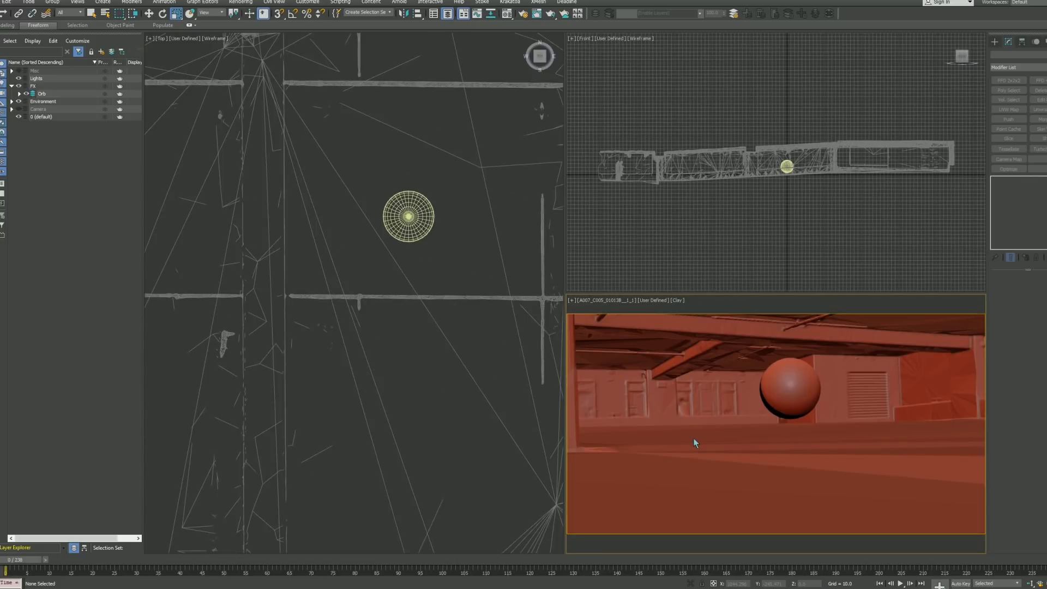
click(811, 372)
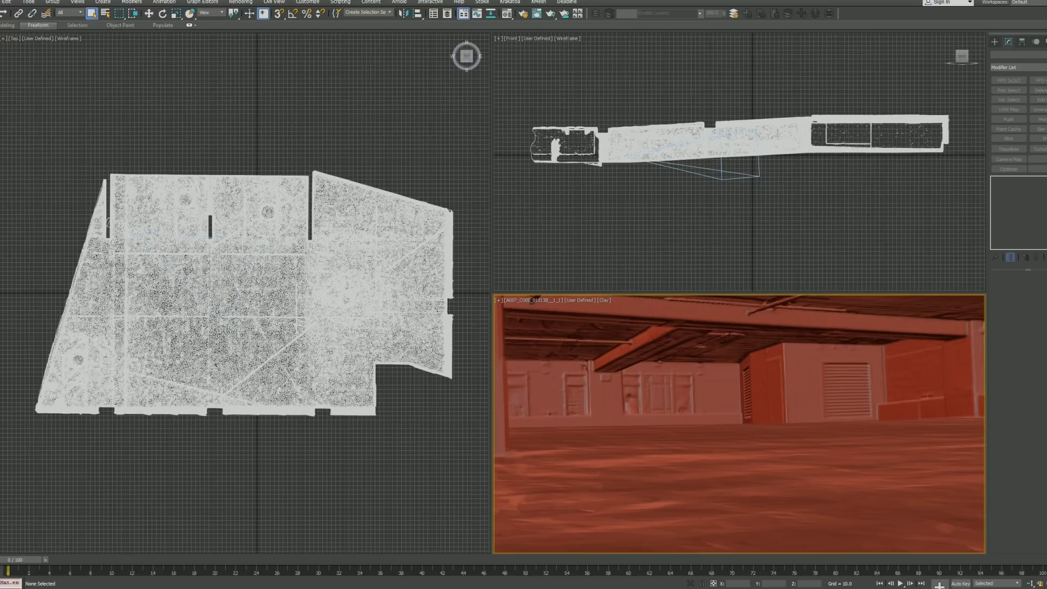
Step: Run the Mod2_PrjDirCreatorGUI_v001.ms script to open the Project Dir Creator
drag(254, 74, 364, 74)
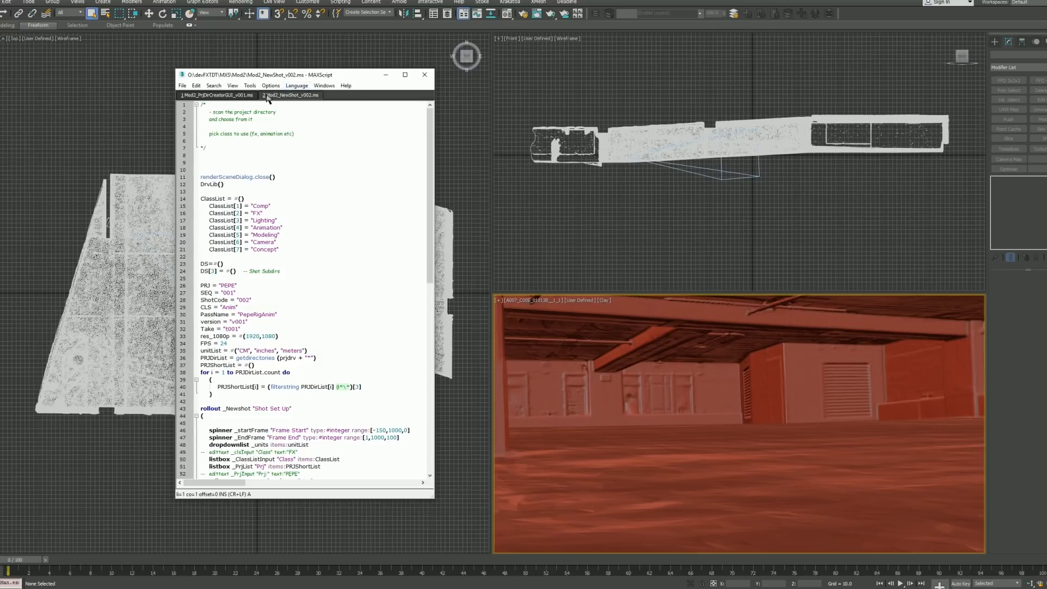
click(217, 95)
click(301, 160)
key(ctrl+e)
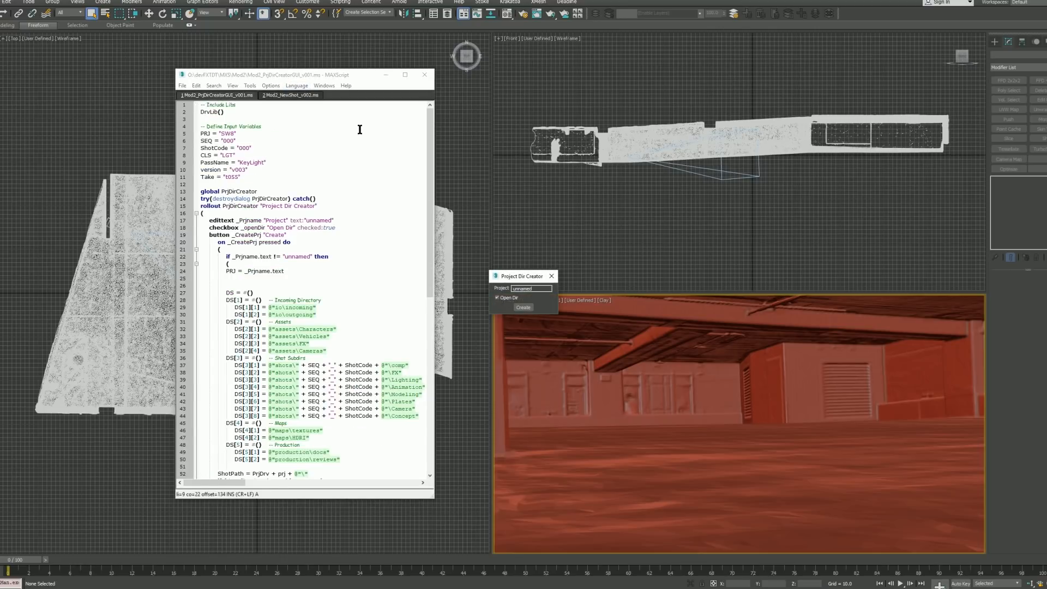
Step: Create the directory structure for a new project named PlasmaBlast and bring its folder window into view
double_click(531, 289)
text(PlasmaBlast)
click(523, 308)
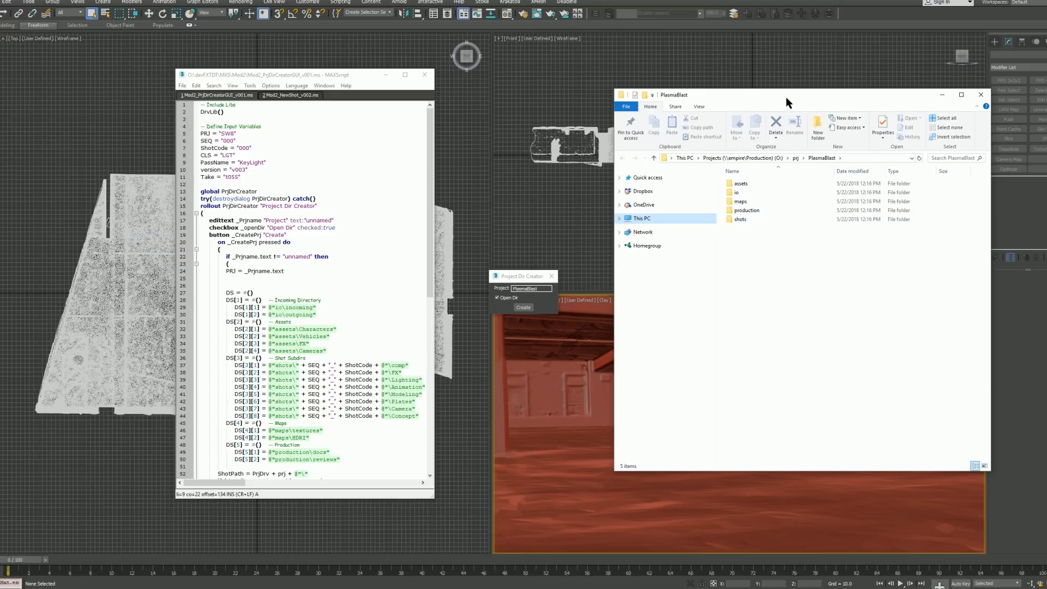
drag(786, 97, 533, 107)
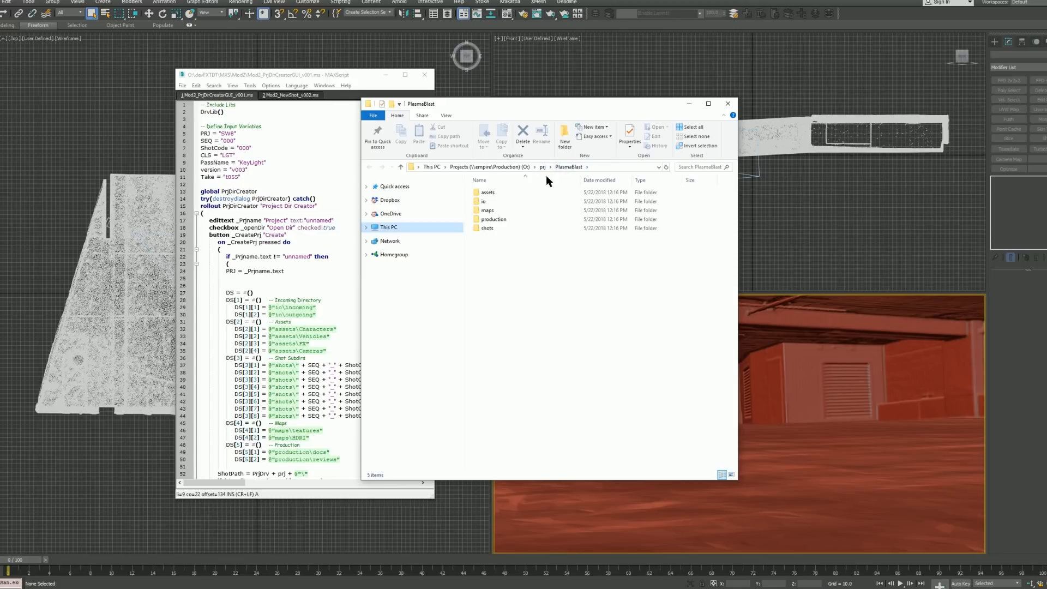
Step: Examine the subfolders inside the new project's assets and io folders
double_click(512, 194)
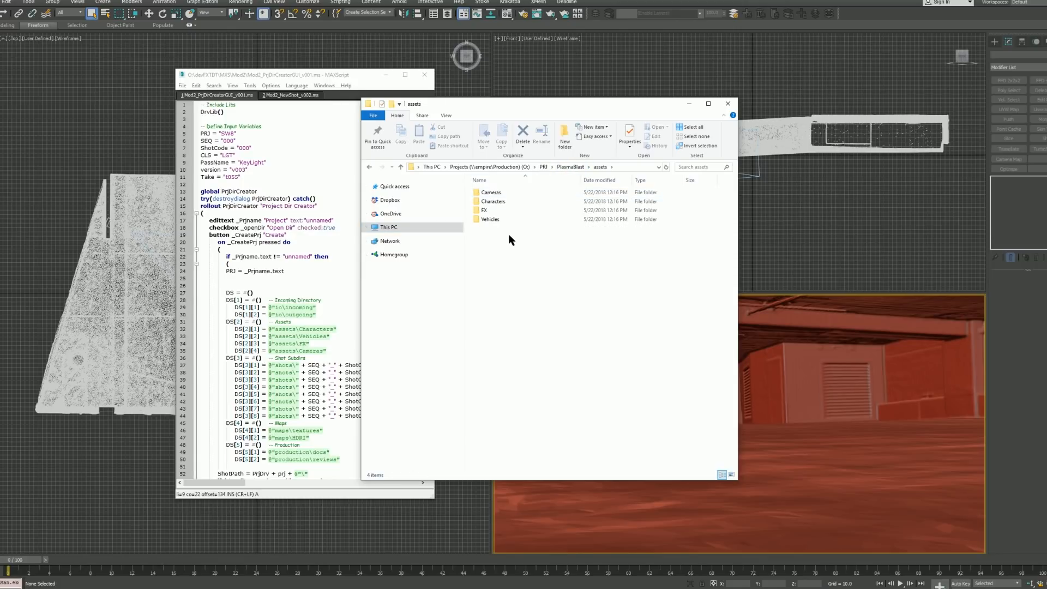
key(BackSpace)
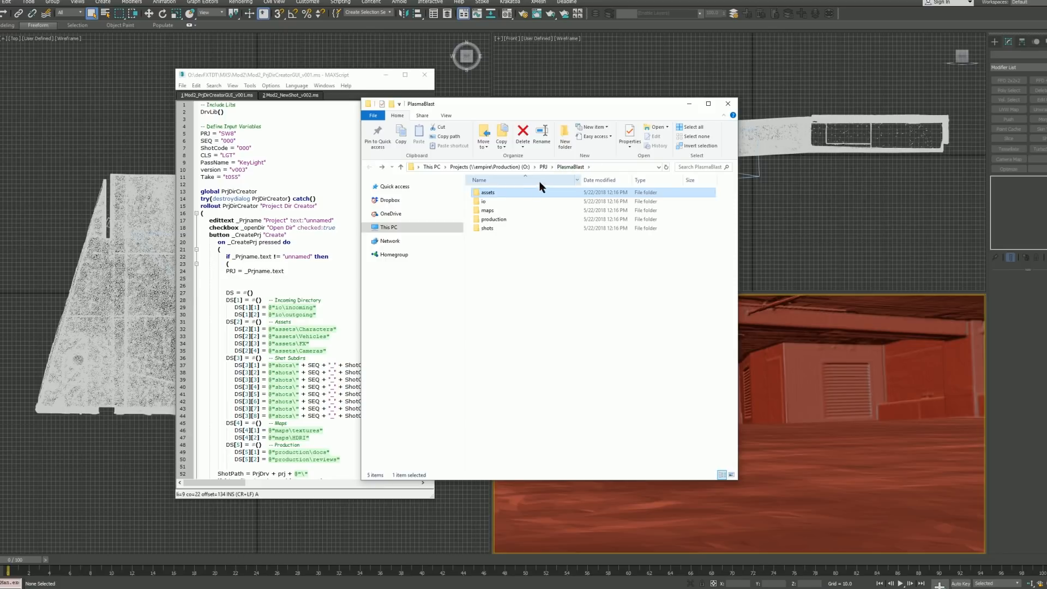
double_click(513, 194)
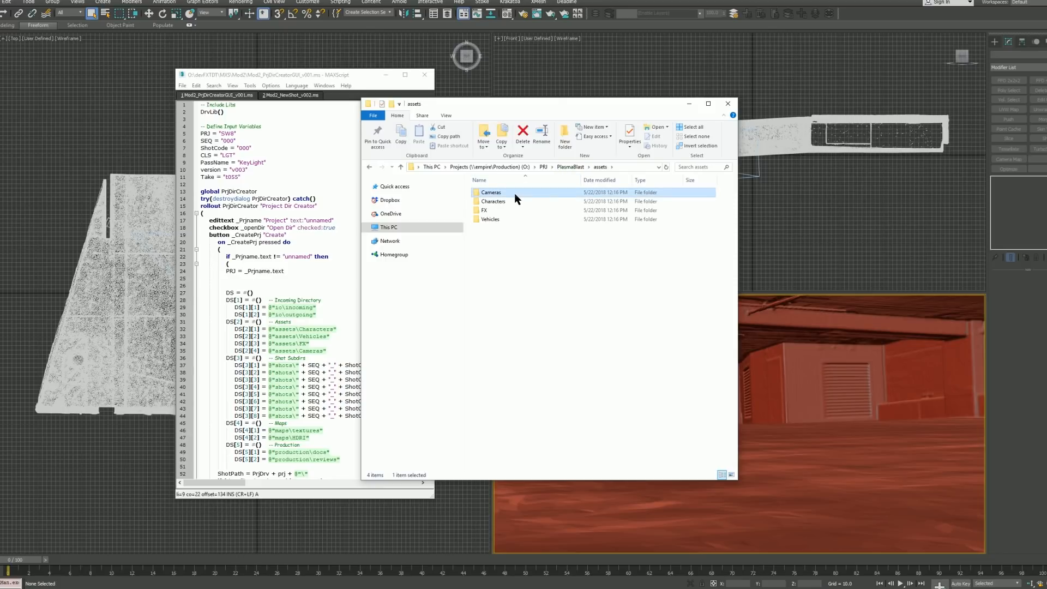
key(BackSpace)
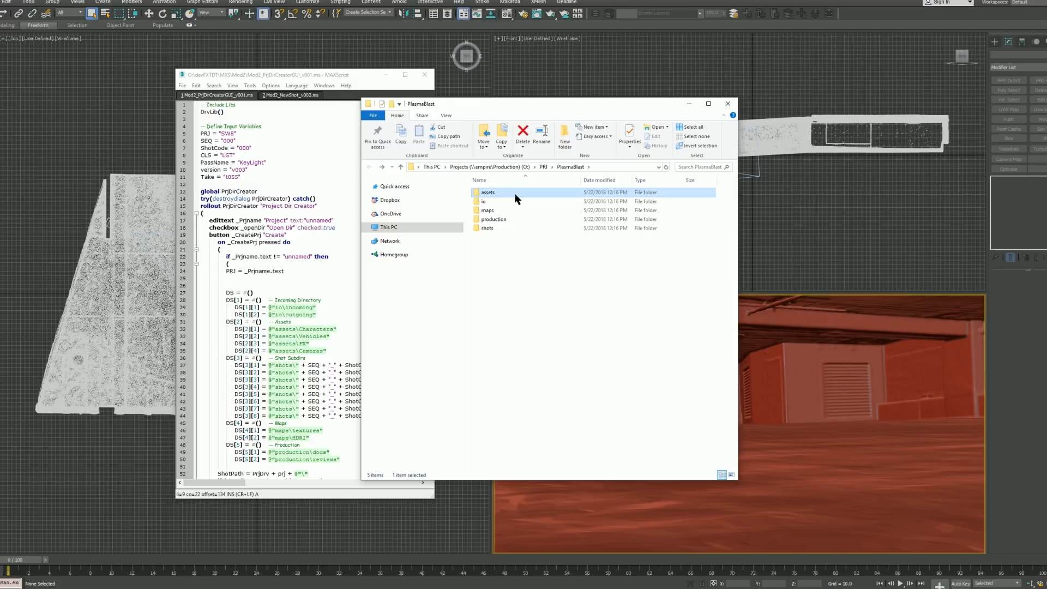
key(Down)
key(Return)
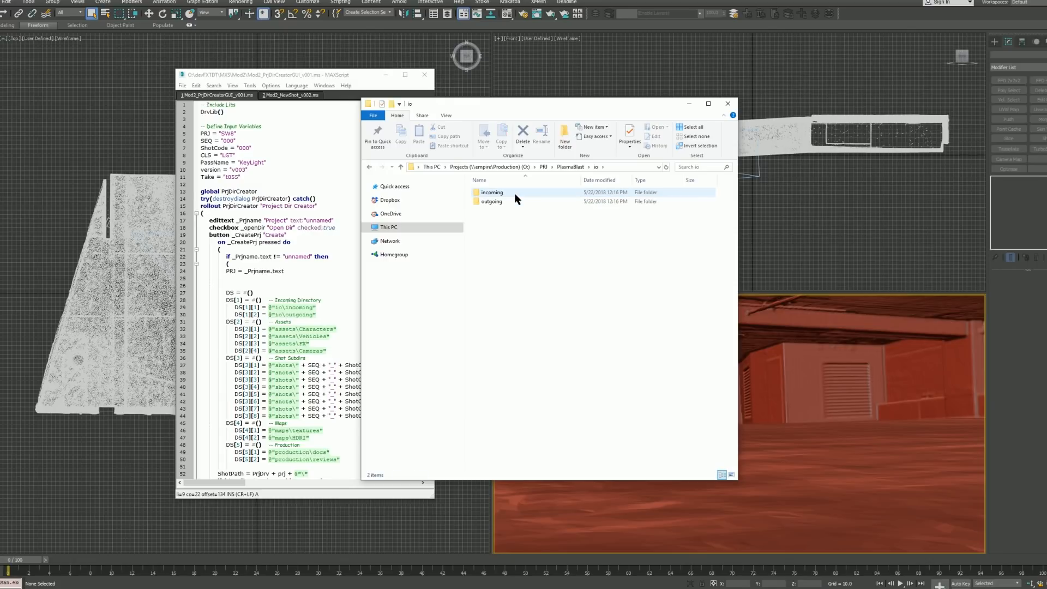
double_click(515, 193)
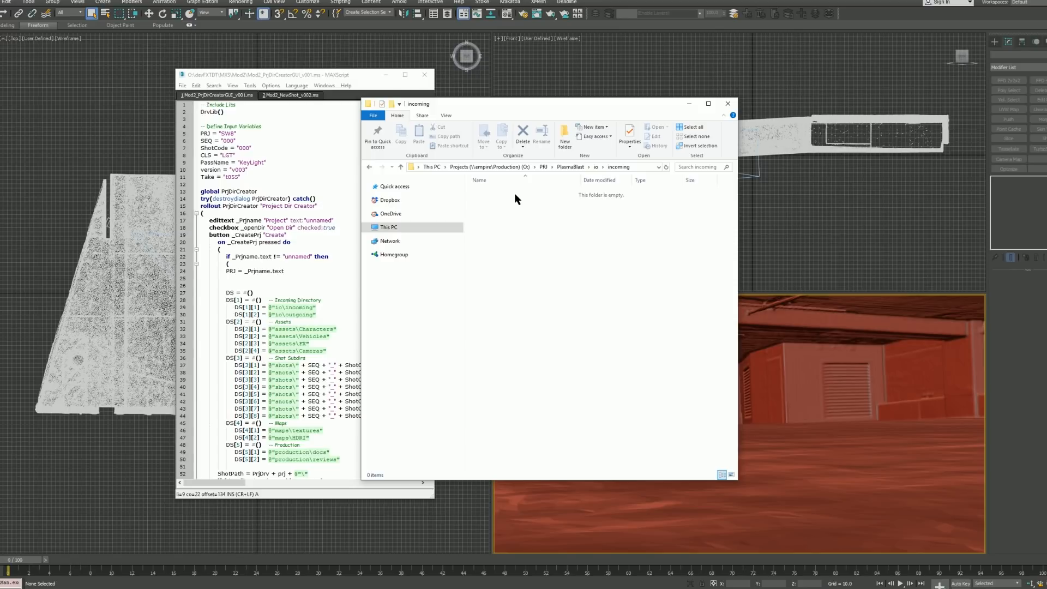
key(BackSpace)
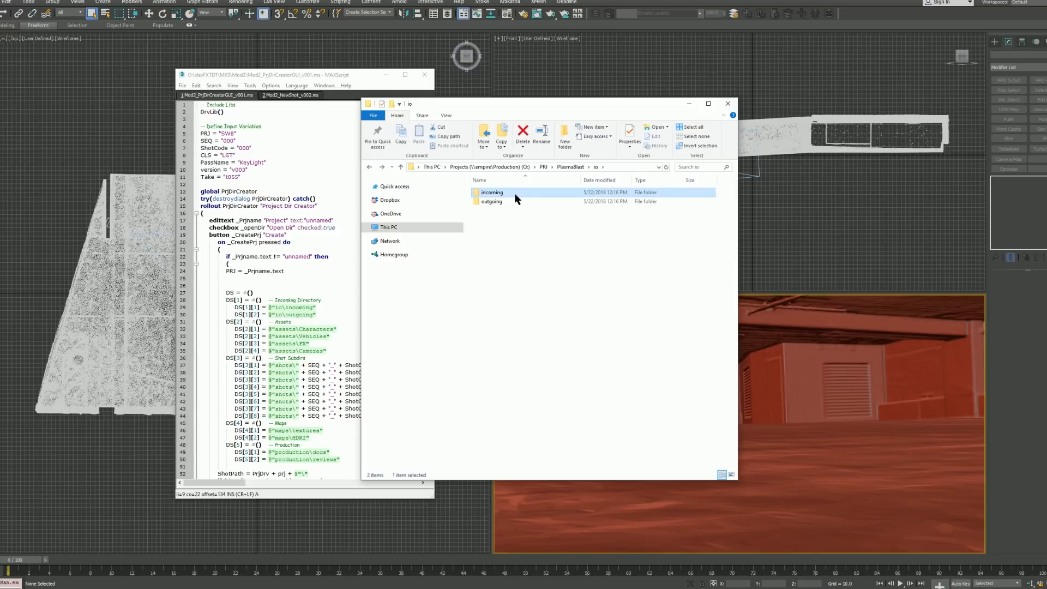
key(Return)
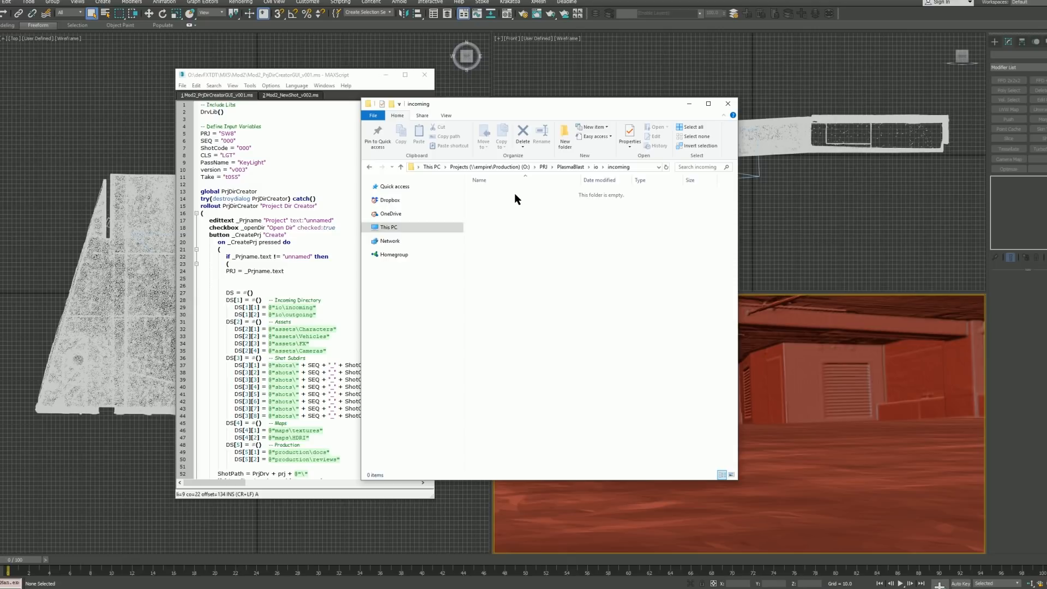
key(BackSpace)
key(Down)
key(Return)
key(BackSpace)
Step: Examine the contents of the project's maps, production and shots folders, then move the file window aside
key(BackSpace)
key(Down)
key(Return)
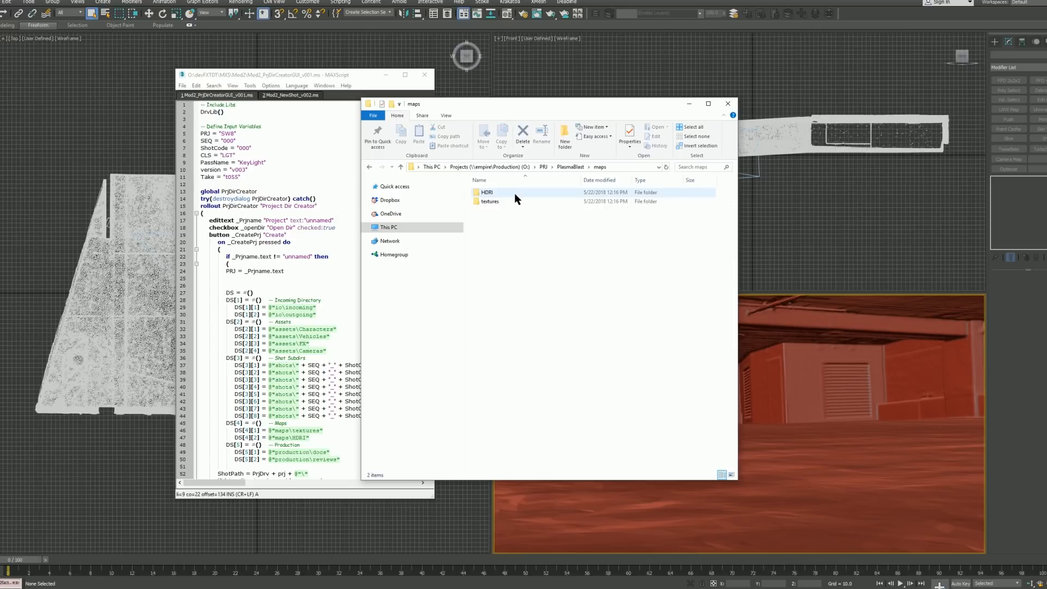
key(Down)
key(BackSpace)
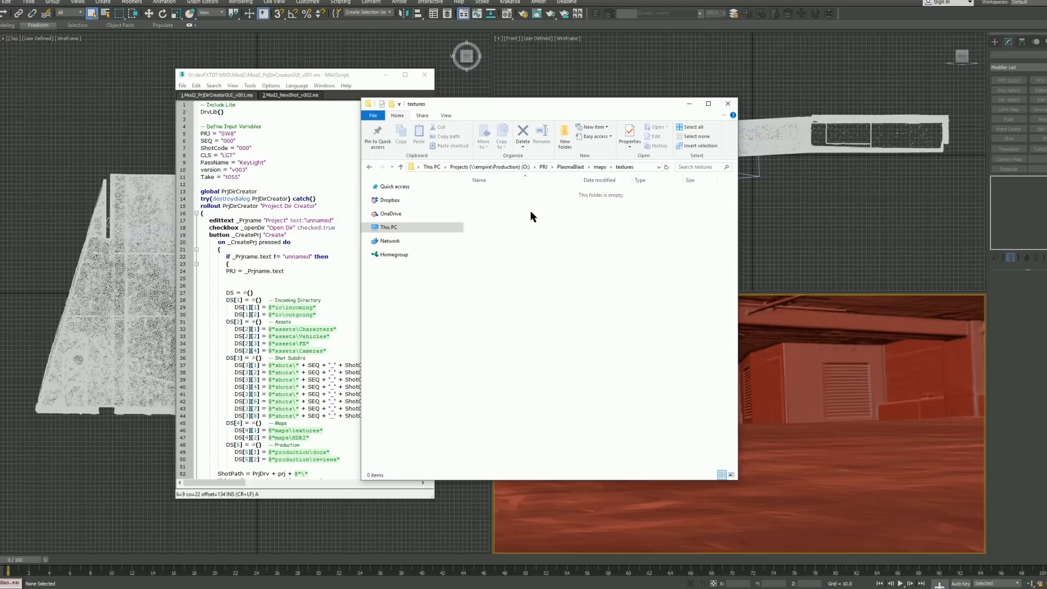
double_click(514, 217)
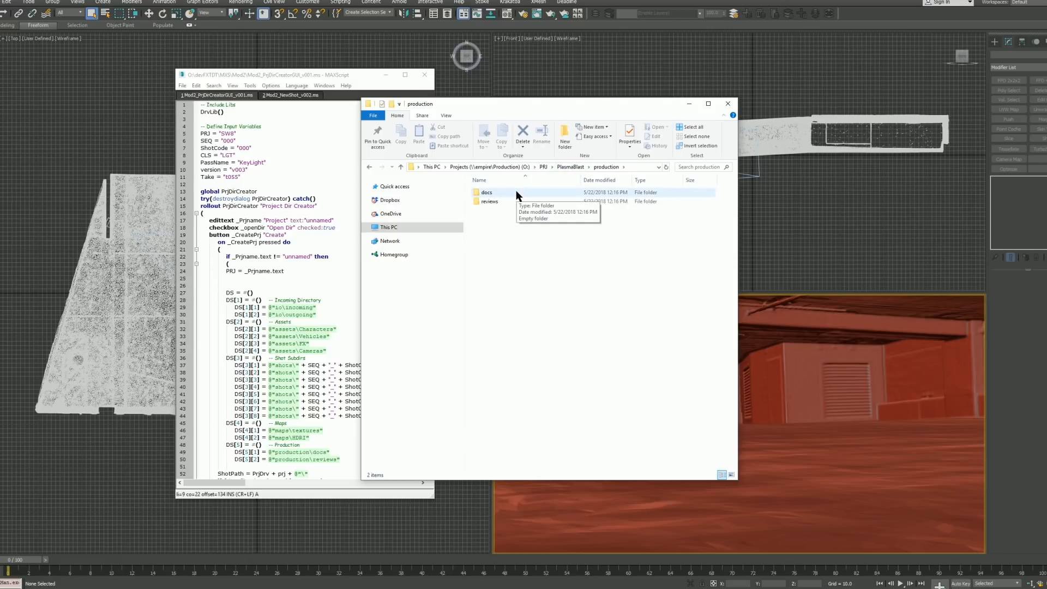
click(559, 167)
double_click(509, 227)
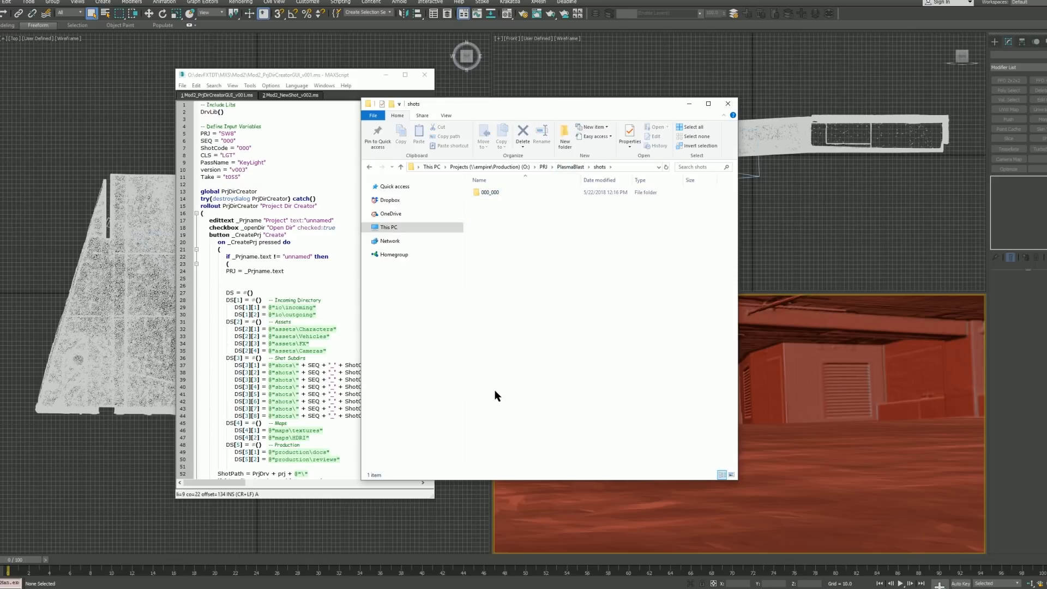
drag(512, 103, 232, 105)
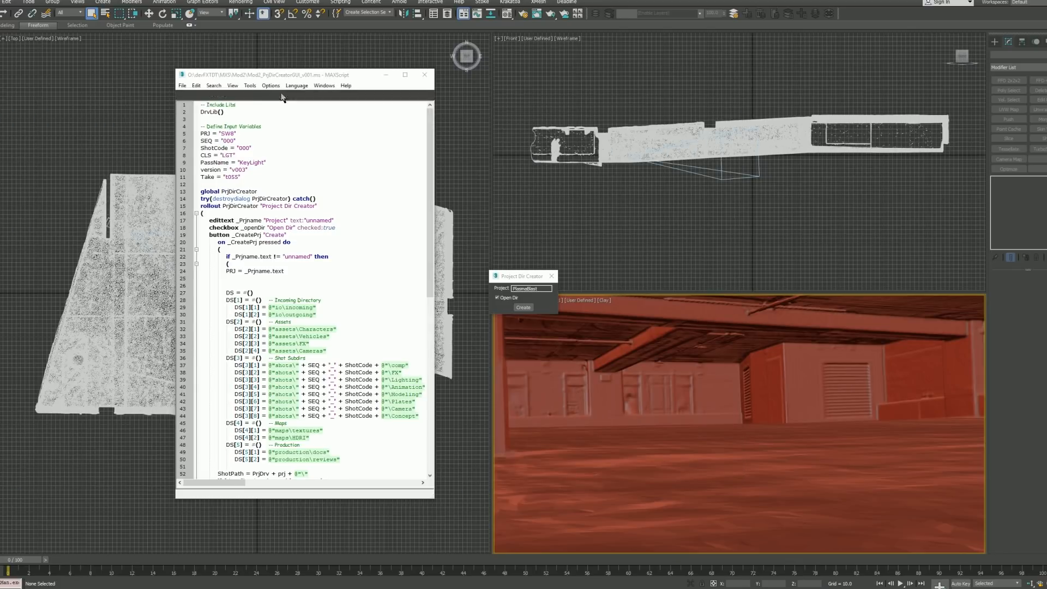
Step: Run the Mod2_NewShot_v002.ms script to open the Shot Set Up dialog
click(282, 96)
click(310, 175)
key(ctrl+e)
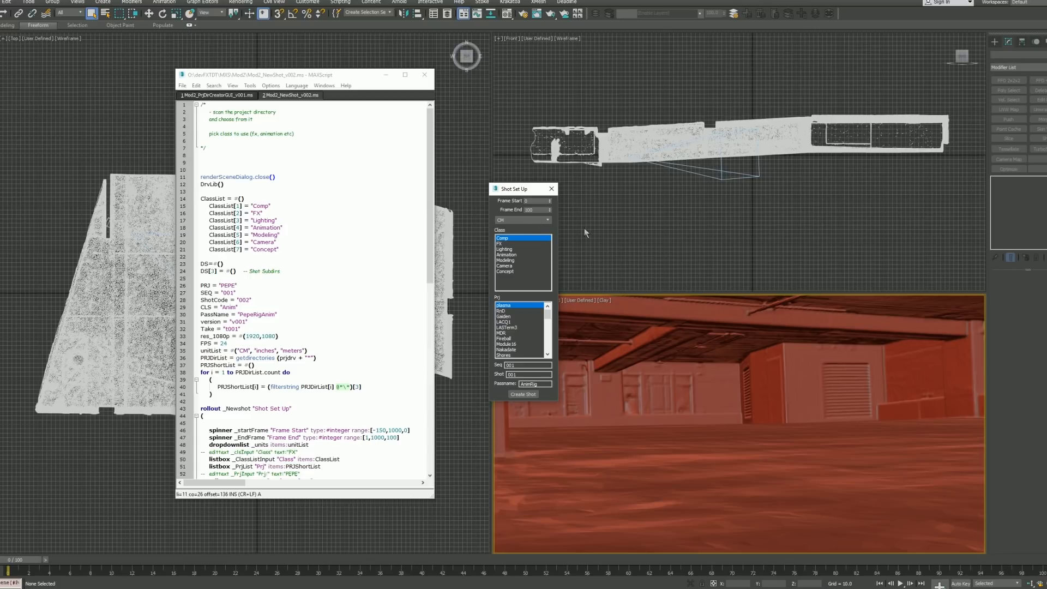
Step: Set the shot's end frame to 238, its class to FX and its project to PlasmaBlast
click(532, 211)
text(25)
click(532, 244)
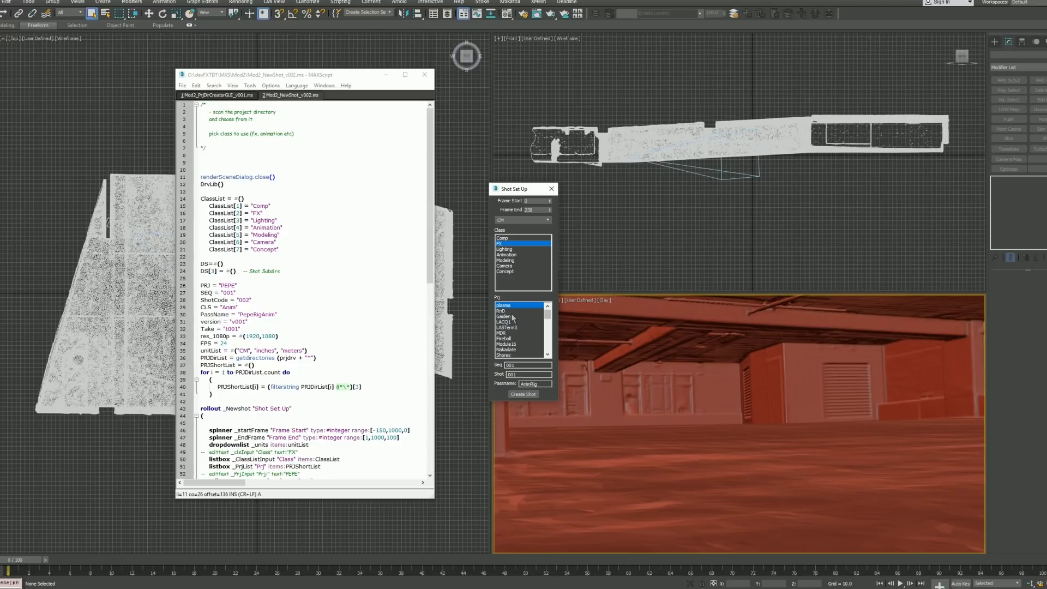
scroll(512, 318, down, 5)
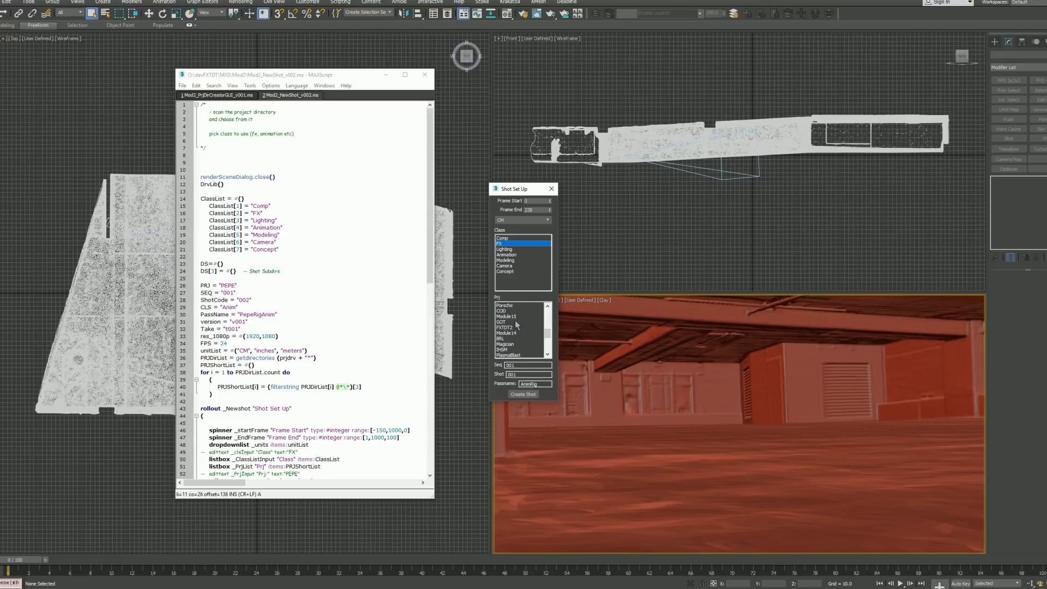
click(517, 354)
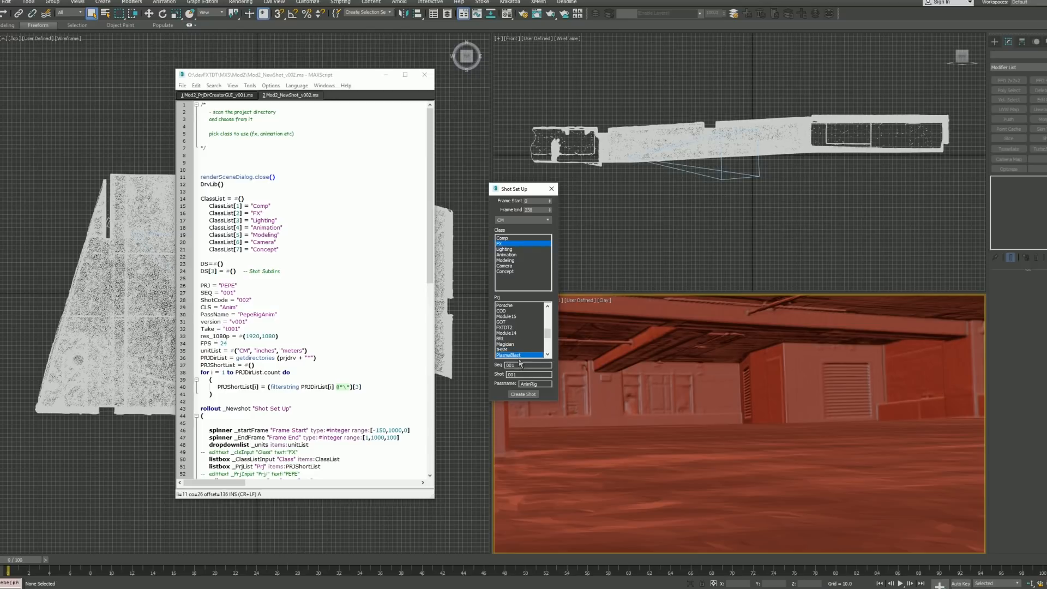
Step: Name the pass Plasma, keep the units at CM, create the shot and close the Shot Set Up dialog
double_click(536, 384)
text(Plasma)
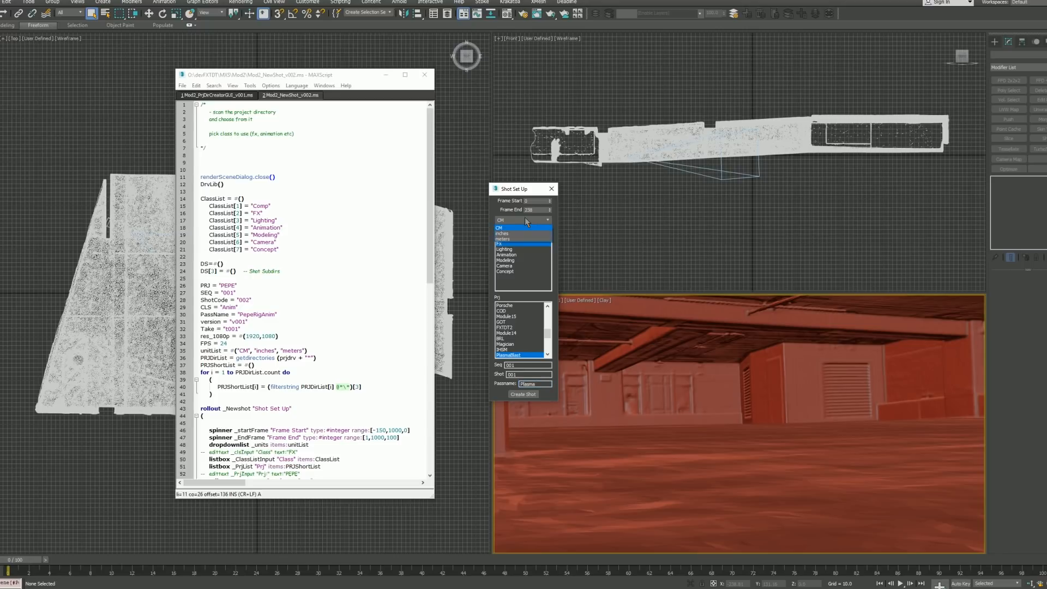
click(525, 218)
double_click(522, 384)
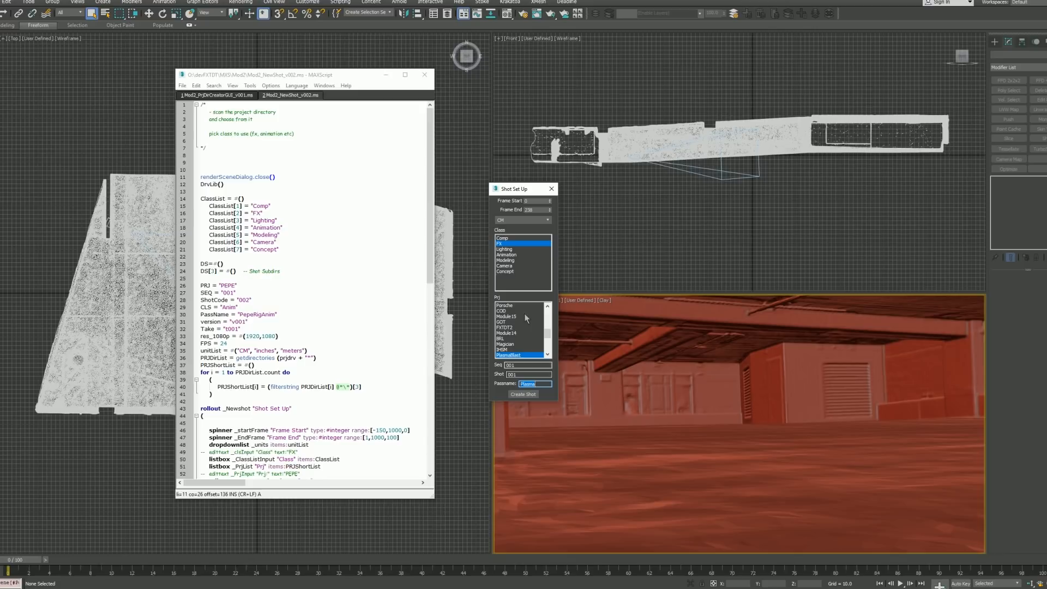
click(527, 395)
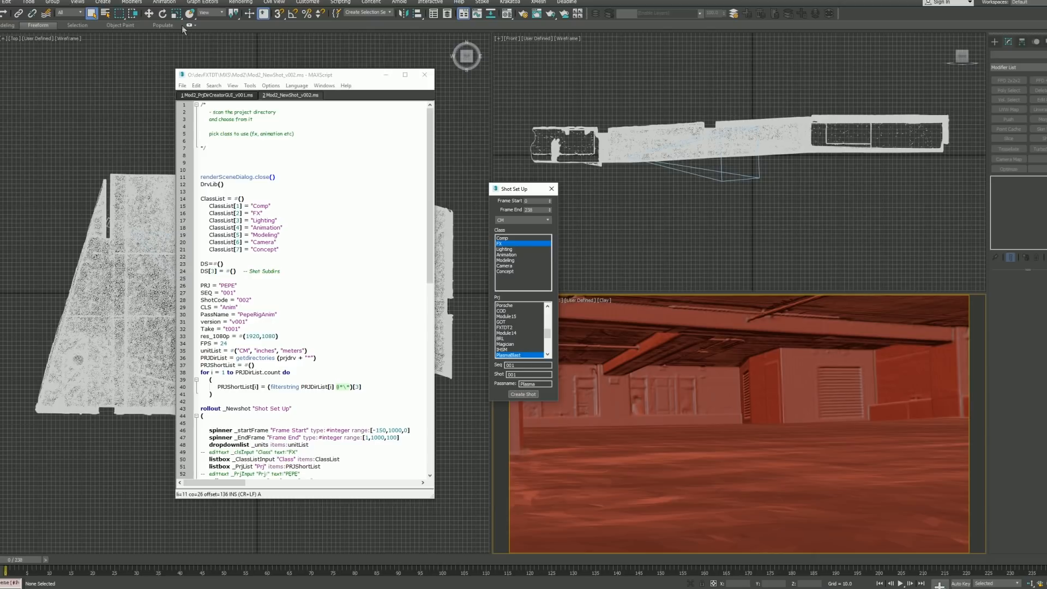
click(549, 190)
Step: Check the new scene file in the project's shots\001_001\FX\Plasma folder and move the file window away
drag(303, 135, 774, 155)
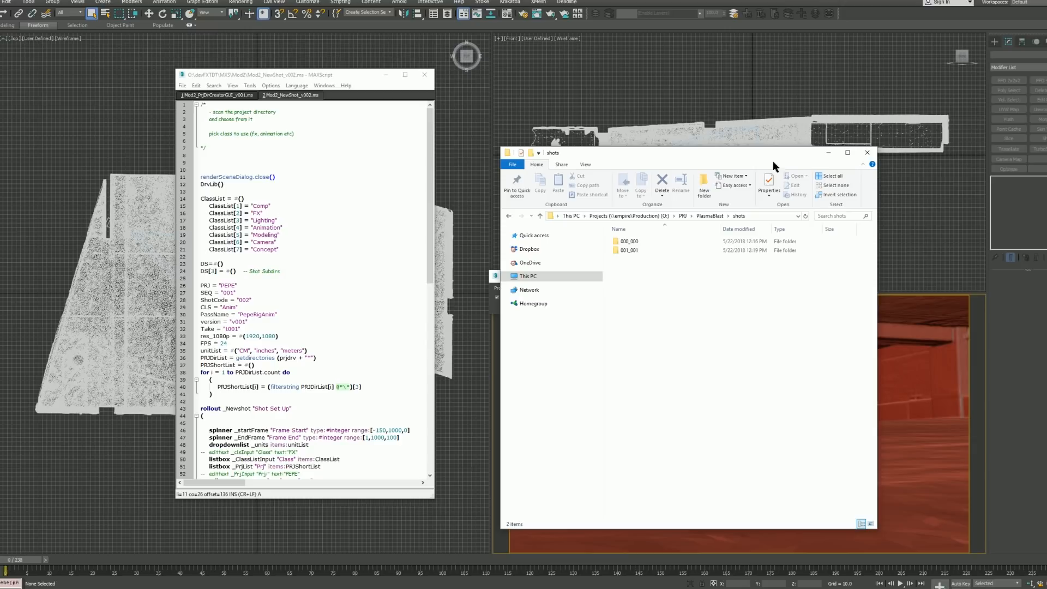
double_click(669, 250)
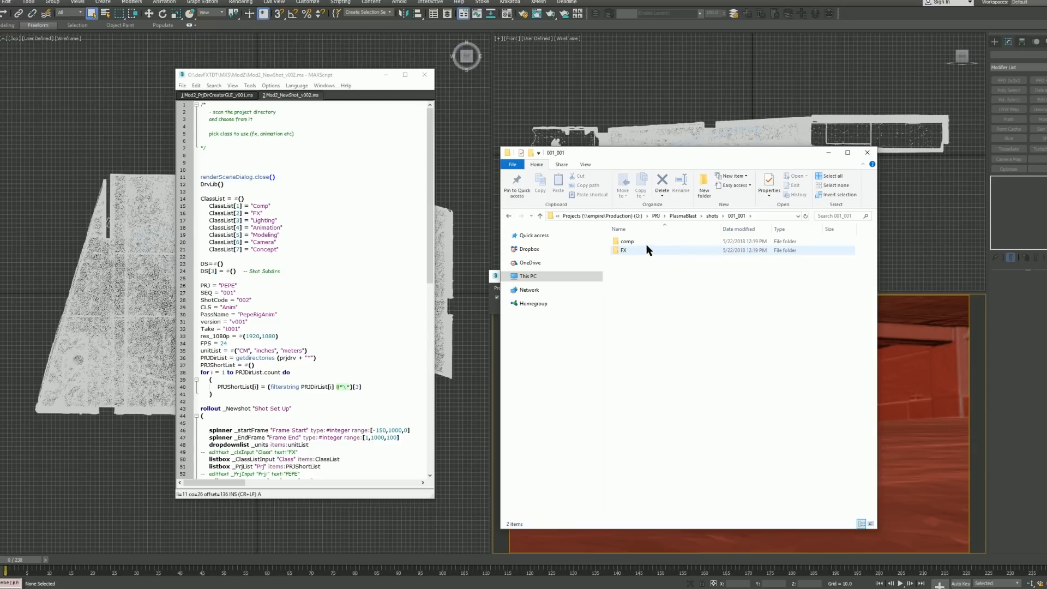
click(712, 216)
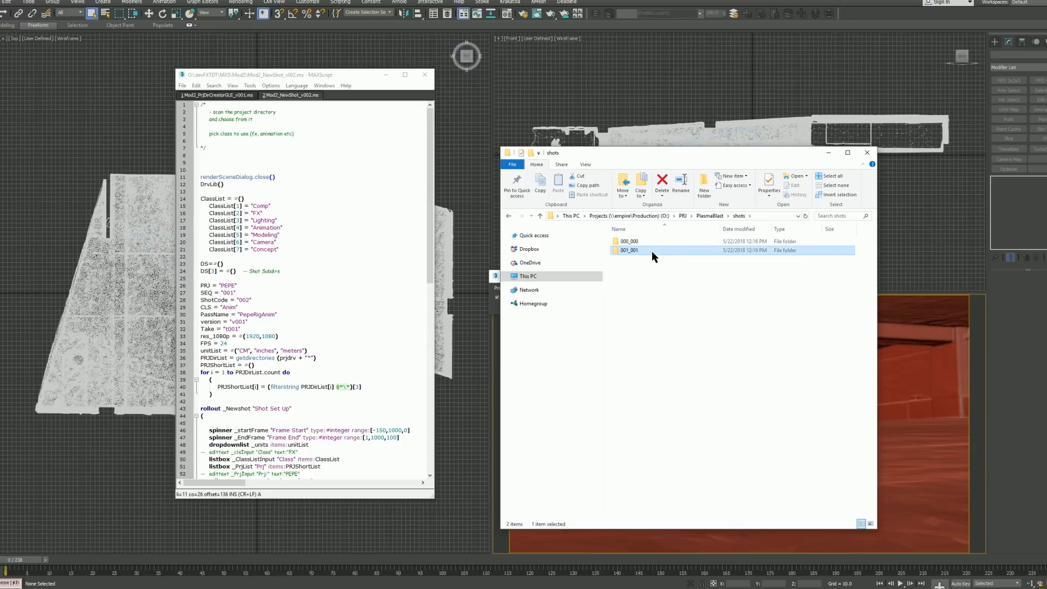
double_click(652, 251)
double_click(641, 251)
double_click(641, 244)
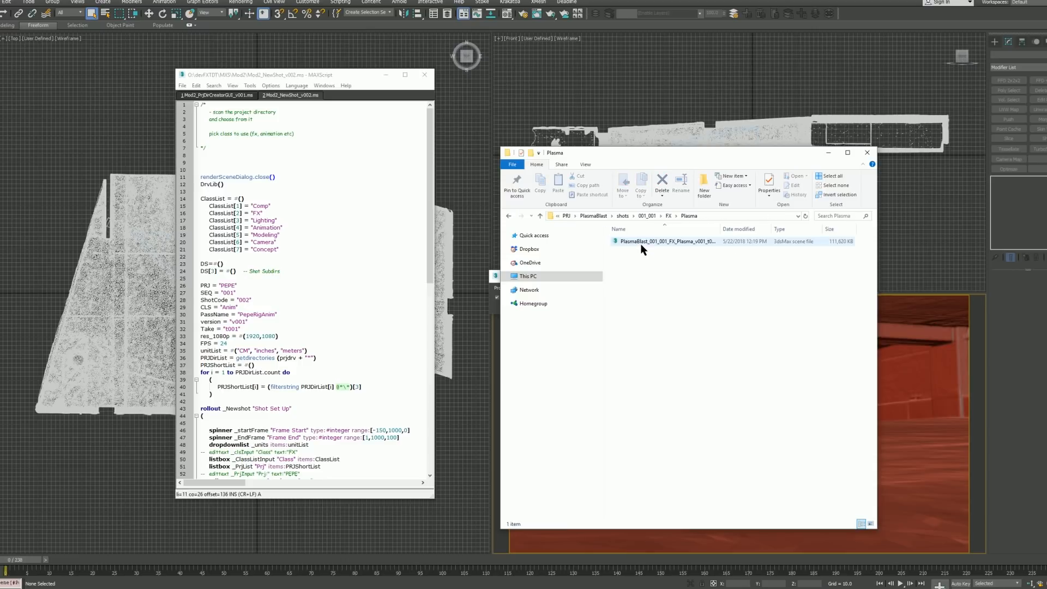
drag(757, 153, 0, 139)
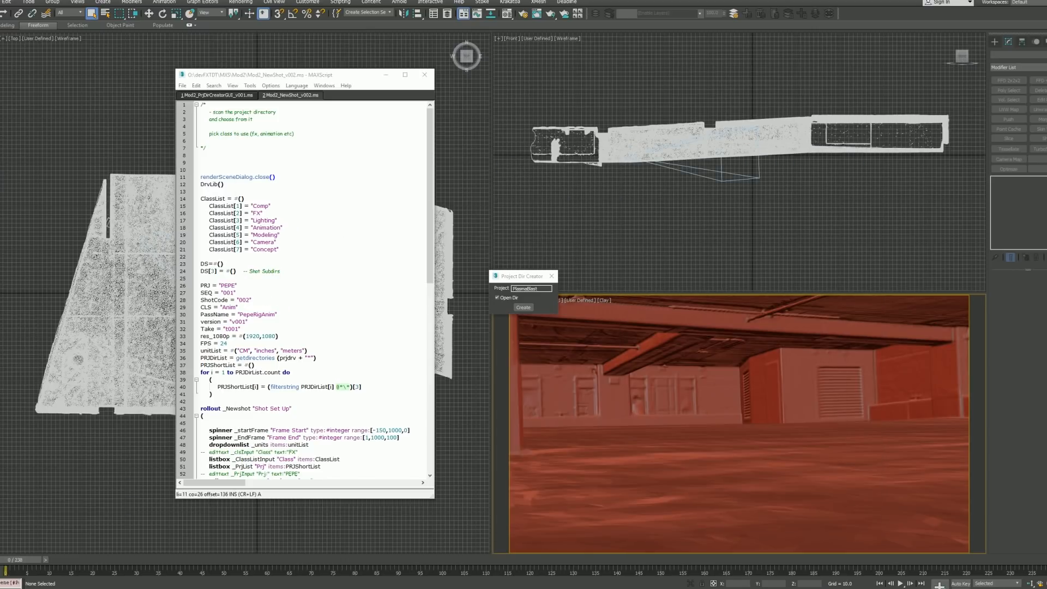
Step: Close the script editor, unlock the image aspect in Render Setup and set the output size to 2560 × 1350
click(628, 318)
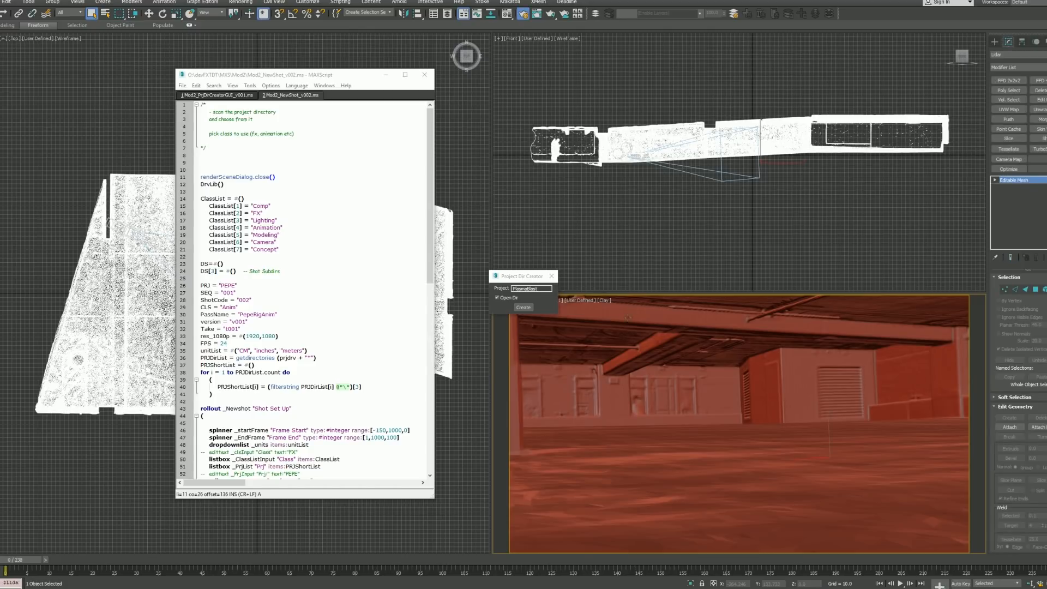
key(F10)
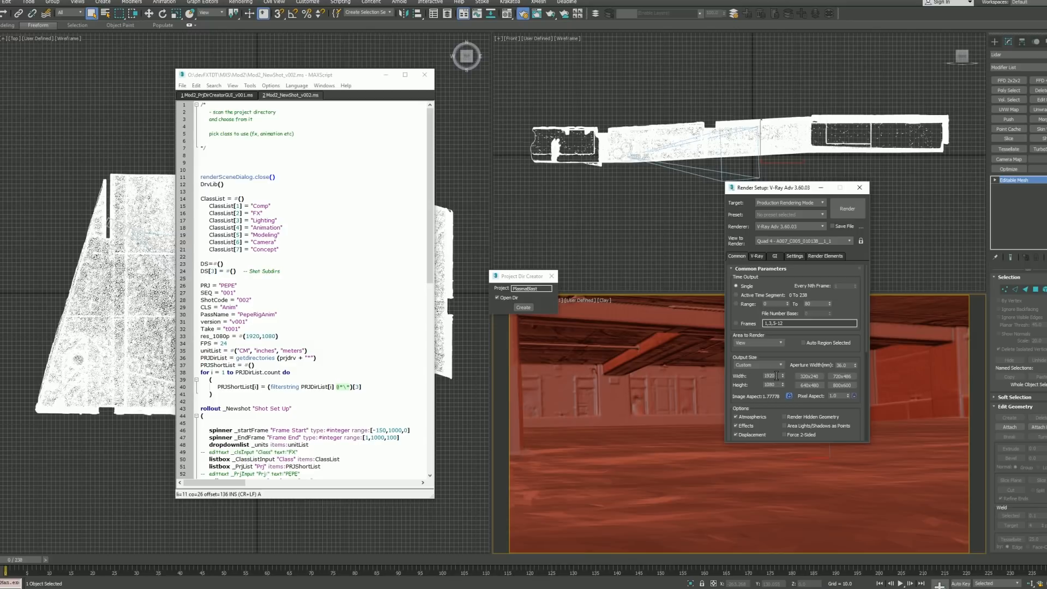
click(425, 75)
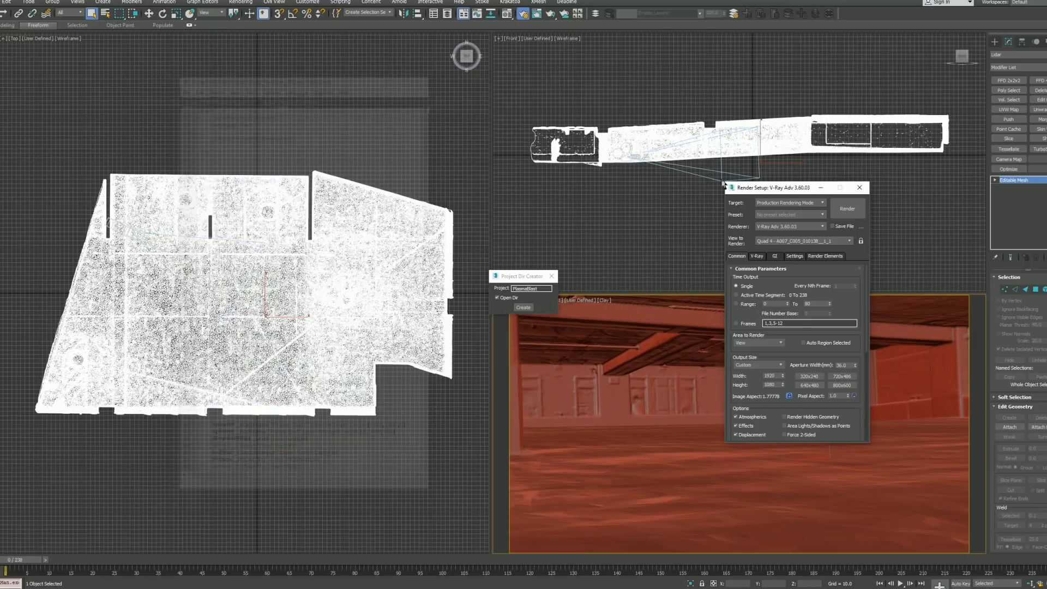
click(790, 397)
click(774, 376)
text(2560)
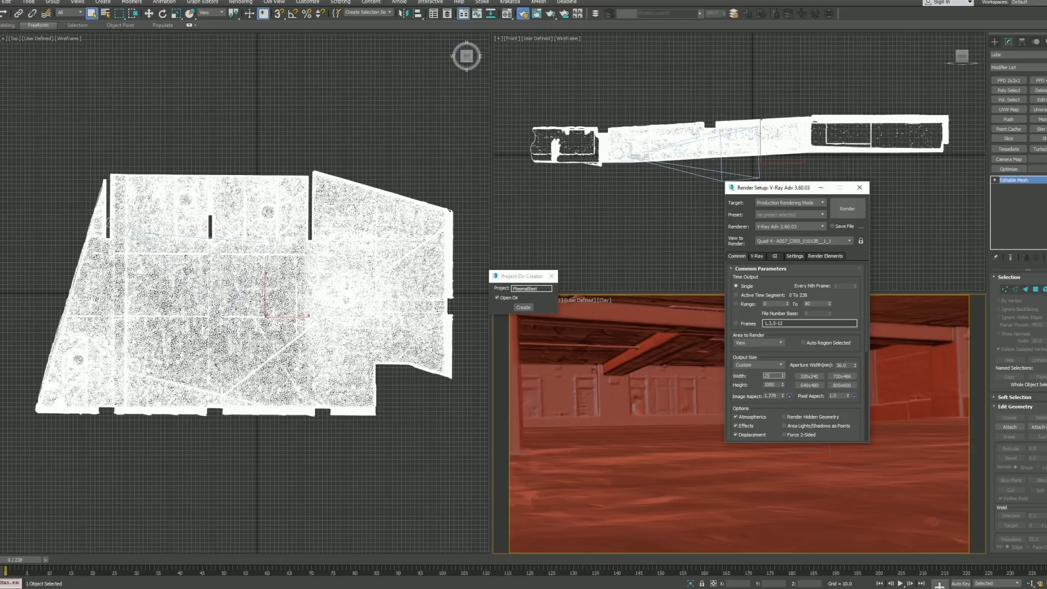
key(Return)
click(773, 384)
text(1350)
key(Return)
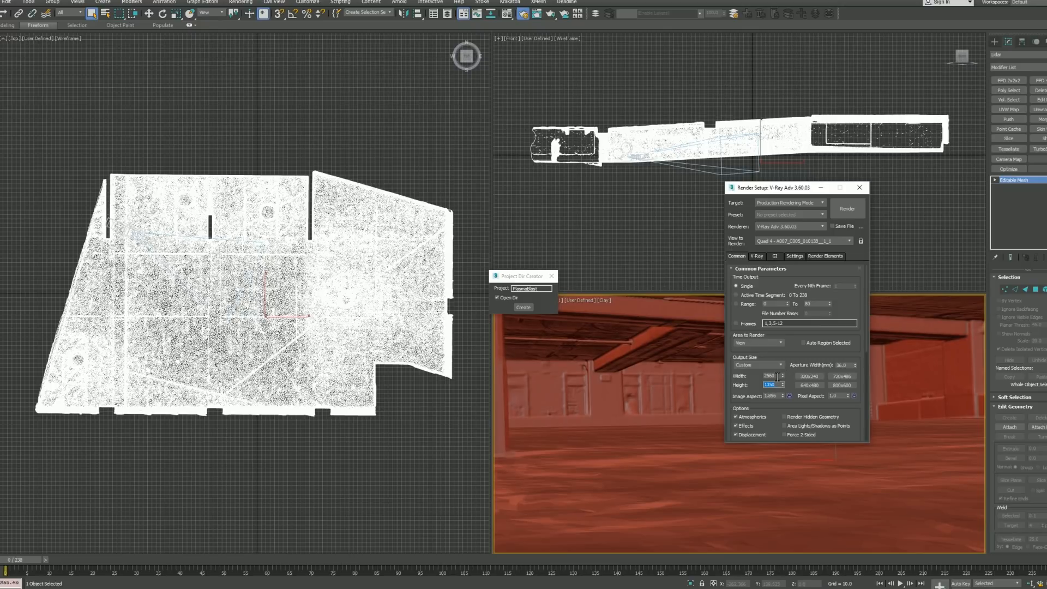
Step: Lock the image aspect ratio and set the render output width to 960
click(791, 398)
double_click(772, 376)
text(9)
text(2960)
key(Return)
click(755, 378)
Step: Check the V-Ray frame buffer settings and return to the common render settings
click(764, 256)
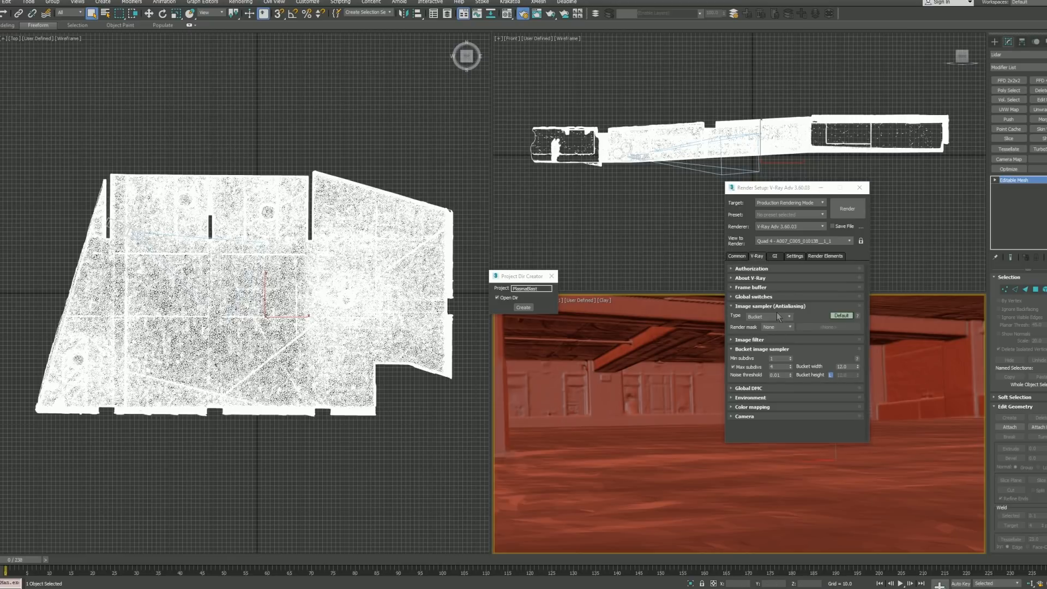
click(777, 285)
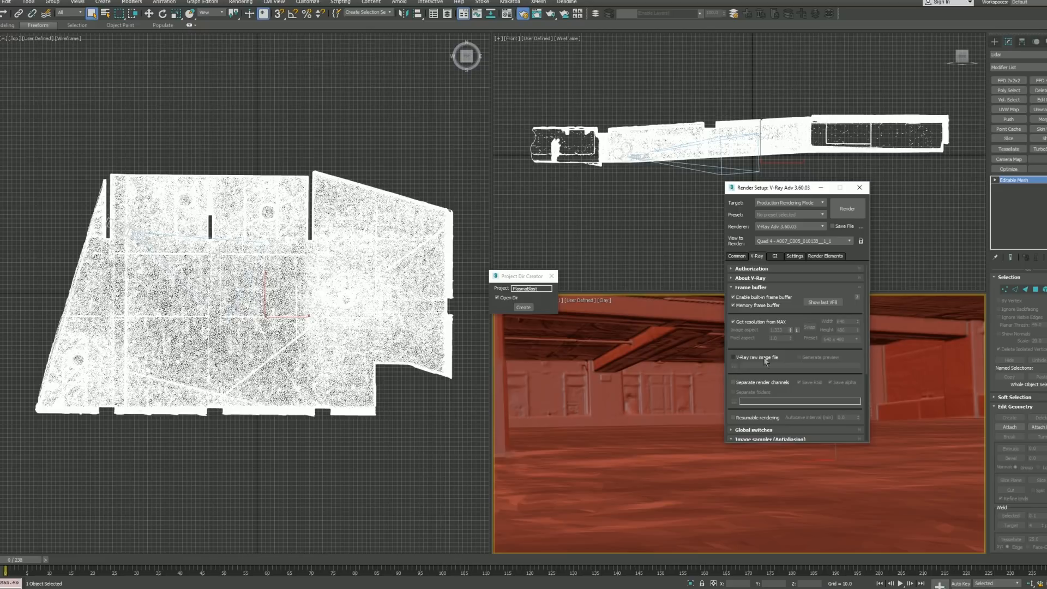
click(740, 256)
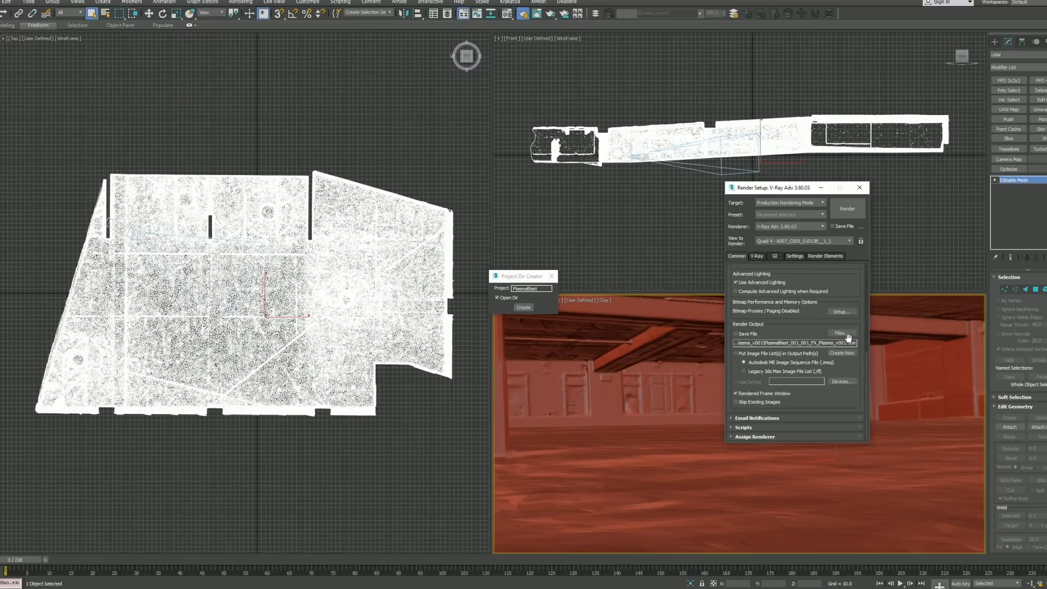
Step: Browse up from the shot's render output folder and save the output file directly in D:\Renders
click(847, 333)
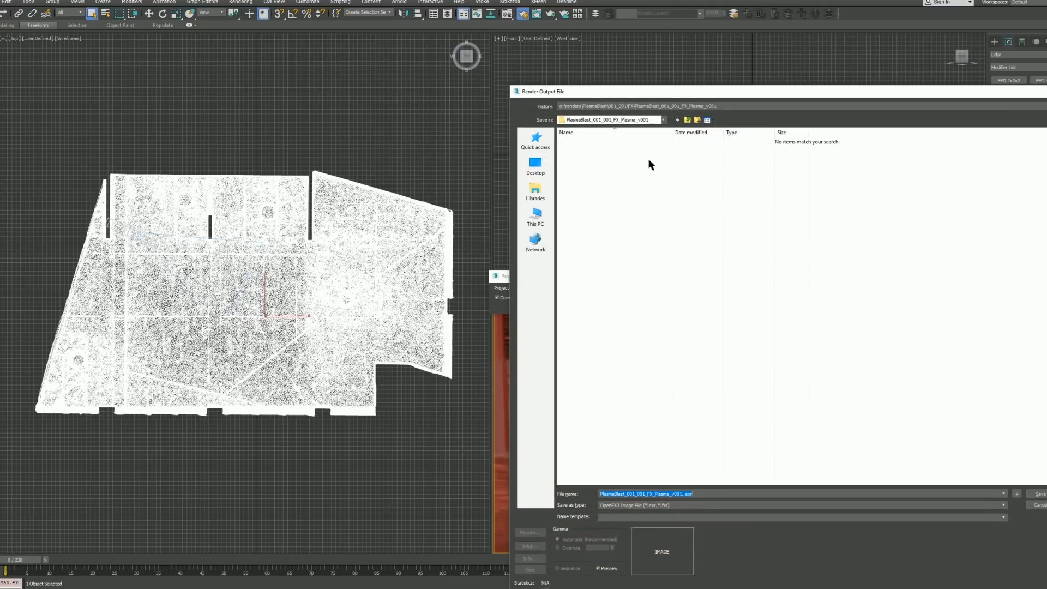
key(alt+Up)
key(alt+Up)
key(alt+Up)
key(alt+Up)
key(Return)
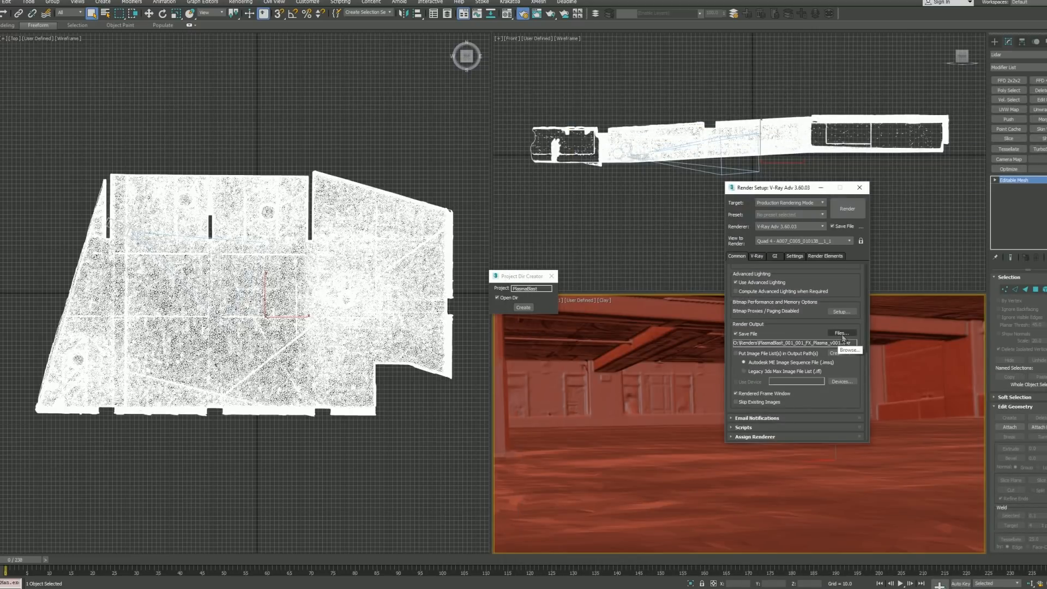
Step: Point the render output to the shot's FX\PlasmaBlast_001_001_FX_Plasma_v001 folder and save it
click(842, 335)
double_click(609, 144)
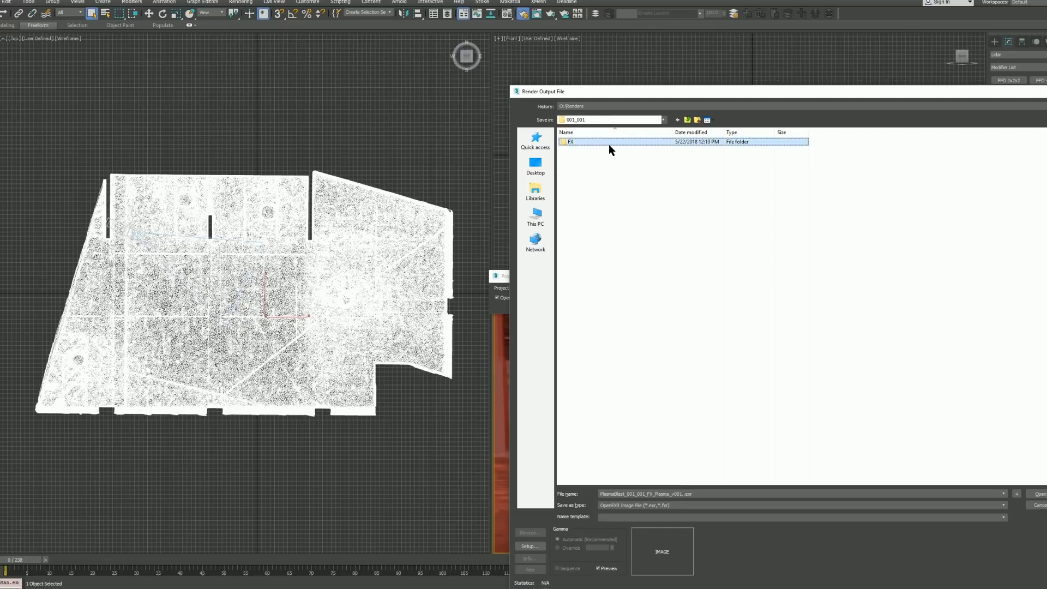
double_click(609, 144)
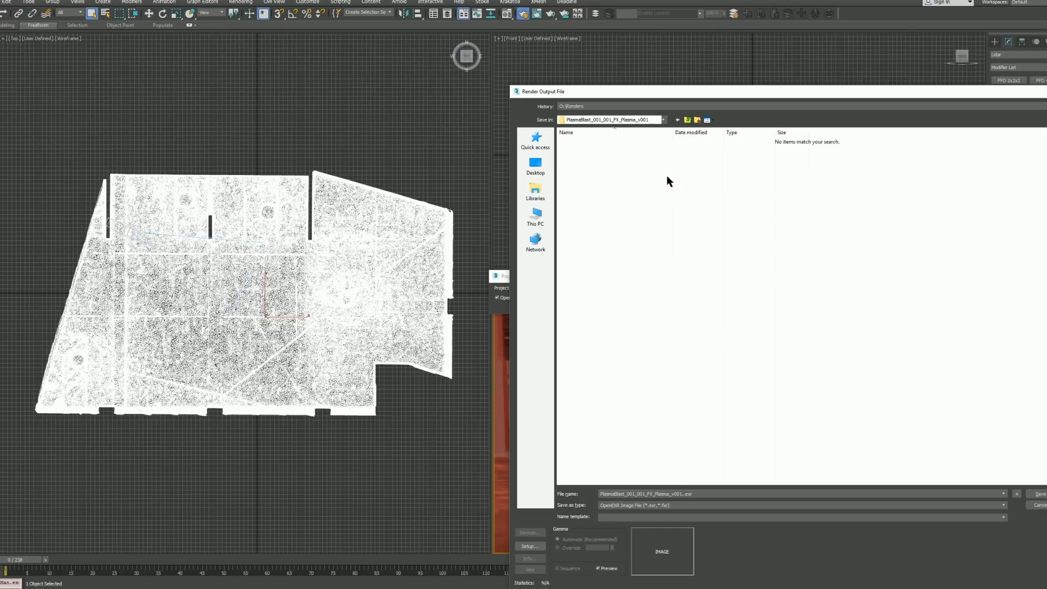
click(1036, 494)
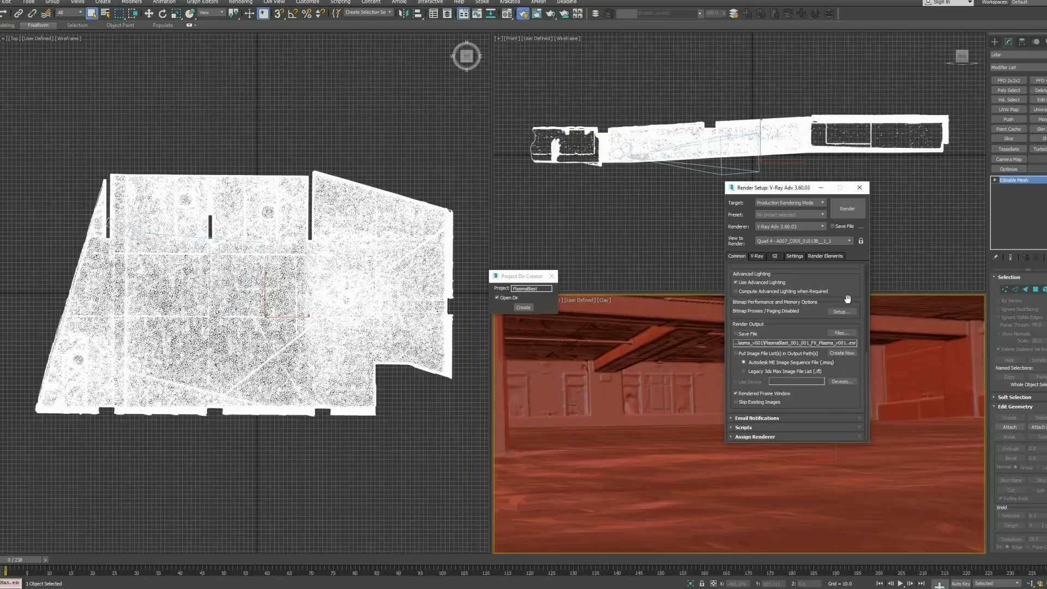
Step: Close the Project Dir Creator, review the V-Ray and common render settings once more, and close Render Setup
scroll(810, 308, up, 5)
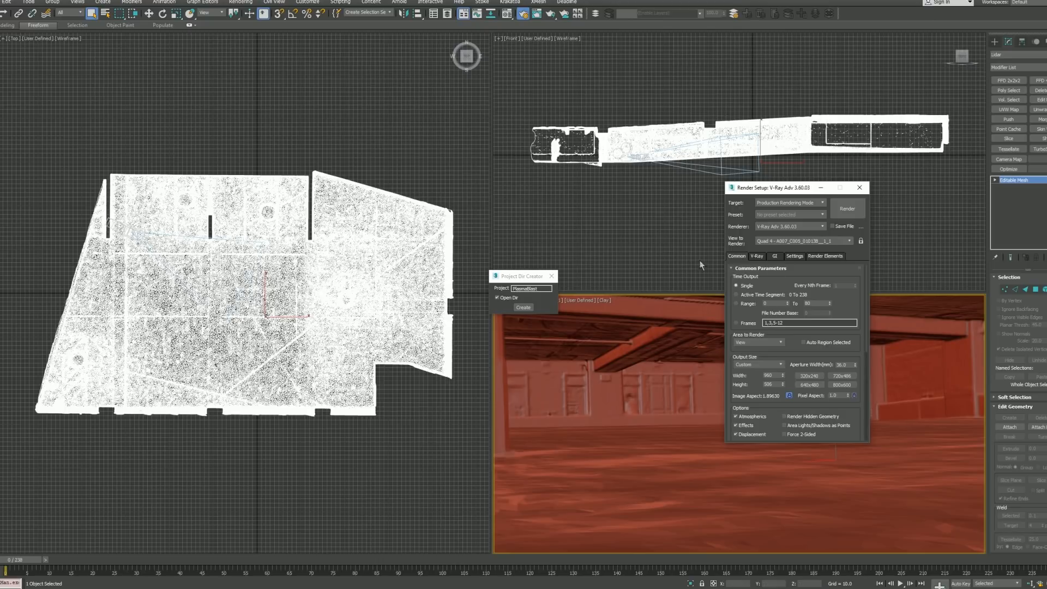
click(551, 276)
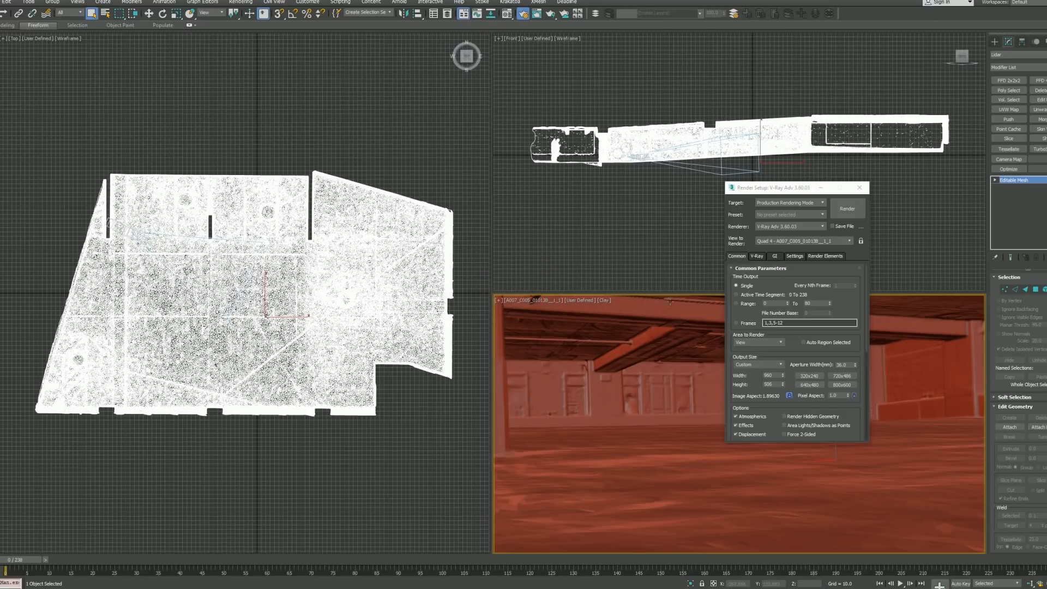
click(763, 256)
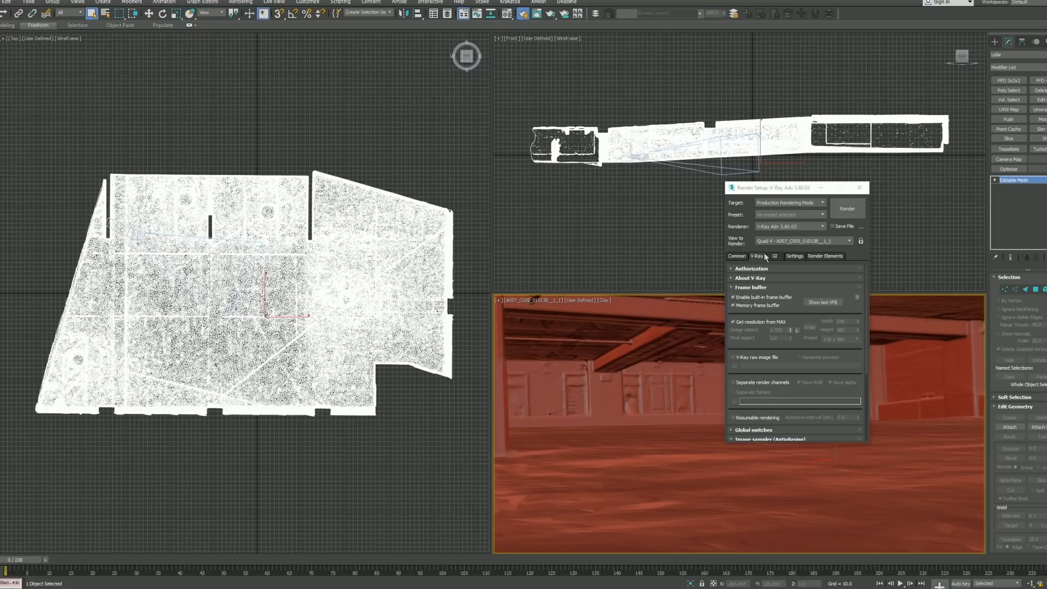
click(737, 256)
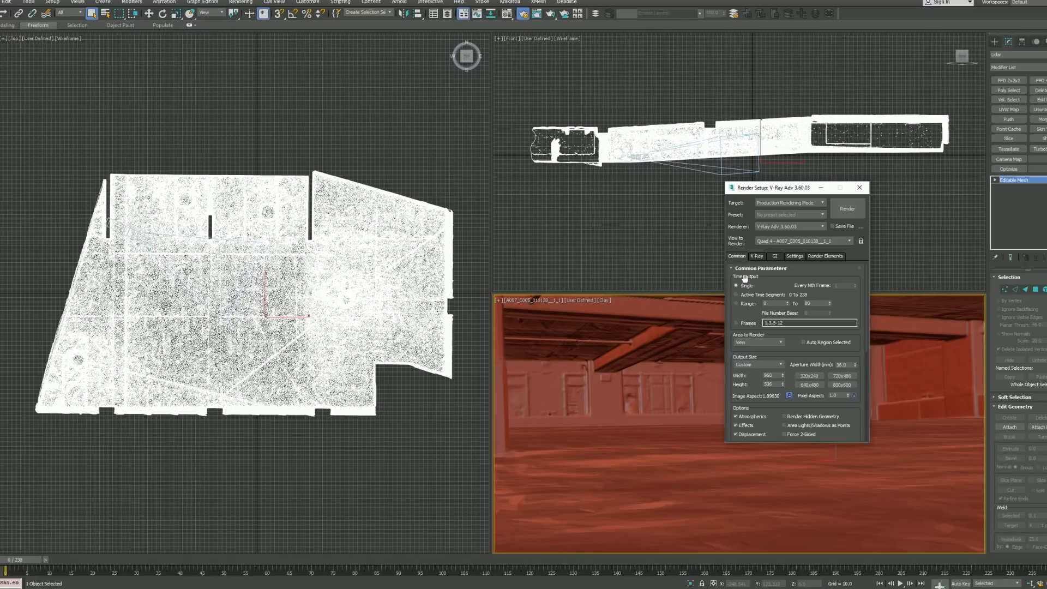
double_click(775, 384)
click(739, 380)
click(664, 270)
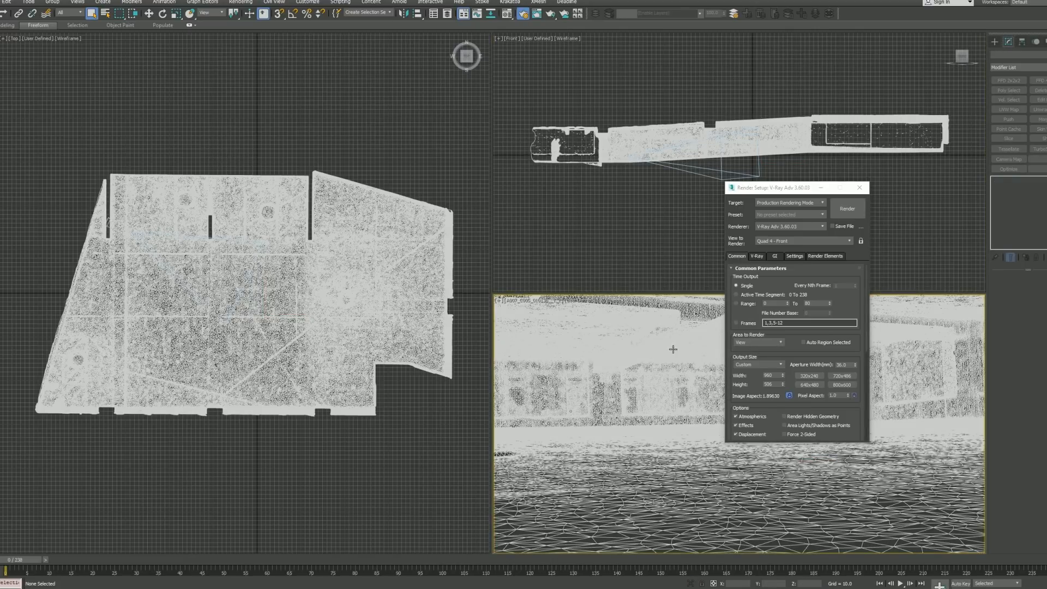
click(860, 188)
Step: Turn the top view into a maximized perspective view and display the lidar mesh with Clay shading
click(734, 388)
key(F3)
click(276, 294)
key(p)
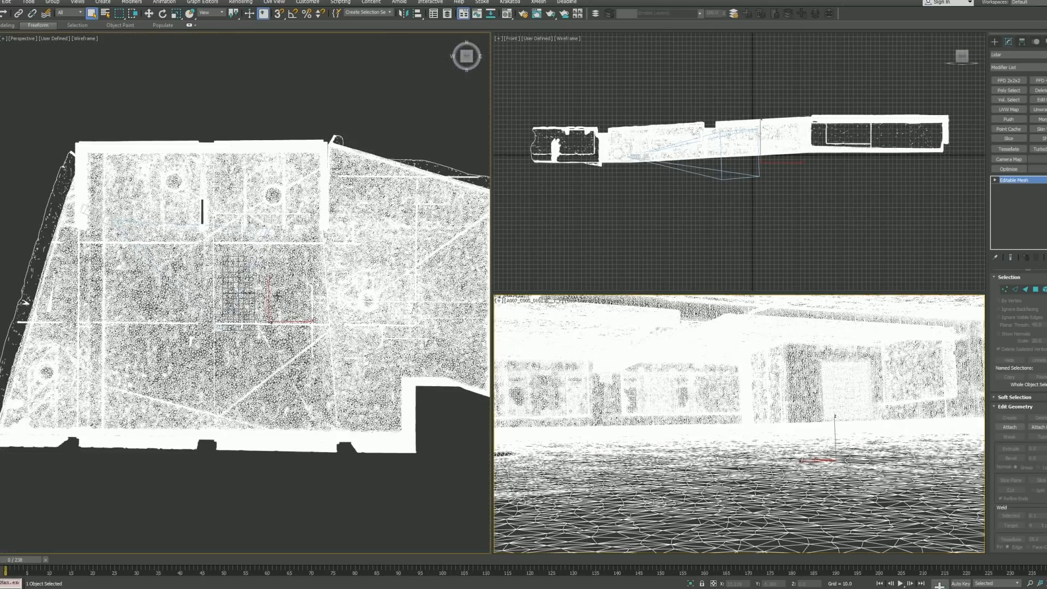
key(alt+w)
alt+middle_drag(284, 302, 563, 423)
click(831, 465)
alt+middle_drag(831, 465, 475, 419)
key(F3)
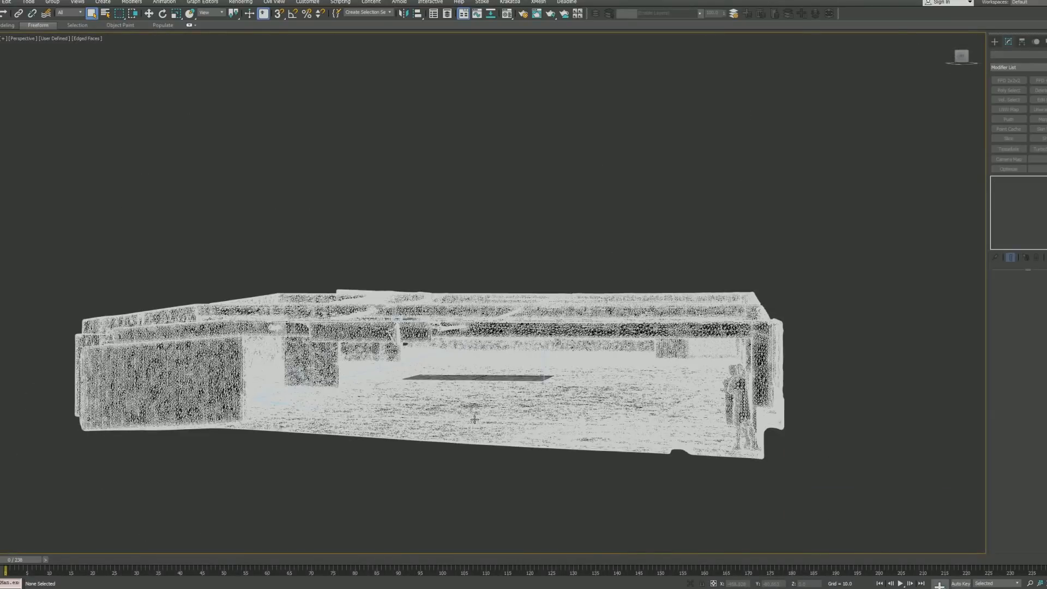
key(F4)
click(87, 38)
click(109, 93)
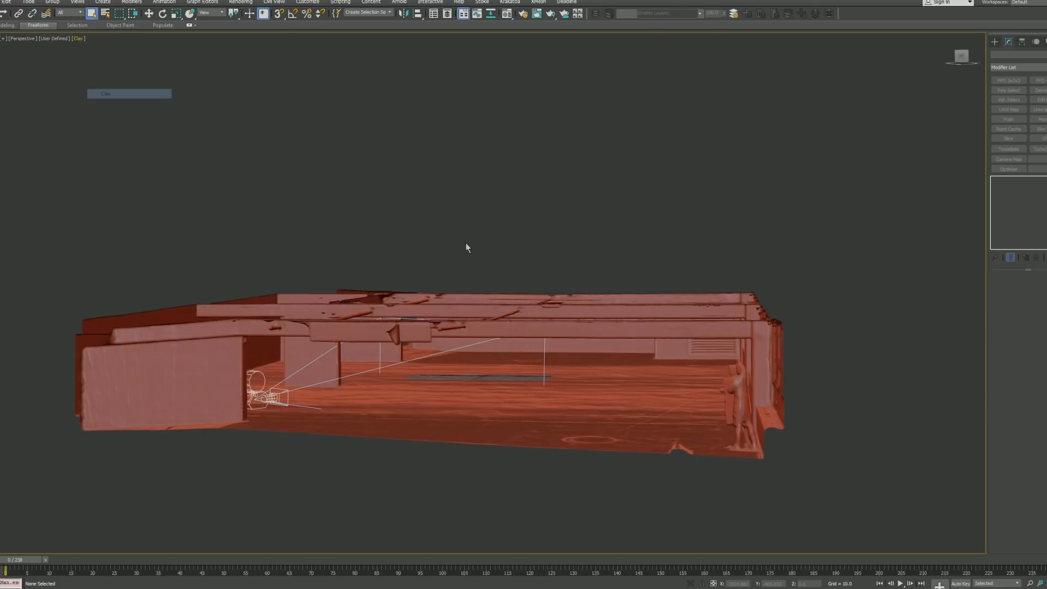
Step: Examine the lidar scan of the garage from several angles in clay and wireframe display
alt+middle_drag(466, 243, 746, 283)
ctrl+alt+middle_drag(612, 329, 641, 340)
ctrl+alt+middle_drag(641, 339, 589, 344)
alt+middle_drag(600, 343, 525, 356)
scroll(631, 345, down, 5)
key(F3)
key(q)
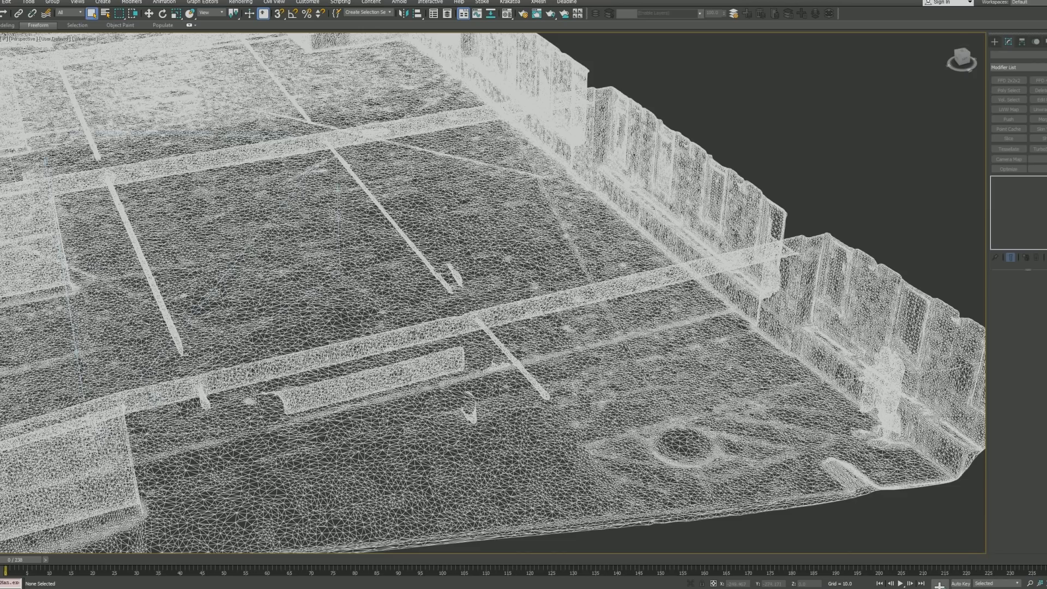
Step: Restore the four-view layout with the top view and select the lidar mesh in the camera view
key(alt+w)
key(t)
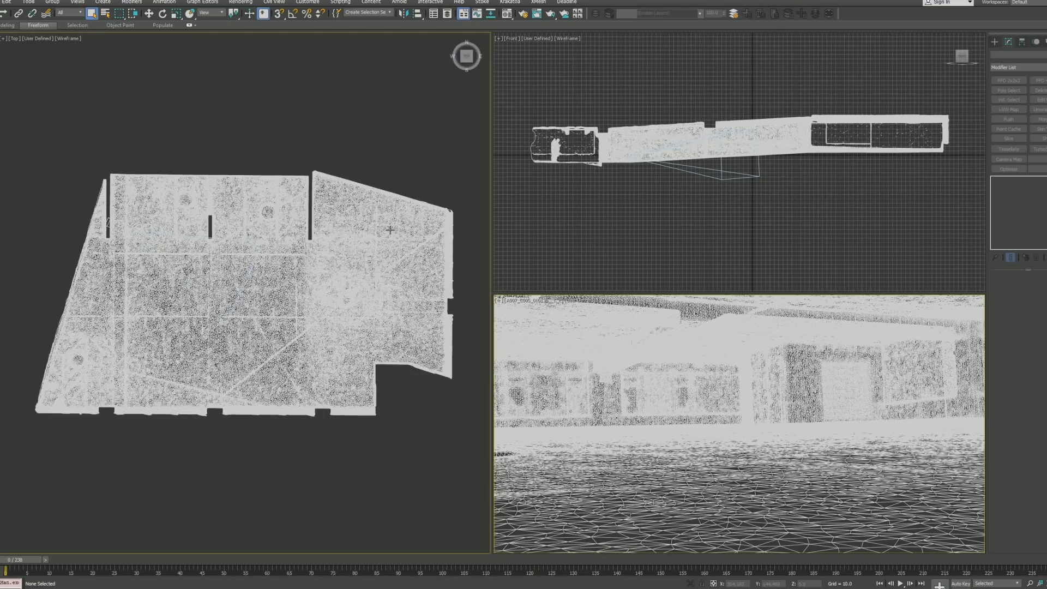
click(730, 341)
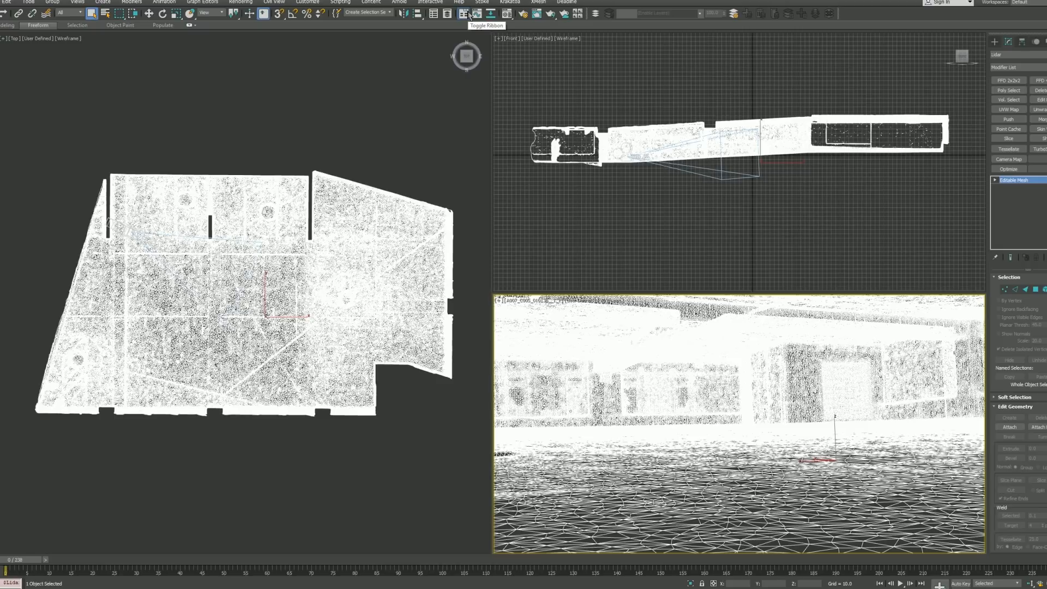
Step: Show the Layer Explorer and open the Material Editor, placing its window over the upper viewports
click(448, 13)
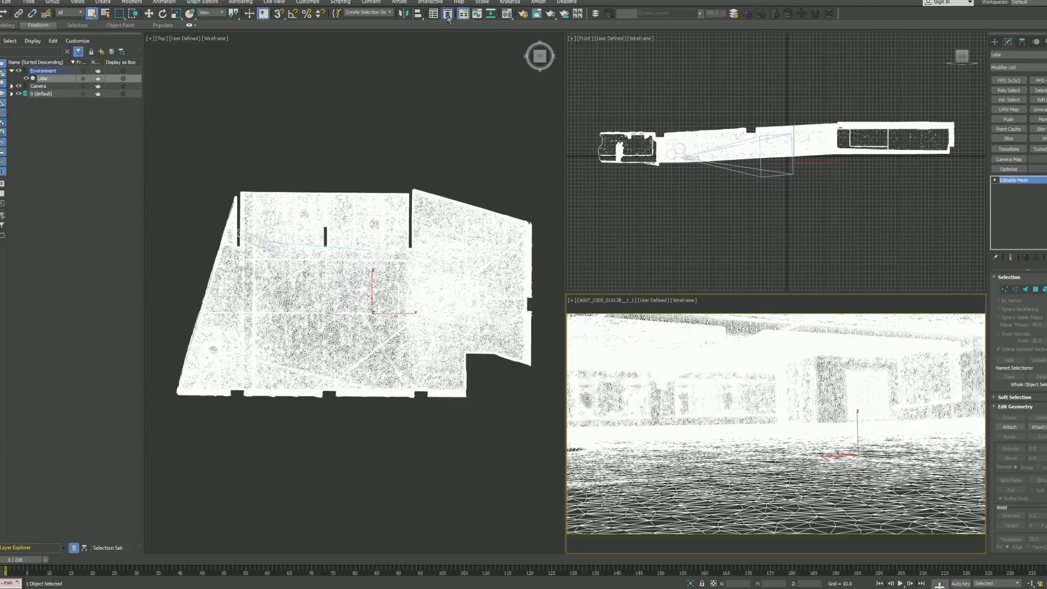
click(508, 13)
drag(239, 78, 581, 50)
Step: Switch the Material Editor to Slate mode and back to Compact mode
click(505, 58)
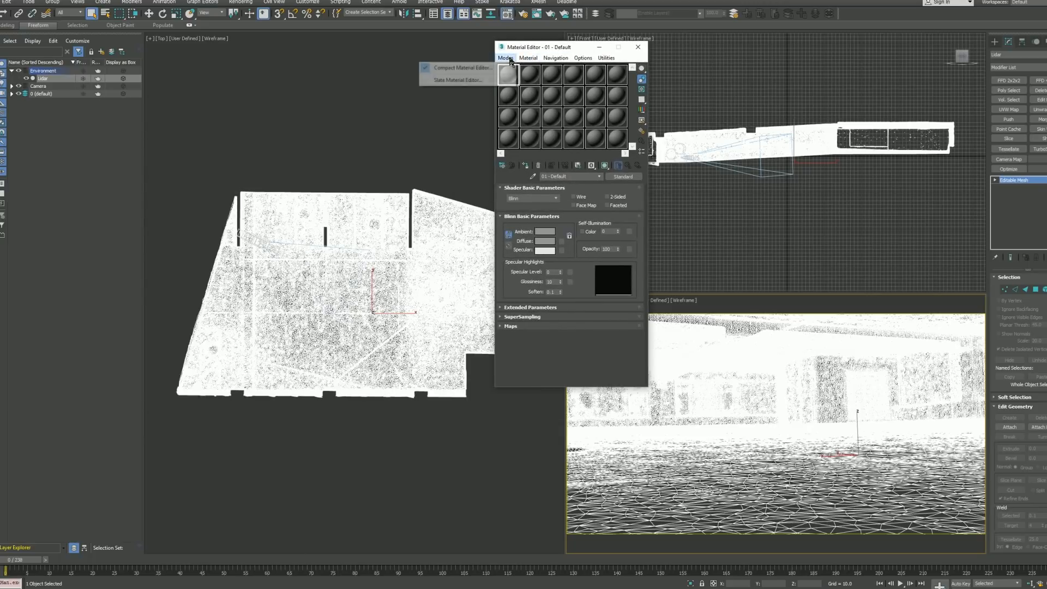
click(494, 80)
click(35, 47)
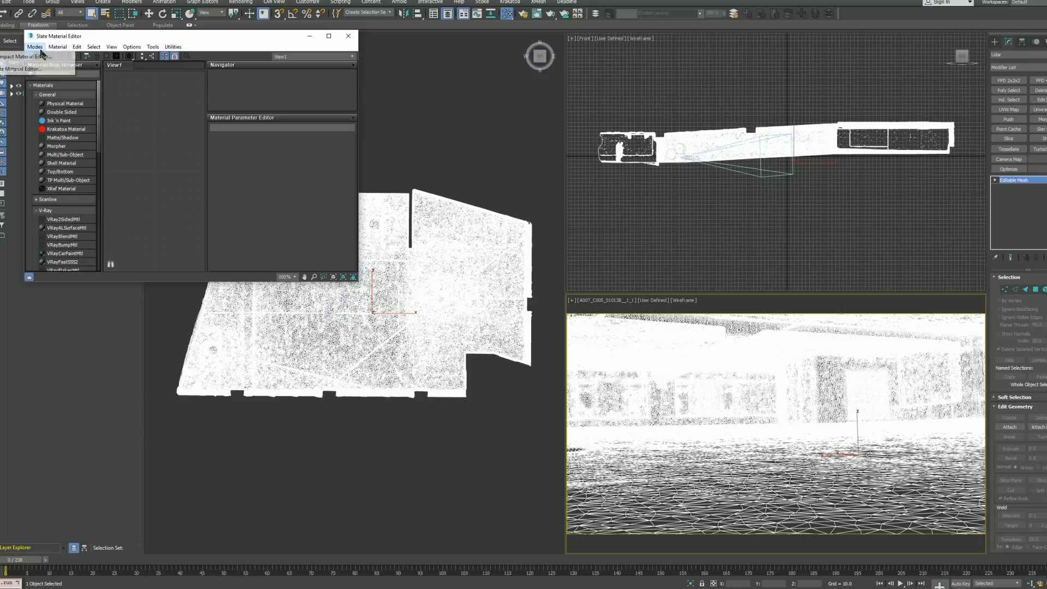
click(39, 57)
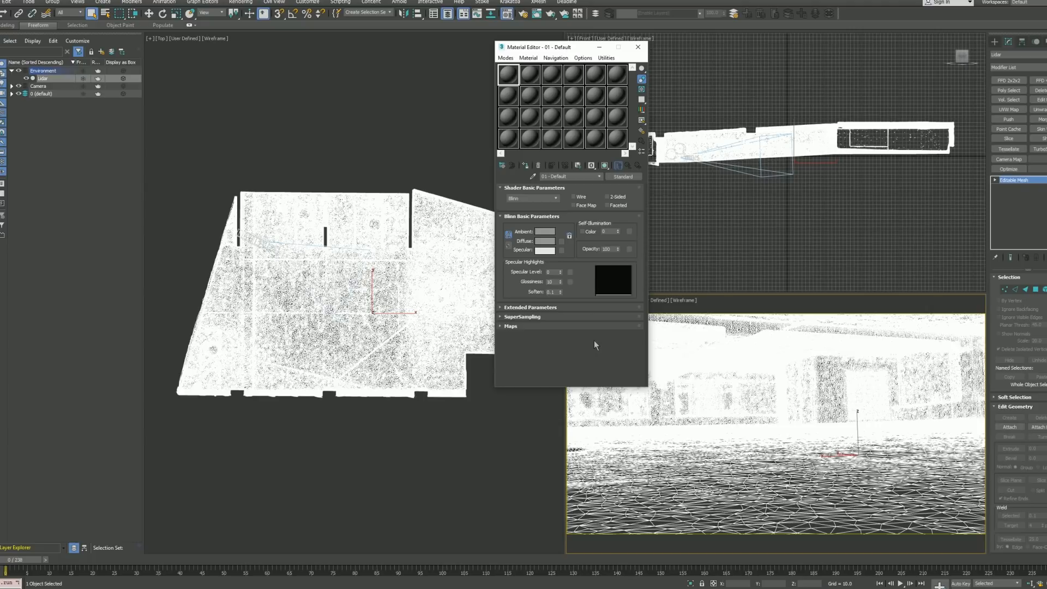
Step: Get a Bitmap map in the Material Editor and paste the A007_C005 footage folder path into its file selection
click(604, 327)
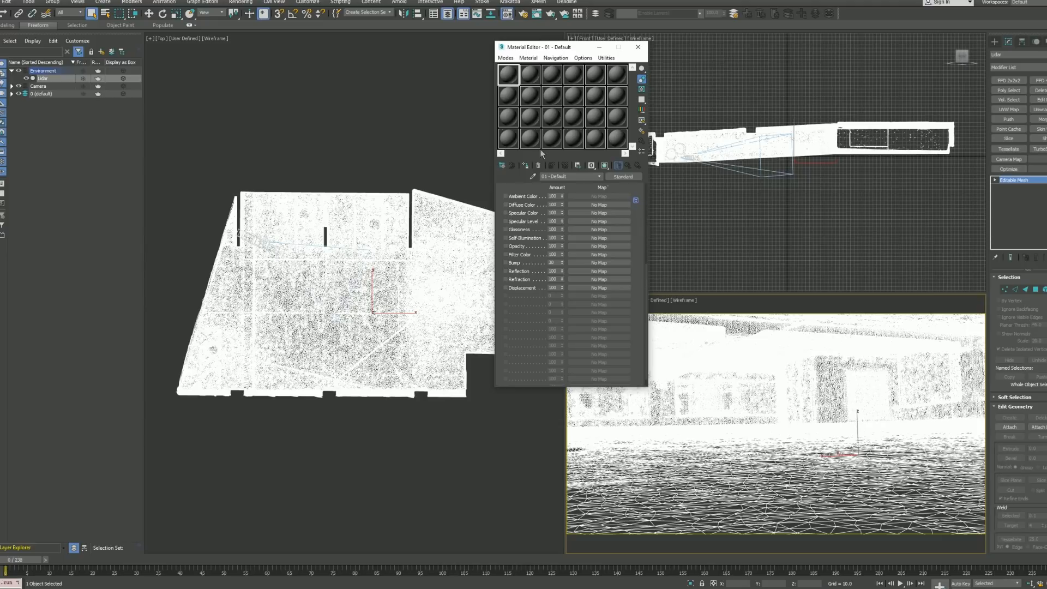
click(502, 165)
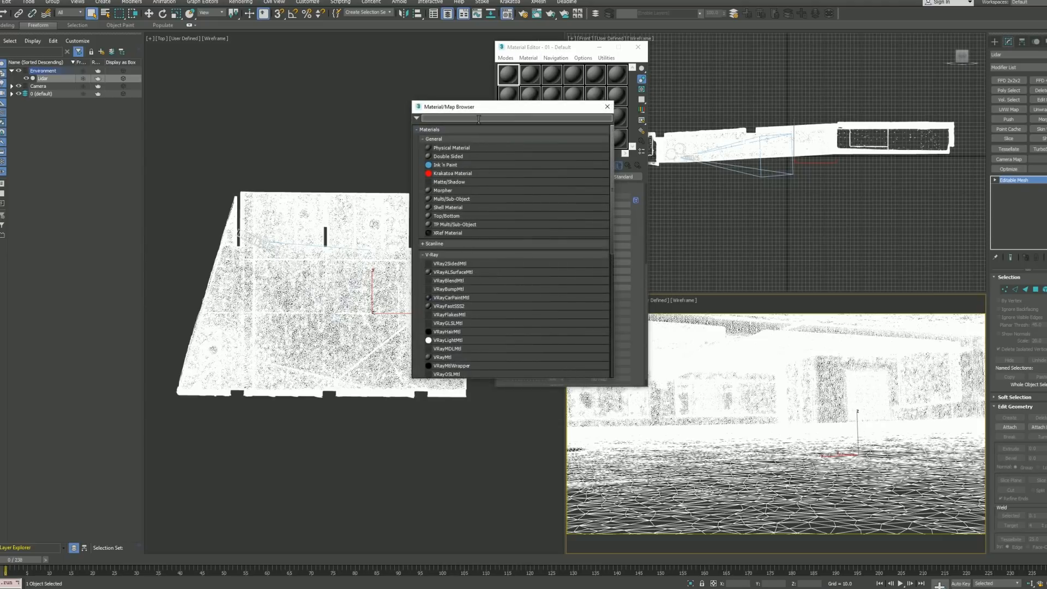
text(bitma)
double_click(463, 128)
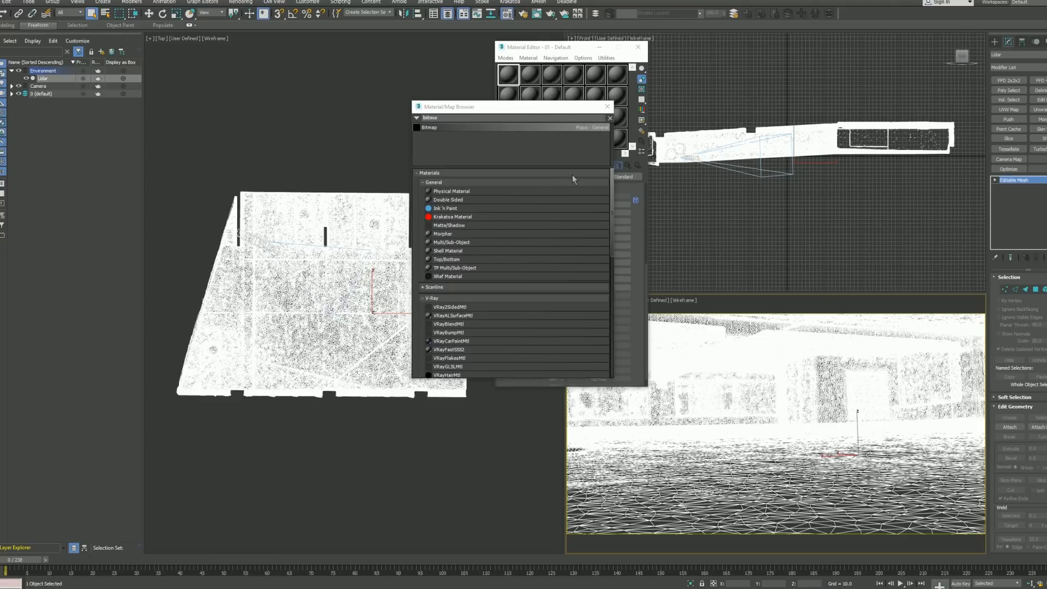
key(ctrl+v)
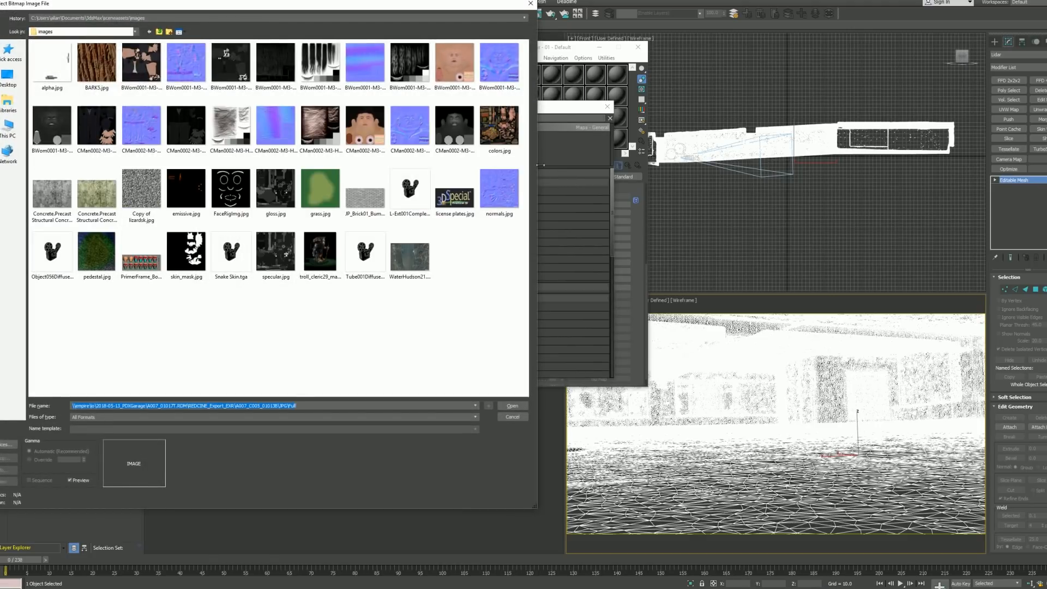
key(Return)
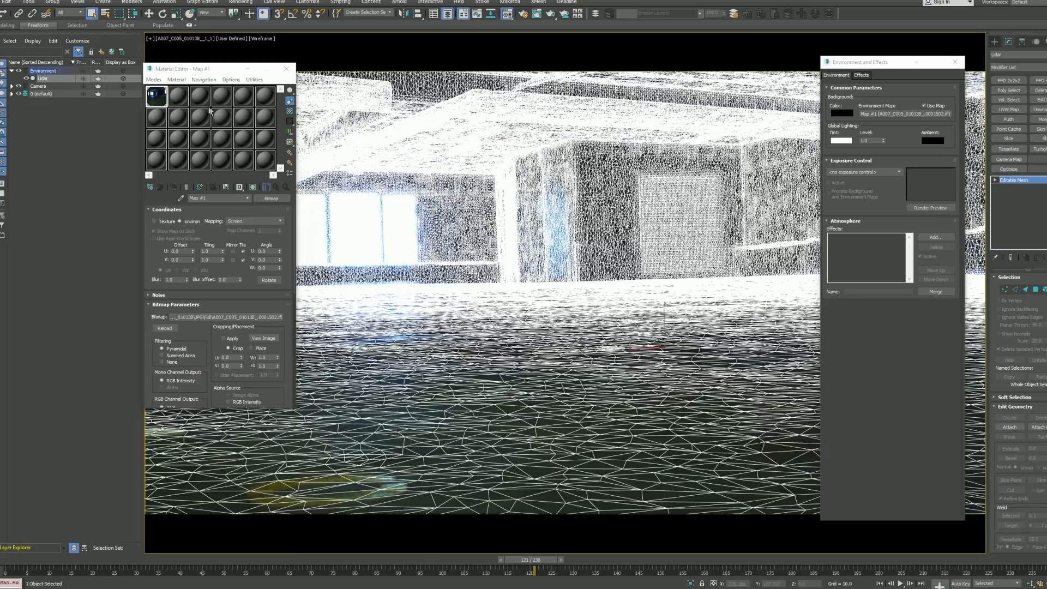
Step: Close the Material Editor and check the camera view's Show Safe Frames option
click(5, 3)
click(5, 3)
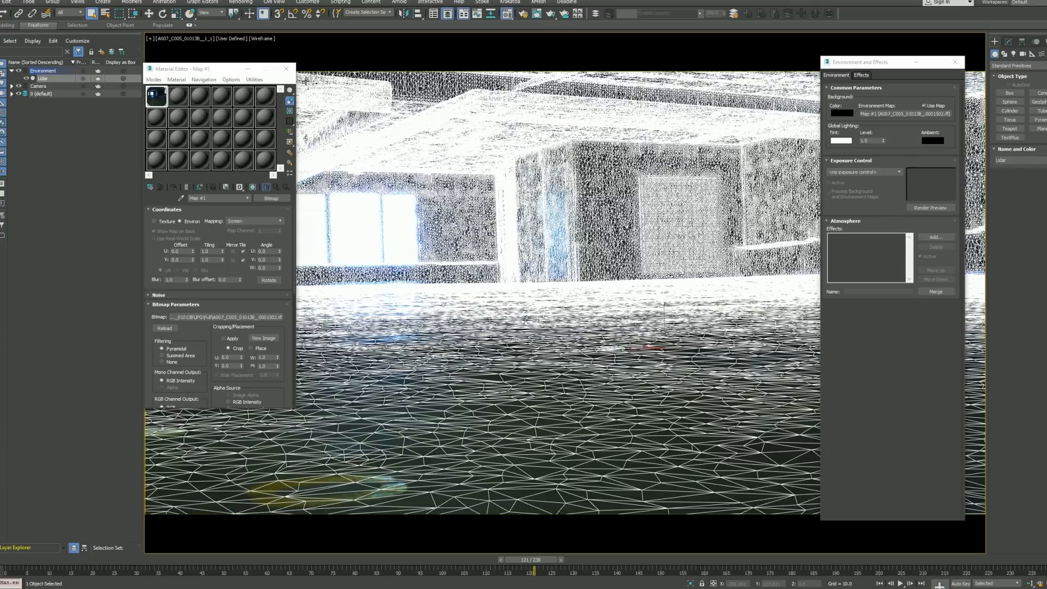
click(286, 68)
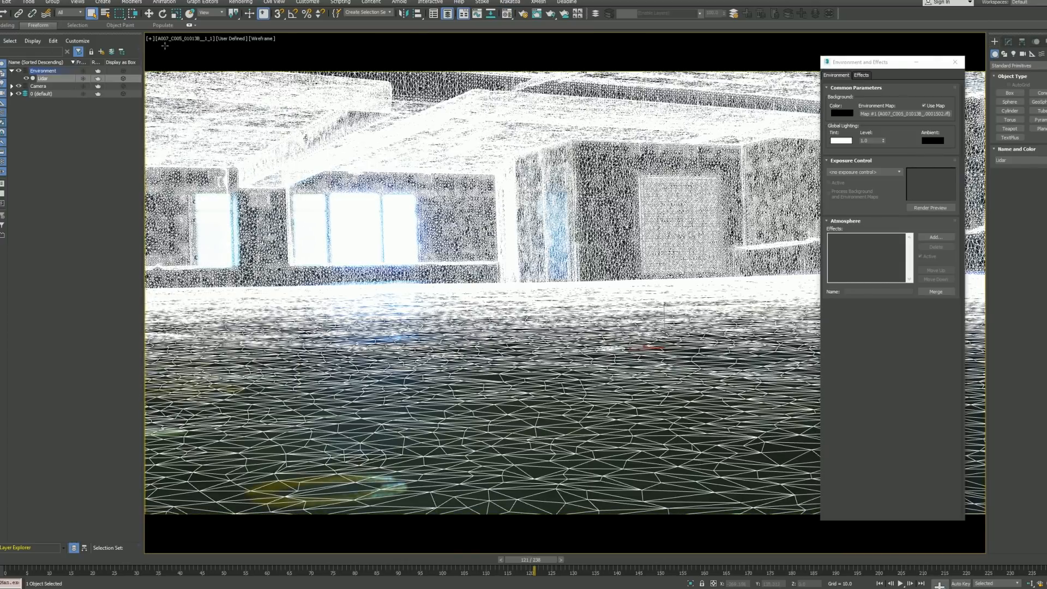
click(169, 39)
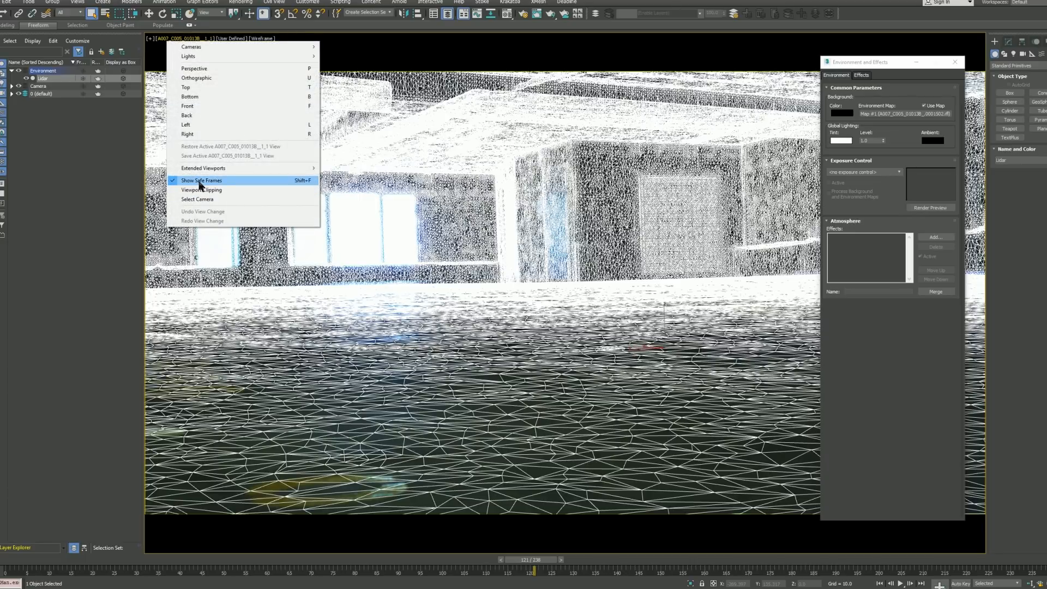
click(412, 188)
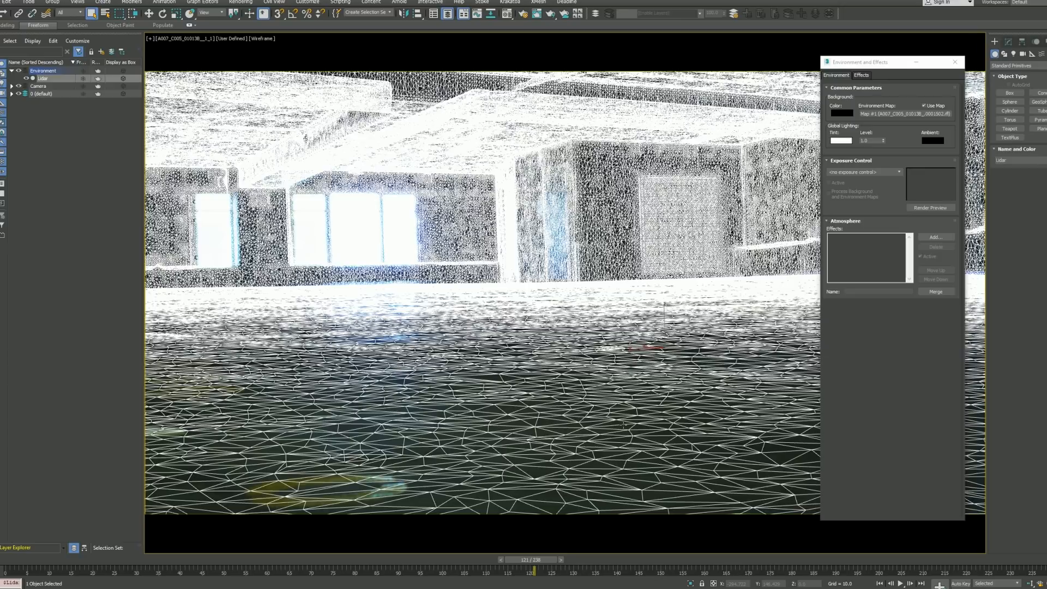
Step: Compare the camera view in the four-view layout and maximized, in wireframe and Clay shading
key(alt+w)
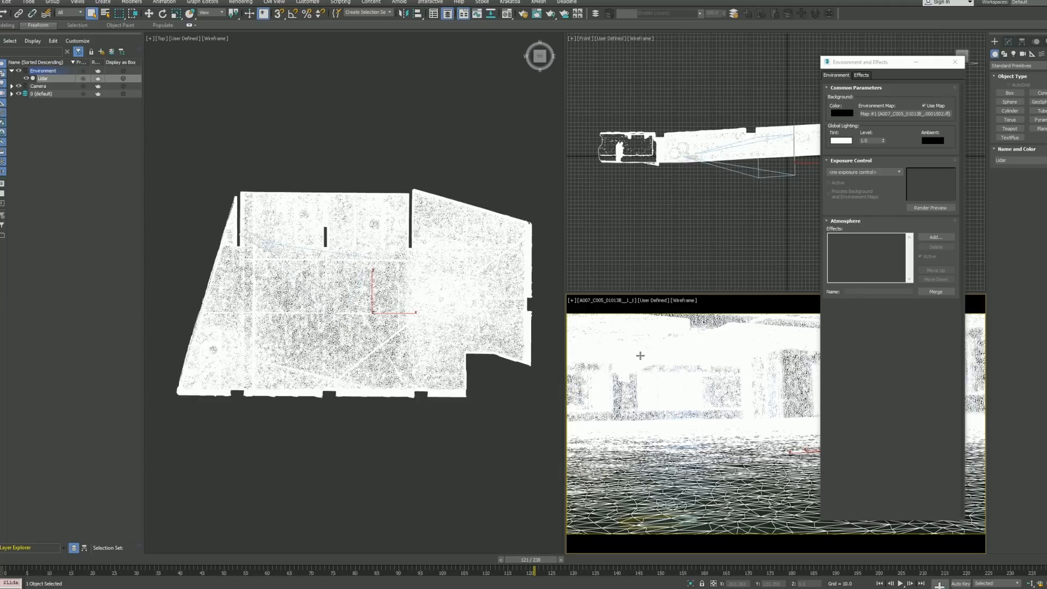
key(alt+w)
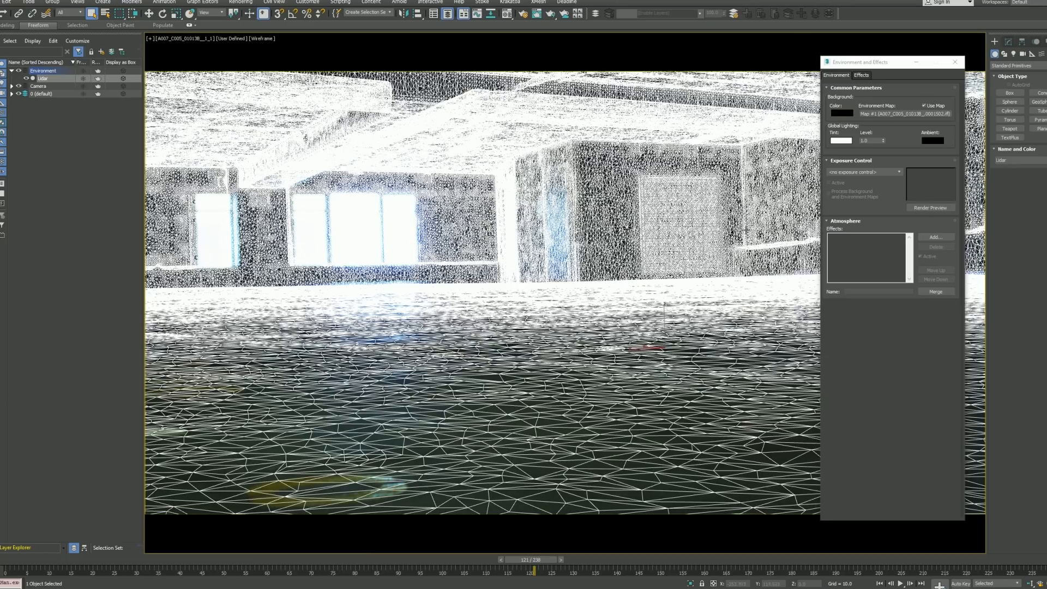
key(F3)
key(F3)
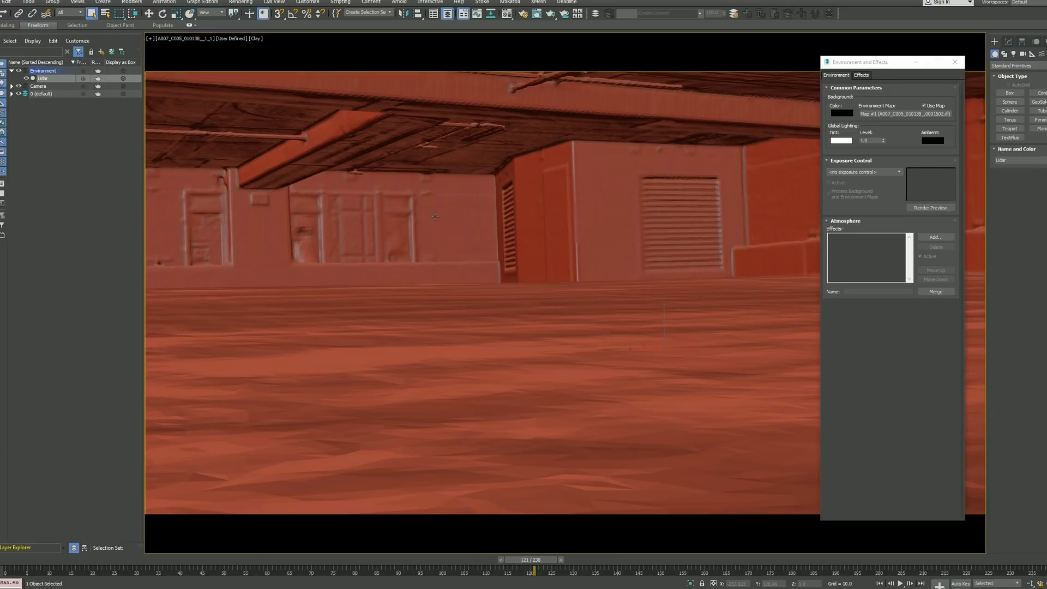
Step: Scrub the shot in the camera view to check the lidar mesh, then return to the four-view layout
drag(320, 566, 463, 553)
drag(571, 563, 613, 562)
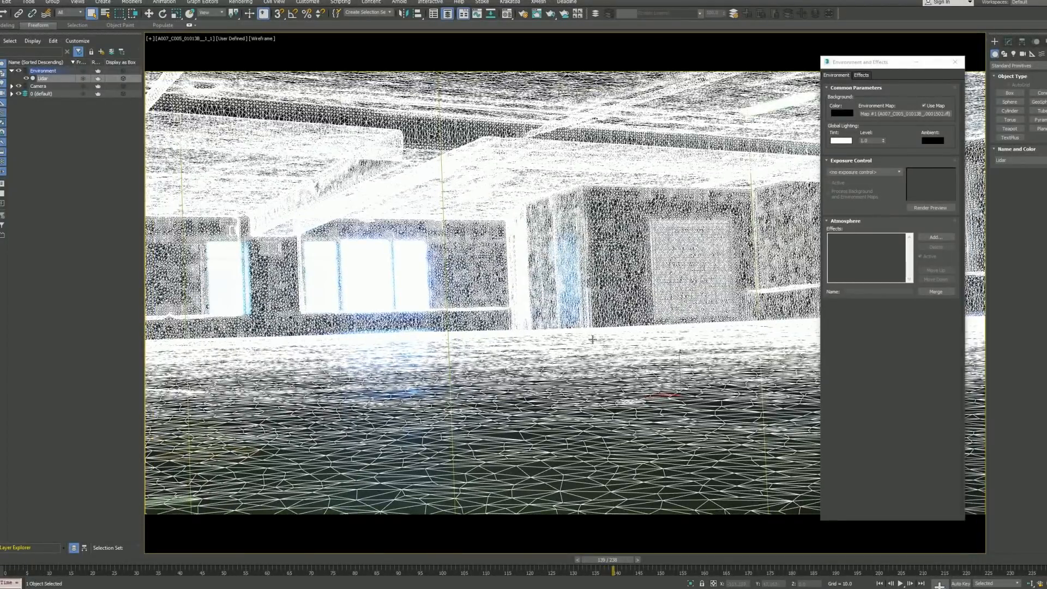
key(alt+w)
Step: Change the Top view to a Clay-shaded Perspective view that shows the camera inside the lidar mesh from above
click(453, 448)
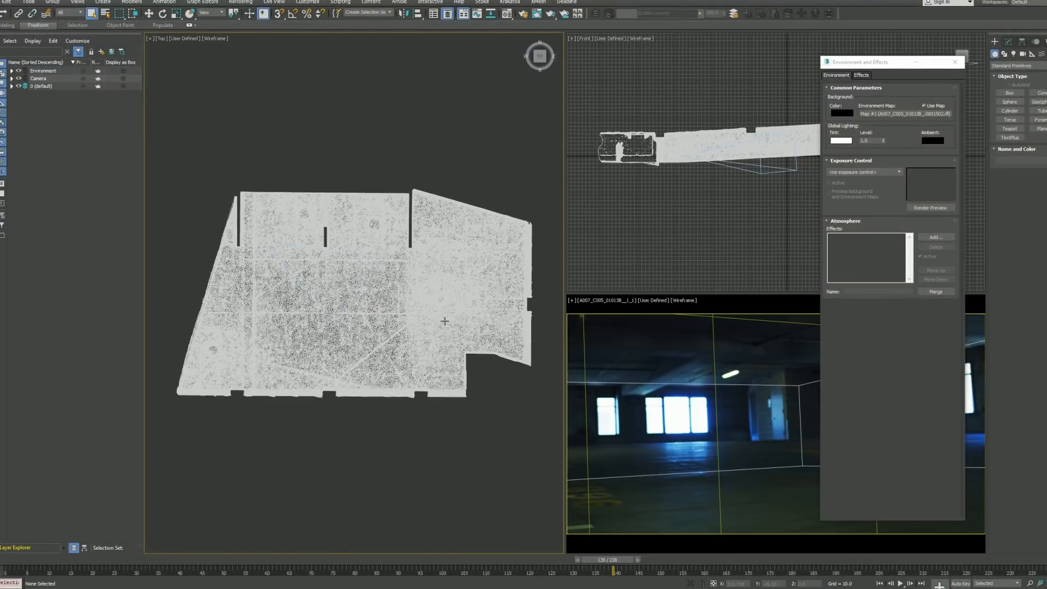
key(p)
scroll(443, 293, down, 5)
mouse_move(443, 294)
alt+middle_down()
mouse_move(442, 257)
mouse_move(397, 329)
mouse_move(346, 355)
mouse_move(414, 343)
alt+middle_up()
key(F3)
scroll(437, 341, up, 5)
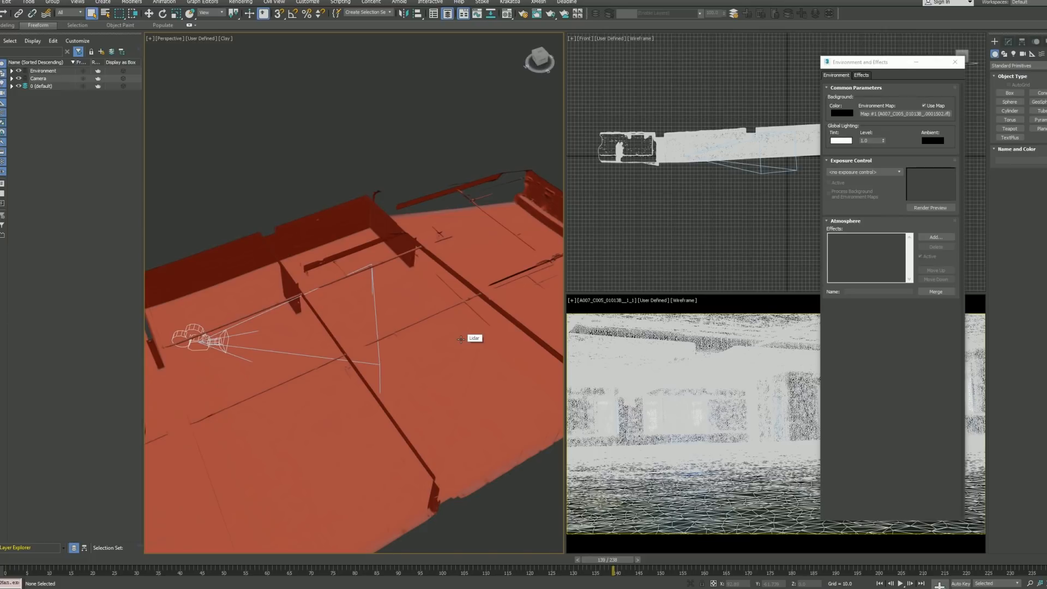
alt+middle_drag(433, 292, 257, 152)
Step: Expand the 0 (default), Camera and Environment layers to list their objects
click(11, 86)
click(11, 79)
click(12, 71)
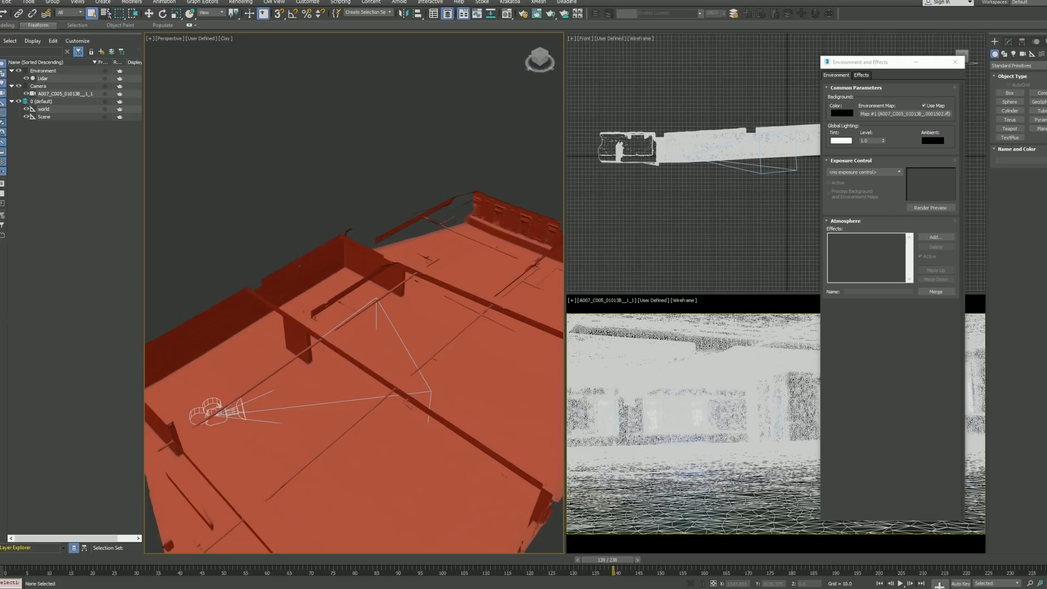
Step: Select world, Lidar, Scene and the A007_C005 camera by name and gather them all in the 0 (default) layer
click(105, 13)
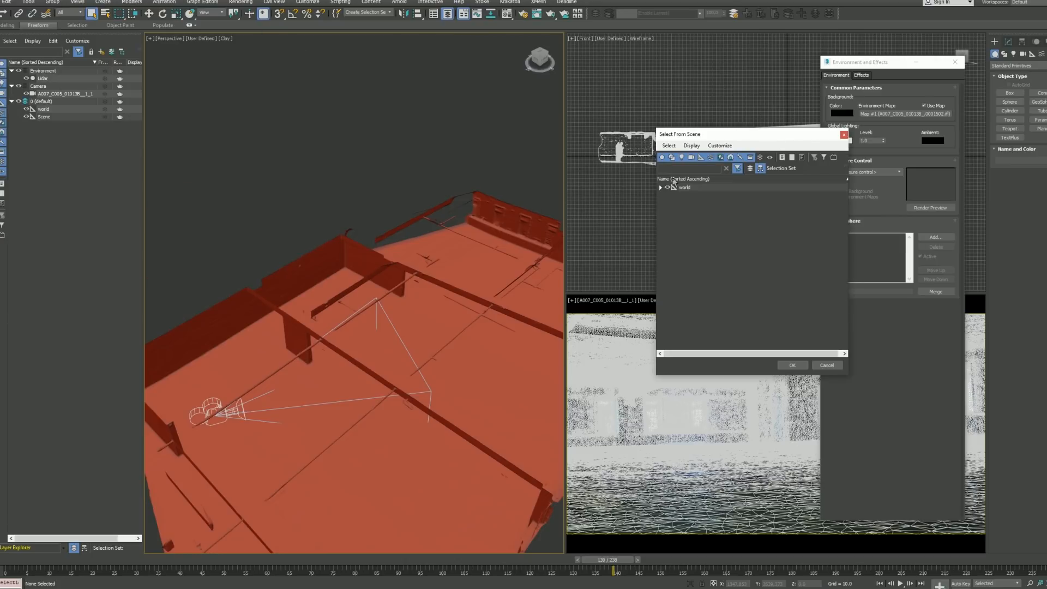
click(661, 187)
click(669, 203)
click(702, 211)
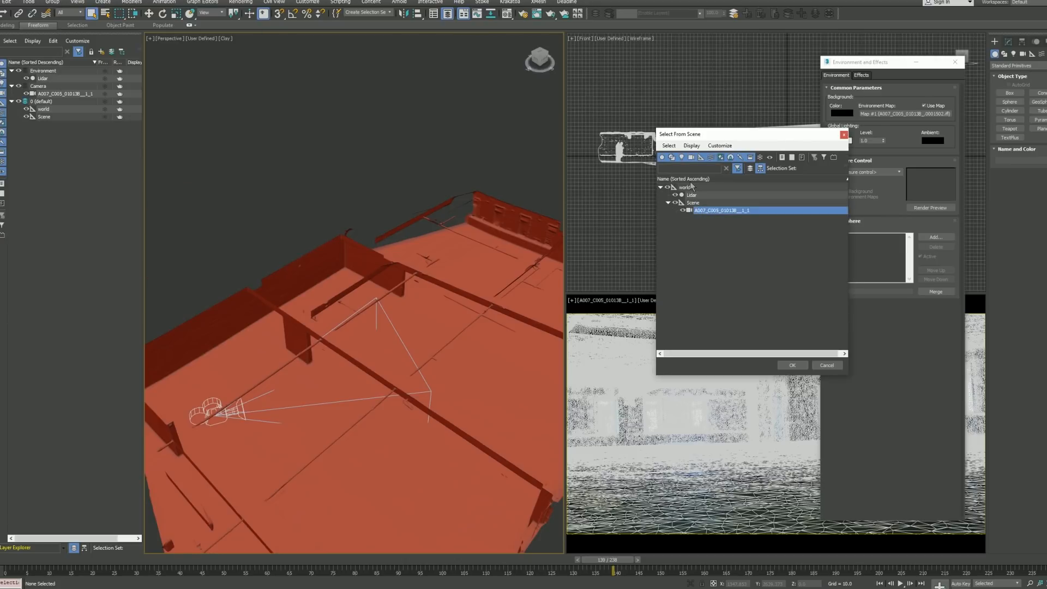
click(690, 180)
click(690, 186)
click(690, 178)
shift+click(700, 211)
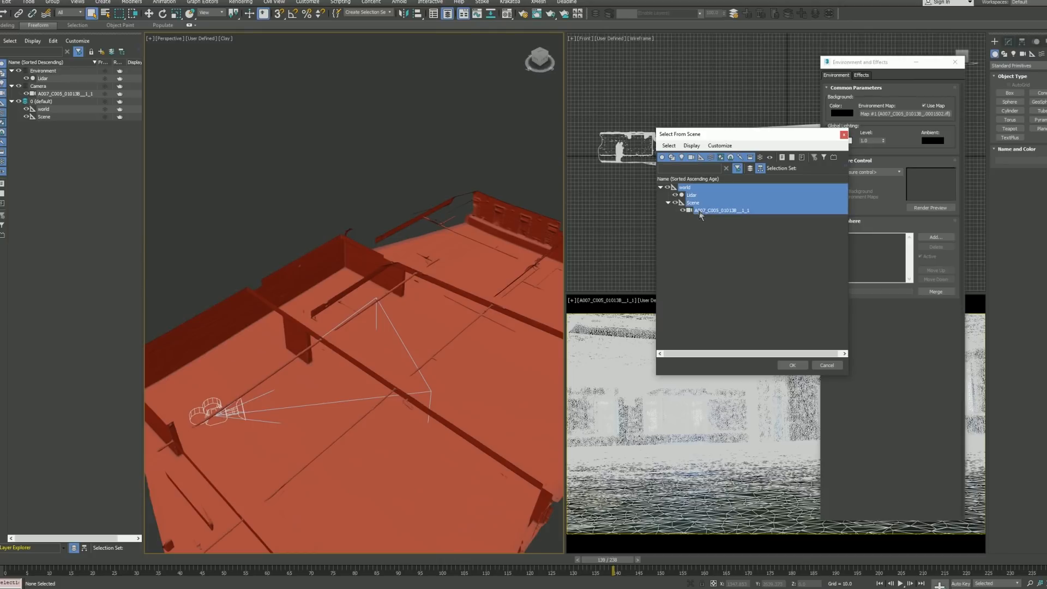
click(792, 365)
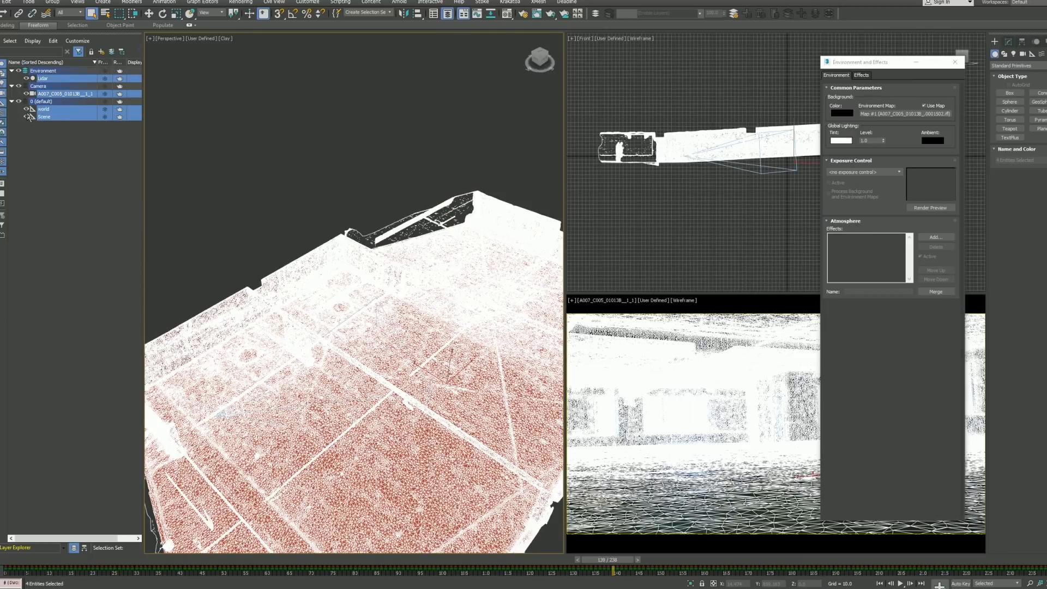
click(20, 101)
click(19, 102)
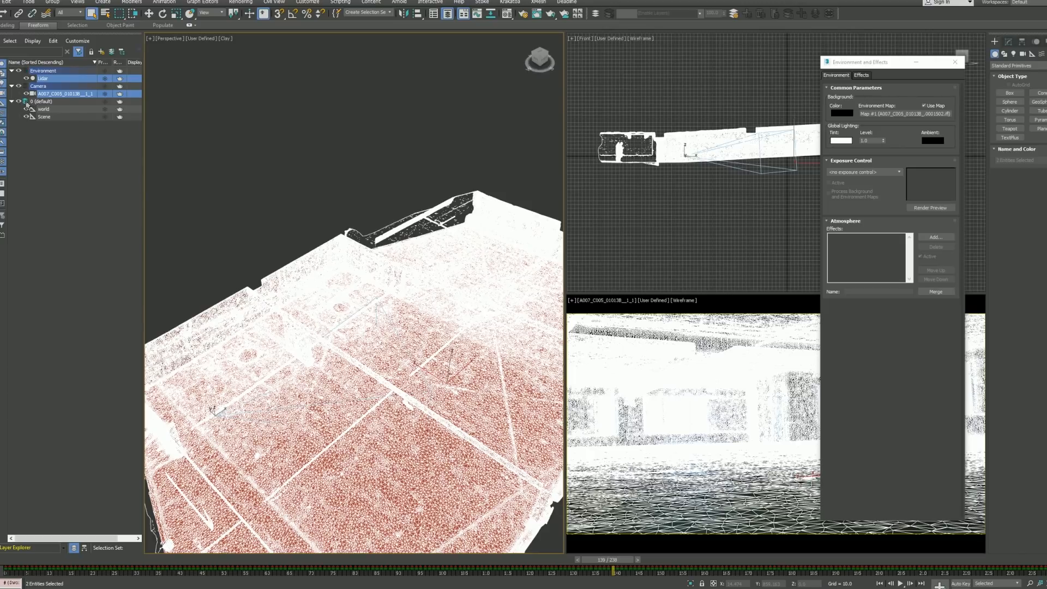
click(115, 54)
click(66, 149)
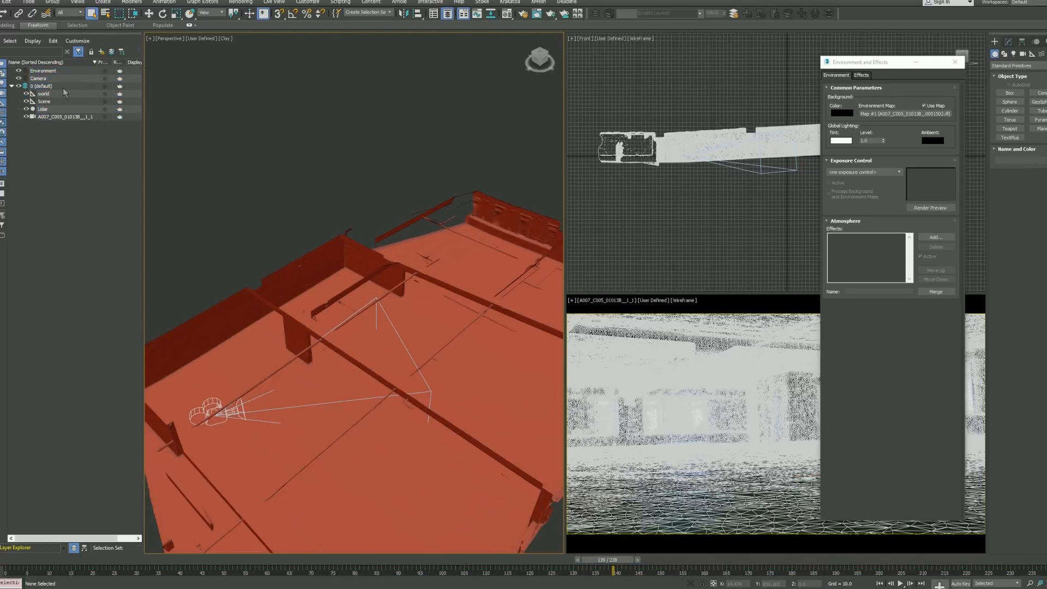
click(11, 86)
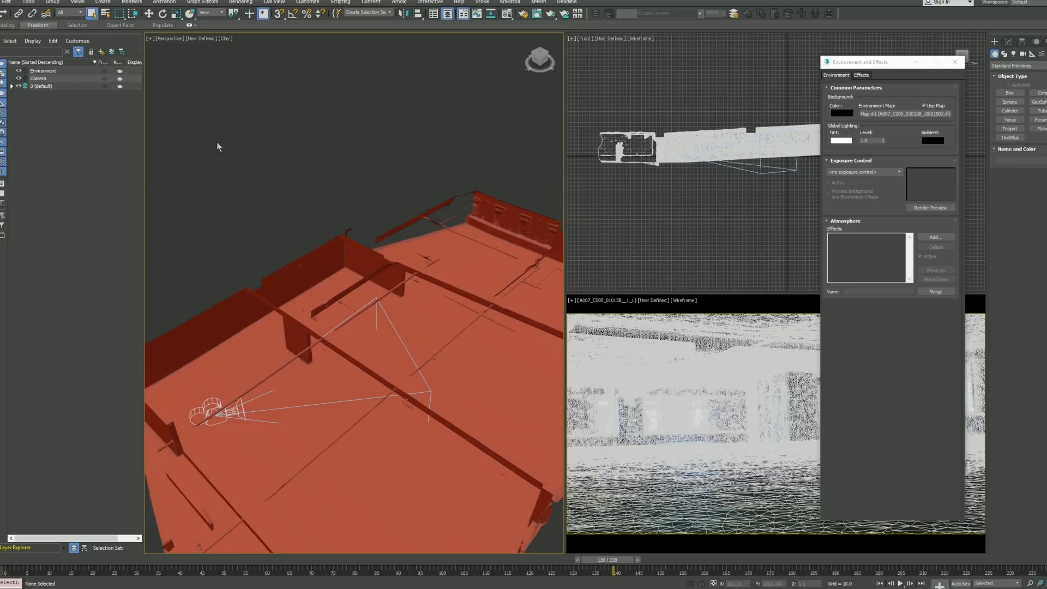
Step: Create a new layer named FX
click(100, 51)
text(FX)
key(Return)
click(48, 80)
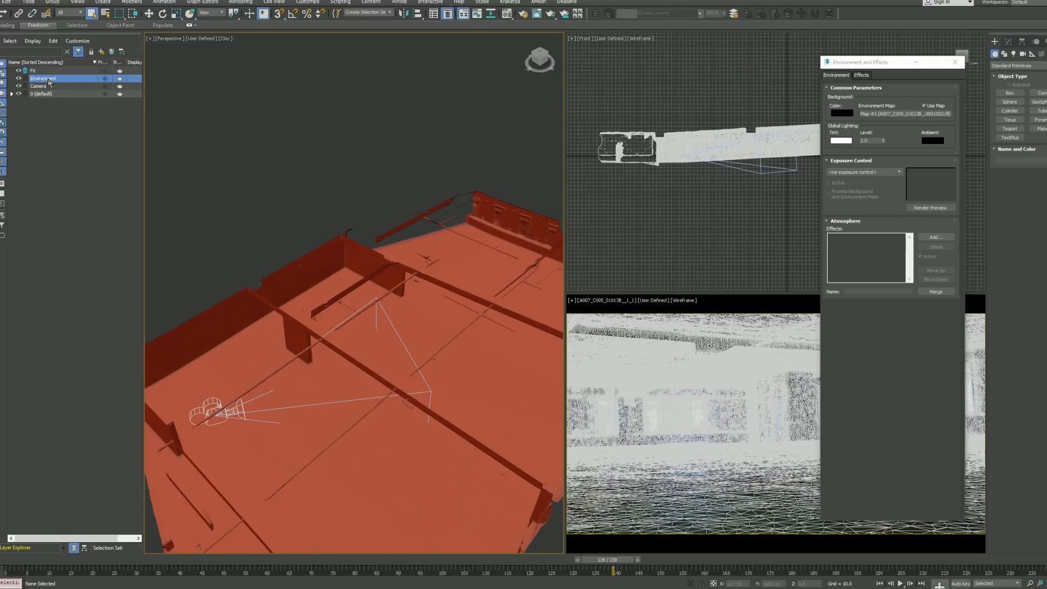
click(47, 87)
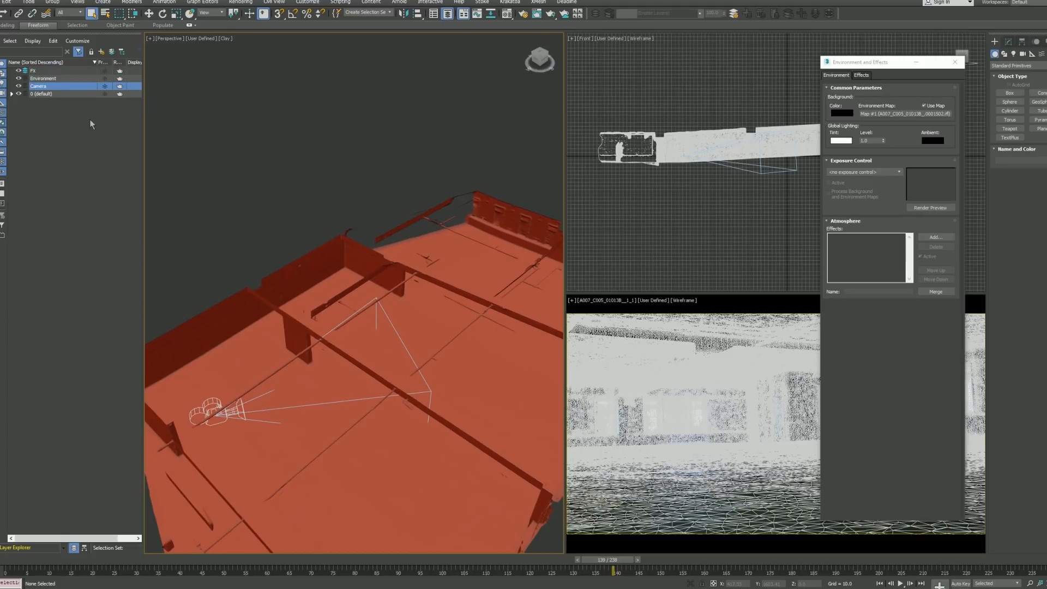
Step: Create a new layer named Lights
click(101, 52)
text(Ligh)
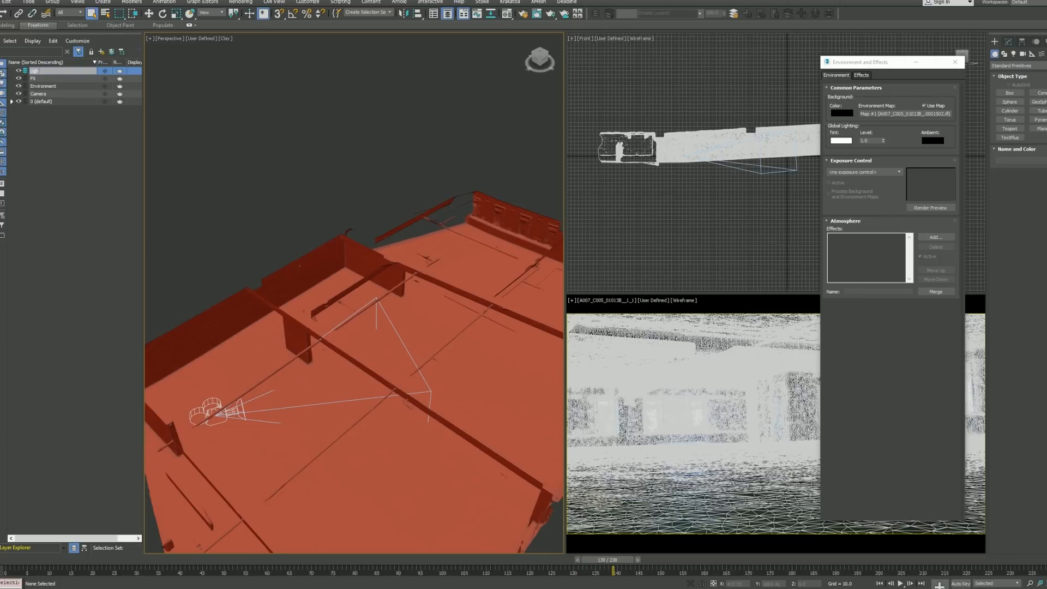
key(Return)
click(112, 132)
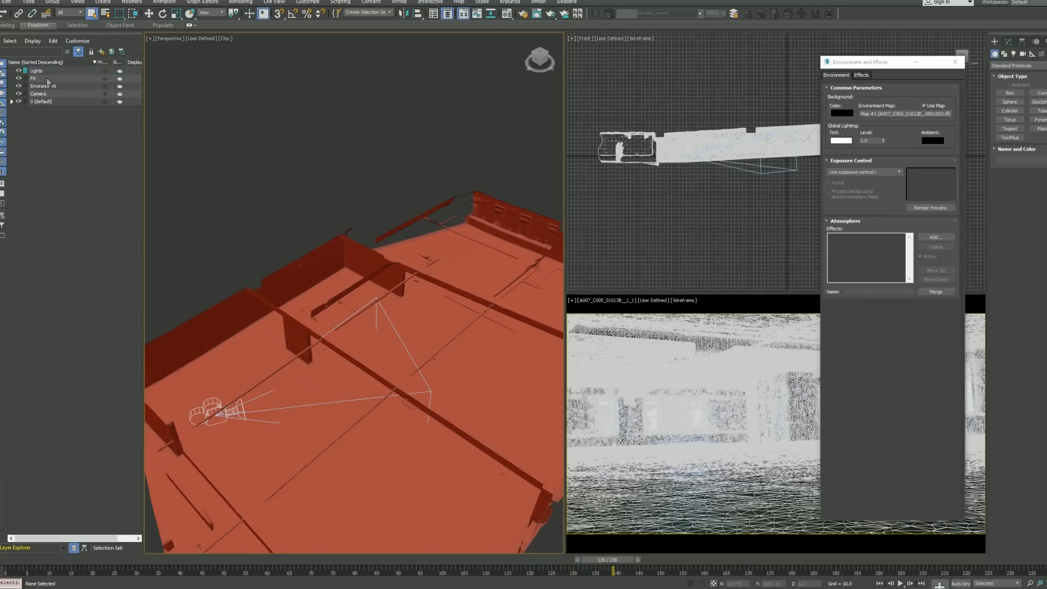
Step: Create a new layer named Misc
click(101, 51)
text(Misc)
key(Return)
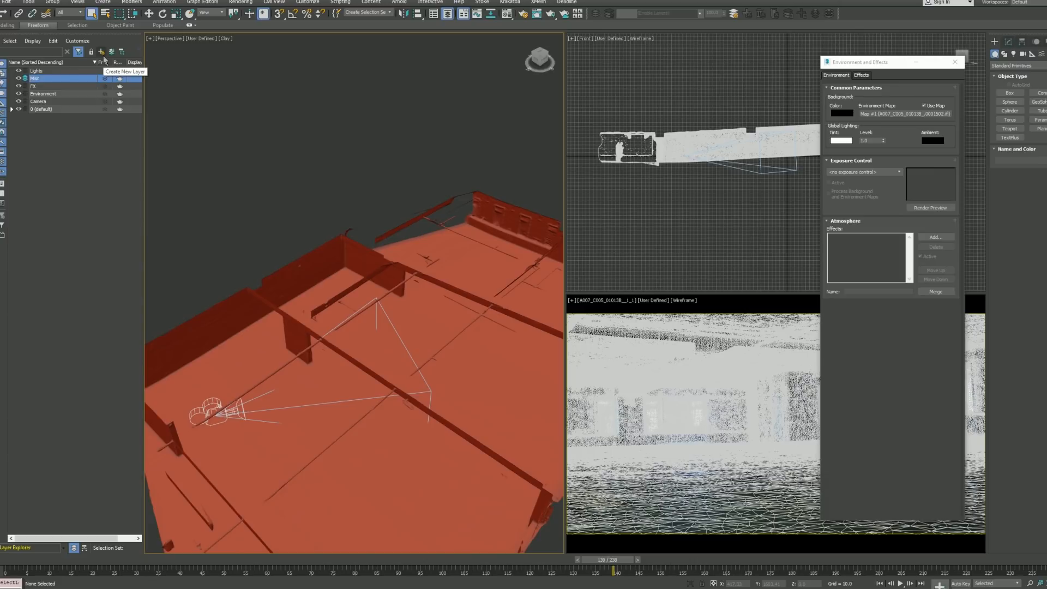
click(90, 154)
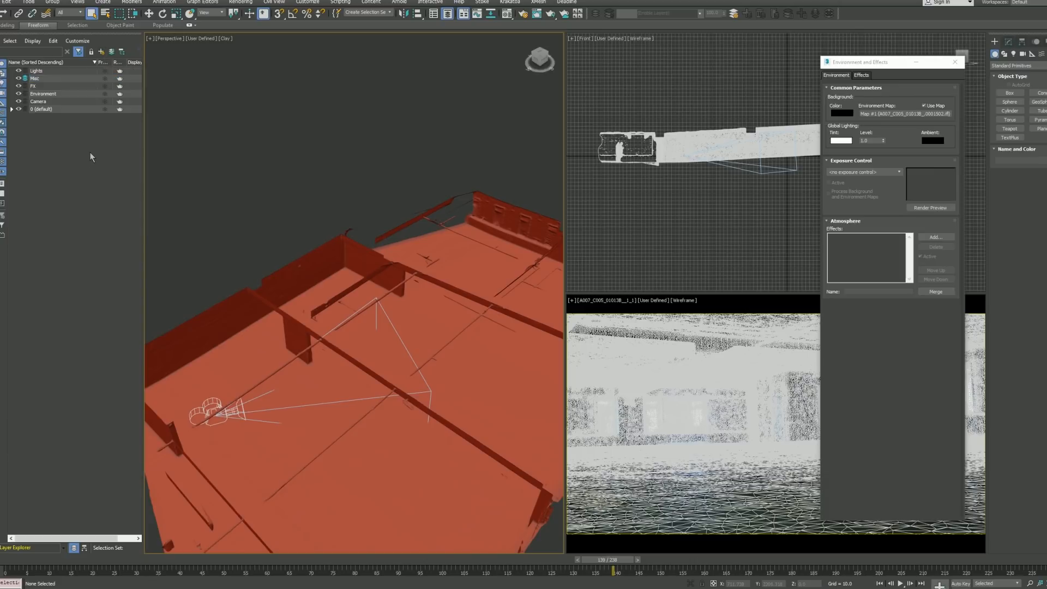
Step: Expand the 0 (default) layer and select its Scene helper
click(11, 110)
click(37, 88)
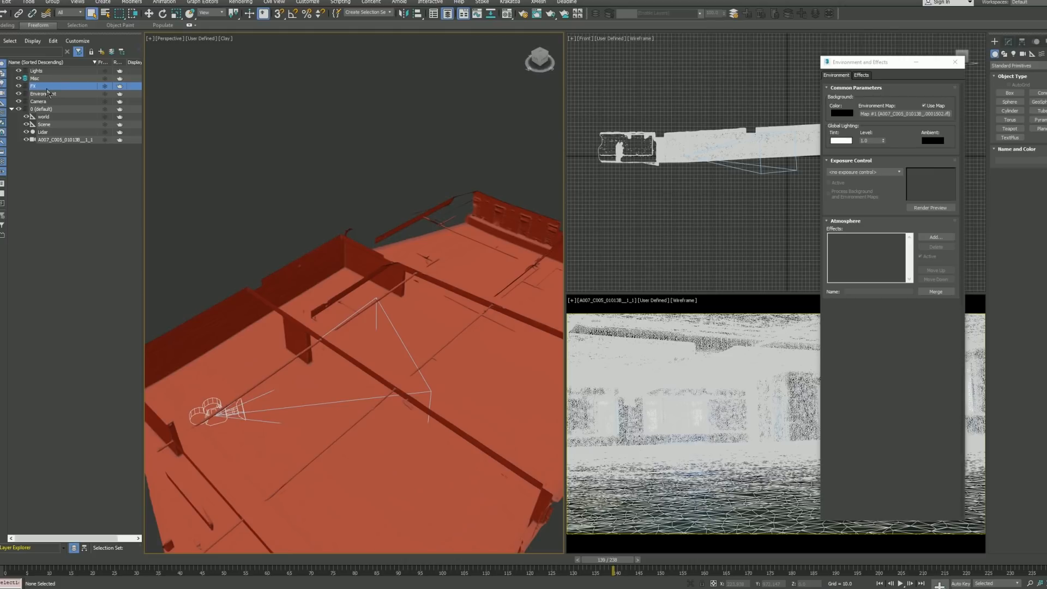
click(53, 167)
click(44, 125)
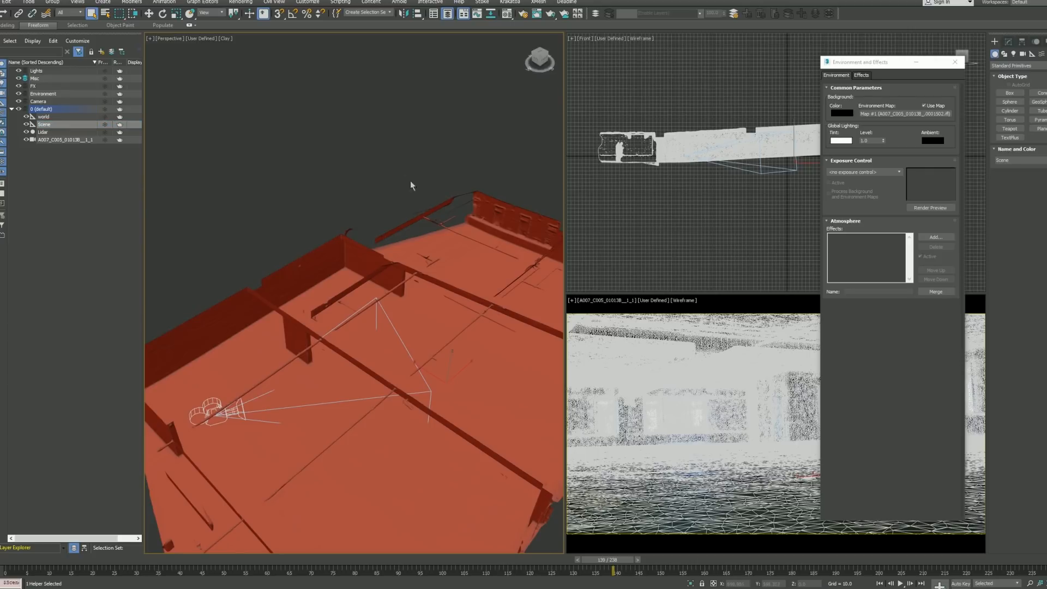
Step: Examine the lidar mesh in the maximized Perspective view, in wireframe and in Clay shading
key(F3)
click(423, 282)
key(alt+w)
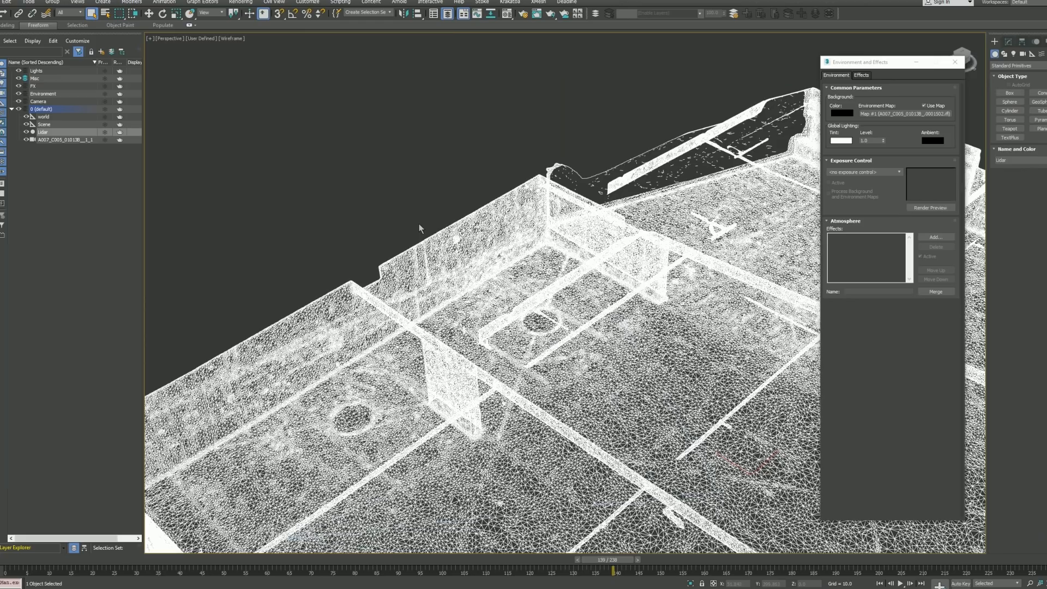
scroll(580, 253, down, 10)
click(686, 315)
key(F3)
click(659, 277)
scroll(628, 273, up, 5)
alt+middle_drag(585, 309, 578, 282)
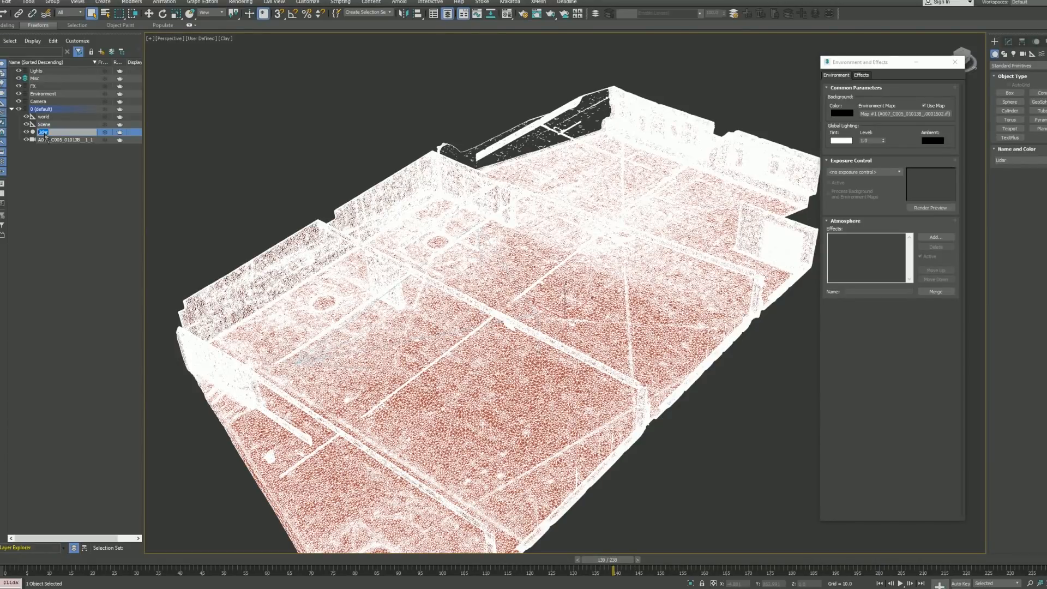
Step: Move the Lidar object into the Environment layer and hide that layer
drag(43, 136, 57, 95)
click(266, 106)
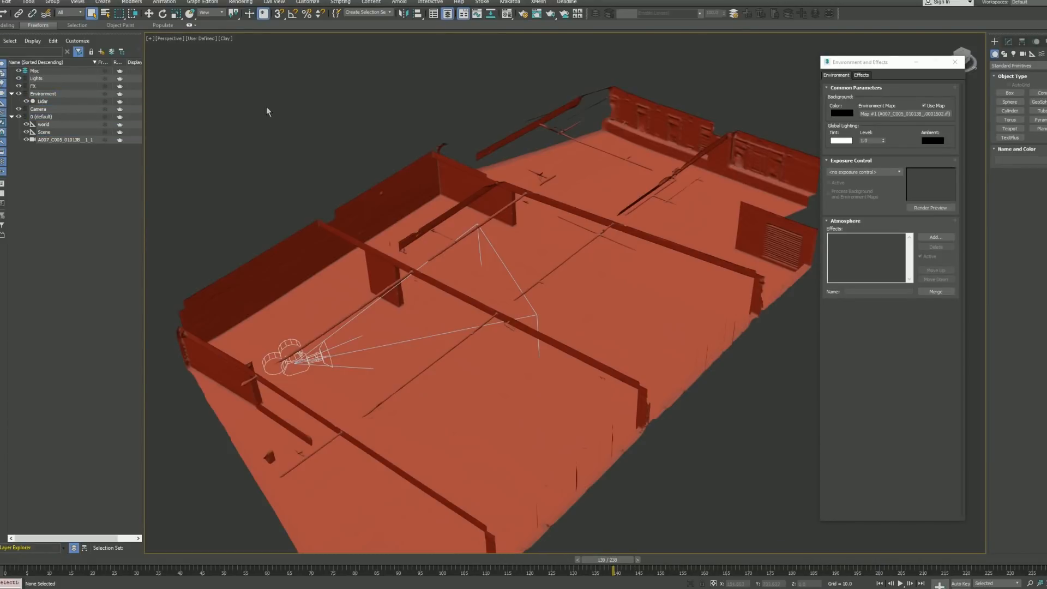
click(19, 94)
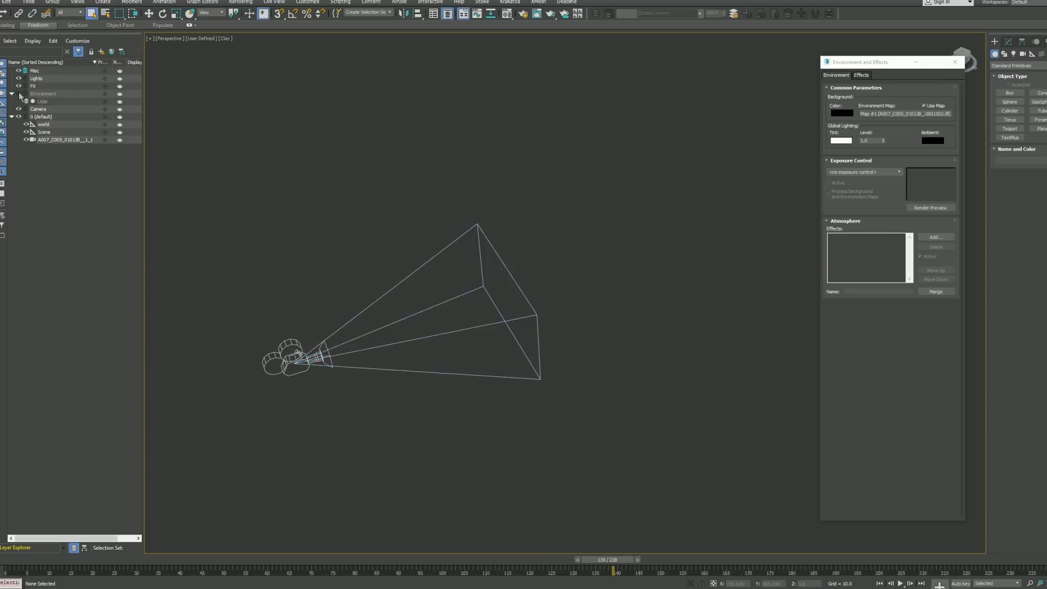
Step: Move the A007_C005 camera into the Camera layer and hide that layer
click(57, 141)
drag(57, 140, 49, 112)
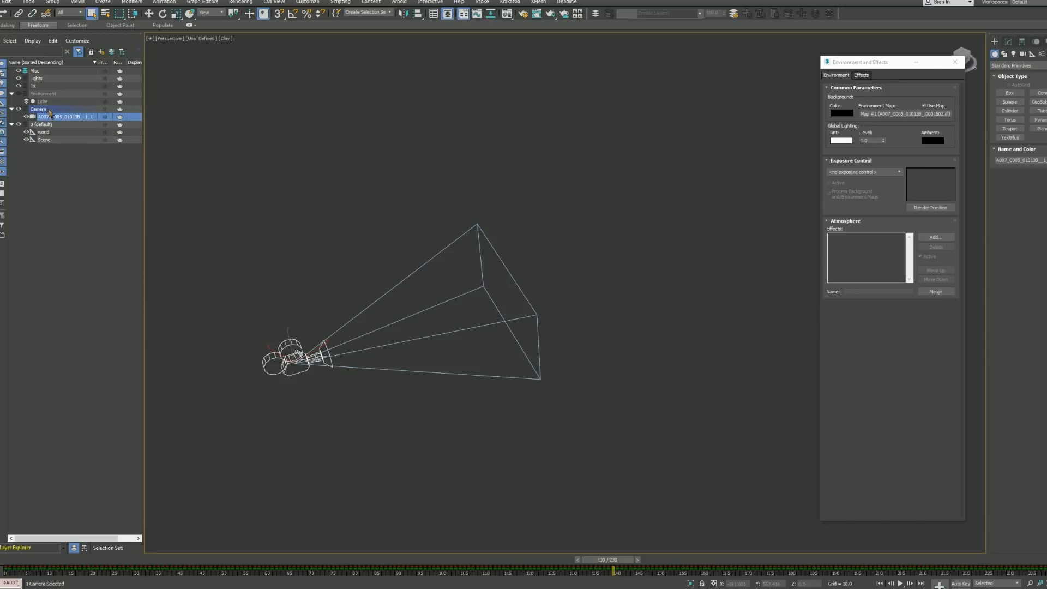
click(19, 110)
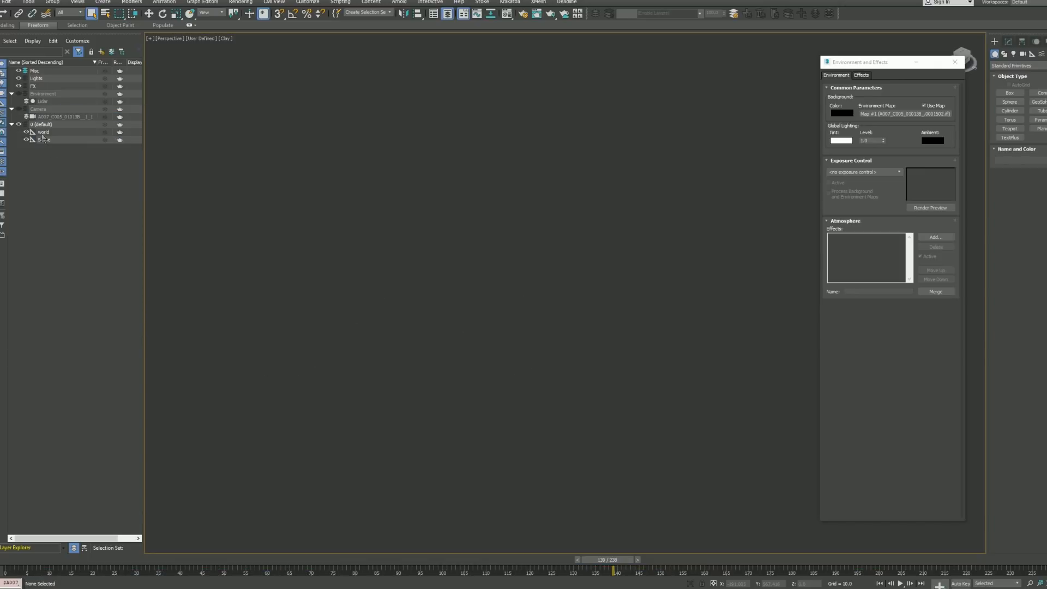
Step: Select the world and Scene helpers individually and together to locate them in the Perspective view
click(43, 132)
click(83, 140)
click(532, 241)
click(58, 140)
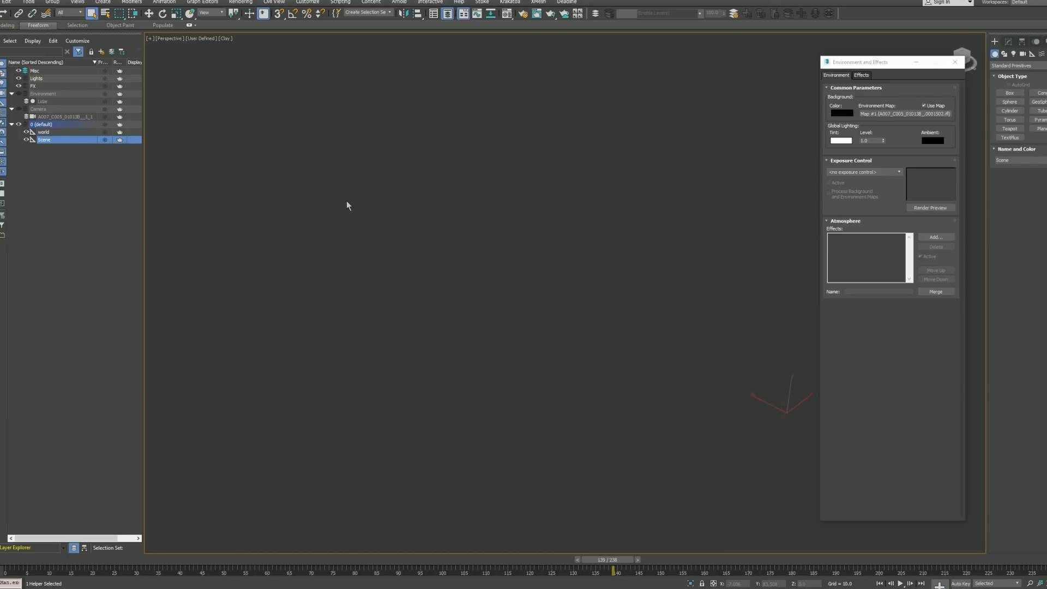
click(79, 132)
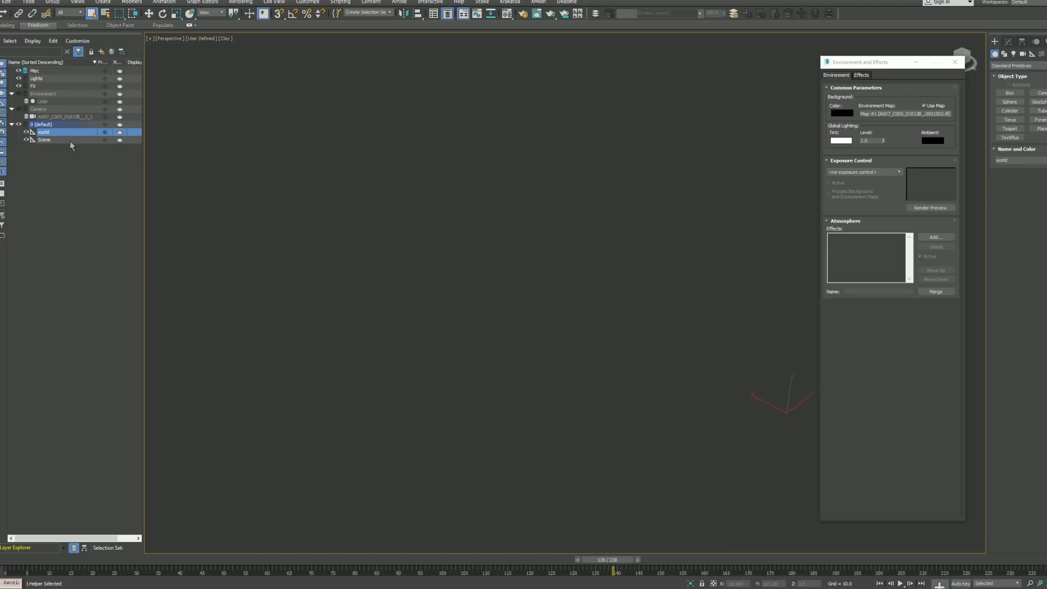
ctrl+click(71, 139)
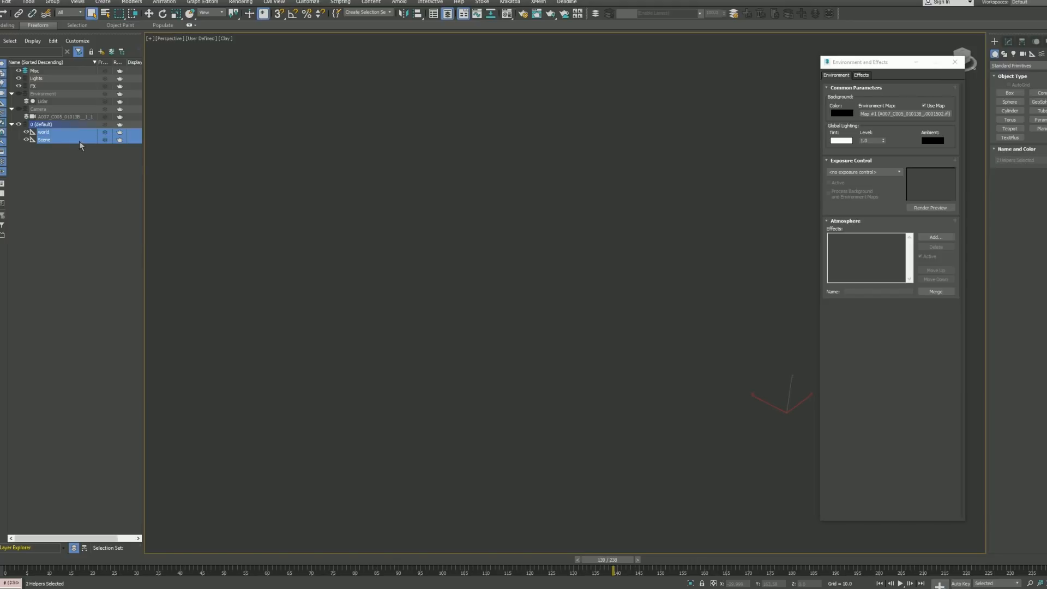
click(489, 240)
Step: Check the hierarchy under the world helper in the Select From Scene list and cancel the selection
key(h)
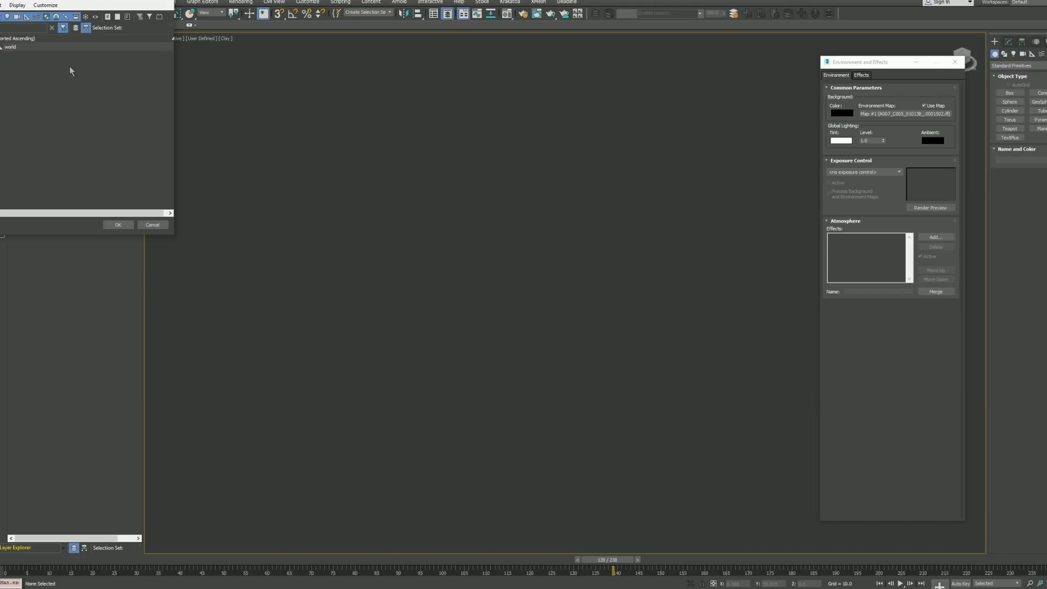
click(0, 47)
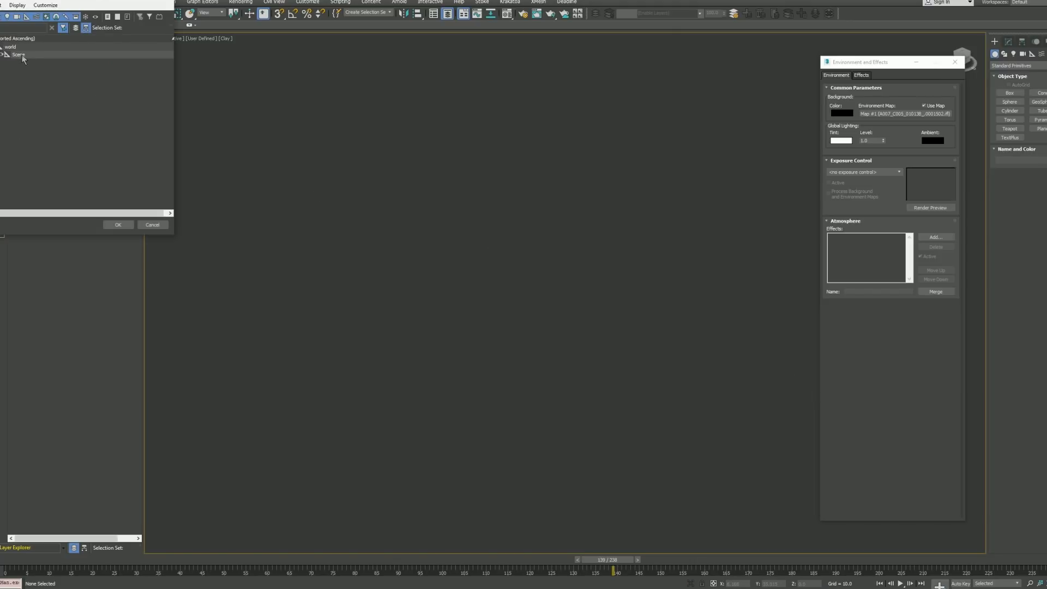
click(153, 226)
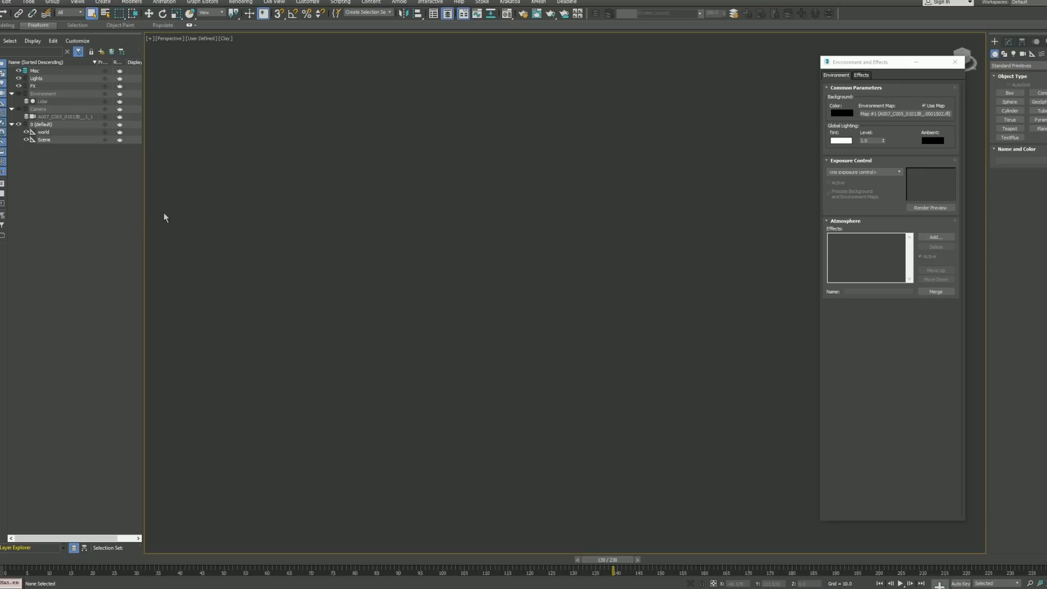
Step: Move the world and Scene helpers into the Misc layer and hide that layer
click(43, 132)
ctrl+click(51, 140)
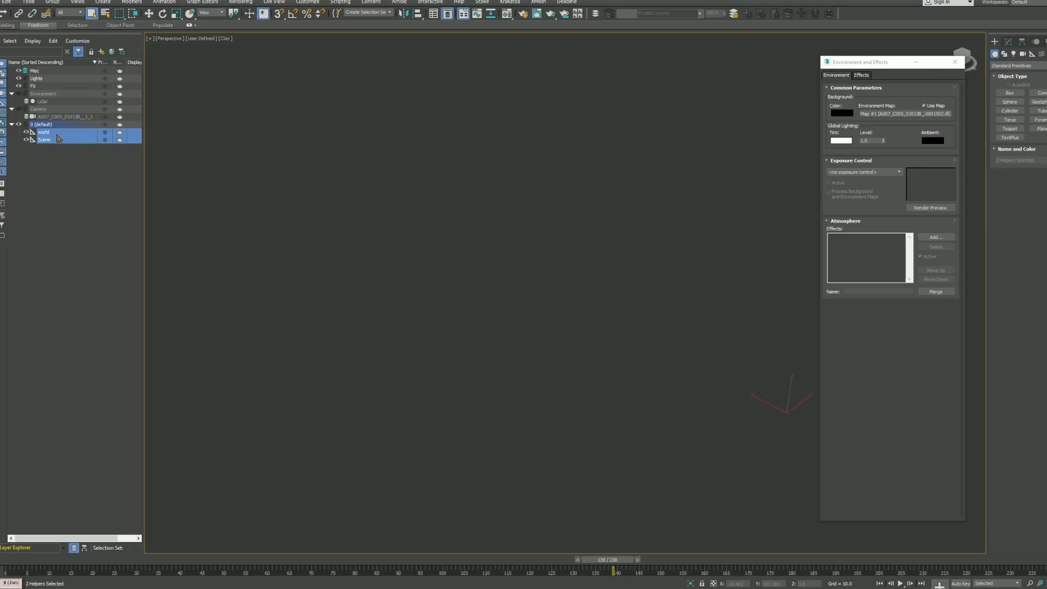
drag(86, 133, 41, 74)
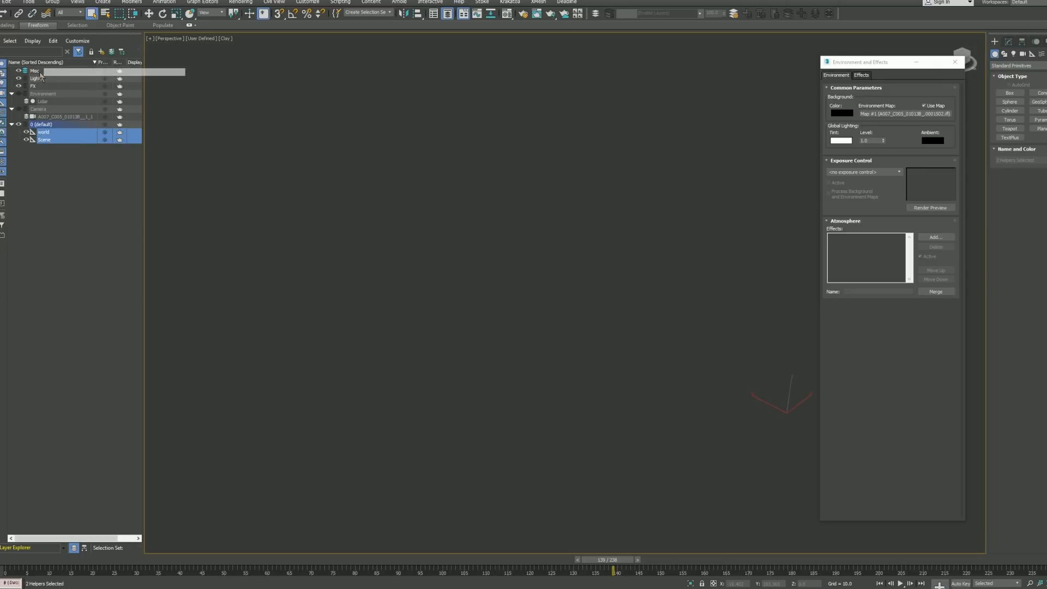
click(18, 72)
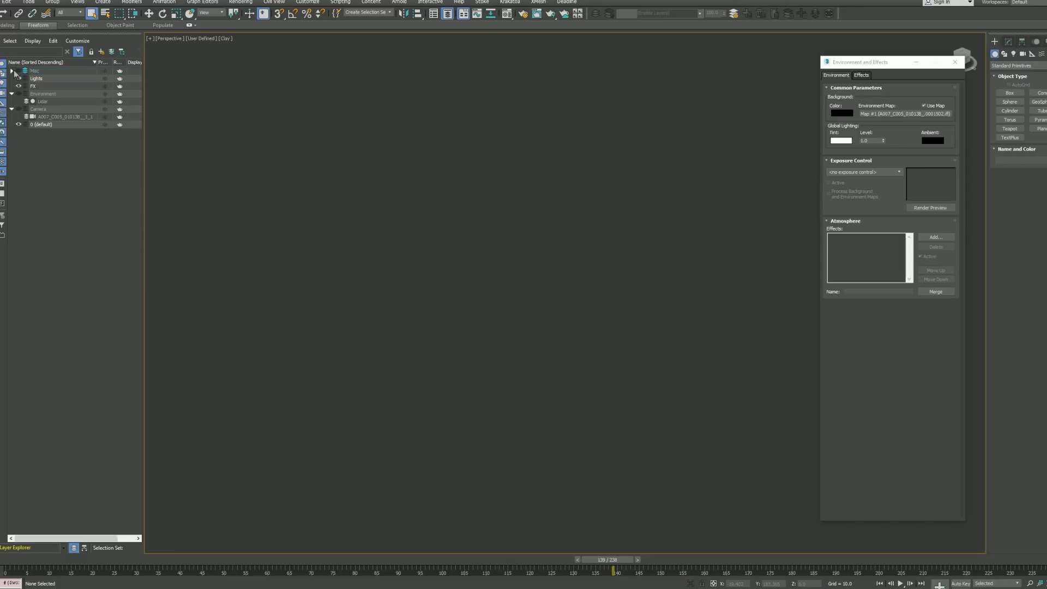
click(46, 71)
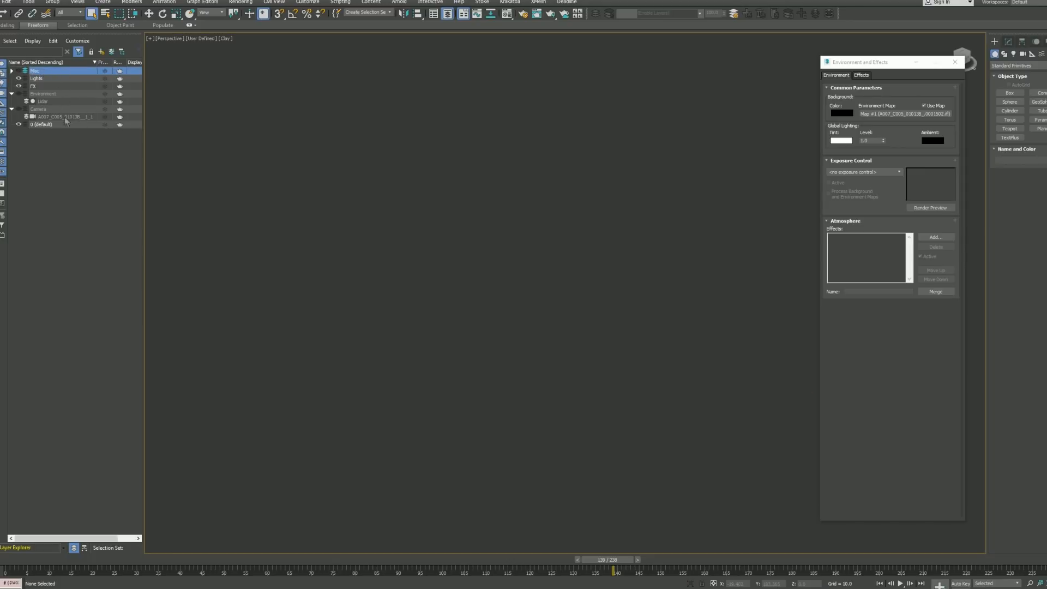
Step: Make the Environment and Camera layers visible again, with both layers collapsed in the layer list
click(12, 94)
click(12, 102)
click(18, 102)
click(19, 95)
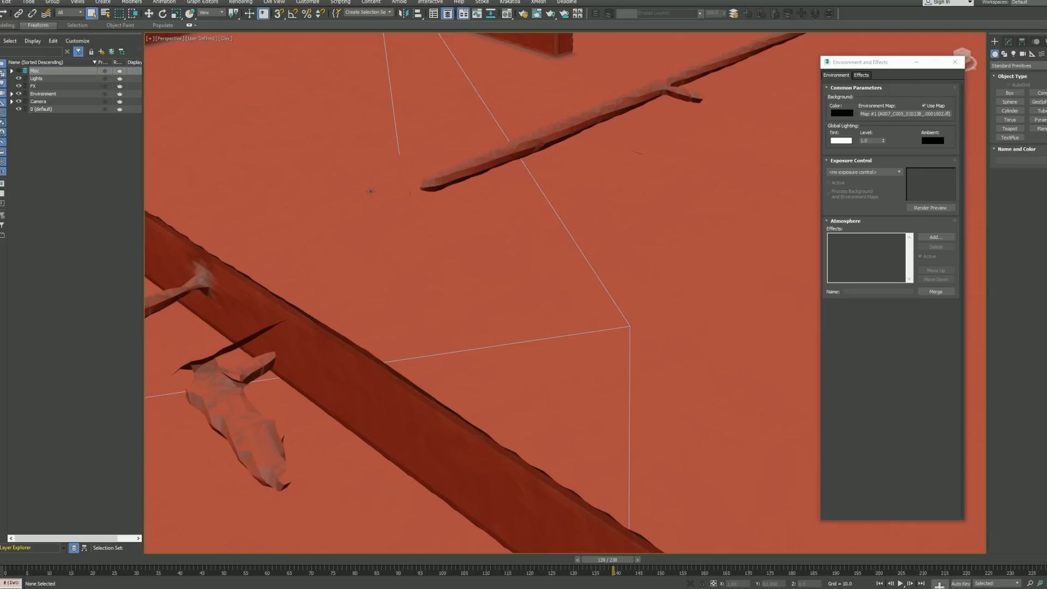
Step: Show the four-viewport layout with a shaded camera view, unobstructed by the Environment and Effects window
key(z)
alt+middle_drag(580, 256, 588, 337)
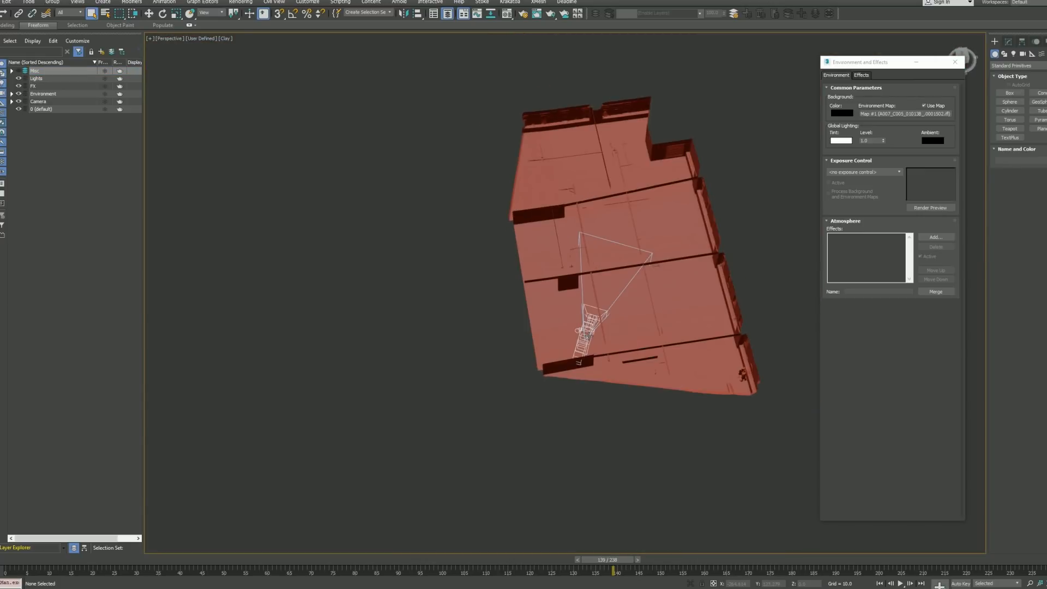
key(alt+w)
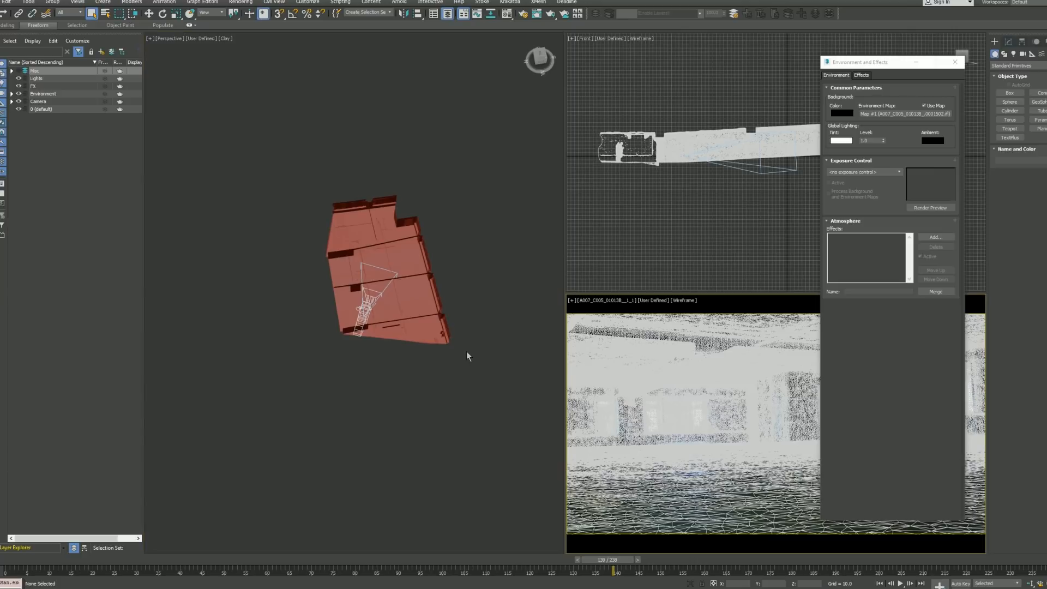
key(F3)
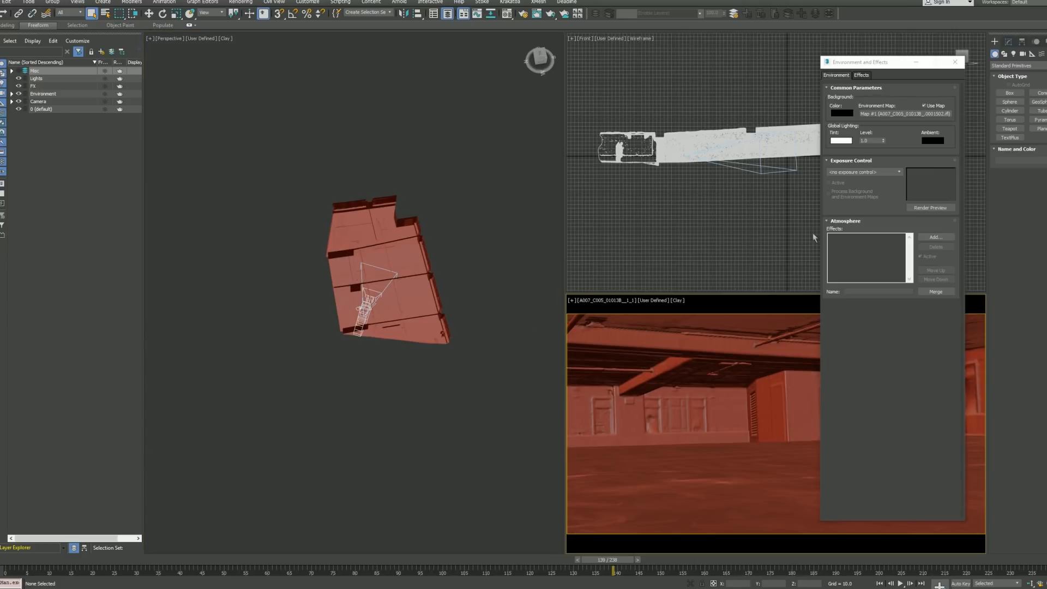
drag(865, 64, 171, 29)
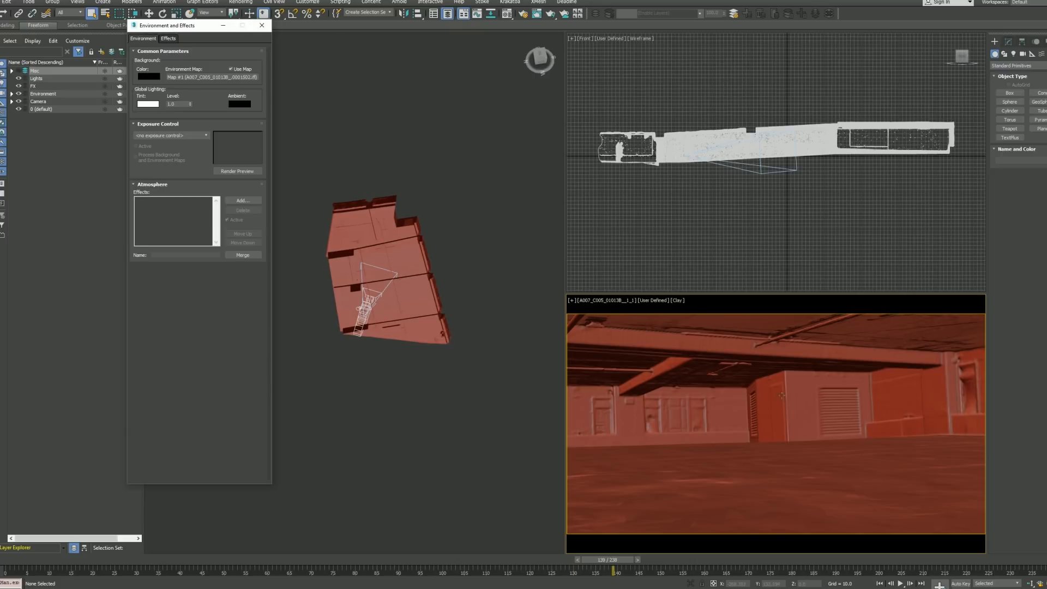
Step: Try panning inside the camera viewport and undo the resulting camera shift
middle_drag(791, 405, 879, 331)
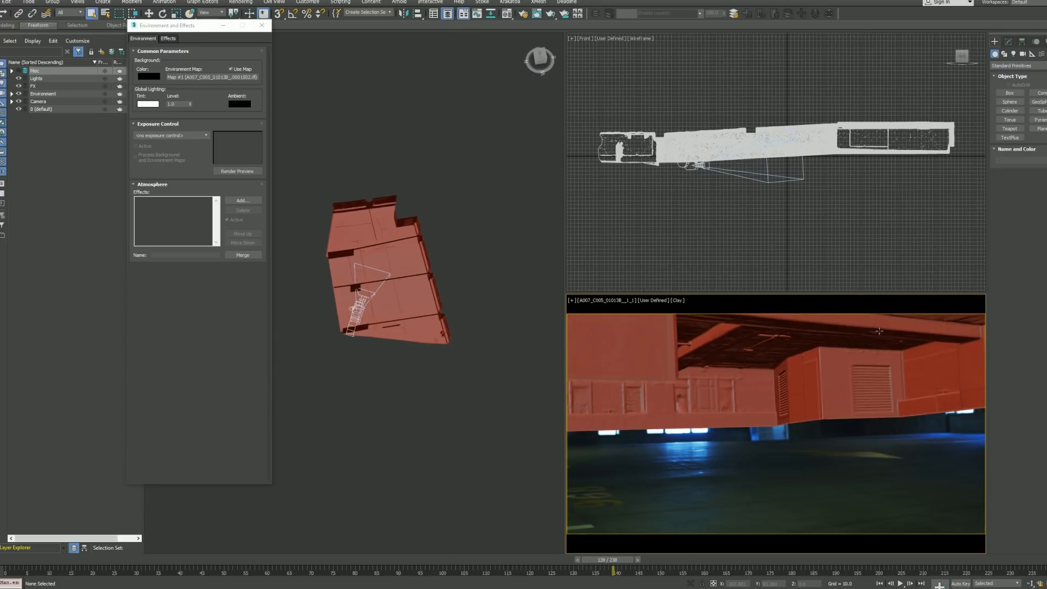
key(ctrl+z)
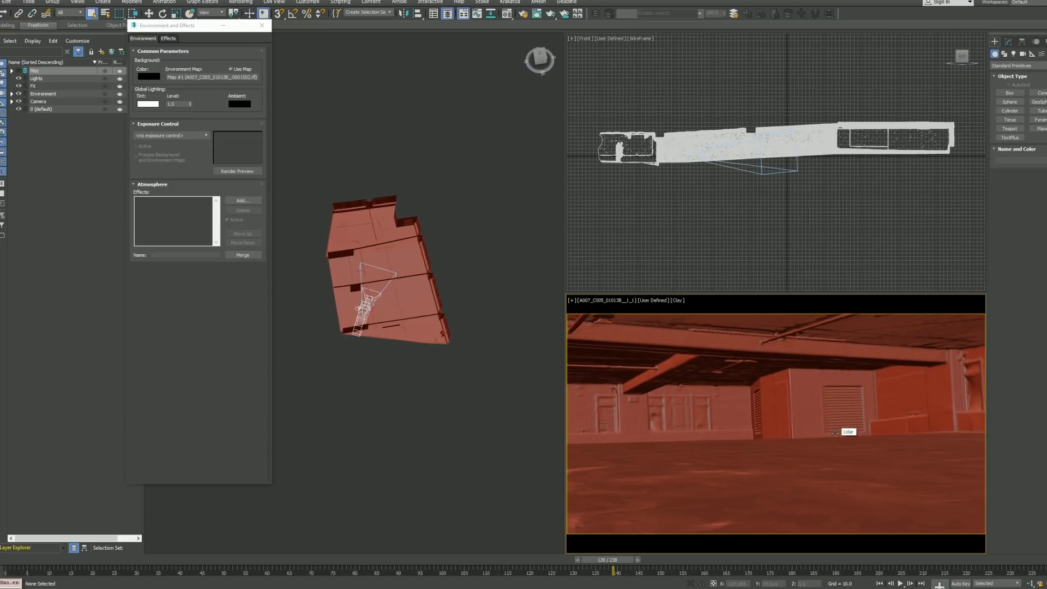
Step: Go to frame 70 and select the camera that drives the camera viewport
click(315, 561)
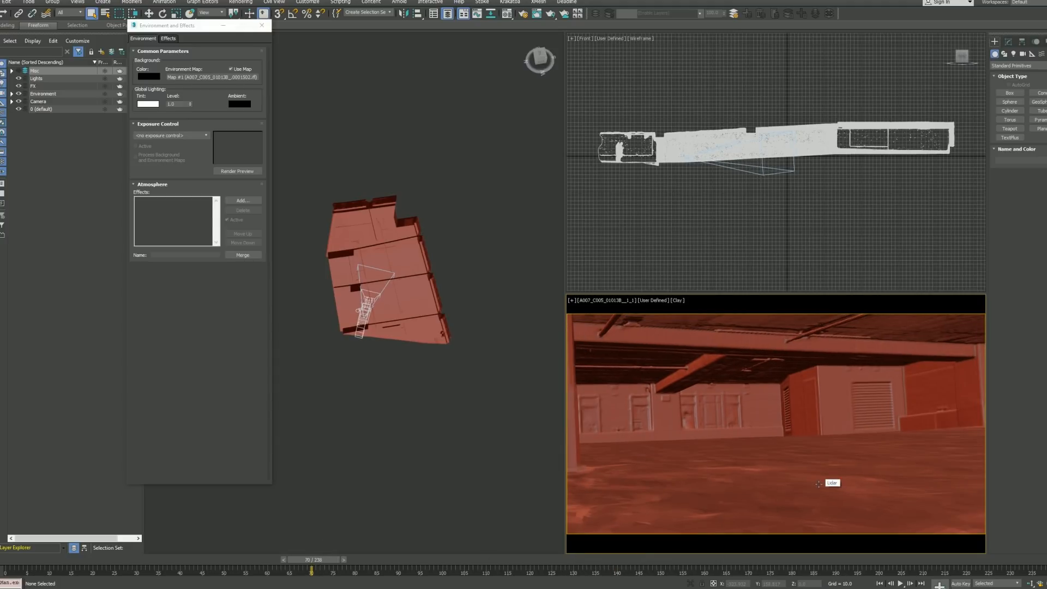
click(613, 302)
click(606, 303)
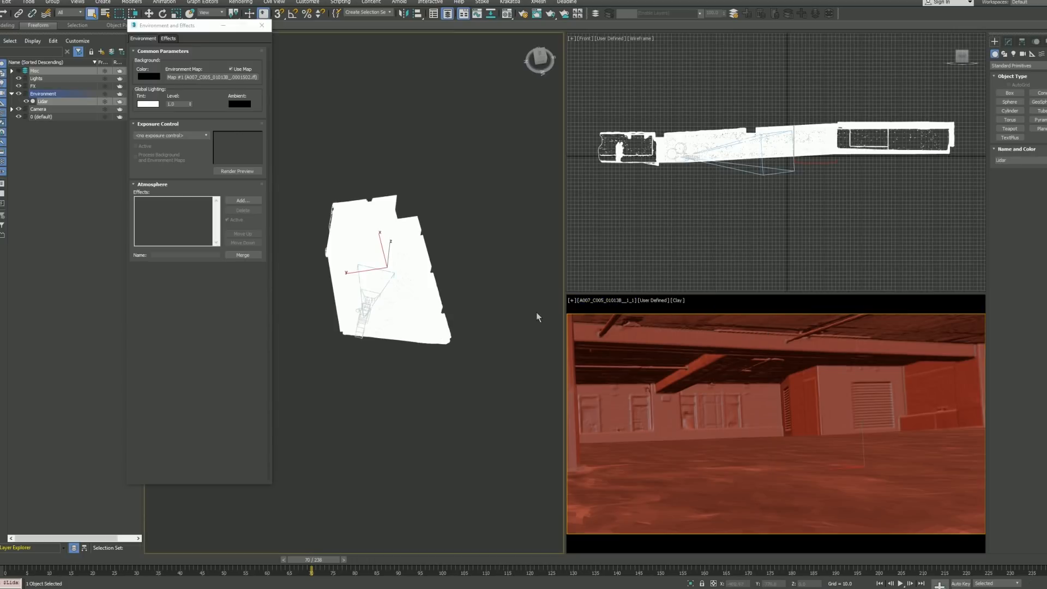
click(535, 312)
click(599, 301)
click(599, 301)
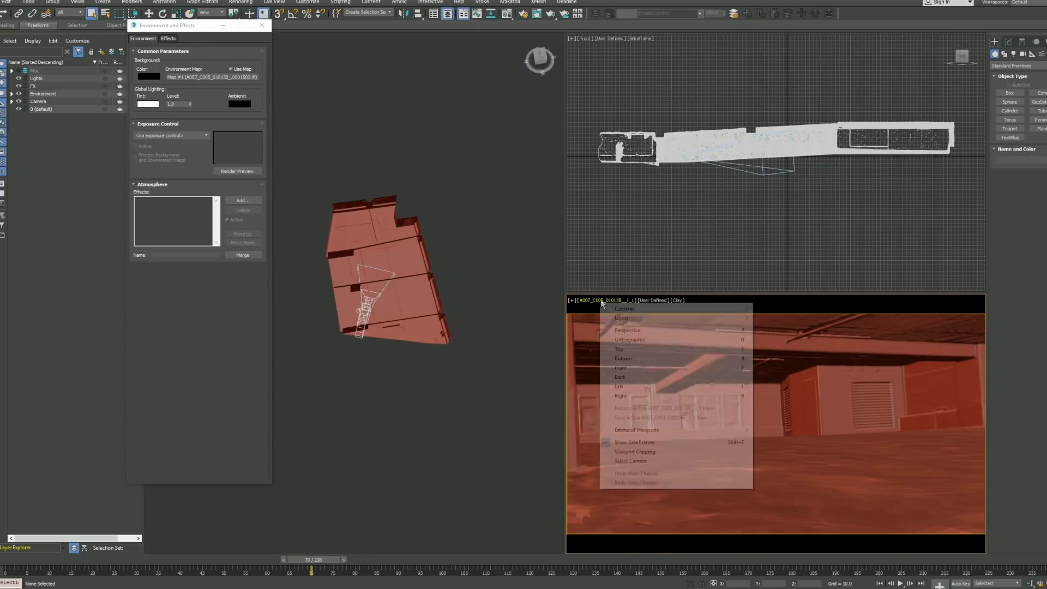
click(644, 437)
click(1023, 42)
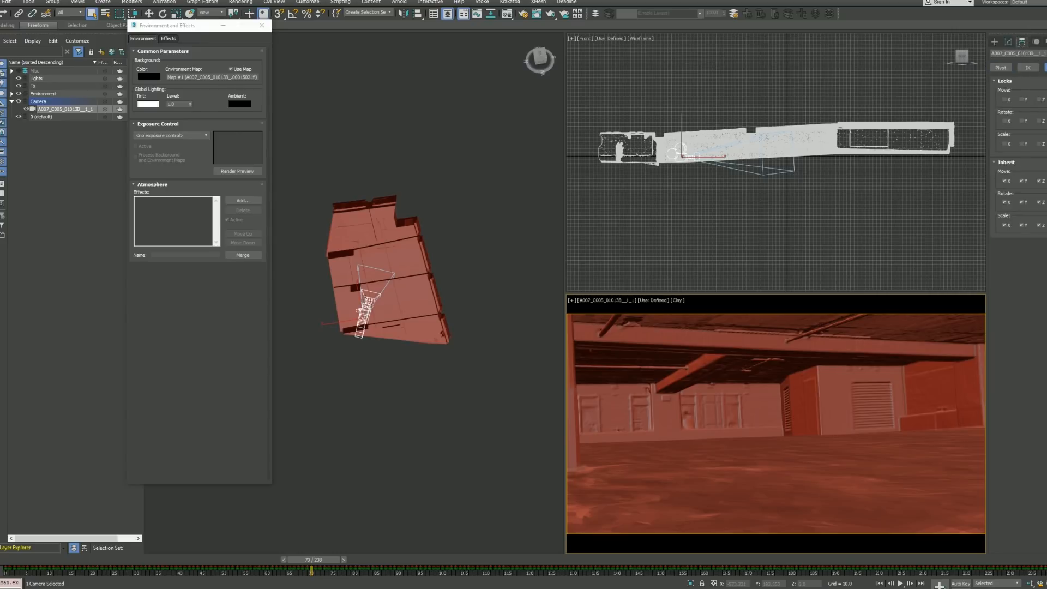
Step: Lock the tracked camera's move, rotate and scale transforms on the X, Y and Z axes, and deselect it
click(1004, 100)
click(1022, 99)
click(1040, 100)
click(1040, 120)
click(1027, 121)
click(1012, 121)
click(1012, 143)
click(1020, 143)
click(1037, 143)
click(929, 235)
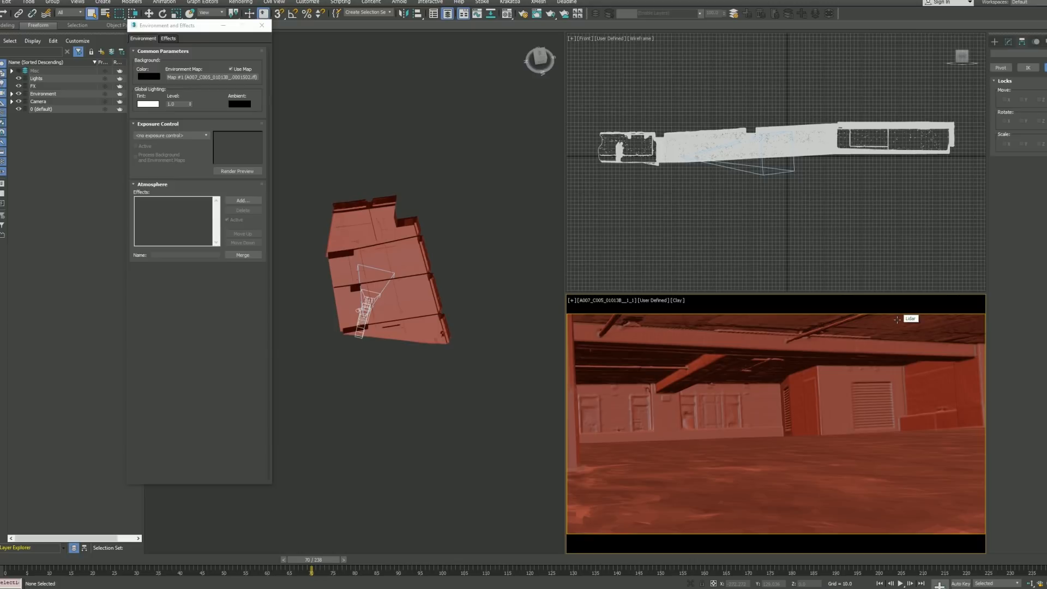
Step: Return to frame 0 and close the Environment and Effects window
key(Home)
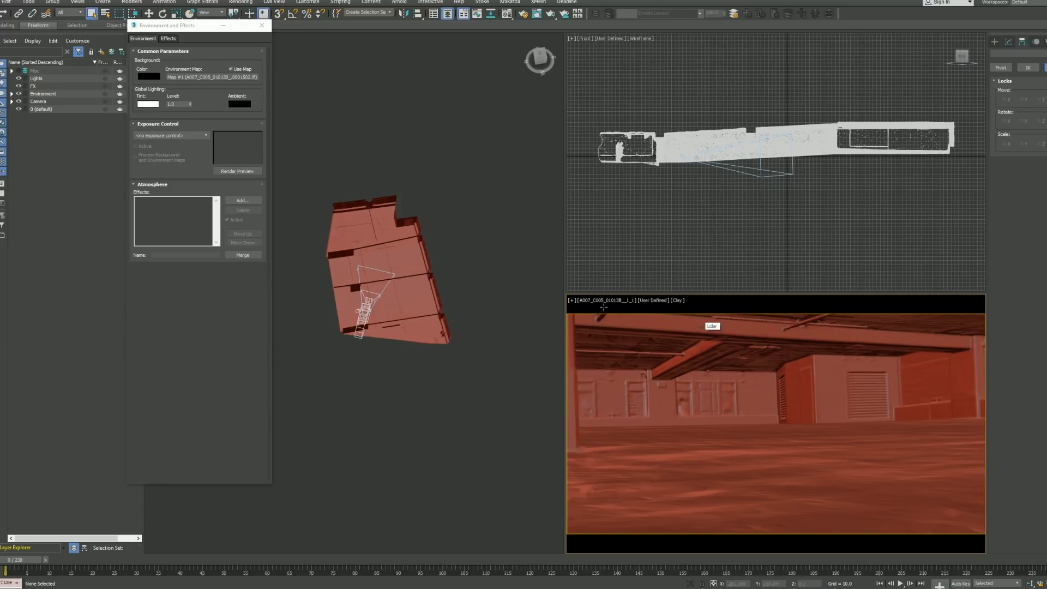
click(262, 25)
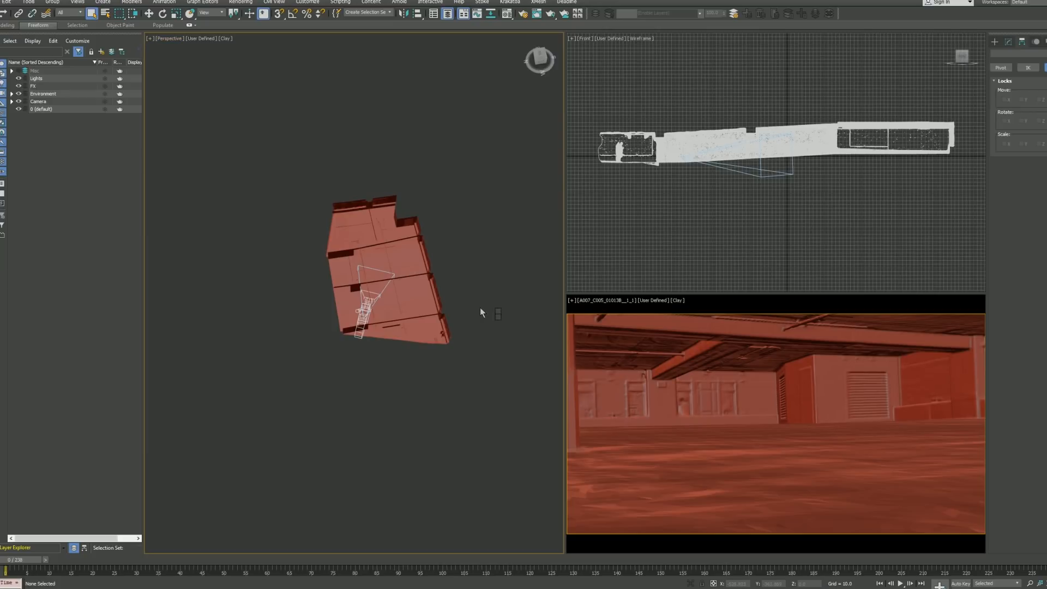
Step: Examine the Lidar mesh from inside, from the side and from above in the Perspective view, comparing shaded and wireframe display
scroll(412, 304, up, 5)
scroll(431, 352, down, 5)
mouse_move(363, 355)
alt+middle_down()
mouse_move(359, 342)
mouse_move(399, 401)
mouse_move(393, 354)
mouse_move(416, 381)
mouse_move(407, 350)
alt+middle_up()
key(F3)
scroll(419, 383, up, 5)
key(F3)
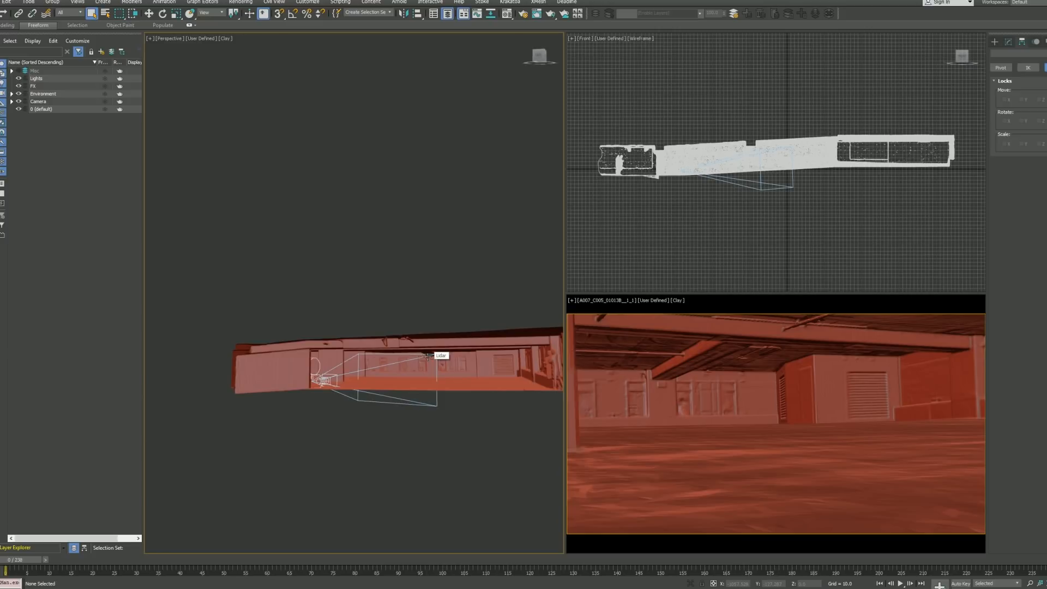
scroll(428, 356, up, 5)
alt+middle_drag(428, 356, 429, 321)
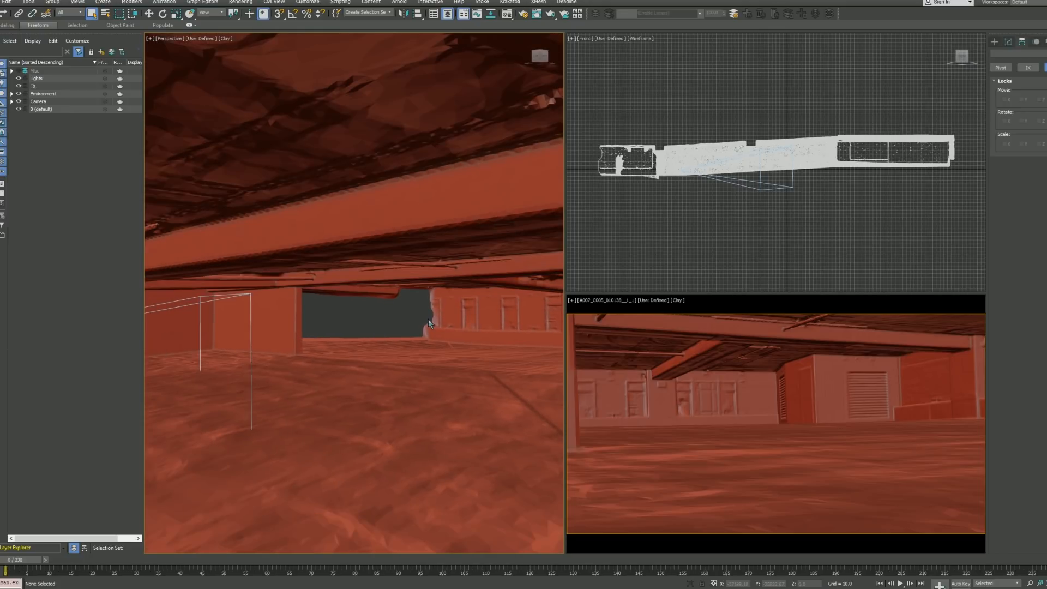
key(F3)
key(F3)
scroll(413, 305, down, 5)
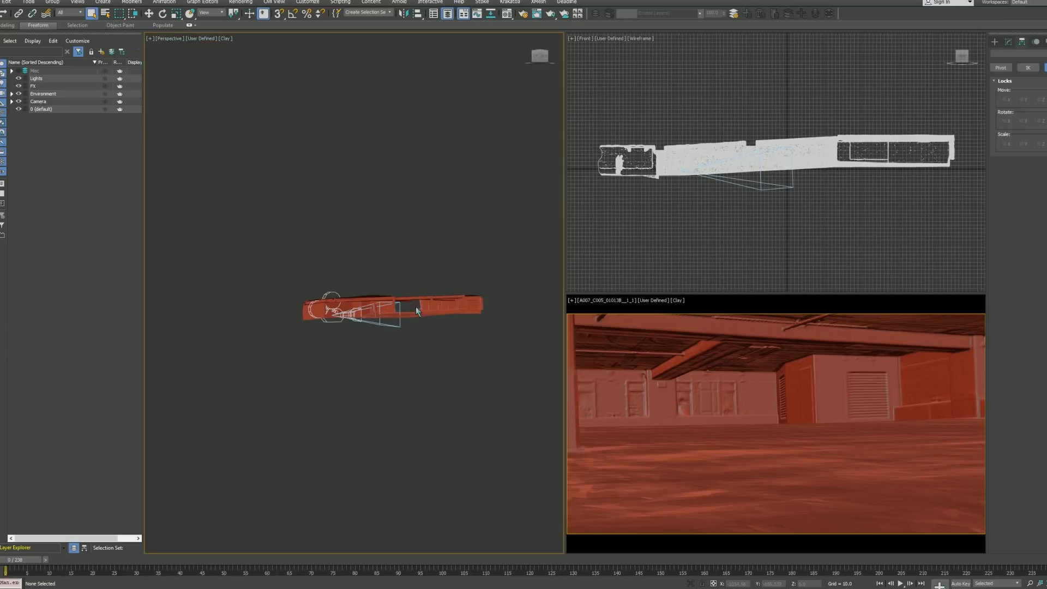
alt+middle_drag(415, 306, 389, 325)
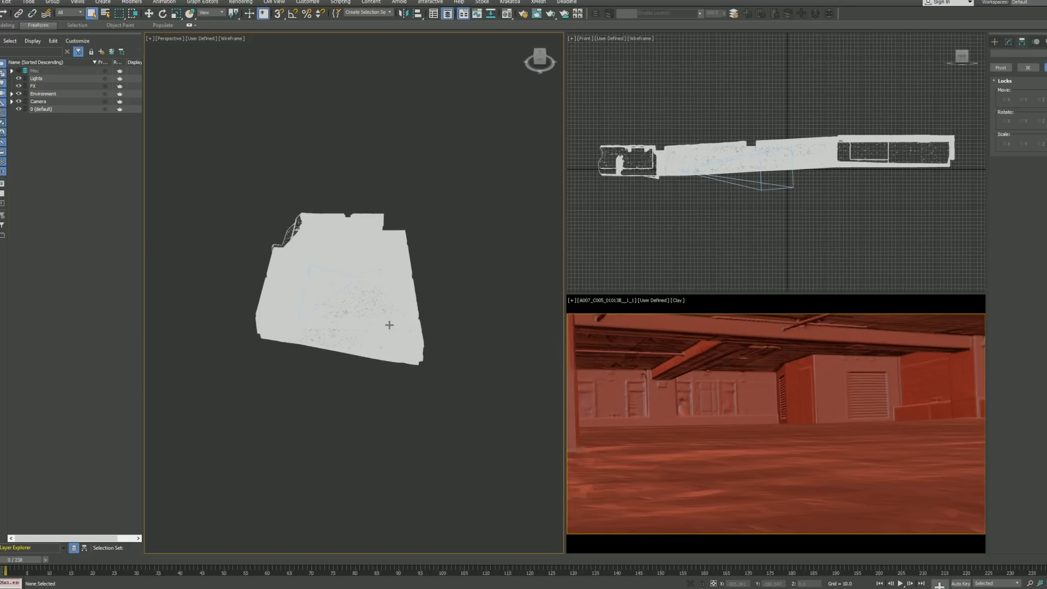
Step: Change the Perspective viewport to a Top view and select the Lidar mesh in it
key(t)
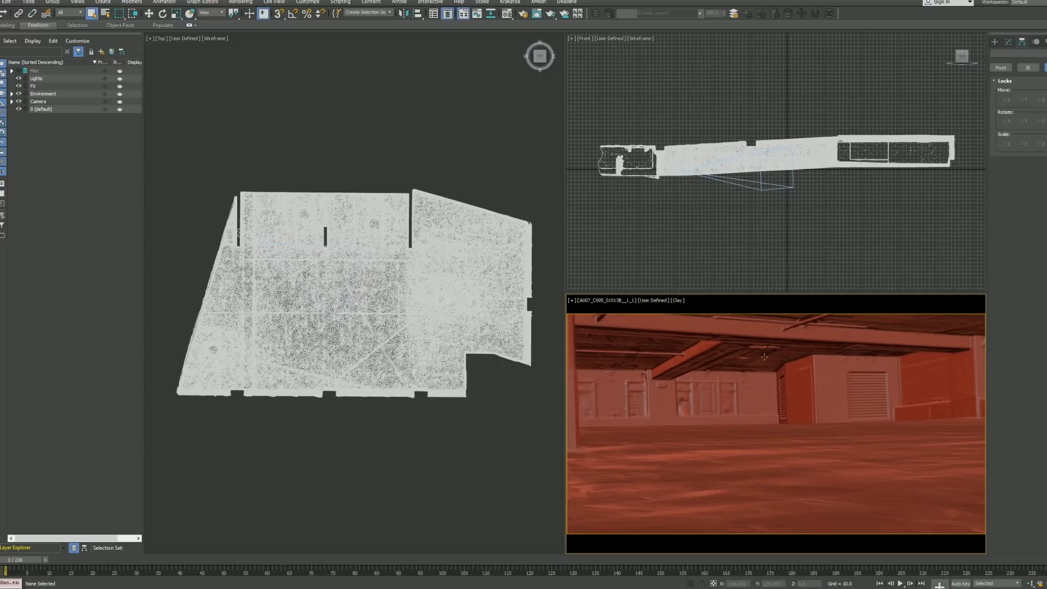
click(411, 321)
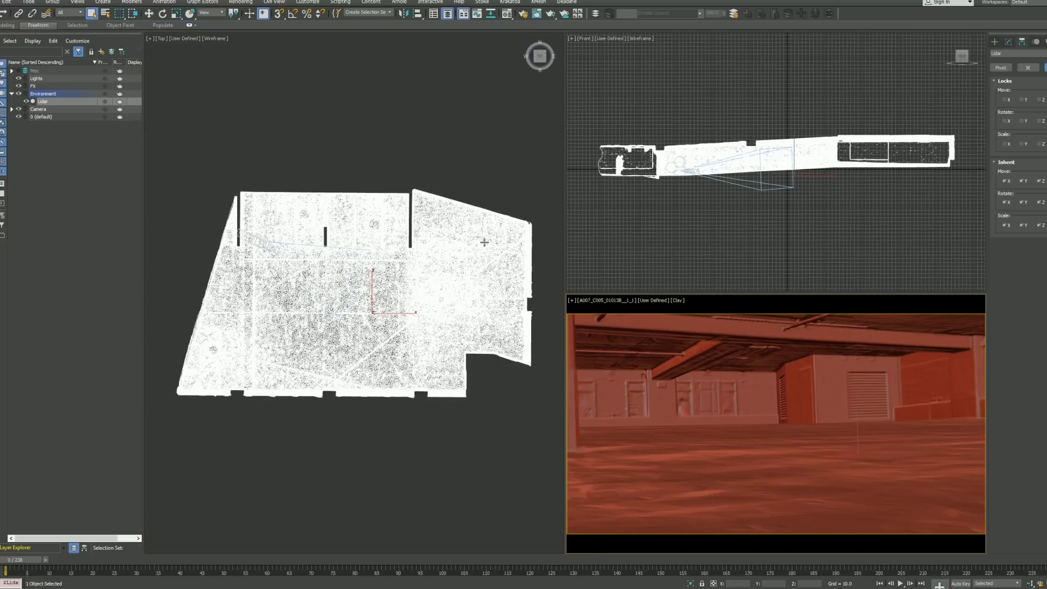
scroll(355, 243, up, 4)
scroll(360, 251, down, 2)
scroll(378, 258, down, 2)
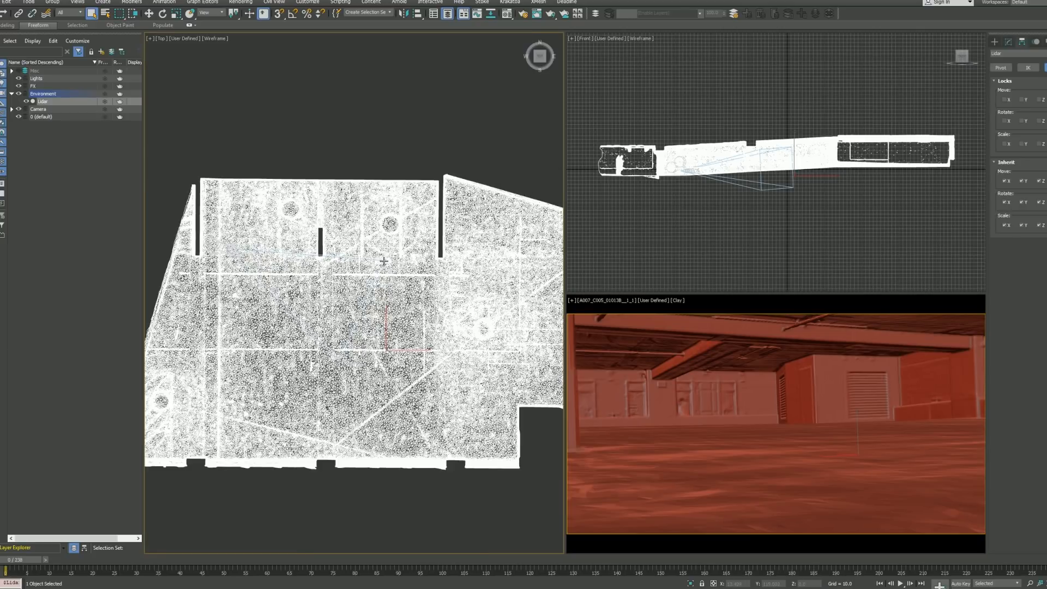
Step: Add an Optimize modifier to the Lidar mesh
click(1010, 41)
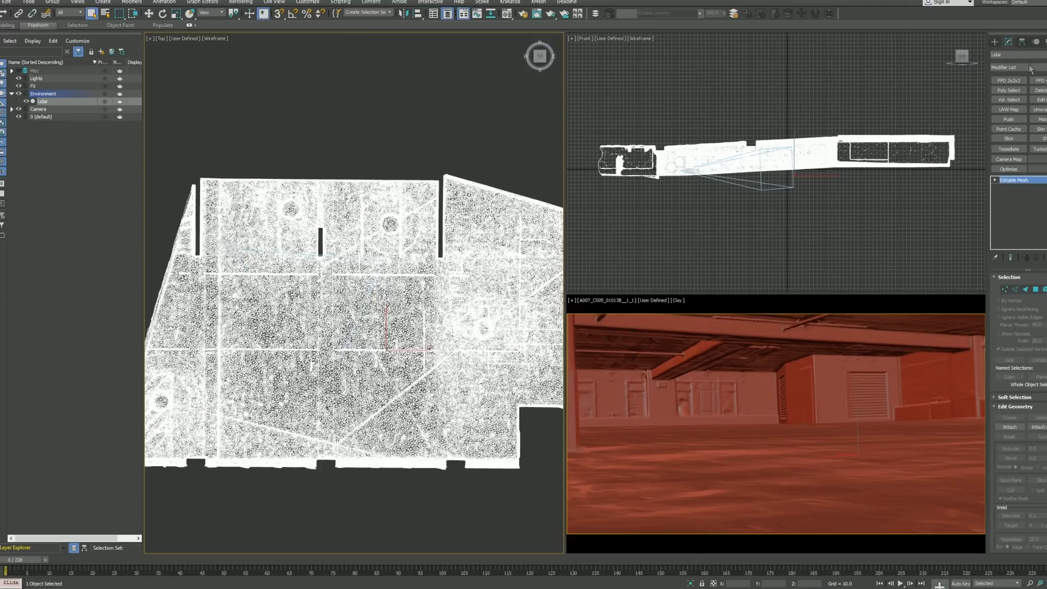
click(996, 42)
click(1008, 42)
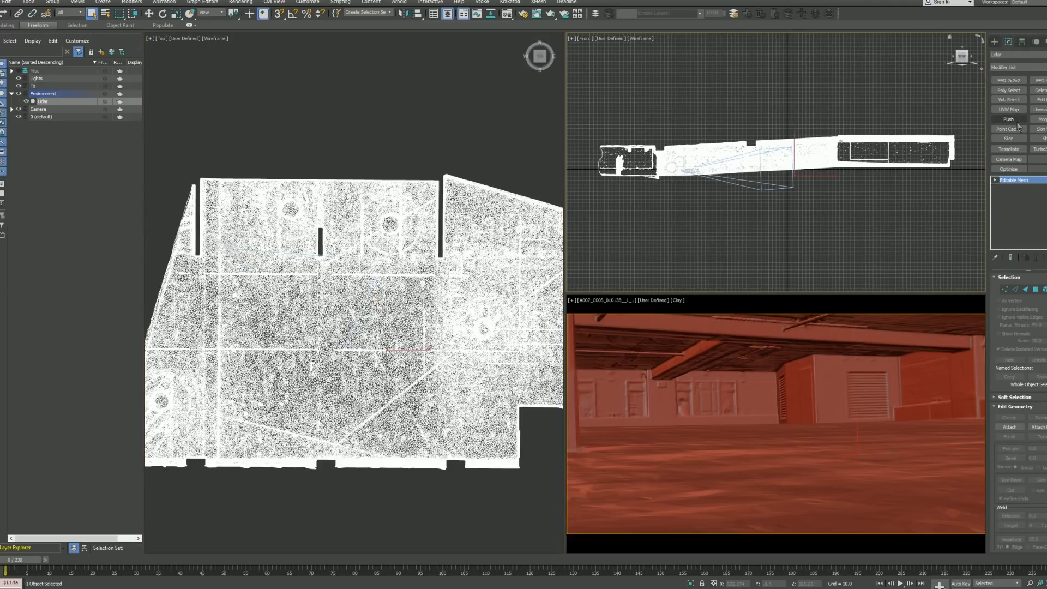
click(1014, 67)
click(1013, 66)
click(1014, 67)
key(o)
key(o)
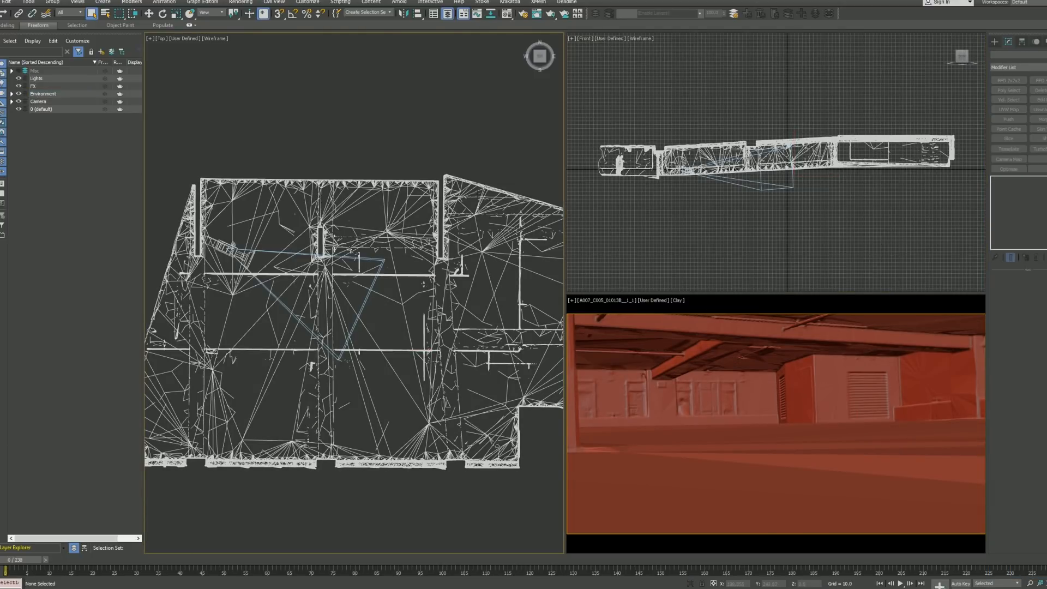
Step: Change the Top viewport to a maximised, shaded Perspective view framing the whole scene, with nothing selected
key(p)
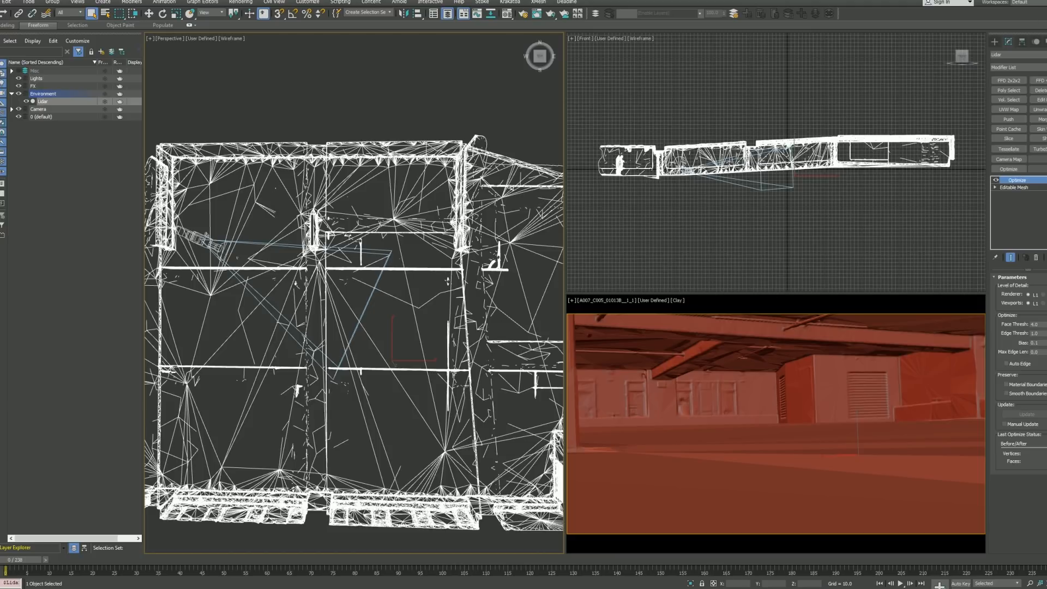
click(995, 42)
middle_click(613, 313)
key(alt+w)
key(alt+w)
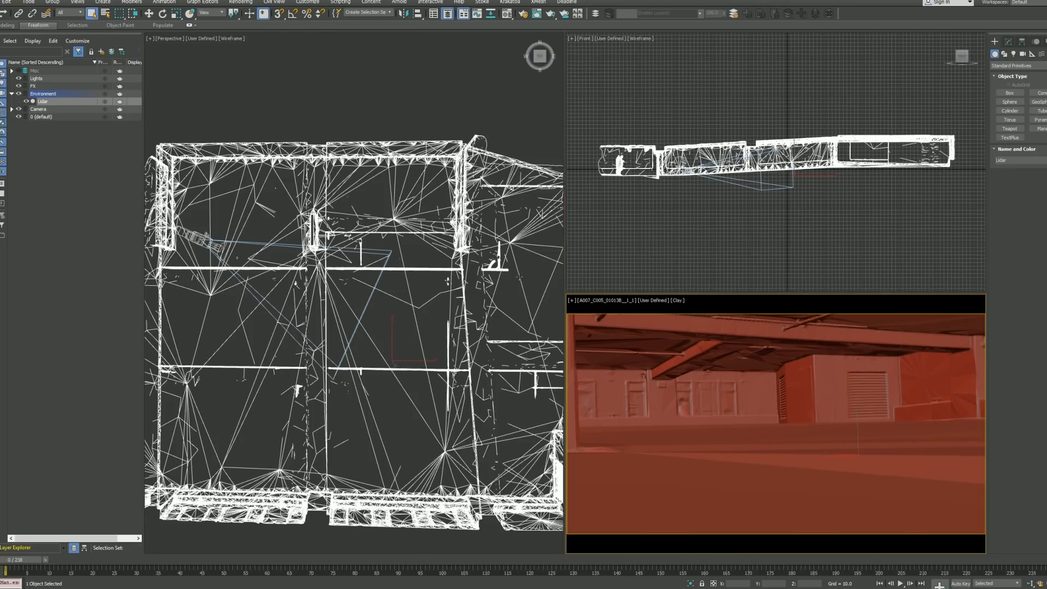
middle_click(541, 293)
key(alt+w)
key(z)
alt+middle_drag(670, 377, 662, 262)
key(F3)
click(627, 235)
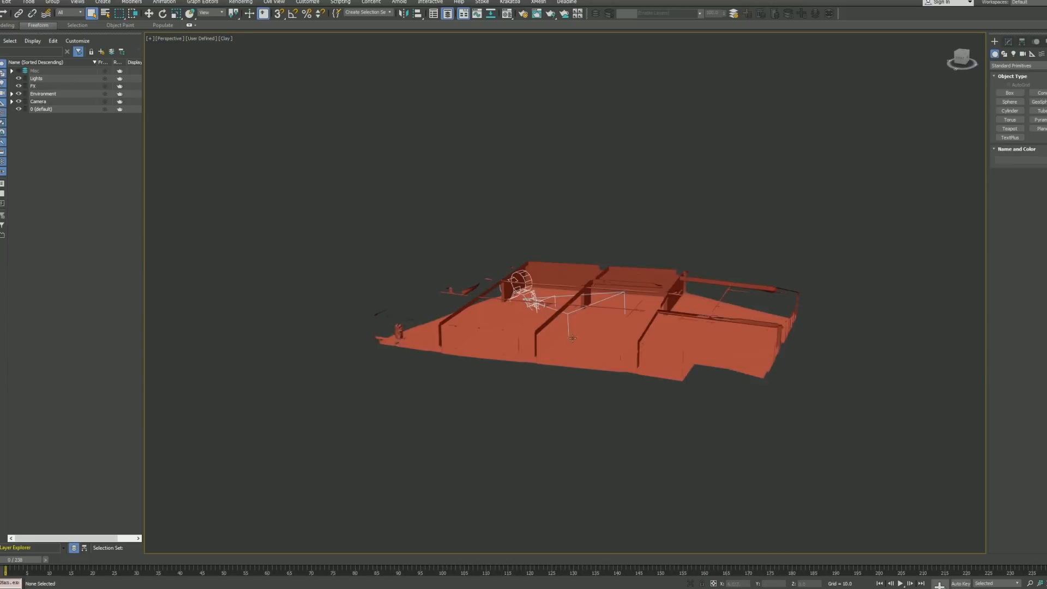
Step: Switch the Lidar mesh's Optimize modifier off and back on to compare the mesh density
alt+middle_drag(551, 284, 656, 331)
click(581, 362)
click(1009, 42)
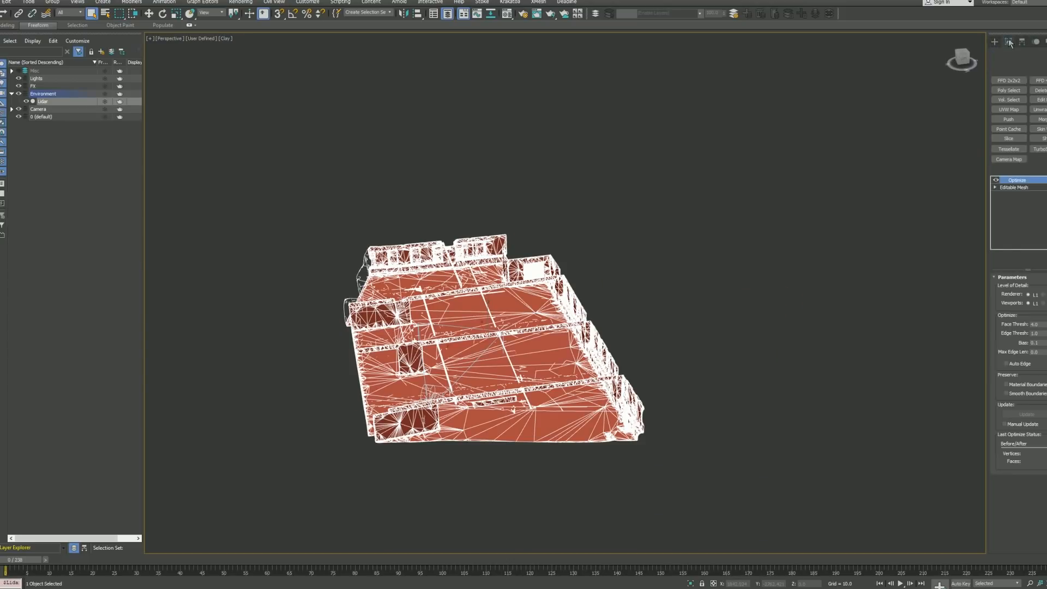
click(996, 182)
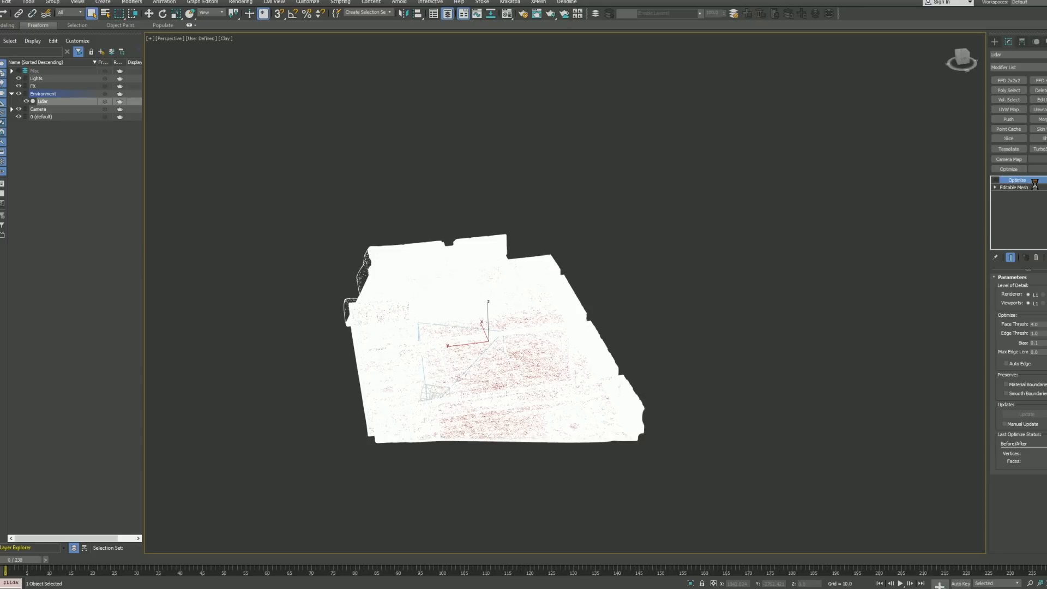
click(621, 332)
scroll(569, 369, up, 4)
alt+middle_drag(570, 370, 672, 395)
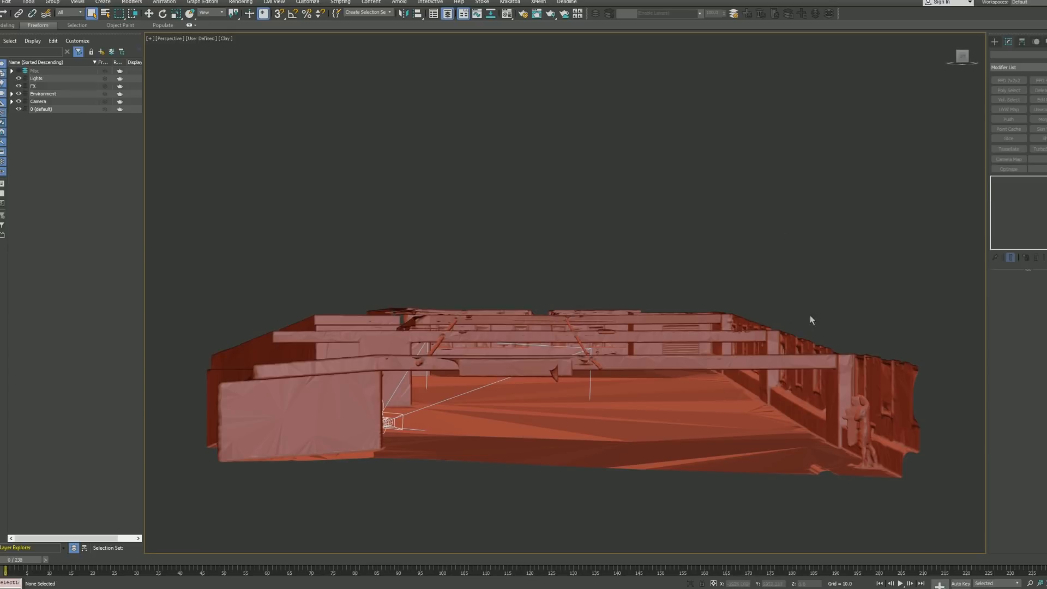
click(787, 329)
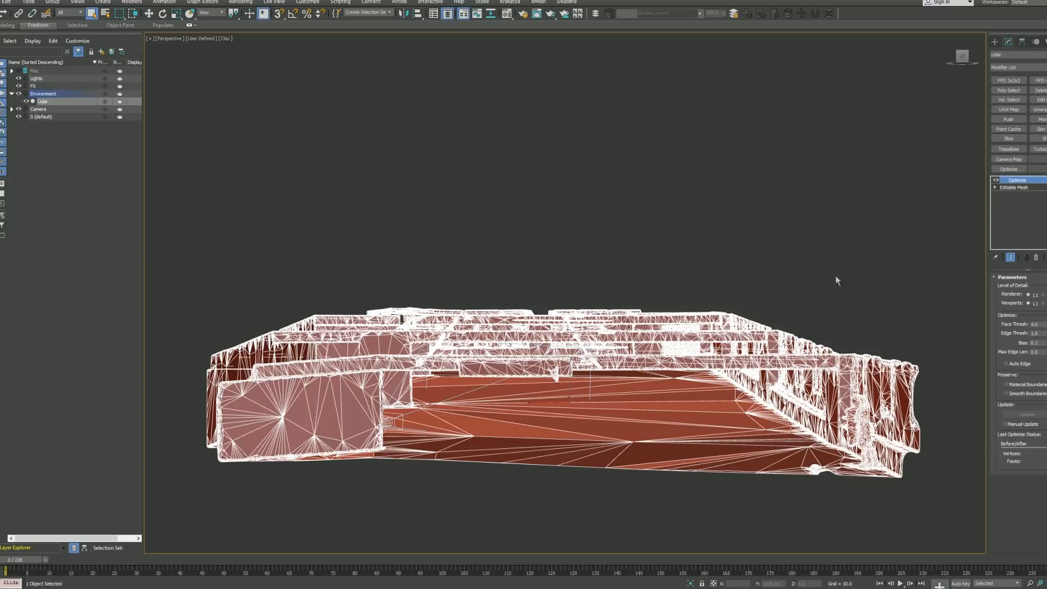
Step: Inspect the optimised beams, walls and floor of the Lidar mesh close up against its unoptimised state
alt+middle_drag(870, 258, 708, 278)
scroll(680, 290, up, 3)
click(816, 166)
alt+middle_drag(743, 247, 745, 295)
click(784, 284)
click(997, 180)
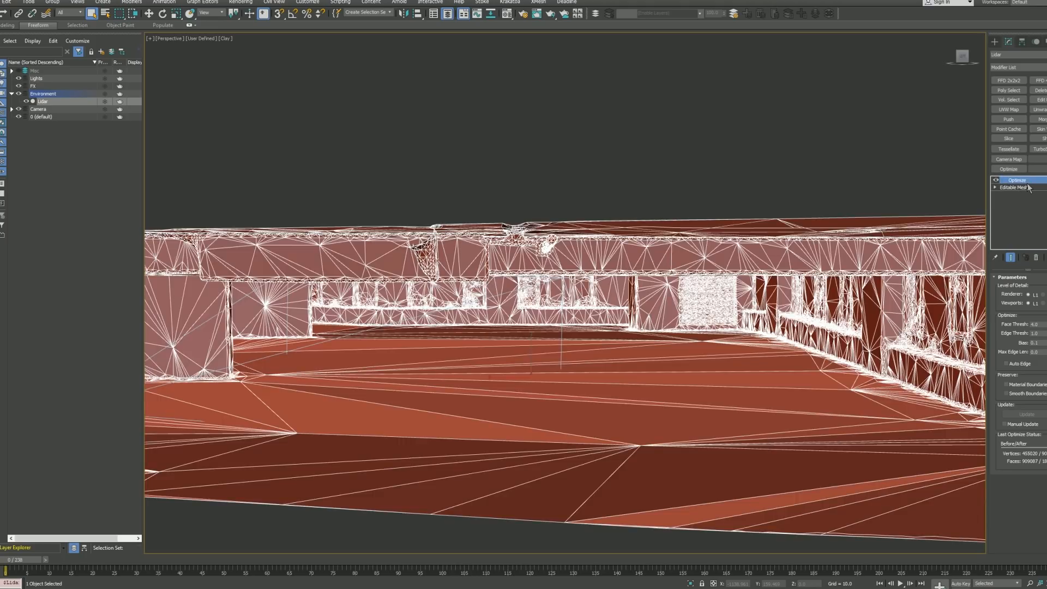
Step: Deselect the Lidar mesh and display it with edged faces in the Perspective view
click(805, 215)
mouse_move(729, 346)
middle_down()
mouse_move(728, 251)
mouse_move(728, 287)
mouse_move(679, 282)
mouse_move(754, 300)
mouse_move(765, 289)
mouse_move(701, 312)
middle_up()
key(F4)
scroll(701, 312, down, 4)
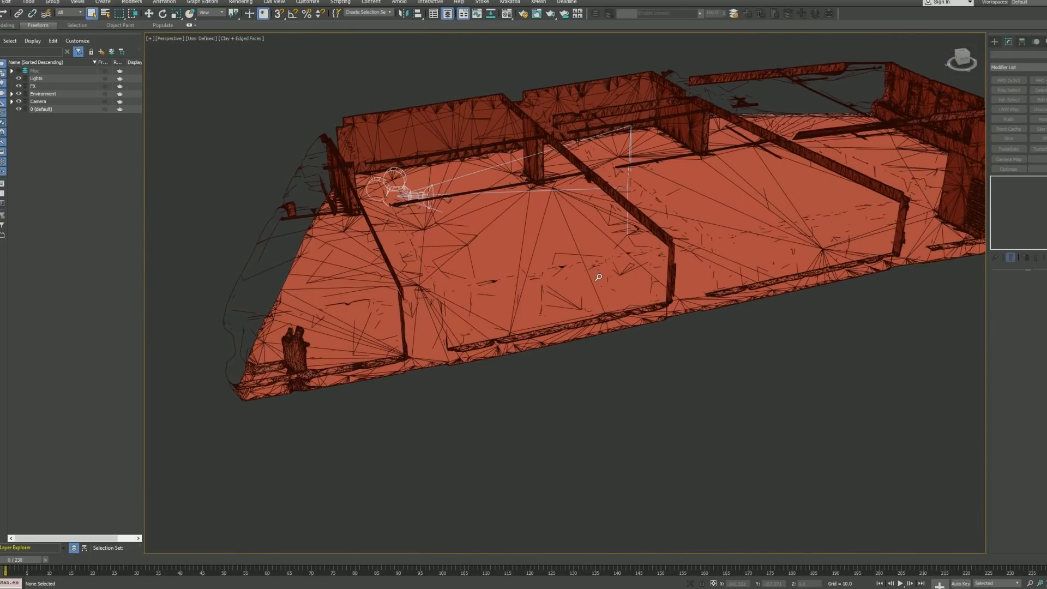
Step: Frame the whole scene in a wireframe Top view and restore the four-viewport layout
key(t)
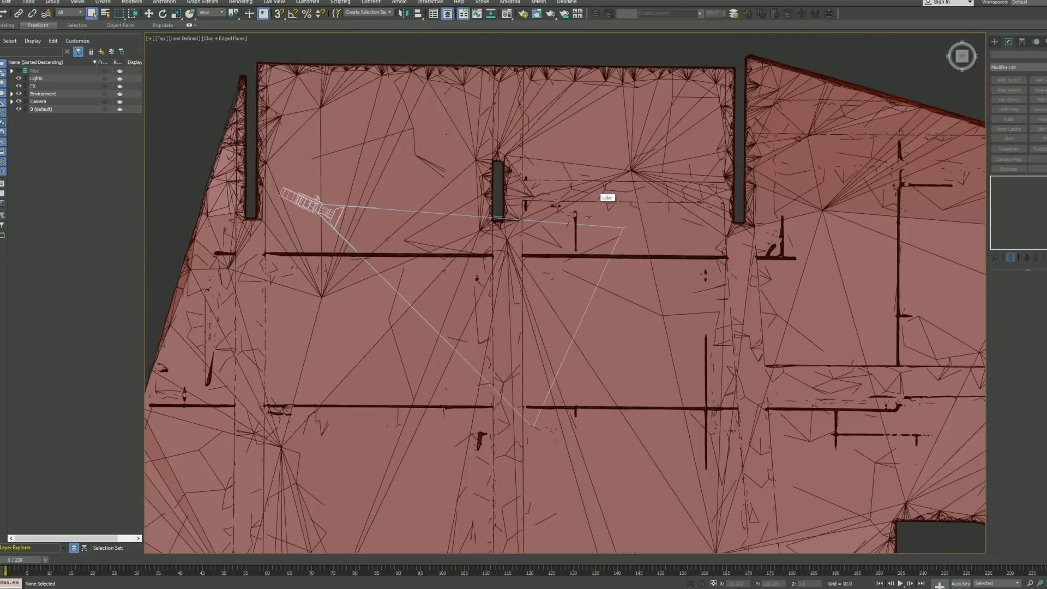
key(z)
key(F3)
key(alt+w)
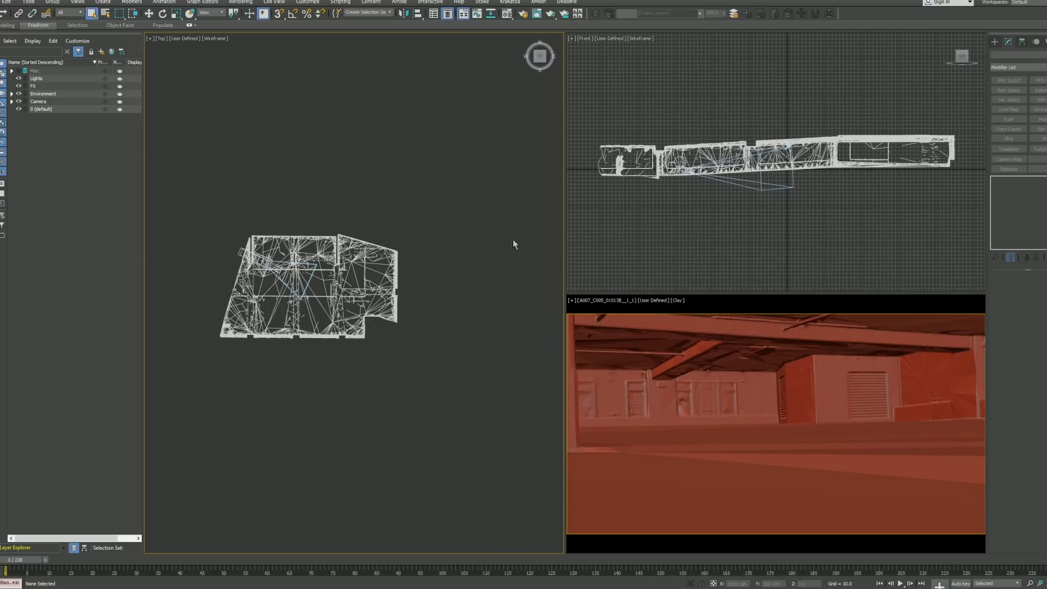
Step: Create a new layer named Orb nested inside the FX layer
key(z)
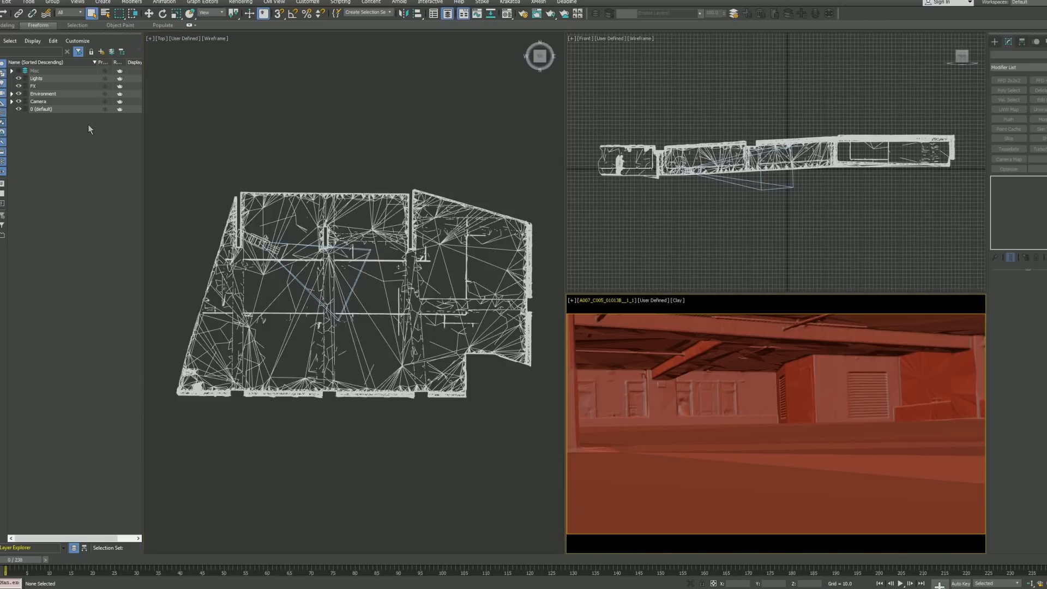
right_click(709, 367)
click(485, 126)
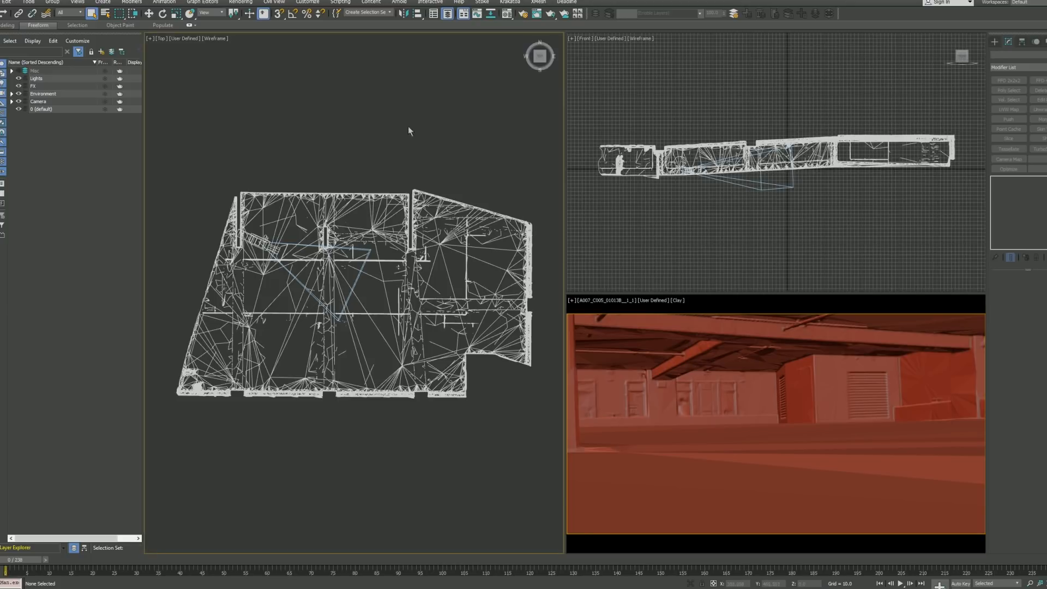
click(42, 86)
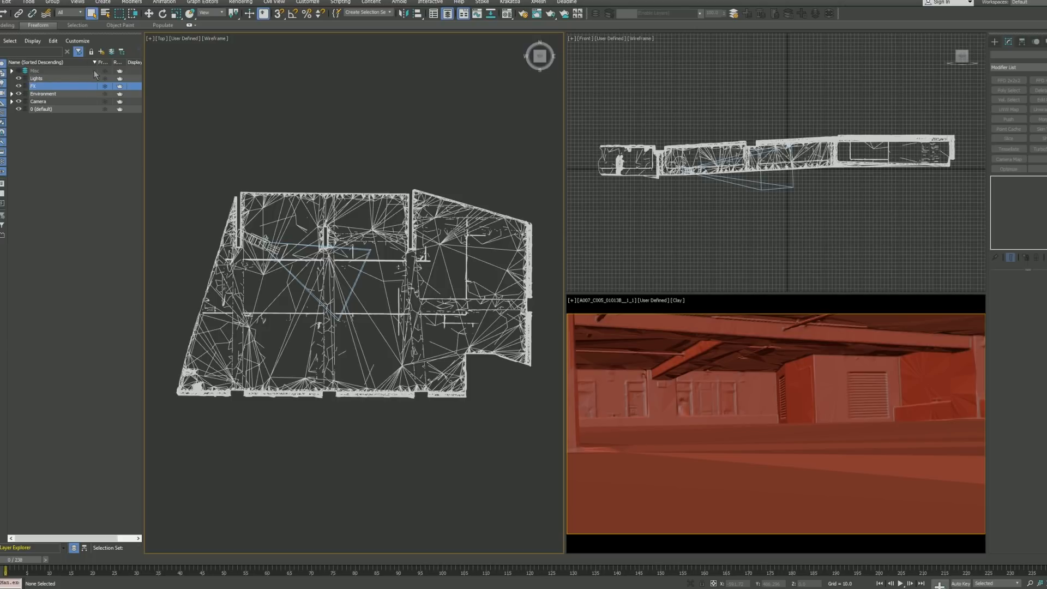
click(26, 86)
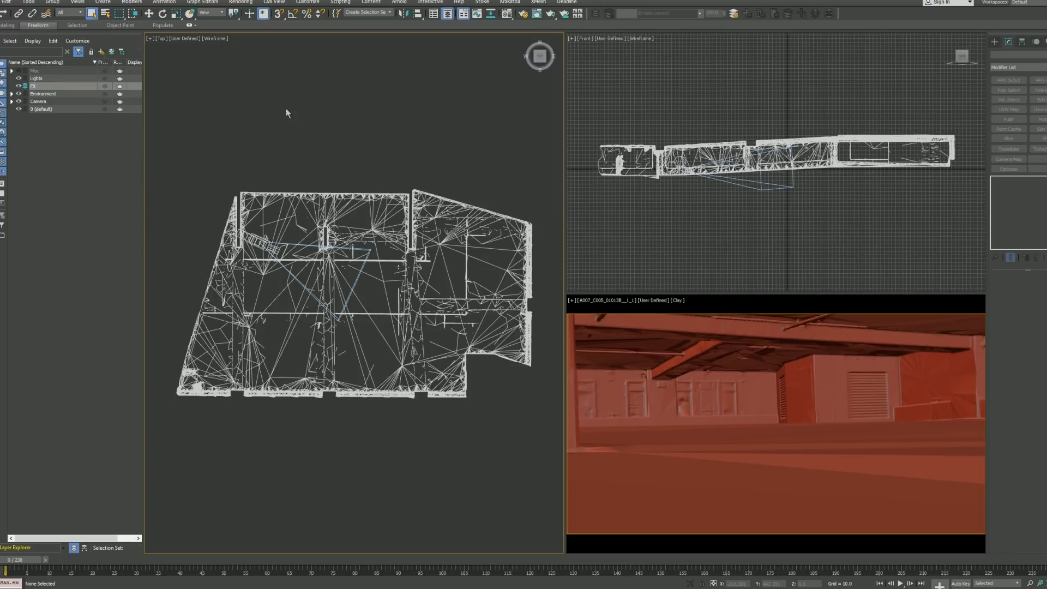
click(101, 51)
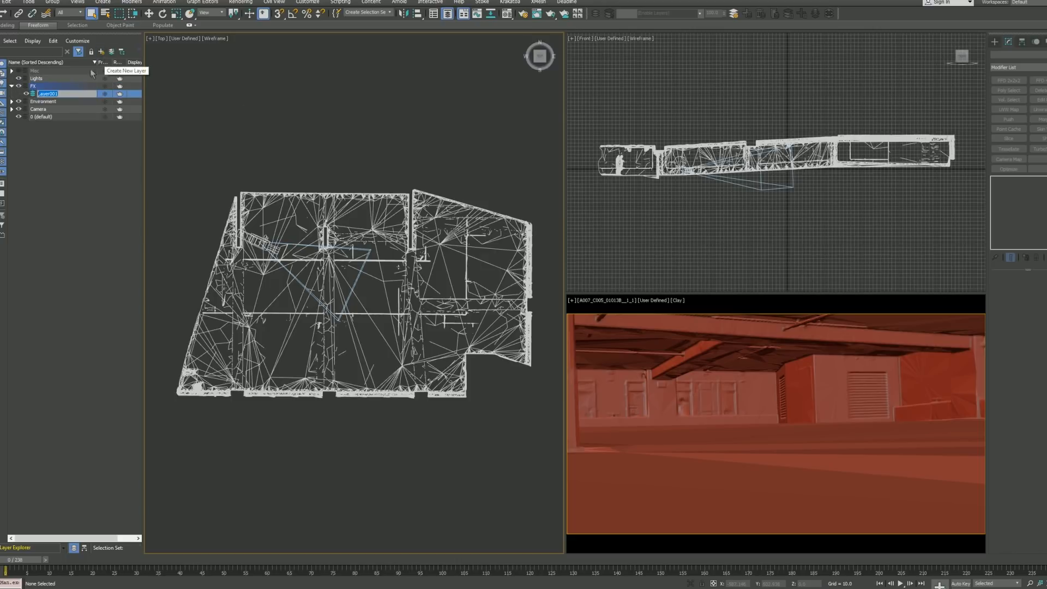
text(0)
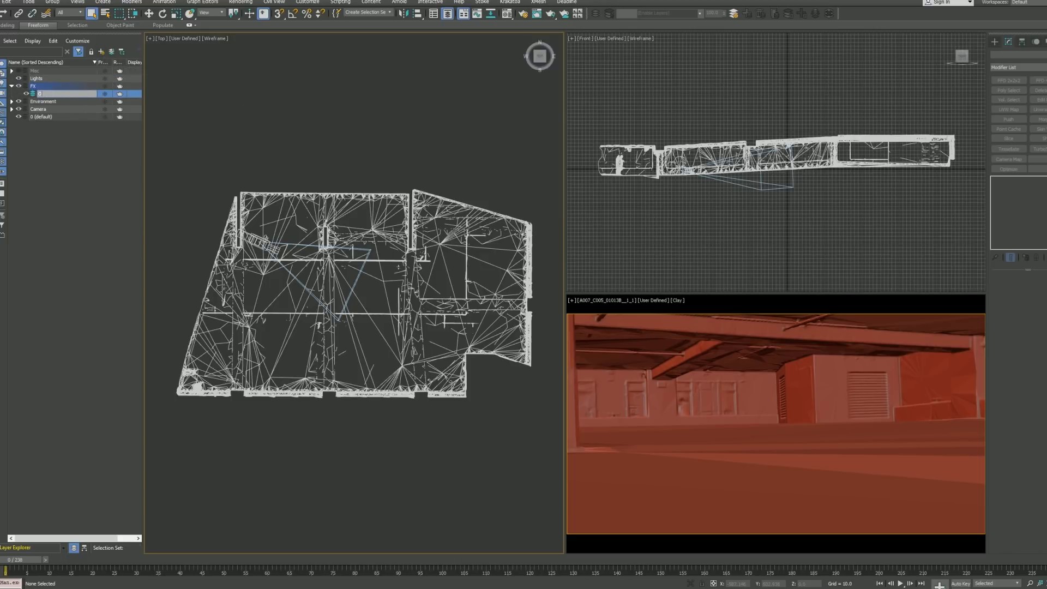
key(Return)
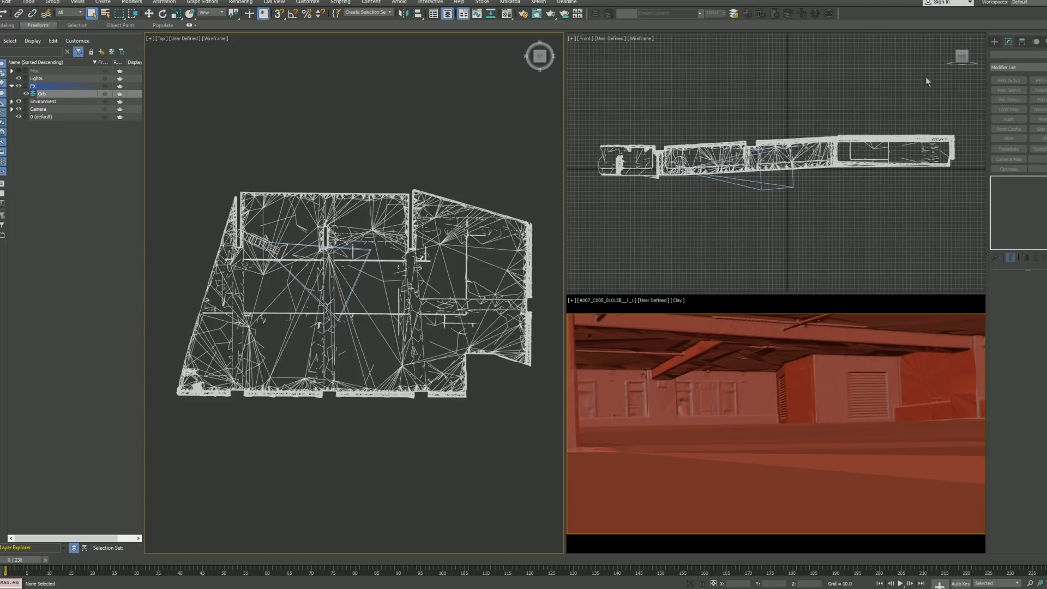
Step: Create a sphere with a radius of about 17 units in the Top view, inside the tracked camera's view cone
click(995, 42)
click(1010, 102)
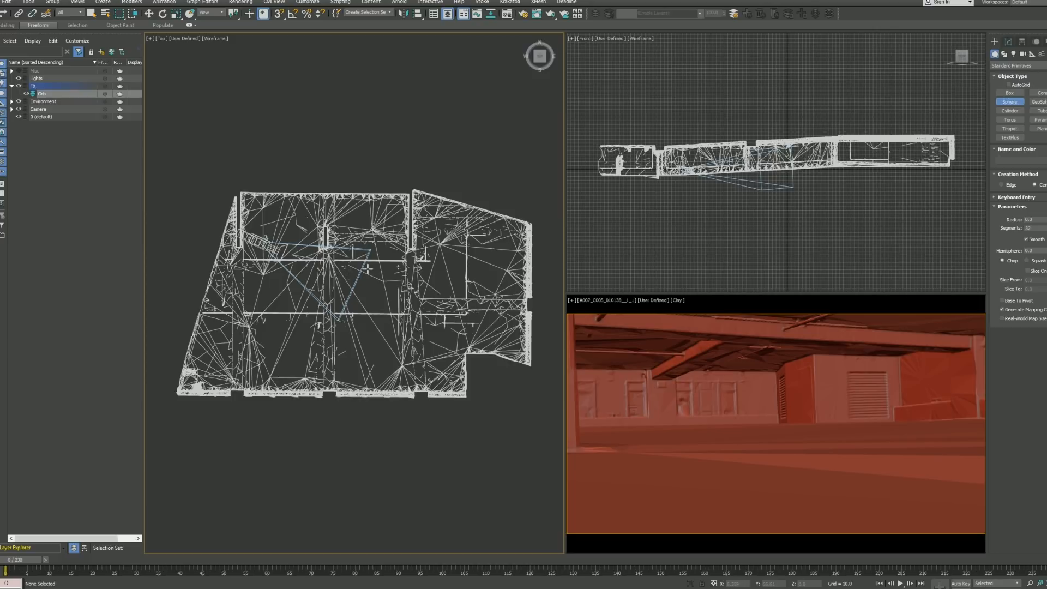
mouse_move(328, 258)
mouse_down()
mouse_move(345, 261)
mouse_move(334, 259)
mouse_up()
right_click(766, 186)
scroll(761, 164, up, 5)
right_click(749, 162)
click(760, 171)
drag(752, 163, 753, 137)
key(ctrl+z)
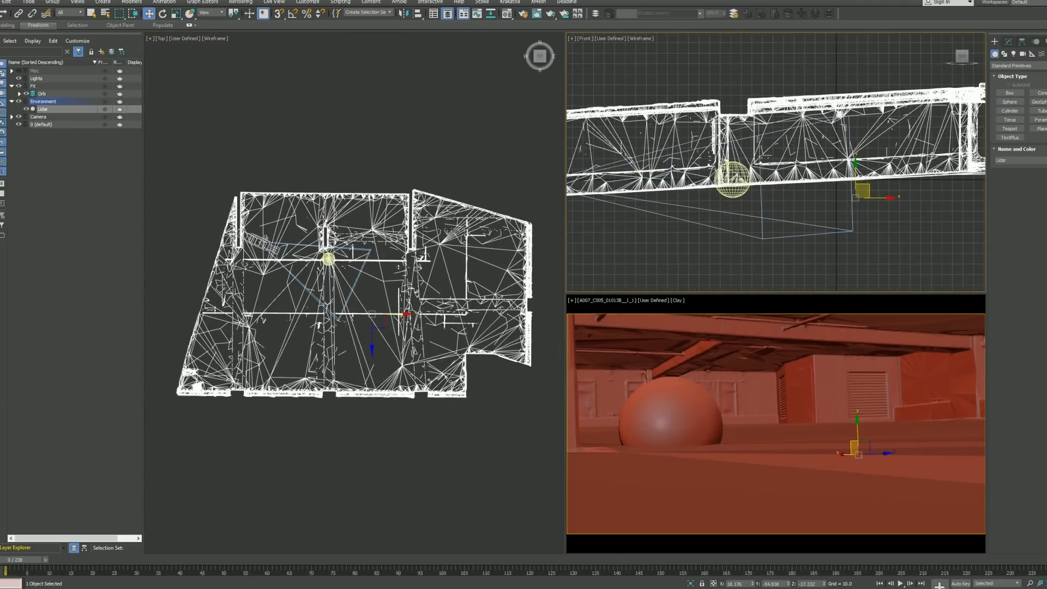
Step: Raise the sphere above the floor in the Front view and shift it in the Top view so it hangs within the camera's frame
click(736, 176)
mouse_move(733, 157)
mouse_down()
mouse_move(733, 129)
mouse_move(733, 141)
mouse_up()
right_click(354, 241)
scroll(338, 244, up, 4)
drag(329, 261, 342, 299)
right_click(803, 445)
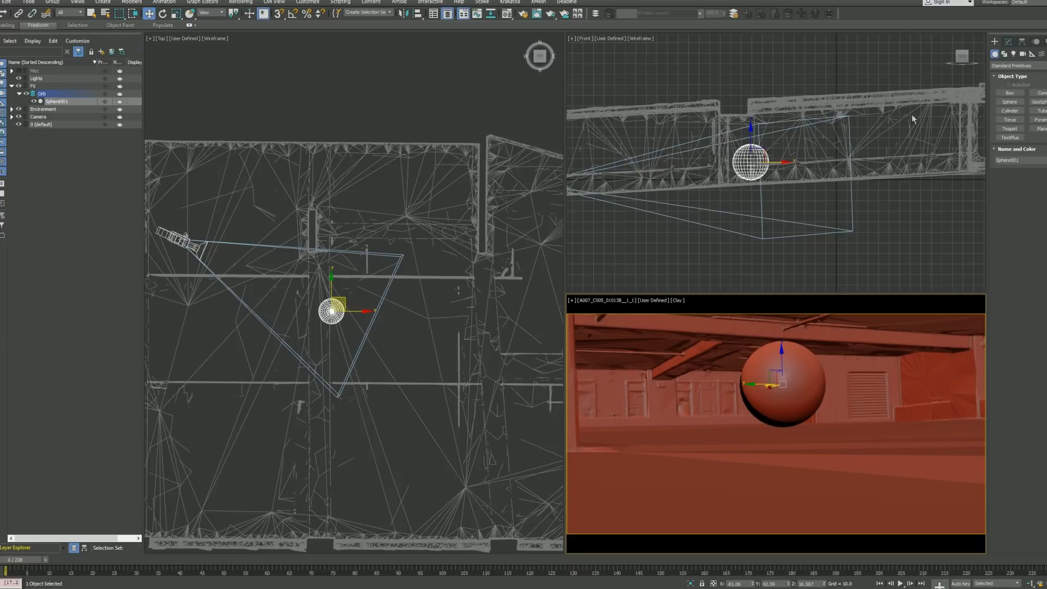
Step: Rename the sphere as MasterSphere
click(1018, 160)
text(MasterSphere)
key(Return)
right_click(782, 471)
click(725, 471)
right_click(846, 401)
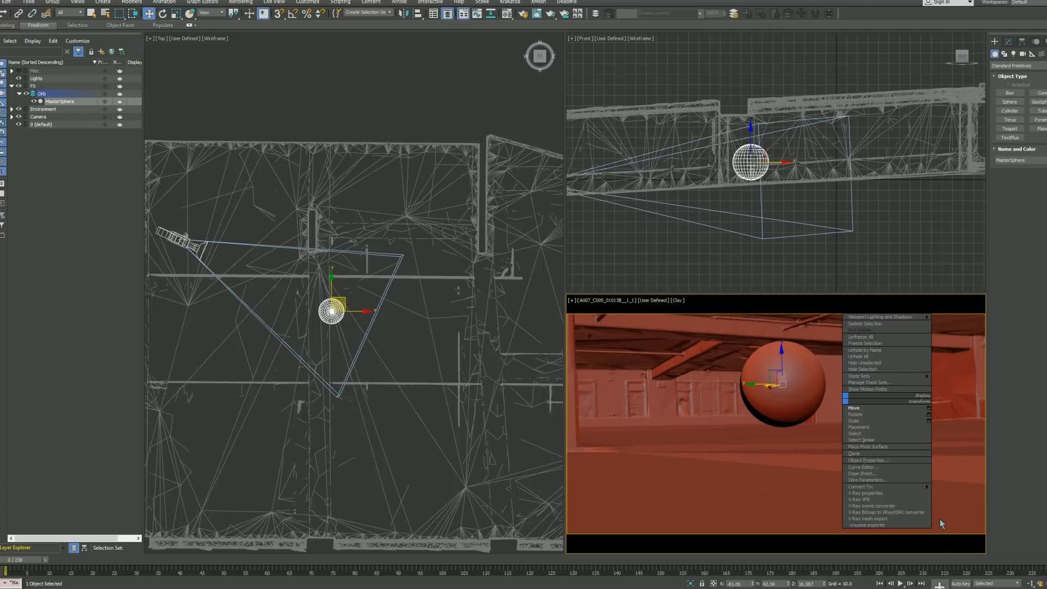
click(939, 584)
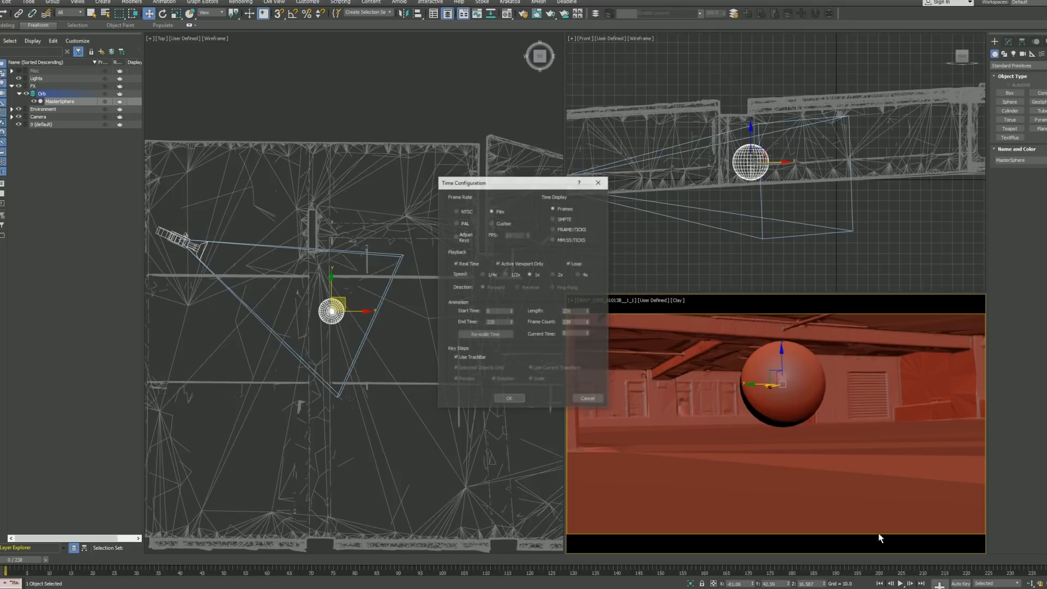
click(588, 400)
click(625, 398)
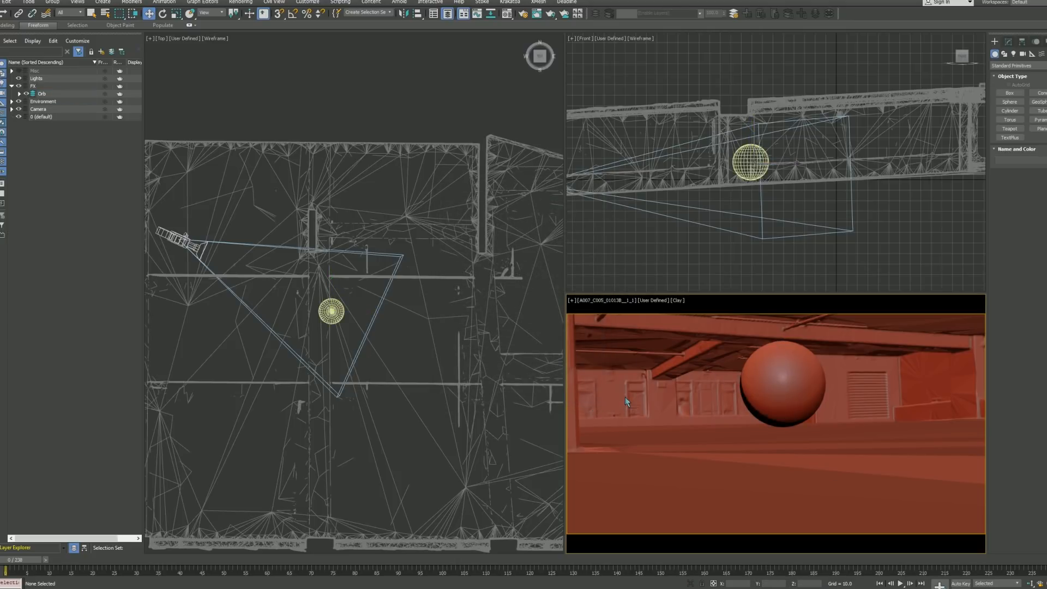
Step: Hide the Camera layer and move MasterSphere to about X 0, Y 0, Z 22, keeping it selected
click(480, 269)
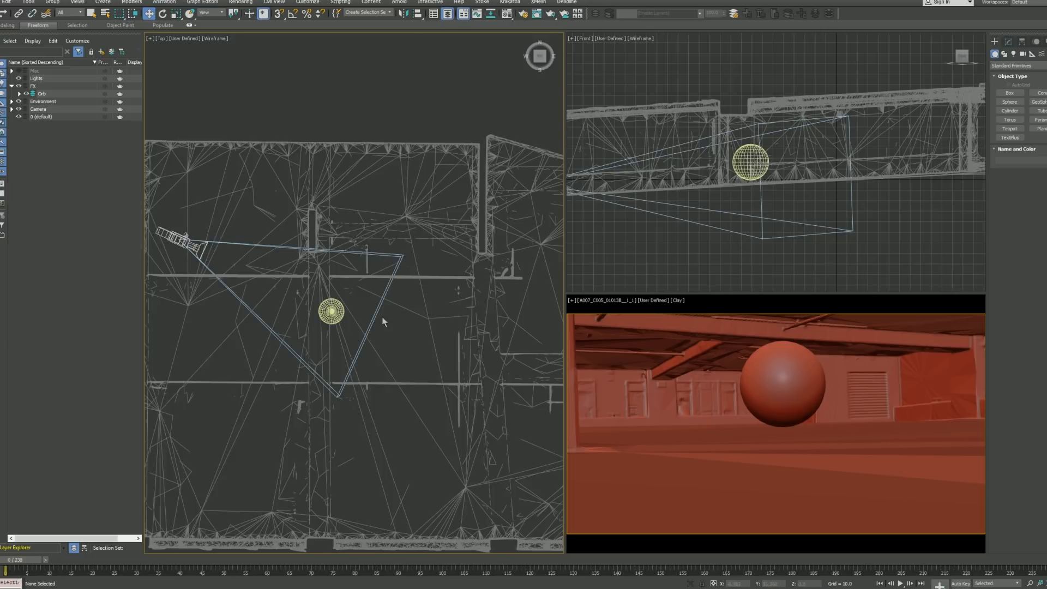
middle_drag(424, 322, 438, 306)
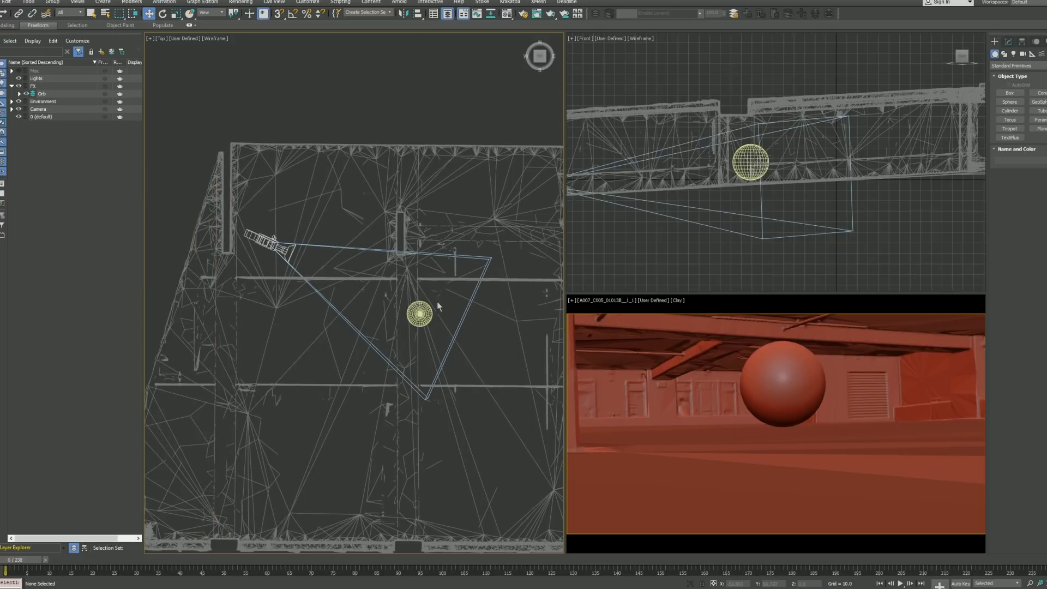
click(18, 109)
click(419, 314)
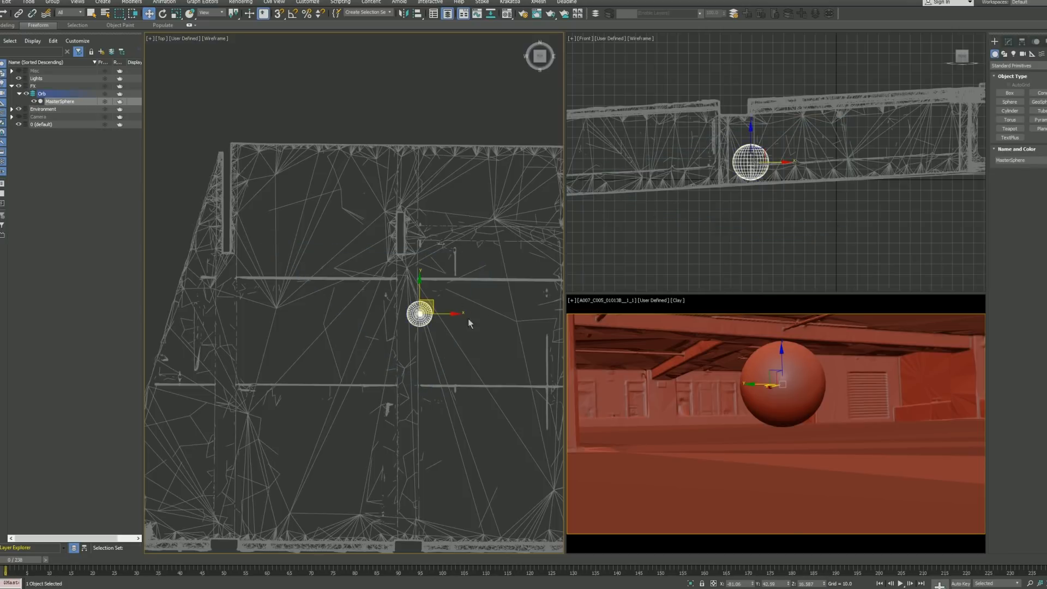
click(770, 414)
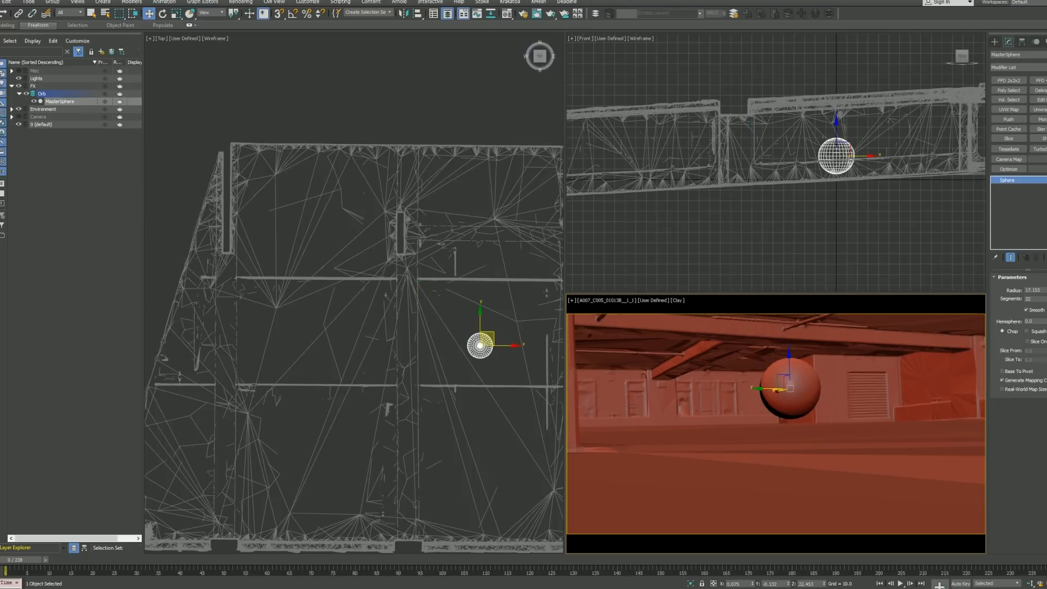
middle_drag(414, 395, 413, 394)
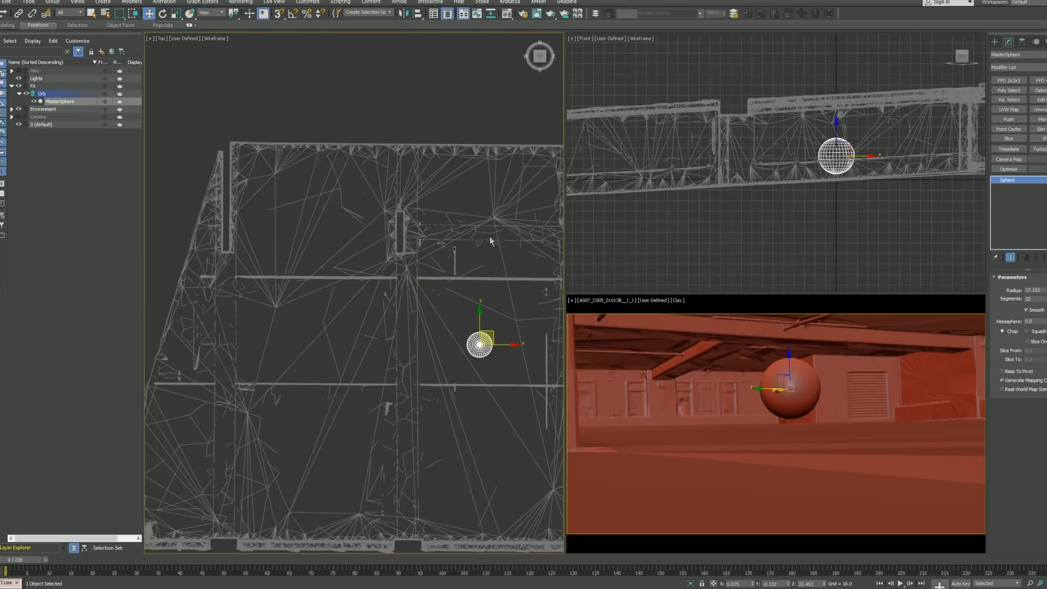
click(339, 434)
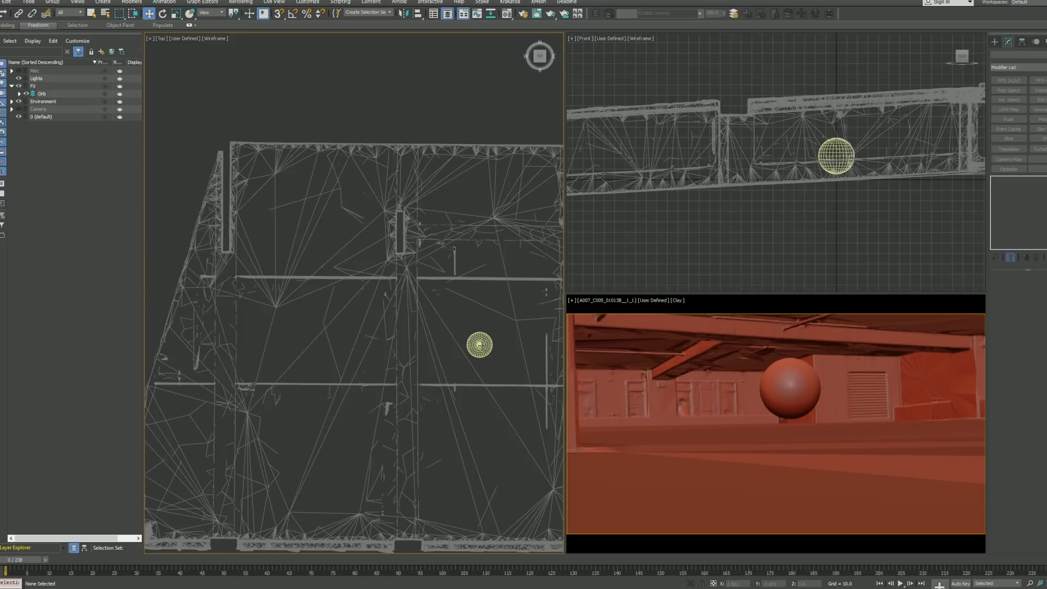
click(479, 345)
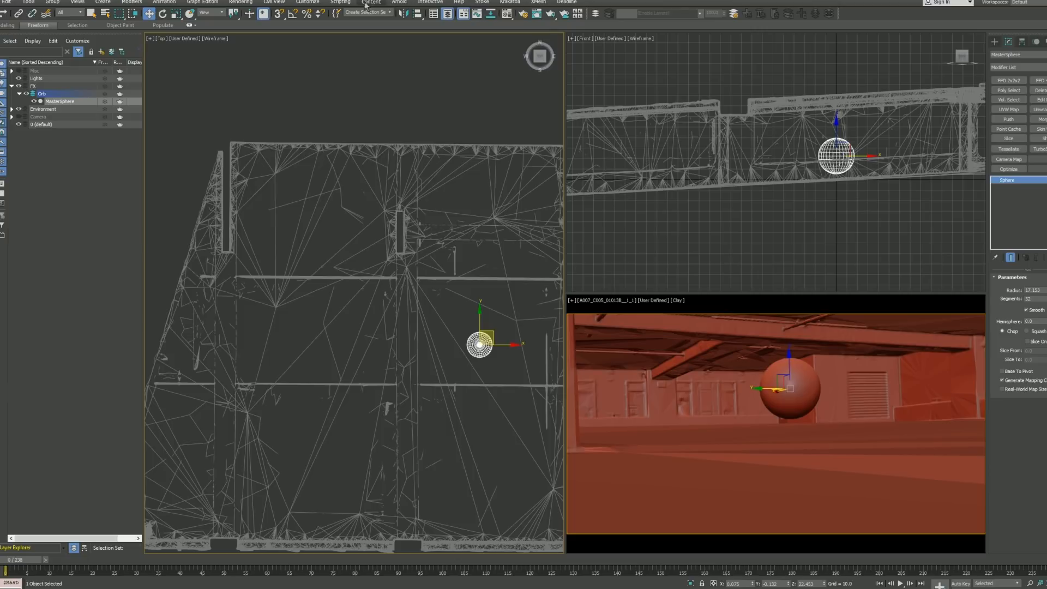
Step: Open the default key values of the Bezier Float controller from the animation preferences
click(324, 4)
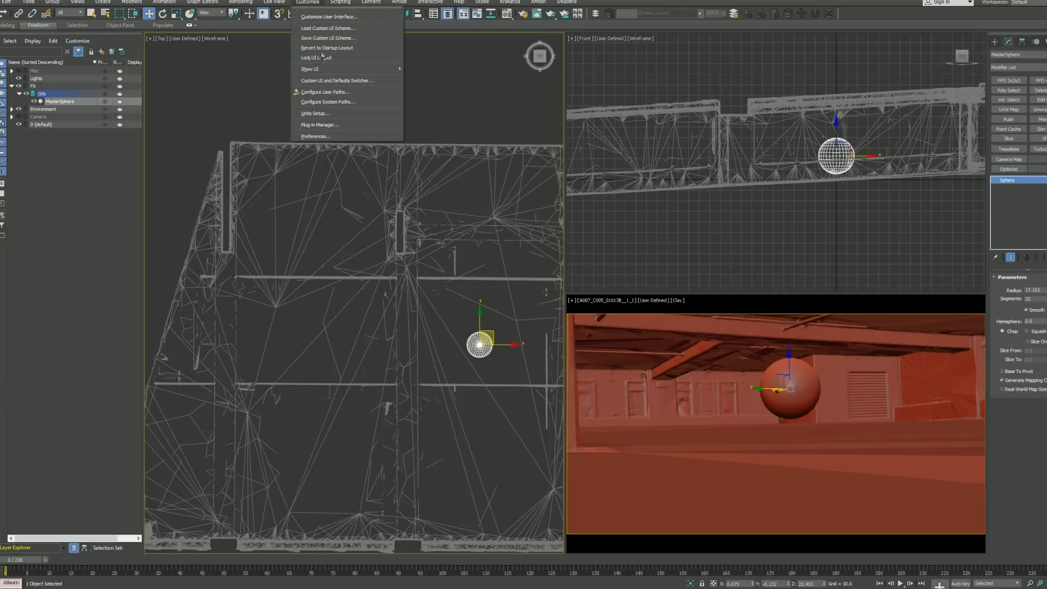
click(347, 136)
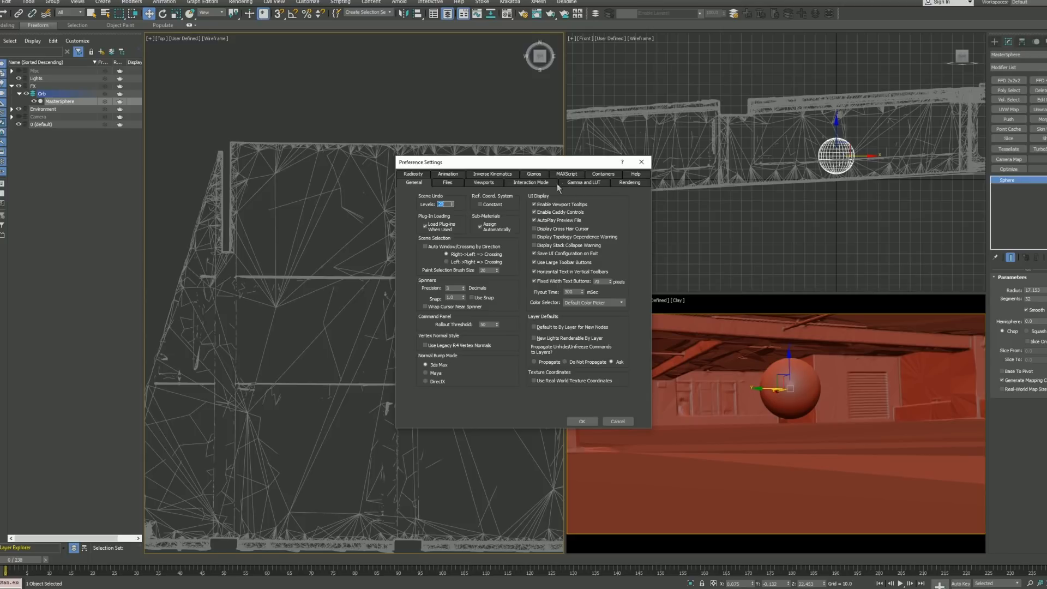
click(460, 174)
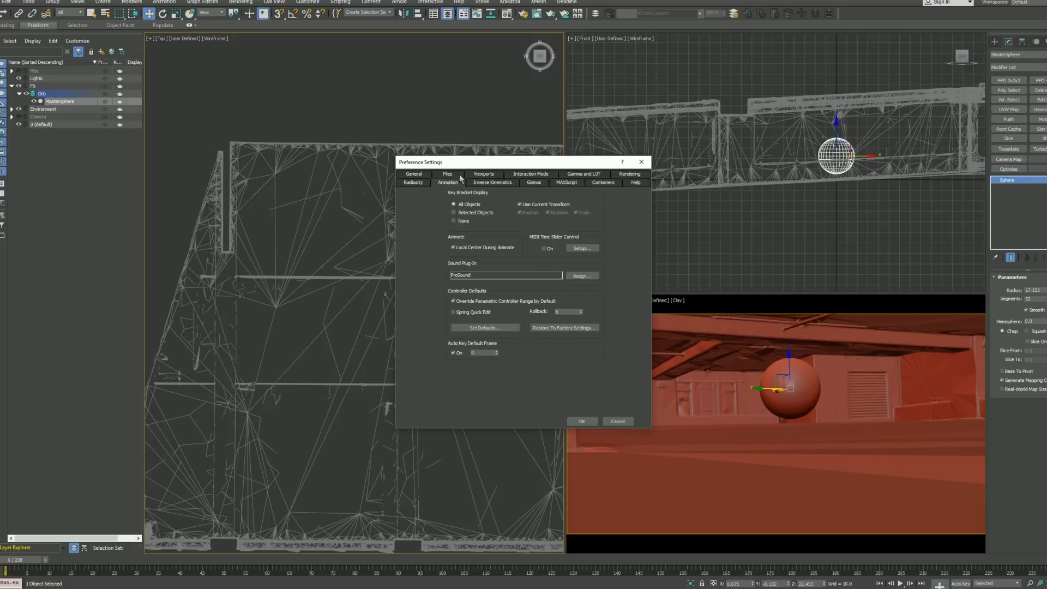
click(507, 327)
double_click(493, 253)
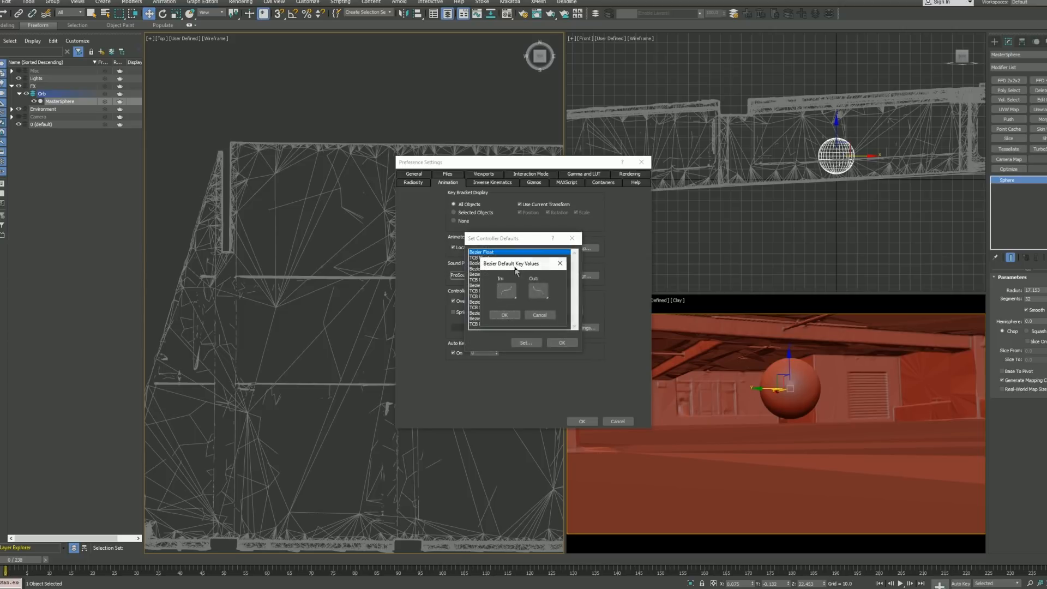
Step: Examine the In and Out tangent types offered for default Bezier Float keys
click(506, 290)
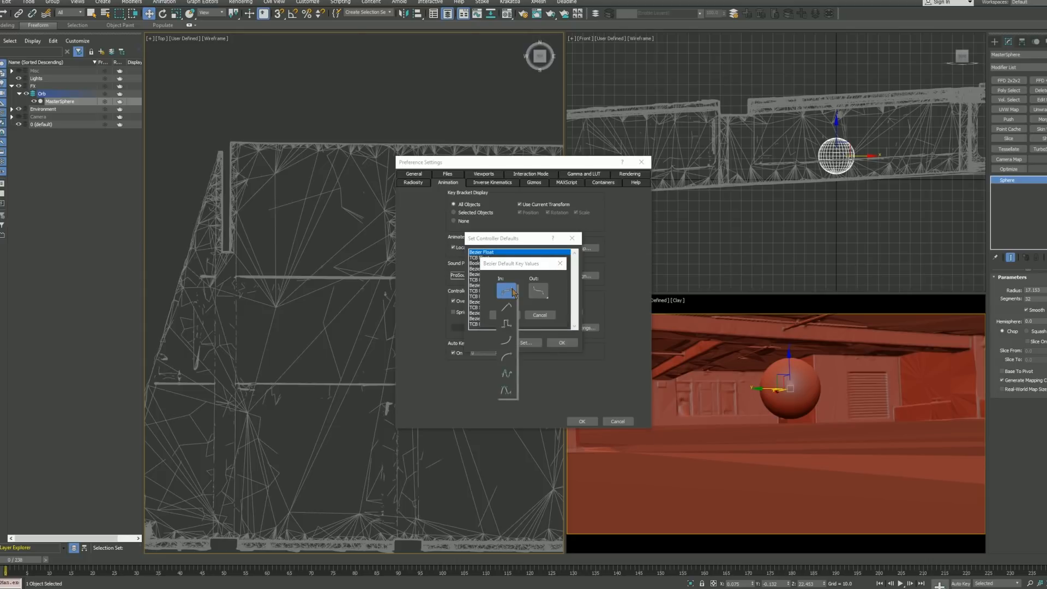
click(530, 267)
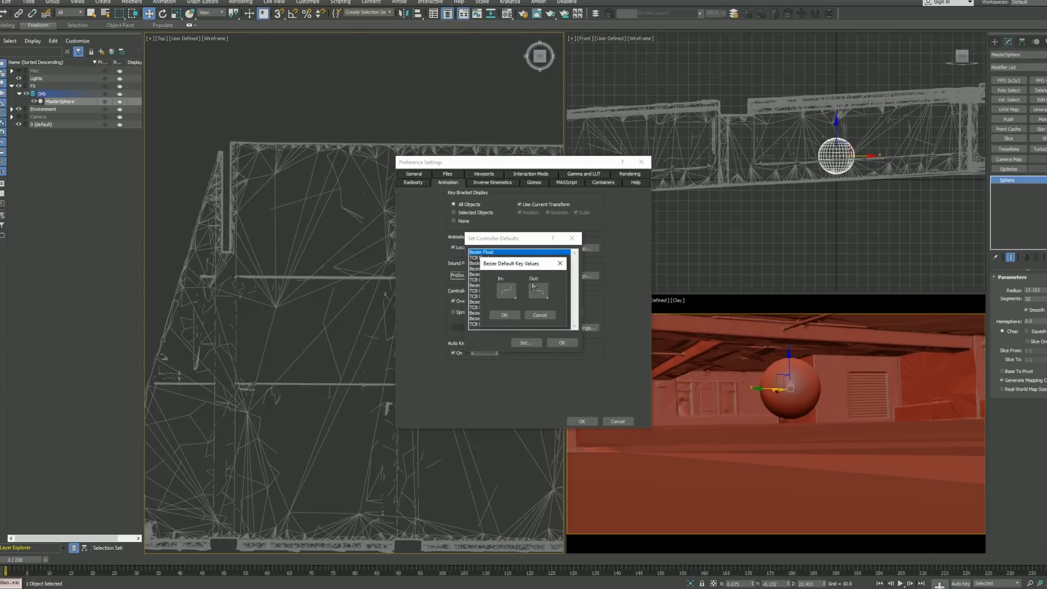
click(514, 288)
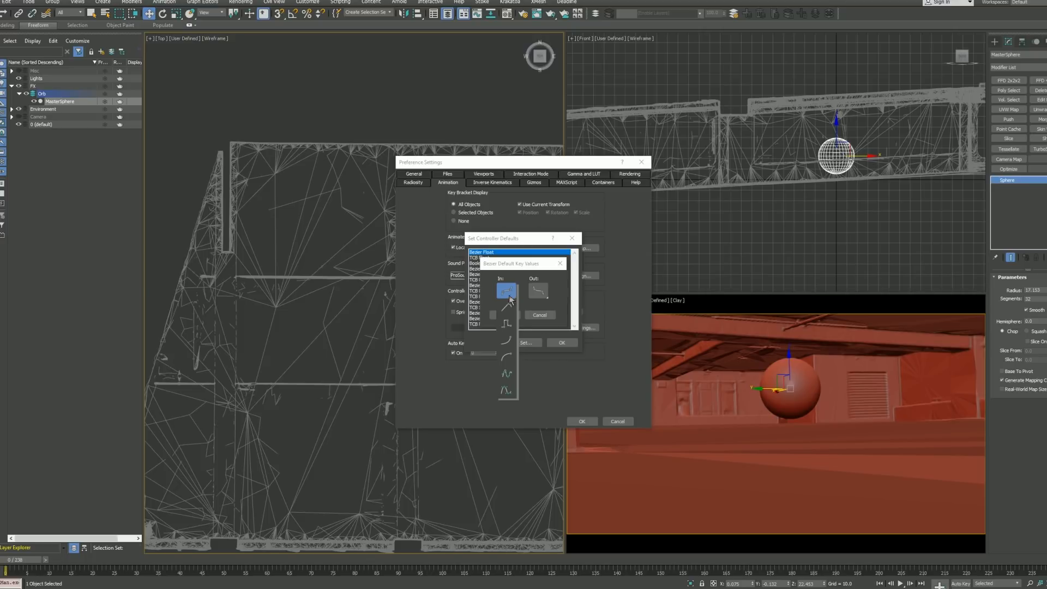
drag(514, 287, 533, 265)
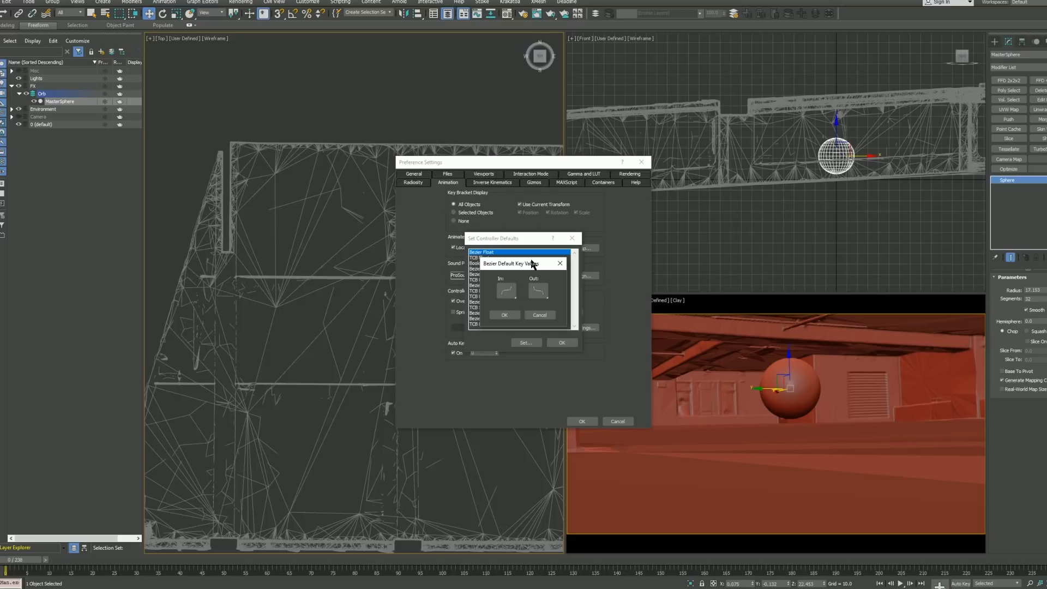
drag(506, 290, 517, 397)
drag(538, 291, 542, 390)
drag(517, 298, 540, 193)
click(509, 290)
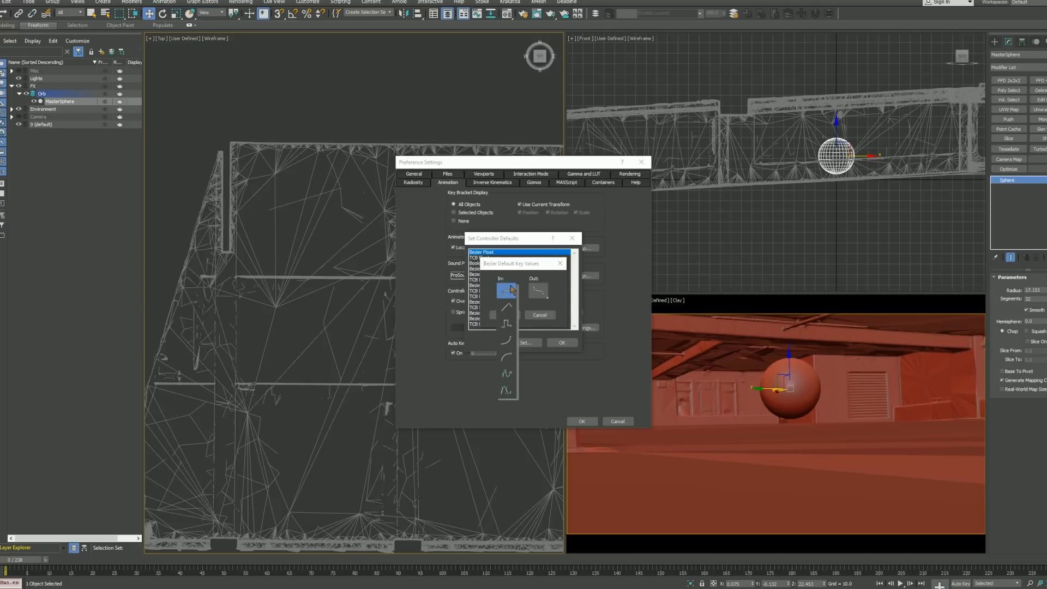
click(539, 293)
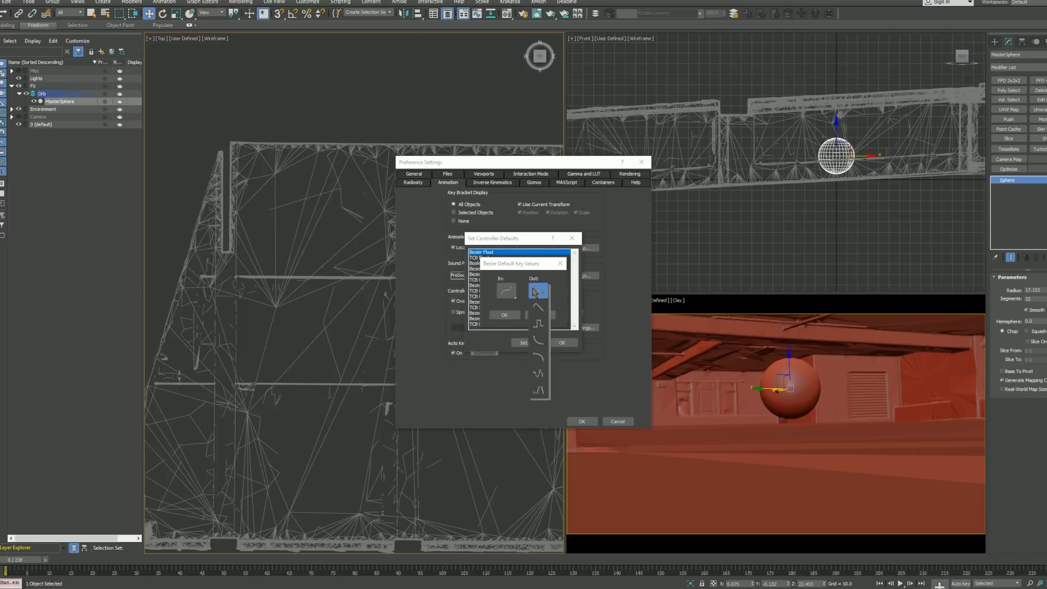
click(506, 291)
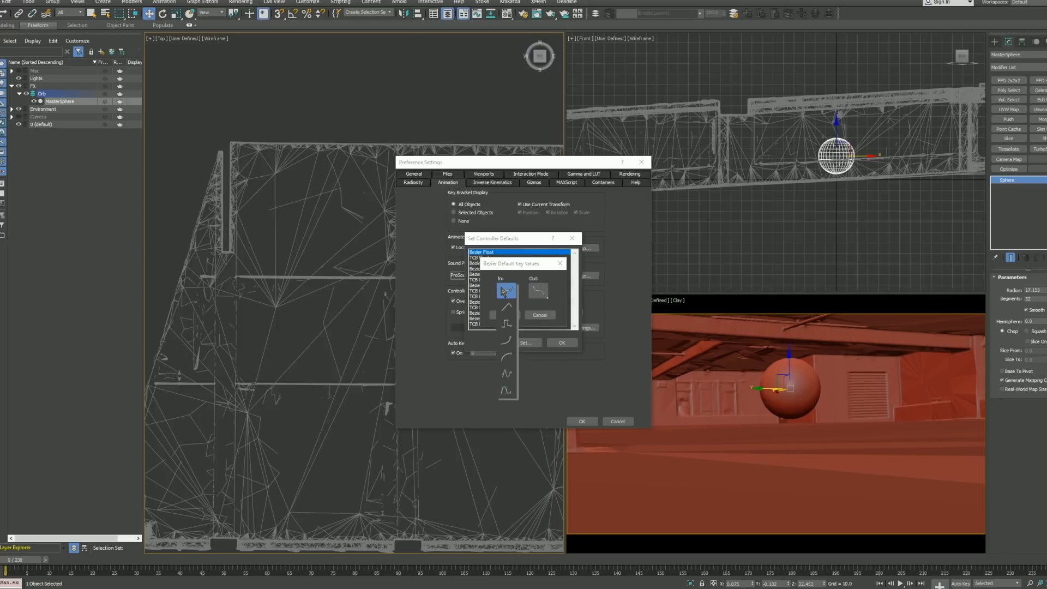
click(540, 292)
click(538, 340)
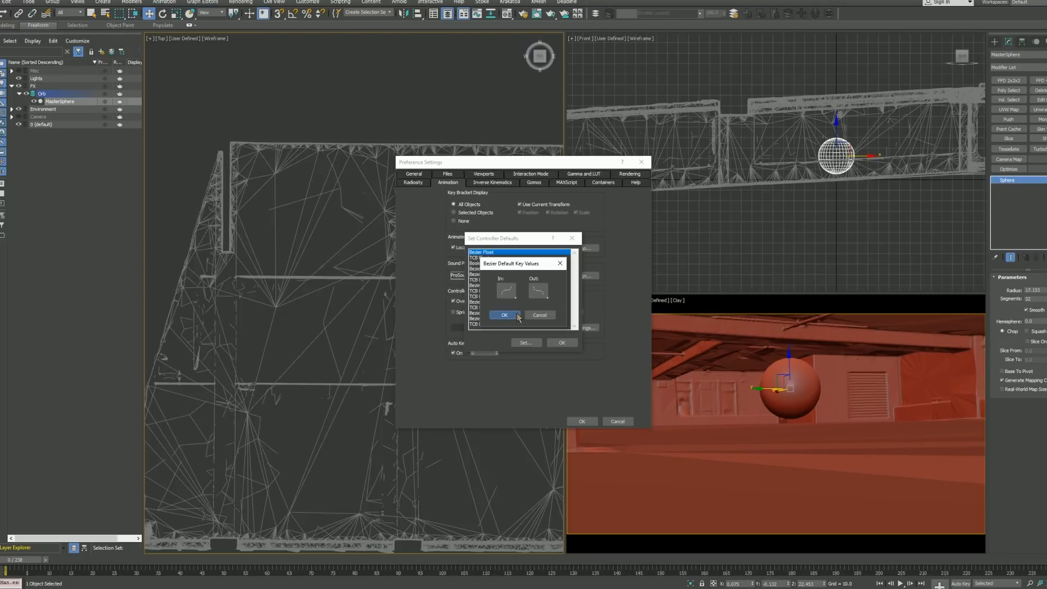
Step: Accept the Bezier Float key values and controller defaults, and show the viewport preferences
click(517, 314)
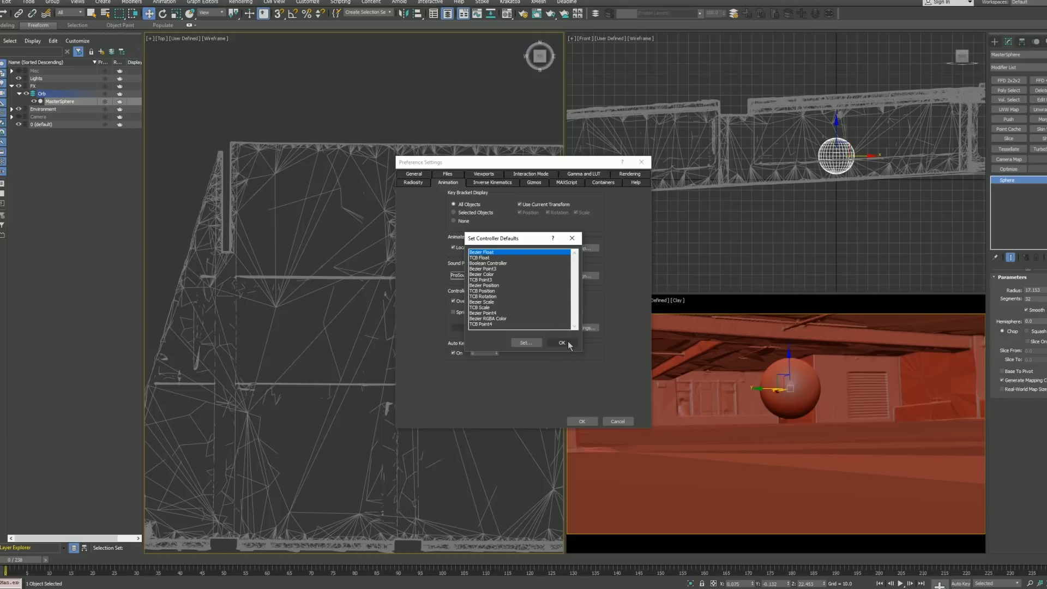
click(568, 344)
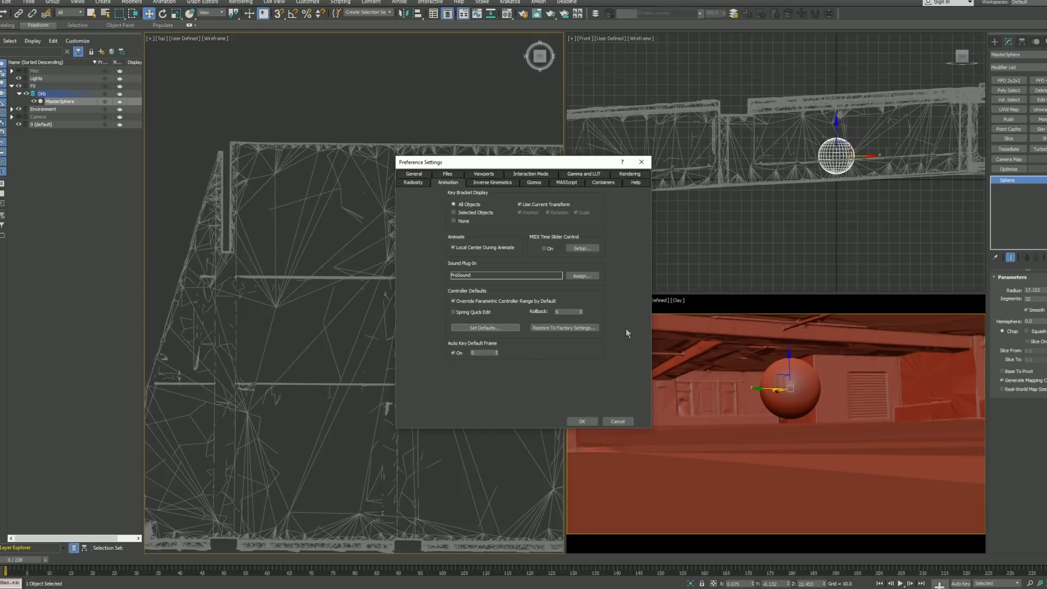
click(491, 174)
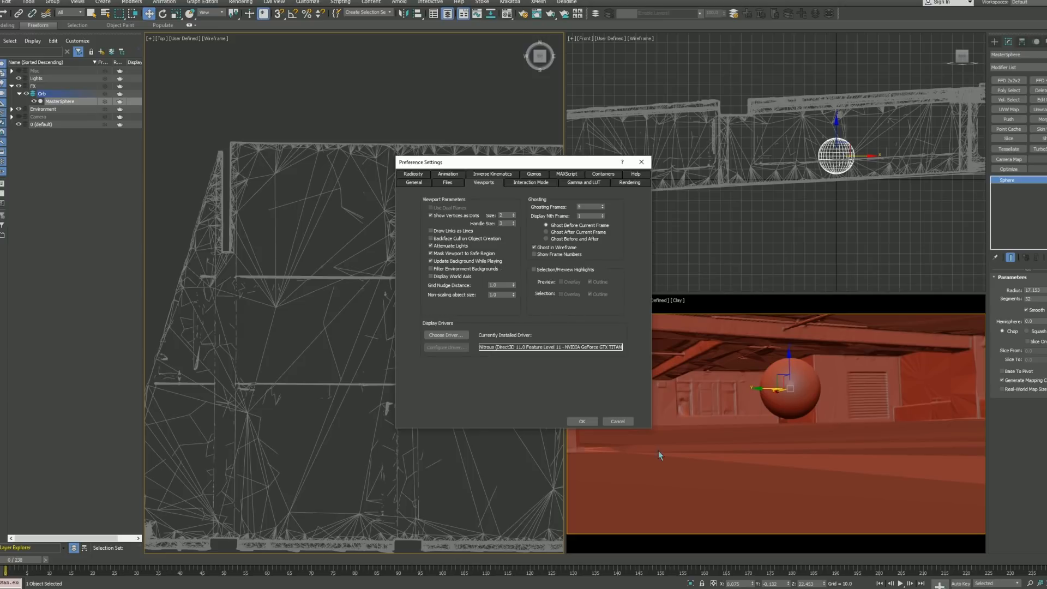
Step: Accept the preferences, clear the selection, show the camera view in wireframe, and return to frame 0 after scrubbing the shot
click(593, 421)
click(644, 421)
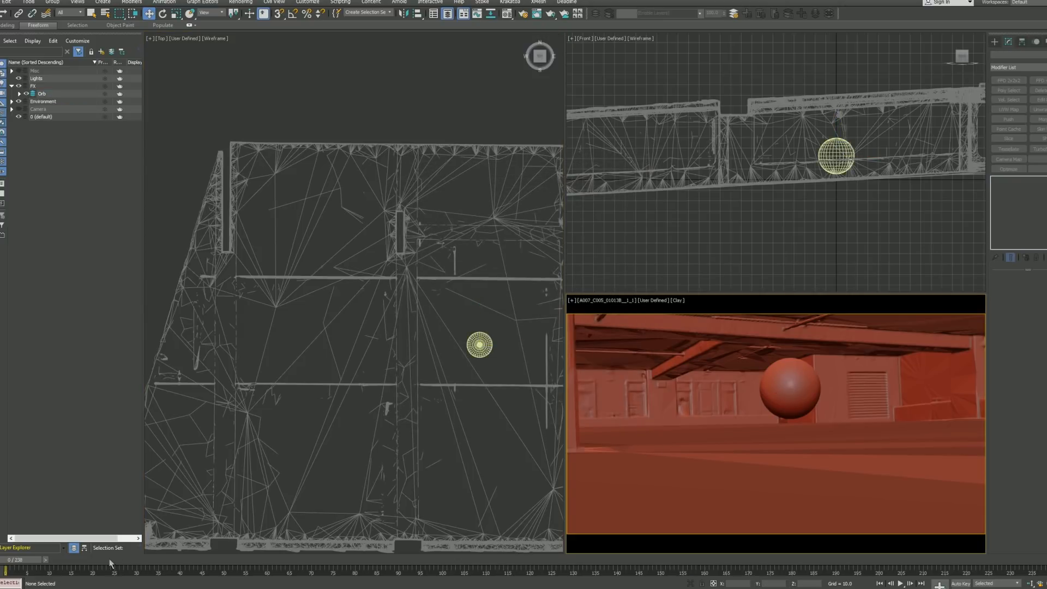
drag(102, 561, 220, 567)
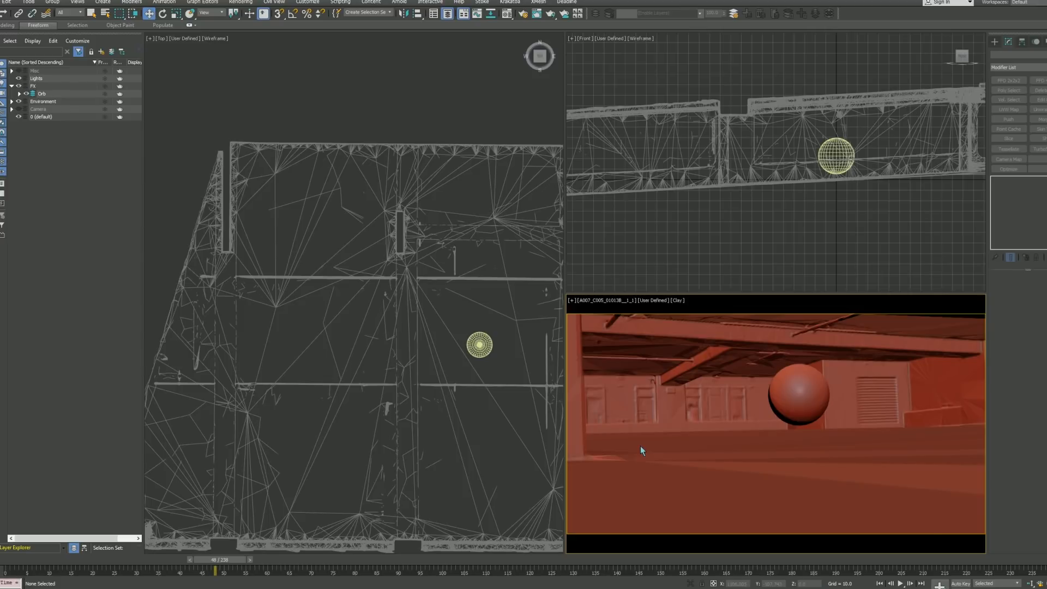
key(F3)
drag(572, 561, 786, 571)
key(Home)
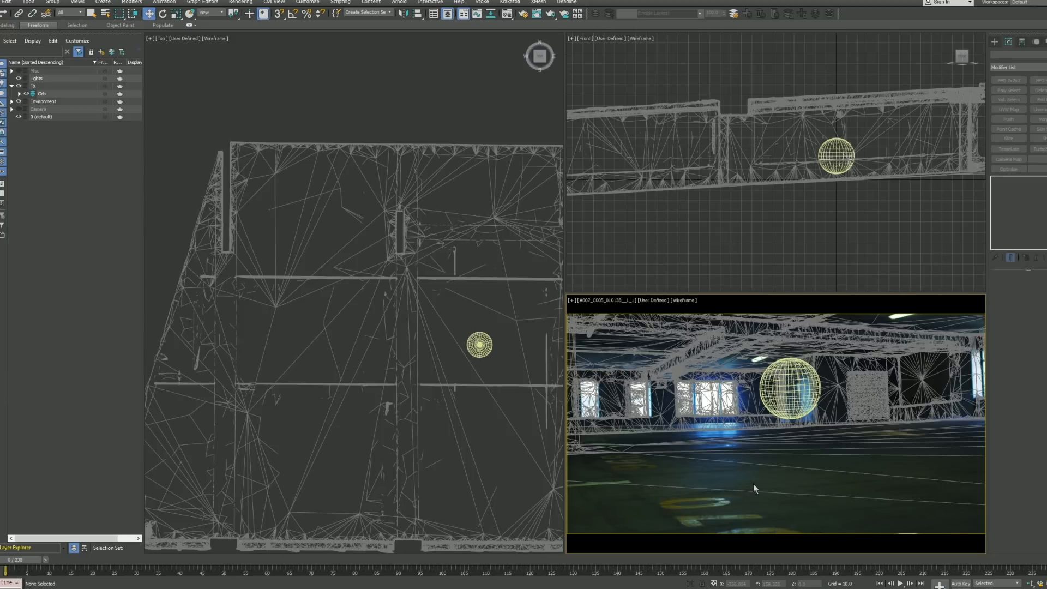
Step: Cut the plate image sequence out of the environment map slot in the Environment and Effects settings
click(252, 4)
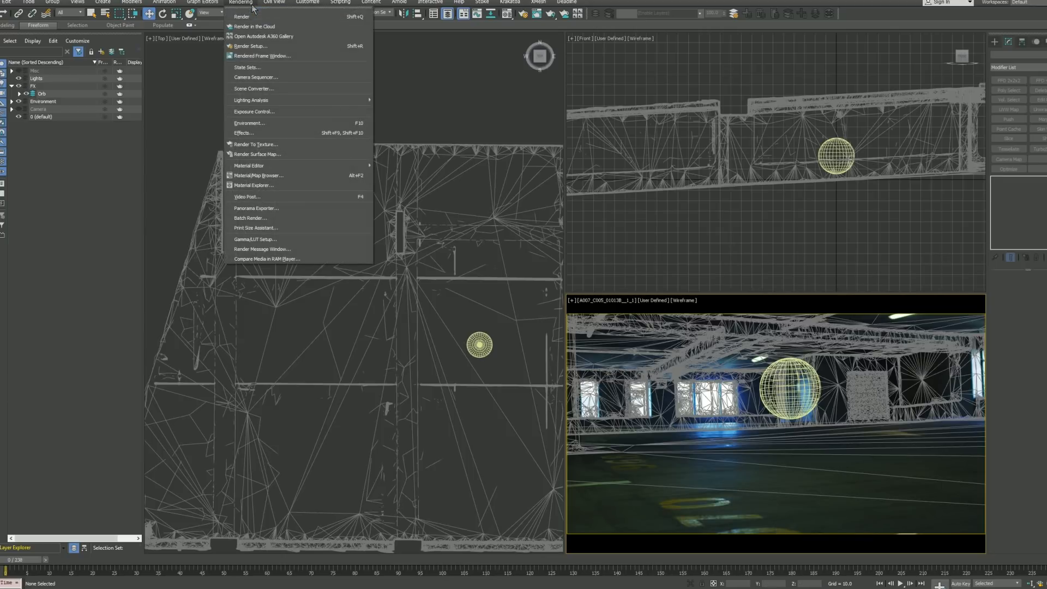
click(283, 121)
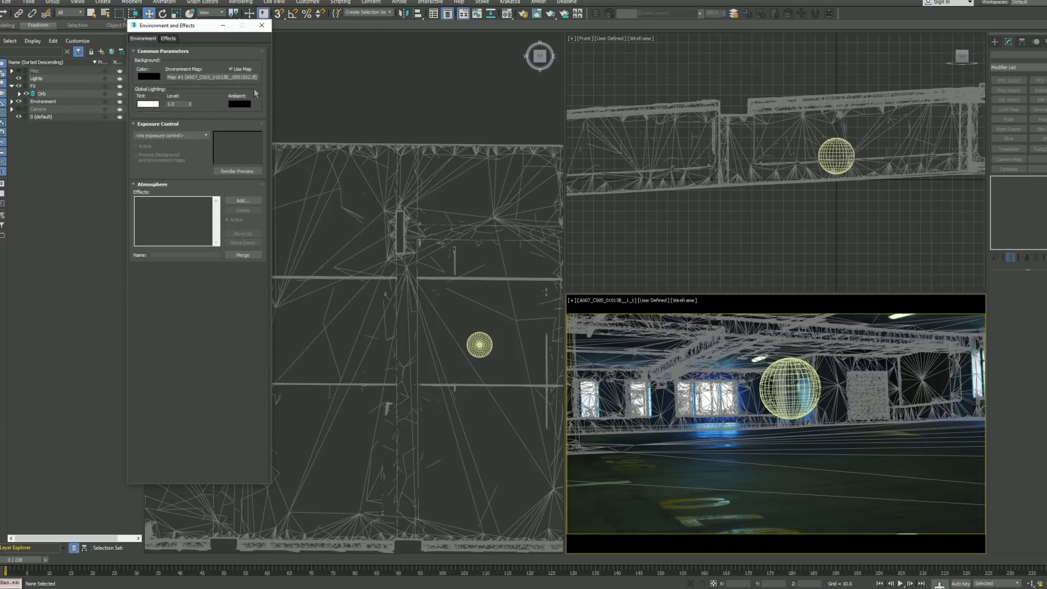
right_click(235, 78)
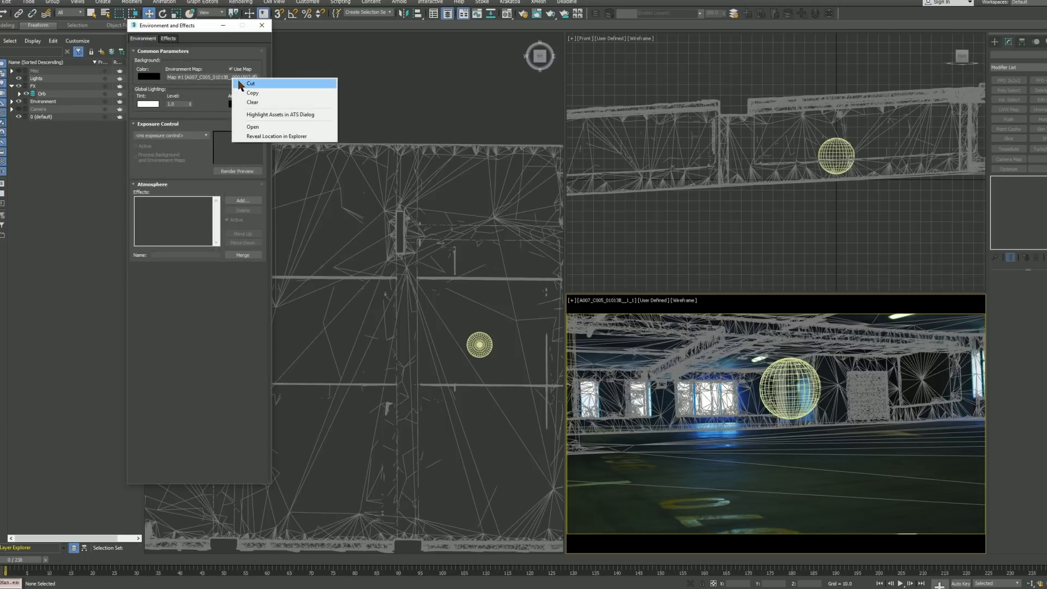
click(239, 81)
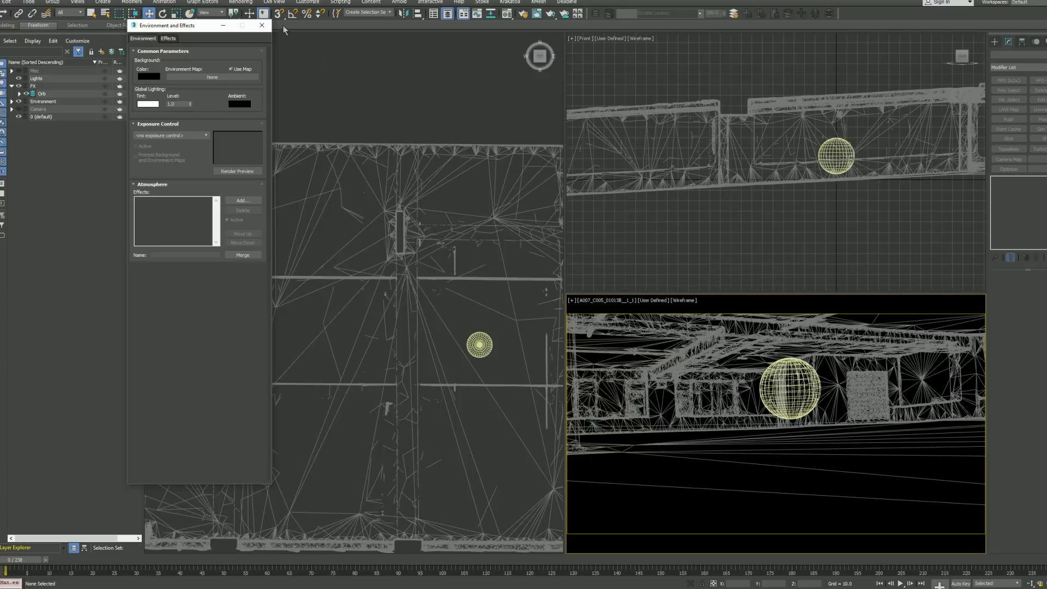
click(262, 25)
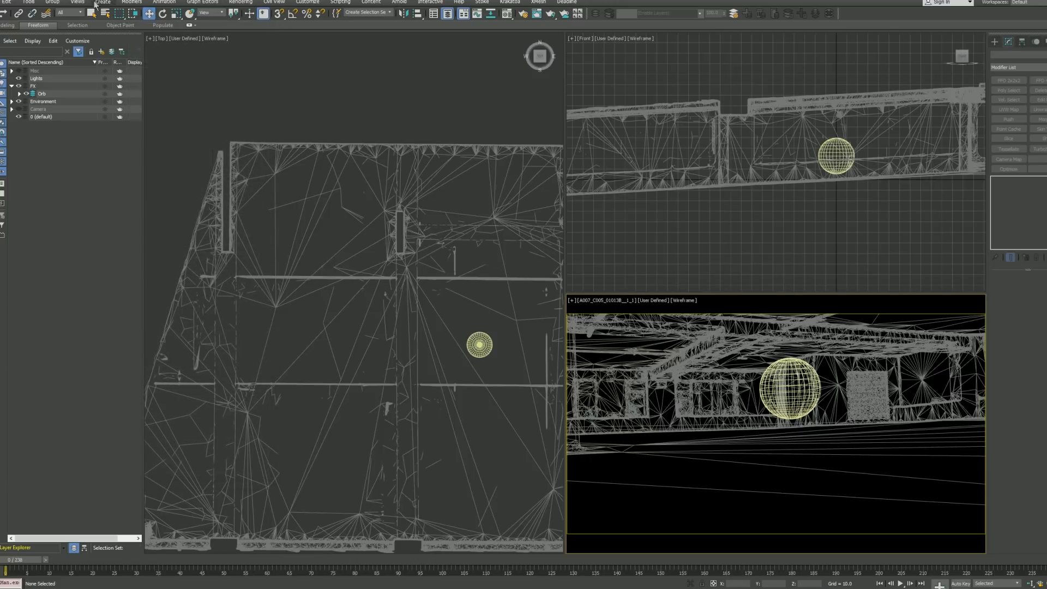
Step: Set the camera viewport's background to Solid Color and play and scrub through the shot to check it
click(78, 2)
mouse_move(138, 175)
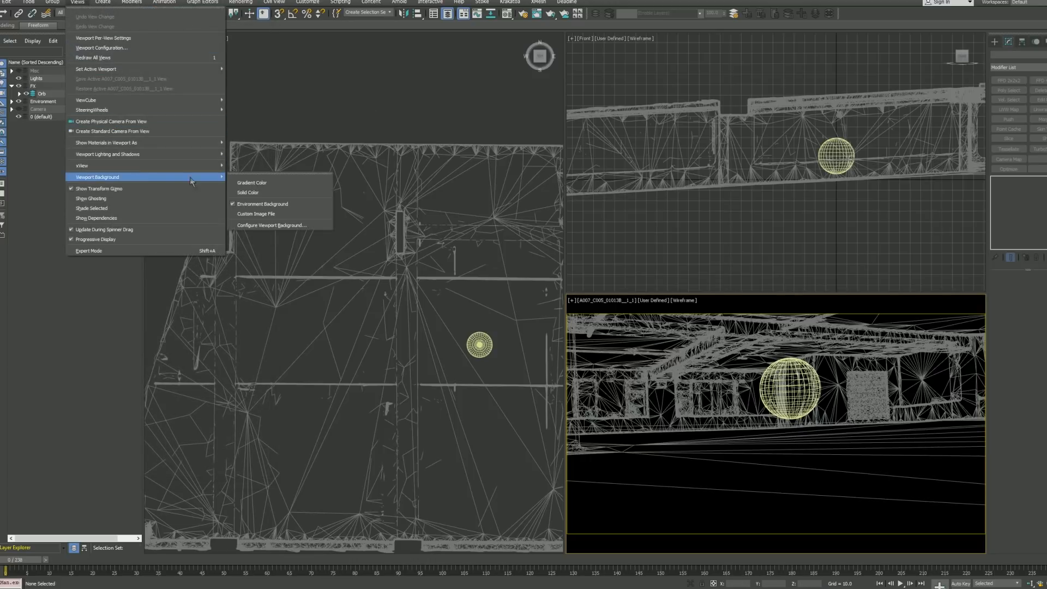
click(274, 192)
key(slash)
key(slash)
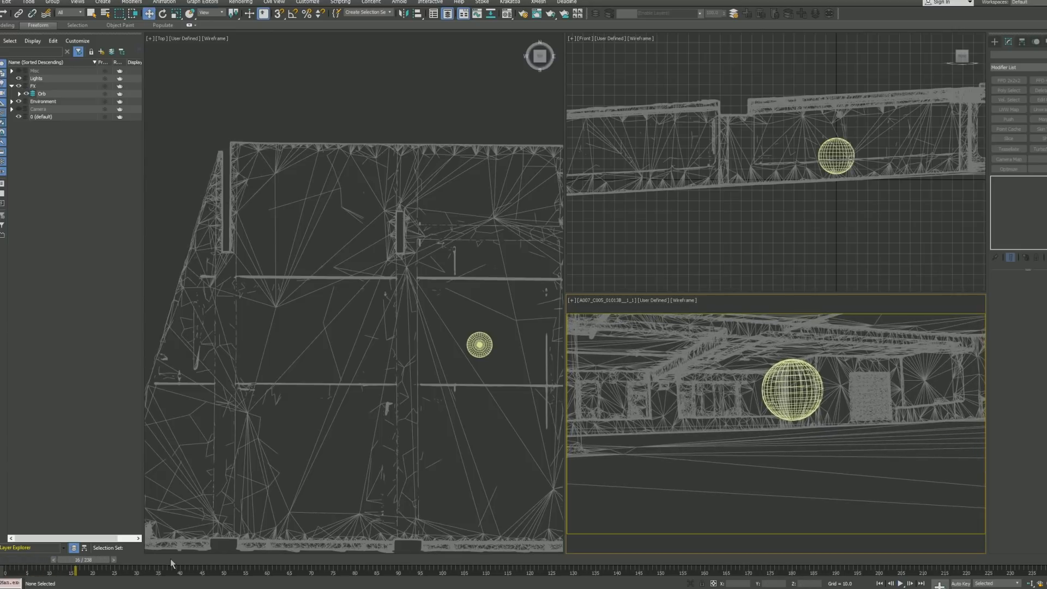
drag(94, 560, 638, 557)
right_click(638, 556)
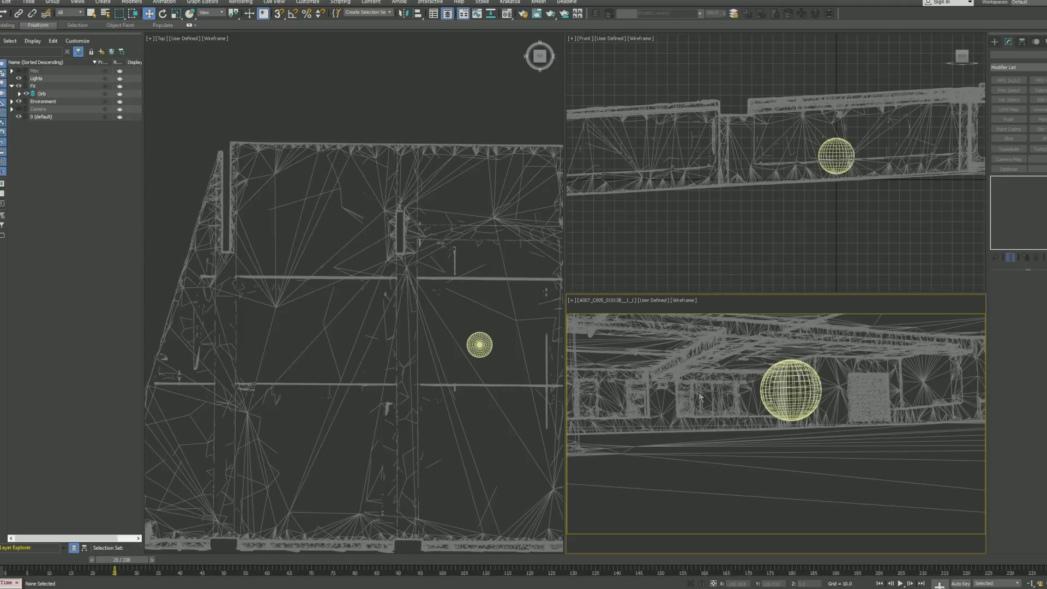
Step: Disable Use Map for the environment background and scrub the shot in the maximized camera view
key(8)
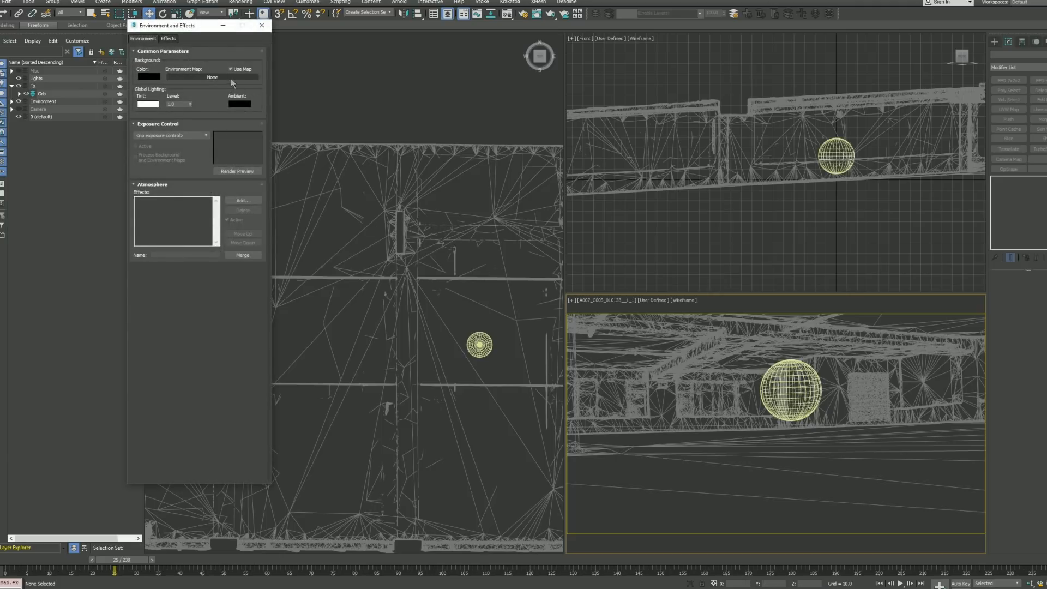
click(234, 69)
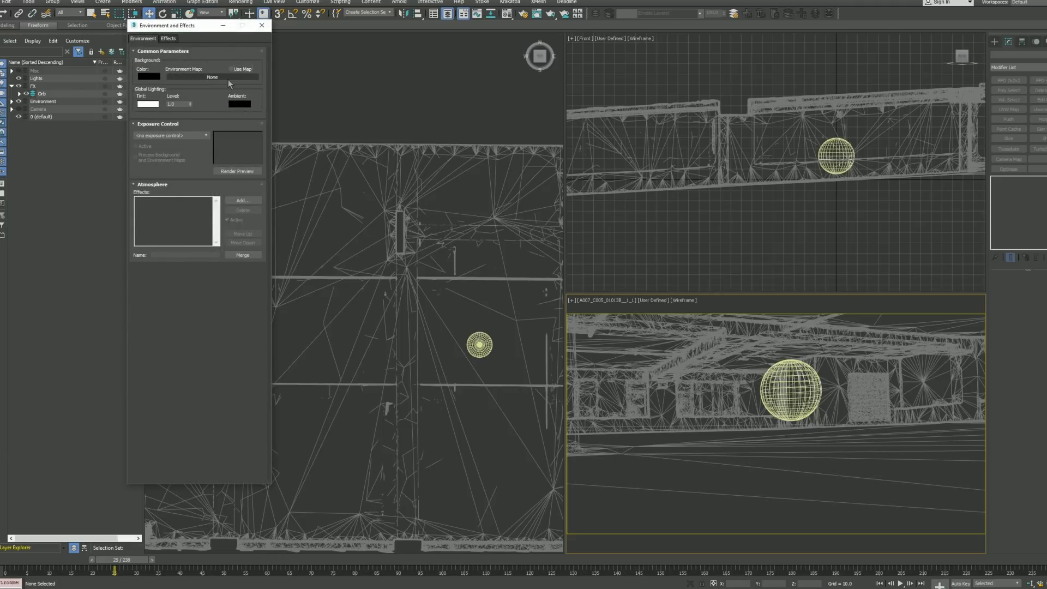
click(263, 27)
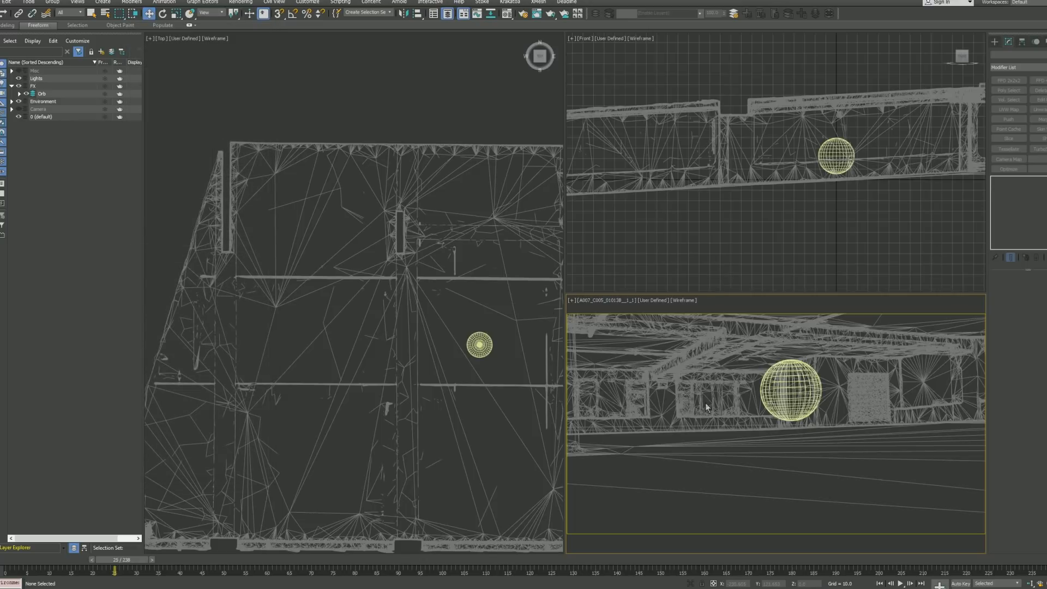
key(alt+w)
drag(130, 560, 158, 546)
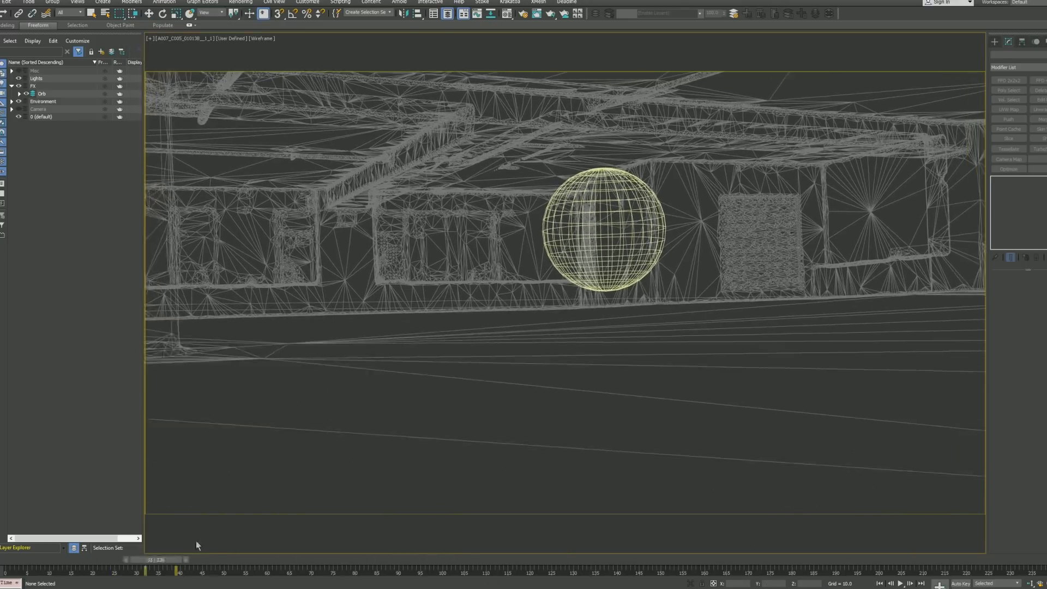
key(alt+w)
Step: Select MasterSphere in the top view, go to frame 120 and enable Auto Key
key(ctrl+shift+z)
click(365, 293)
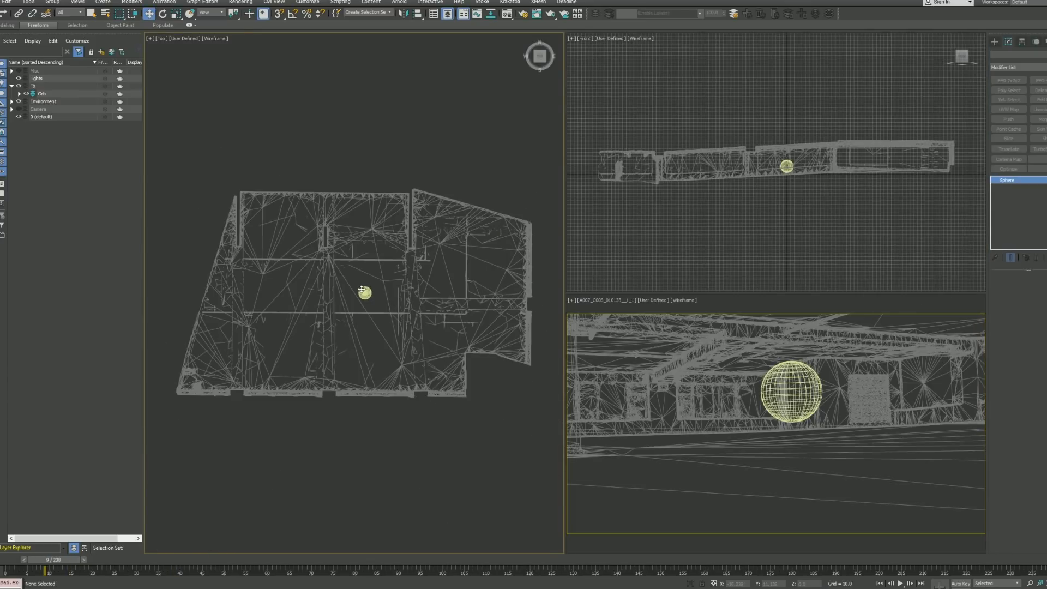
drag(395, 570, 536, 570)
key(w)
key(n)
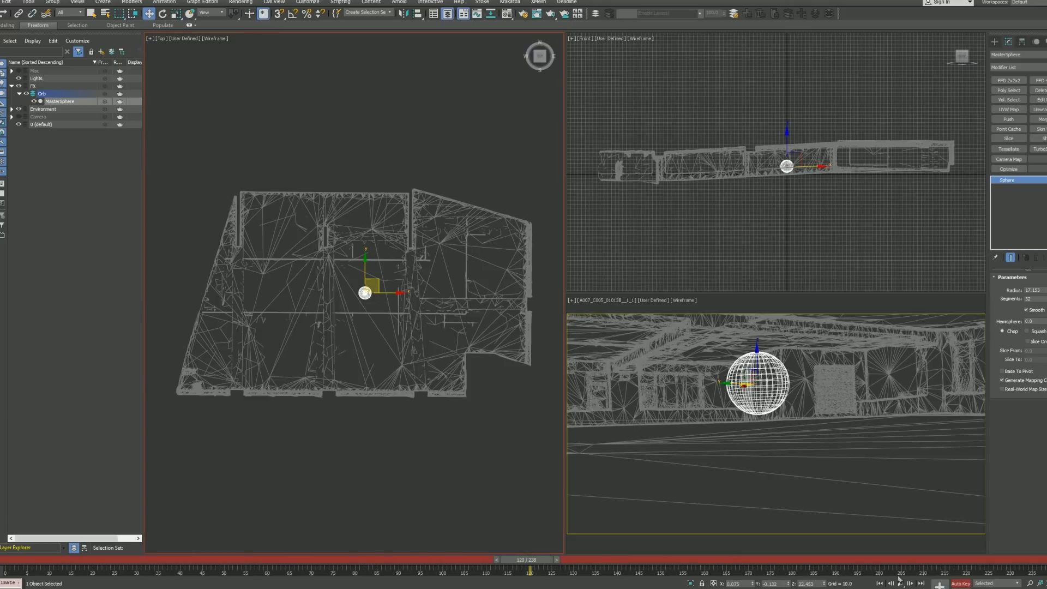
Step: Scale MasterSphere uniformly to about 200 percent at frame 120 and show the camera view in clay shading
right_click(356, 252)
click(364, 271)
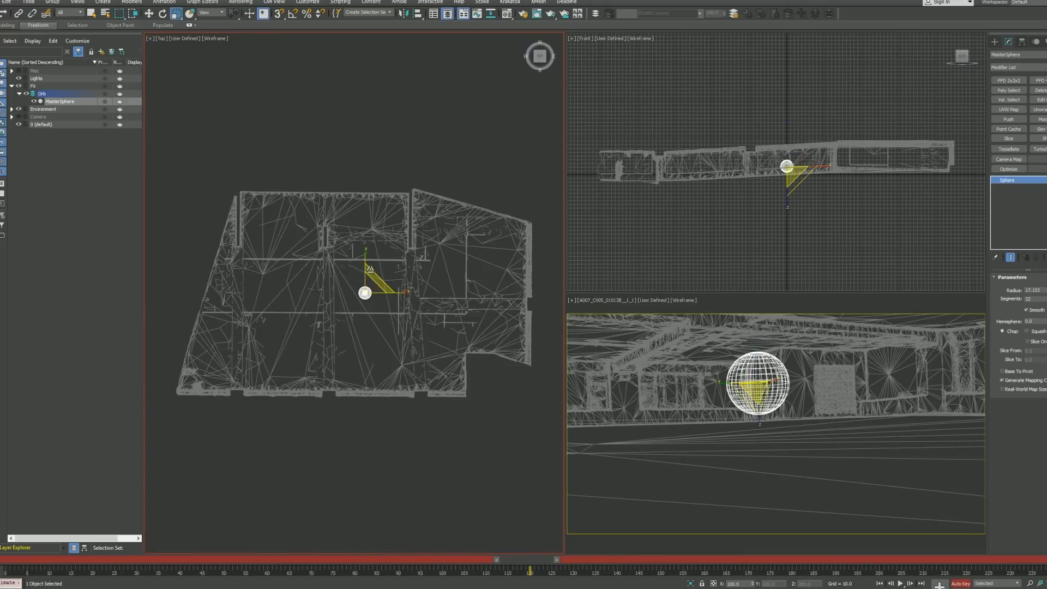
key(space)
drag(404, 338, 535, 299)
click(777, 391)
right_click(776, 391)
click(727, 404)
key(F3)
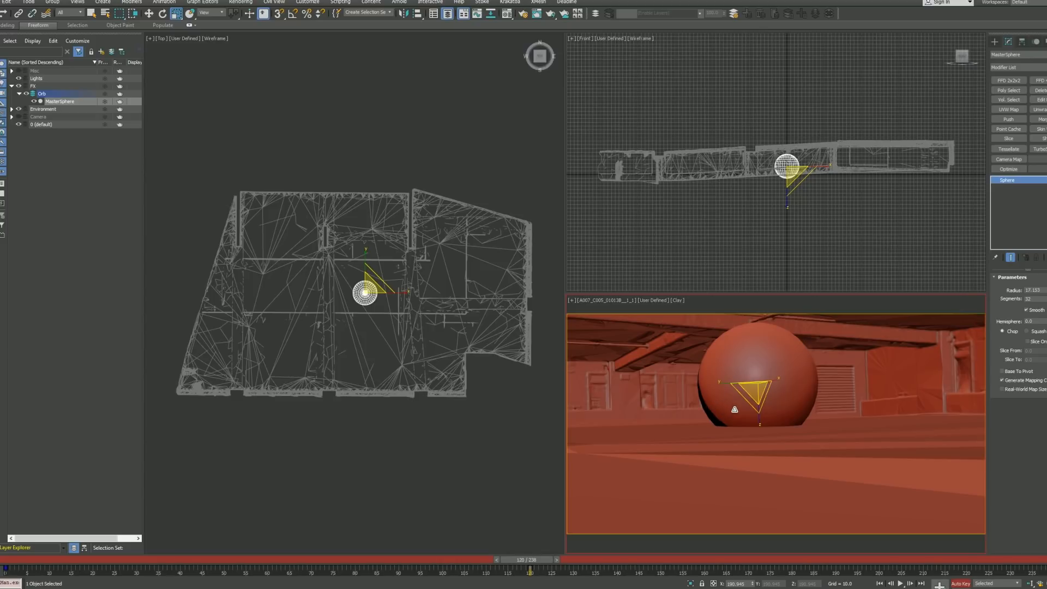
Step: At frame 135, scale MasterSphere uniformly to about 1806 percent with the selection locked, and turn Auto Key off
key(space)
key(space)
text(135)
key(Return)
right_click(401, 298)
key(space)
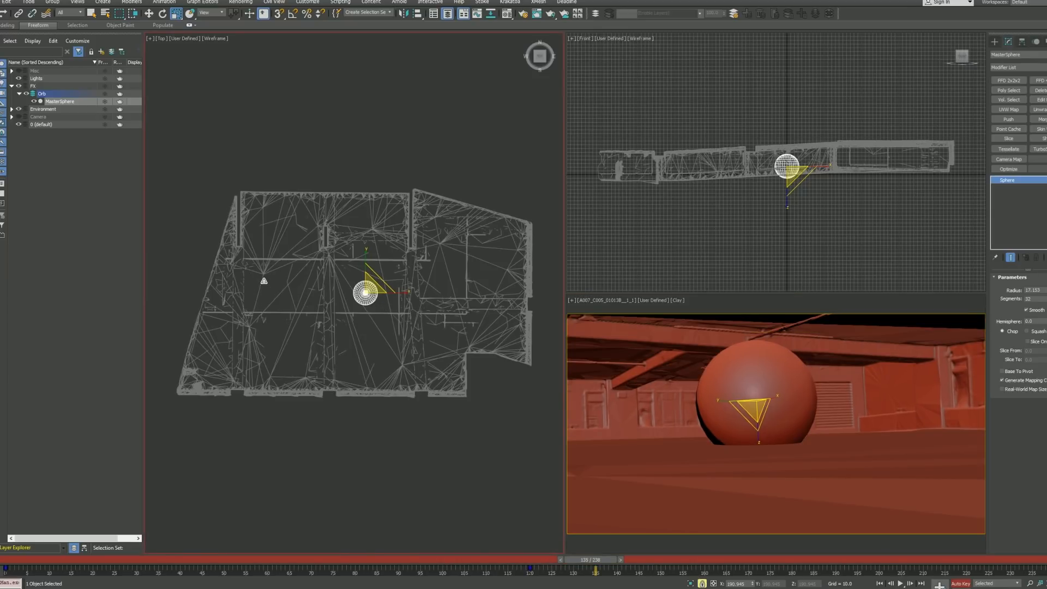
drag(379, 316, 550, 112)
drag(425, 343, 457, 315)
key(n)
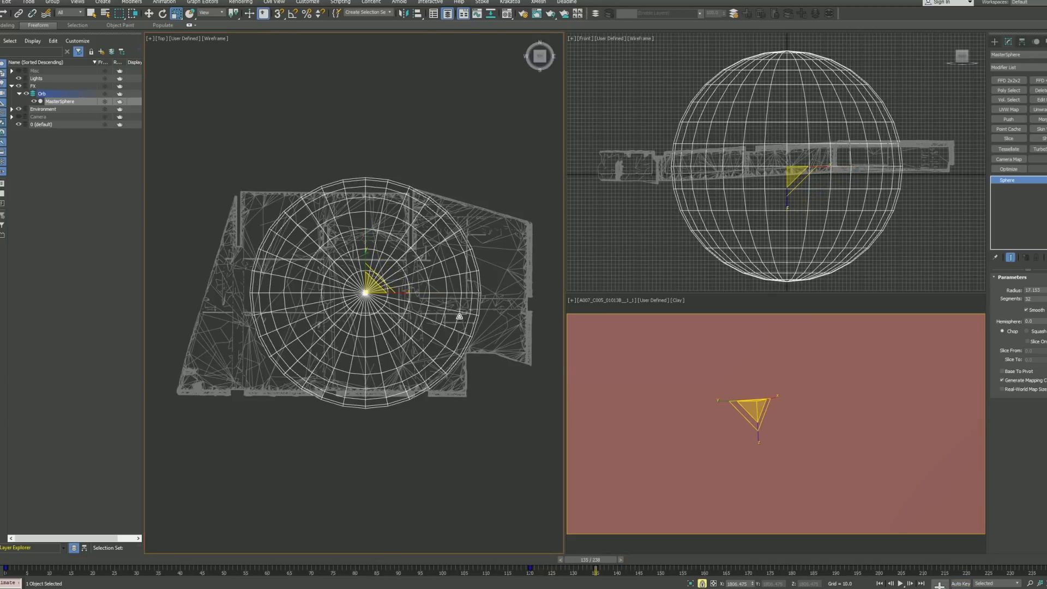
Step: Open the Curve Editor for MasterSphere and switch the camera view back to wireframe
right_click(712, 407)
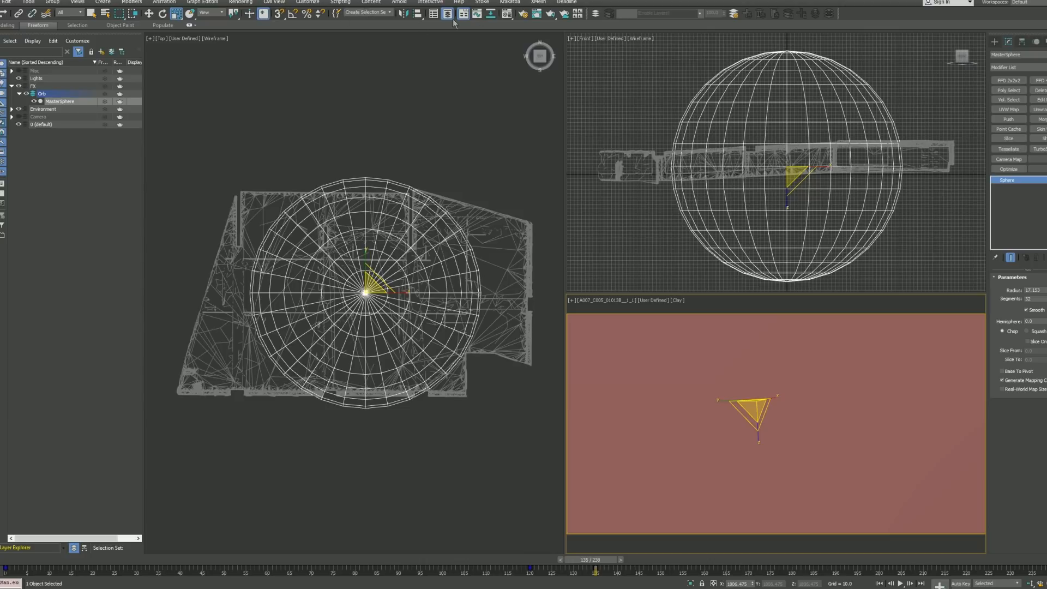
click(482, 21)
drag(303, 254, 424, 63)
right_click(690, 396)
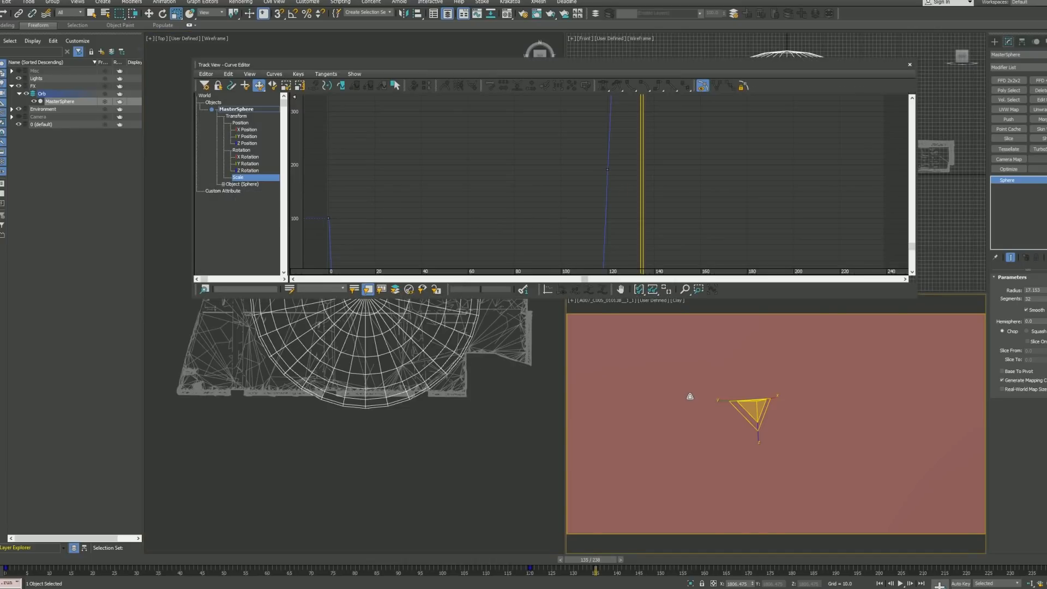
key(F3)
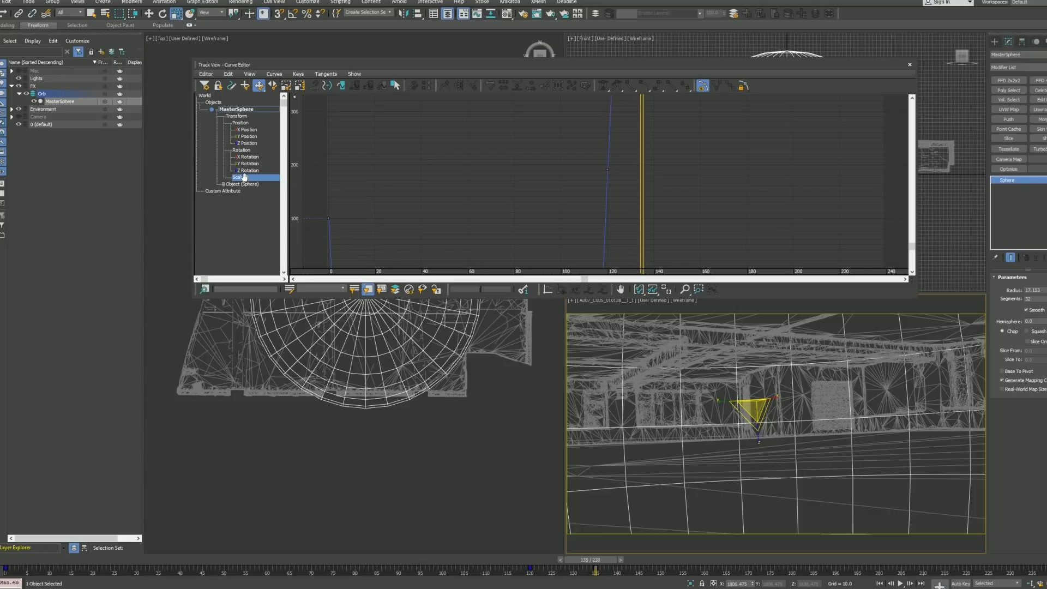
Step: Display the Scale track of MasterSphere's transform in the Curve Editor
click(246, 136)
click(244, 117)
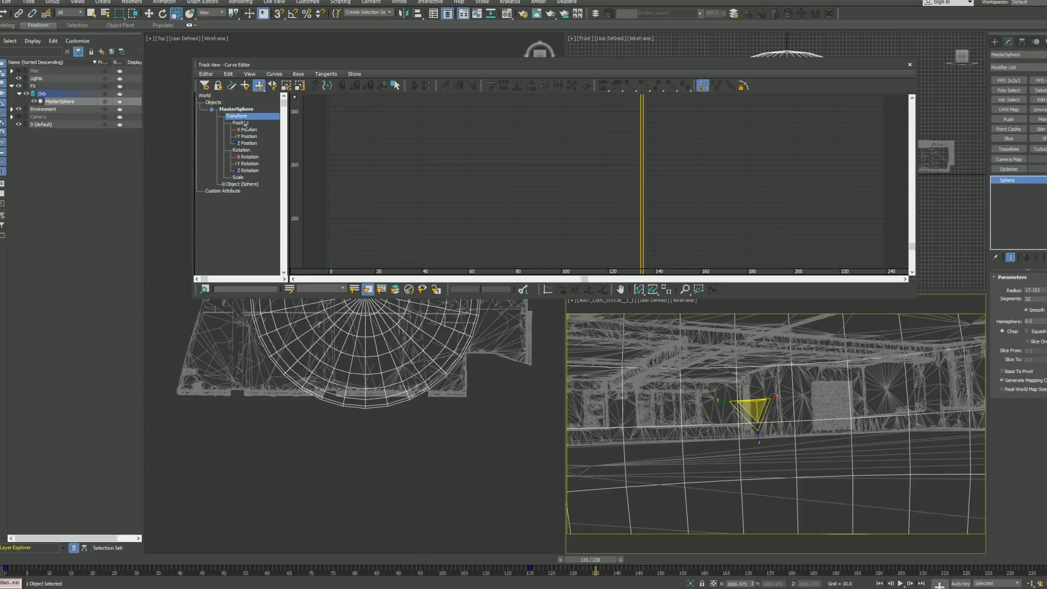
click(236, 177)
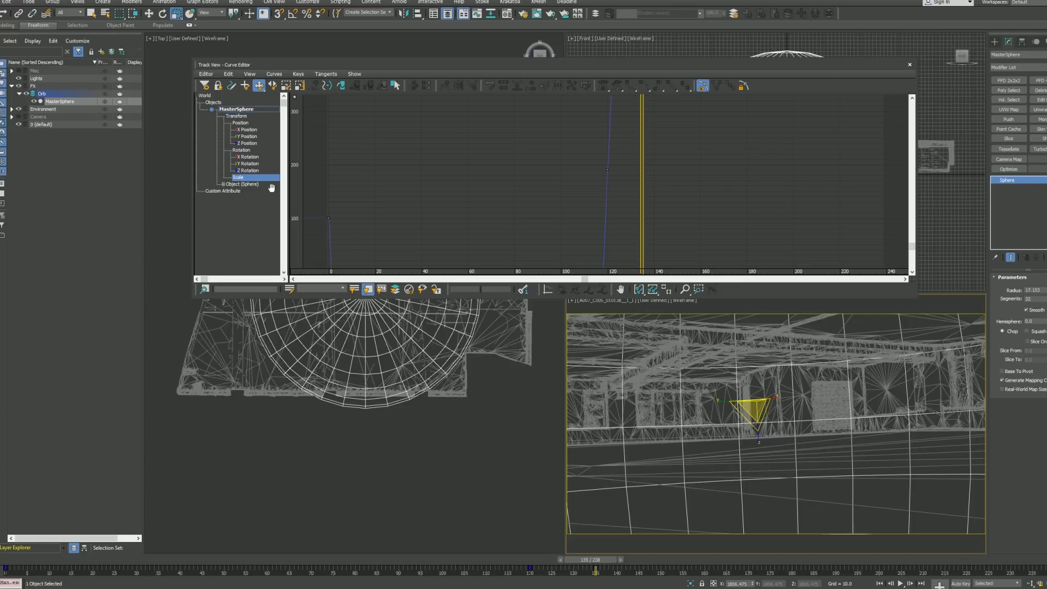
click(28, 3)
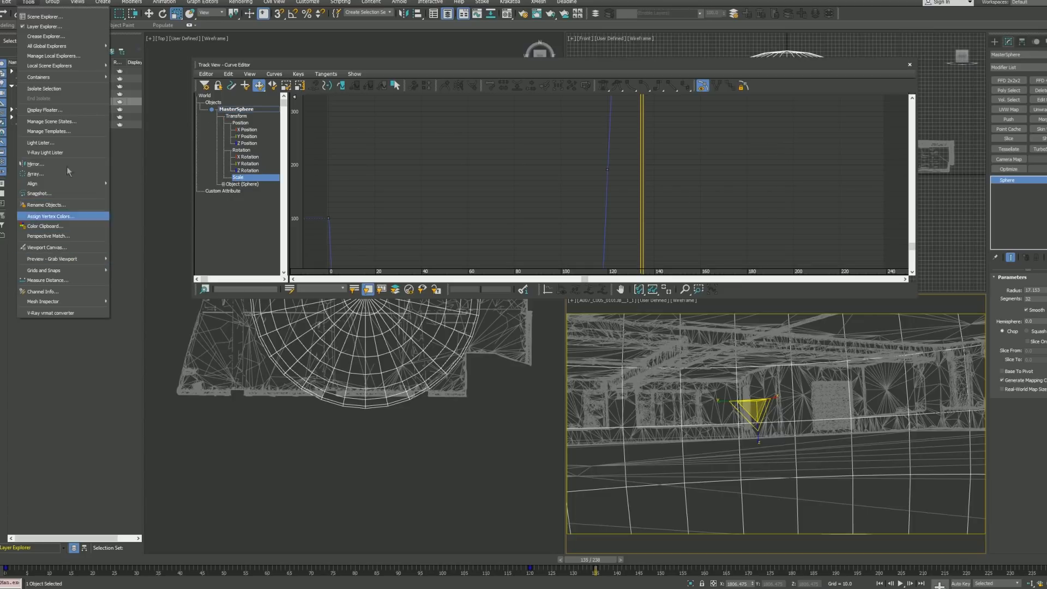
click(29, 2)
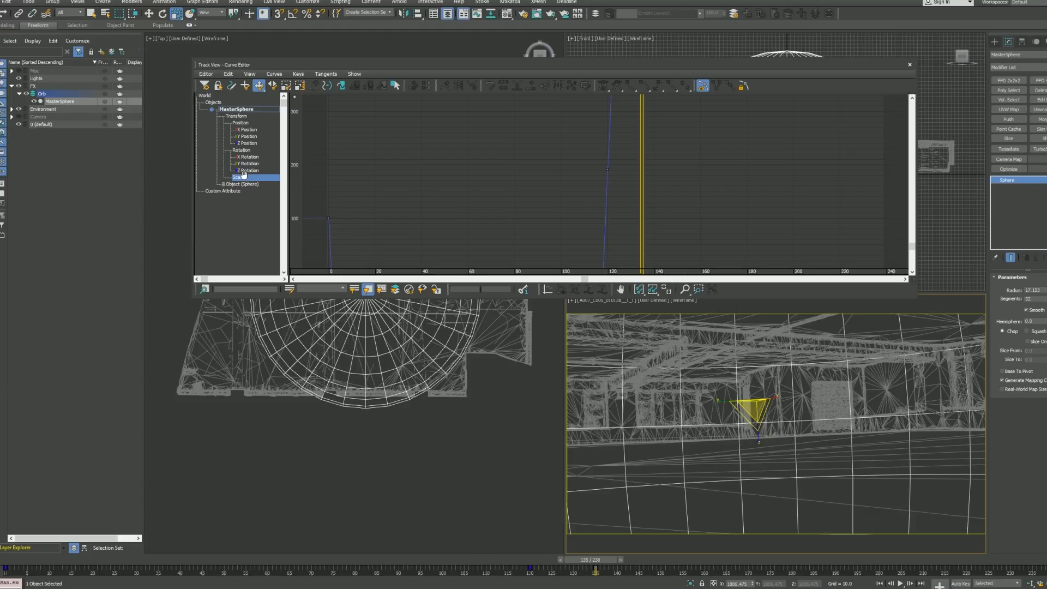
Step: Enlarge the Curve Editor window and fit the Scale curve's time and value ranges in it
middle_drag(411, 215, 418, 176)
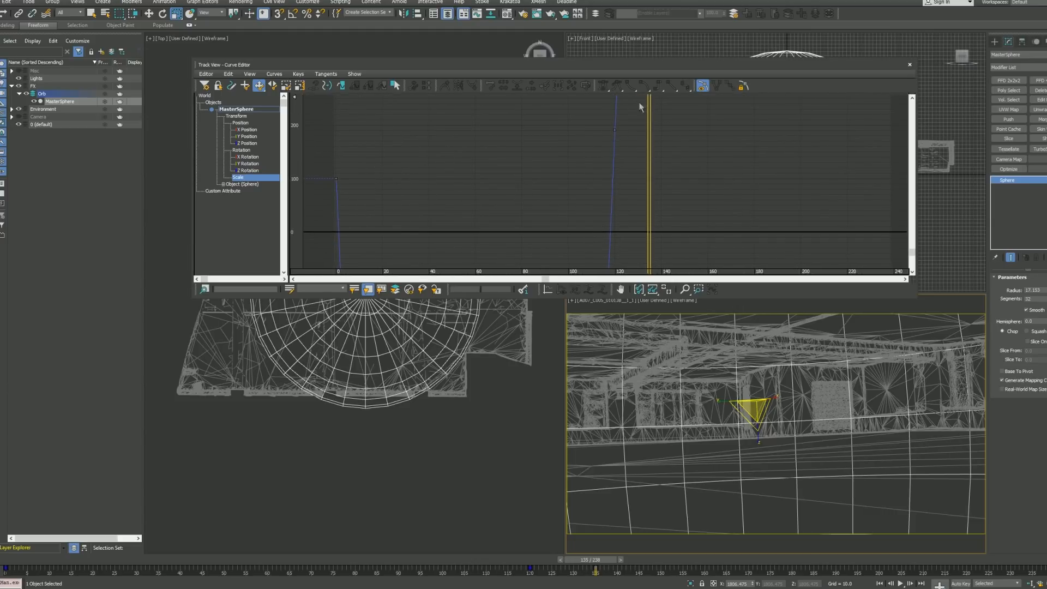
drag(615, 64, 583, 52)
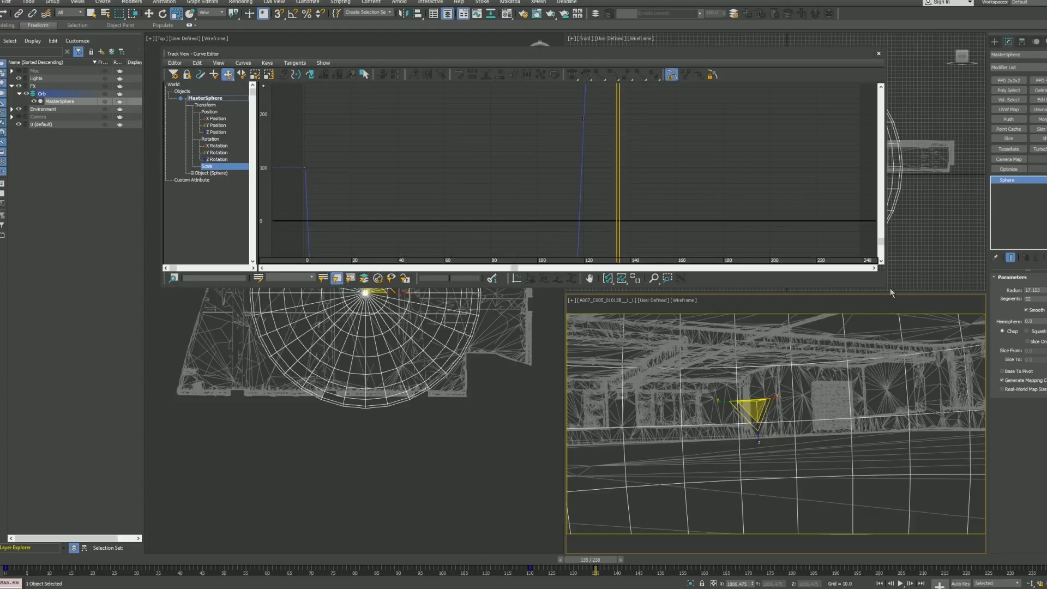
drag(887, 288, 967, 374)
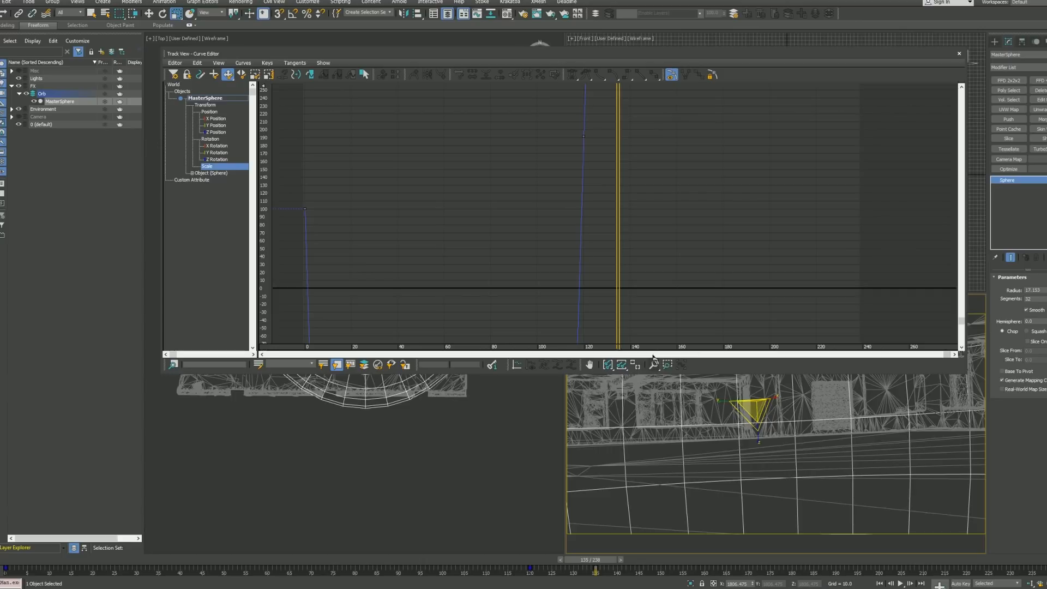
click(622, 364)
click(609, 365)
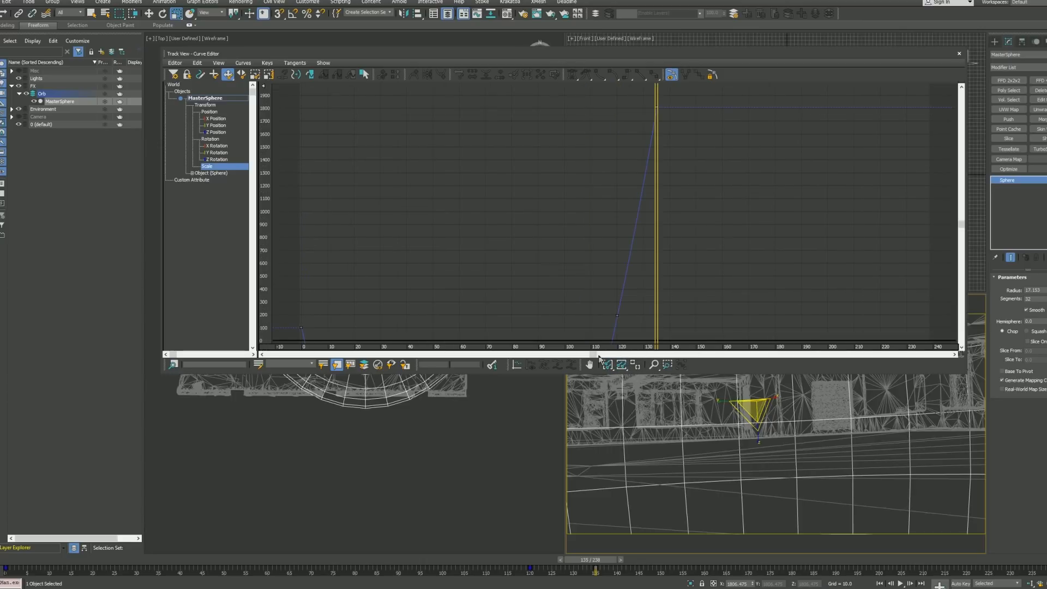
Step: Select the frame 135 key on MasterSphere's Scale curve
scroll(636, 301, up, 1)
middle_drag(626, 305, 692, 379)
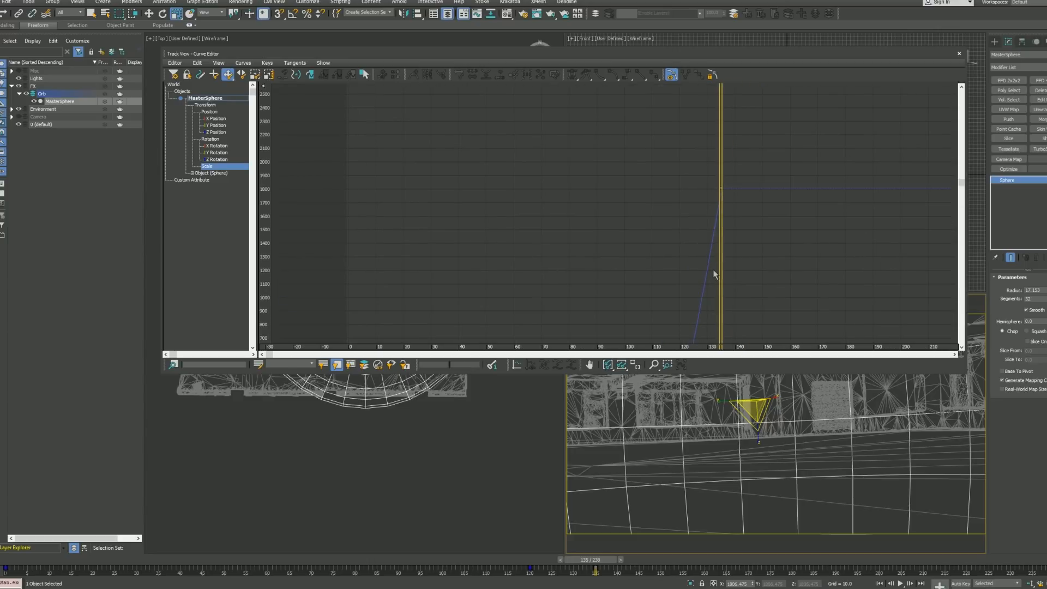
middle_drag(715, 274, 656, 208)
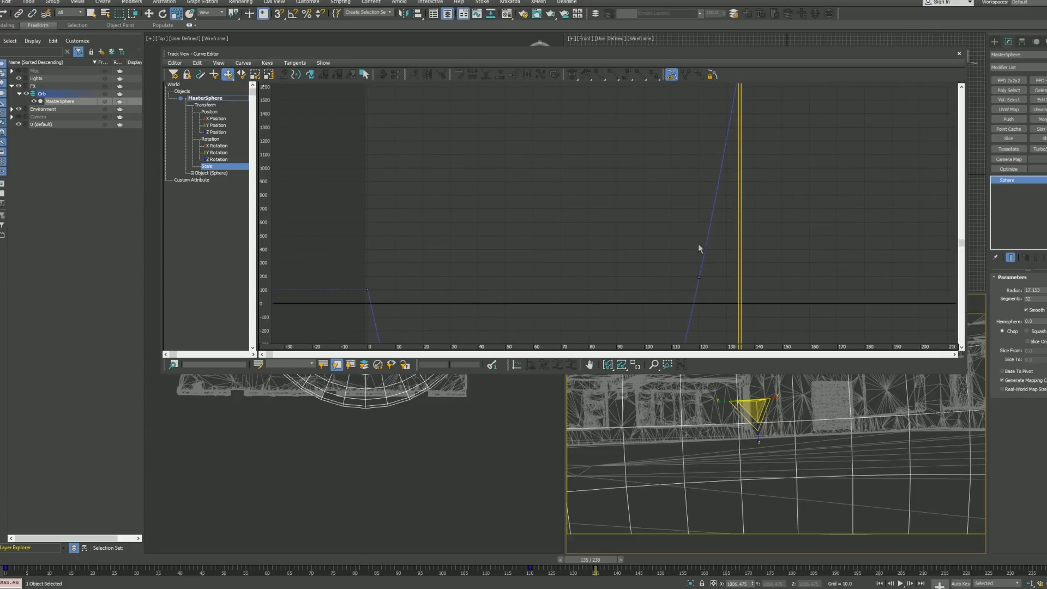
middle_drag(718, 169, 712, 222)
drag(708, 95, 761, 151)
middle_drag(714, 256, 744, 181)
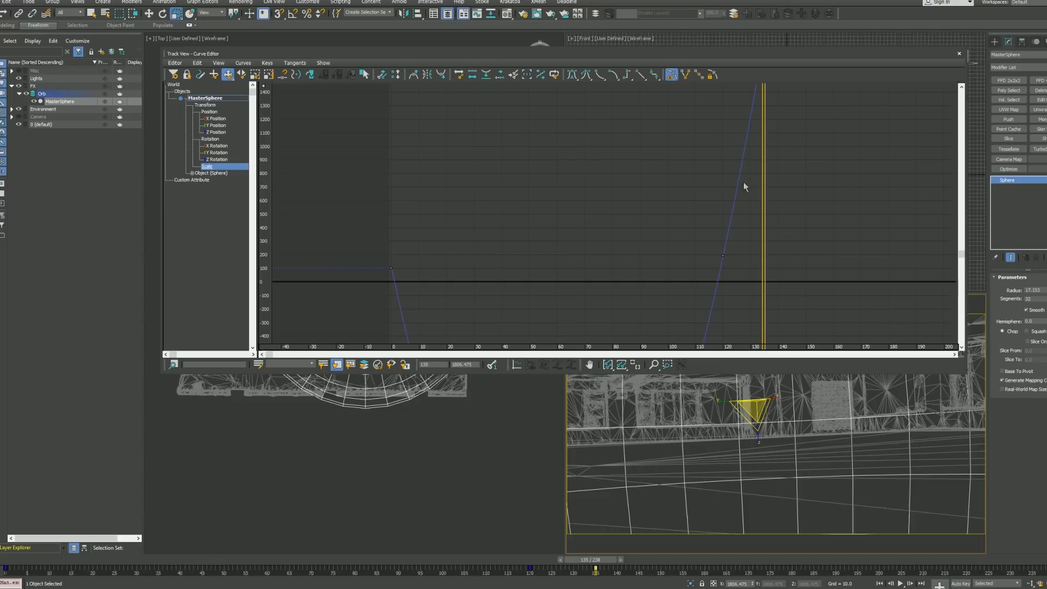
Step: Set the frame 0 and frame 120 keys on MasterSphere's Scale curve to linear tangents
key(Delete)
key(ctrl+z)
middle_drag(736, 162, 676, 144)
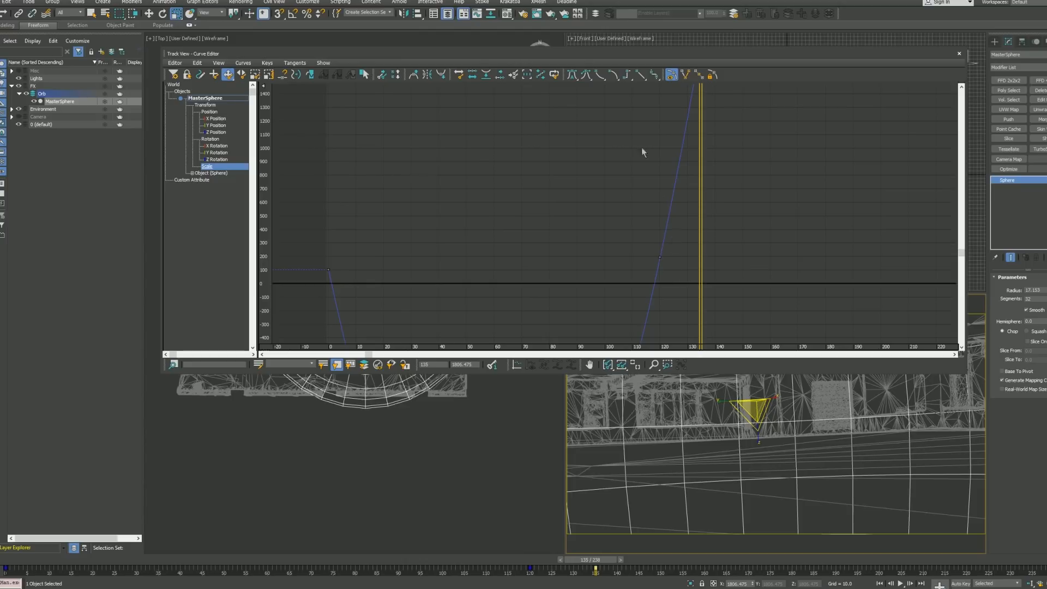
drag(302, 231, 713, 317)
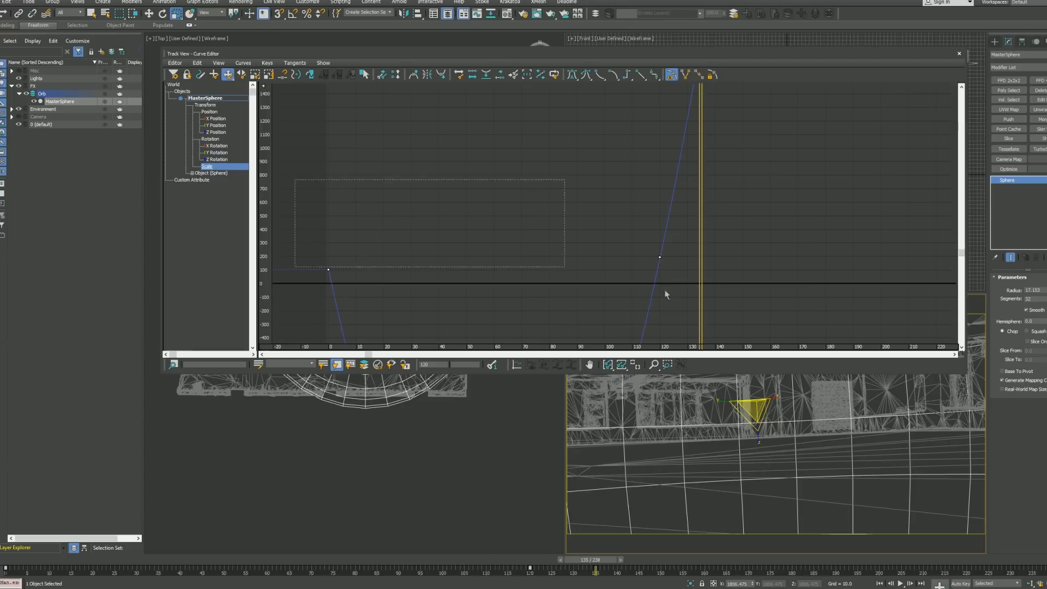
click(637, 78)
middle_drag(665, 212, 583, 263)
middle_drag(612, 122, 610, 137)
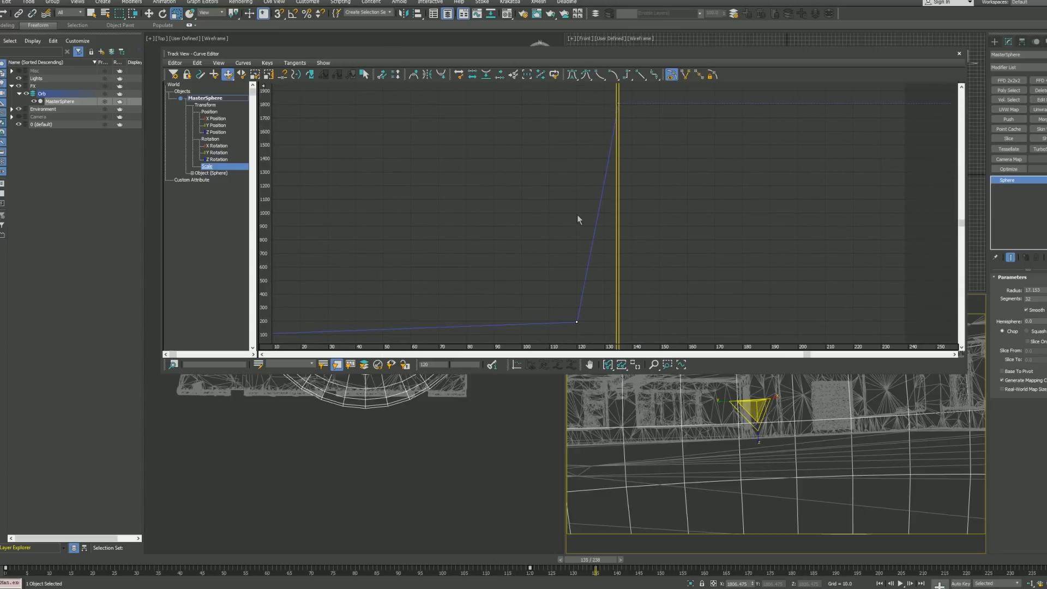
Step: Add a key at frame 127 with a value of about 1320 on the Scale curve's steep rise
drag(615, 200, 601, 201)
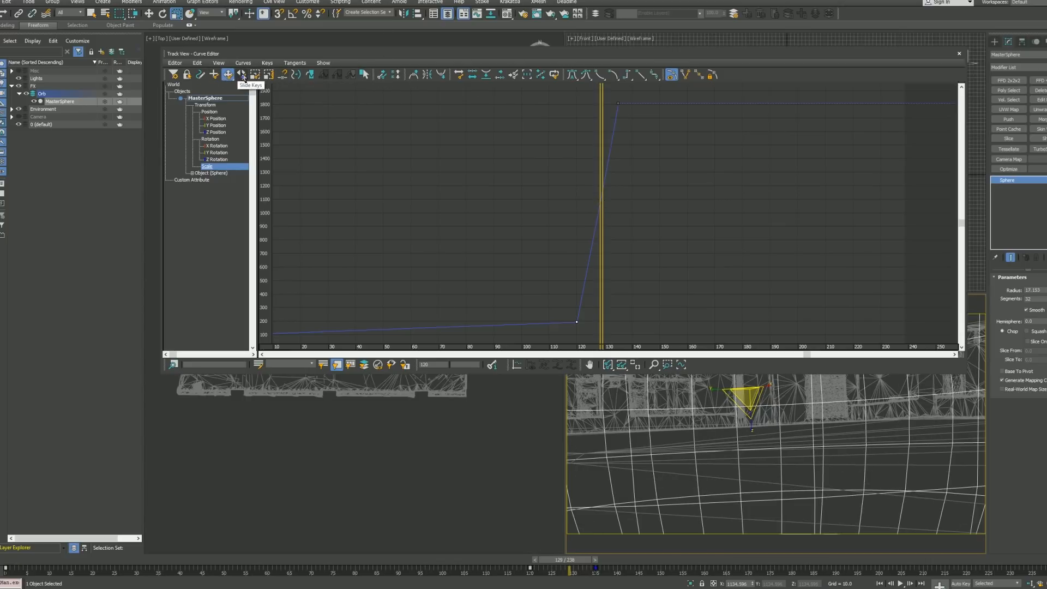
click(214, 75)
mouse_move(603, 189)
mouse_down()
mouse_move(594, 171)
mouse_move(595, 181)
mouse_up()
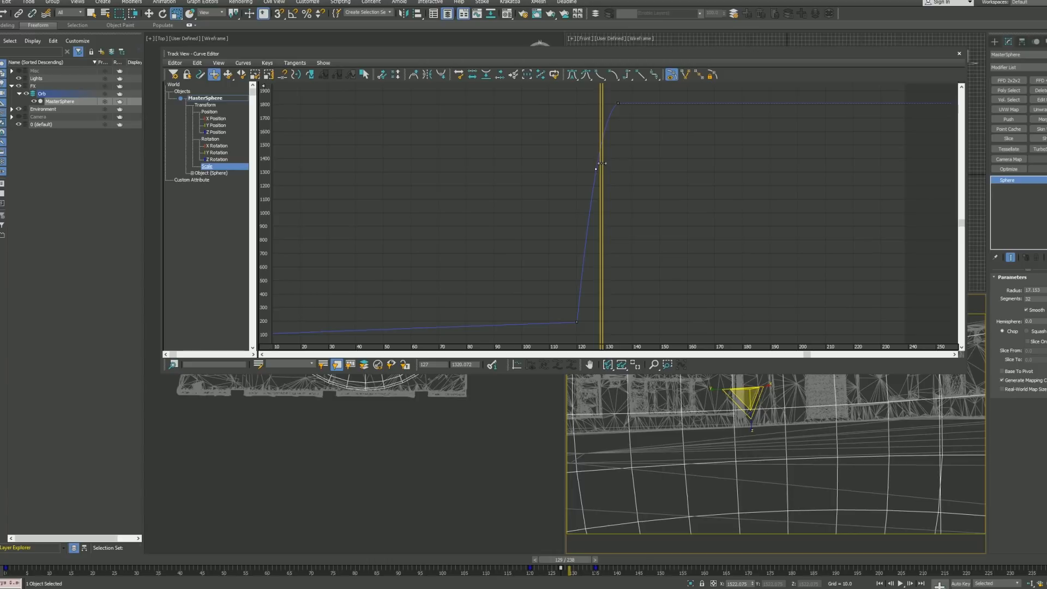
Step: Change the frame 120 key's outgoing tangent type so the steep rise starts gradually
right_click(575, 322)
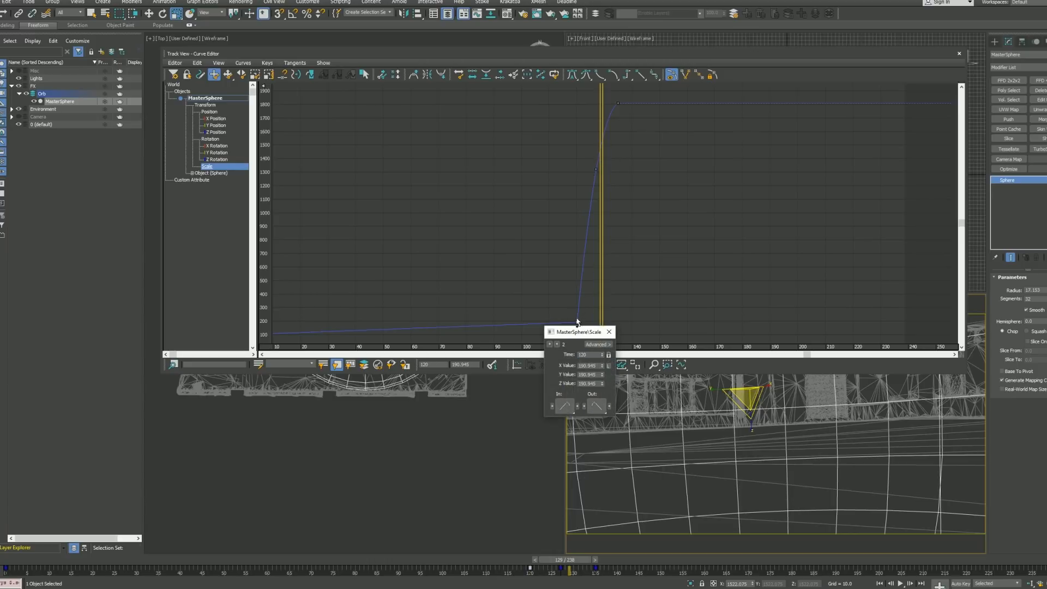
drag(597, 406, 598, 492)
drag(574, 331, 608, 396)
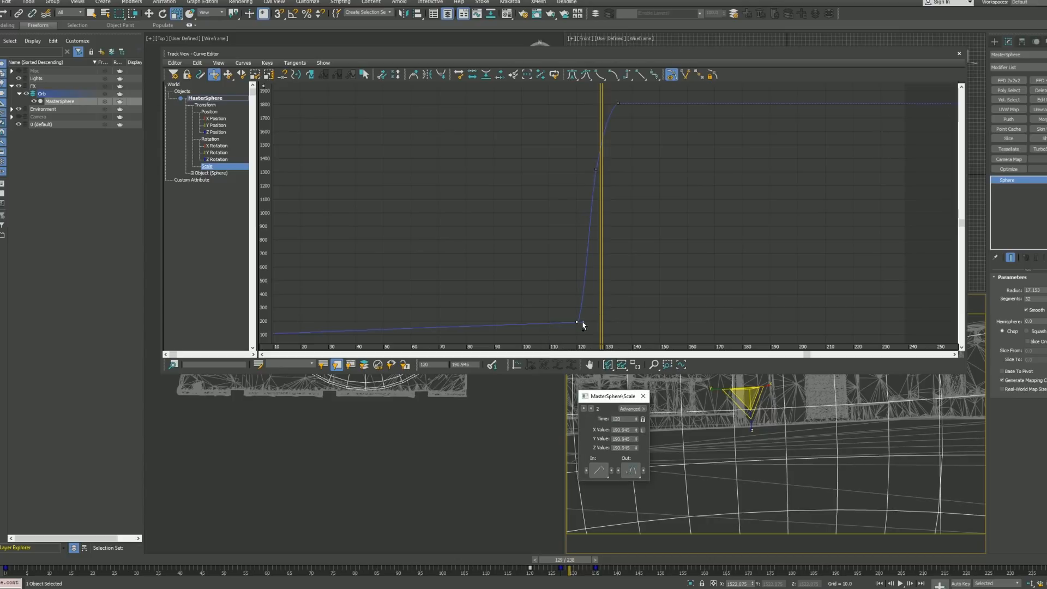
right_click(588, 318)
click(596, 334)
drag(577, 322, 579, 332)
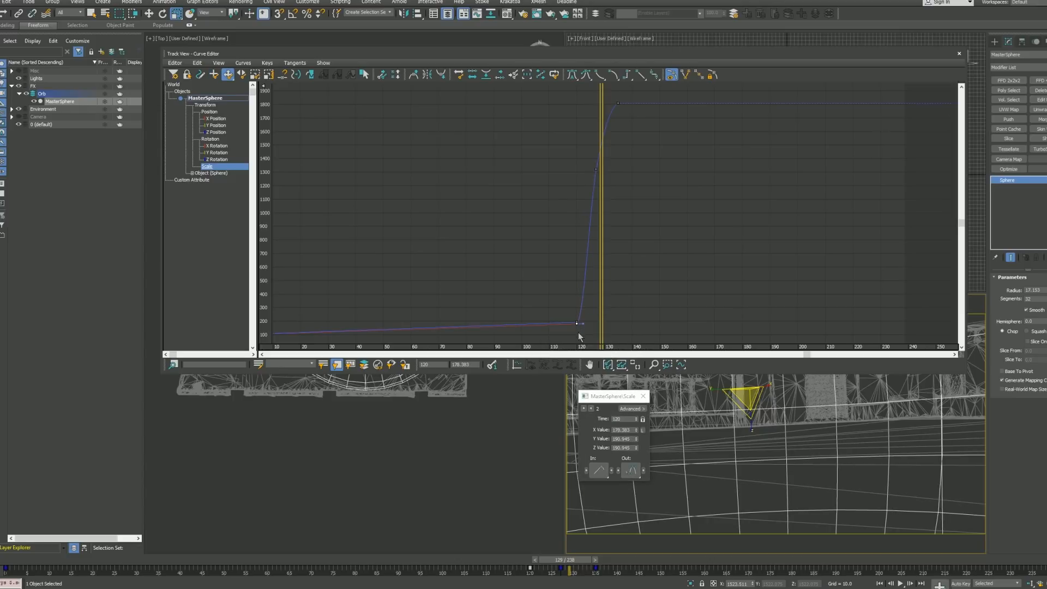
click(594, 326)
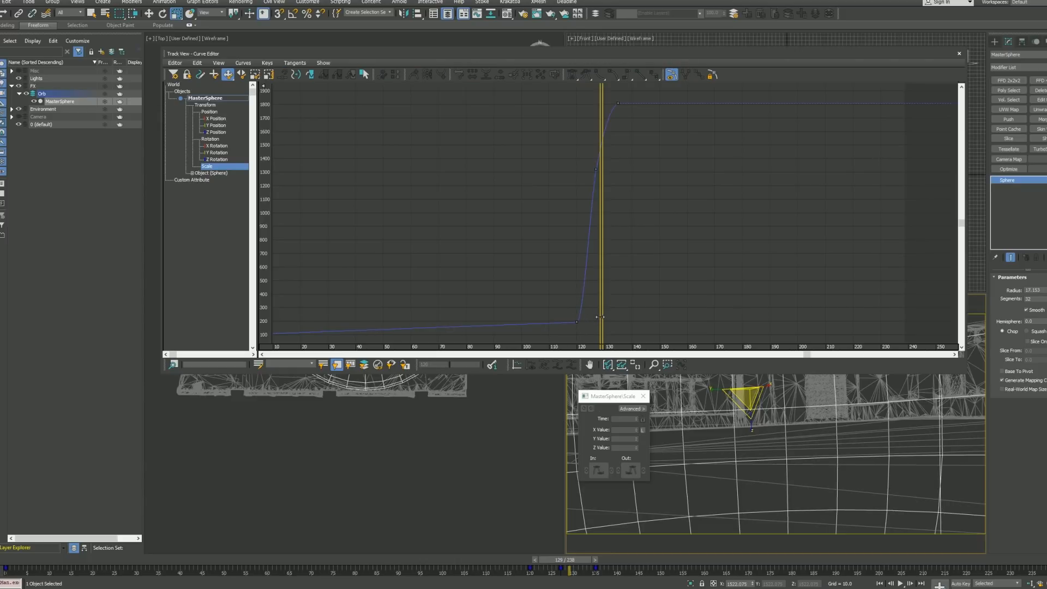
Step: Add Scale keys at frame 113 and about frame 122, on either side of the frame 120 key
drag(602, 296, 537, 313)
click(214, 75)
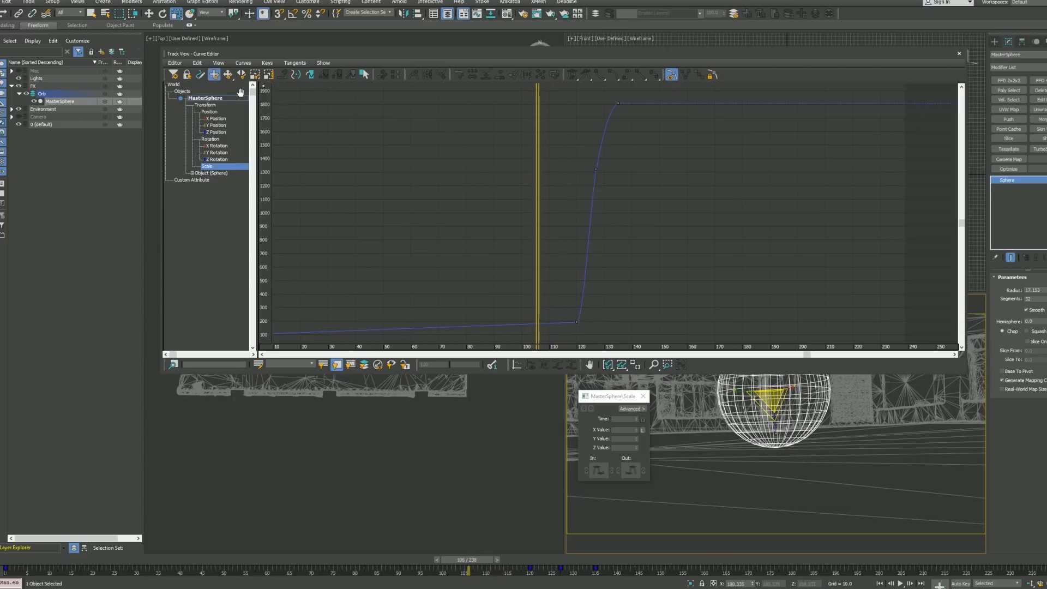
click(562, 323)
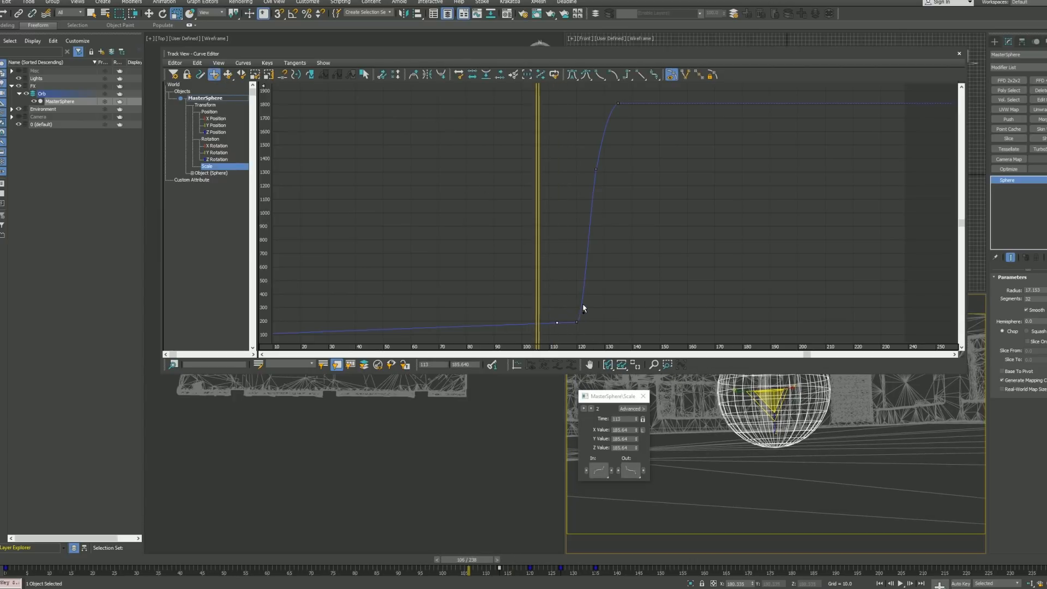
right_click(608, 322)
right_click(569, 312)
click(581, 317)
click(581, 322)
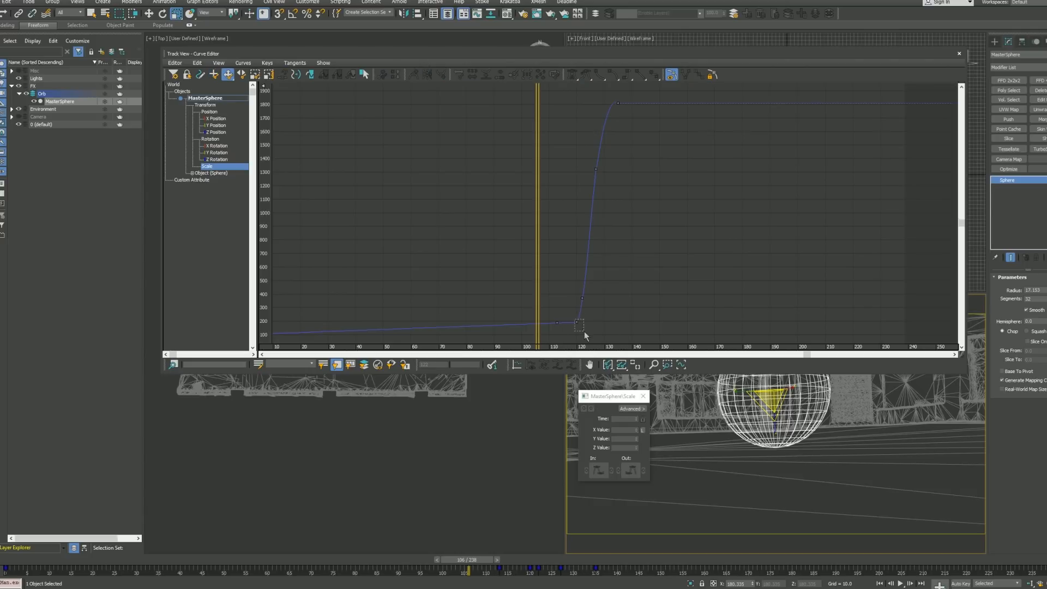
Step: Raise the frame 120 key on the Scale curve to about 250 and give it linear tangents
drag(585, 332, 577, 322)
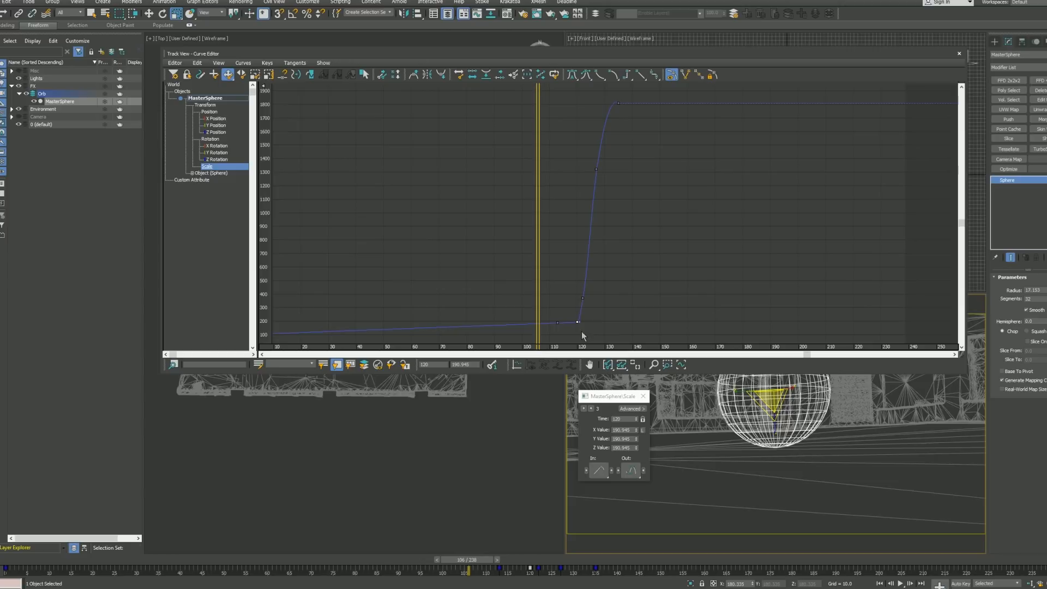
middle_drag(586, 326, 583, 295)
drag(579, 290, 578, 285)
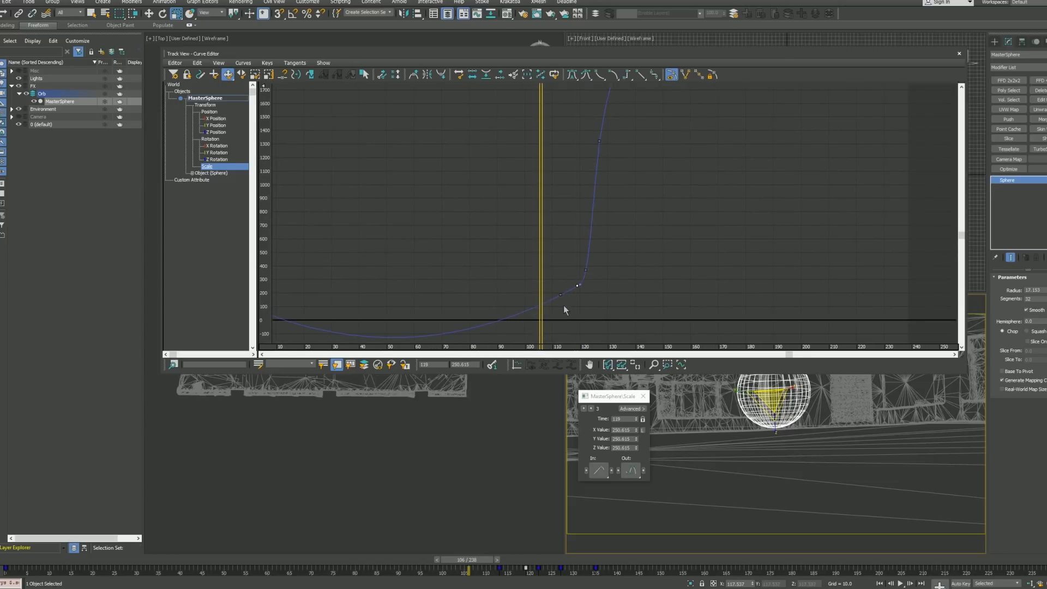
click(641, 75)
click(533, 342)
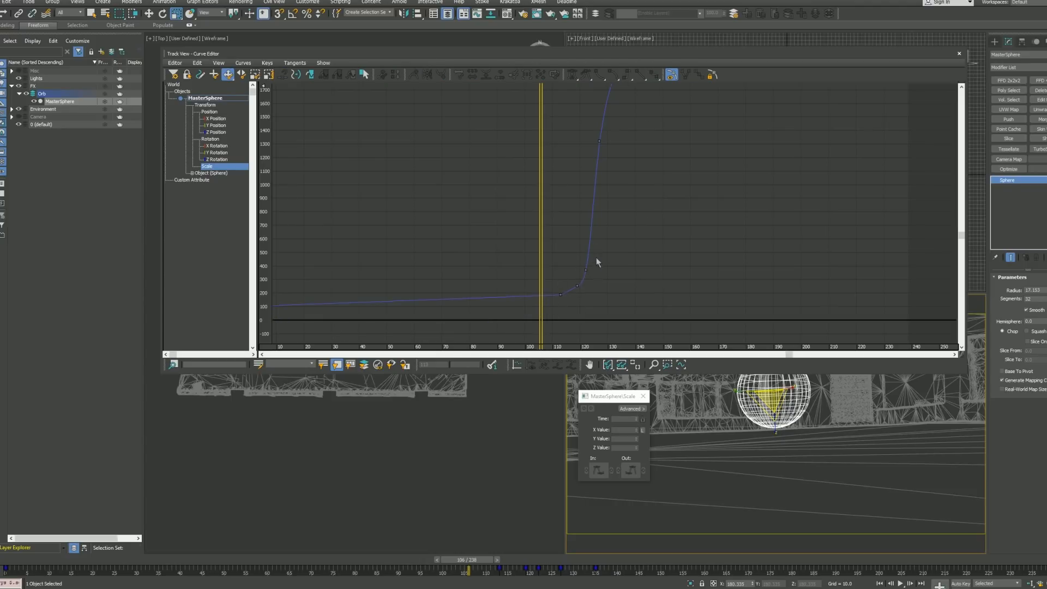
Step: Give the frame 135 key linear tangents and set the Scale curve's out-of-range type to Relative Repeat
middle_drag(611, 224, 608, 232)
drag(544, 289, 695, 273)
middle_drag(660, 114, 632, 218)
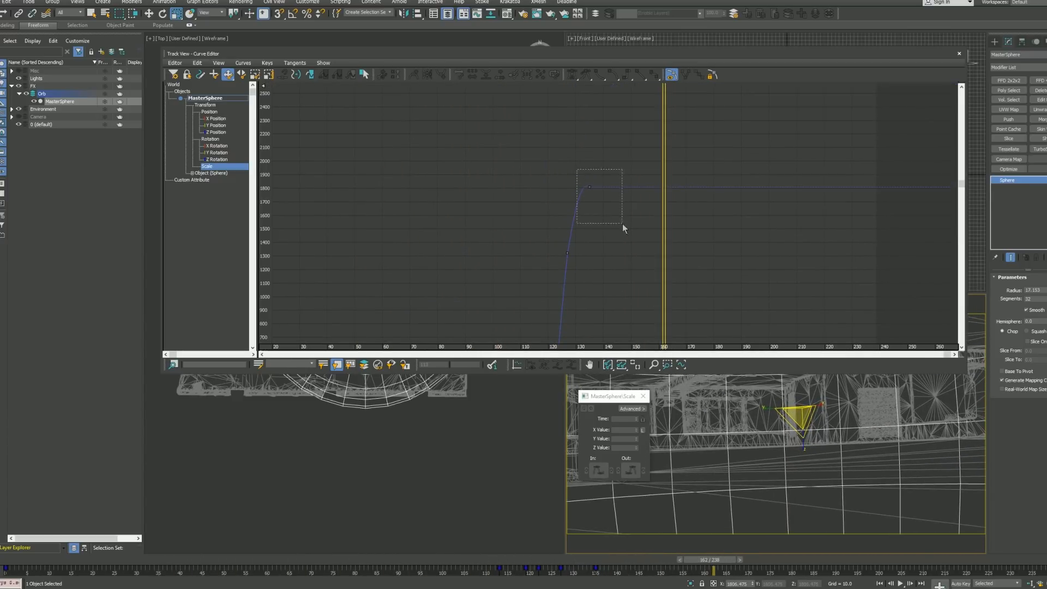
drag(623, 224, 623, 224)
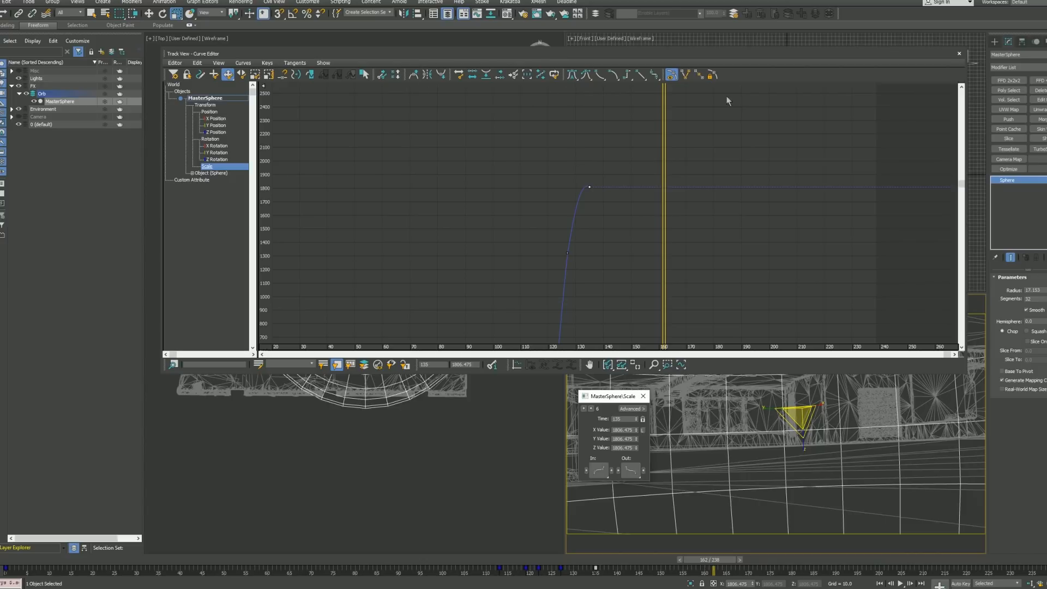
click(642, 75)
click(312, 74)
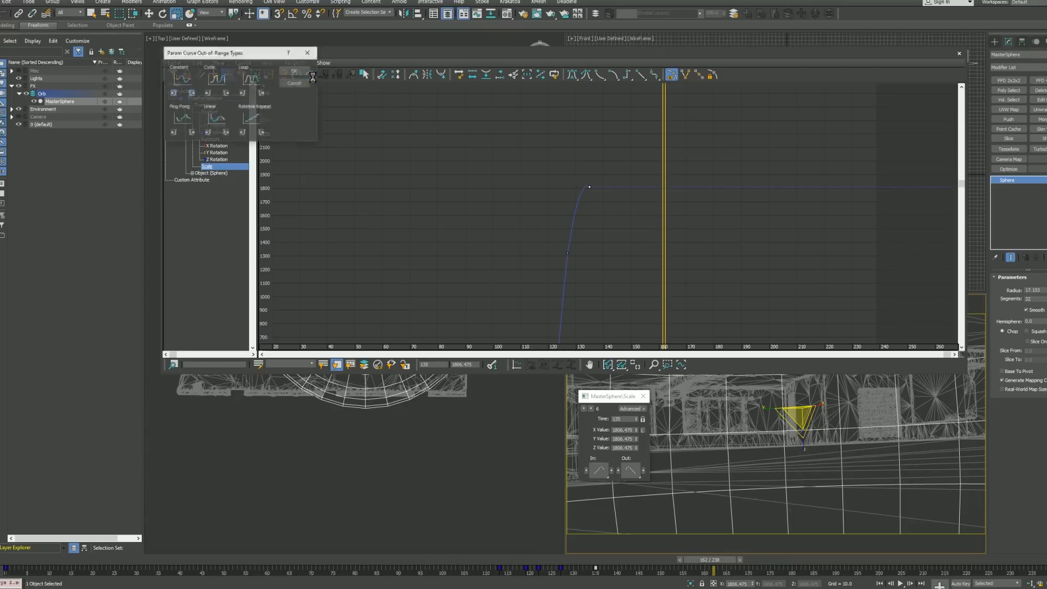
click(294, 71)
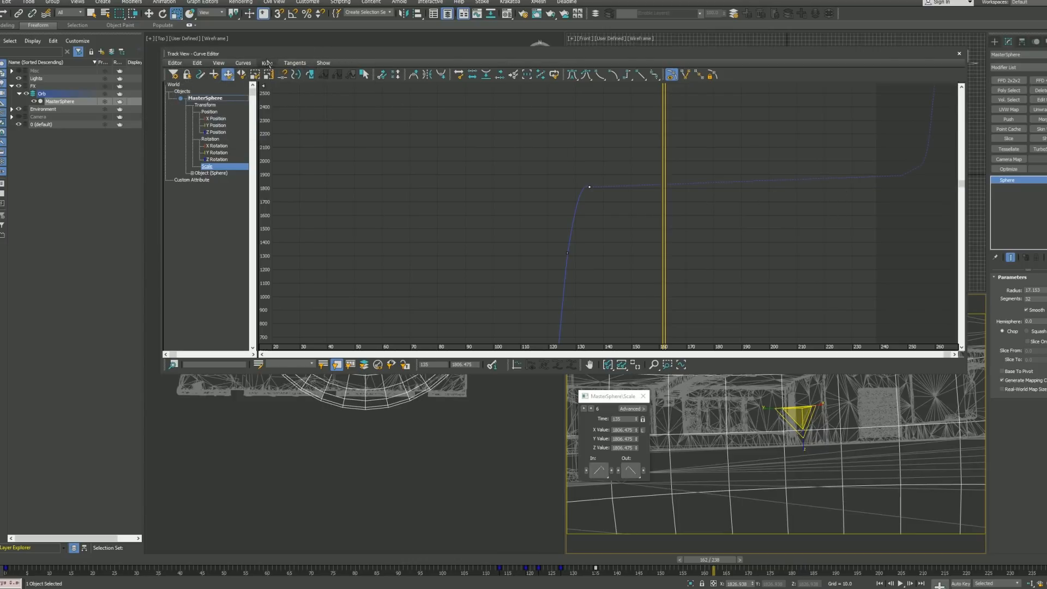
Step: Add a key at frame 242 near the end of the Scale curve and set its tangents to linear
click(214, 76)
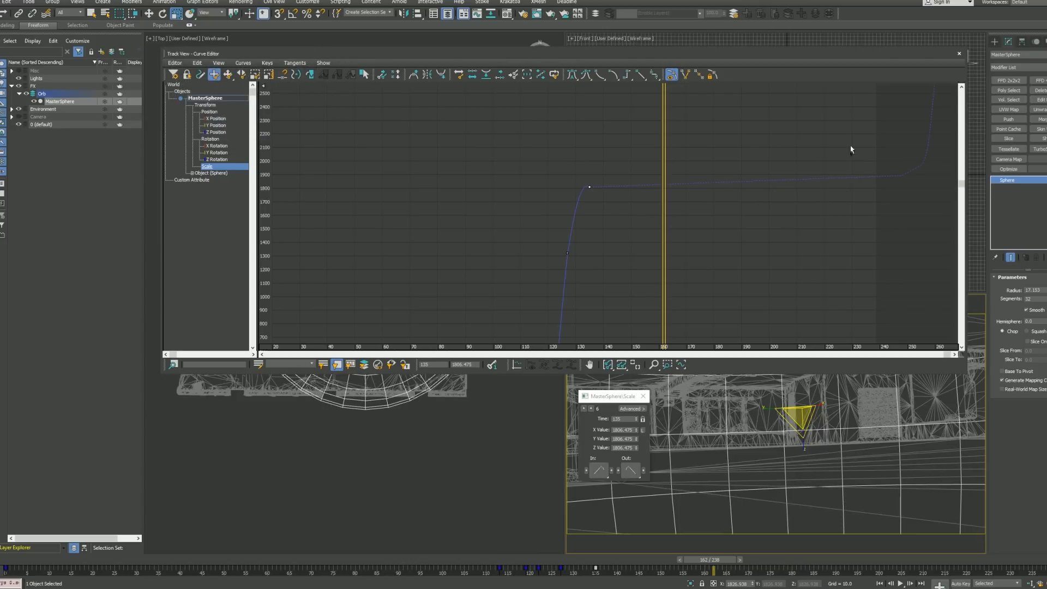
click(886, 187)
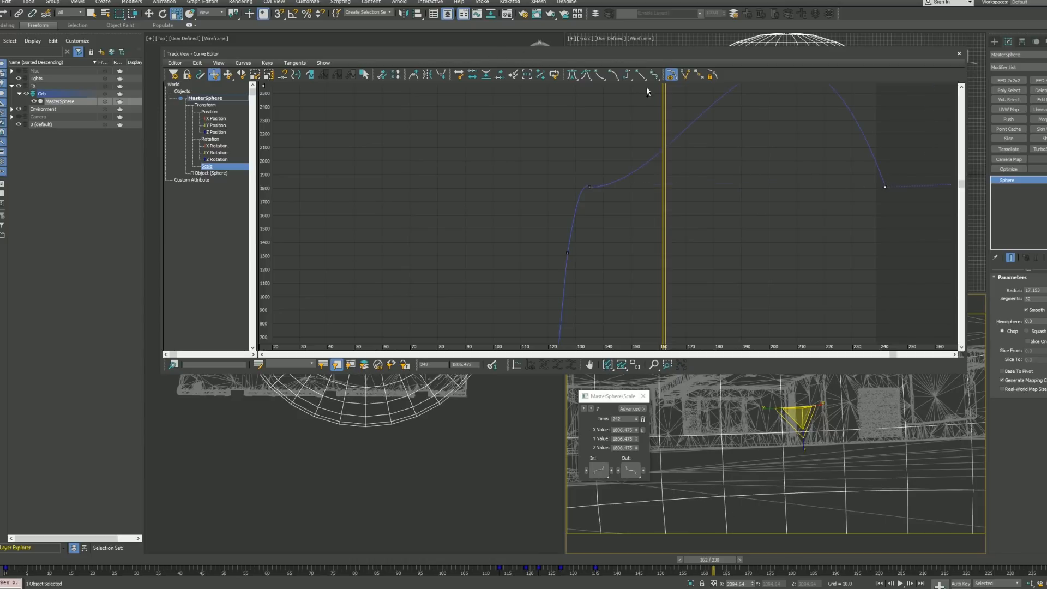
click(641, 75)
right_click(778, 162)
click(785, 168)
Step: Move the last Scale key up to about 4366 at frame 238
middle_drag(824, 181, 770, 249)
drag(818, 255, 725, 68)
click(580, 377)
drag(606, 221, 682, 248)
right_click(701, 210)
drag(723, 193, 720, 147)
Step: Smooth the tangents of the frame 127 and 135 keys, raise the last key further at frame 240, and close the Curve Editor
drag(606, 285, 643, 243)
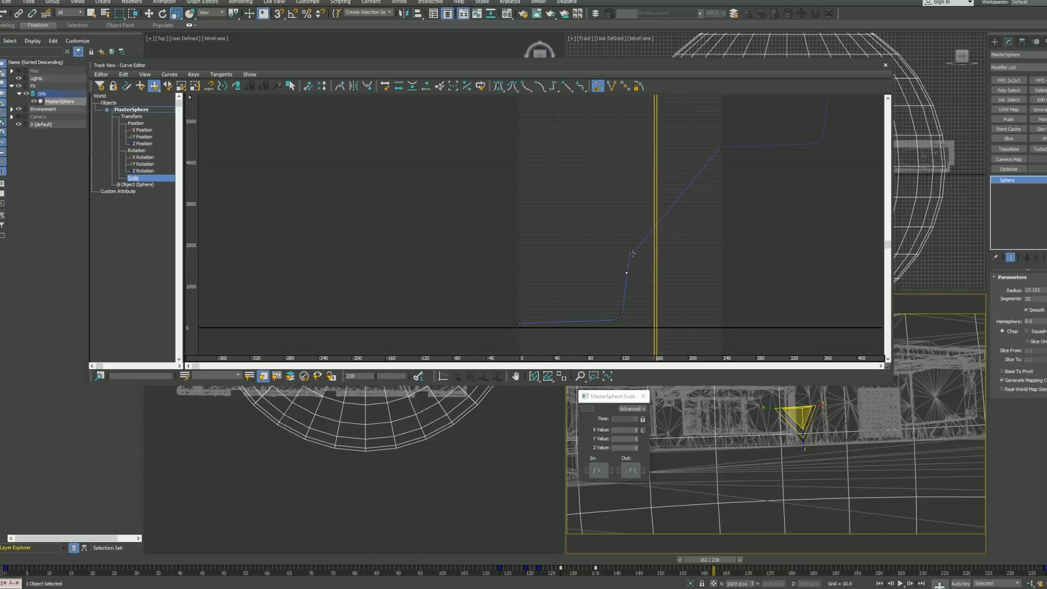
drag(601, 477, 632, 471)
click(720, 147)
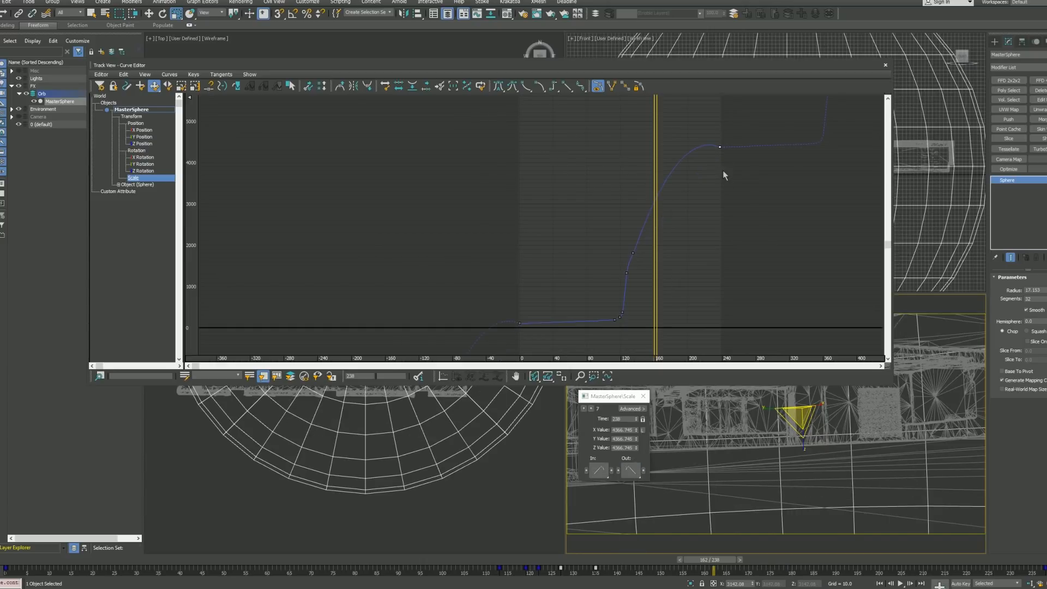
drag(721, 147, 723, 83)
mouse_move(692, 159)
middle_down()
mouse_move(689, 215)
mouse_move(697, 140)
middle_up()
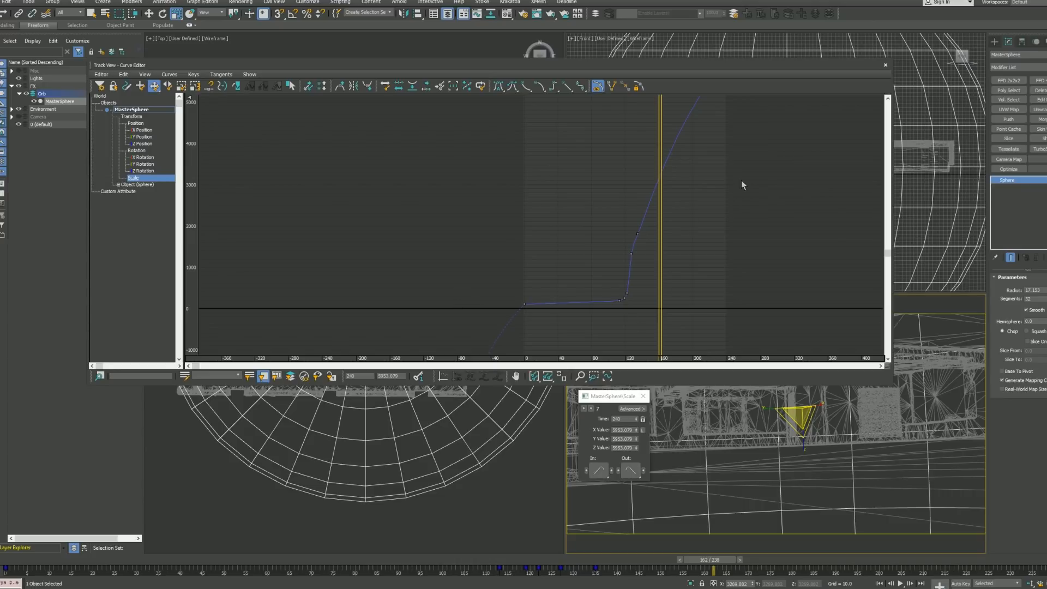
click(886, 66)
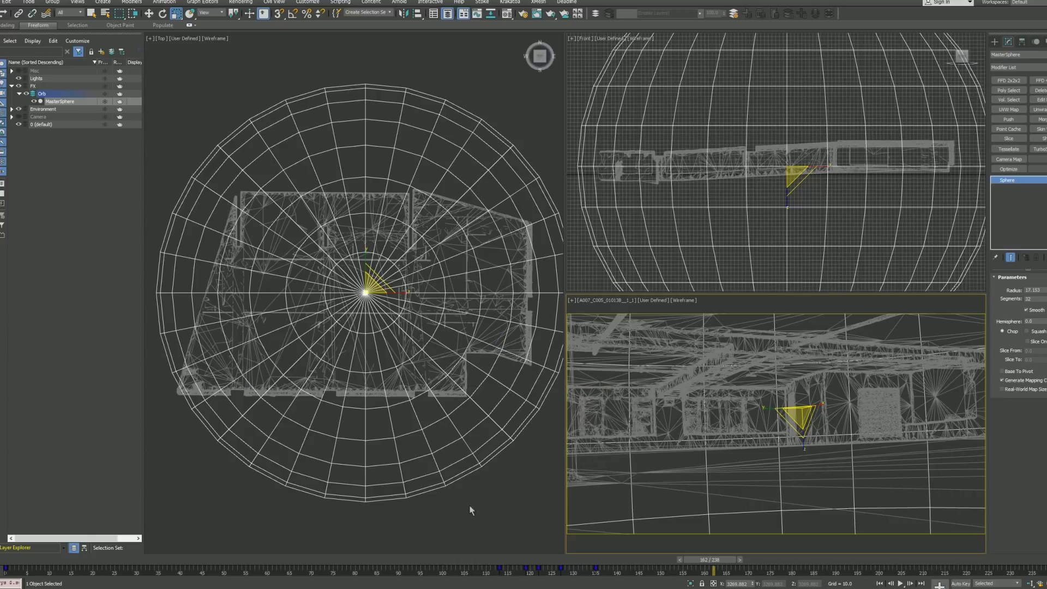
Step: Deselect the sphere and review its scale animation from the first frame in the viewports
click(469, 509)
right_click(754, 447)
key(Home)
key(slash)
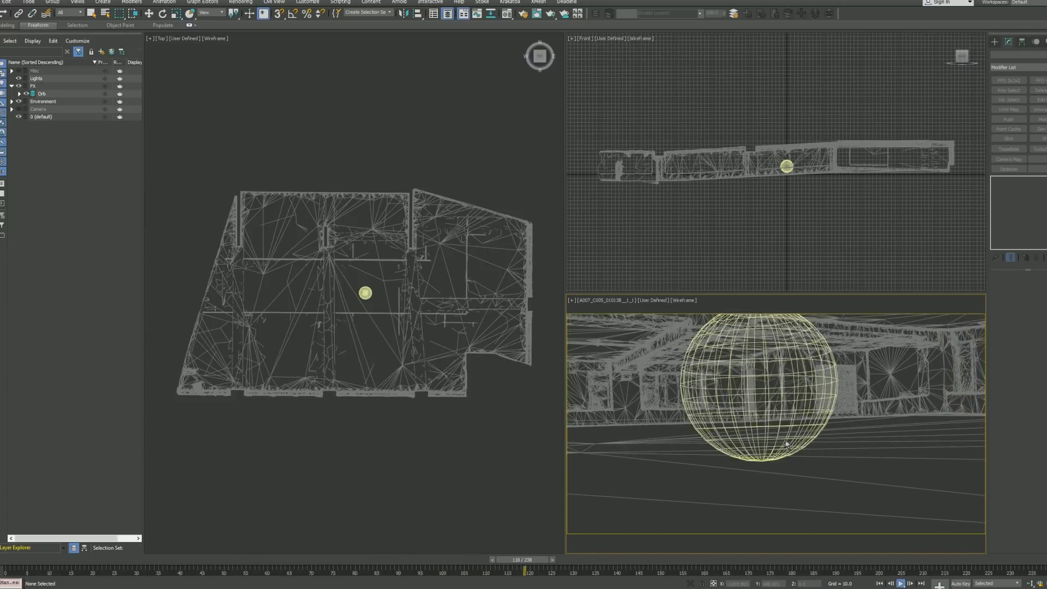
key(slash)
drag(613, 566, 743, 577)
key(slash)
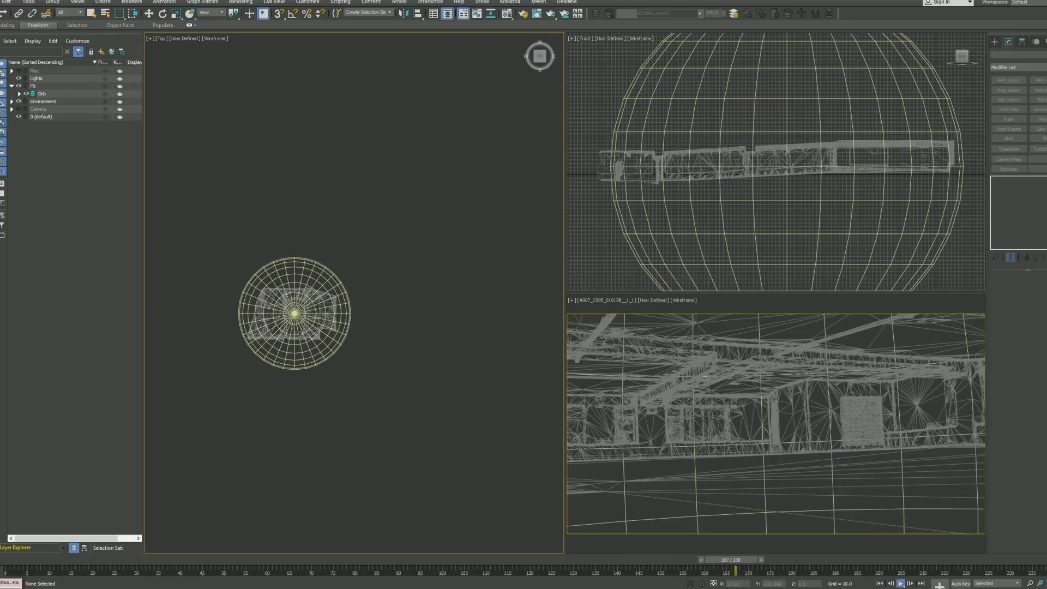
drag(390, 558, 632, 570)
key(r)
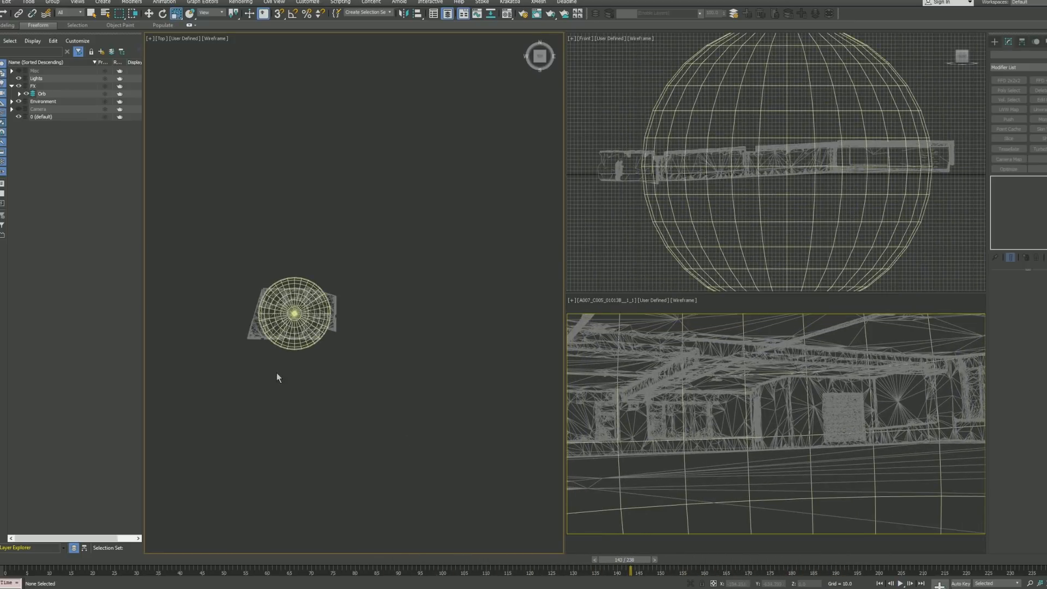
Step: Replay the camera view from the first frame and examine the orb's growth around the blast frames
drag(480, 559, 434, 560)
key(Home)
click(659, 390)
key(/)
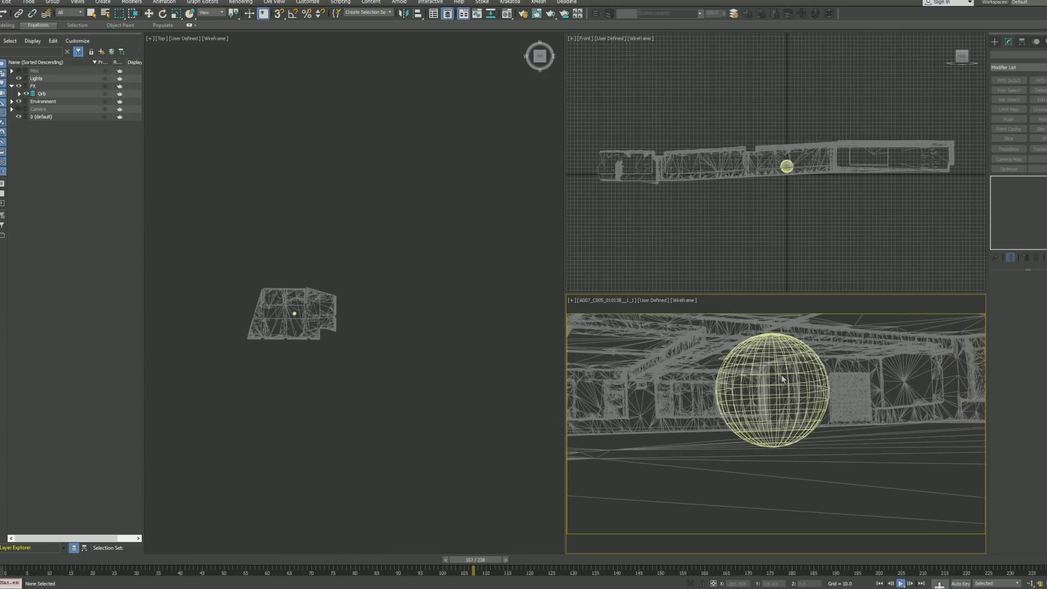
key(.)
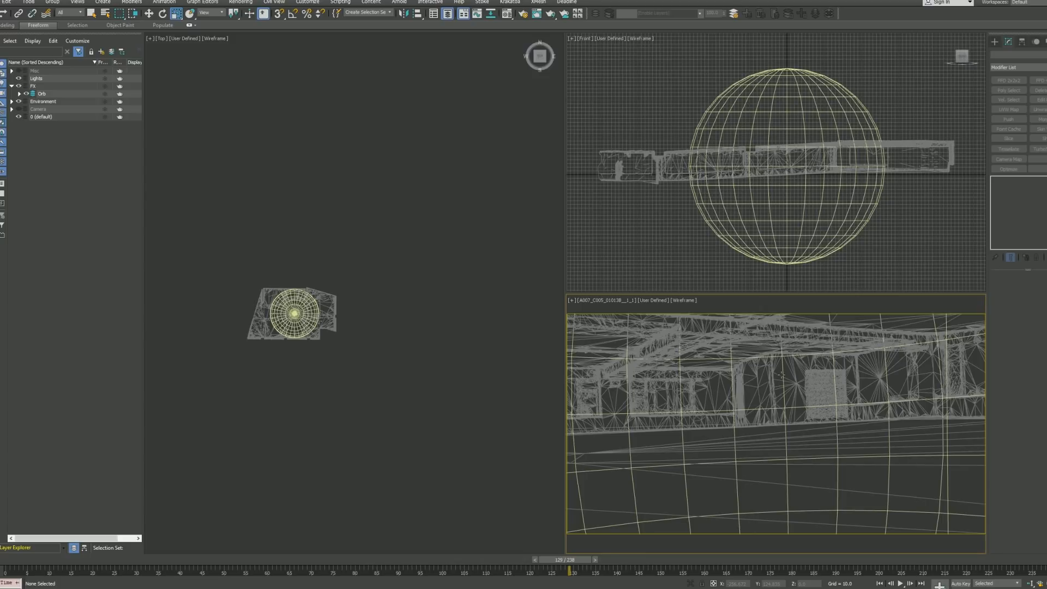
key(/)
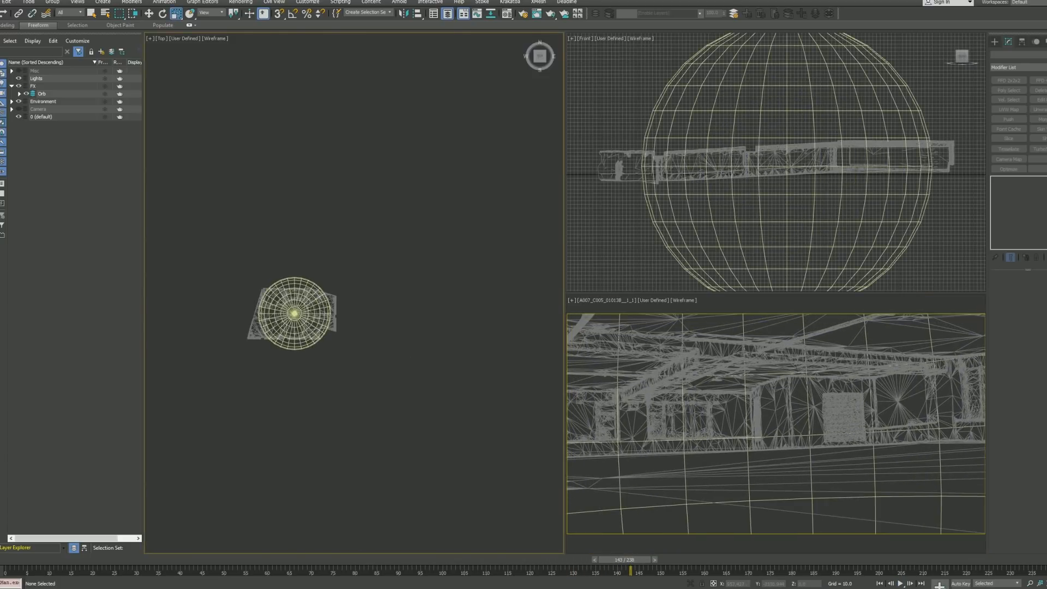
click(428, 556)
key(/)
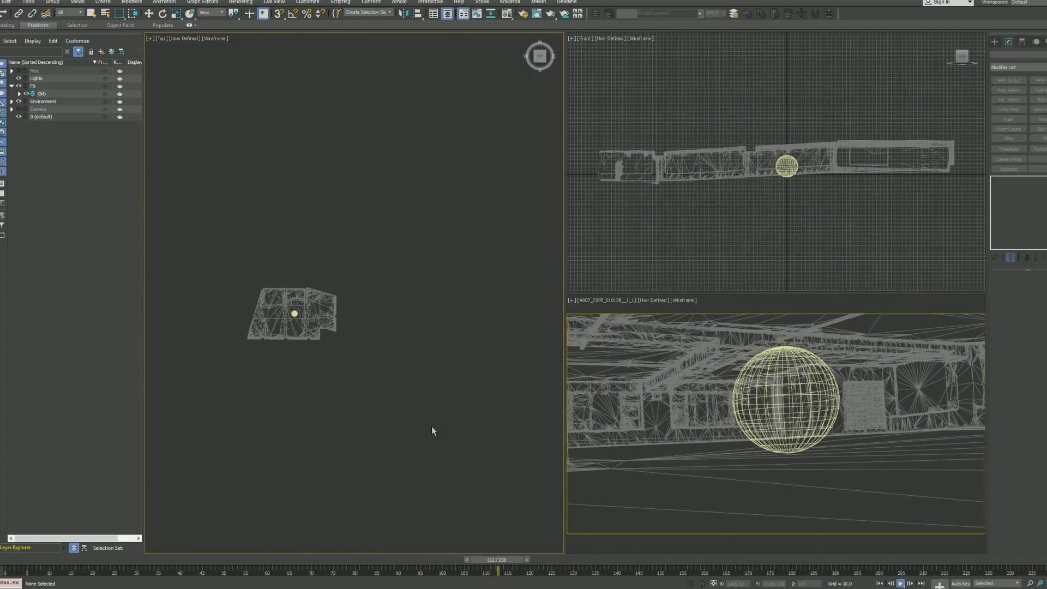
Step: Select MasterSphere, reopen its Scale track in the Curve Editor and fit the curve in the window
click(303, 314)
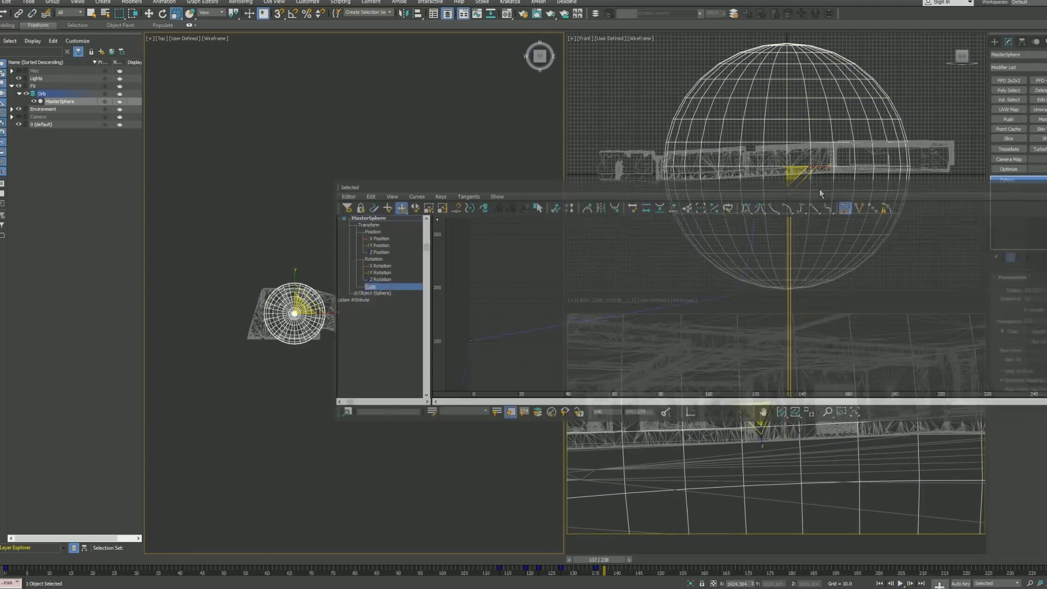
middle_drag(760, 268, 743, 288)
click(782, 414)
click(828, 412)
drag(842, 318, 842, 321)
right_click(830, 319)
Step: Select the Scale keys from frame 113 onward and examine the curve around the steep rise
drag(739, 228, 863, 390)
middle_drag(831, 286, 781, 332)
middle_drag(804, 225, 745, 352)
scroll(794, 280, up, 1)
middle_drag(851, 230, 749, 376)
scroll(793, 280, up, 1)
middle_drag(759, 339, 771, 197)
middle_drag(667, 379, 810, 219)
middle_drag(724, 314, 739, 217)
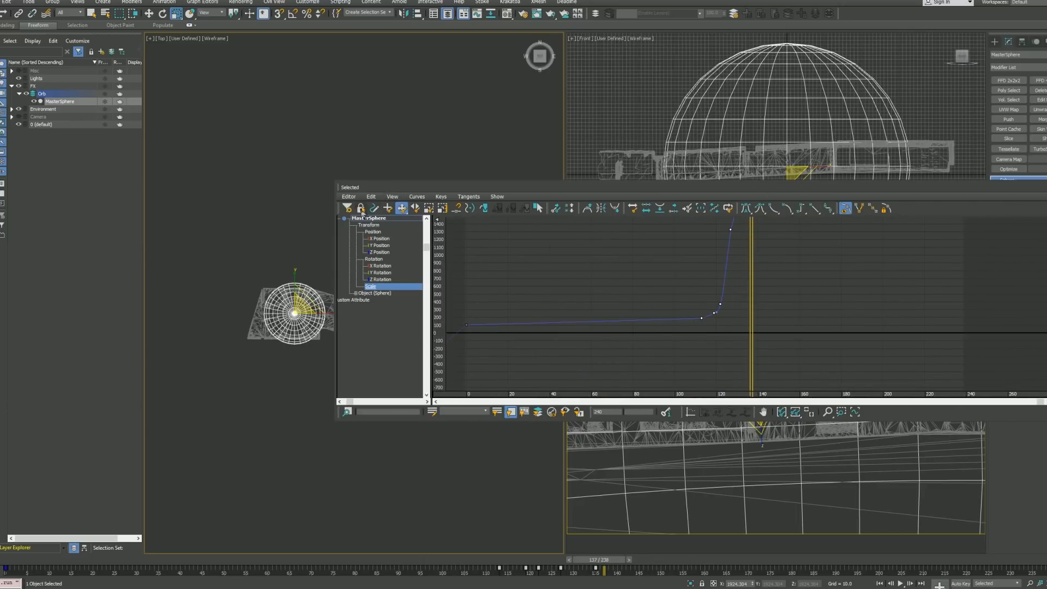
Step: Move the selected Scale keys vertically upward in the Curve Editor, bringing the frame 135 key to about 2997
drag(402, 208, 402, 246)
middle_drag(736, 298, 716, 335)
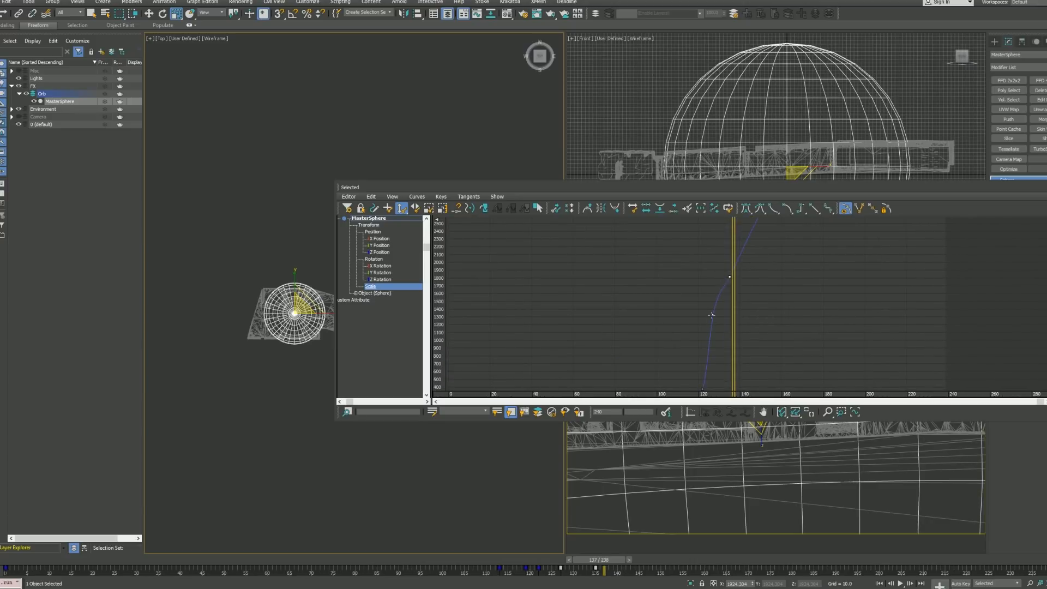
drag(712, 316, 733, 247)
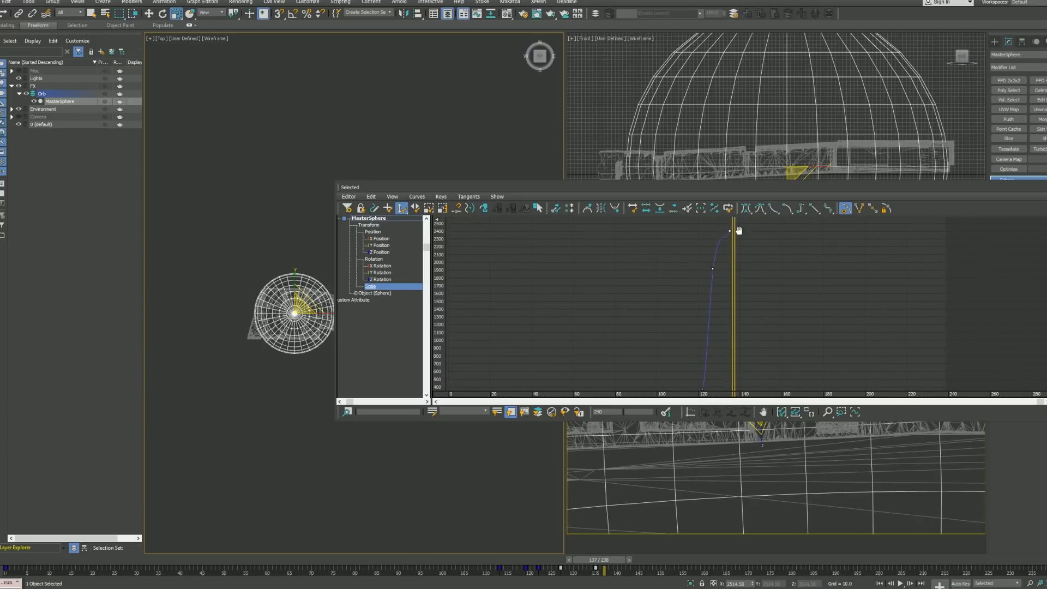
click(733, 247)
drag(734, 248, 732, 287)
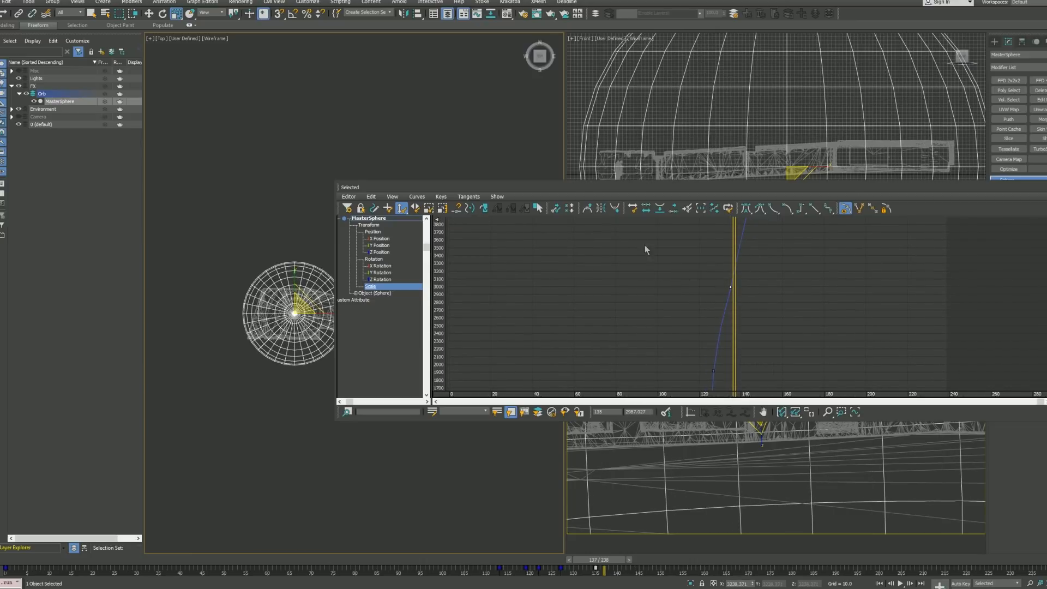
Step: Try different tangent types, such as automatic, on the raised Scale keys
click(739, 209)
click(746, 209)
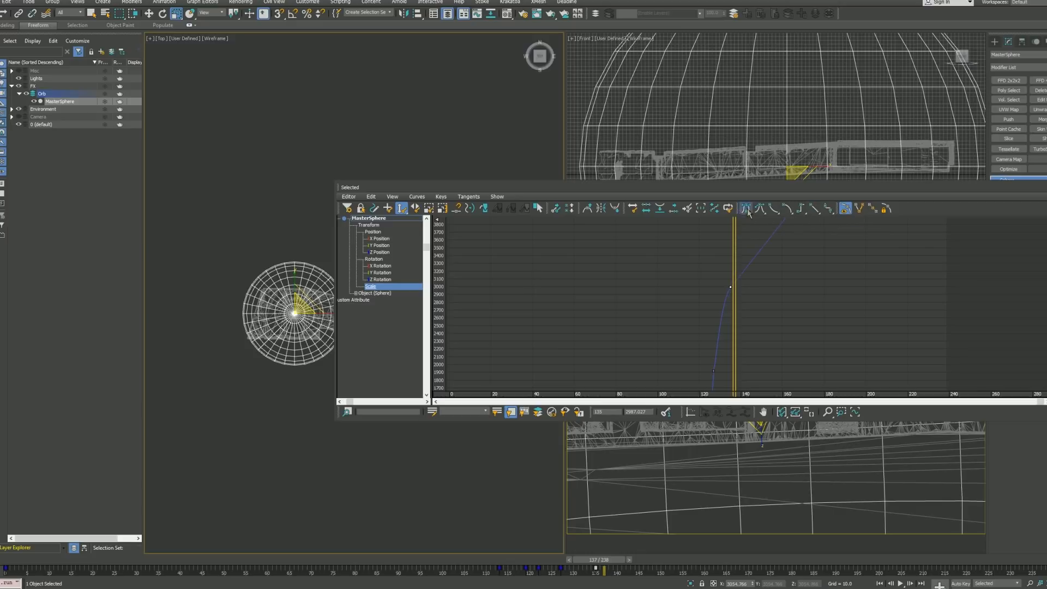
click(813, 209)
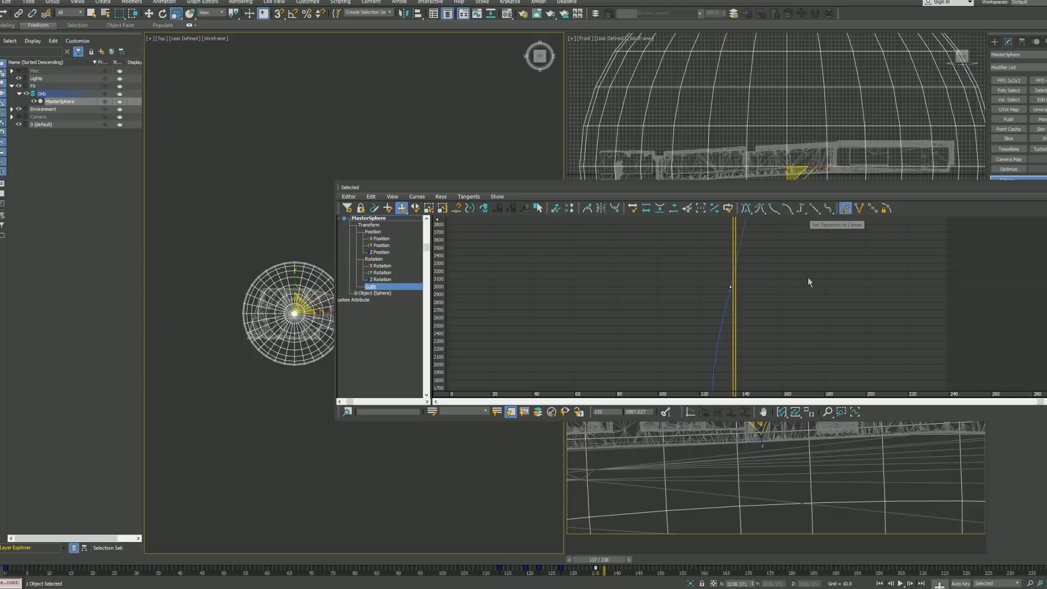
Step: Close the Curve Editor, deselect the sphere and replay its blast animation in the viewports, returning to the first frame
click(990, 238)
click(1036, 188)
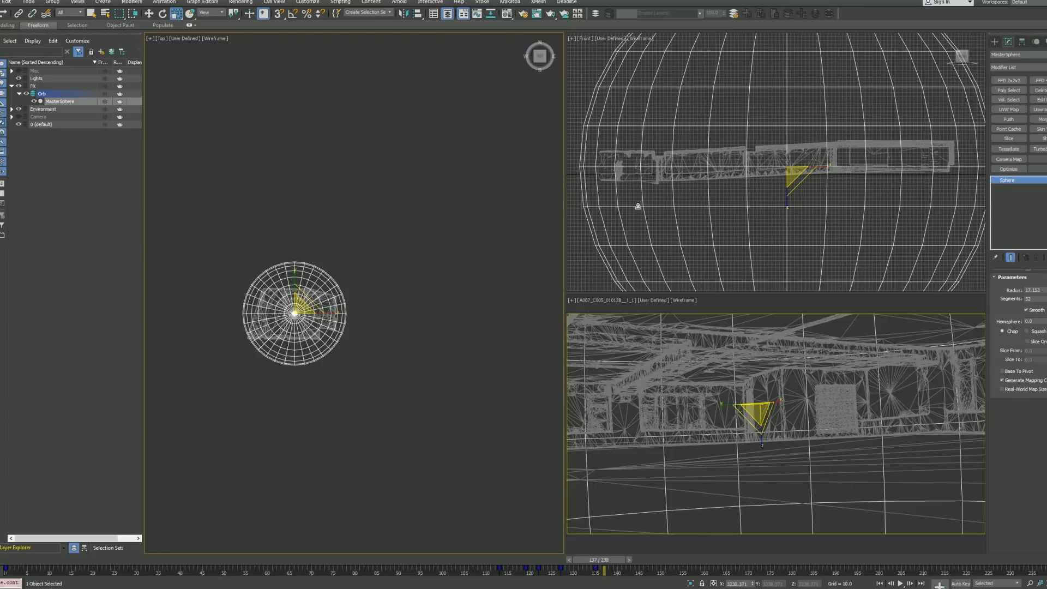
click(520, 211)
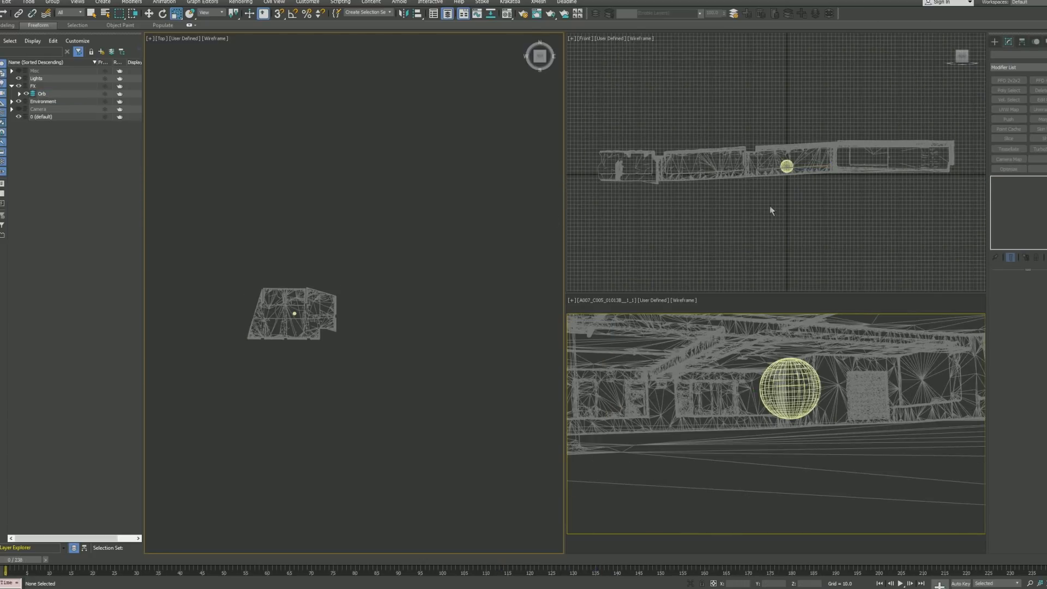
key(slash)
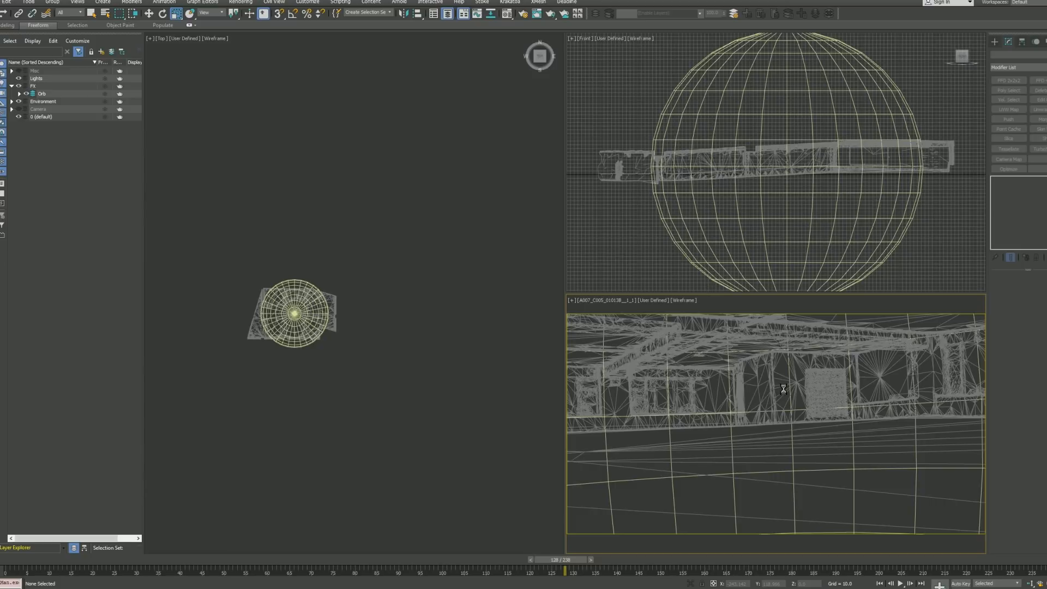
key(Home)
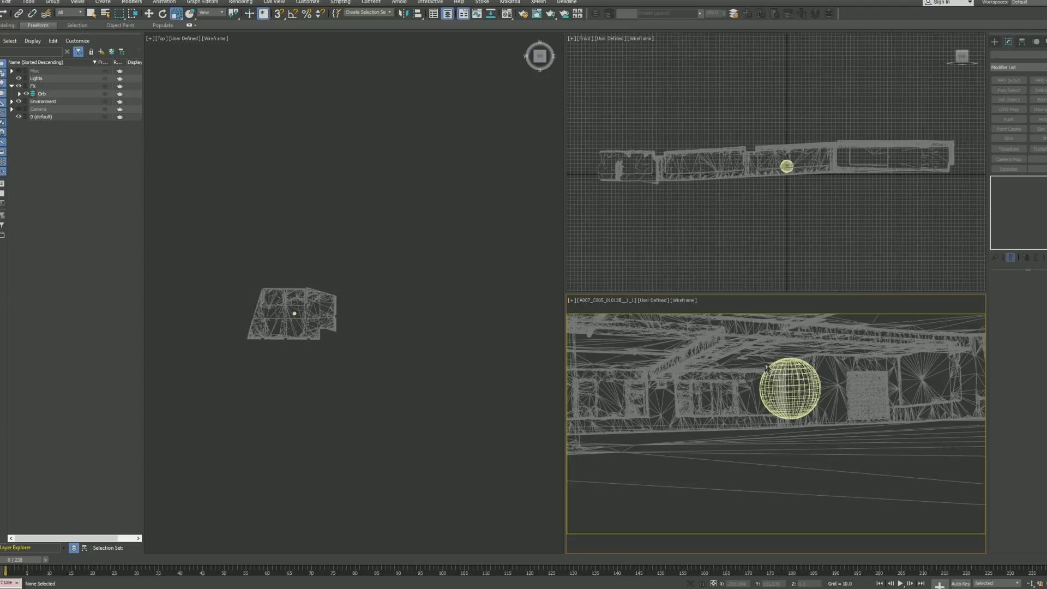
Step: Bring the orb close up in the Top view, replay the blast and switch the camera view to shaded display
key(z)
scroll(329, 350, up, 8)
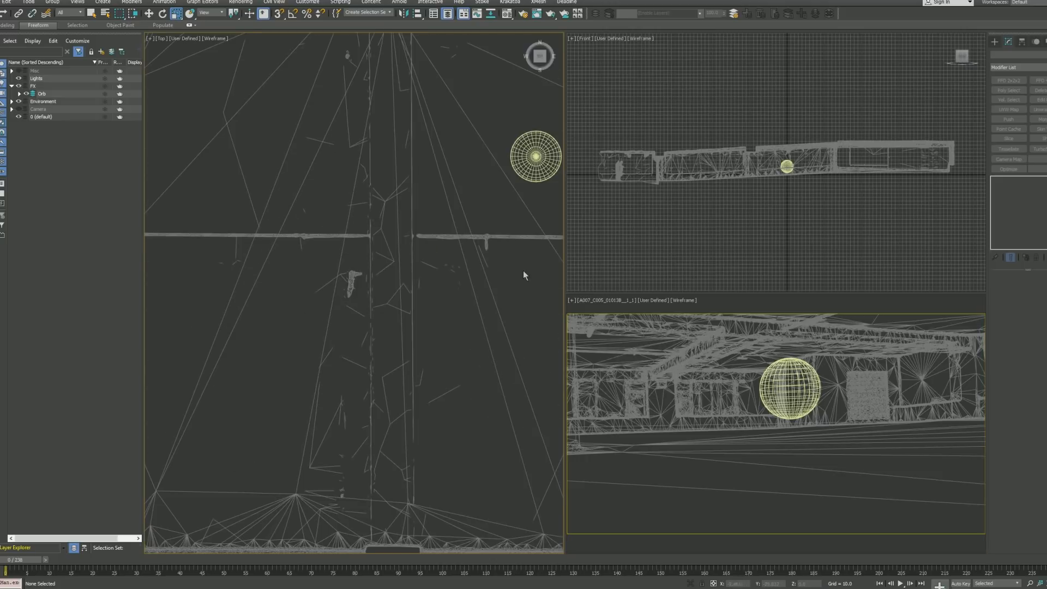
middle_drag(519, 281, 391, 302)
click(727, 423)
key(/)
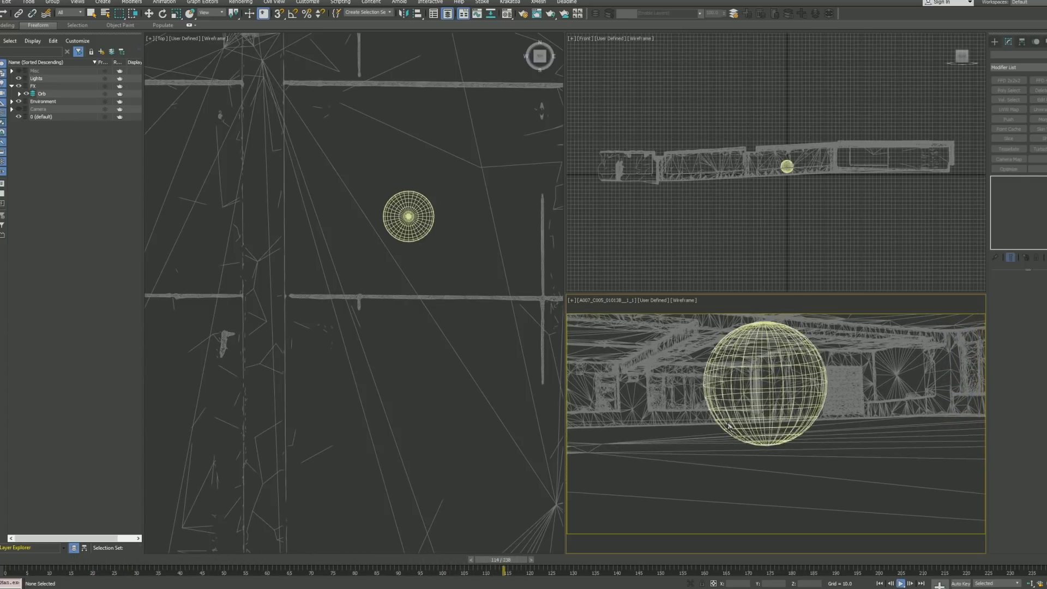
key(/)
key(F3)
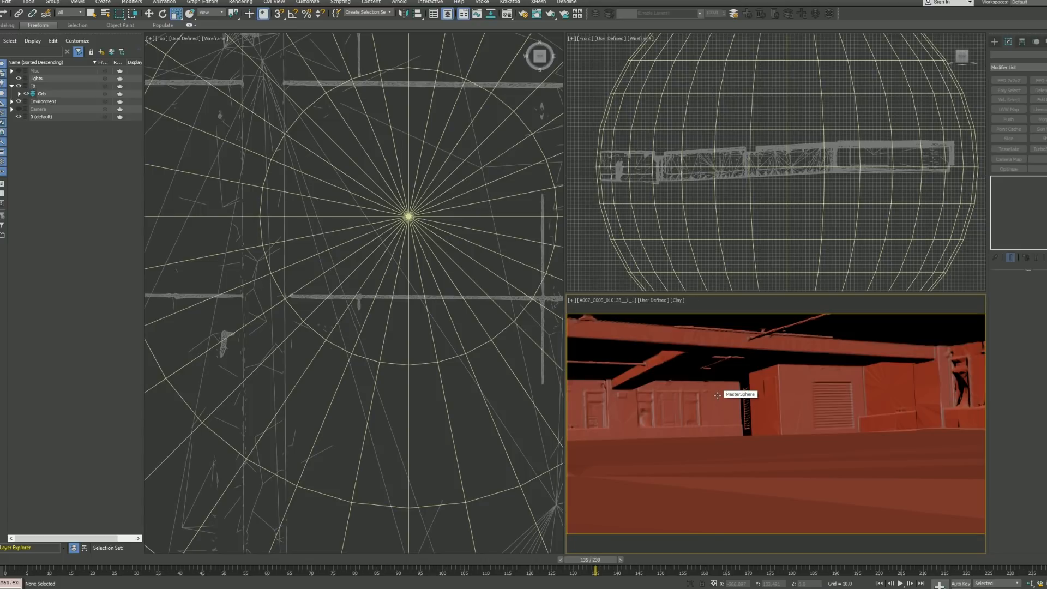
key(Home)
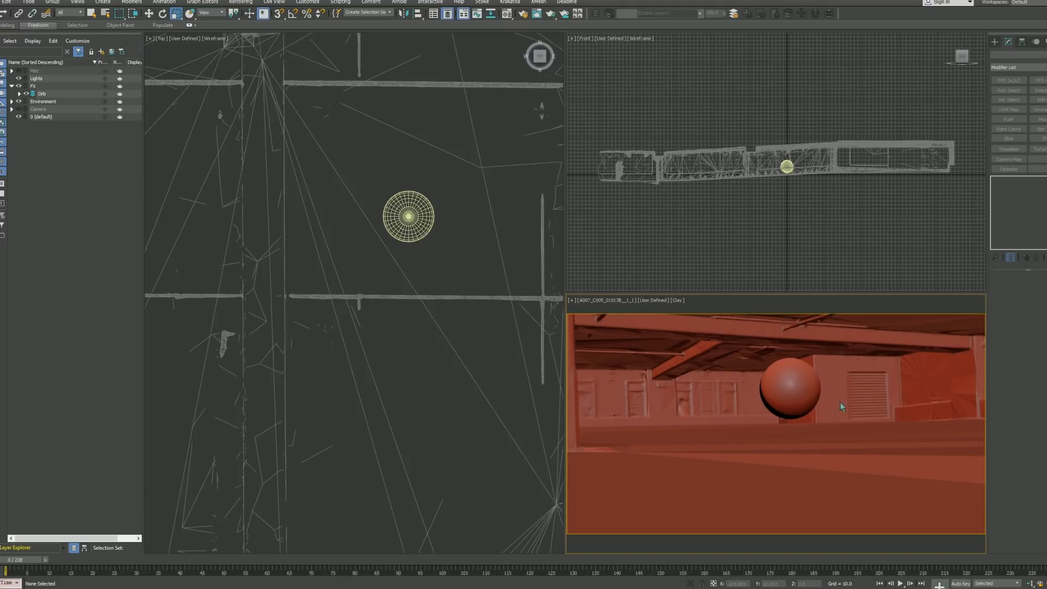
Step: Create a second sphere of roughly the same size next to MasterSphere in the Top view
click(810, 386)
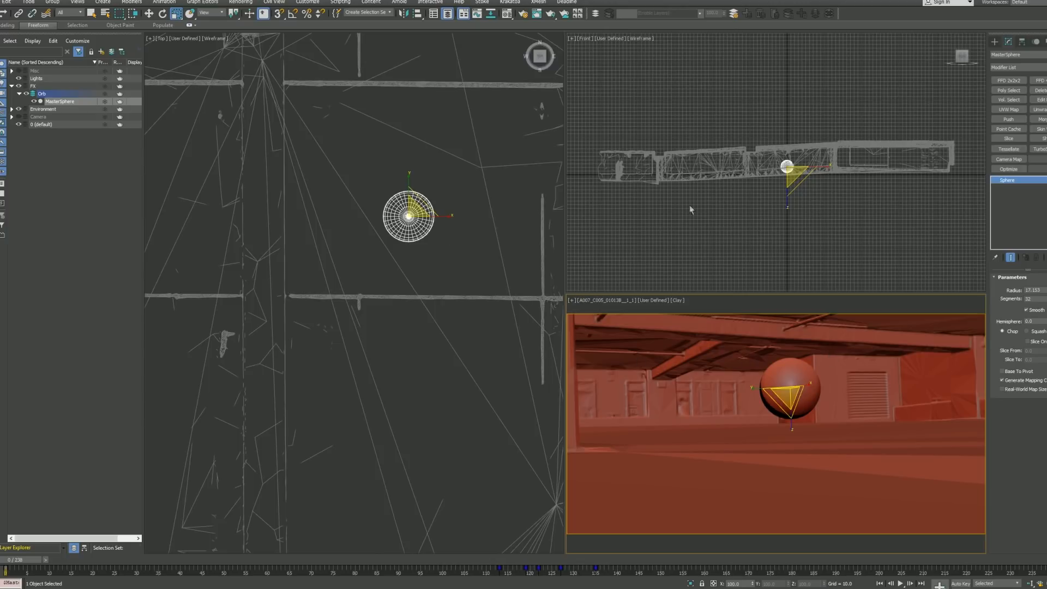
click(995, 41)
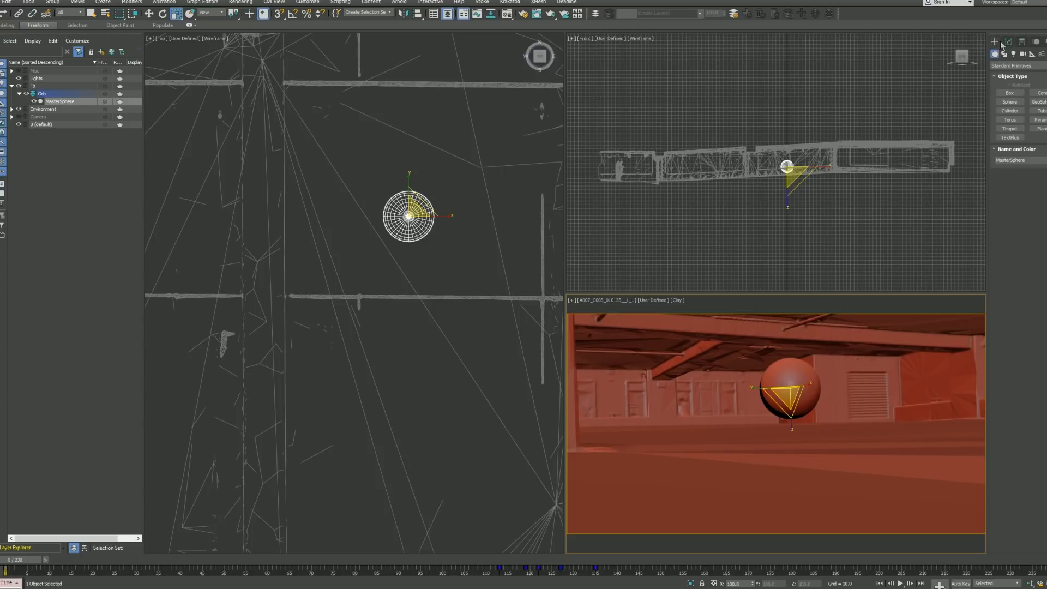
click(1009, 102)
scroll(410, 219, up, 3)
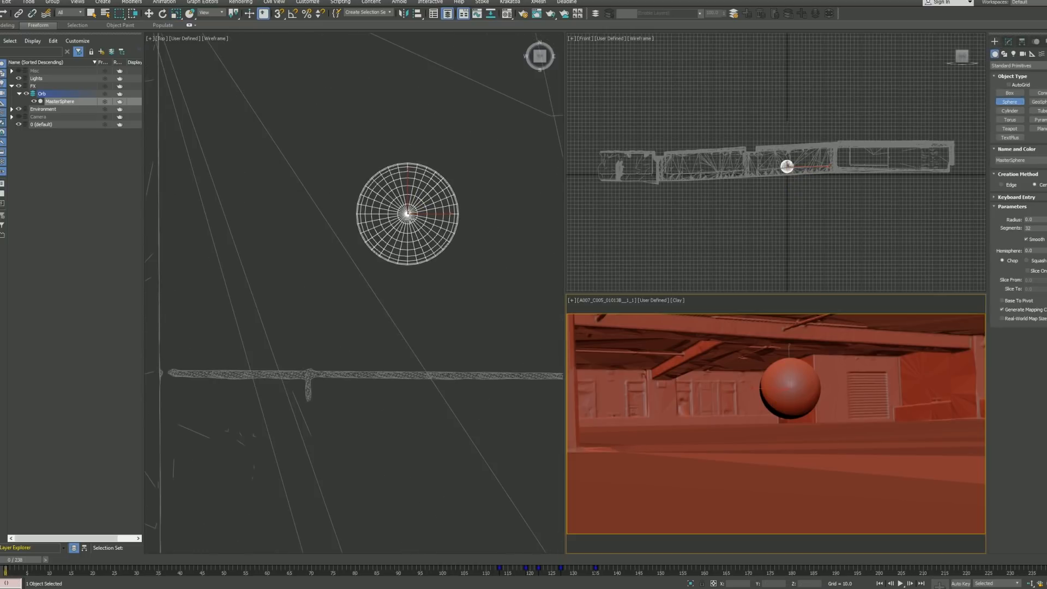
drag(408, 214, 454, 217)
right_click(454, 217)
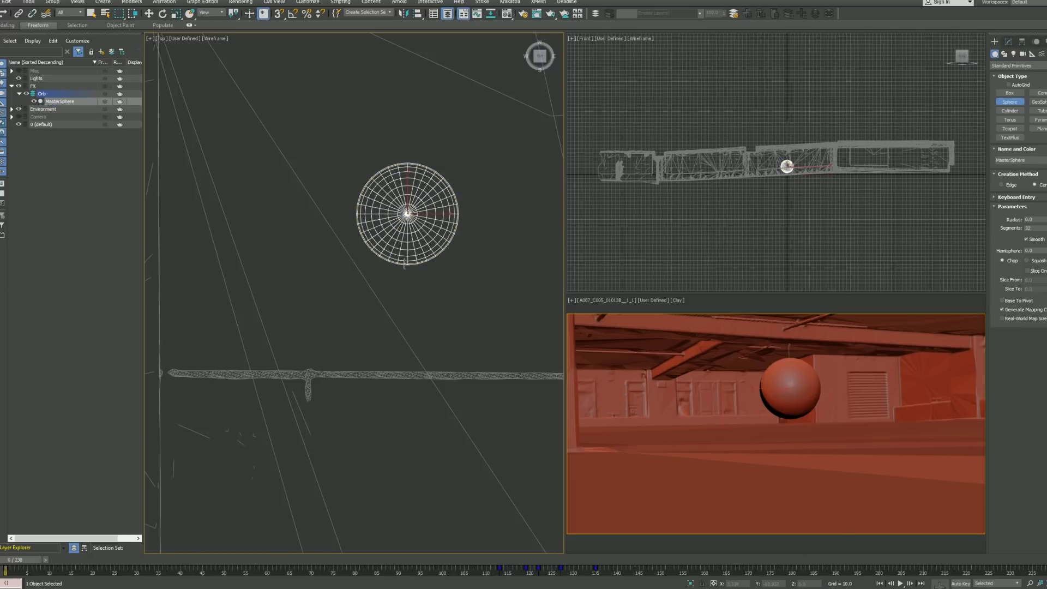
drag(488, 178, 527, 215)
right_click(527, 215)
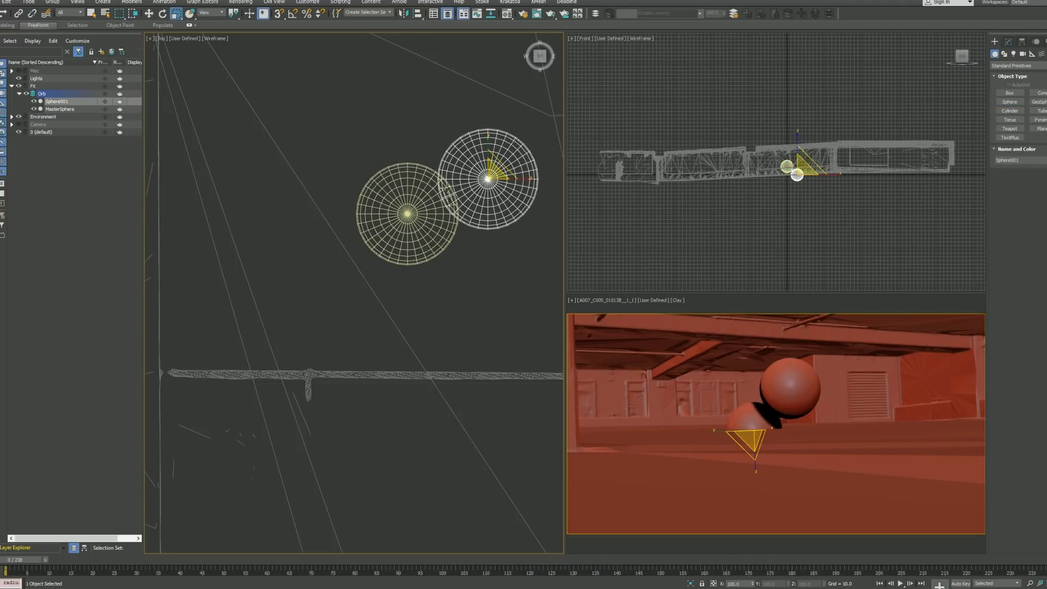
Step: Align the new sphere to MasterSphere center to center on the X, Y and Z positions
click(418, 13)
click(426, 232)
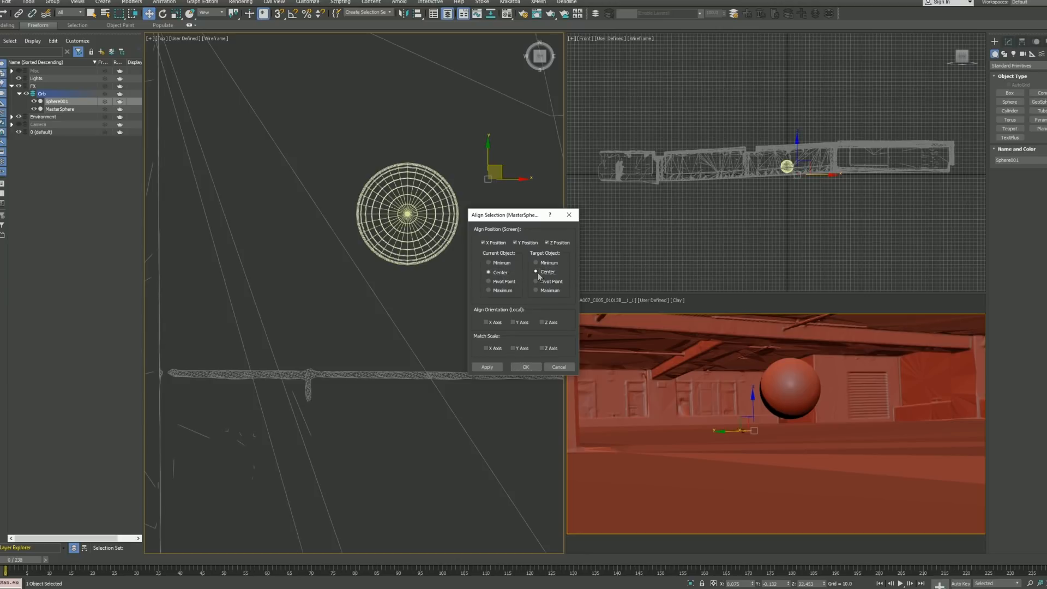
key(Return)
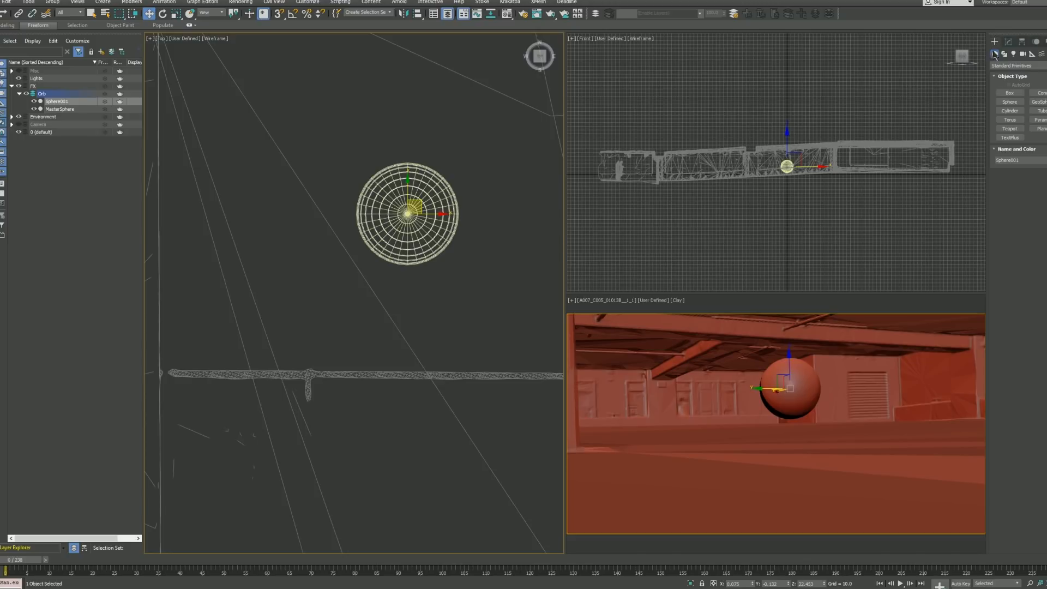
Step: Reduce the new sphere's radius to about 14.1 so it fits inside MasterSphere
click(1009, 42)
drag(1046, 290, 1046, 282)
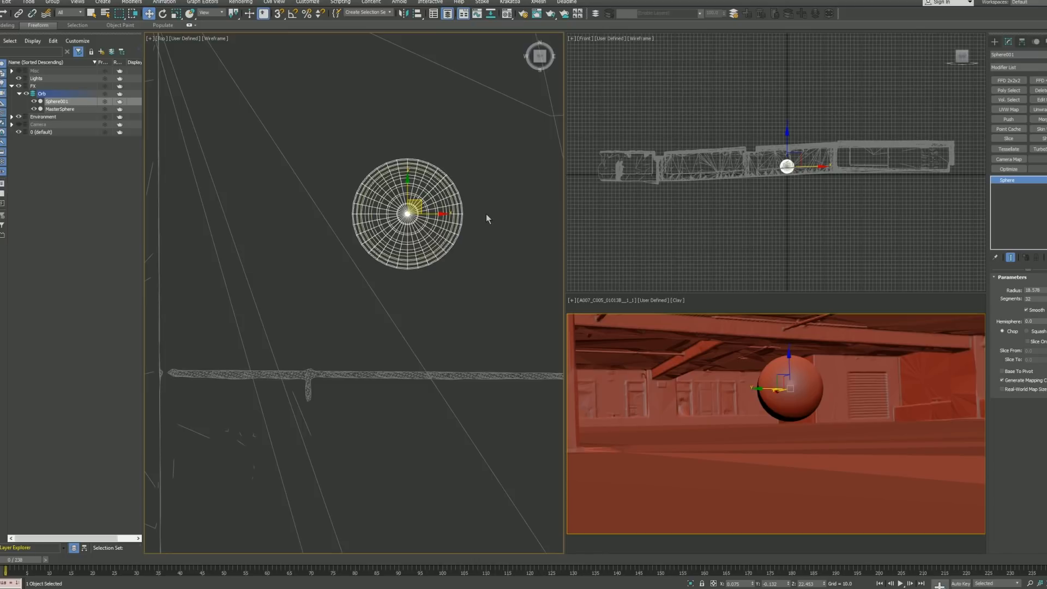
right_click(865, 377)
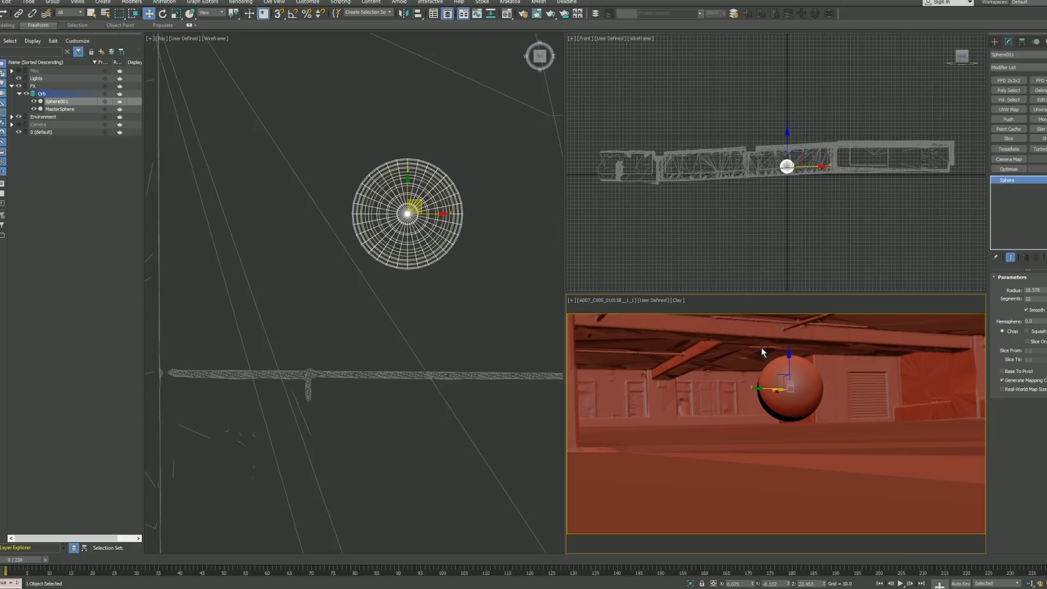
key(super+shift)
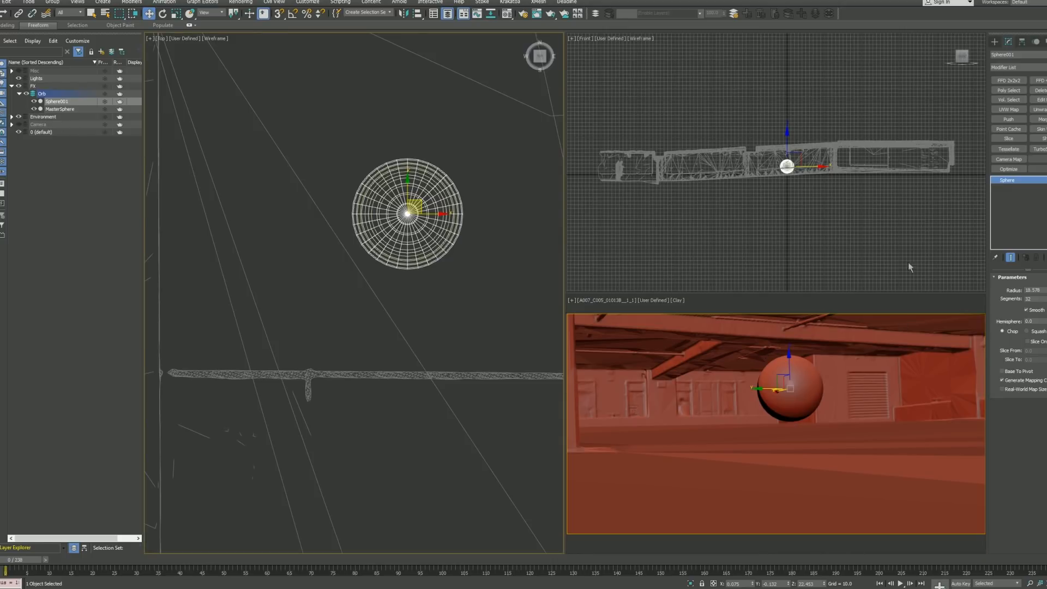
drag(1046, 290, 1046, 314)
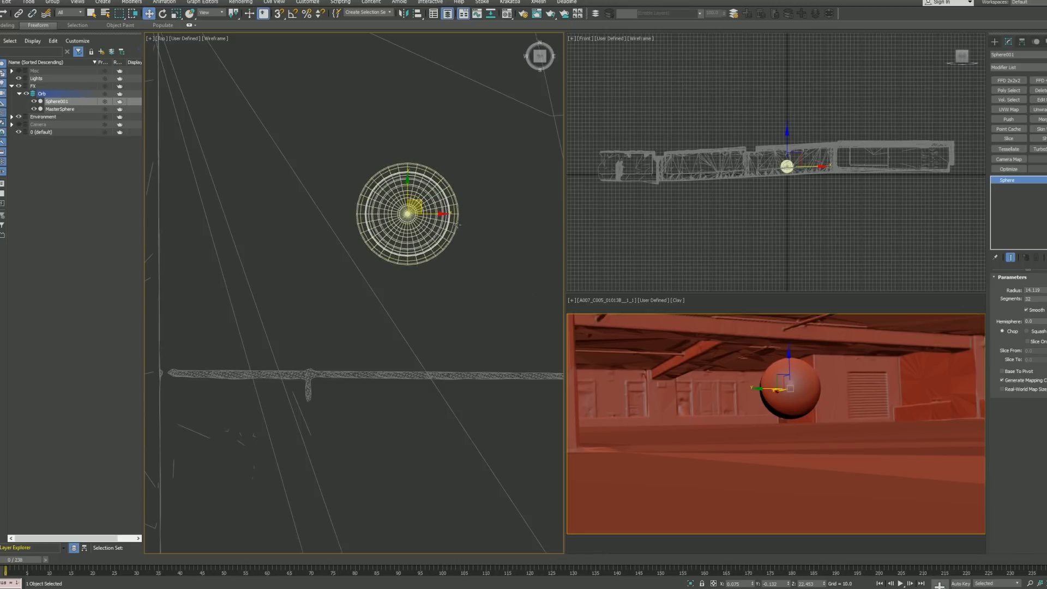
Step: Select the outer MasterSphere and freeze it
click(437, 223)
click(436, 223)
click(1035, 41)
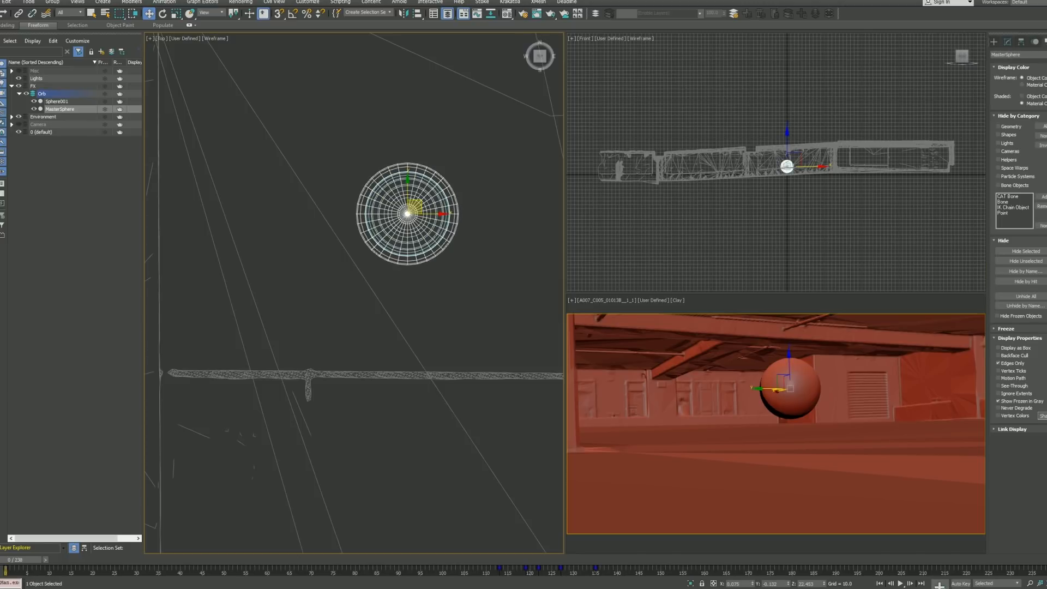
click(1018, 327)
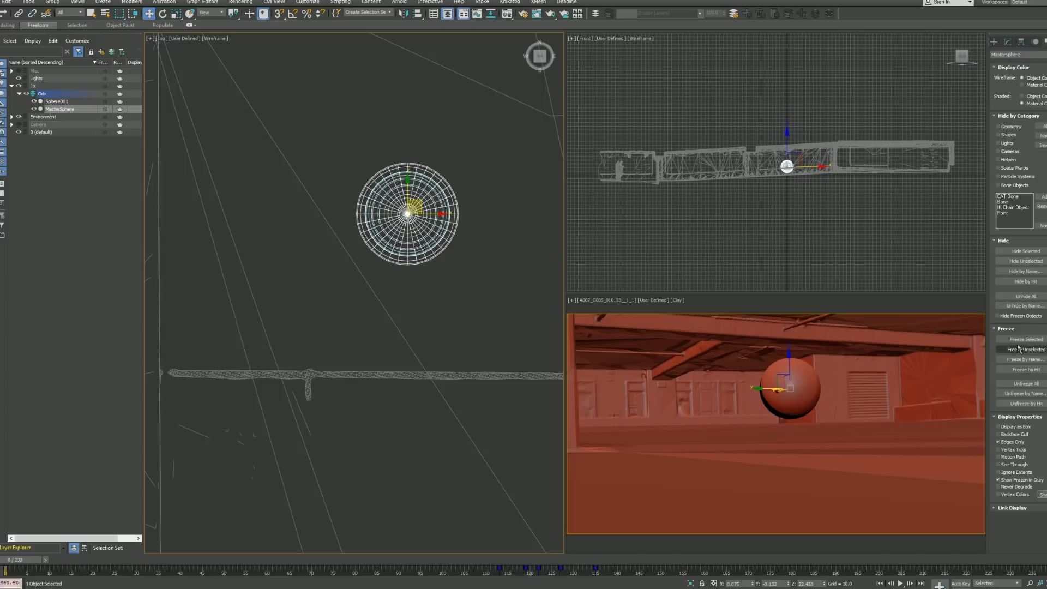
click(1027, 339)
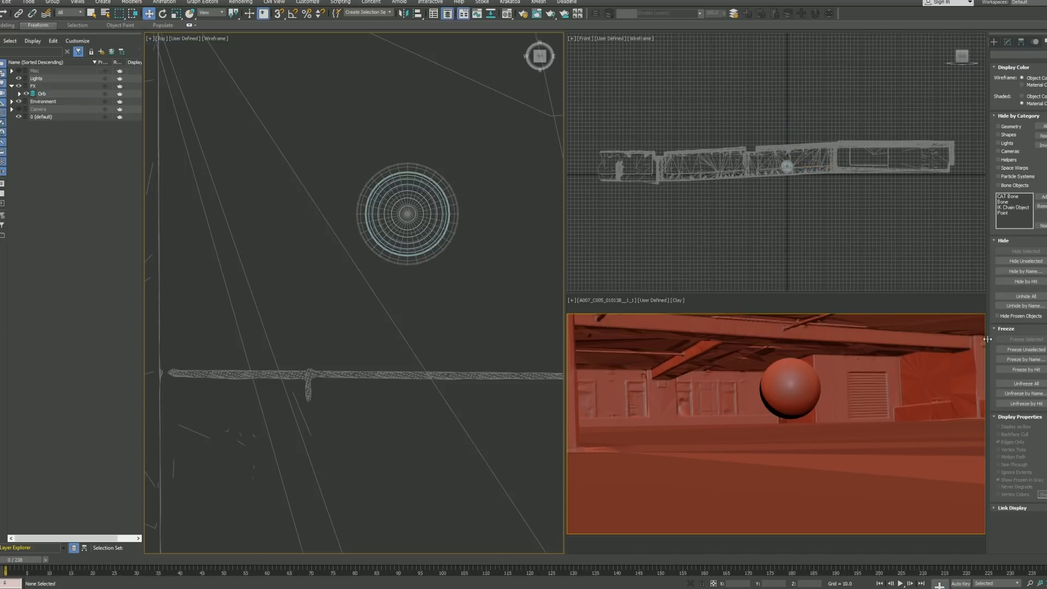
Step: Widen the command panel, select the inner sphere and rename it VolumeSphere1
drag(984, 339, 975, 339)
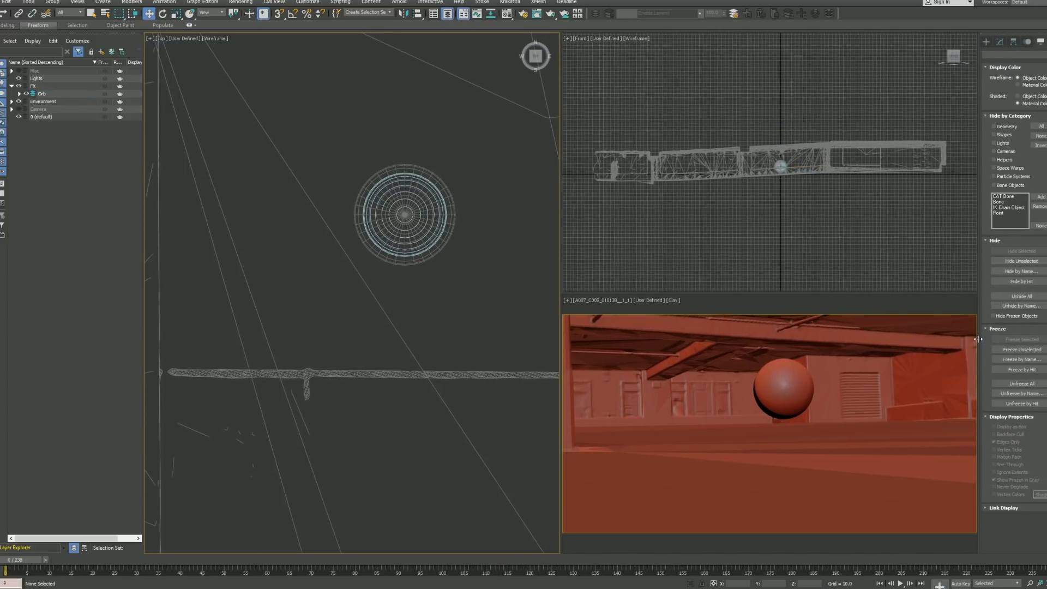
click(395, 264)
click(396, 261)
click(415, 160)
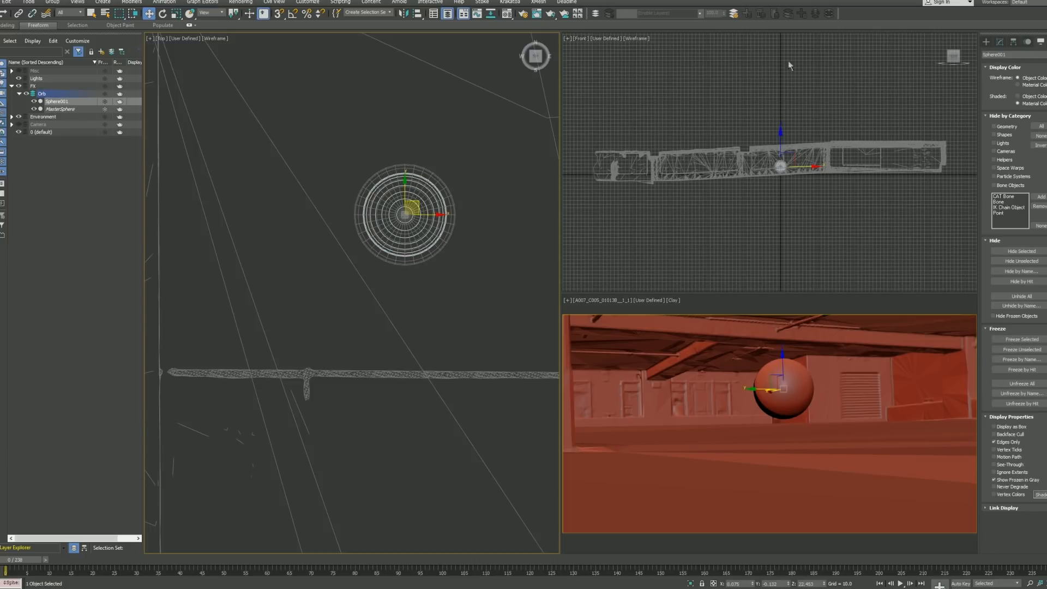
click(1001, 42)
click(1013, 55)
text(Vol)
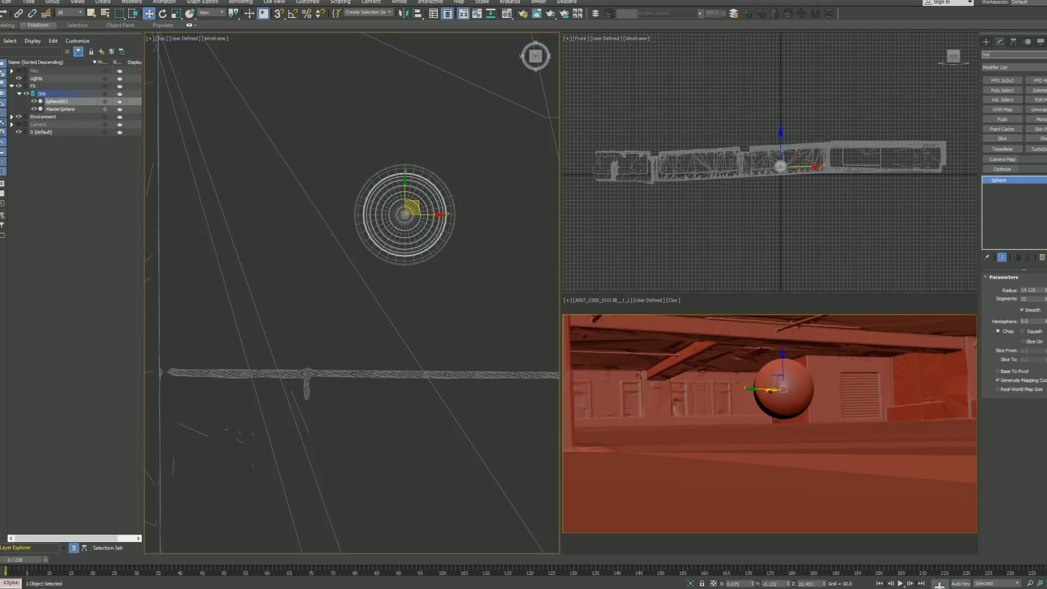
text(umeSphere1)
key(Return)
Step: Add a Noise modifier to VolumeSphere1 with a scale of 20 and Fractal enabled
click(1017, 67)
key(n)
click(1001, 43)
click(1009, 70)
key(n)
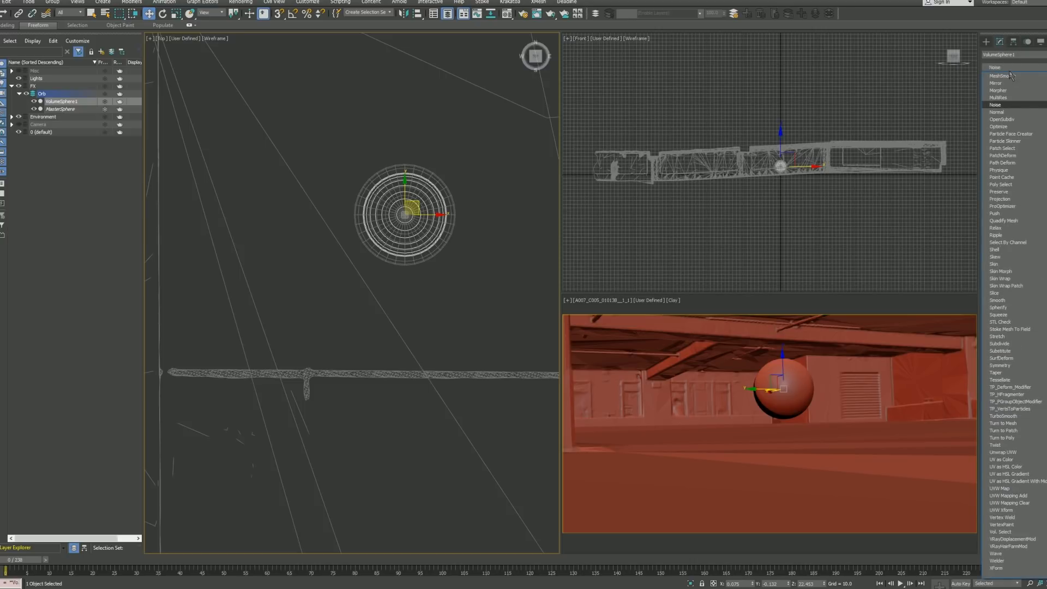
key(Return)
text(20)
click(1031, 316)
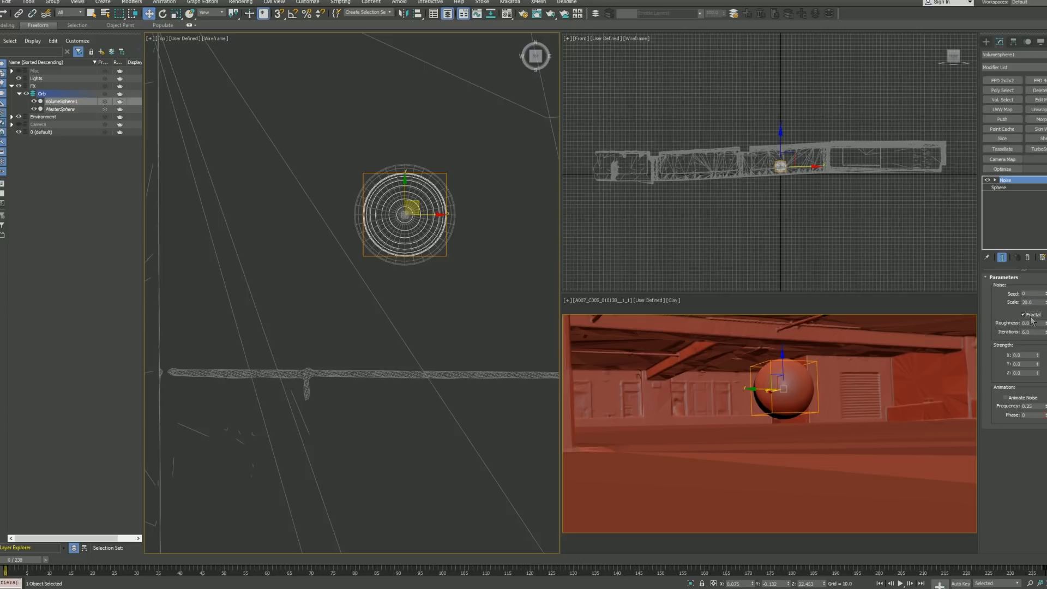
Step: Set the Noise modifier's strength to 10 on the X, Y and Z axes
double_click(1029, 355)
text(10)
double_click(1028, 364)
text(10)
double_click(1026, 374)
text(10)
key(Return)
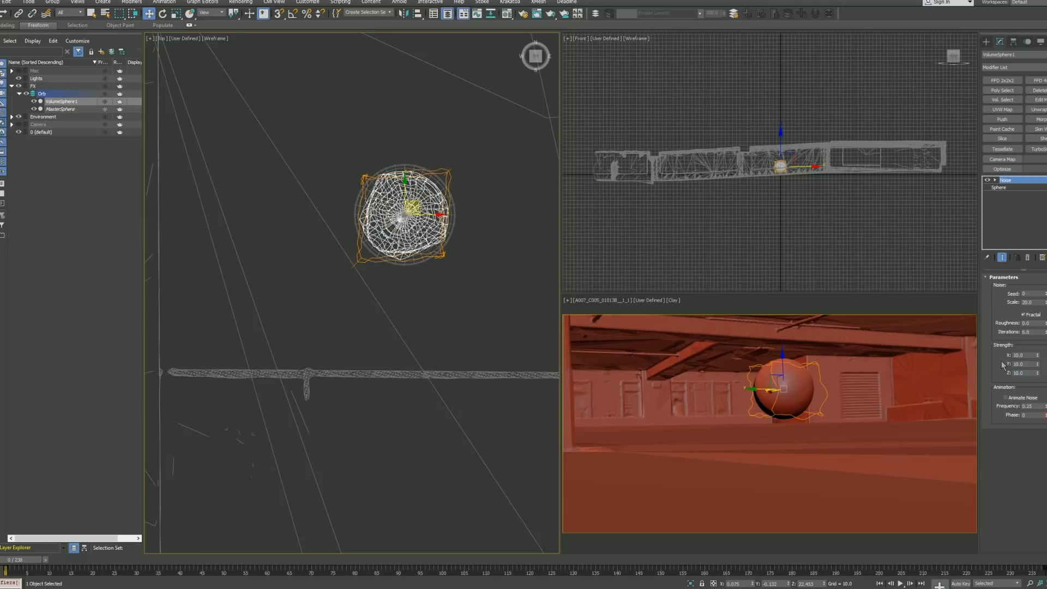
Step: Show the noisy inner sphere in a wireframe Perspective view, examine its deformation and deselect it
key(p)
mouse_move(358, 202)
alt+middle_down()
mouse_move(421, 229)
mouse_move(412, 304)
mouse_move(338, 240)
mouse_move(376, 251)
mouse_move(357, 212)
alt+middle_up()
key(F3)
key(alt+z)
key(F3)
key(w)
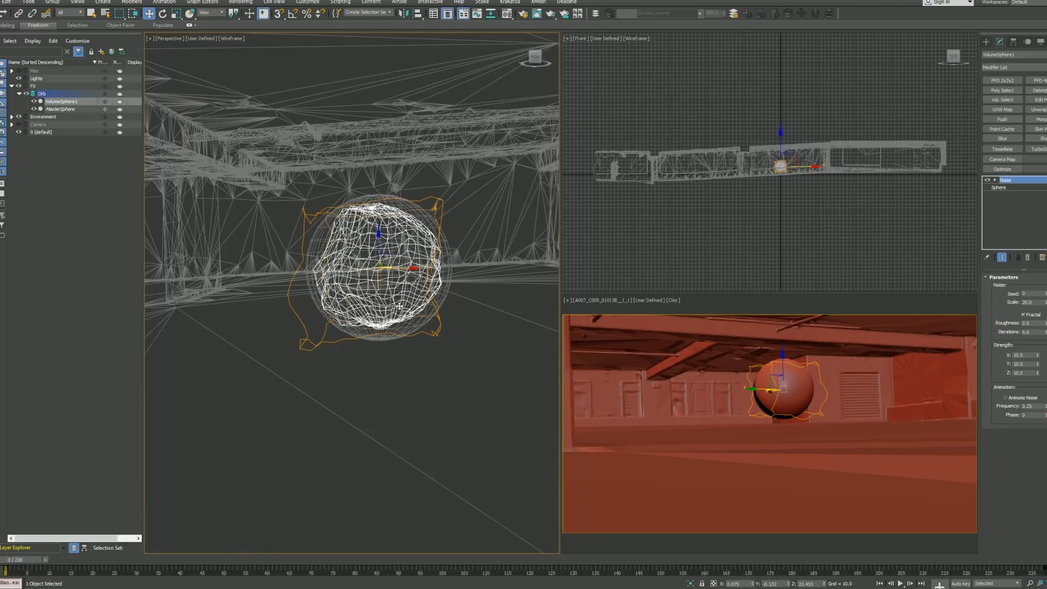
click(466, 319)
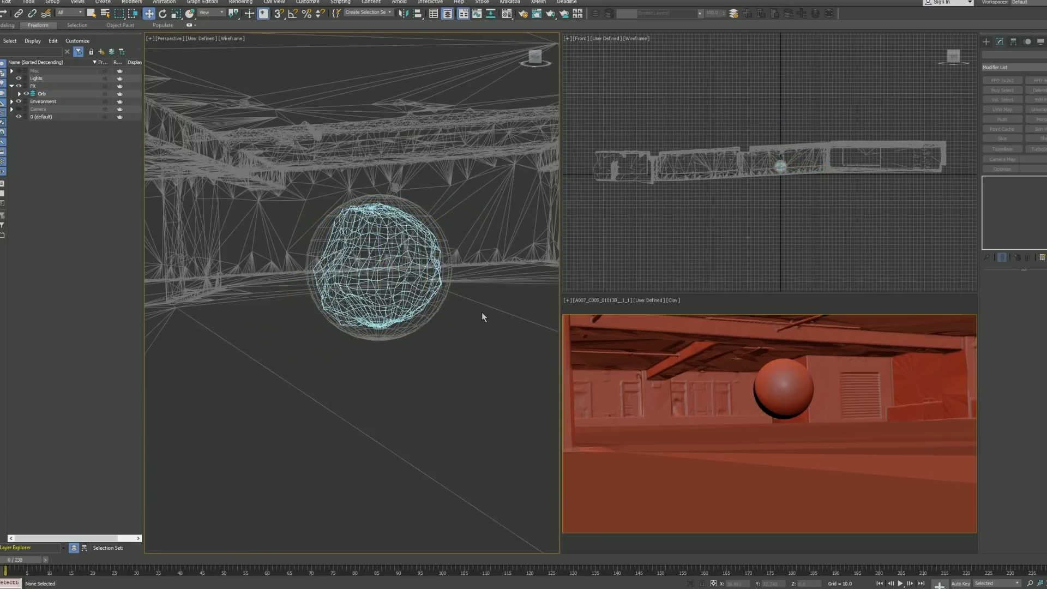
Step: Select the outer MasterSphere and turn off Renderable in its object properties
click(822, 384)
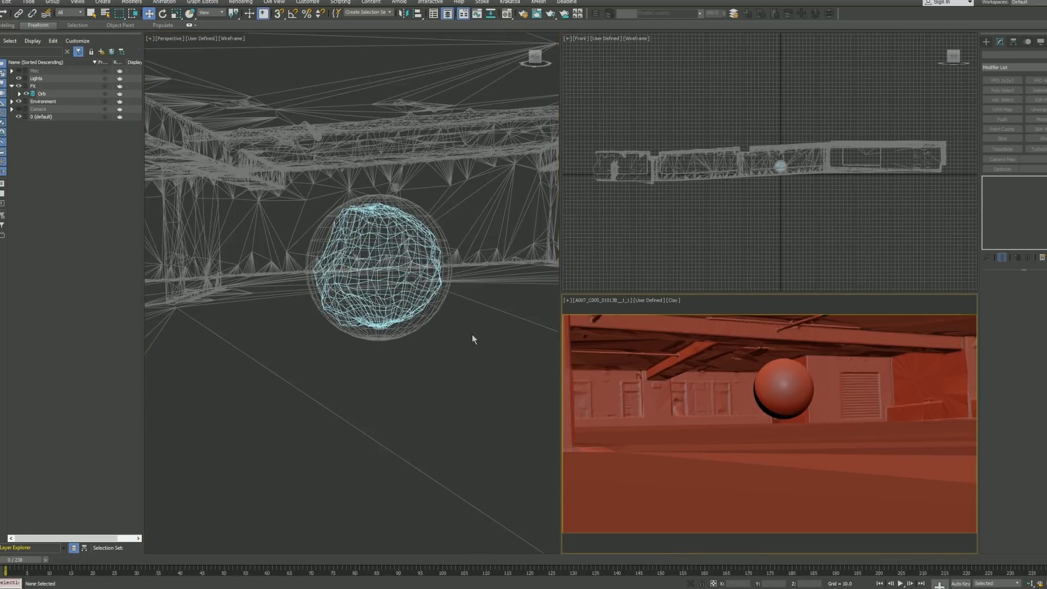
click(437, 318)
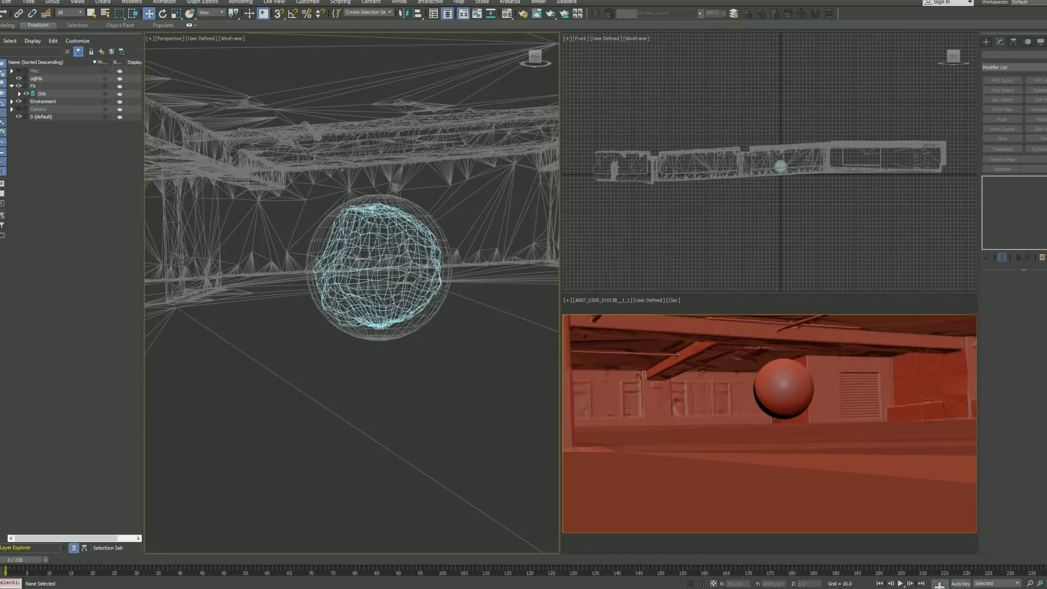
click(439, 321)
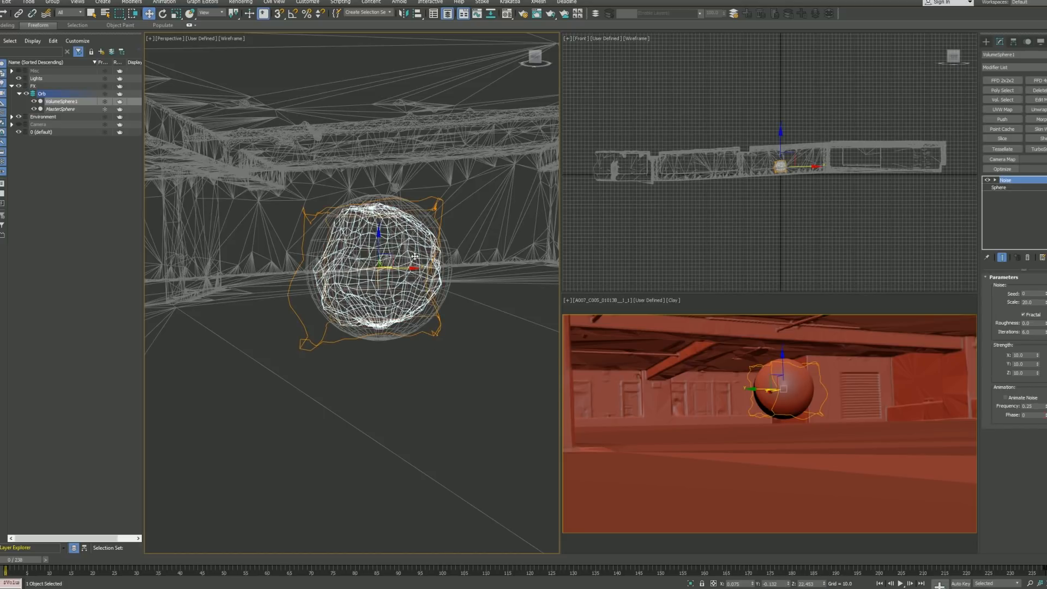
click(446, 324)
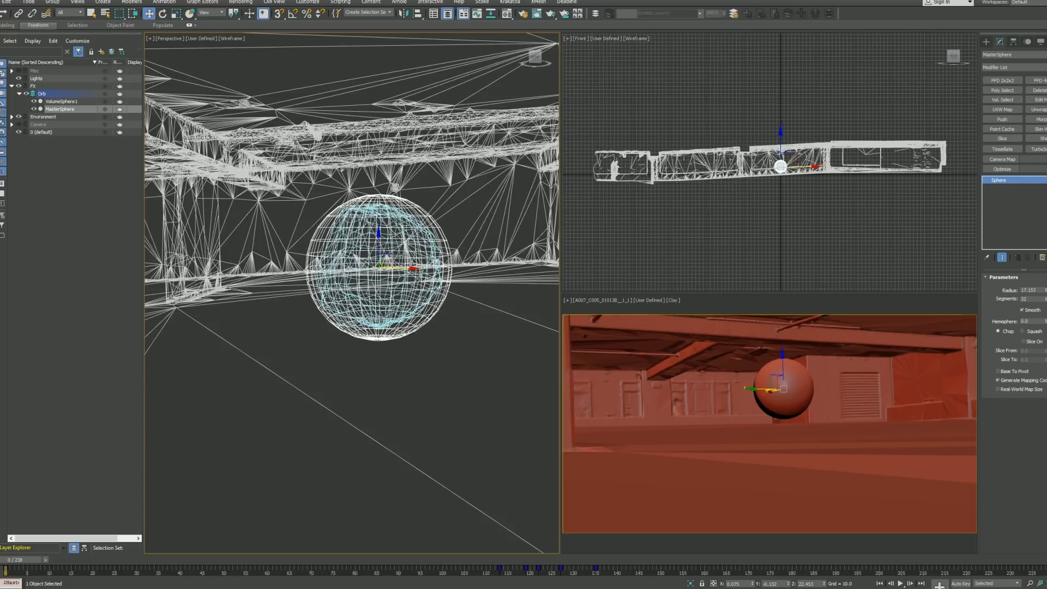
right_click(397, 221)
click(436, 284)
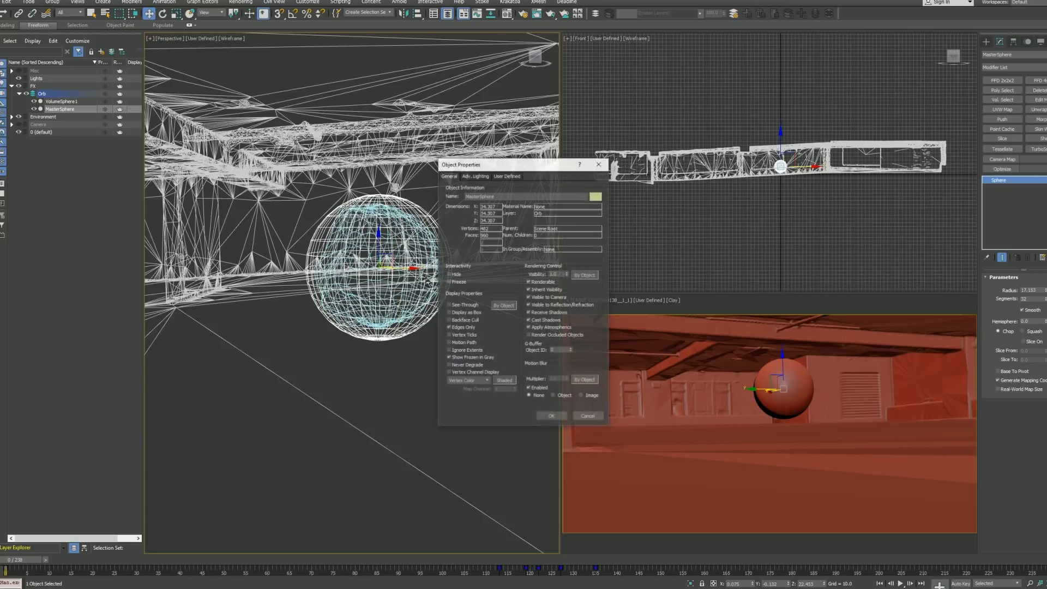
click(544, 283)
click(551, 415)
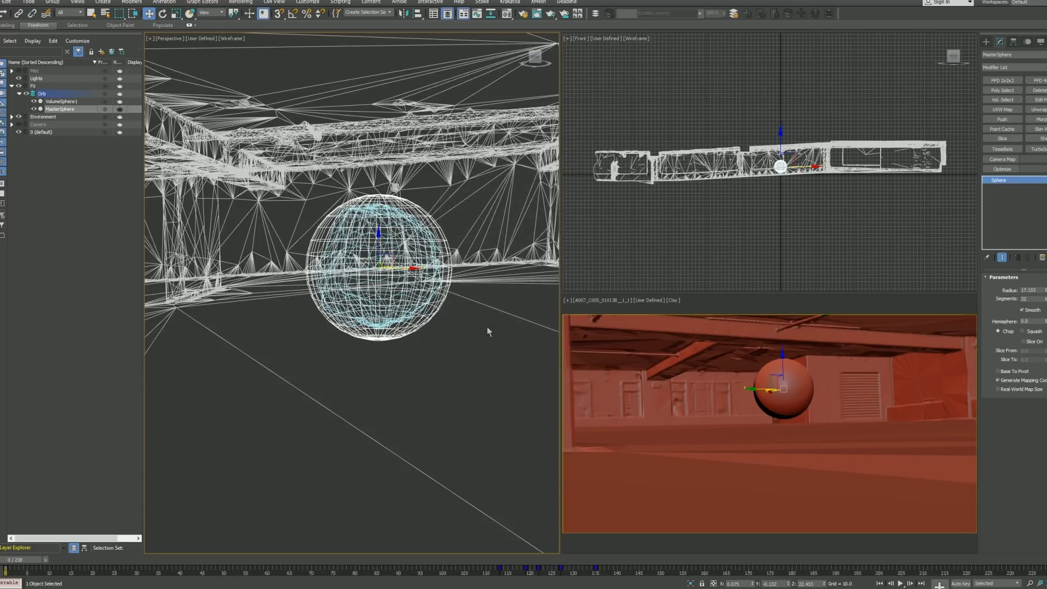
Step: Select VolumeSphere1, check the Renderable setting in its object properties and deselect the sphere
click(448, 320)
key(F3)
key(F3)
click(428, 324)
key(alt+f)
key(F3)
click(400, 308)
key(F3)
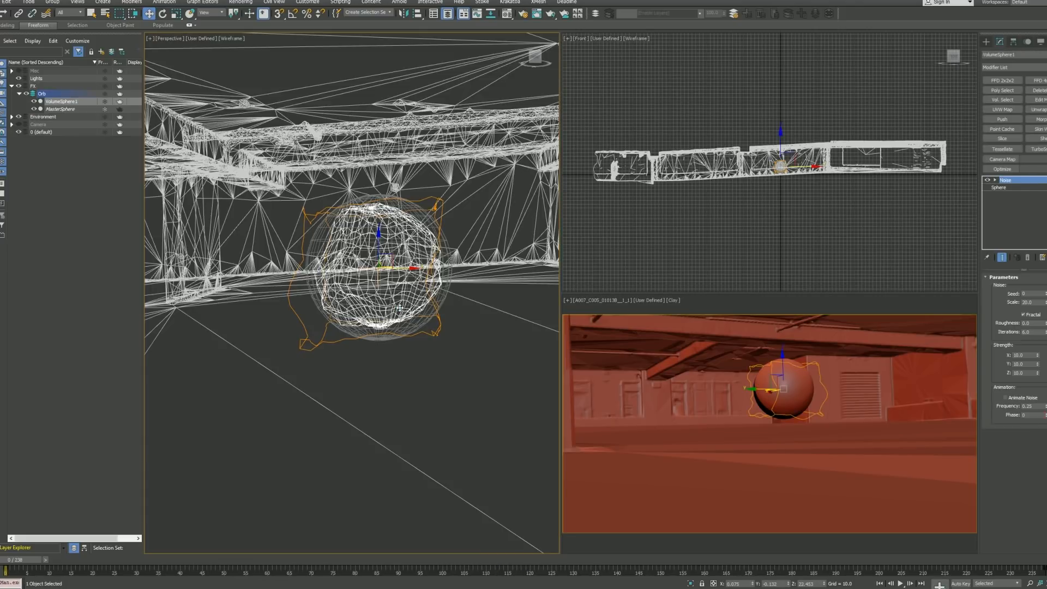
right_click(424, 234)
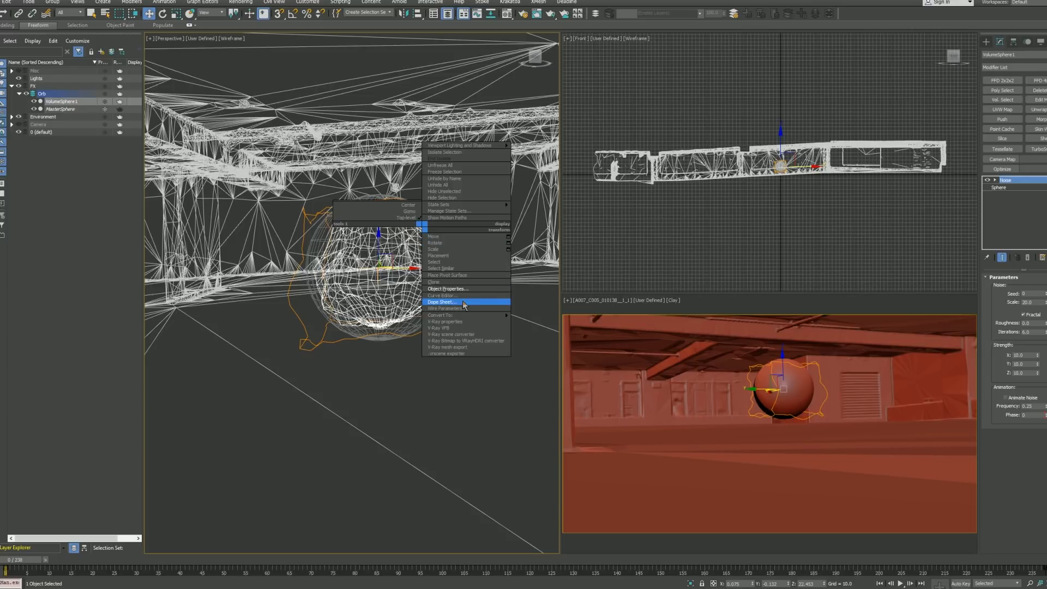
click(471, 292)
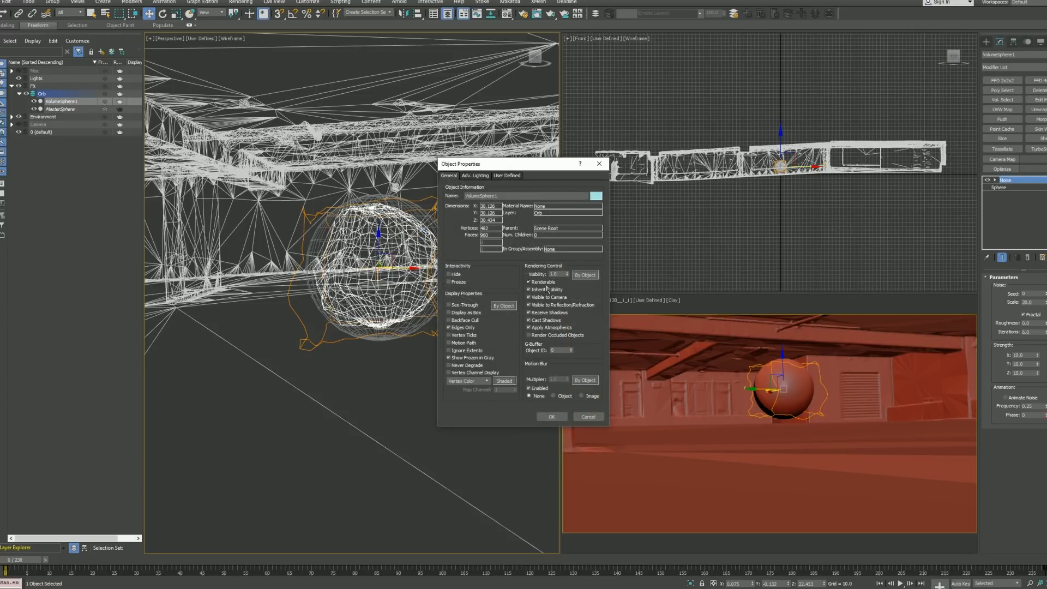
click(553, 416)
click(450, 410)
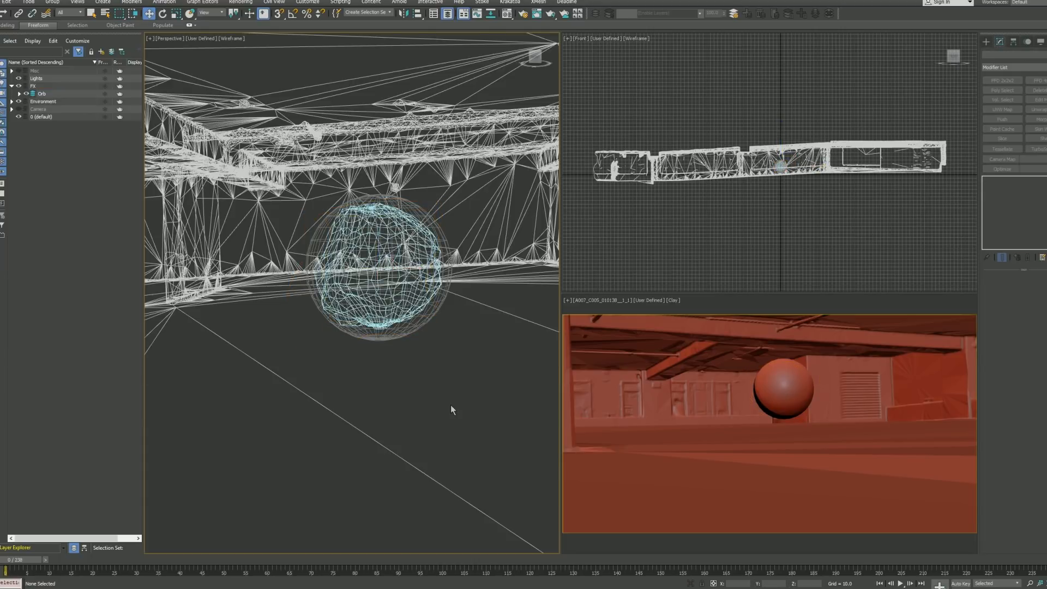
Step: Switch the shot camera's viewport from Clay to Wireframe display
middle_click(766, 436)
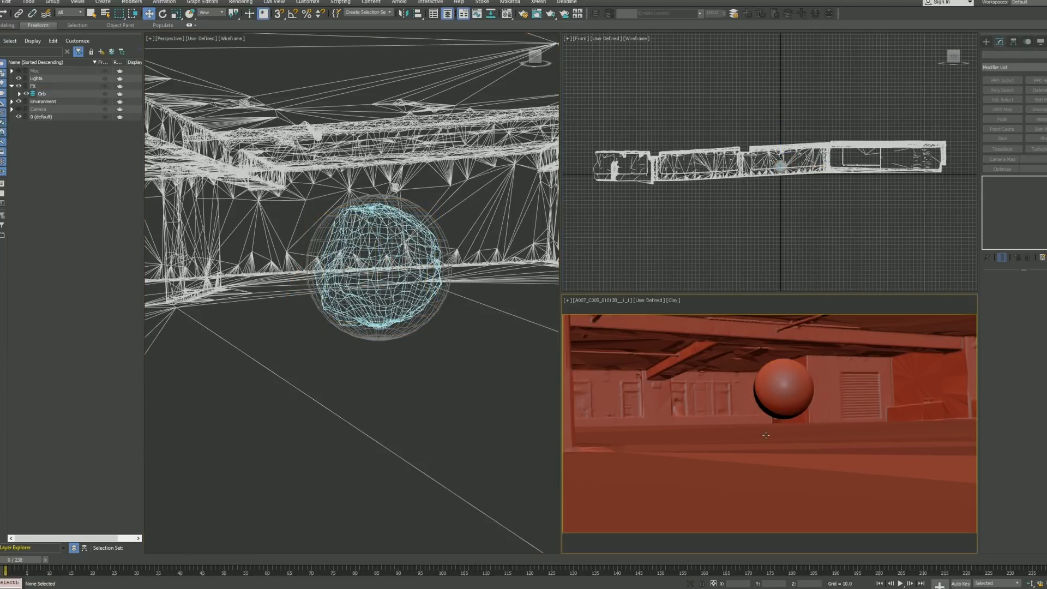
key(F3)
key(F3)
key(F3)
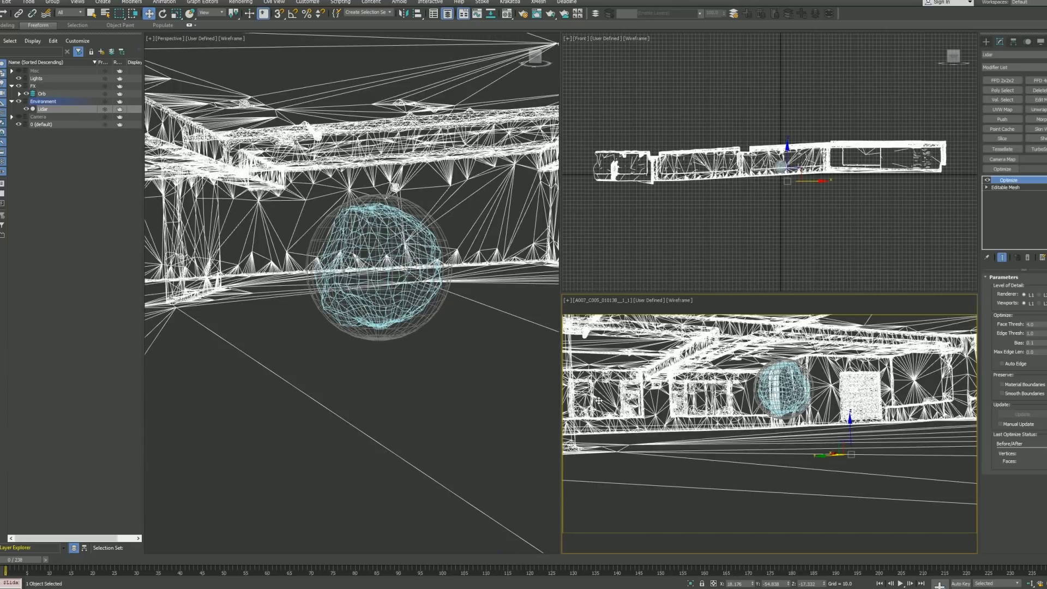
Step: Review the common V-Ray Adv parameters in Render Setup and close it
key(F10)
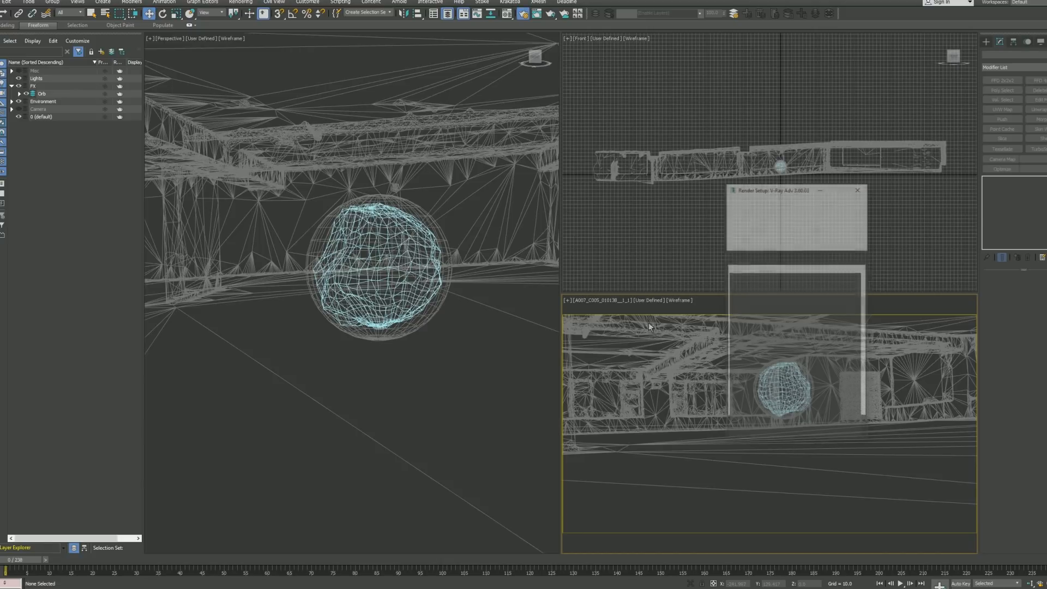
drag(783, 190, 656, 35)
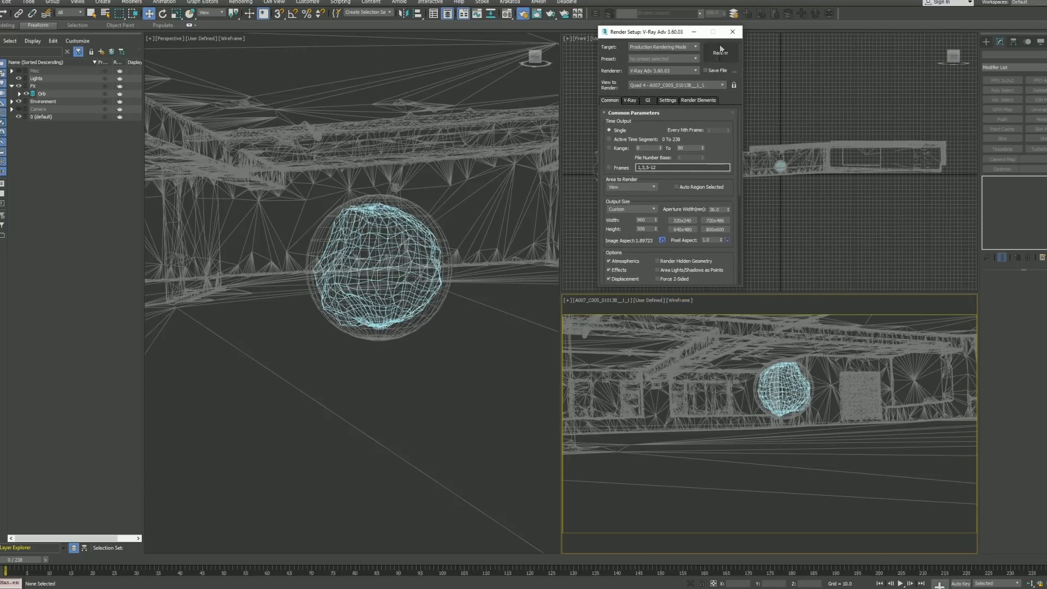
click(731, 31)
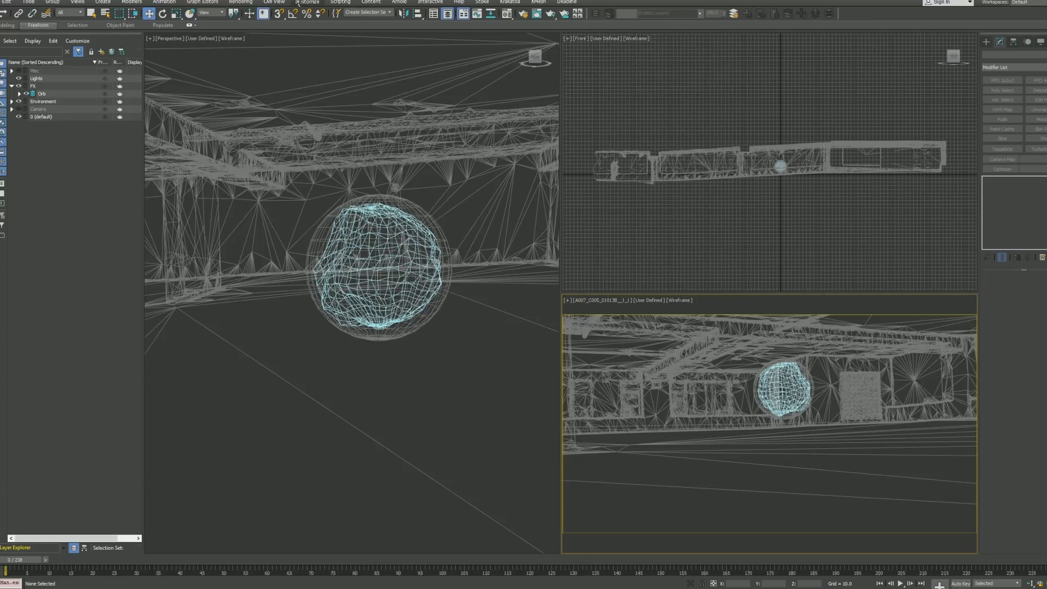
Step: Add a VRayEnvironmentFog atmospheric effect in the Environment and Effects settings
click(241, 2)
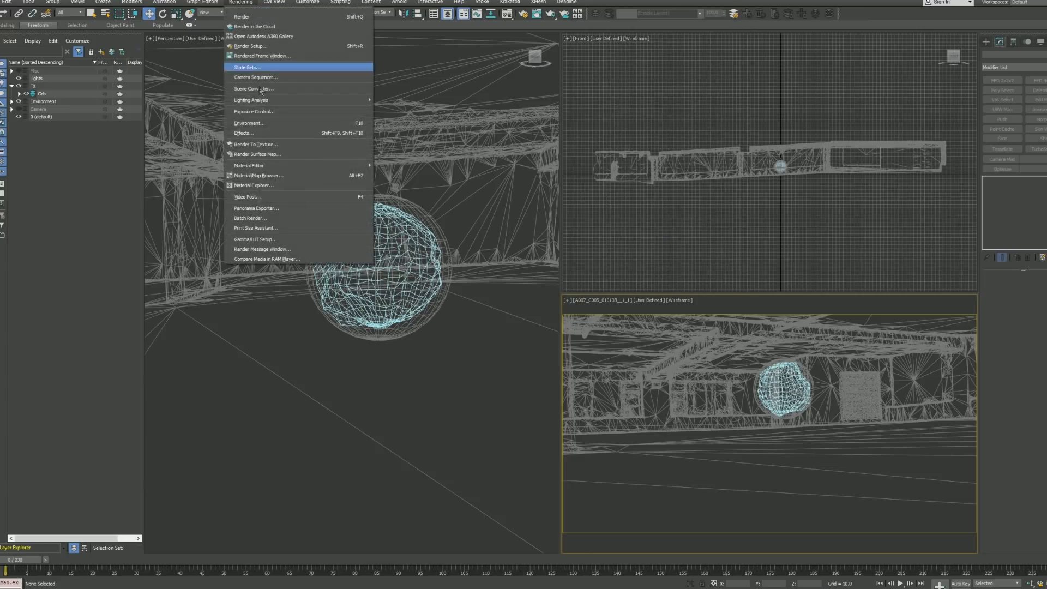
click(273, 123)
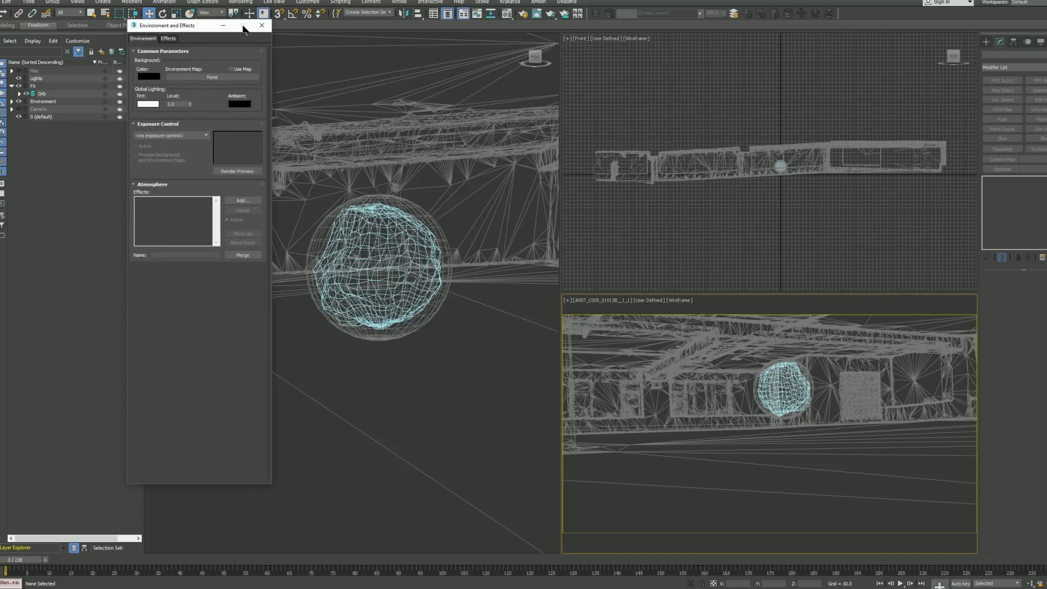
drag(192, 27, 590, 23)
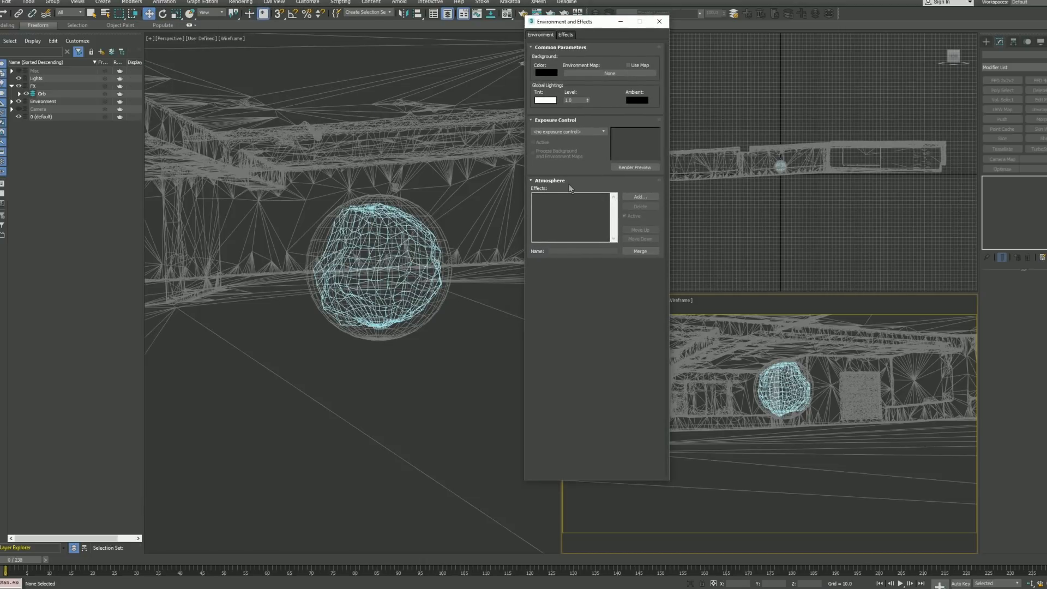
click(633, 196)
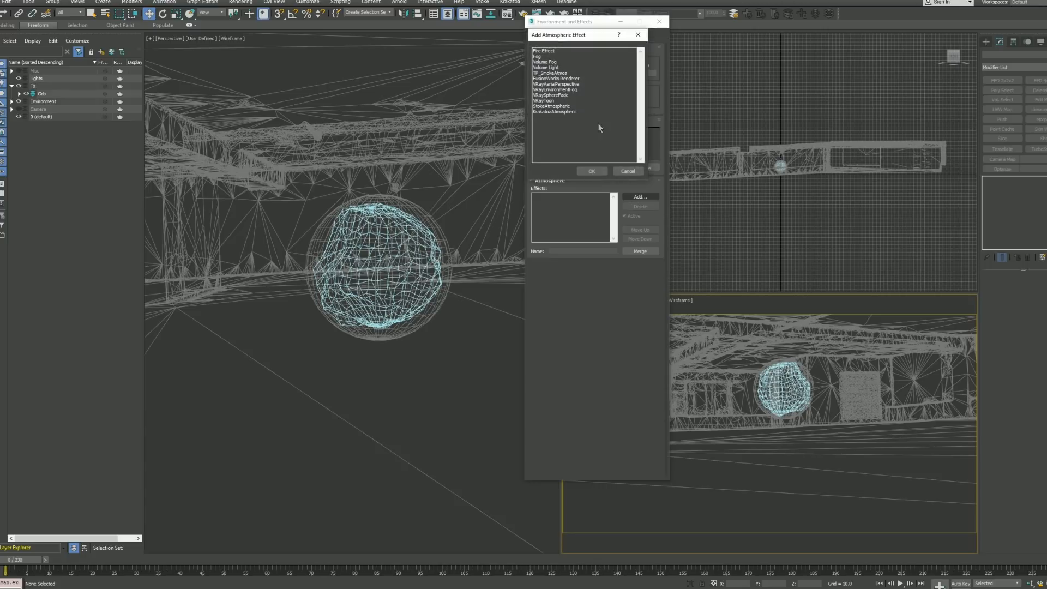
click(578, 90)
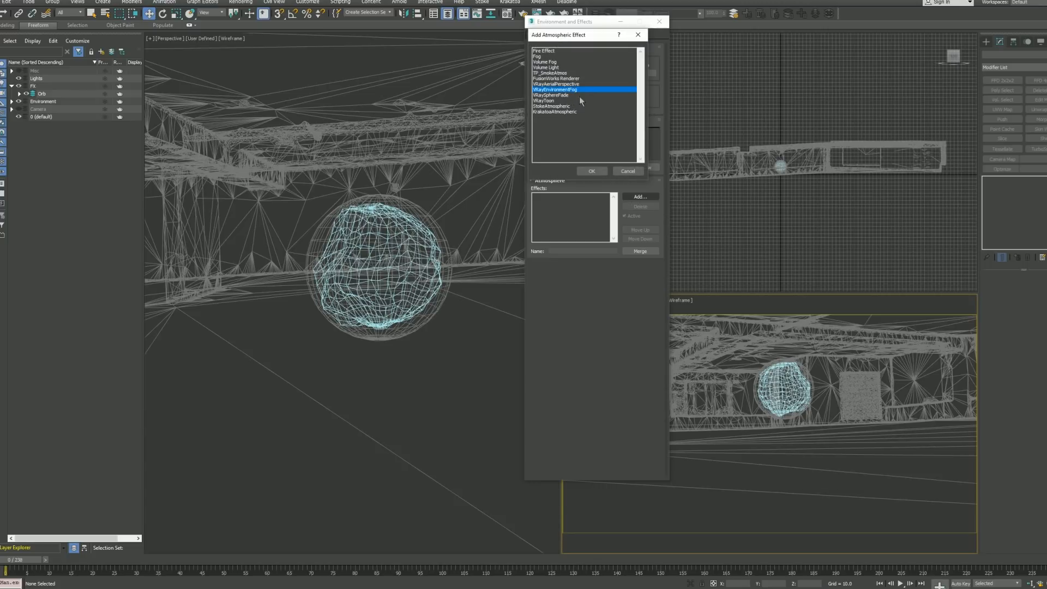
click(594, 171)
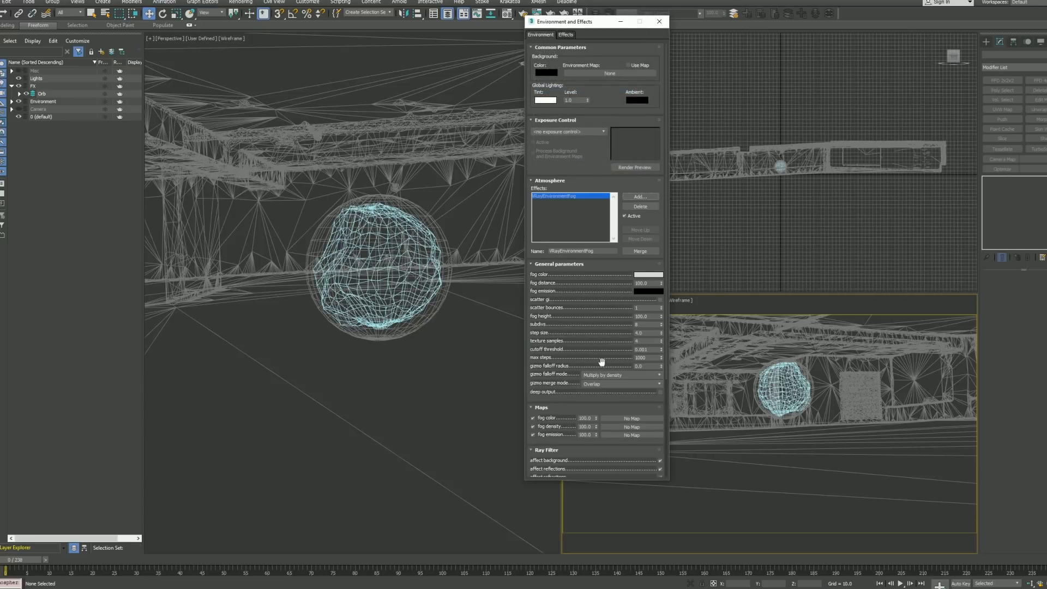
Step: Add VolumeSphere1 as a gizmo of the VRayEnvironmentFog effect
scroll(602, 362, down, 5)
click(548, 470)
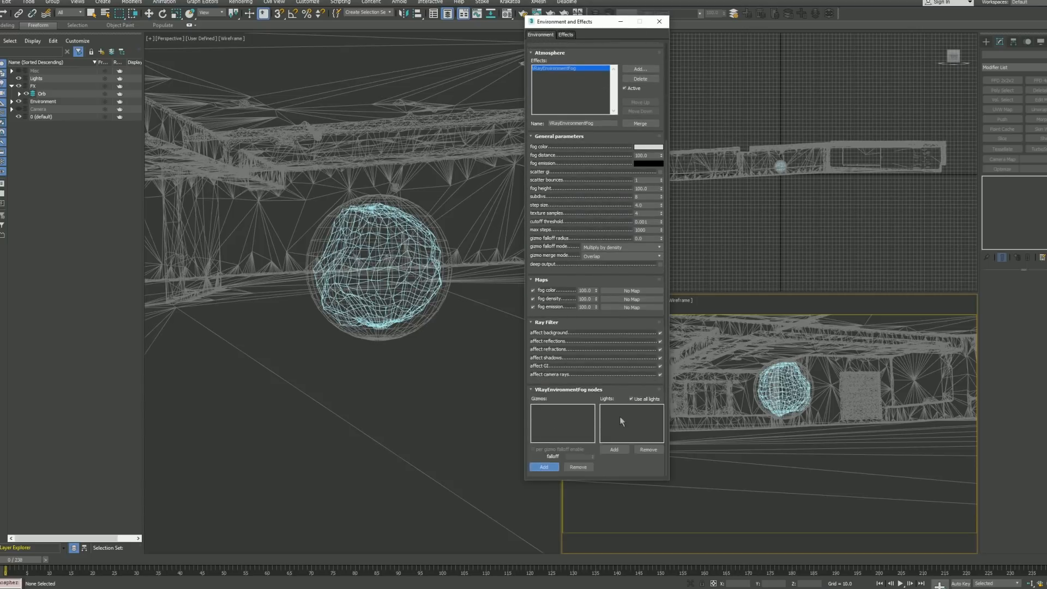
click(766, 388)
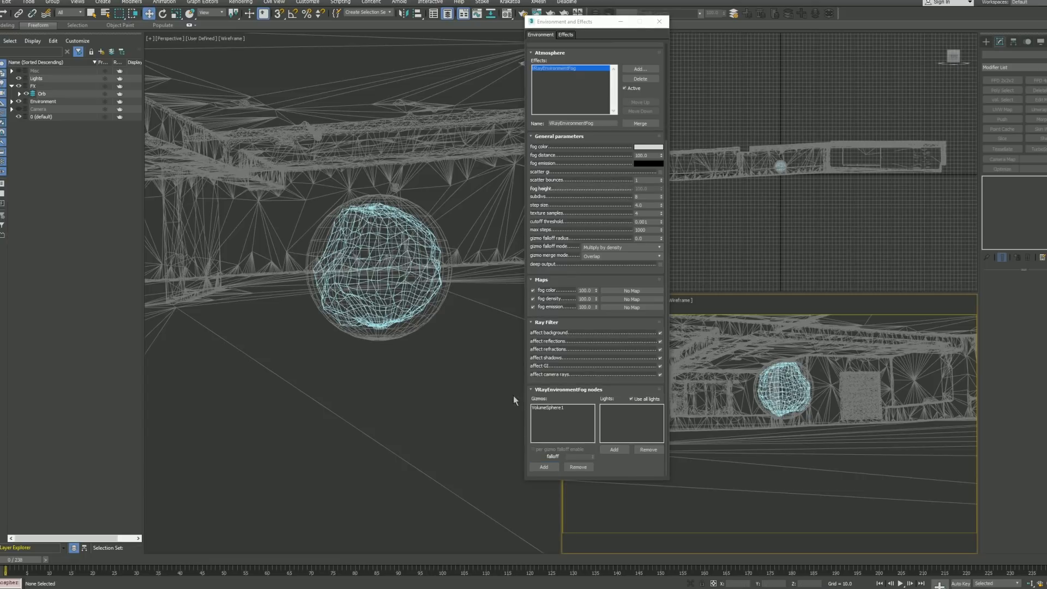
Step: Render the camera view to check the fog volume and move the frame buffer clear of the viewport
right_click(701, 417)
click(699, 413)
key(shift+q)
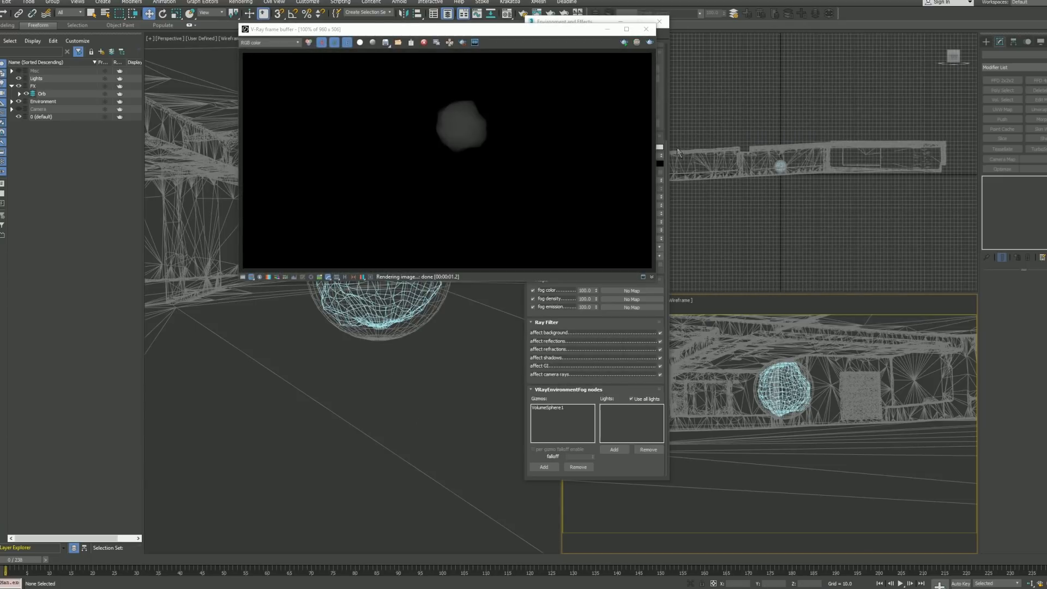
drag(437, 30, 790, 34)
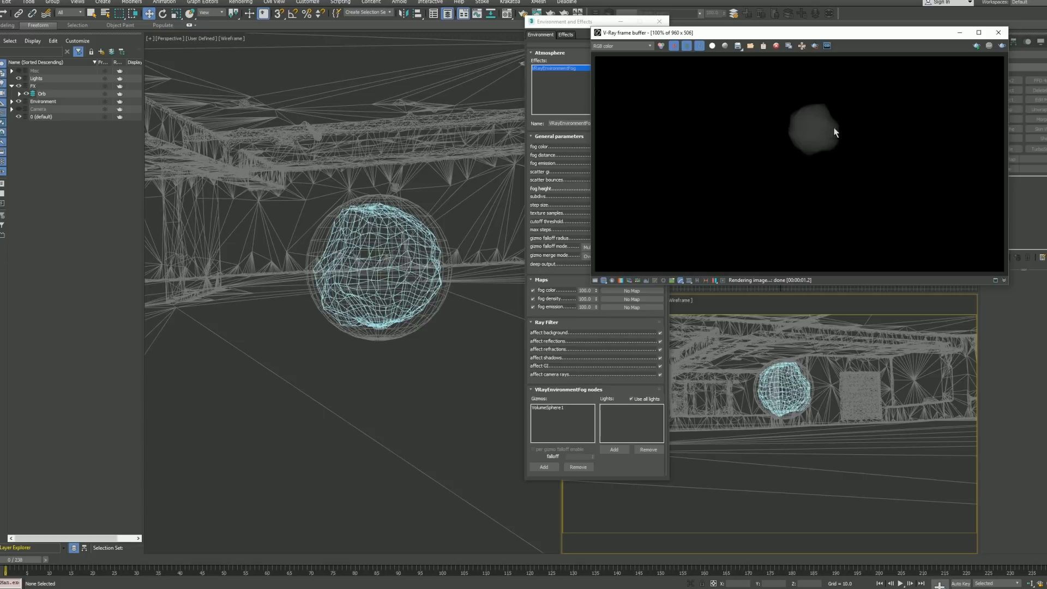
Step: Select VolumeSphere1 and set its base Sphere to 64 segments
click(775, 388)
drag(905, 33, 828, 27)
click(1020, 188)
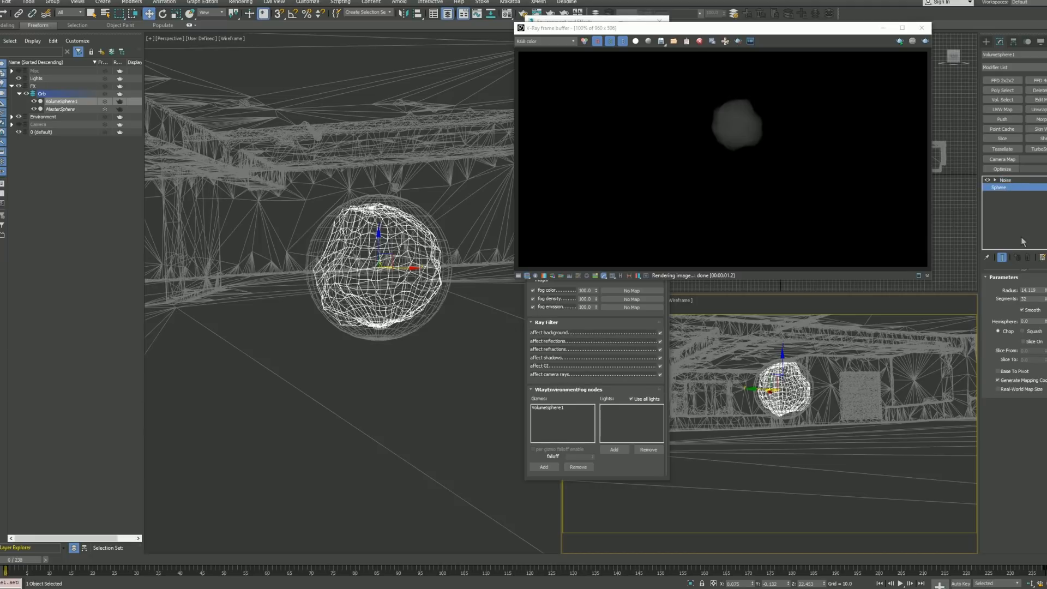
double_click(1037, 299)
text(64)
key(Return)
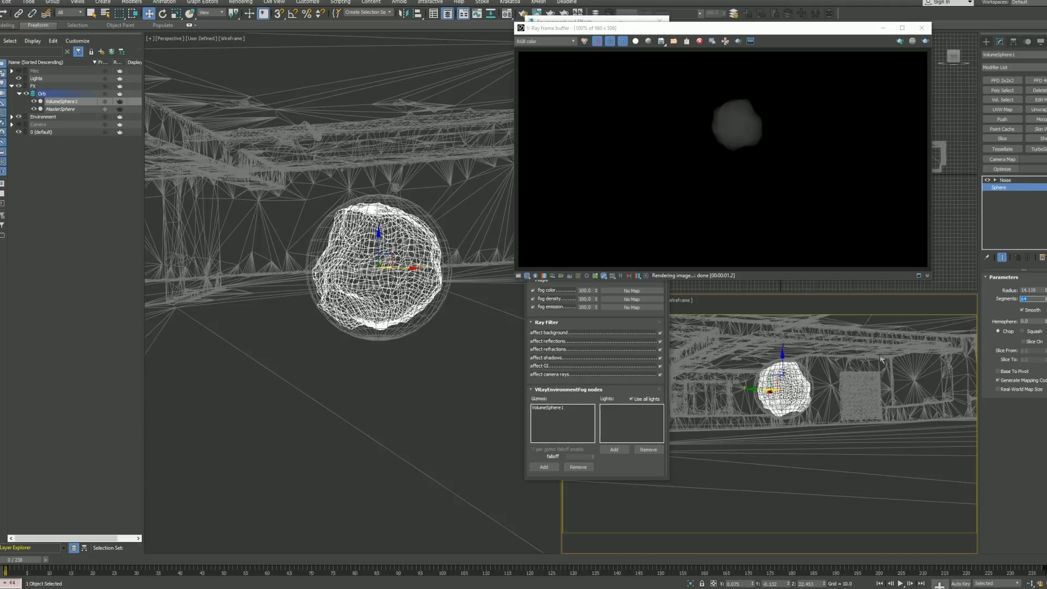
Step: Render the camera view again and examine the edge detail of the refined fog sphere
click(738, 340)
key(shift+q)
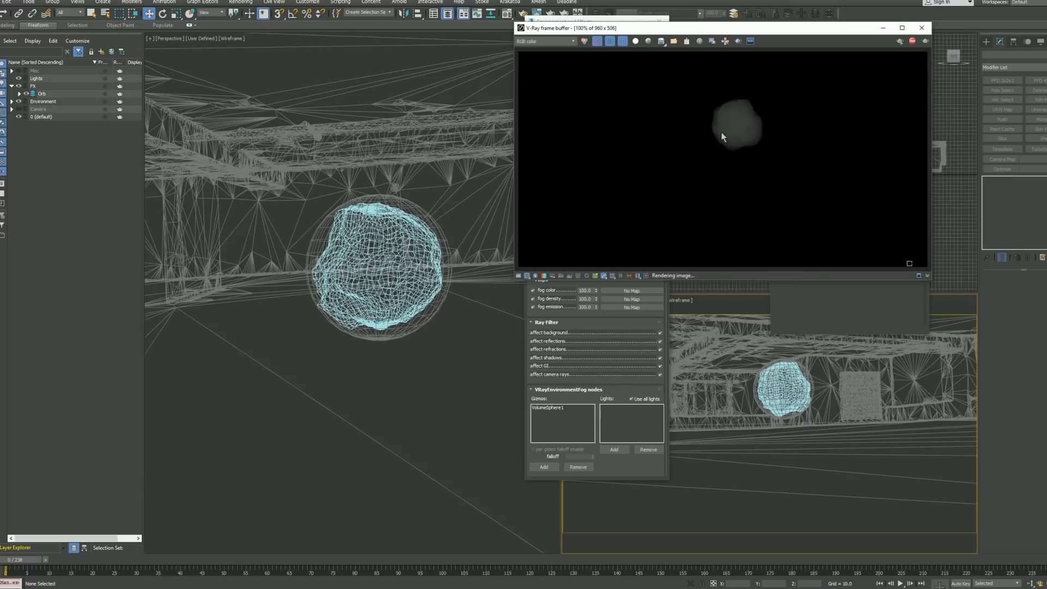
scroll(721, 128, up, 2)
scroll(721, 125, down, 2)
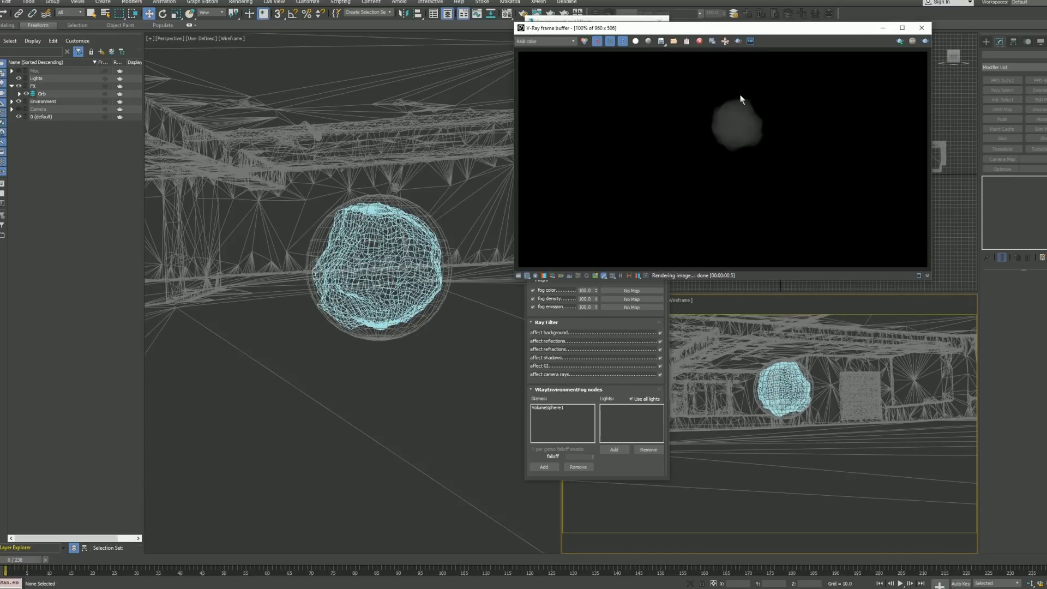
click(458, 335)
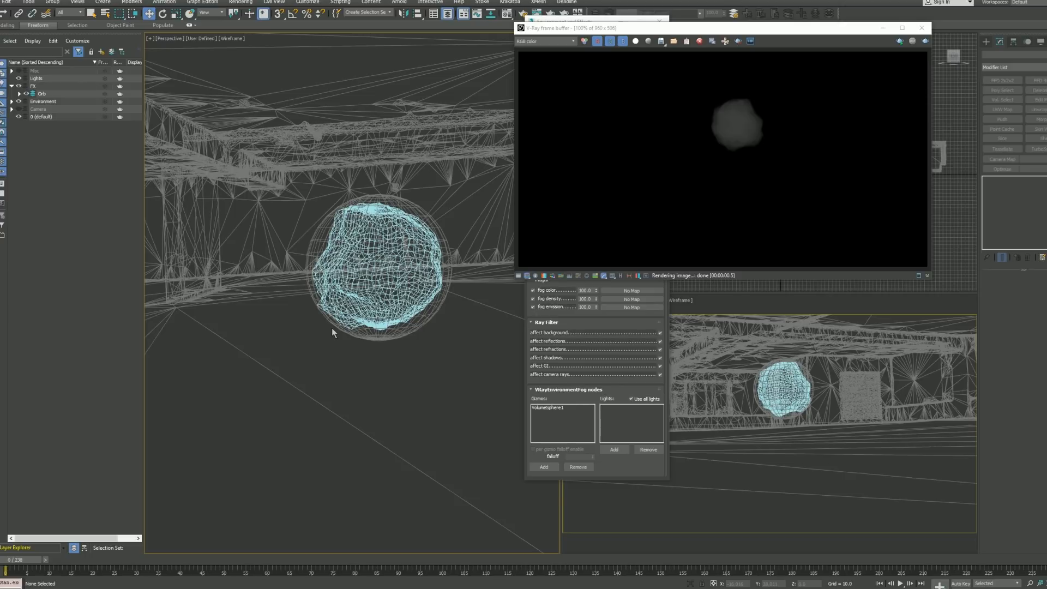
Step: Make Lights the active layer and create a standard Omni light just below the orb
click(986, 42)
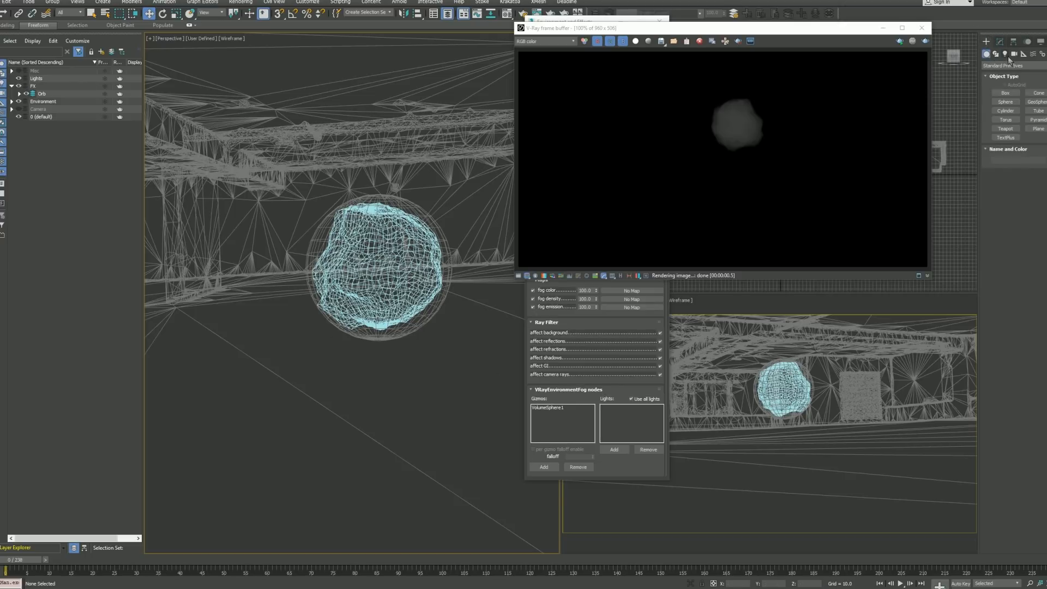
click(1006, 55)
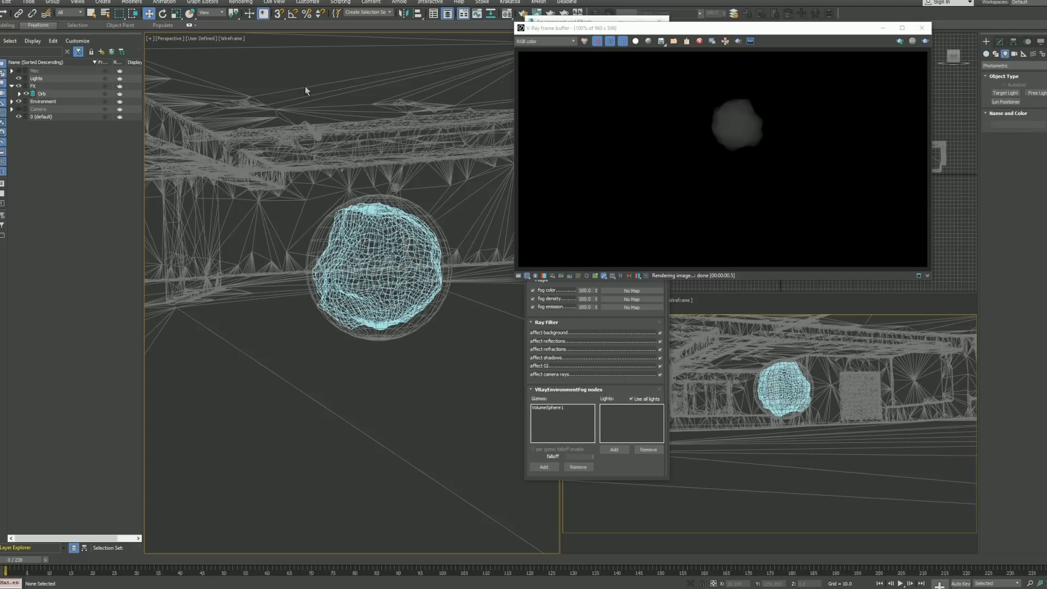
click(25, 79)
click(1006, 65)
click(1006, 83)
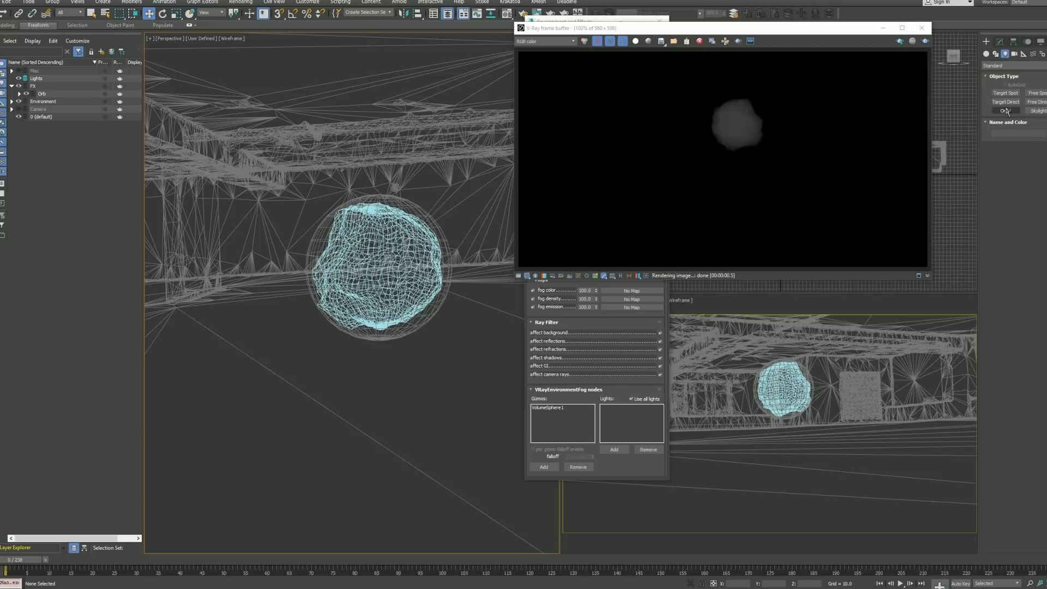
click(1006, 110)
key(t)
click(785, 429)
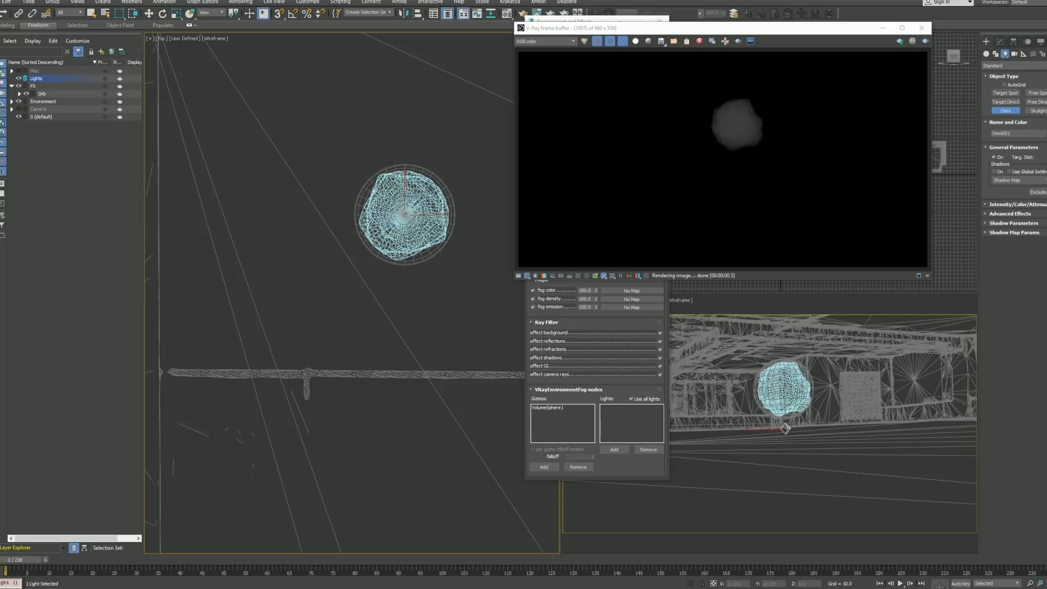
Step: Move the Omni light up into the centre of the orb in the front view
key(w)
key(f)
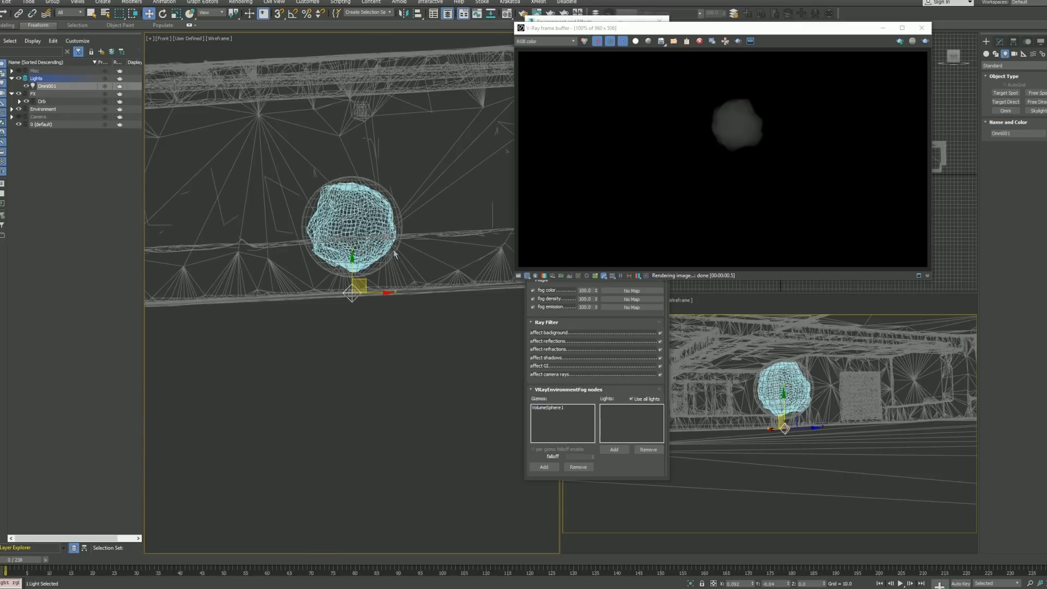
drag(353, 266, 353, 199)
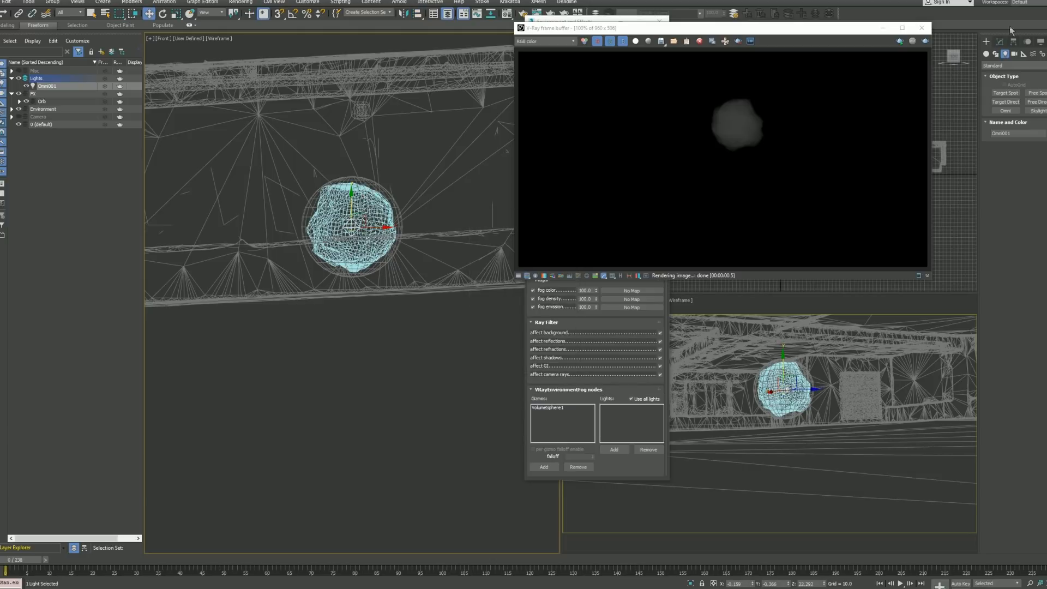
Step: Adjust the Omni light's intensity multiplier with the Environment and Effects settings open alongside
click(1000, 41)
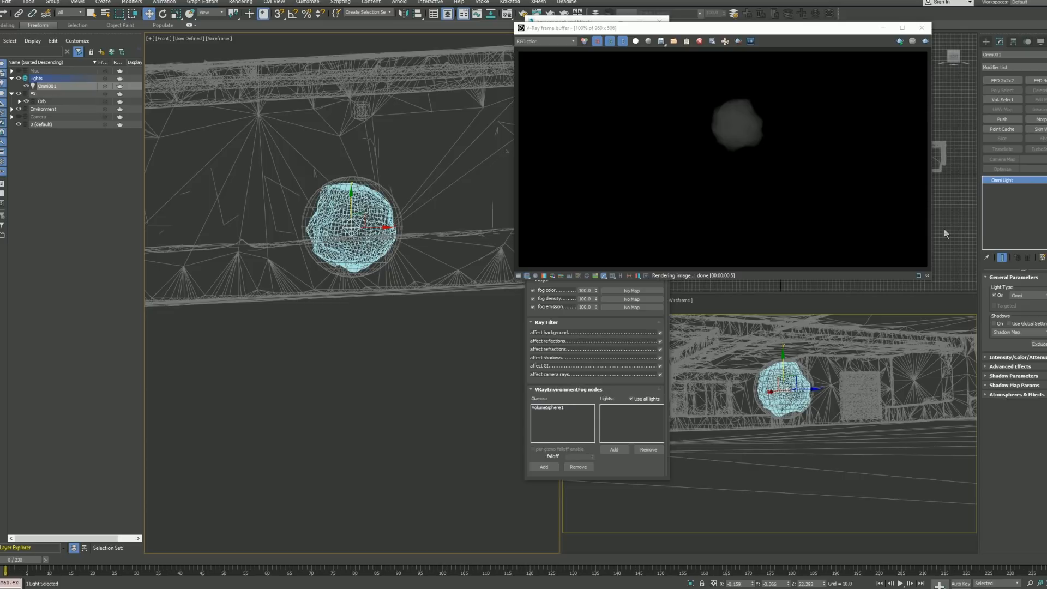
key(8)
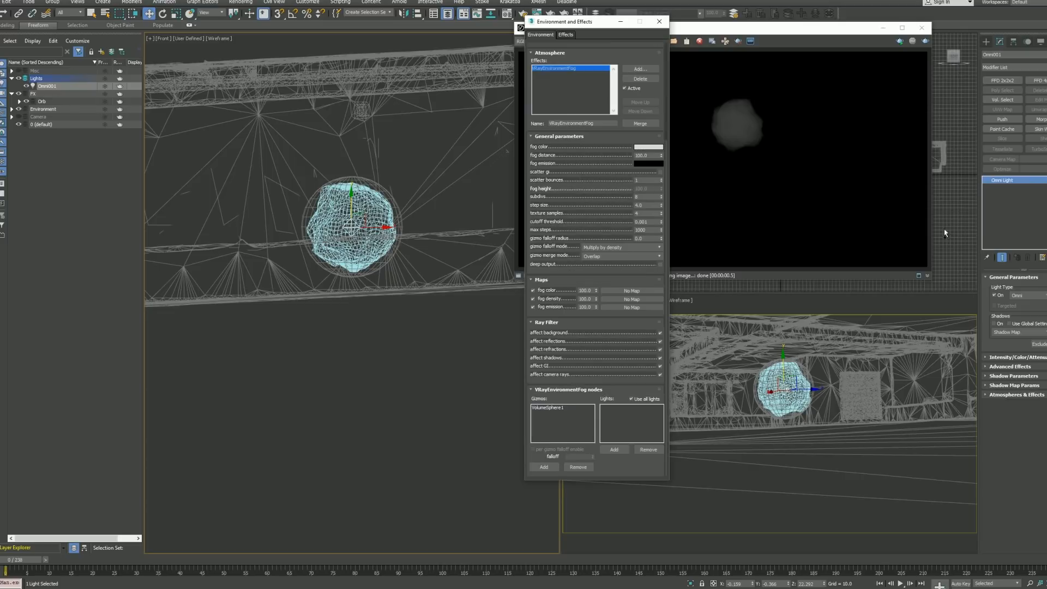
click(1017, 357)
double_click(1027, 368)
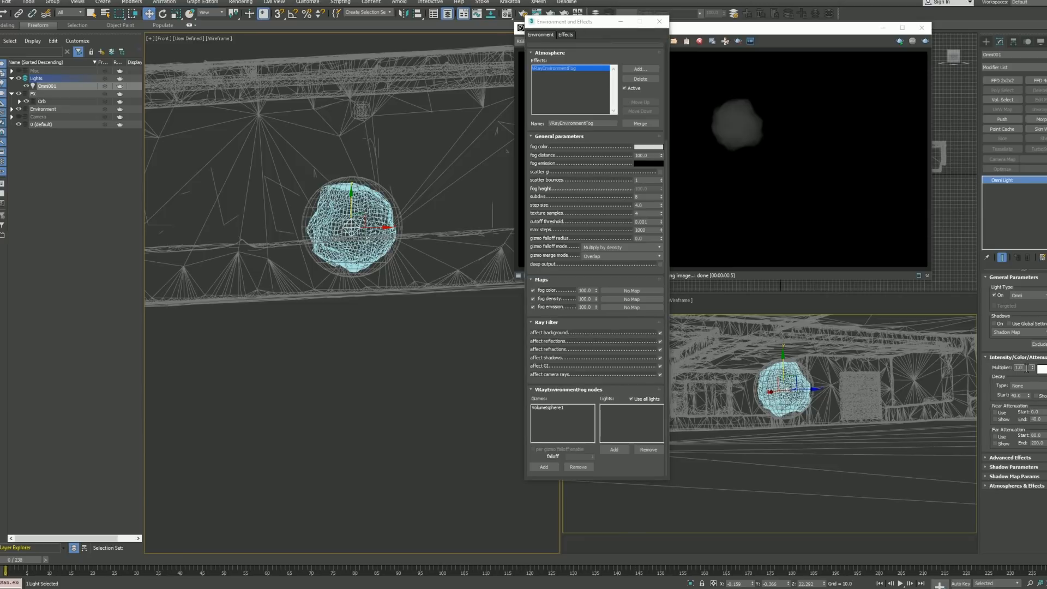
drag(1033, 365, 1034, 372)
Step: Add Omni001 to the VRayEnvironmentFog lights, disable Use all lights and render the camera view
click(616, 449)
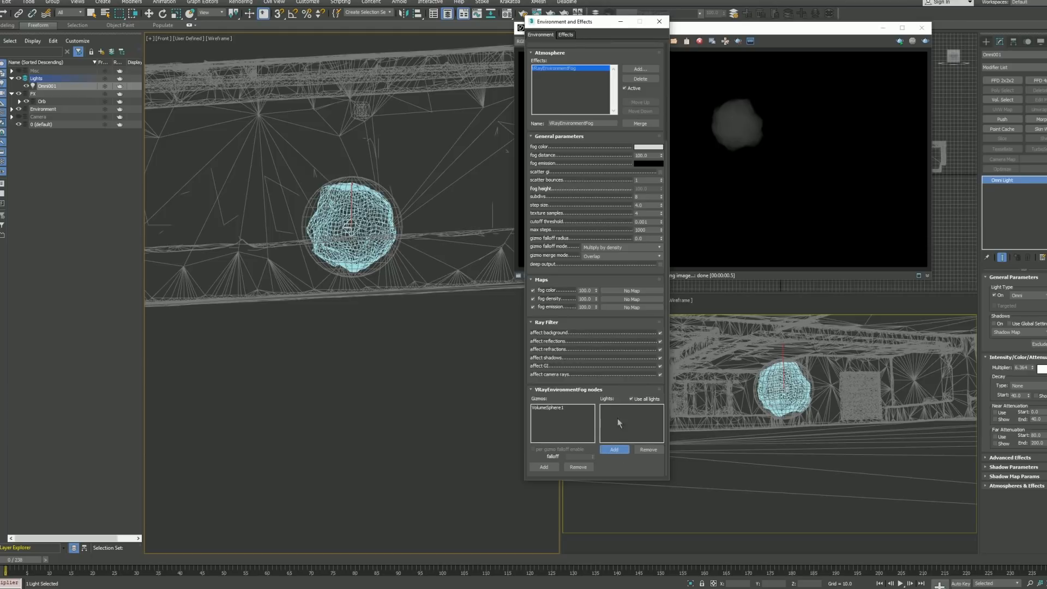
click(777, 390)
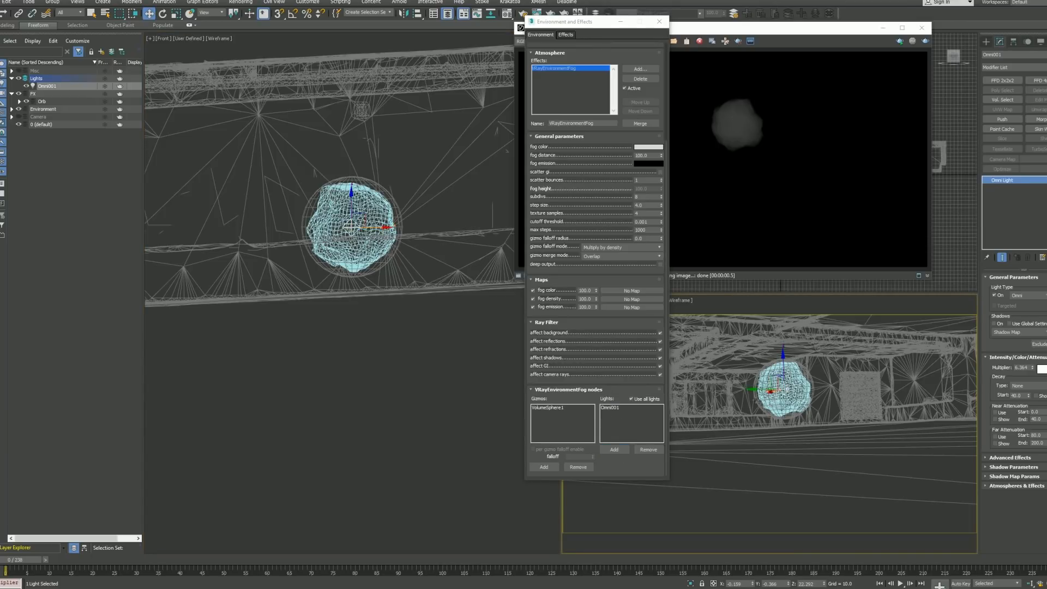
click(641, 401)
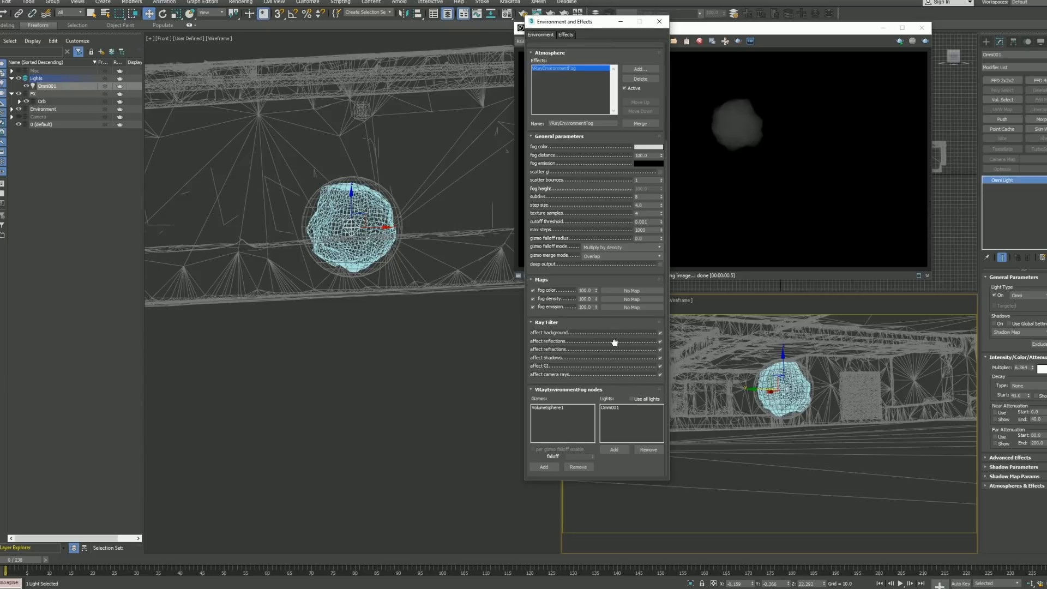
key(shift+q)
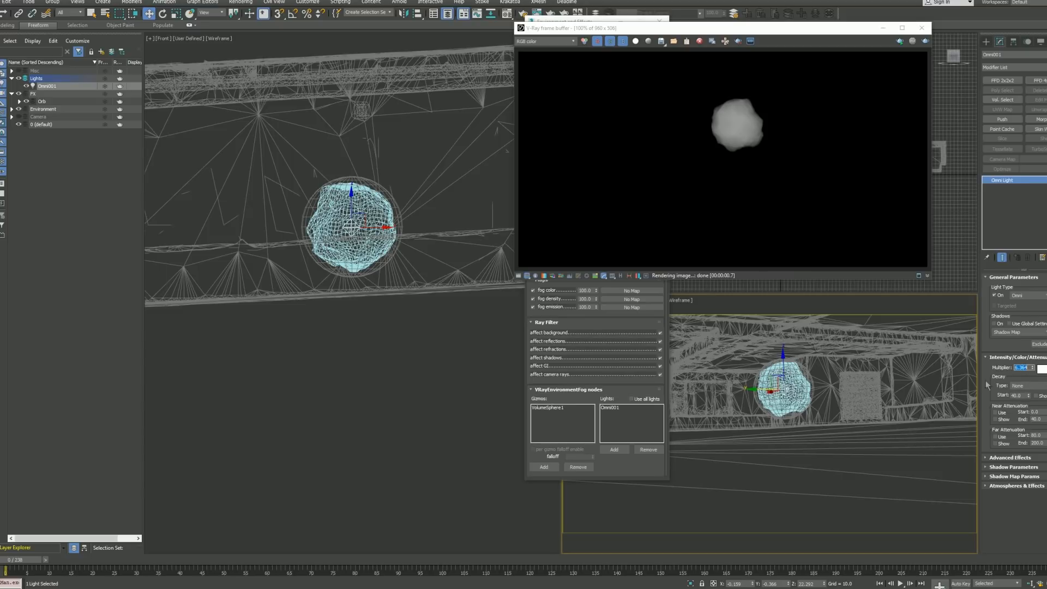
Step: Set the VRayEnvironmentFog fog distance to 10 and render the camera view again
click(620, 345)
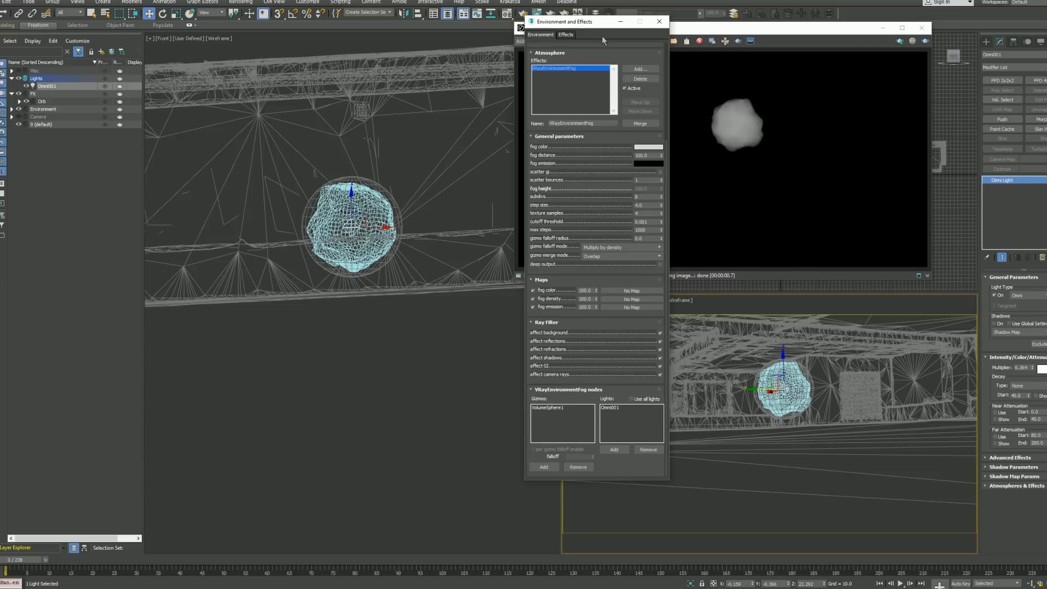
drag(571, 24, 504, 34)
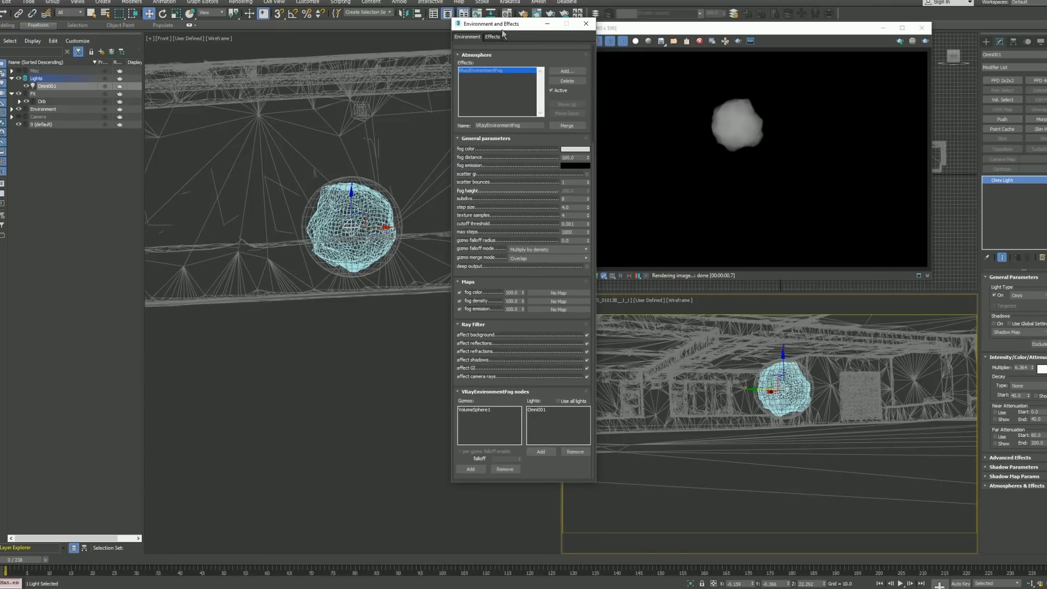
double_click(570, 157)
text(10)
key(Return)
key(shift+q)
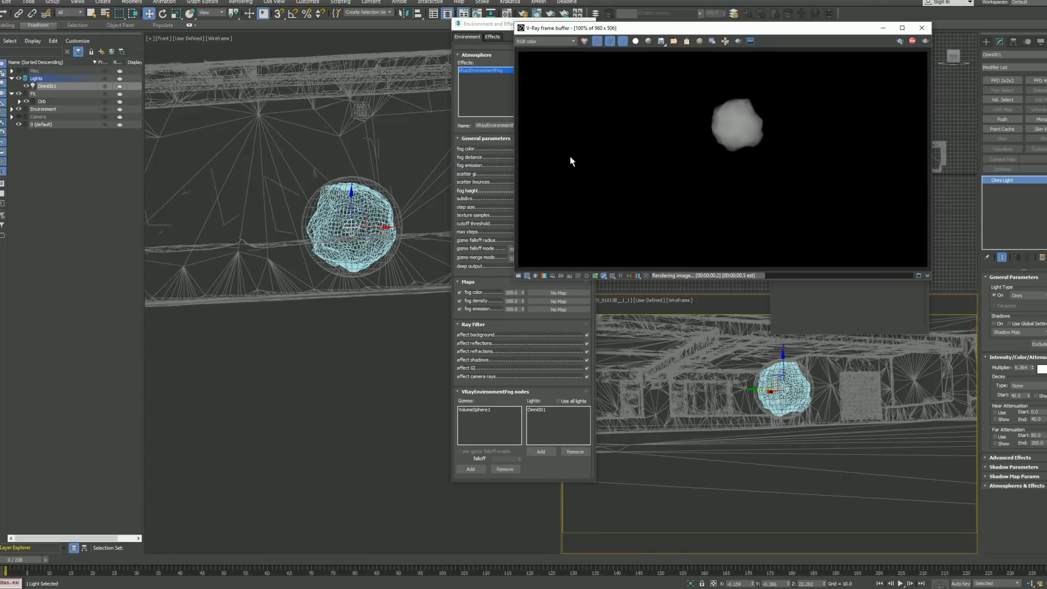
Step: Move the Environment and Effects window clear of the frame buffer and examine the fog orb in the new render
drag(516, 24, 399, 13)
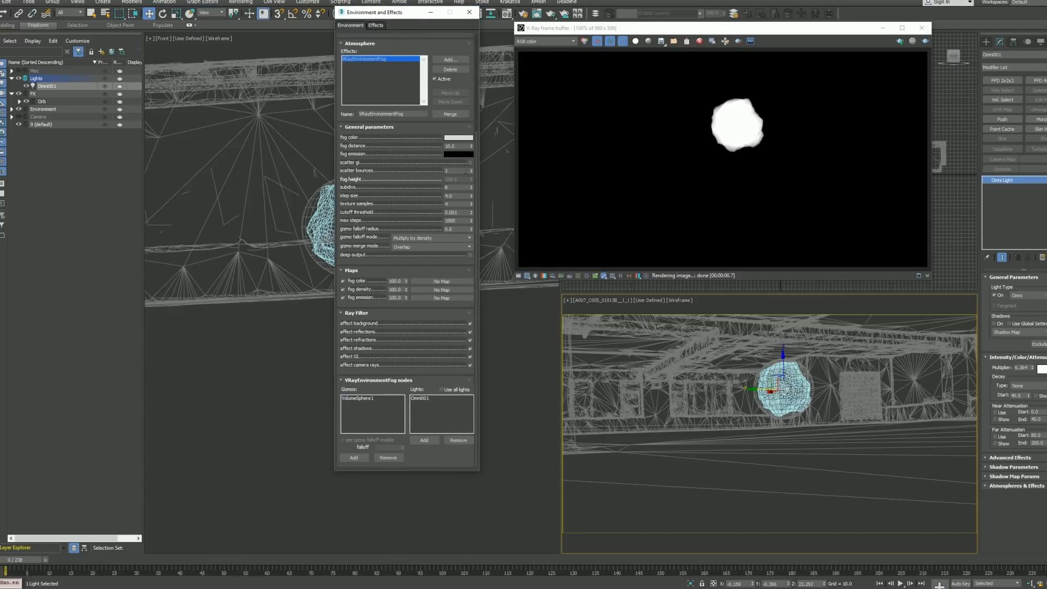
double_click(452, 146)
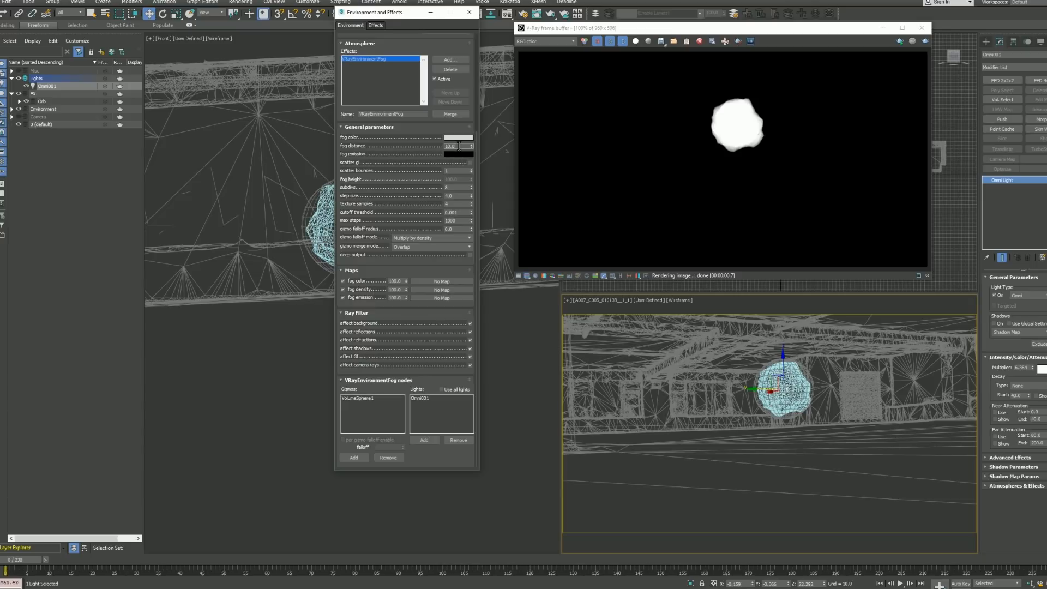
click(420, 157)
click(732, 121)
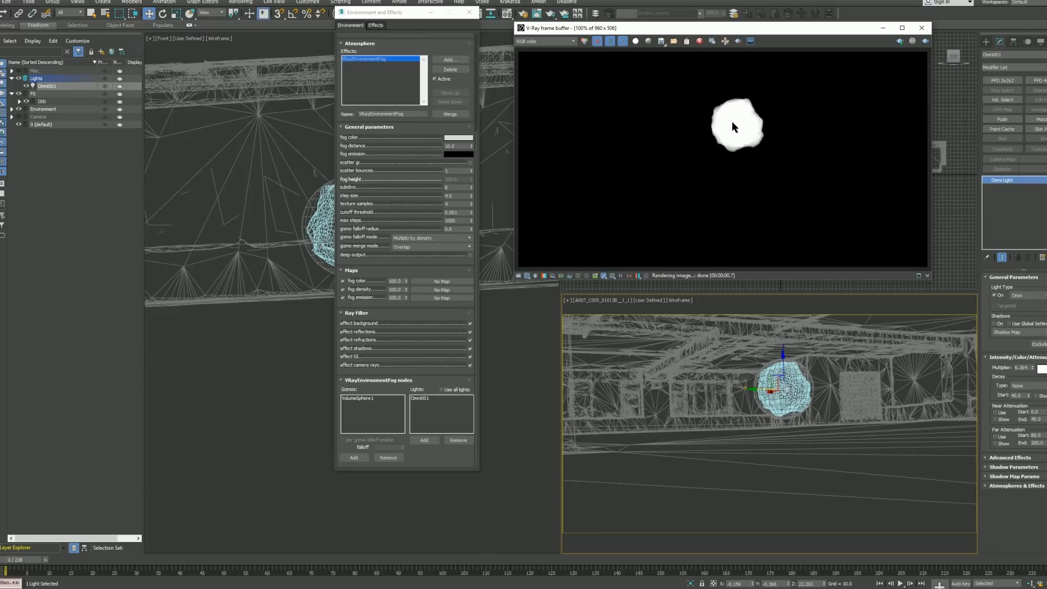
Step: Enlarge the rendered orb in the V-Ray frame buffer to inspect its shading
scroll(762, 107, up, 1)
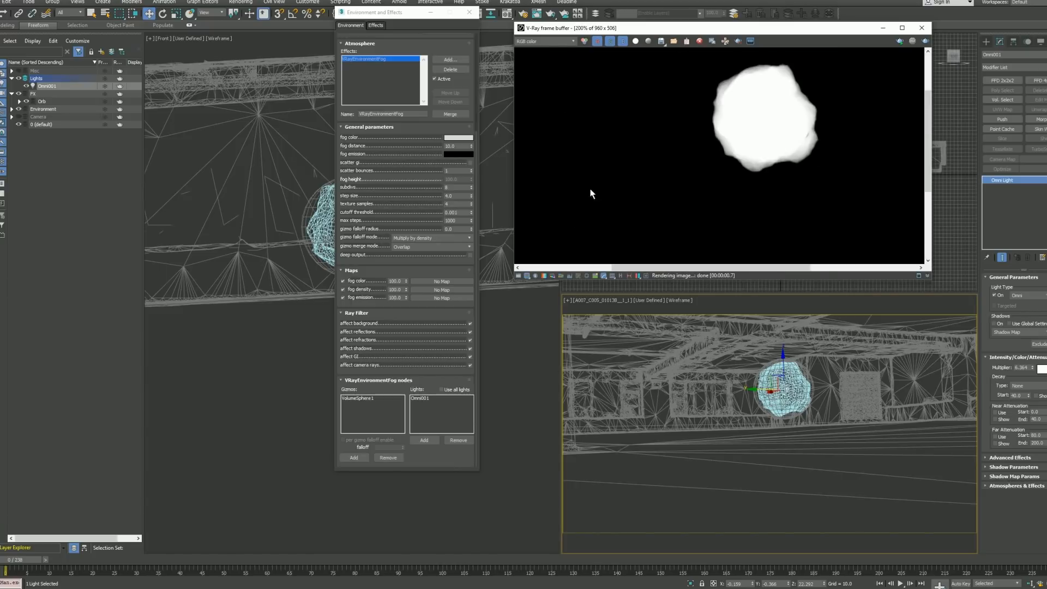
click(401, 162)
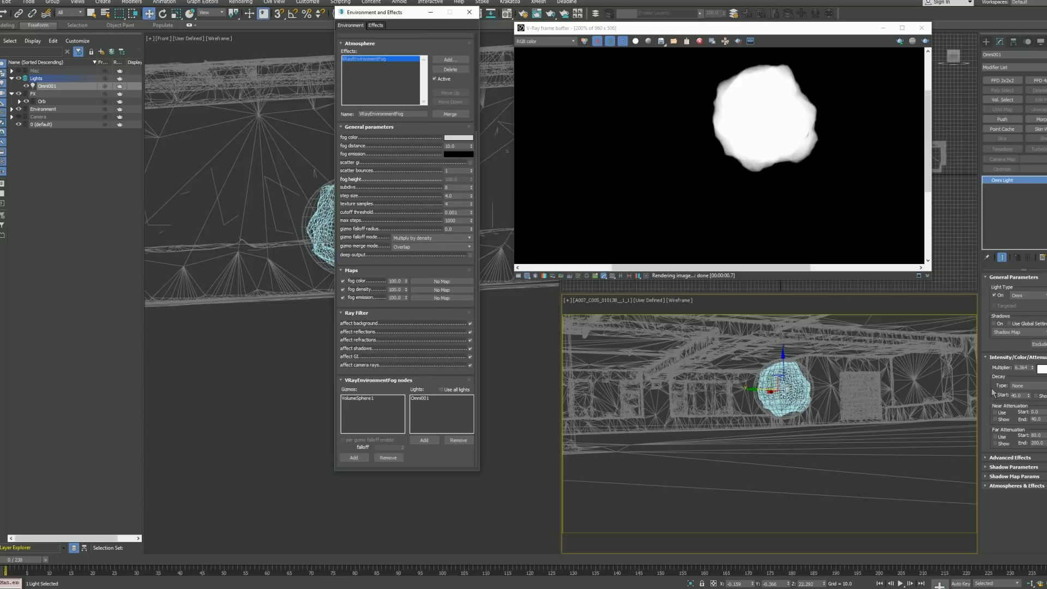
Step: Try out a small teapot in the front viewport by rotating it, and delete it
click(986, 42)
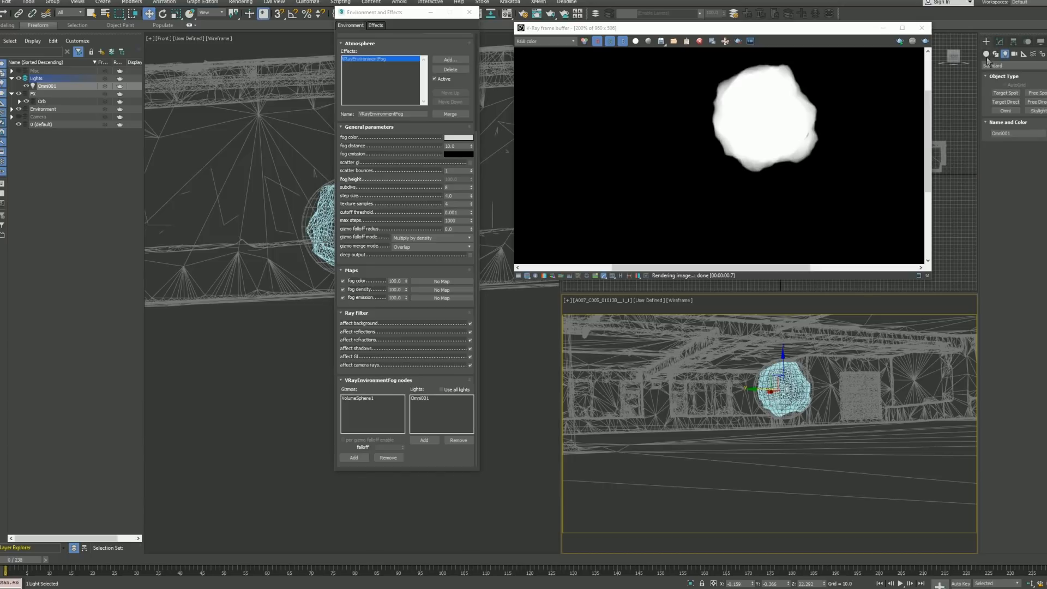
click(1006, 128)
mouse_move(238, 190)
mouse_down()
mouse_move(260, 190)
mouse_move(251, 190)
mouse_up()
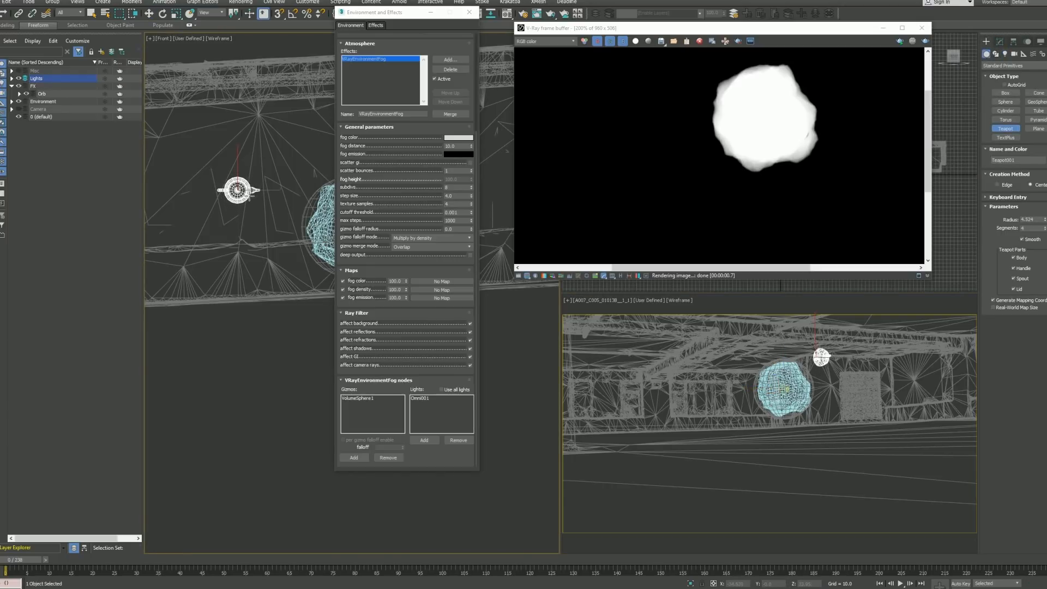
key(w)
key(e)
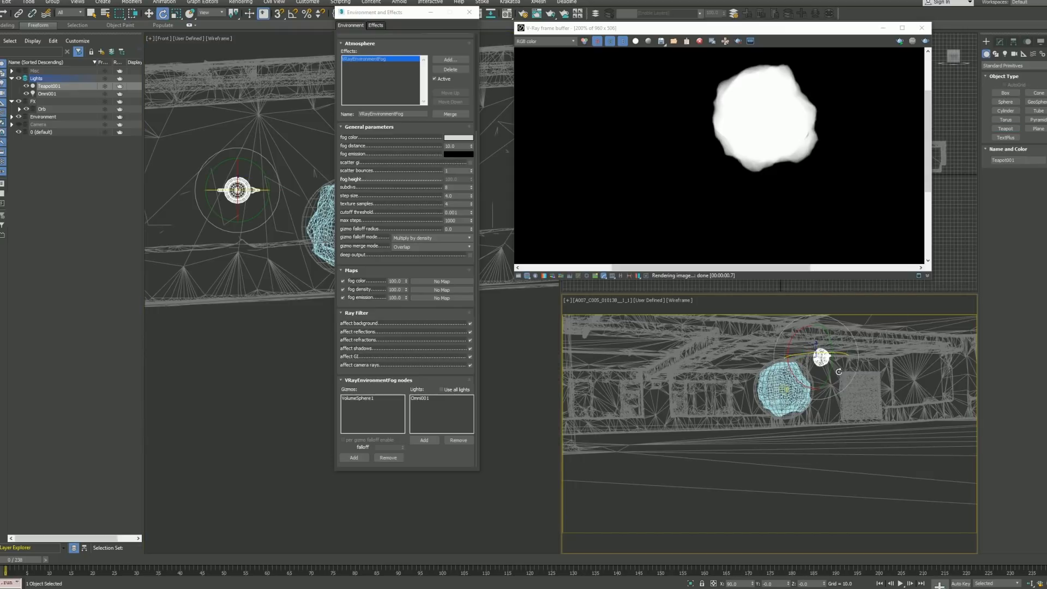
drag(820, 371, 802, 325)
key(Delete)
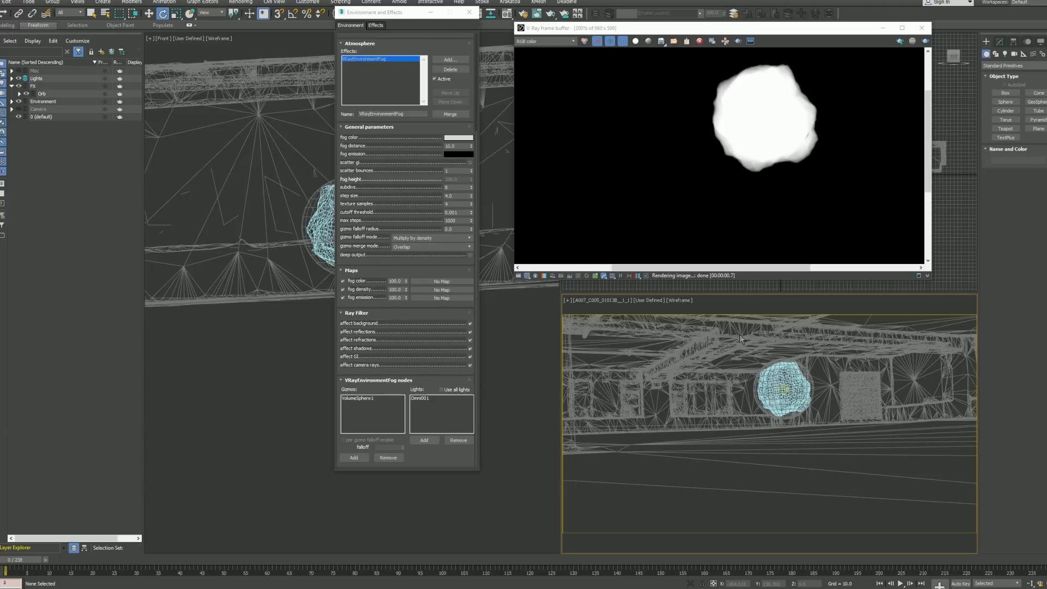
Step: Open the Material Editor beside the fog settings and rename an unused material slot VolumeSphere1_Big
click(720, 137)
click(379, 204)
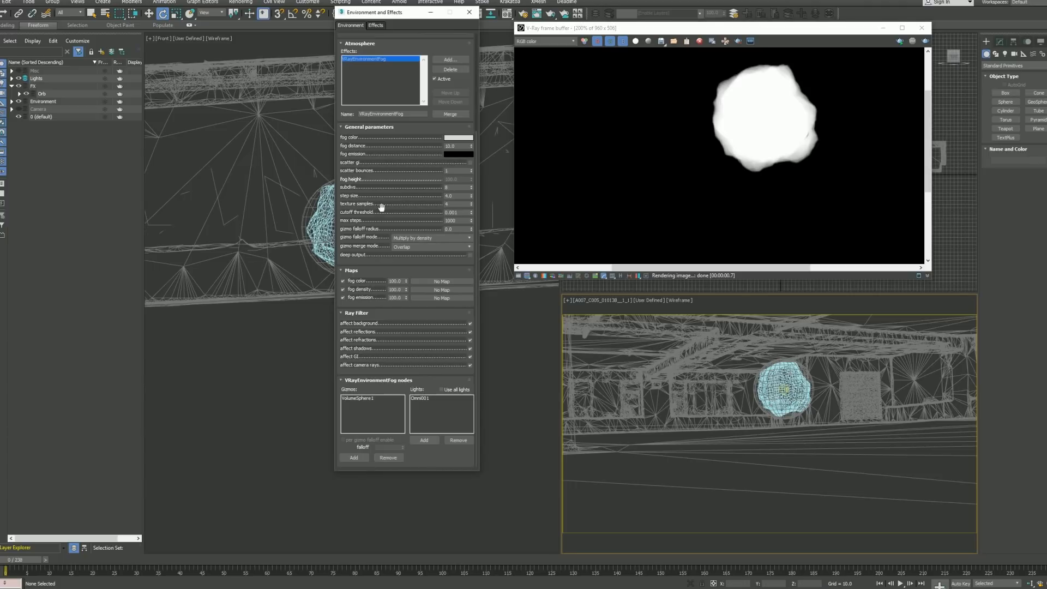
click(507, 14)
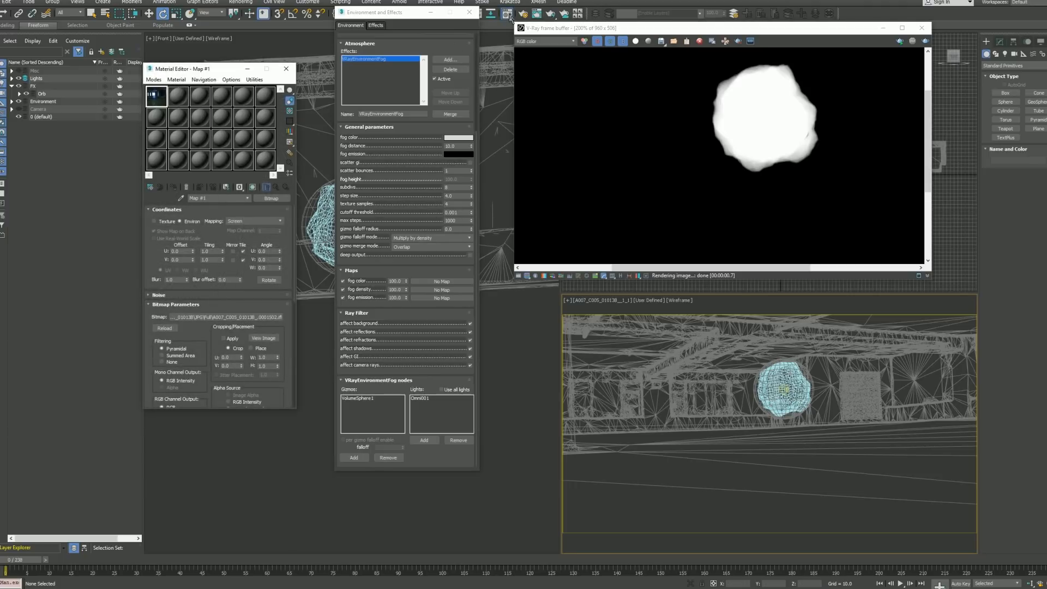
drag(400, 17, 409, 66)
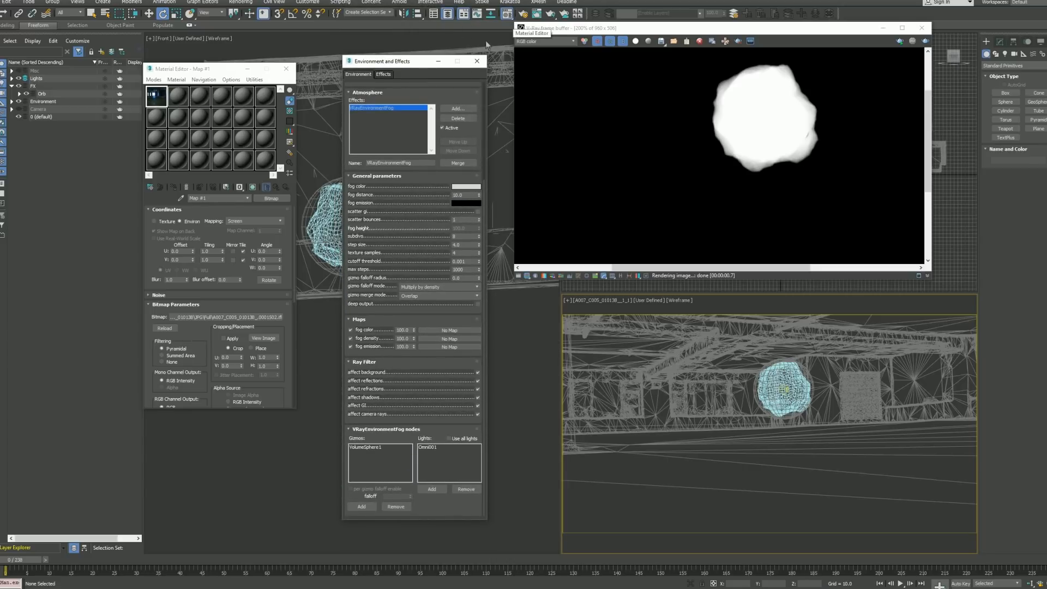
click(162, 160)
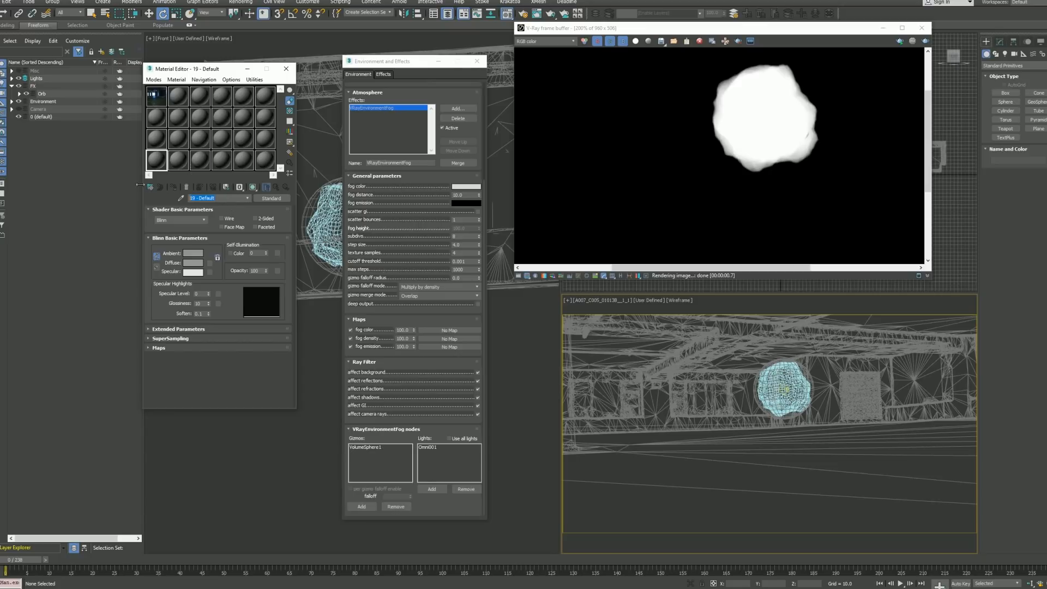
click(19, 93)
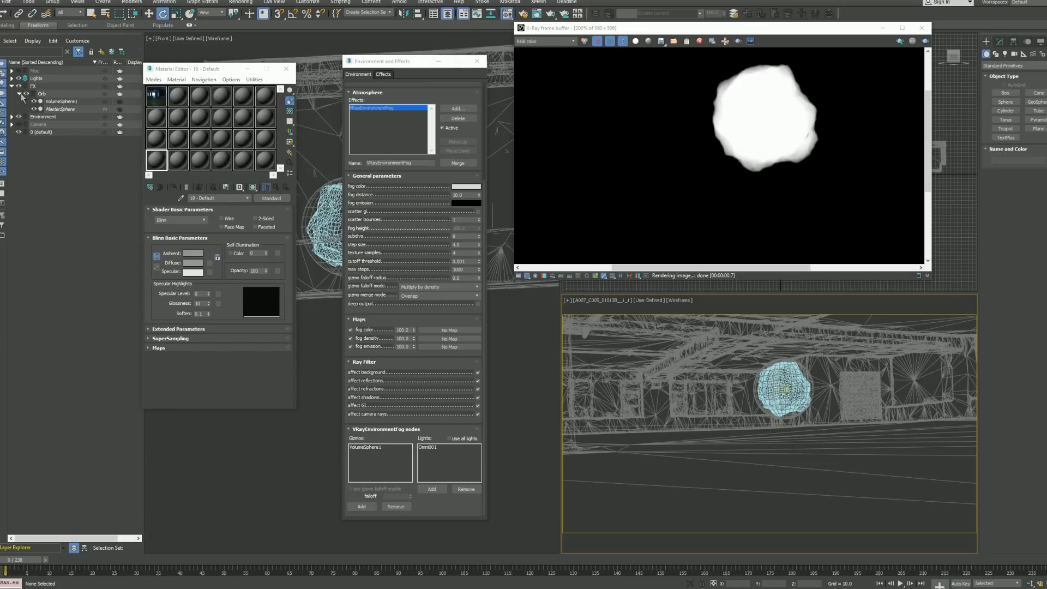
click(214, 198)
text(VolumeSphere1_Big)
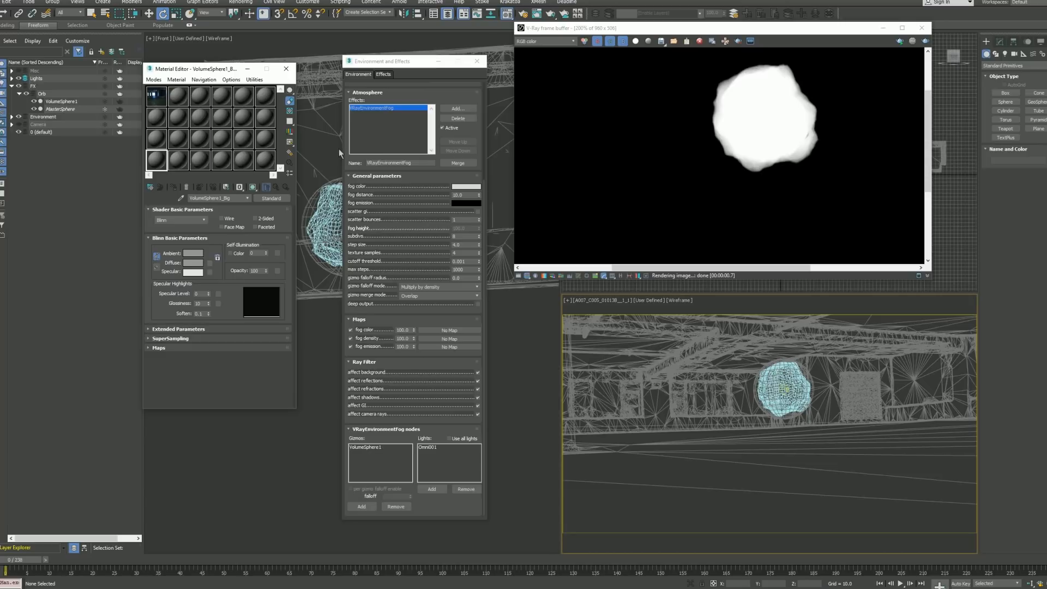
Step: Assign a Noise map to the diffuse colour of the VolumeSphere1_Big material
click(211, 265)
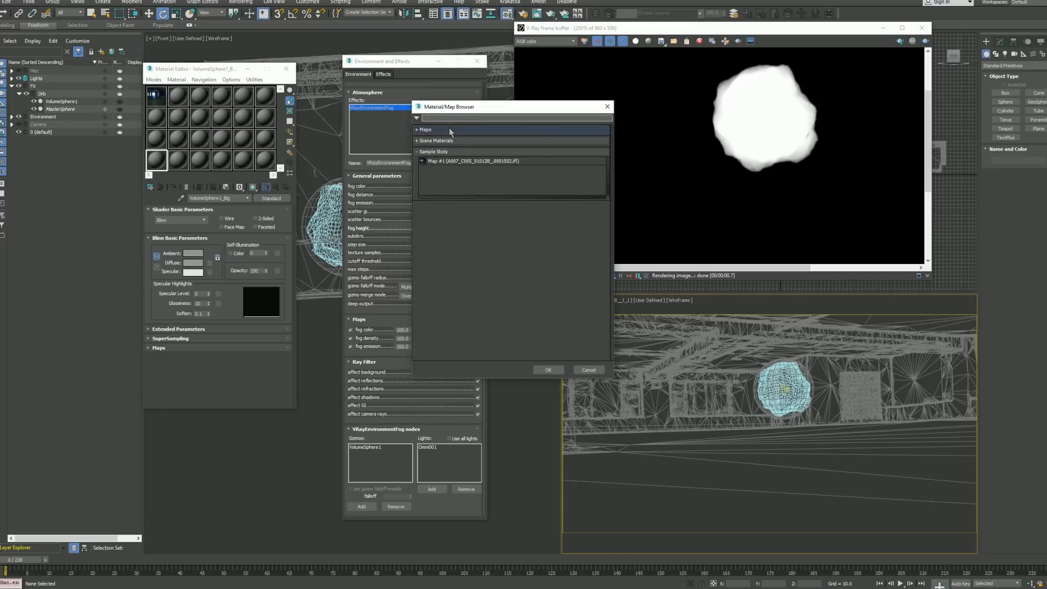
text(noise)
double_click(440, 126)
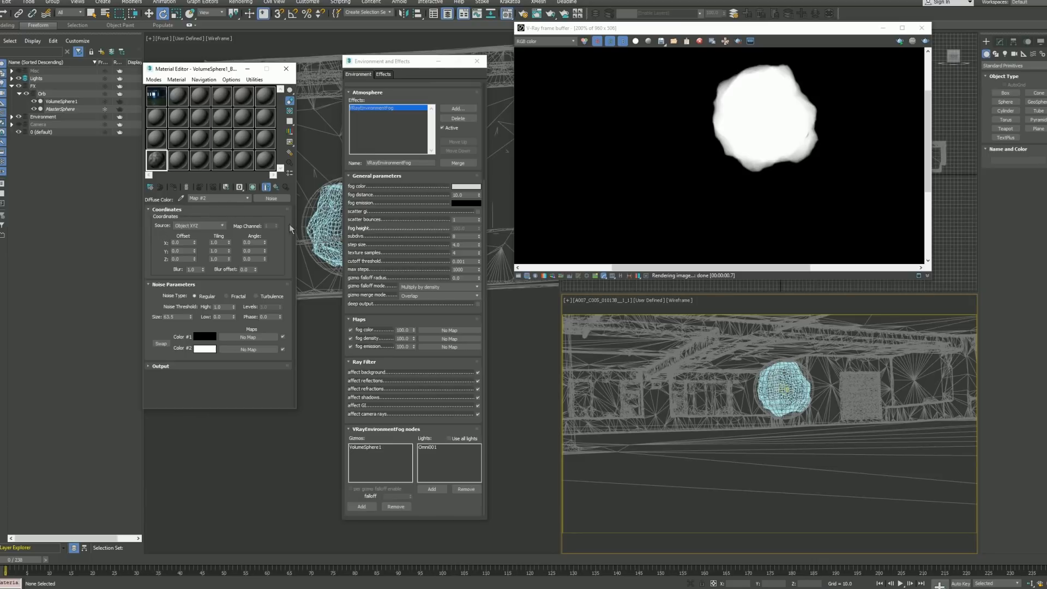
Step: Make the noise Fractal with size 10 and place the map as an instance in the V-Ray fog density slot
click(238, 297)
double_click(181, 318)
text(10)
key(Return)
drag(270, 198, 448, 341)
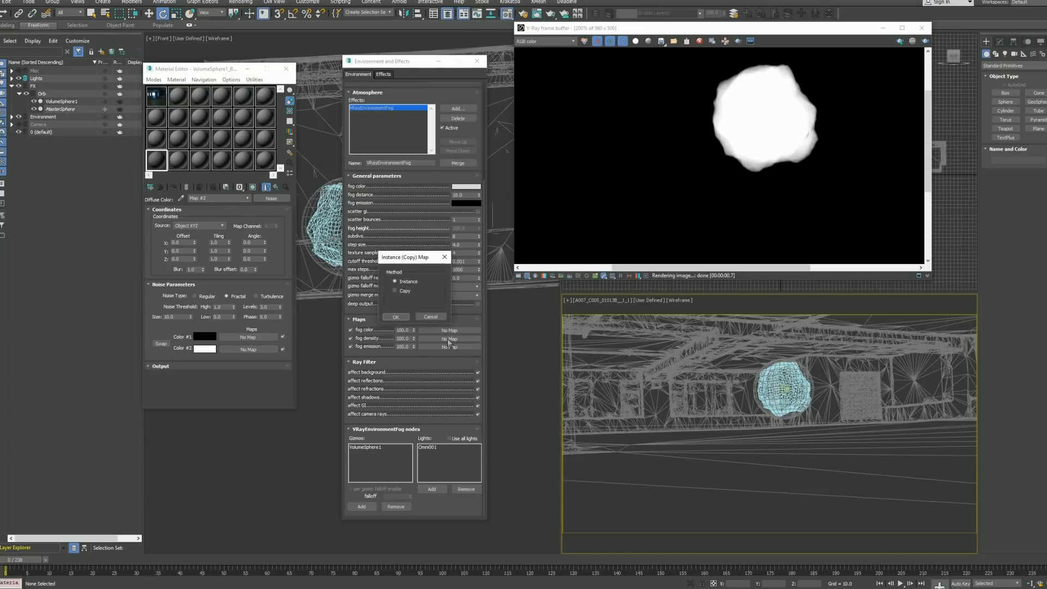
click(396, 317)
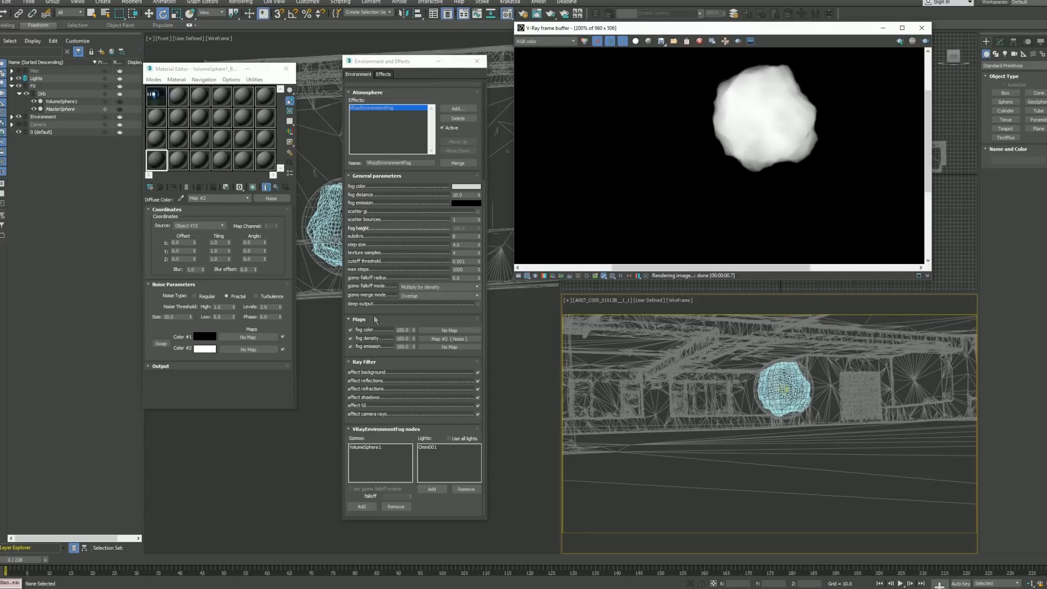
Step: Open an enlarged preview of the noise map and set its thresholds to high 1.0 and low 0.0
mouse_move(234, 317)
mouse_down()
mouse_move(234, 296)
mouse_move(235, 325)
mouse_move(234, 309)
mouse_up()
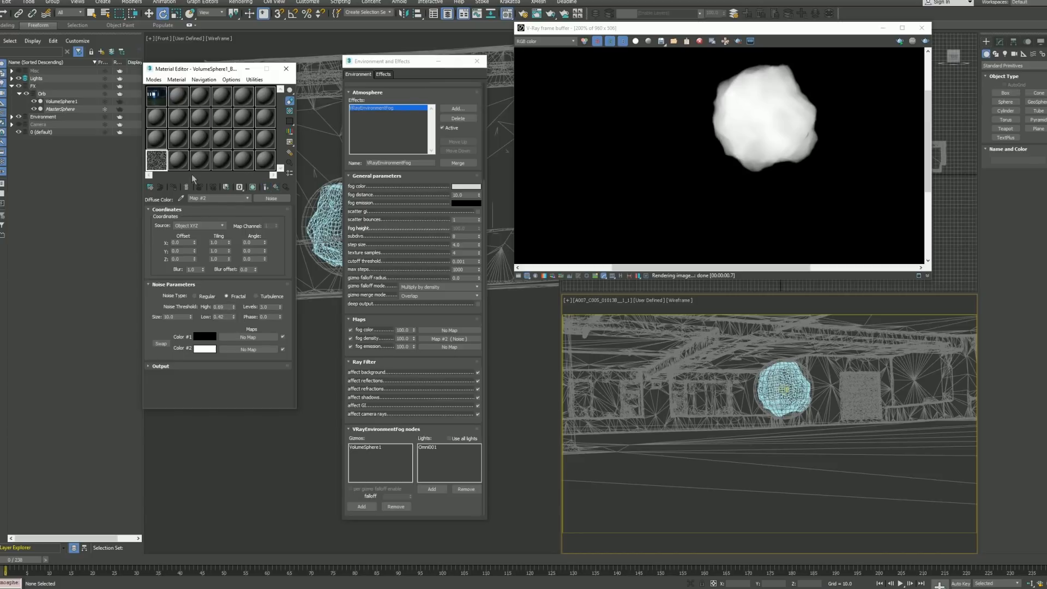
double_click(158, 162)
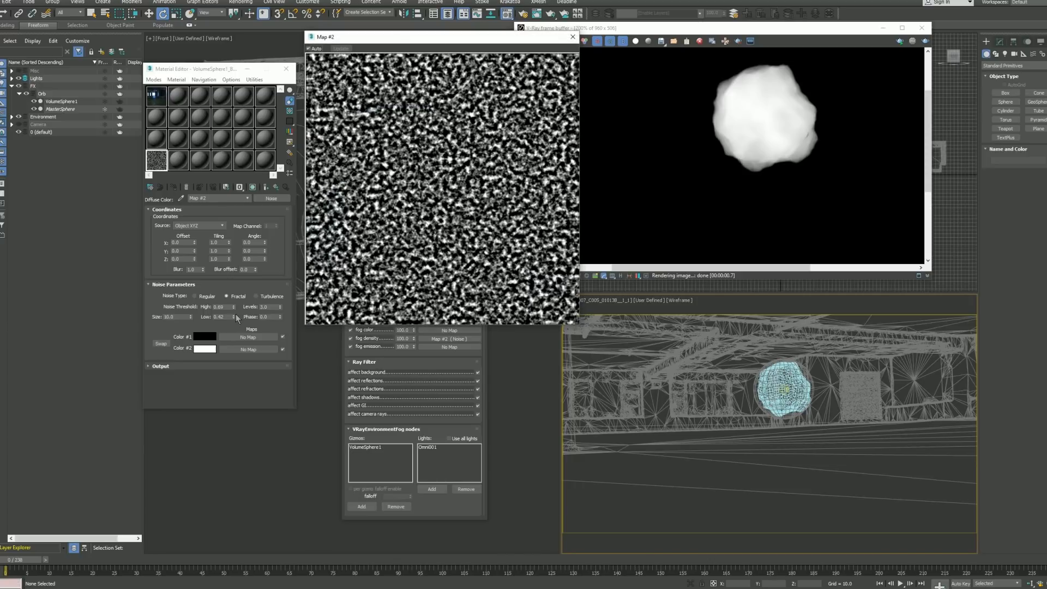
right_click(234, 317)
double_click(220, 307)
text(1)
key(Return)
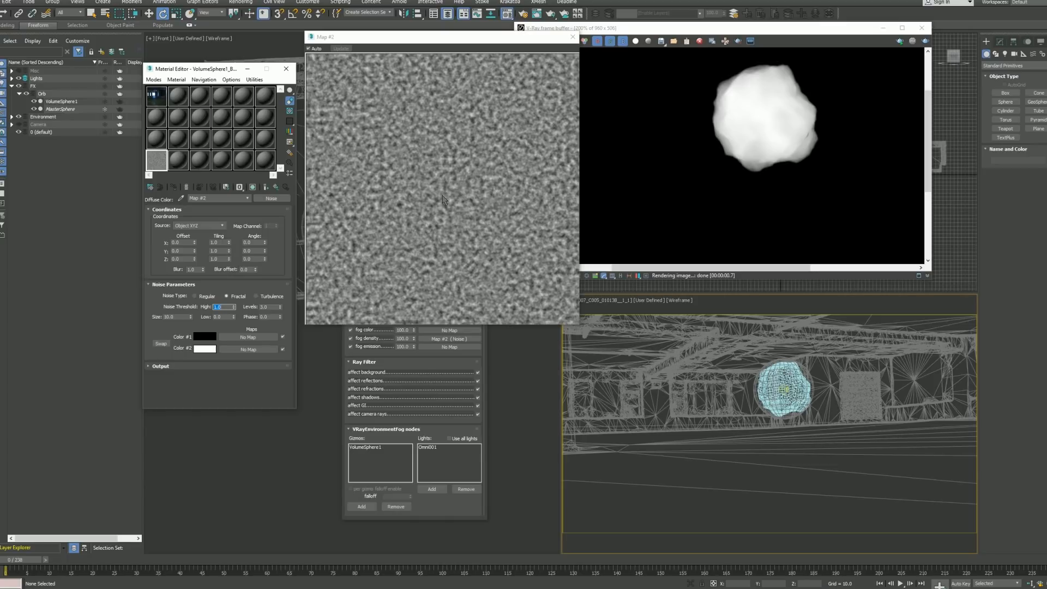
Step: Compare noise sizes 100 and 10 in the map preview, leaving the size at 100
double_click(174, 317)
text(100)
key(Return)
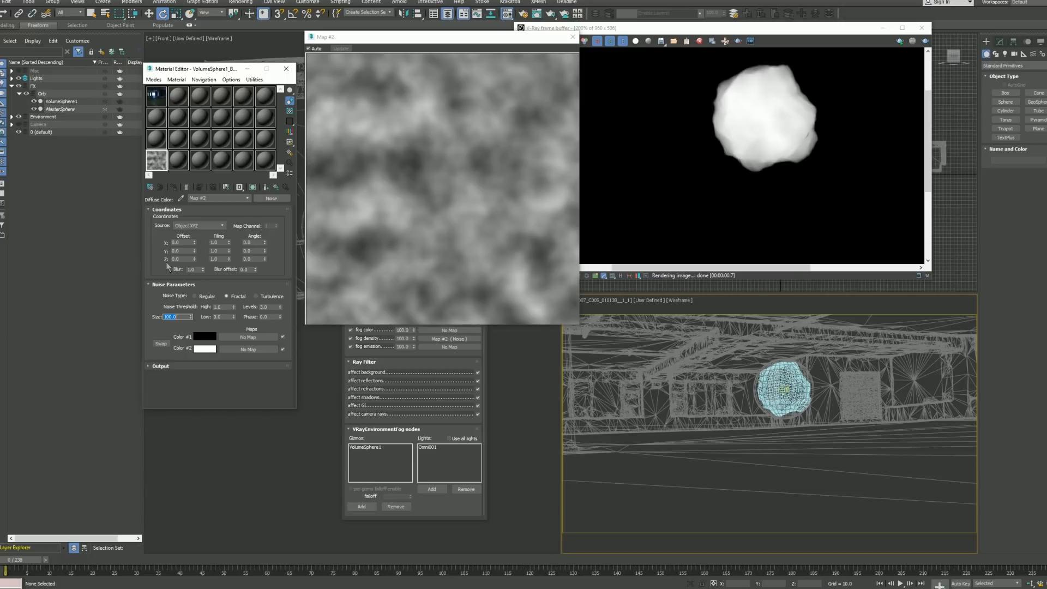
text(10)
key(Return)
double_click(180, 317)
text(100)
key(Return)
Step: Set the noise thresholds to low 0.38 and high 0.63 and render the orb
click(224, 317)
text(0.3)
click(226, 307)
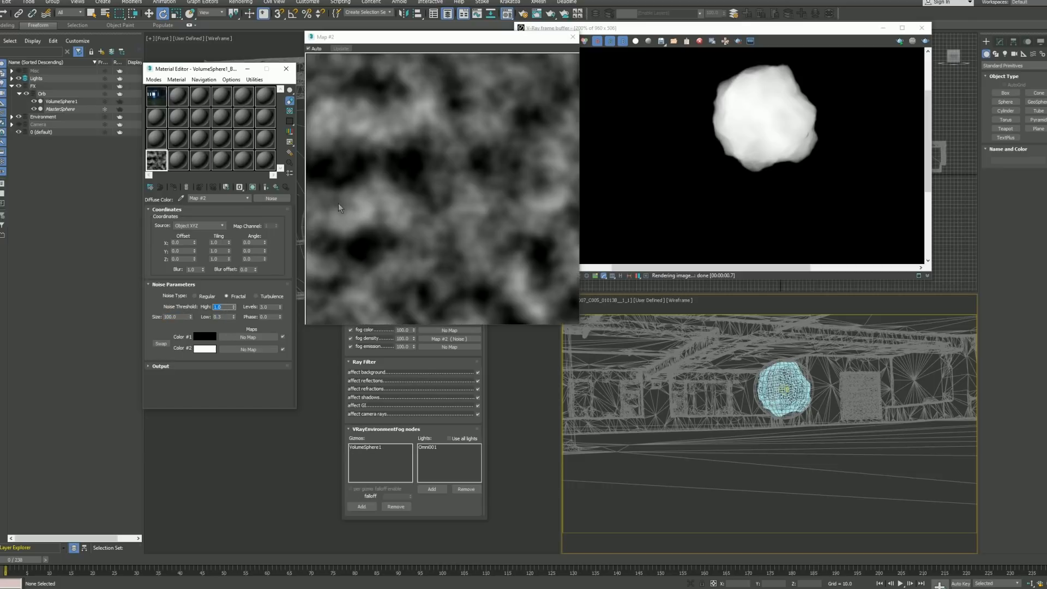
drag(234, 318, 235, 309)
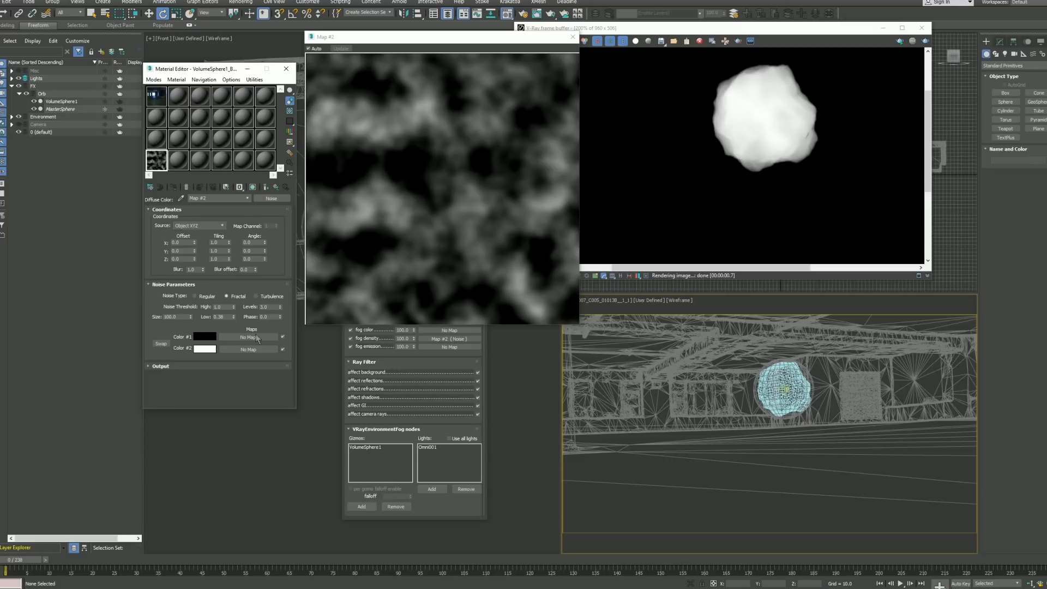
drag(235, 307, 238, 341)
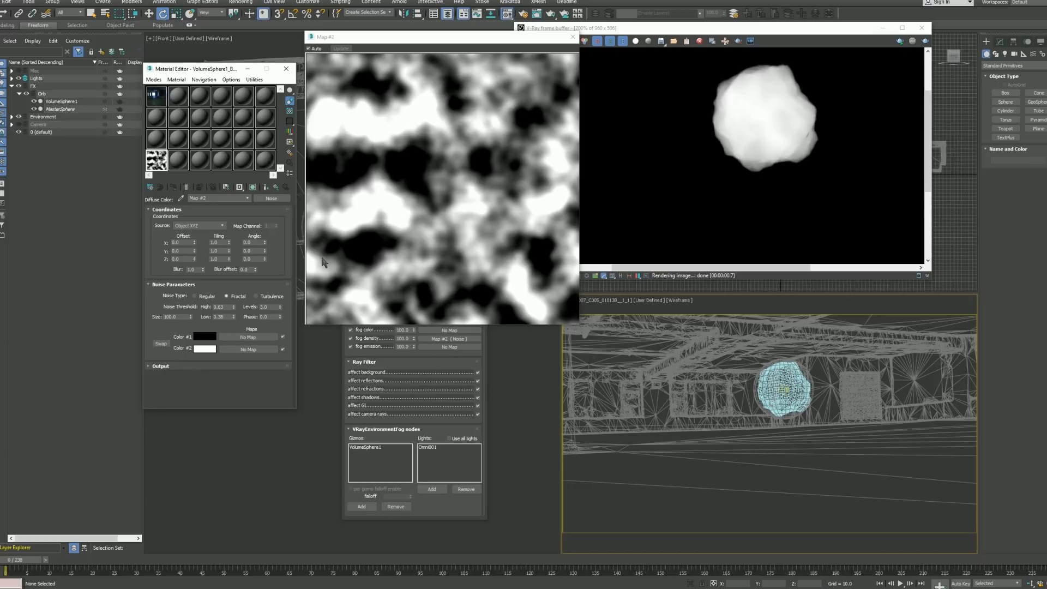
key(shift+q)
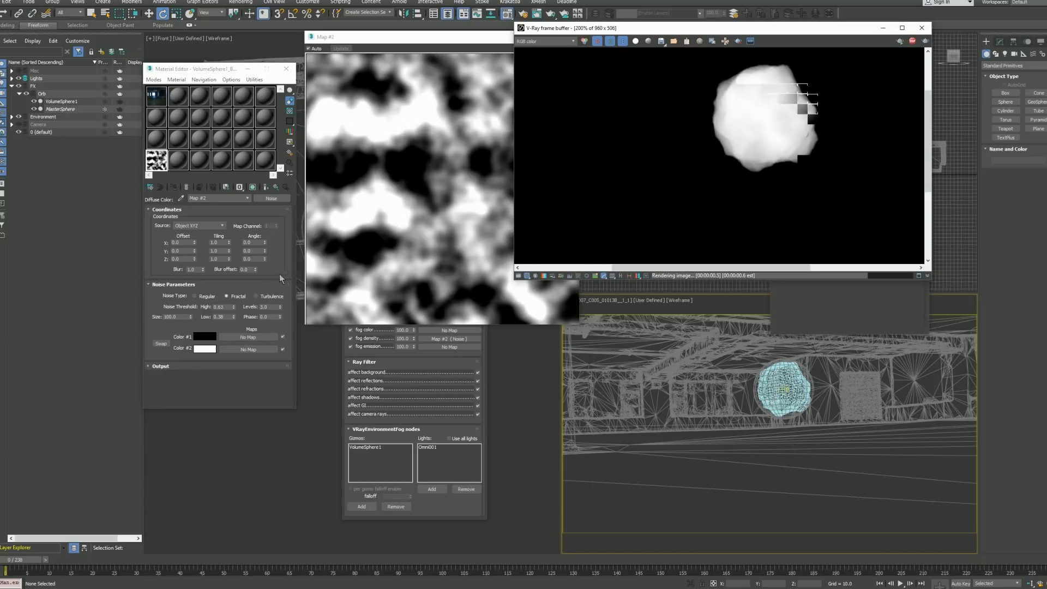
Step: Set the noise size to 10 and the low threshold to 0.605, rendering the orb after each change
double_click(172, 317)
text(10)
key(Return)
key(shift+q)
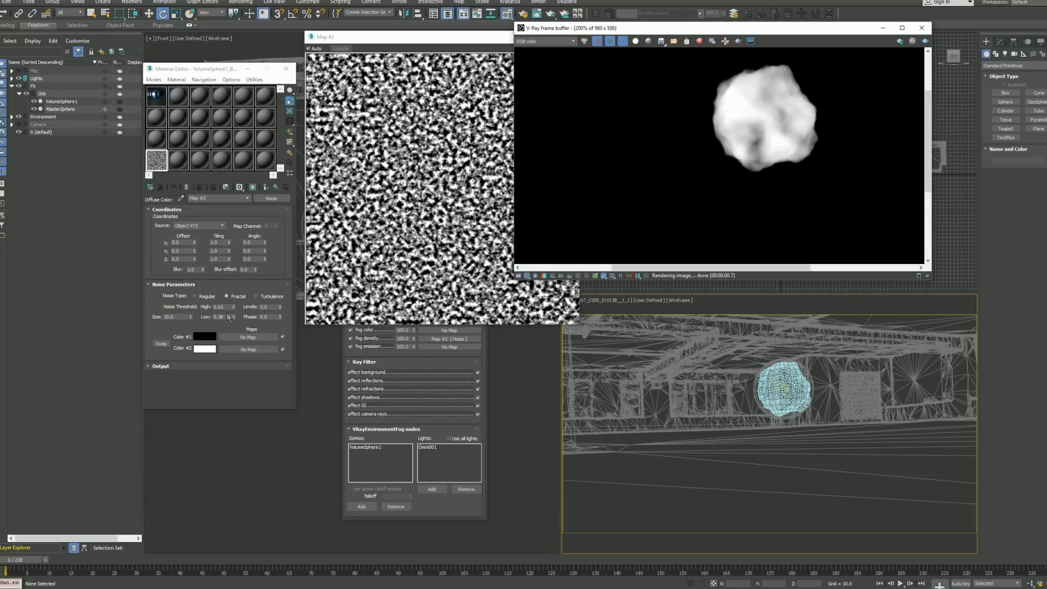
drag(233, 317, 237, 298)
key(shift+q)
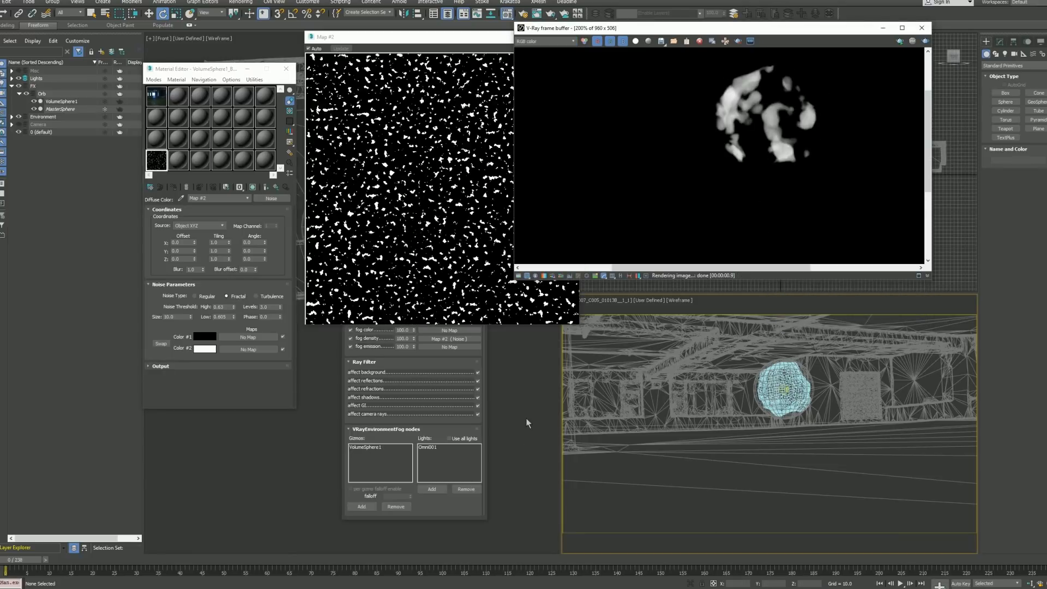
Step: Frame VolumeSphere1 in a perspective view and make a close-up test render of its fog
key(p)
key(z)
alt+middle_drag(786, 440, 768, 434)
scroll(769, 440, up, 8)
click(768, 383)
key(z)
key(shift+q)
key(Escape)
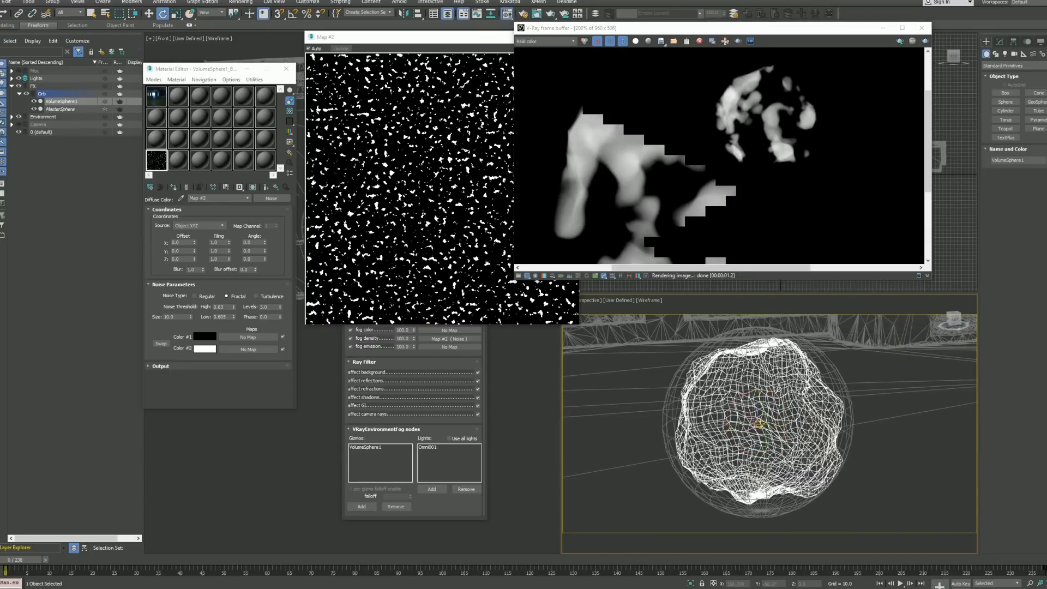
Step: Test-render the fog sphere from two other perspective angles and return to the camera view
scroll(748, 398, down, 3)
alt+middle_drag(775, 412, 710, 397)
key(shift+q)
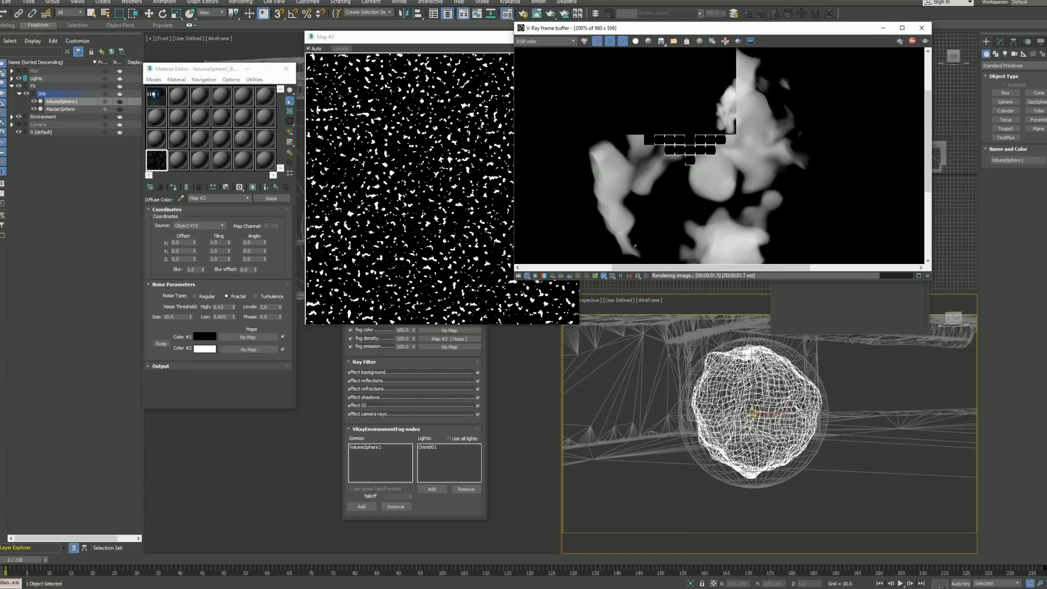
scroll(743, 373, down, 3)
alt+middle_drag(743, 373, 720, 381)
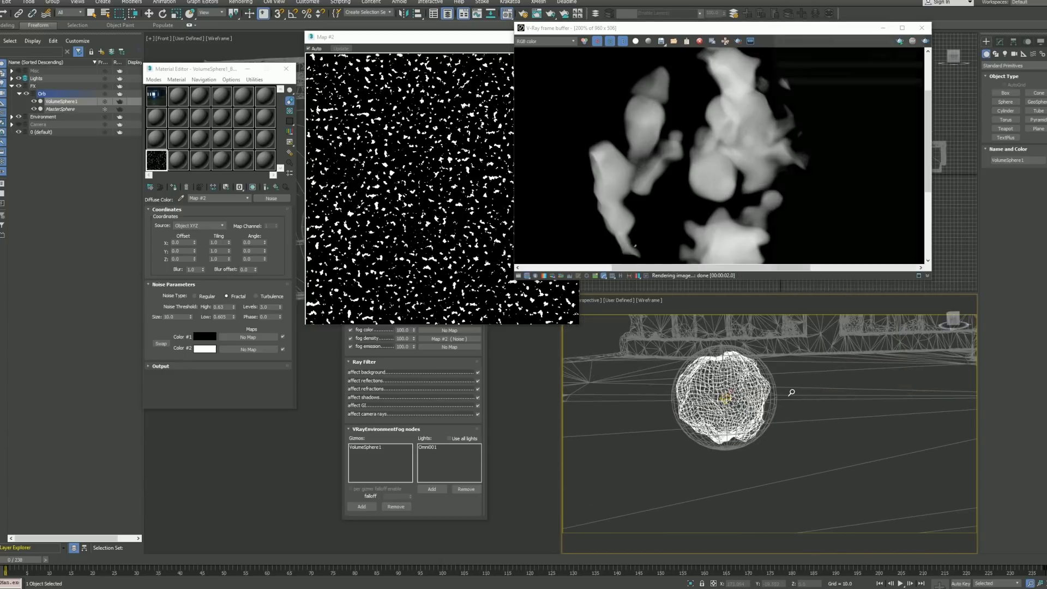
key(shift+q)
key(c)
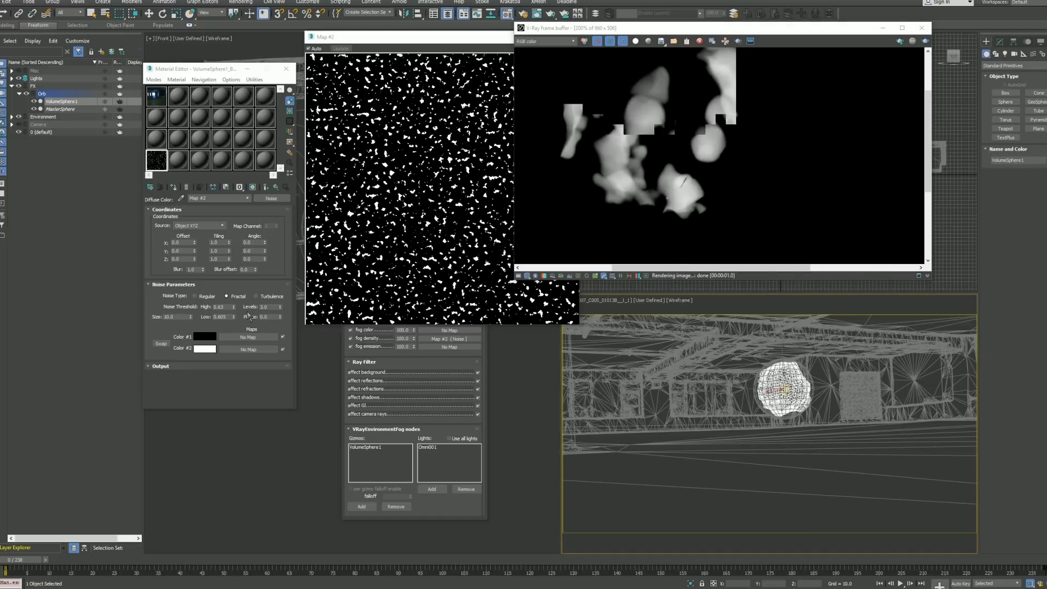
Step: Set the noise map's high threshold back to 1 and its low threshold to 0
double_click(226, 307)
text(1)
key(Tab)
text(0)
key(Return)
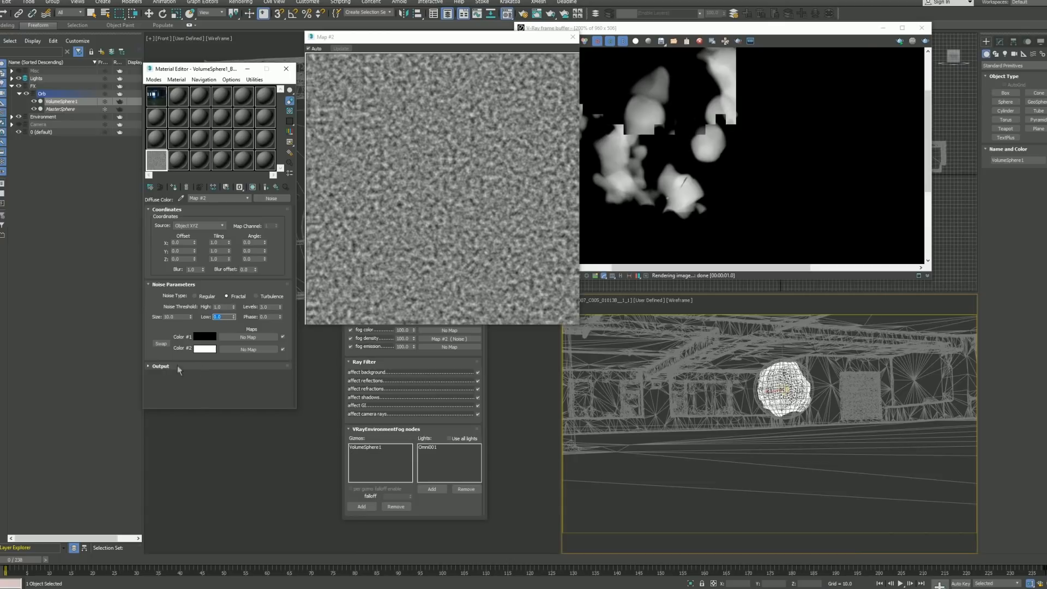
key(shift+q)
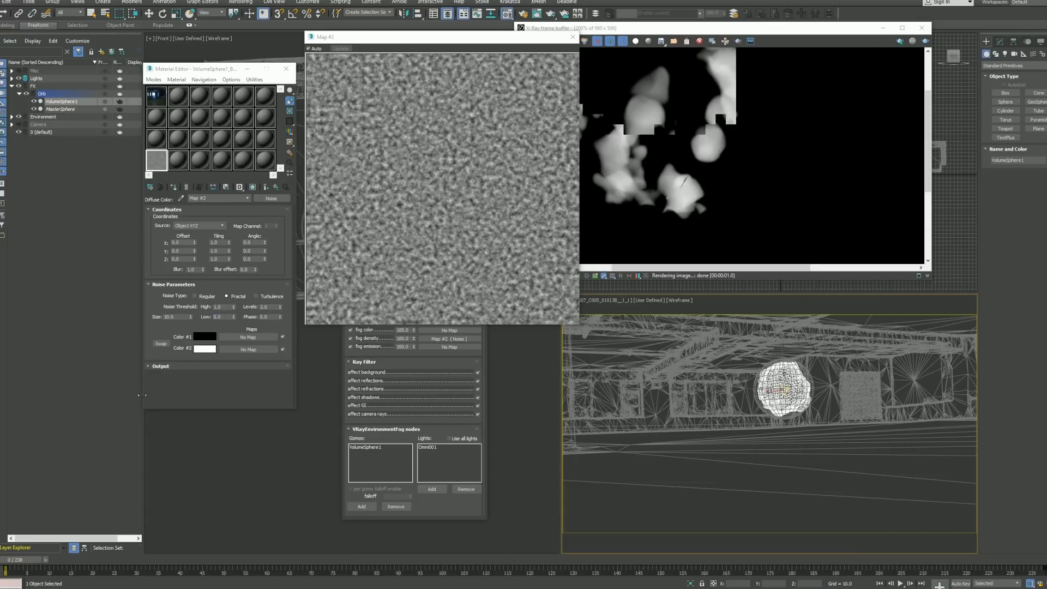
Step: Expand the noise map's output settings and enable its color map curve
click(155, 367)
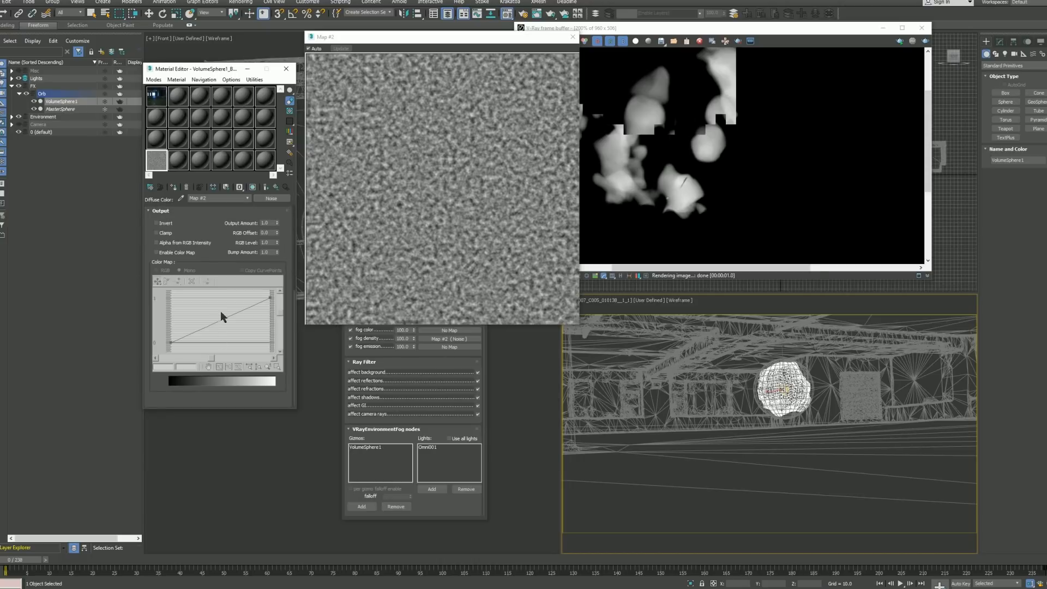
scroll(223, 316, down, 3)
scroll(222, 317, down, 3)
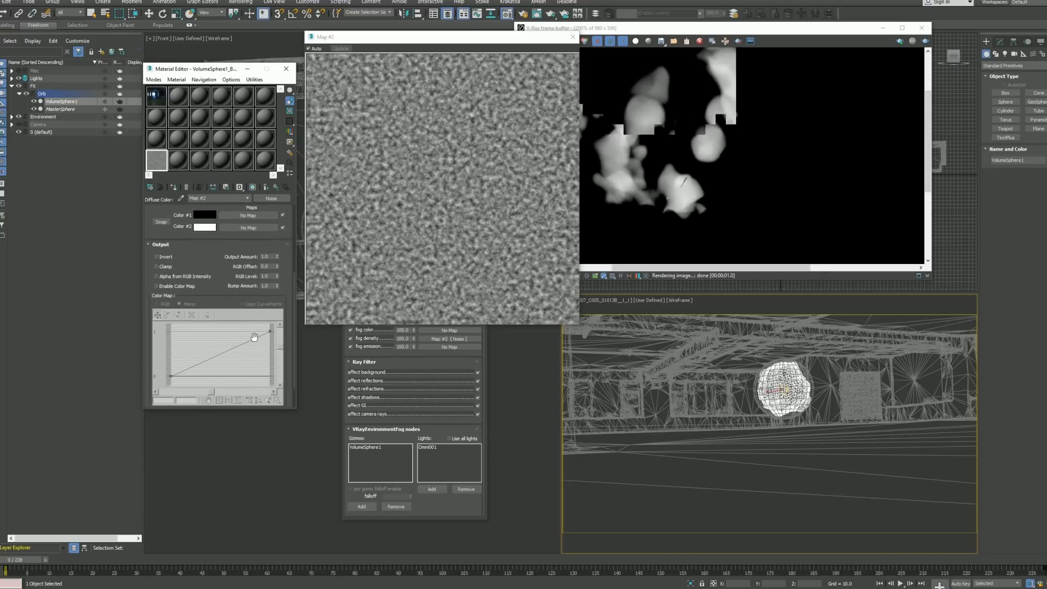
click(177, 287)
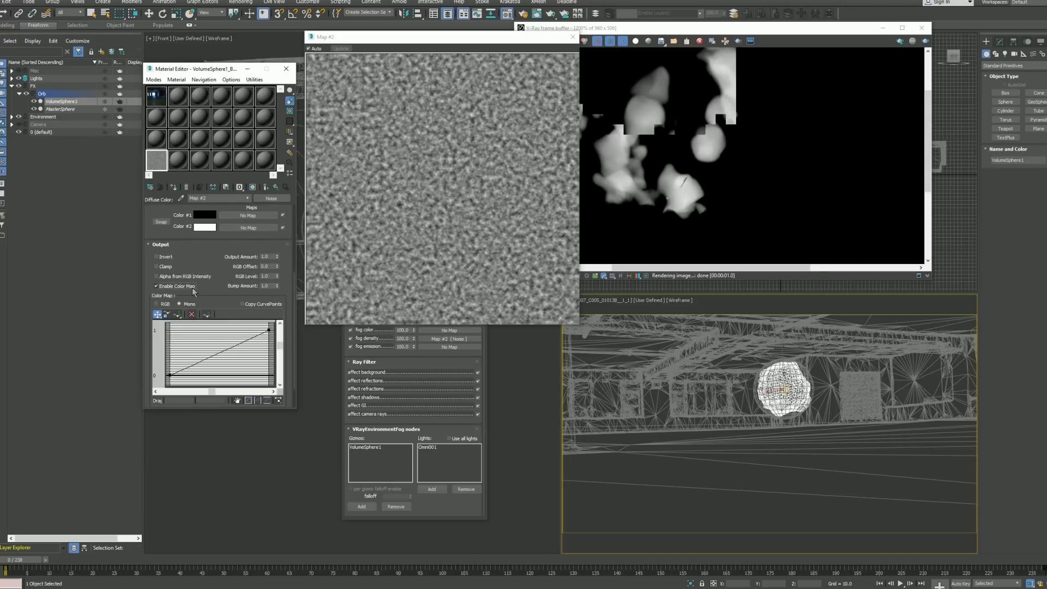
Step: Set the value of the color map curve's end point to 0, flattening the curve
click(269, 332)
scroll(228, 293, down, 2)
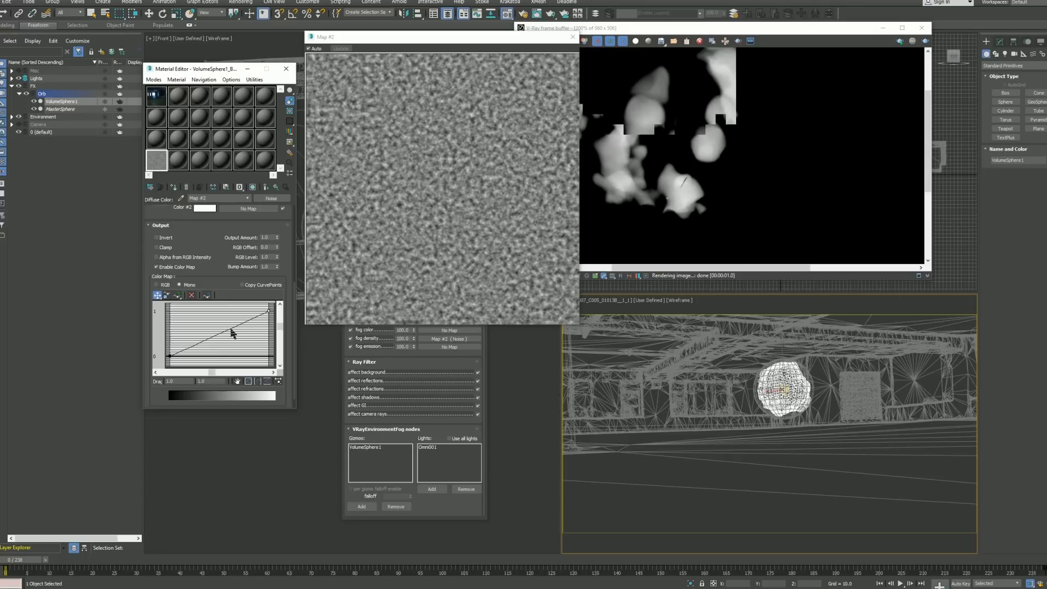
scroll(163, 255, up, 3)
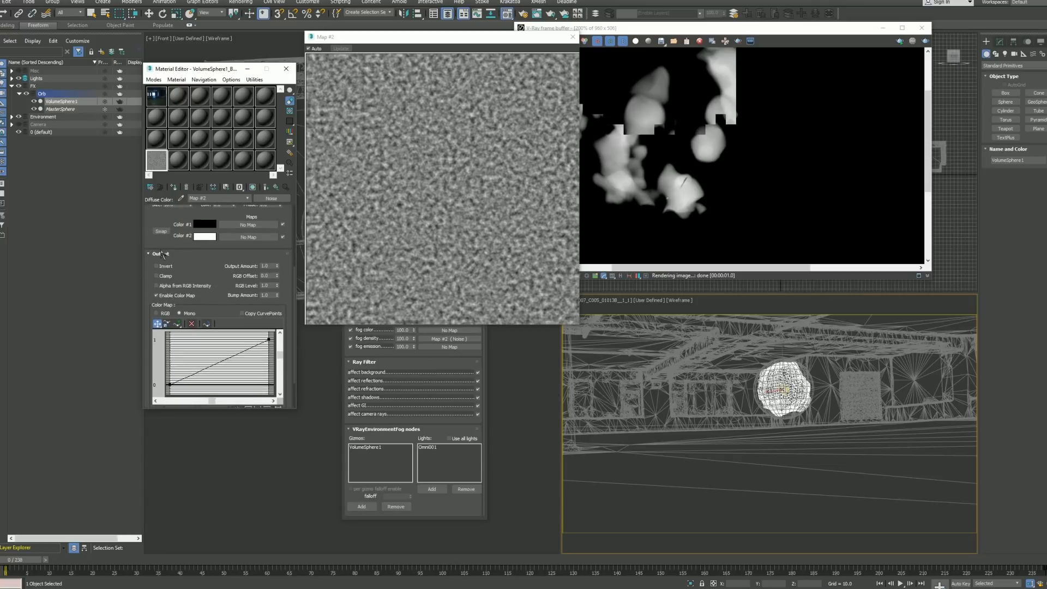
scroll(222, 262, down, 5)
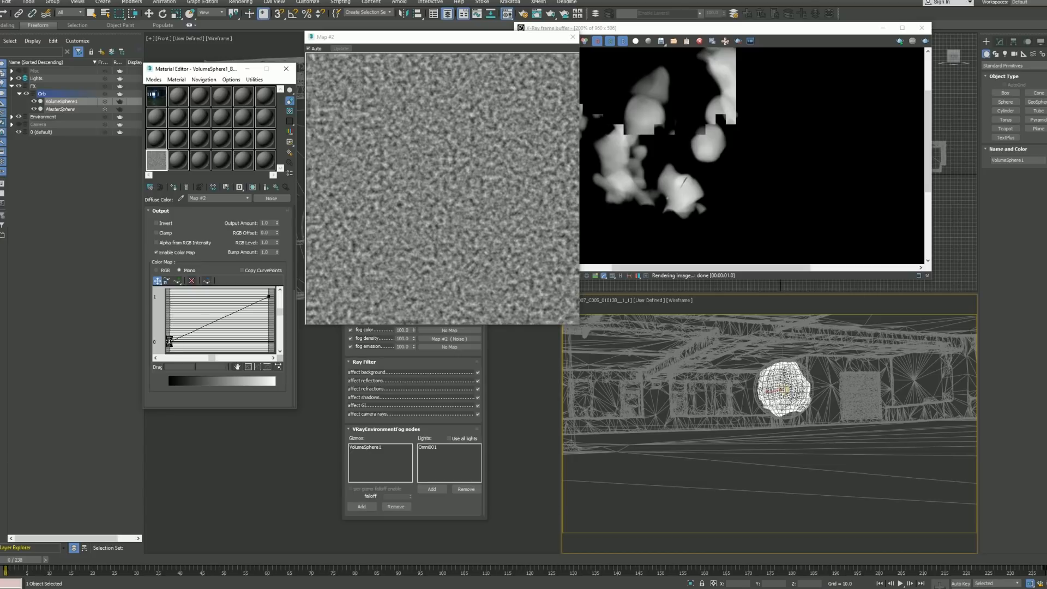
click(169, 342)
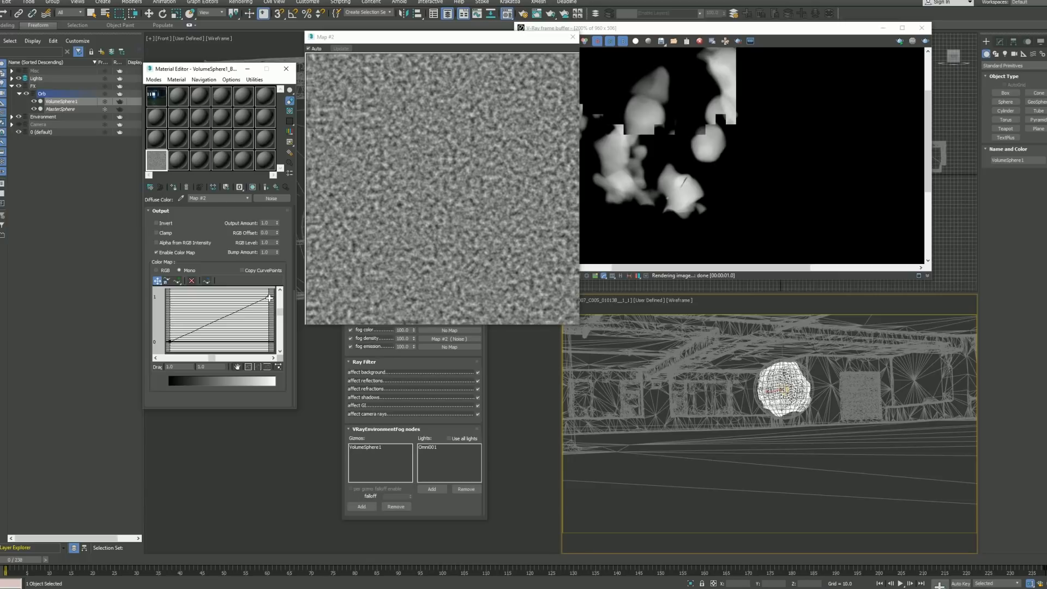
text(0)
key(Return)
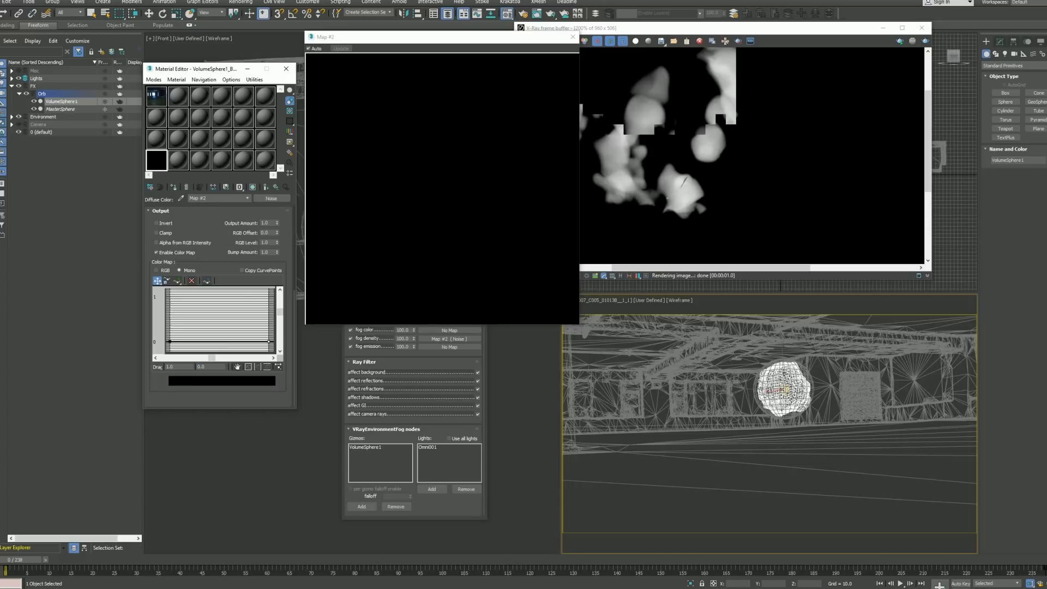
Step: Add three new points near the middle of the flattened color map curve
drag(225, 235, 224, 251)
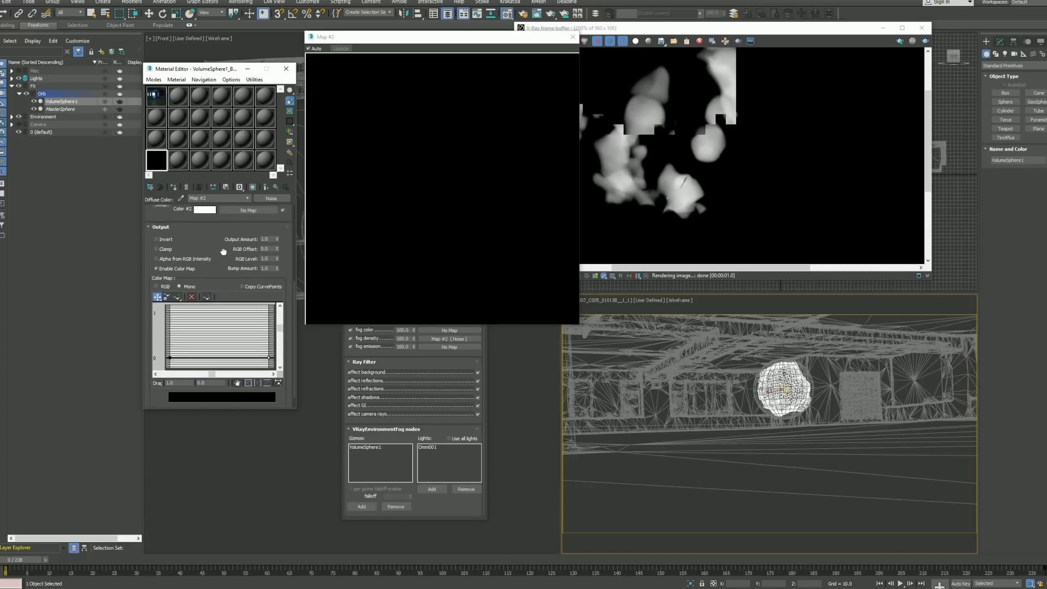
click(177, 297)
scroll(213, 330, down, 1)
click(227, 342)
click(202, 342)
right_click(211, 342)
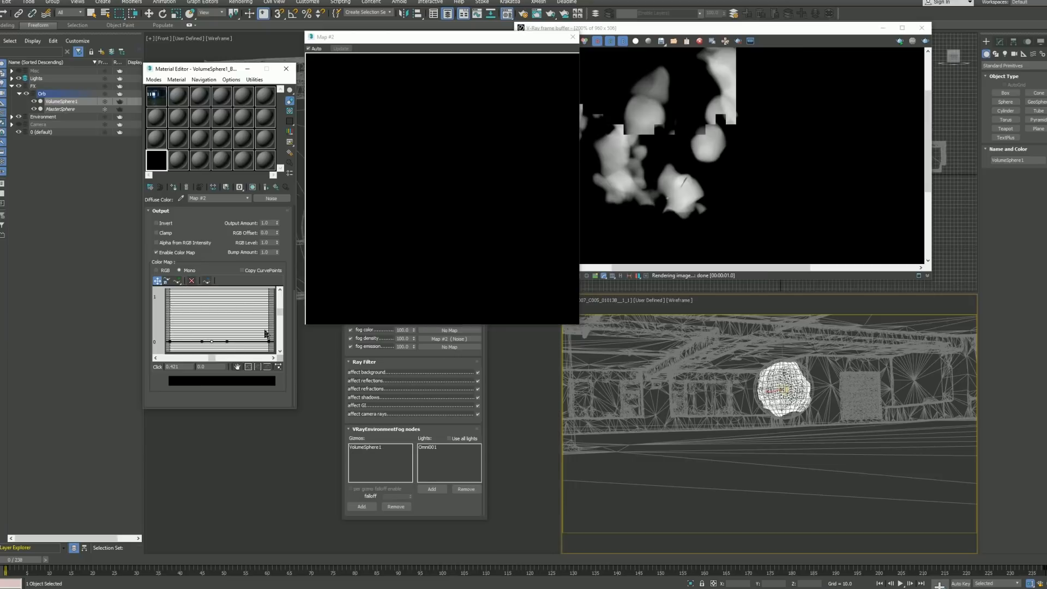
Step: Place the curve's middle point at position 0.5 with value 1, and shrink the map preview window
click(212, 342)
double_click(176, 368)
text(.5)
double_click(215, 368)
text(1)
key(Return)
click(446, 189)
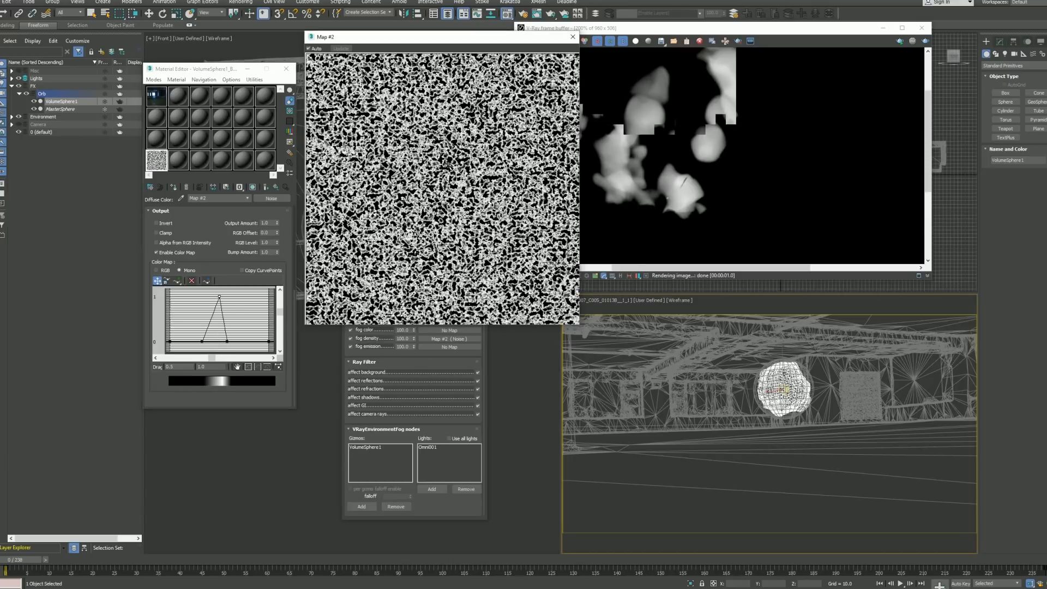
drag(582, 327, 490, 236)
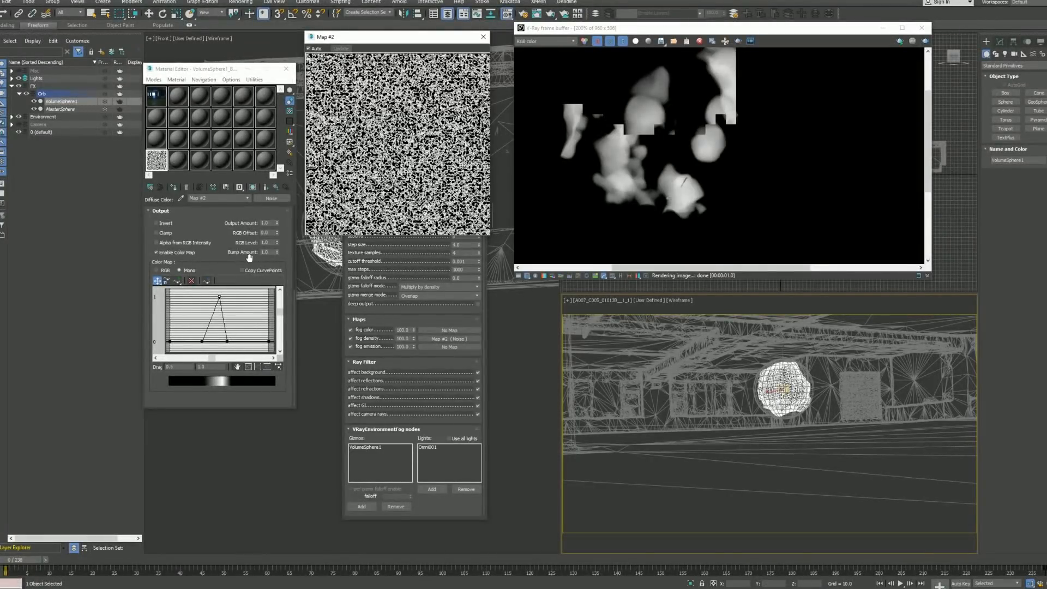
Step: Narrow the curve's spike by moving its base points to 0.55 and 0.45, and test-render the camera view
click(228, 341)
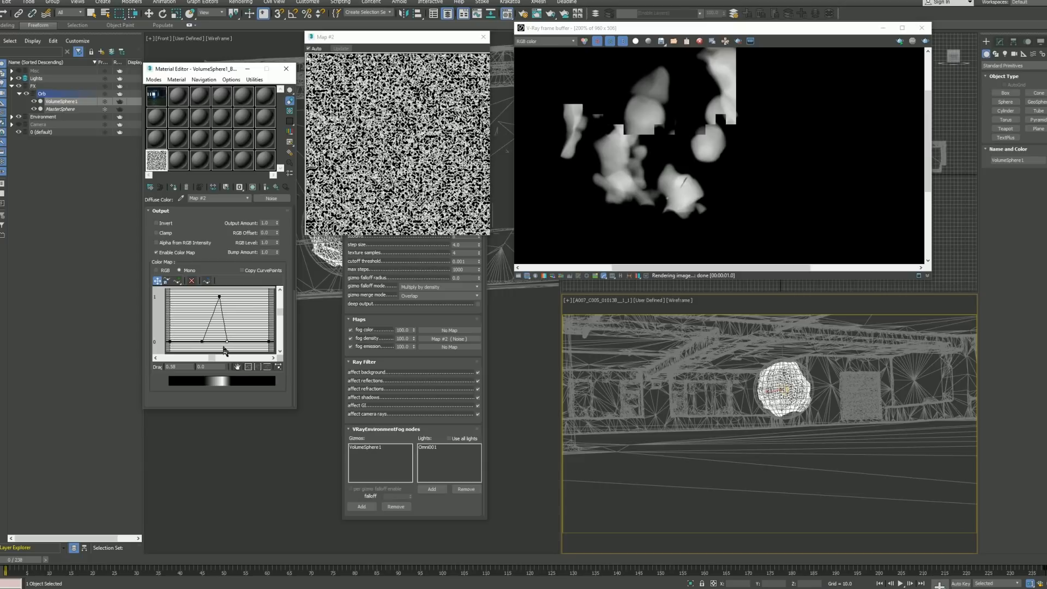
text(.55)
key(Return)
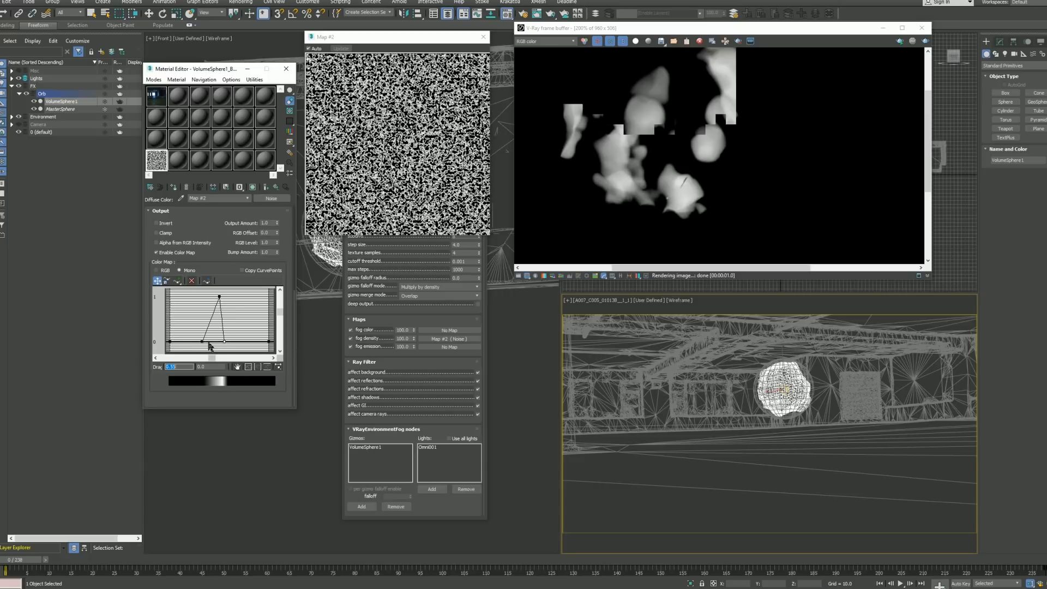
click(202, 342)
text(.45)
key(Return)
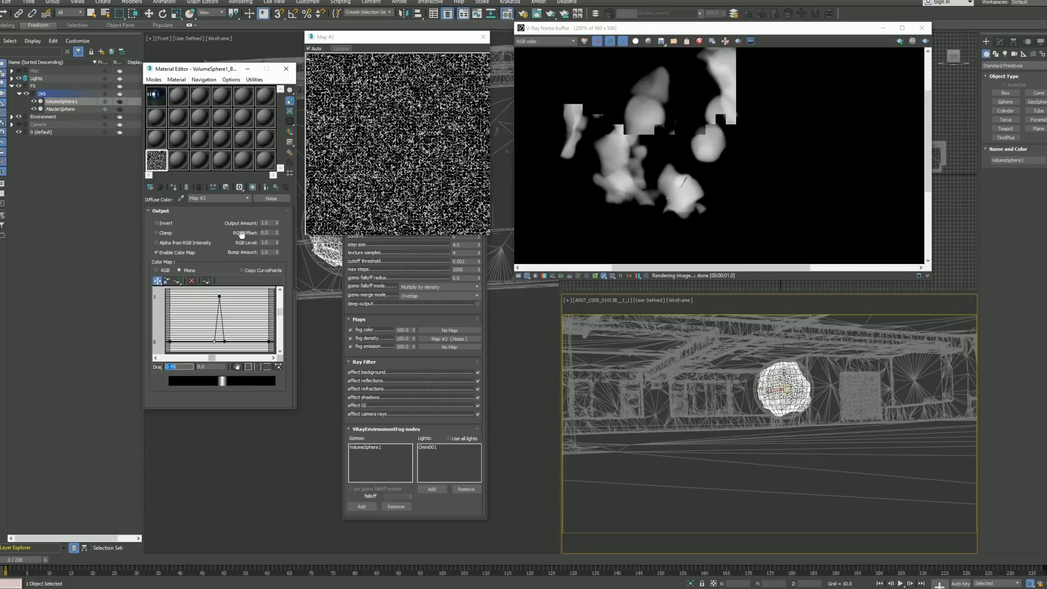
key(shift+q)
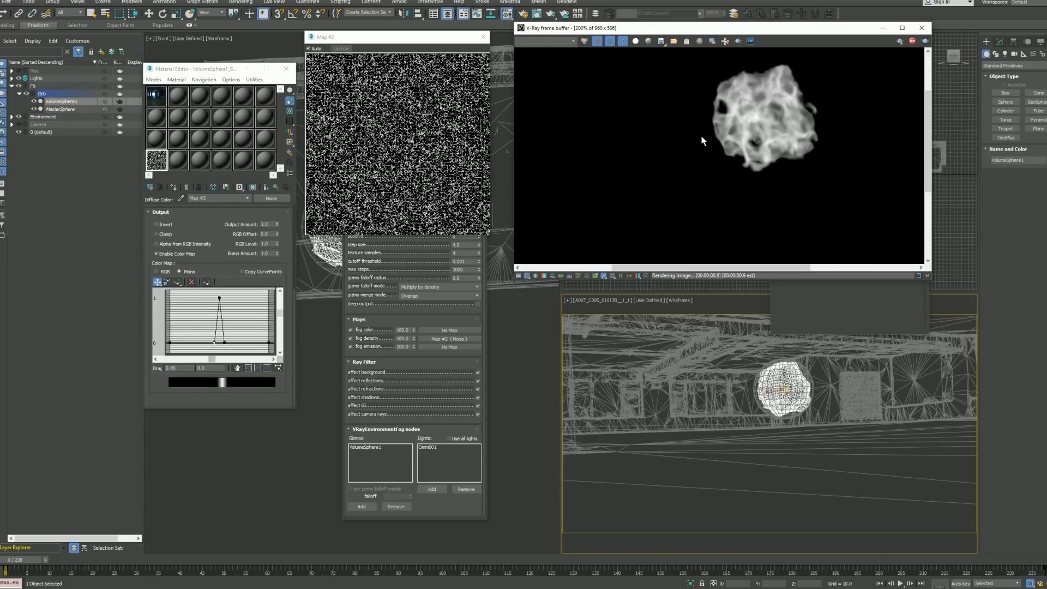
Step: Frame VolumeSphere1 in a perspective view, zoomed out slightly to fit, and test-render its fog
right_click(724, 415)
right_click(662, 425)
click(638, 430)
key(p)
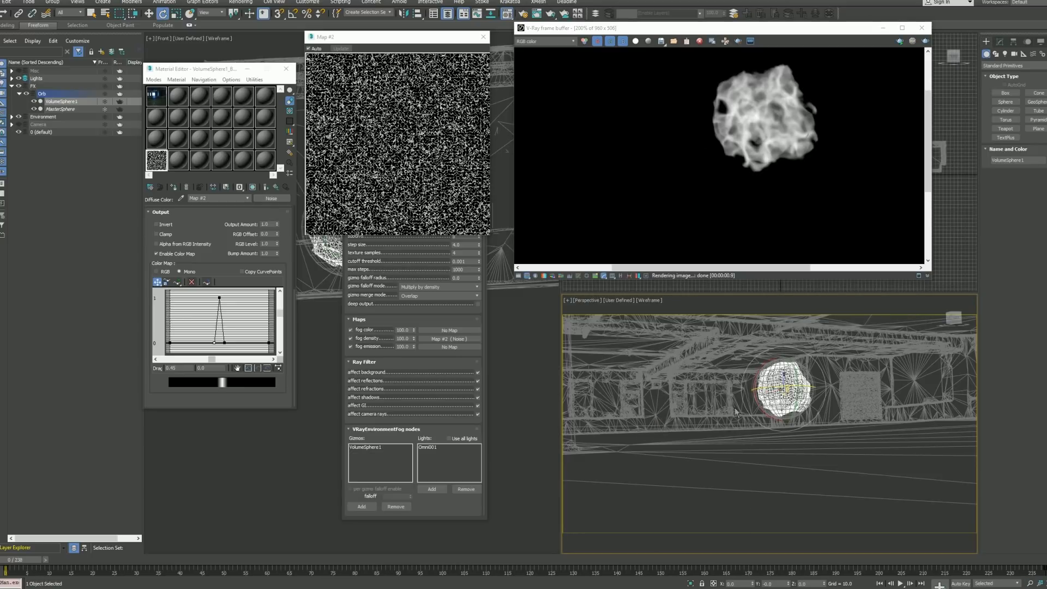
key(z)
key(shift+q)
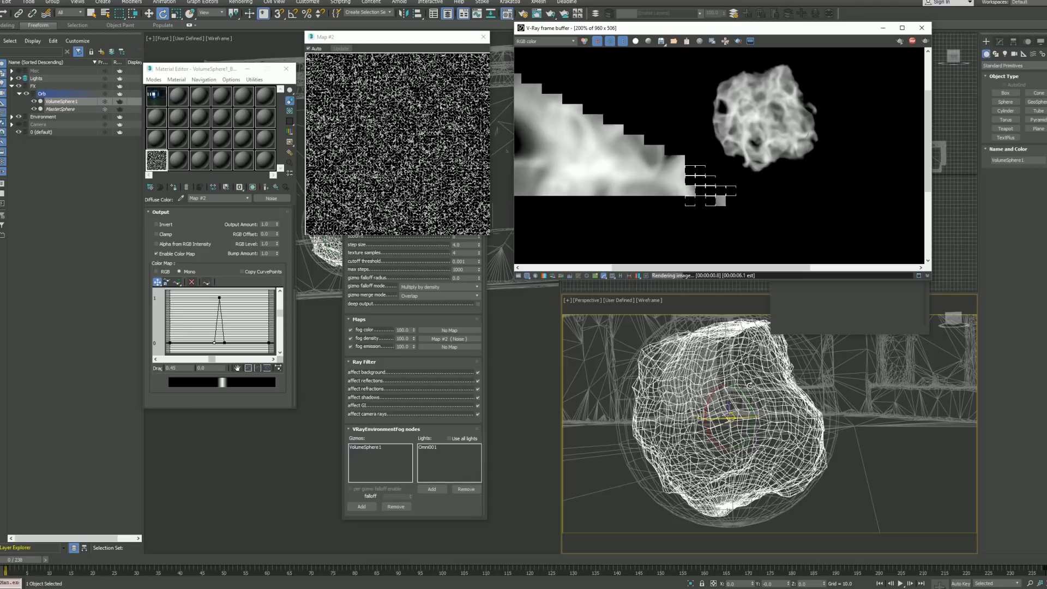
key(Escape)
scroll(757, 381, down, 4)
key(e)
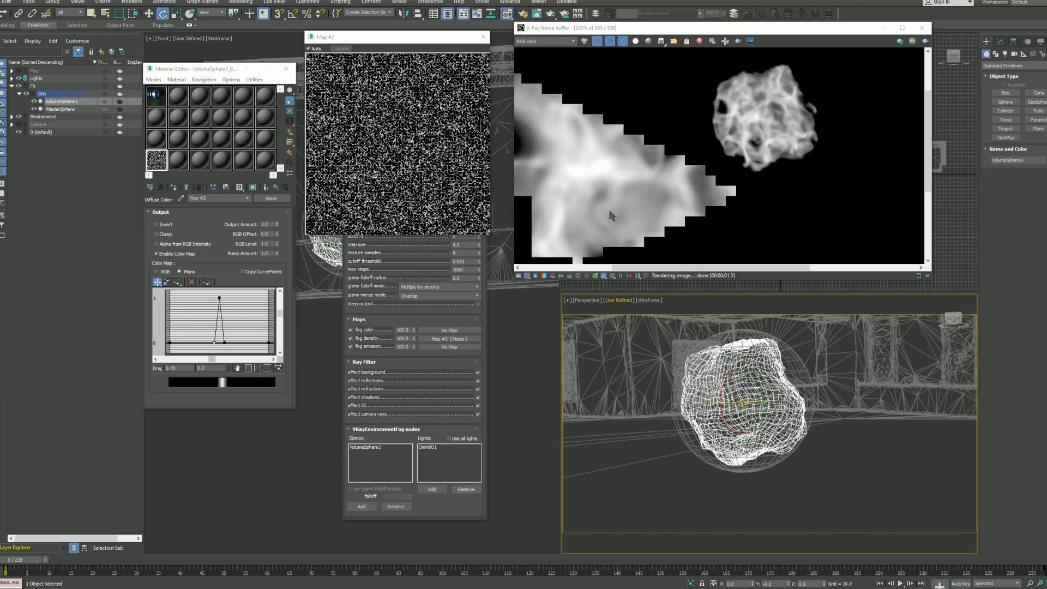
key(shift+q)
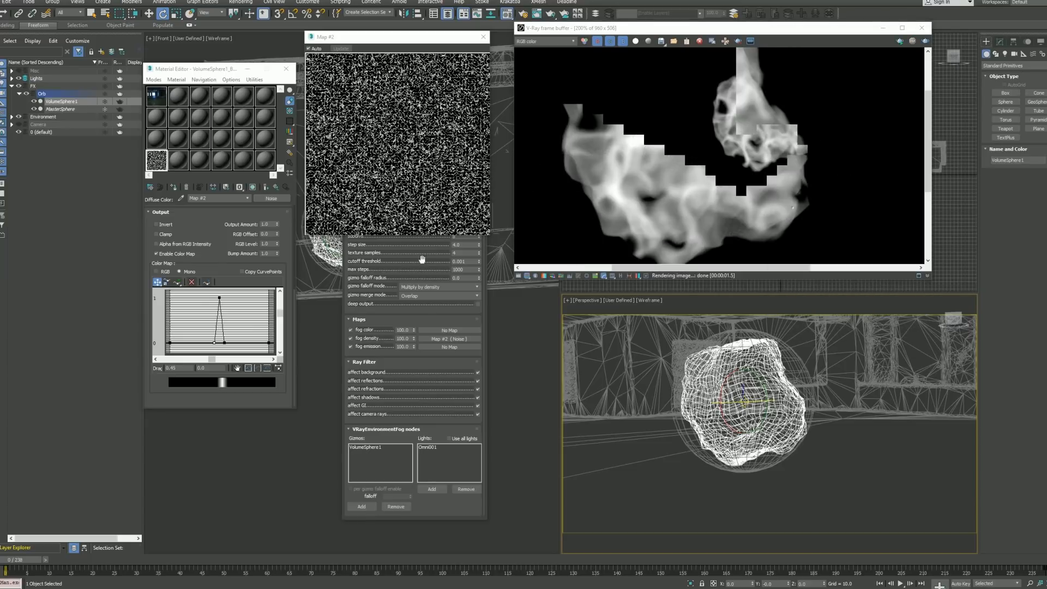
Step: Set the fractal noise levels to 5 and test-render the fog
scroll(230, 240, up, 5)
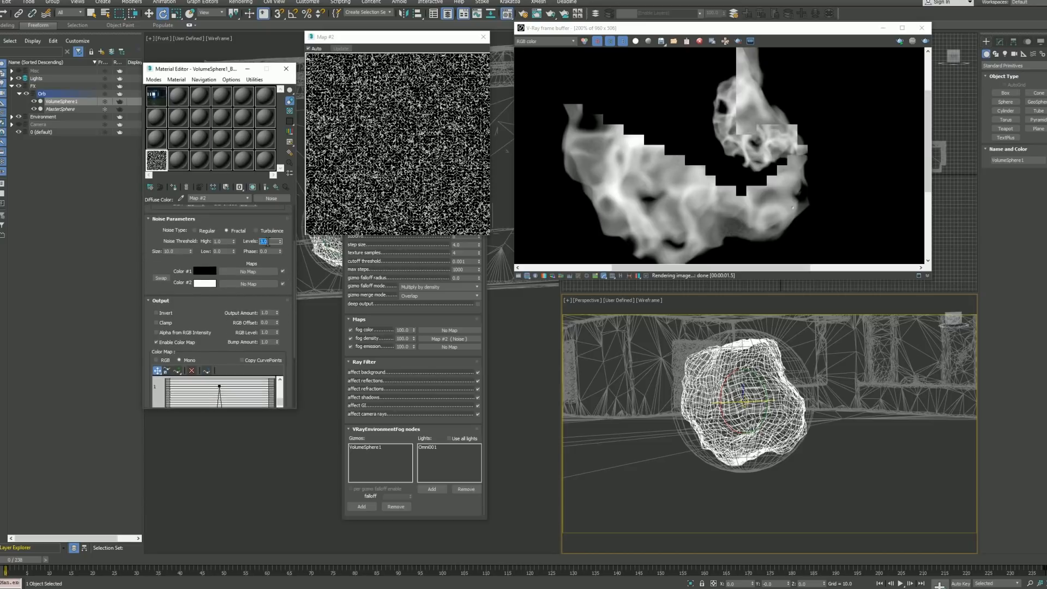
text(5)
key(Return)
drag(238, 325, 242, 322)
key(shift+q)
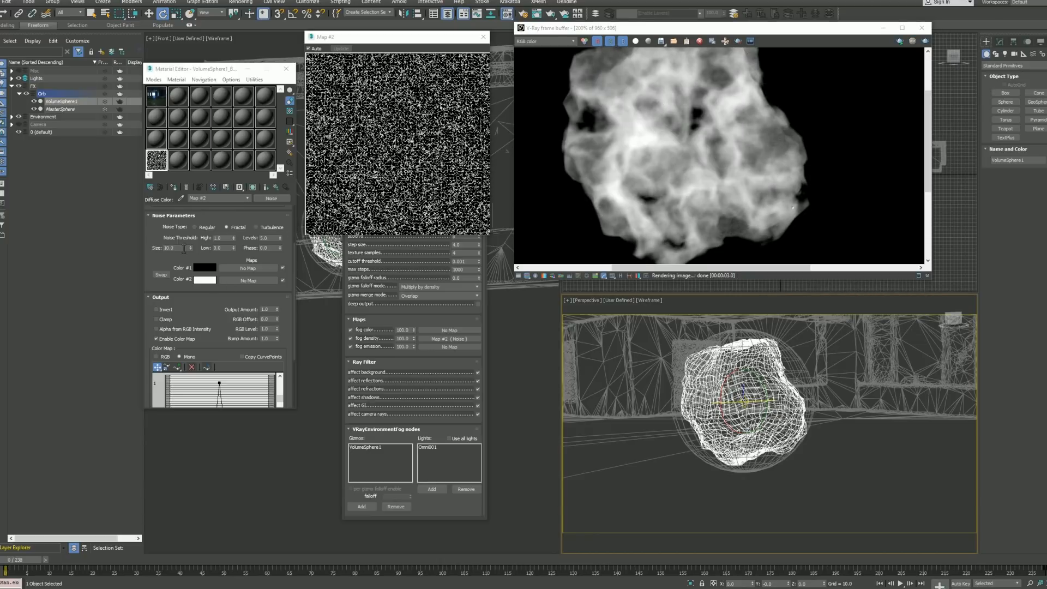
Step: Try the noise levels at their minimum in a test render, and restore them to 5 with another render
right_click(281, 240)
key(shift+q)
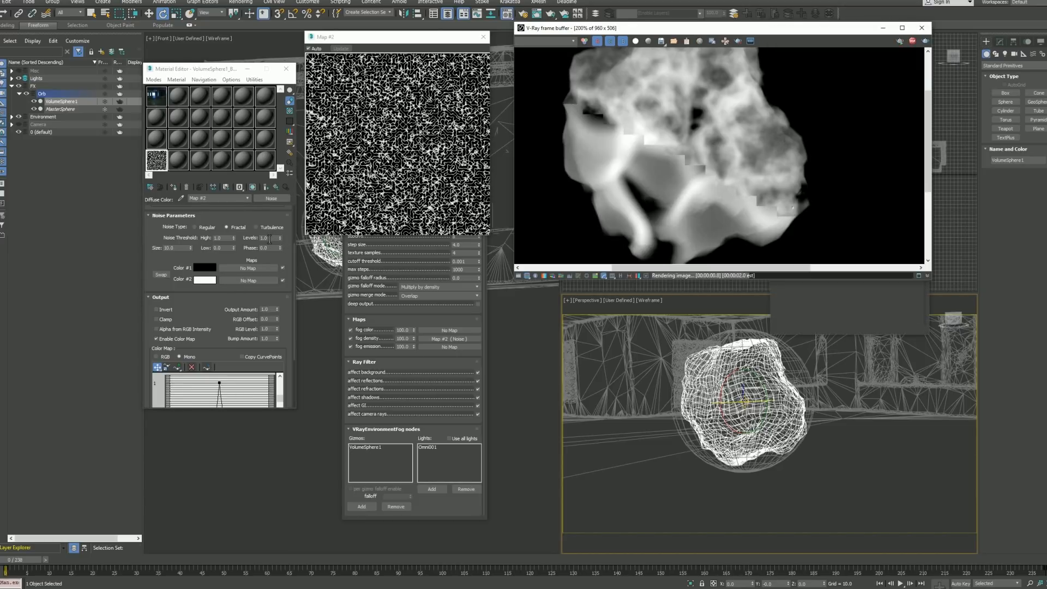
double_click(270, 239)
text(5)
key(Tab)
drag(235, 337, 236, 323)
key(shift+q)
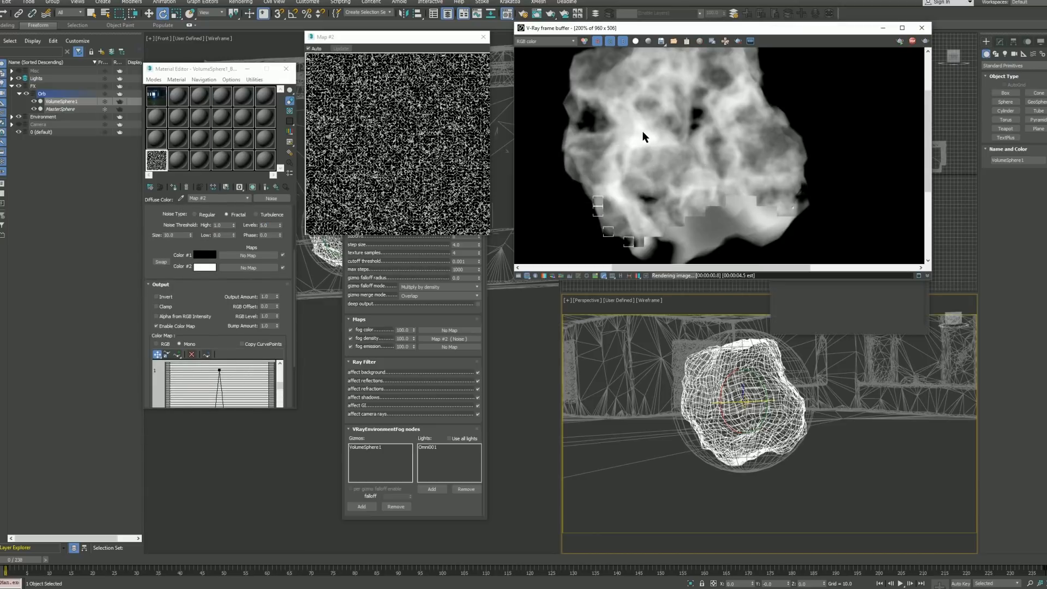
Step: Convert the curve's peak point to Bezier-Corner, pull its handles down toward the base, and inspect the fog render
double_click(680, 185)
scroll(180, 382, down, 3)
right_click(220, 299)
click(232, 327)
drag(219, 309, 221, 337)
right_click(219, 299)
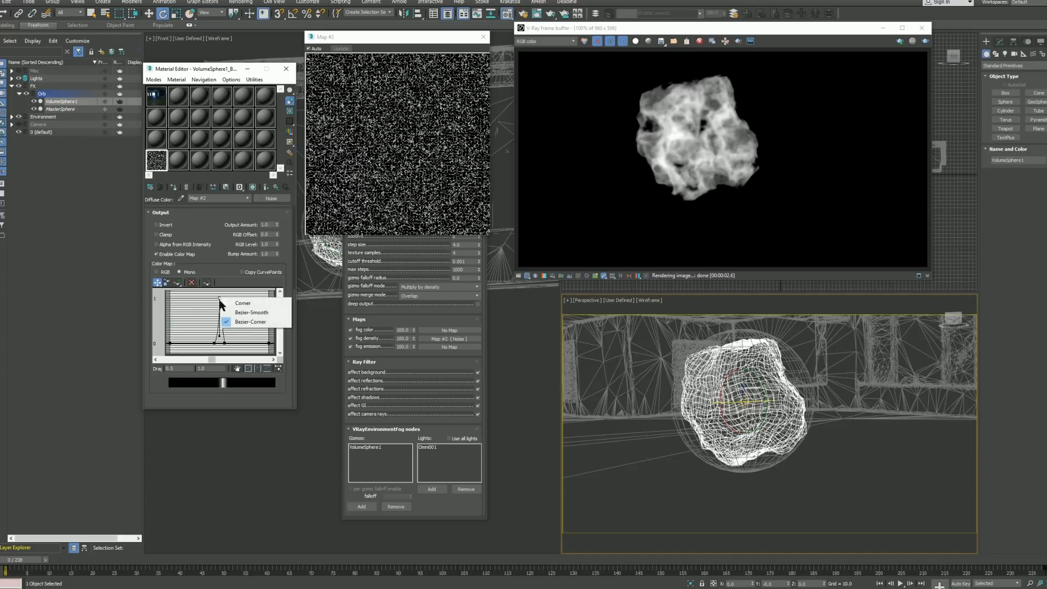
click(235, 323)
drag(220, 309, 220, 339)
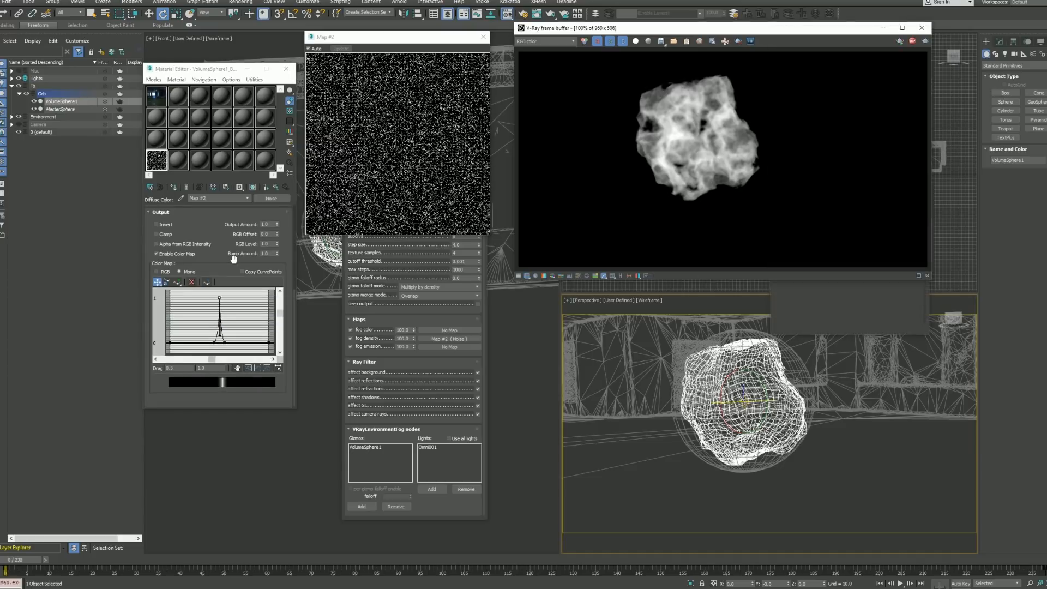
scroll(683, 159, up, 2)
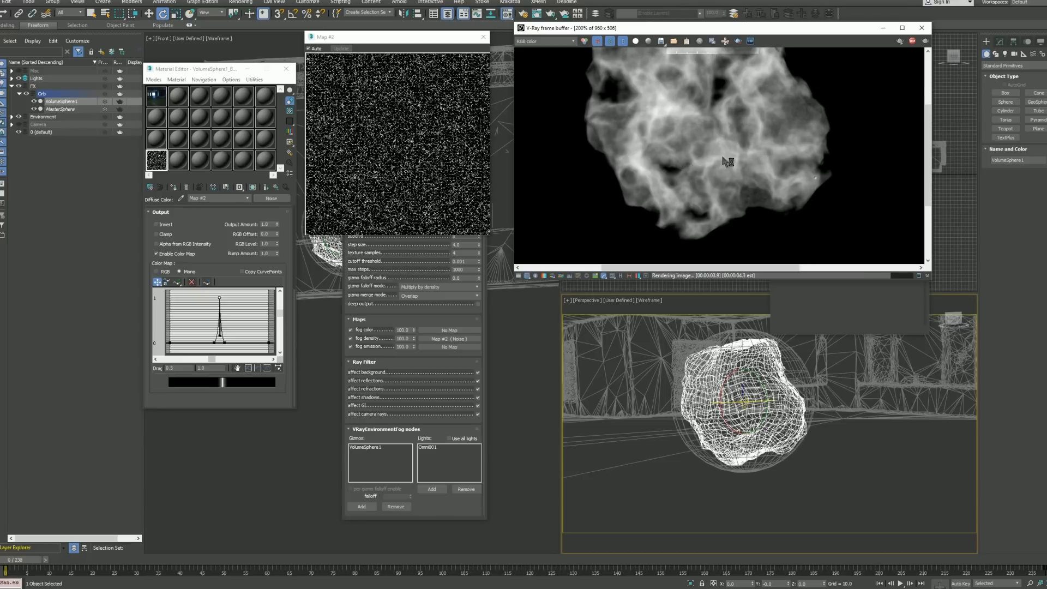
scroll(726, 160, down, 2)
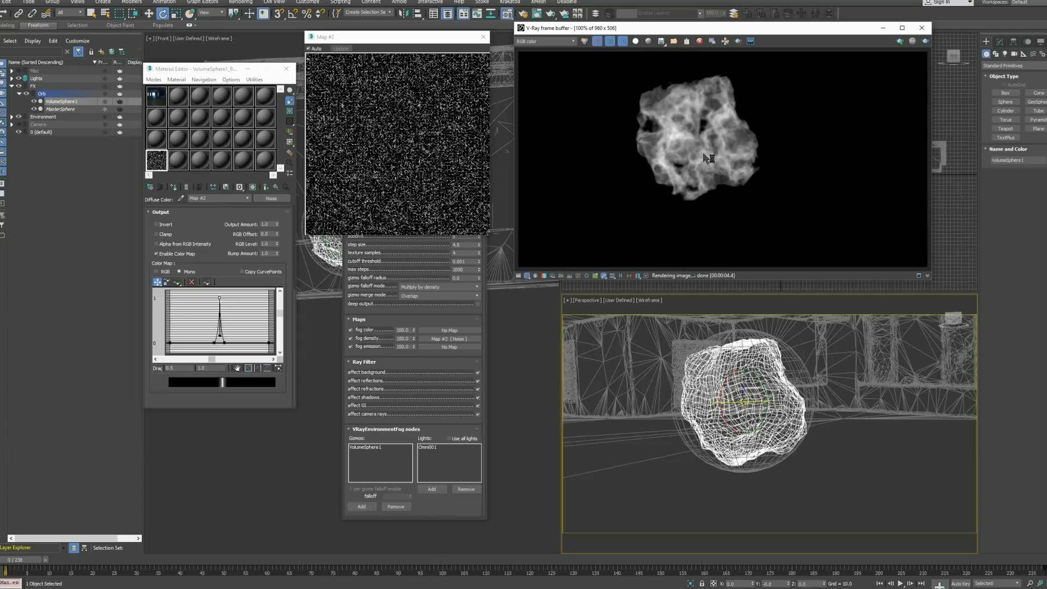
scroll(708, 158, up, 2)
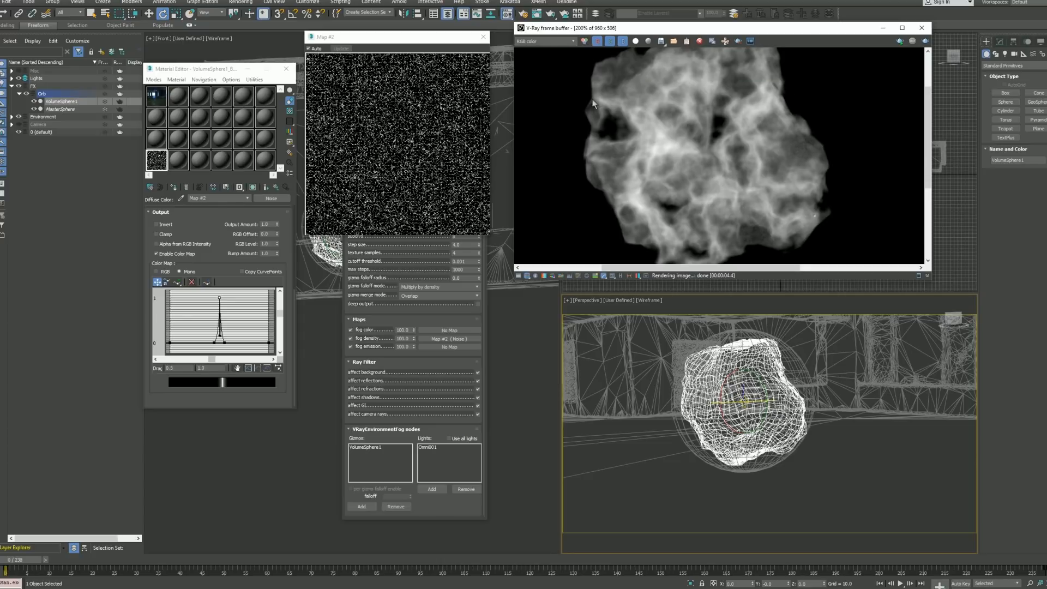
scroll(672, 148, down, 2)
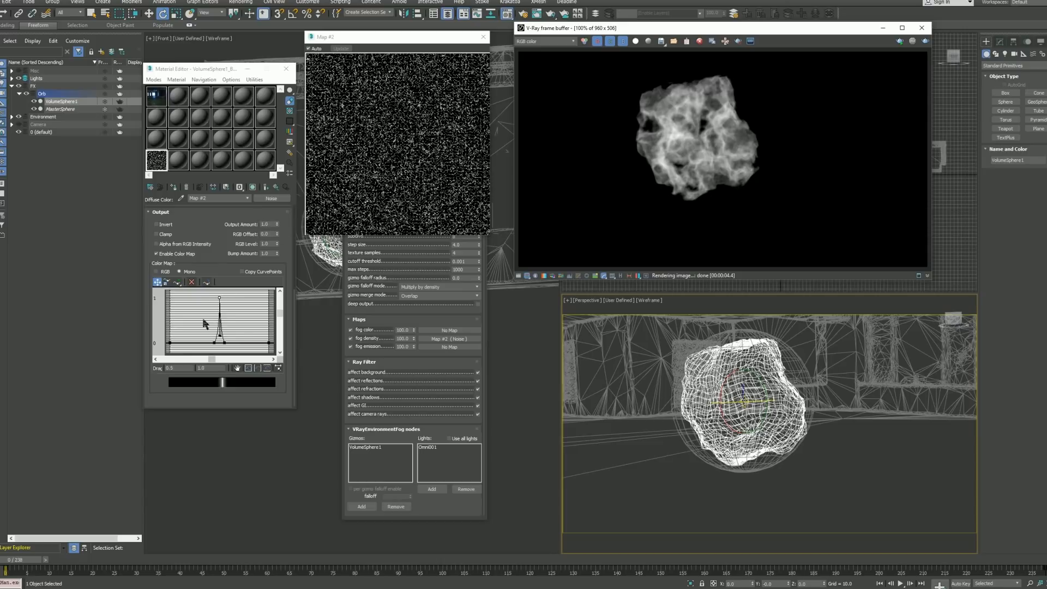
Step: Set the noise map's output amount to 1.5 and RGB level to 1.25, and test-render the fog
double_click(272, 223)
text(1.5)
key(Return)
double_click(271, 245)
text(1.25)
key(Return)
double_click(270, 233)
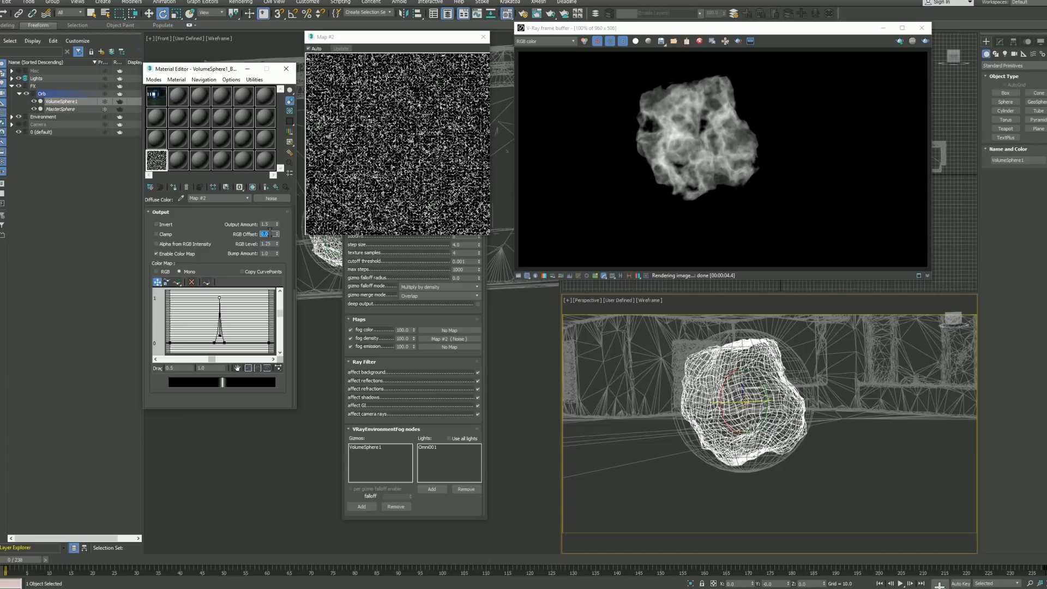
click(244, 235)
key(shift+q)
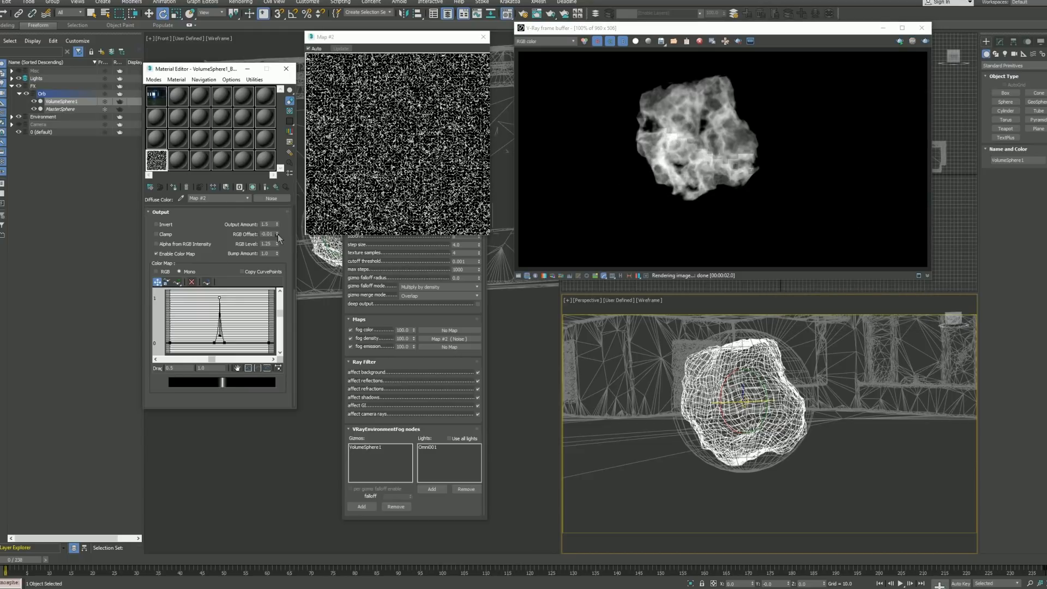
Step: Lower the noise map's RGB offset to about -0.37, comparing test renders with the offset reset and lowered again
drag(278, 234, 281, 245)
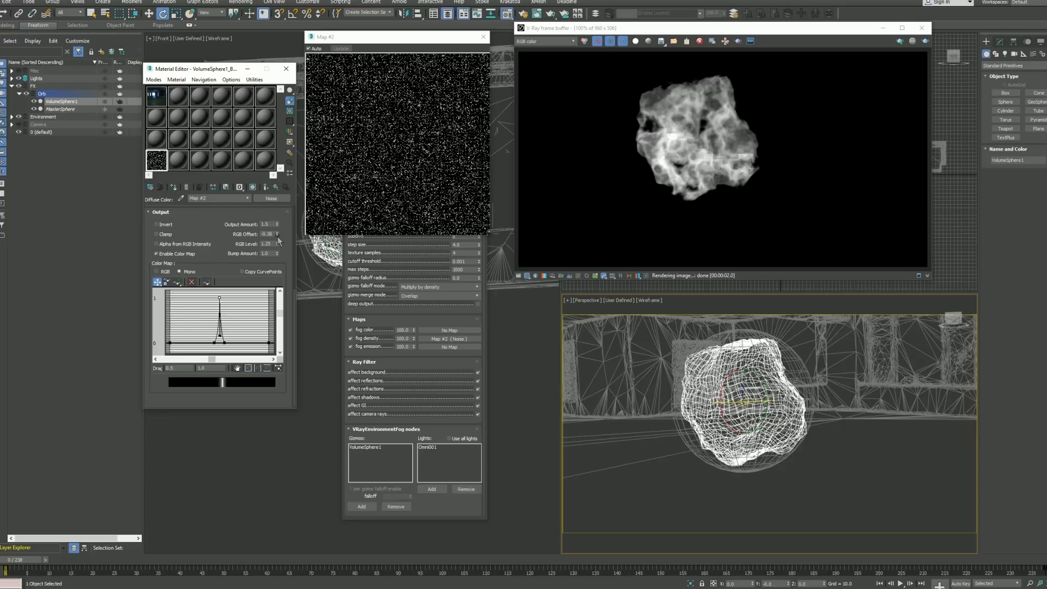
key(shift+q)
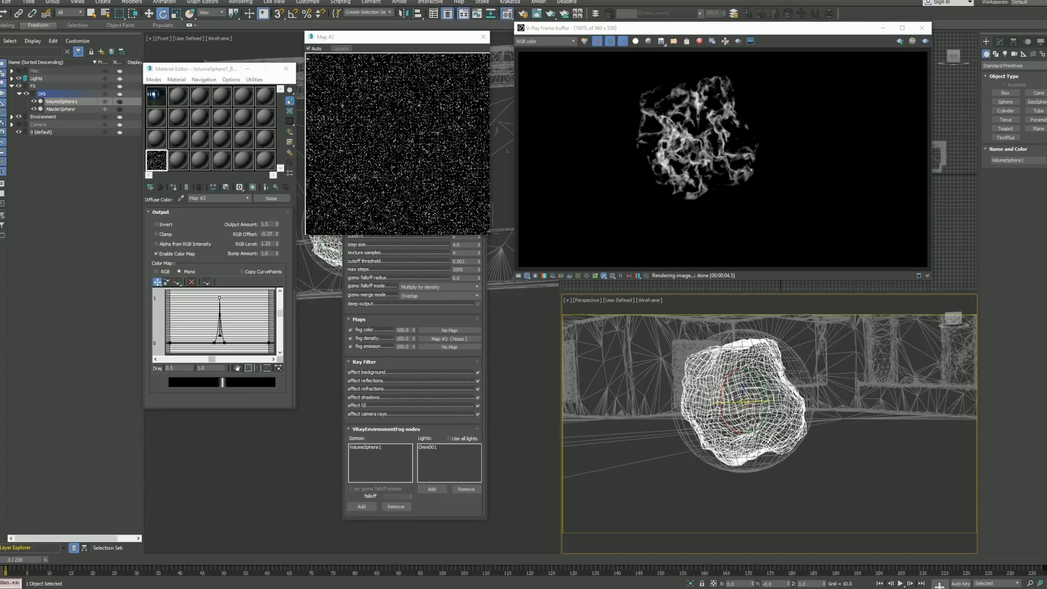
right_click(277, 234)
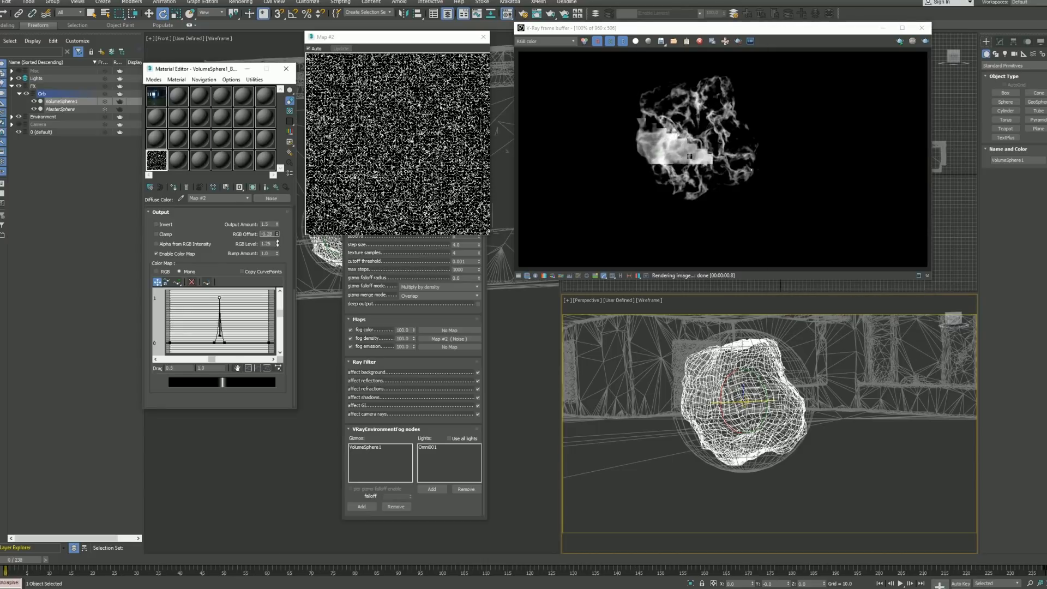
drag(277, 233, 278, 244)
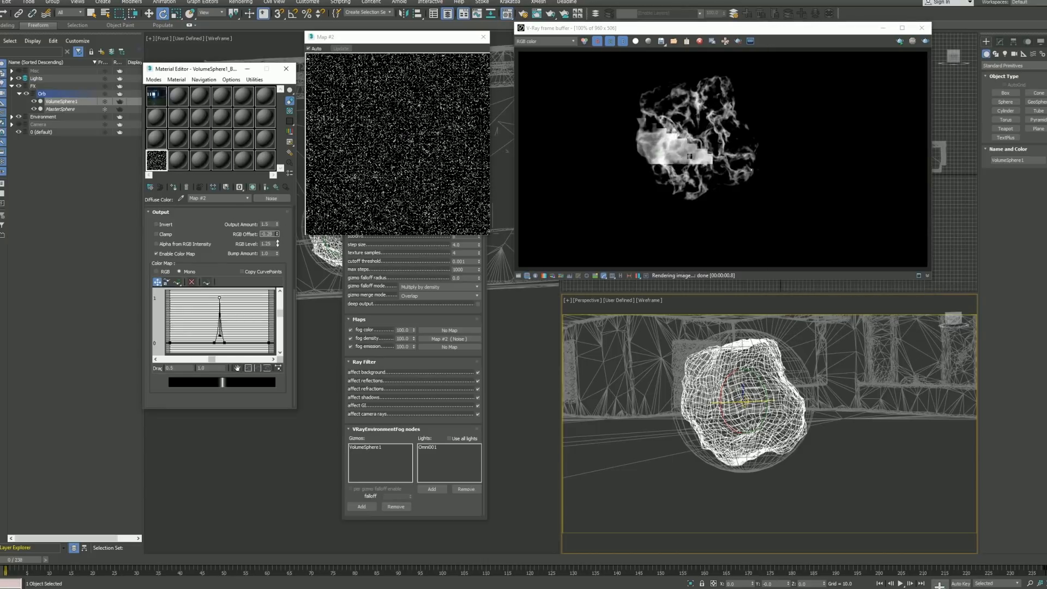
drag(277, 233, 278, 241)
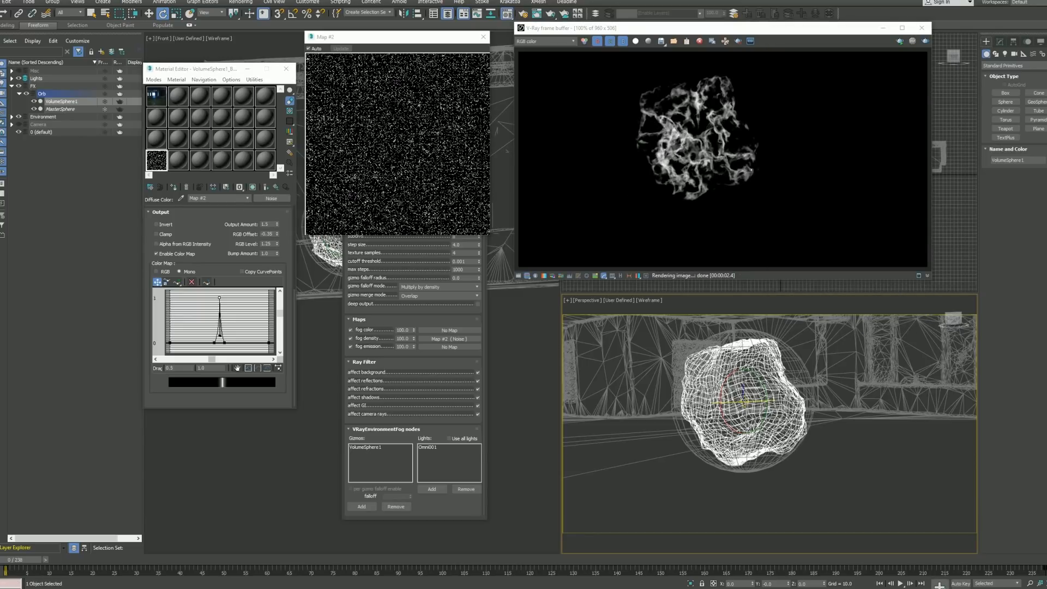
click(212, 263)
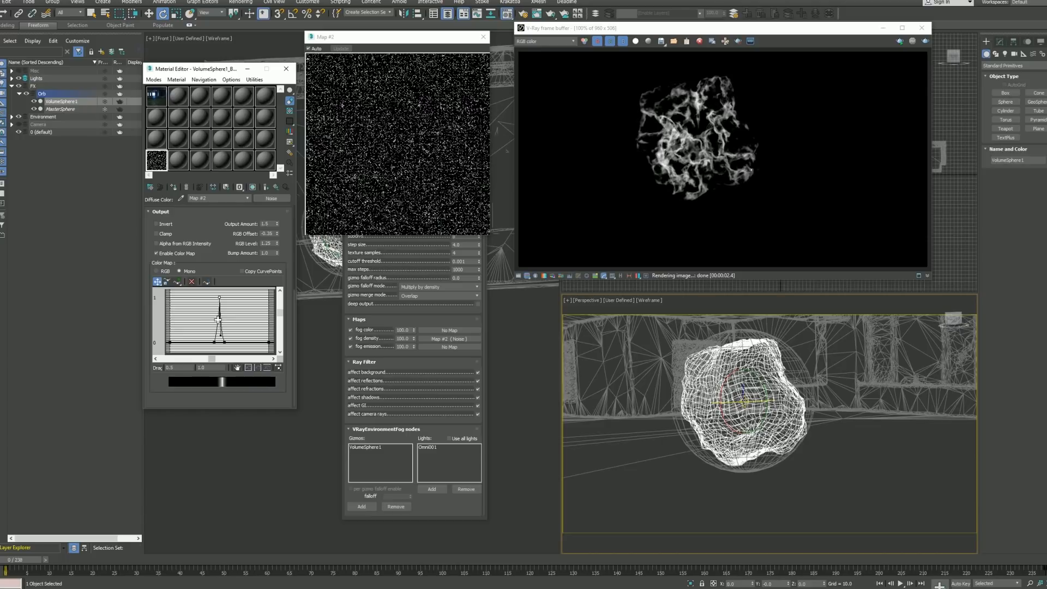
Step: Test-render the fog, orbit the perspective view around the volume sphere, and render it again from the new angle
click(228, 236)
key(F9)
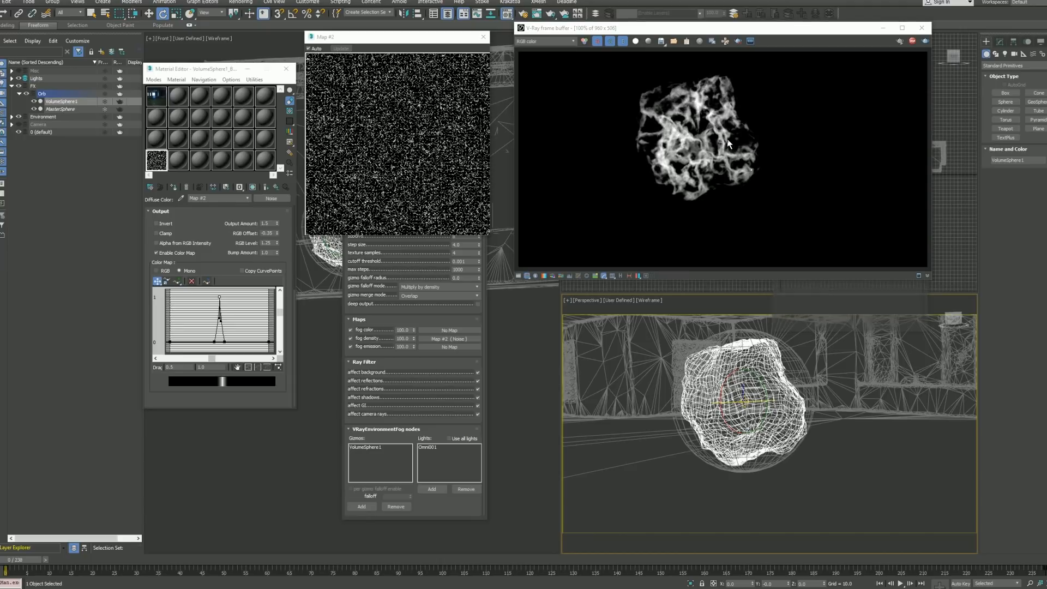
alt+middle_drag(721, 371, 693, 398)
key(shift+q)
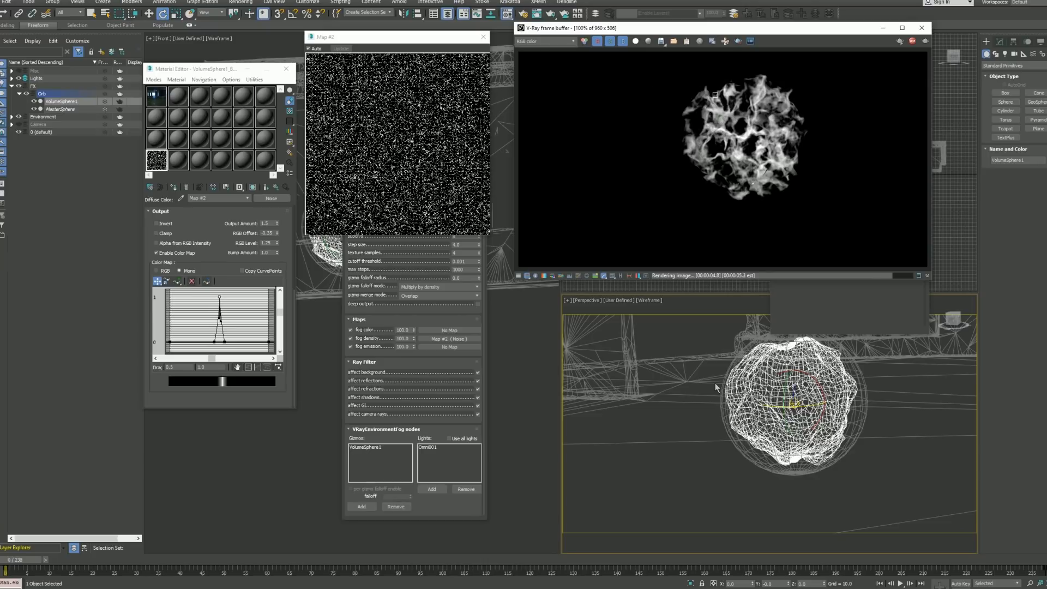
Step: Switch to the camera view and use Auto Key to animate the noise map's phase to 1.5 at frame 100
key(c)
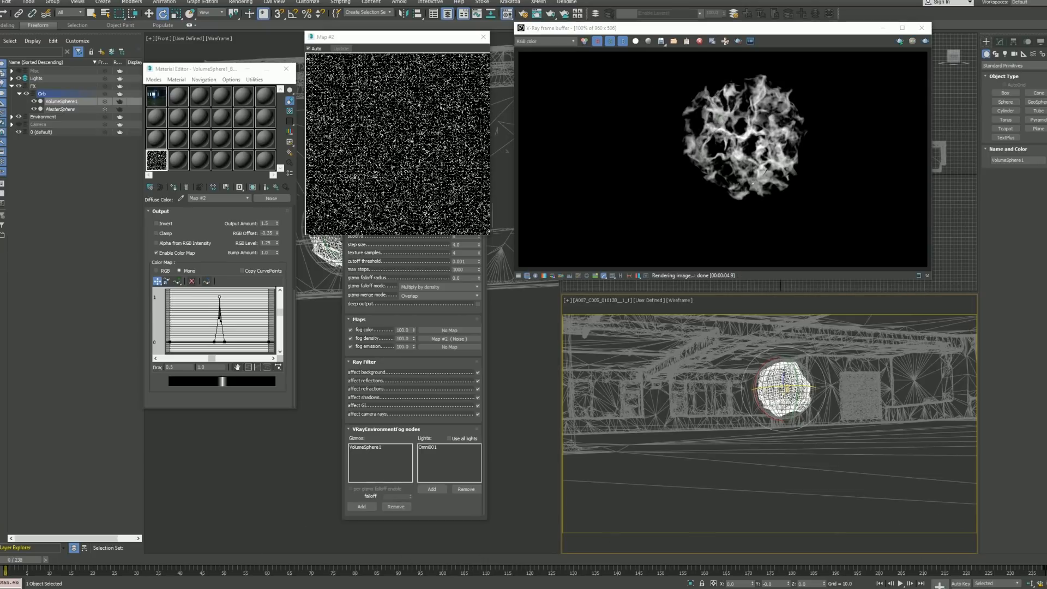
text(100)
key(Return)
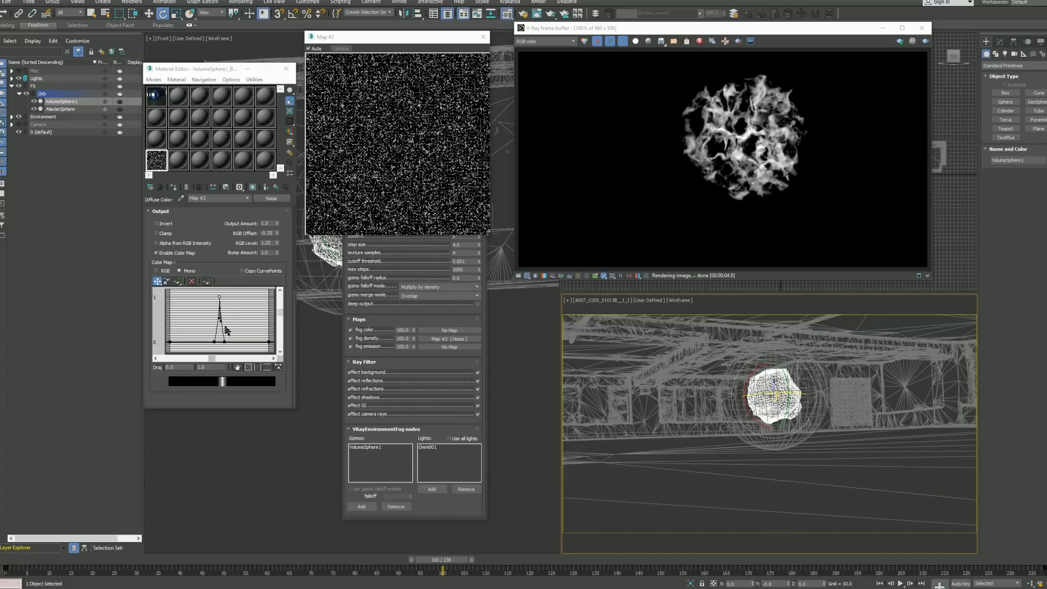
drag(235, 251, 222, 343)
key(n)
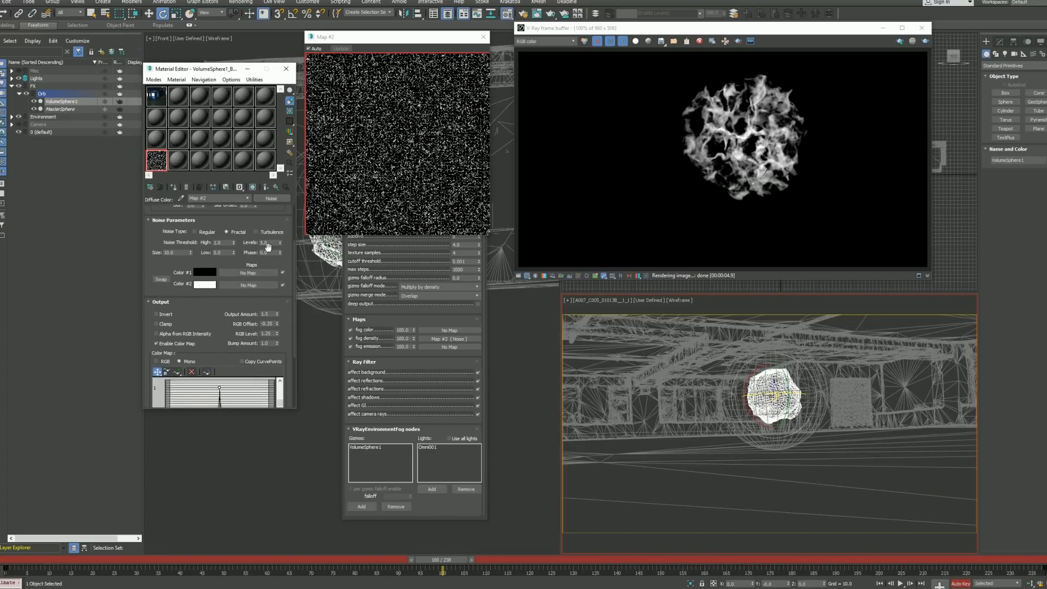
key(n)
double_click(272, 253)
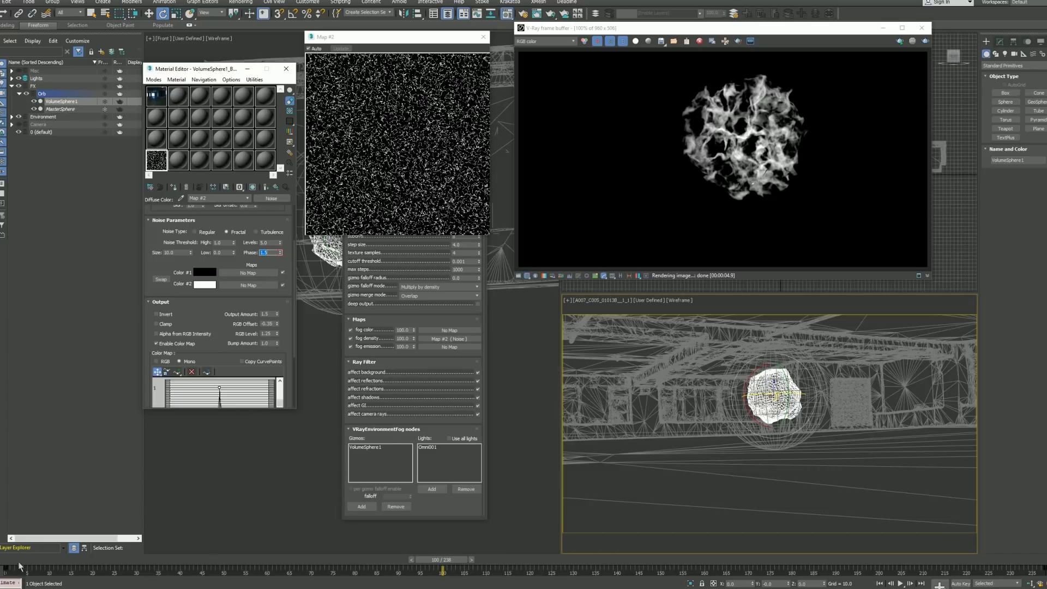
Step: Scrub back to about frame 33, assign the VolumeSphere1_Big material to the selected volume sphere, and reopen its diffuse noise map
drag(19, 561, 158, 569)
key(e)
drag(245, 326, 245, 323)
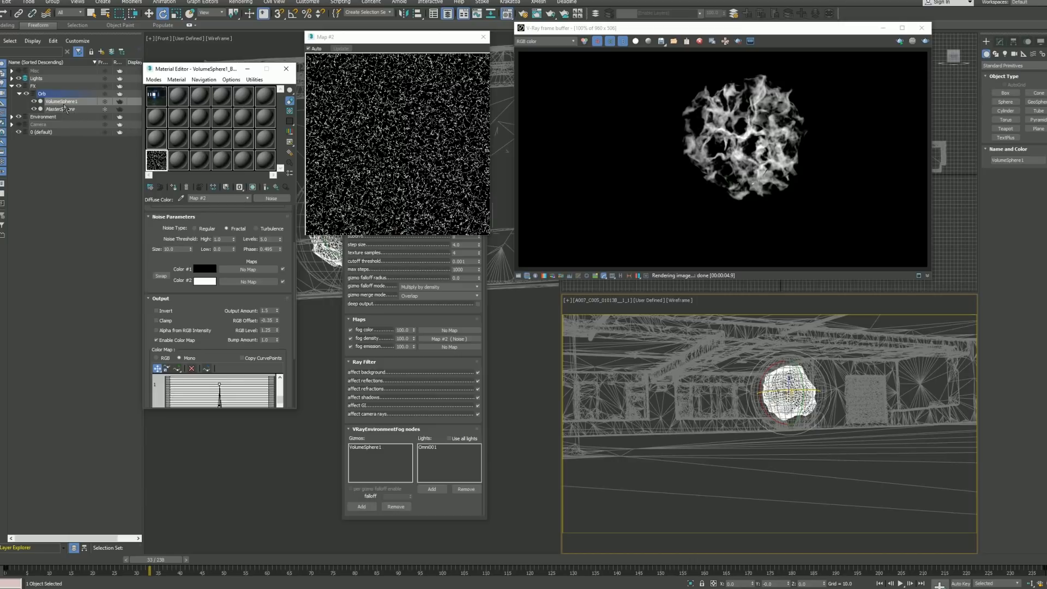
click(173, 188)
click(268, 188)
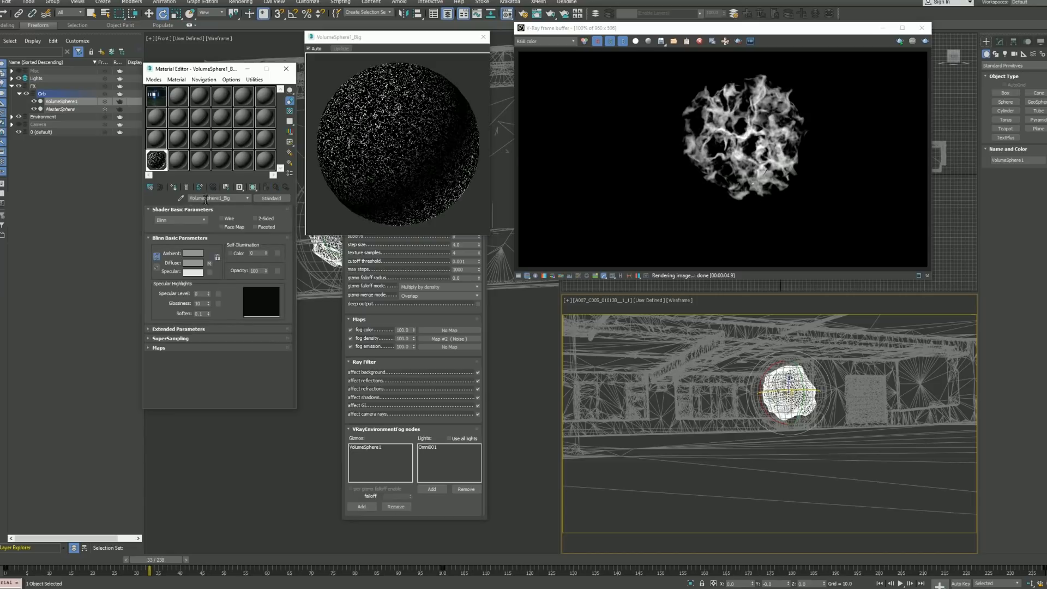
click(211, 263)
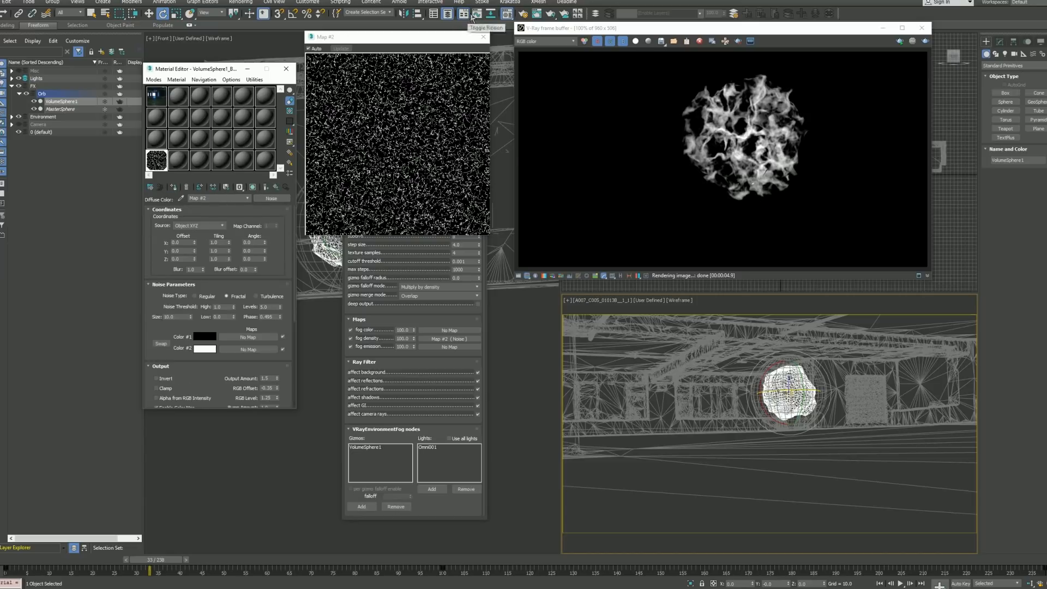
Step: Display the Phase curve of VolumeSphere1_Big's diffuse noise map in the Curve Editor, framed to its value range
click(475, 15)
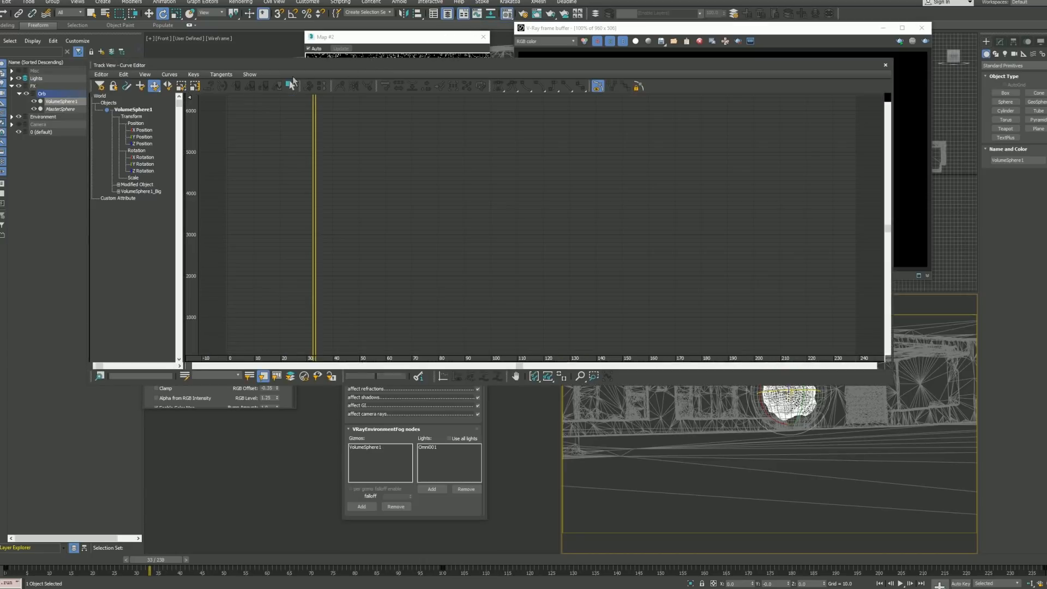
click(118, 192)
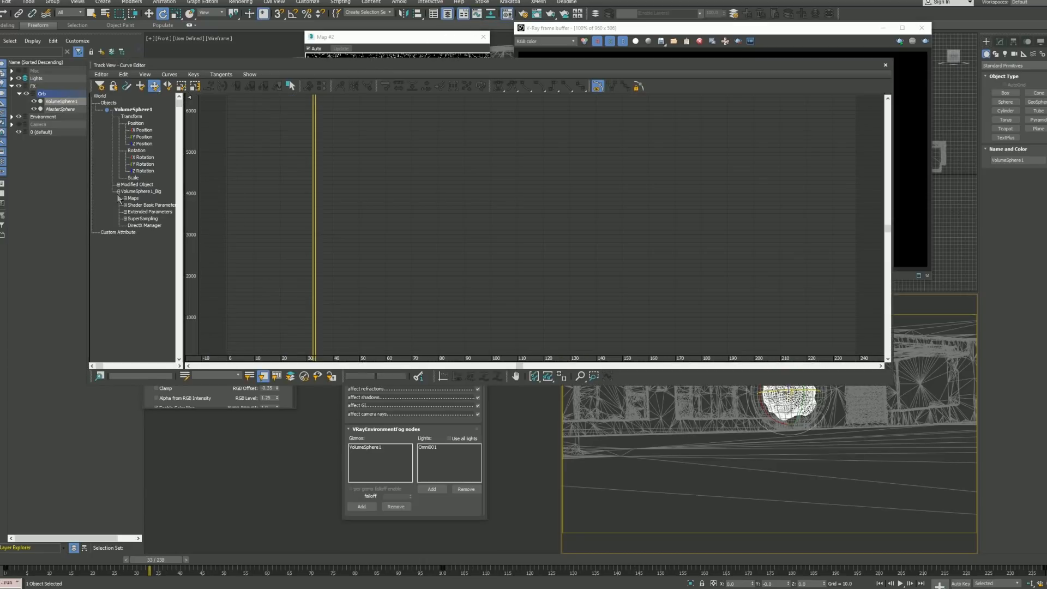
click(125, 198)
click(132, 211)
drag(123, 224, 99, 184)
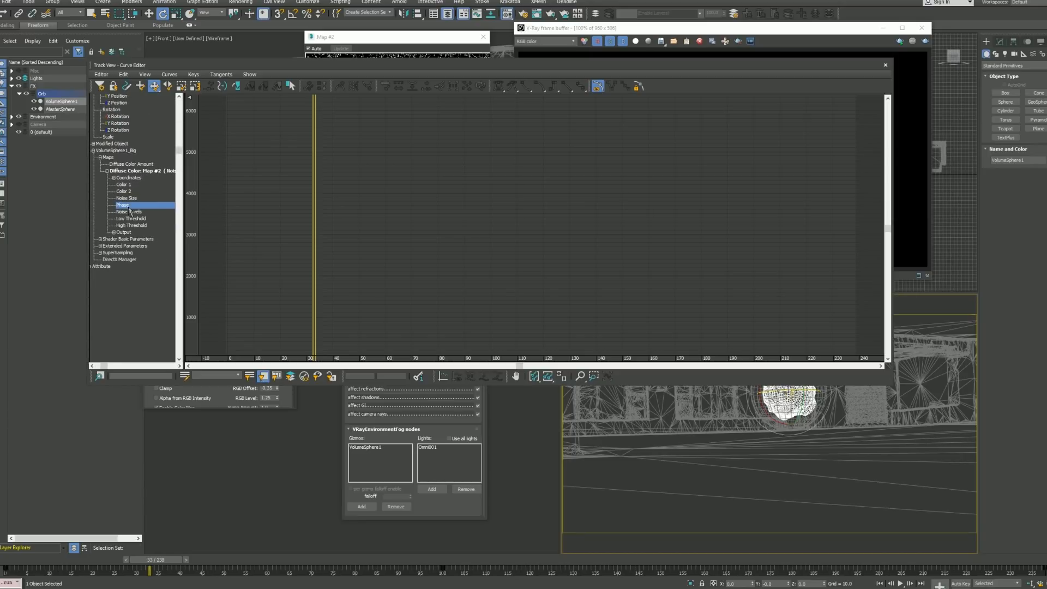
click(547, 377)
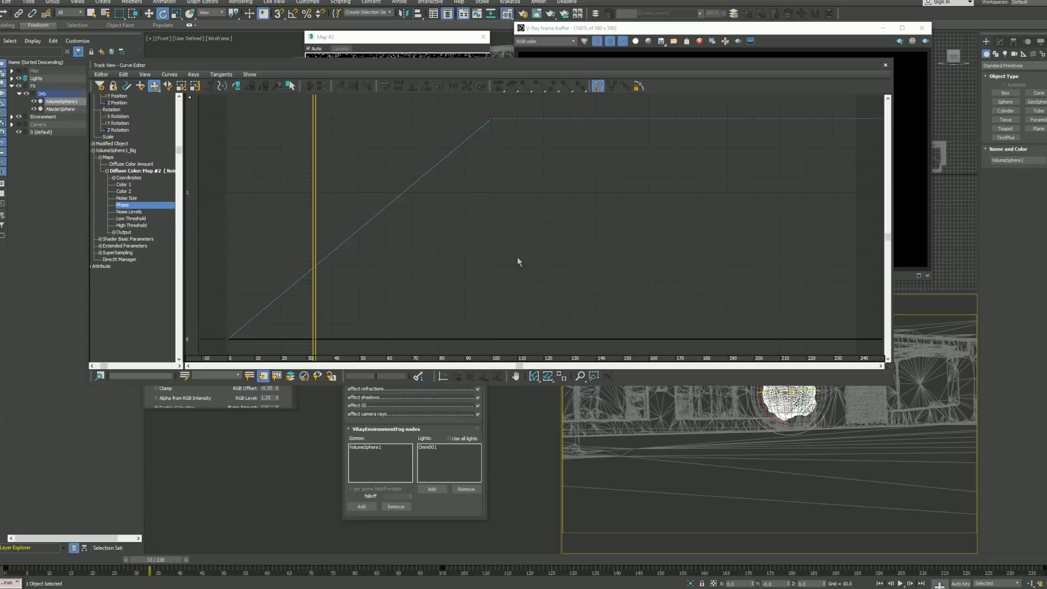
Step: Set the phase curve's out-of-range type to Relative Repeat, inspect the extended curve, close the Curve Editor, and check the key at frame 100
click(236, 87)
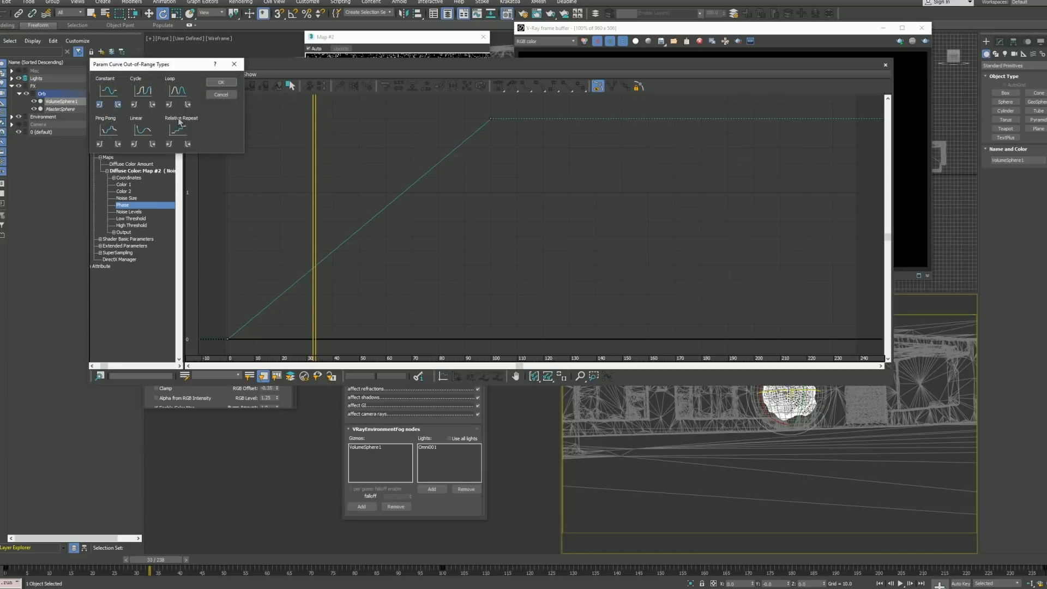
click(218, 83)
middle_drag(460, 135, 388, 239)
click(580, 377)
drag(669, 170, 725, 158)
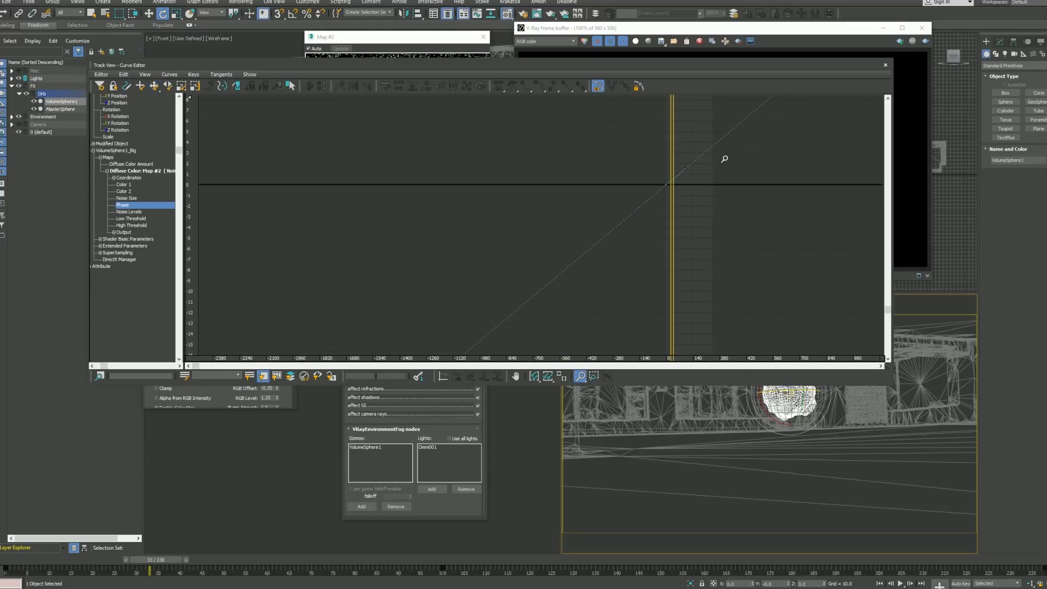
click(887, 66)
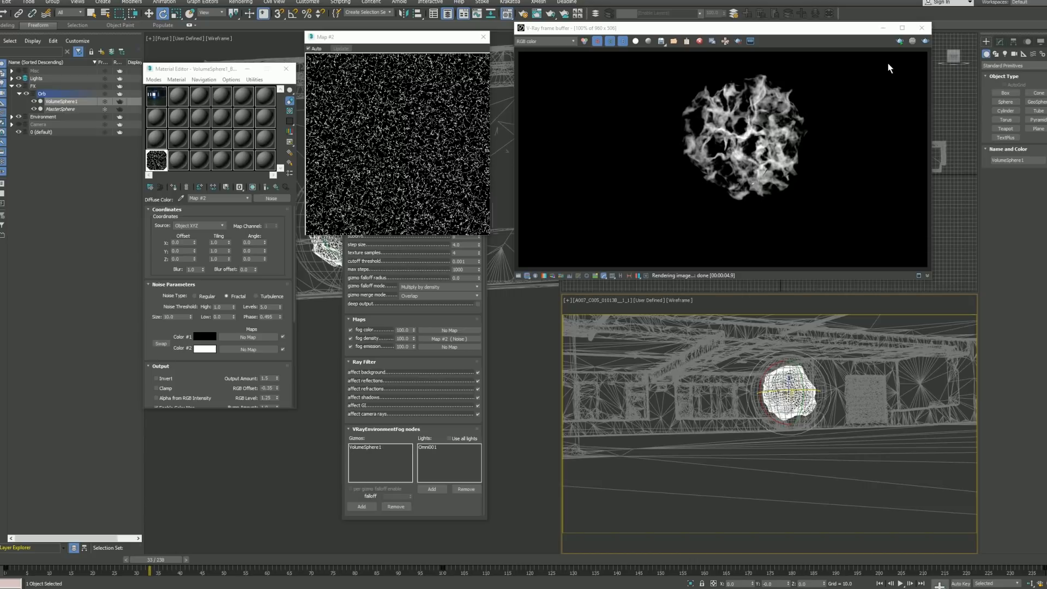
right_click(453, 574)
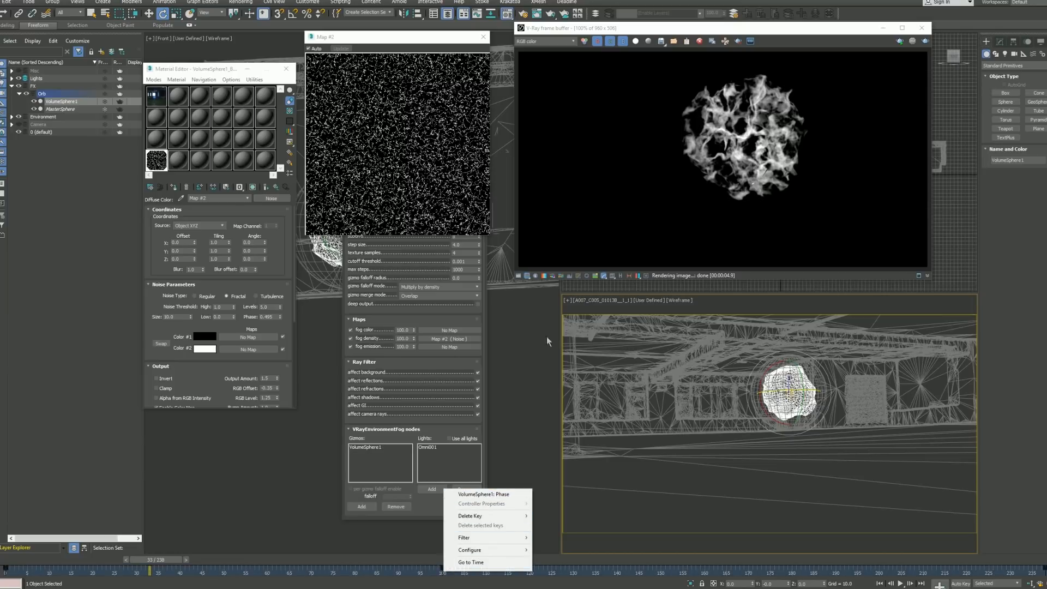
Step: Set the V-Ray environment fog's distance to 3.0 and test-render it through the camera
click(425, 273)
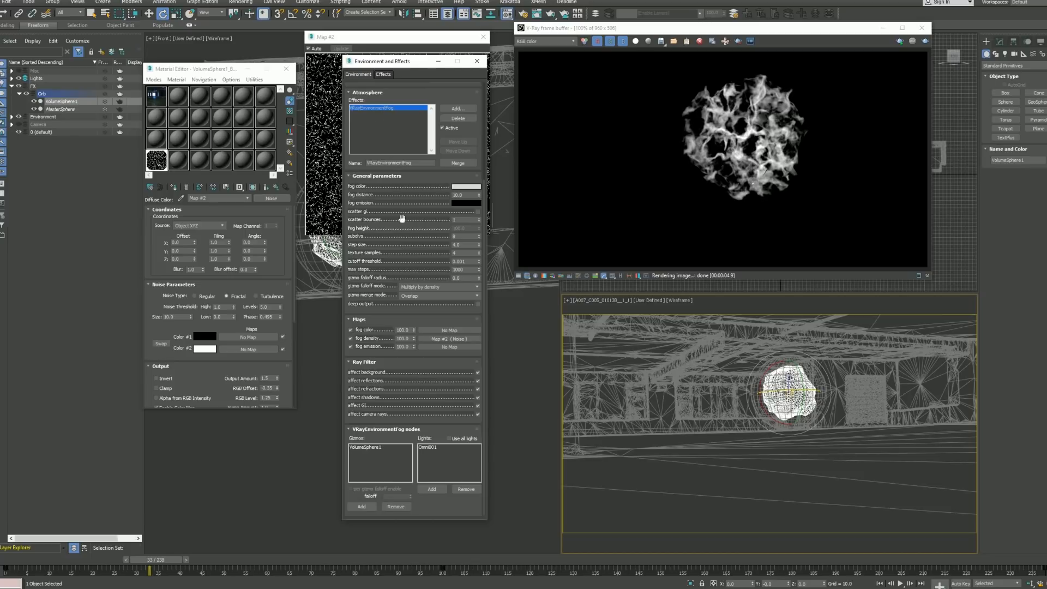
drag(403, 237, 403, 239)
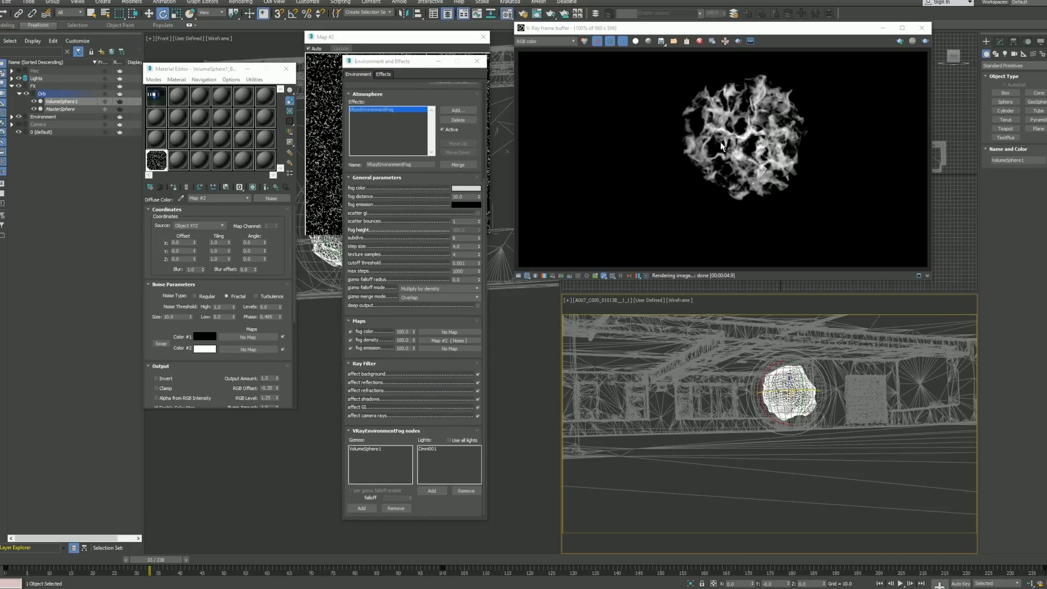
click(470, 197)
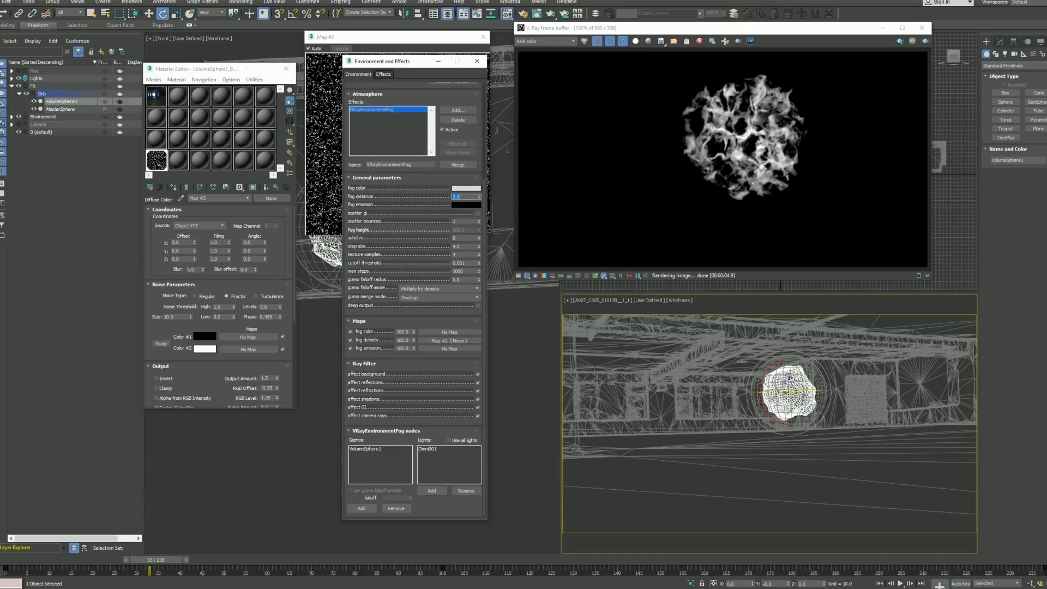
click(422, 199)
key(shift+q)
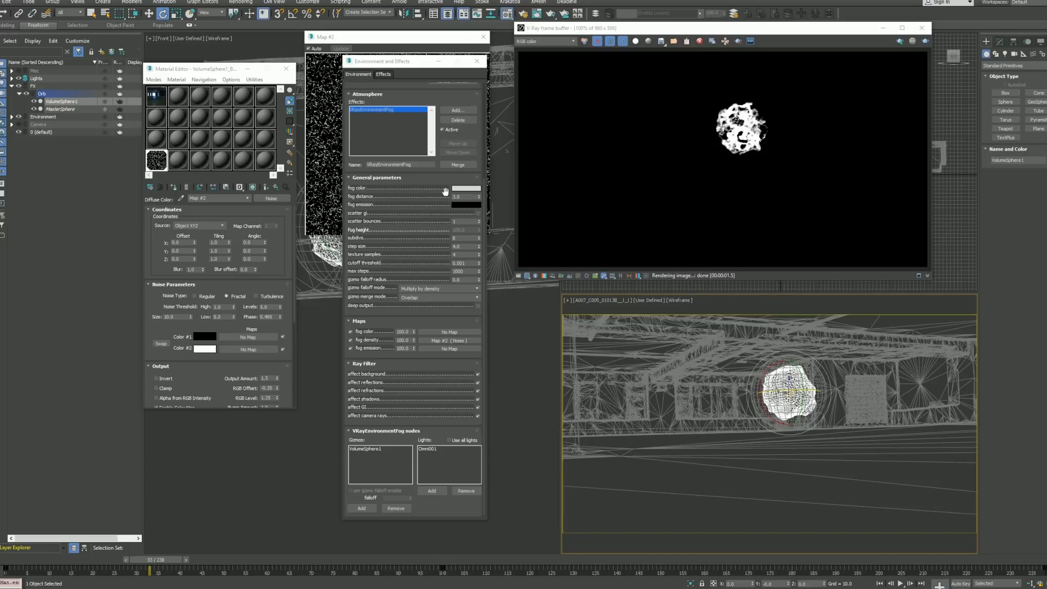
Step: Change the fog color to a saturated bright blue, test-render it, and inspect the result enlarged
click(471, 188)
drag(172, 86, 190, 43)
mouse_move(230, 97)
mouse_down()
mouse_move(231, 43)
mouse_move(259, 46)
mouse_up()
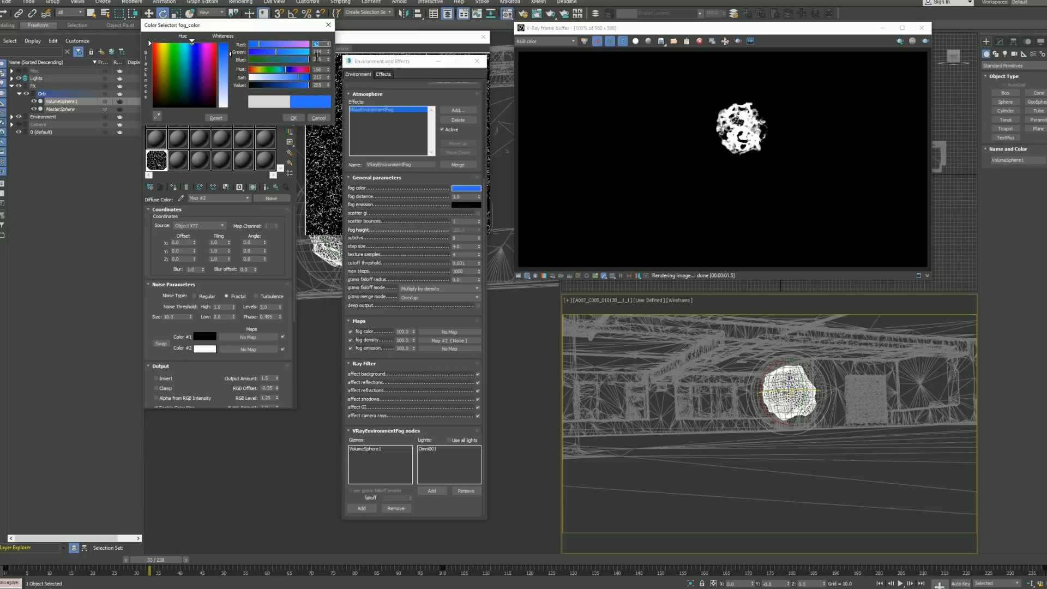
drag(329, 47, 330, 37)
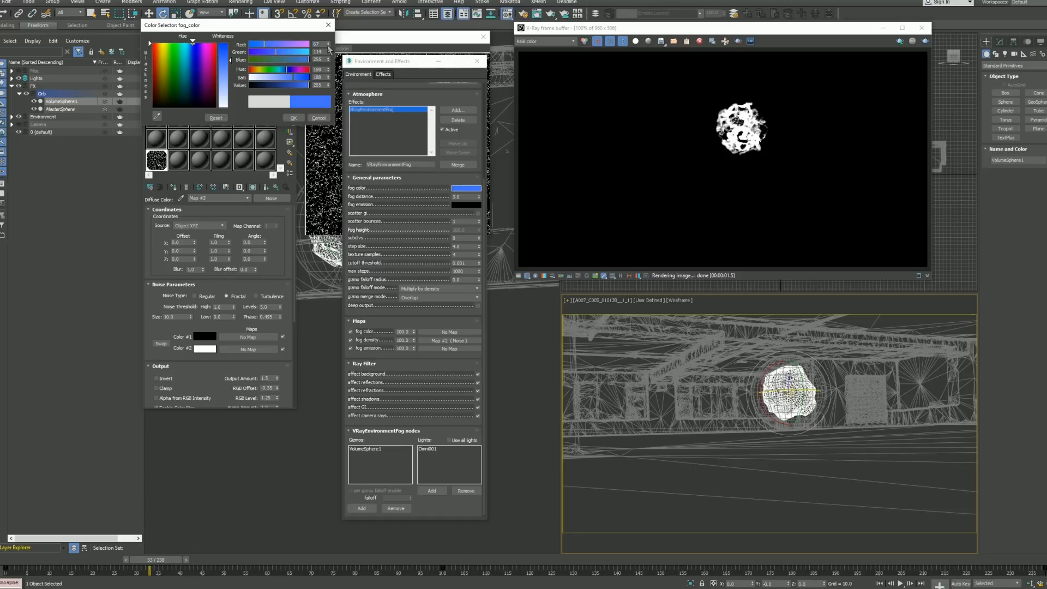
drag(330, 52, 329, 44)
drag(330, 44, 331, 52)
click(294, 118)
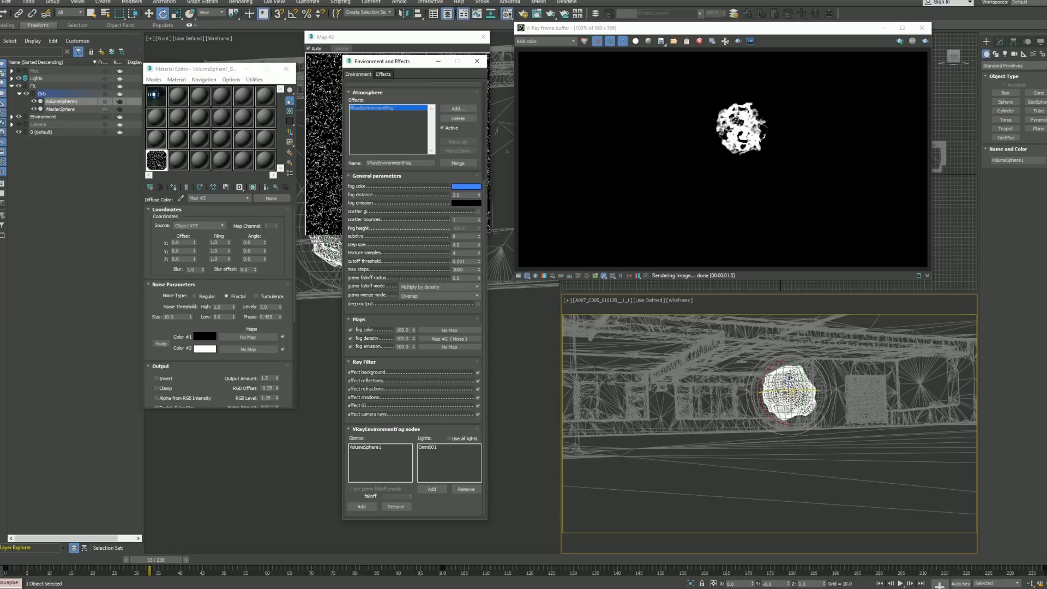
key(shift+q)
scroll(755, 135, up, 1)
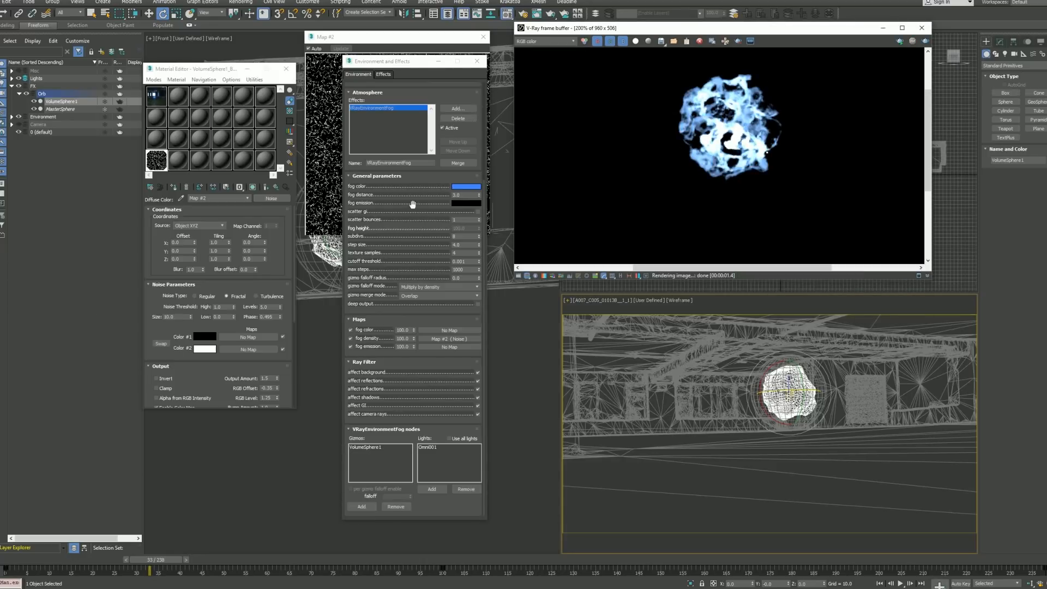
Step: Paste a blue color into the fog emission, adjust it to a lighter sky blue, and test-render the fog
click(463, 203)
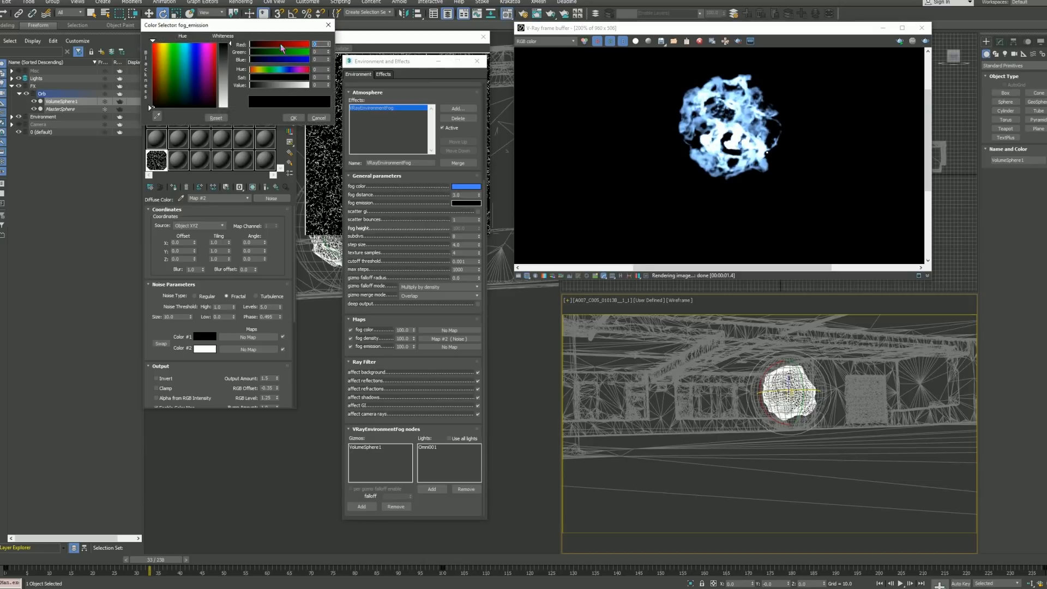
right_click(465, 204)
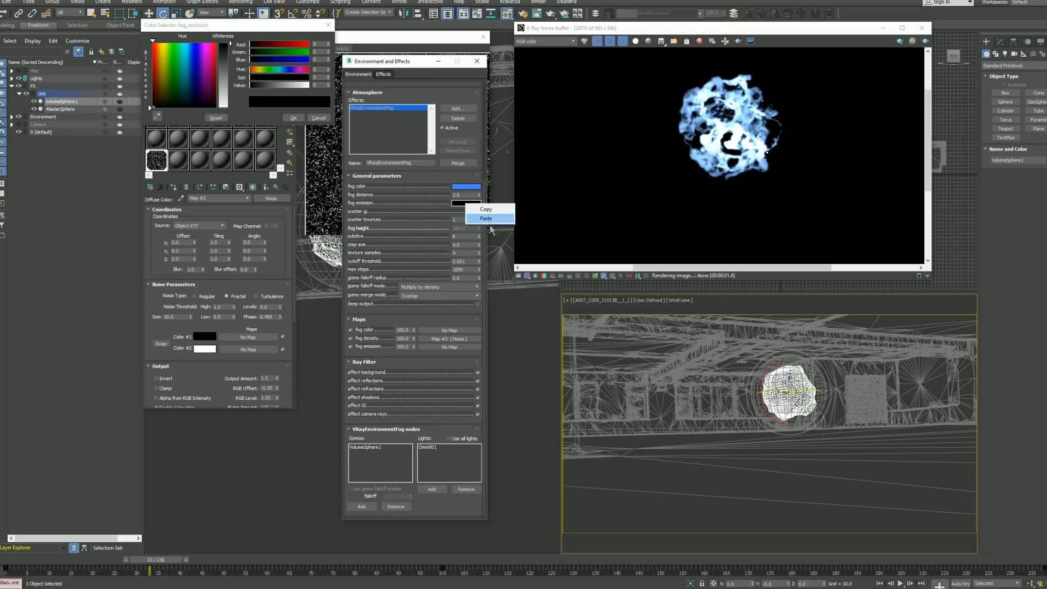
click(483, 218)
click(289, 79)
mouse_move(288, 79)
mouse_down()
mouse_move(265, 81)
mouse_move(287, 82)
mouse_up()
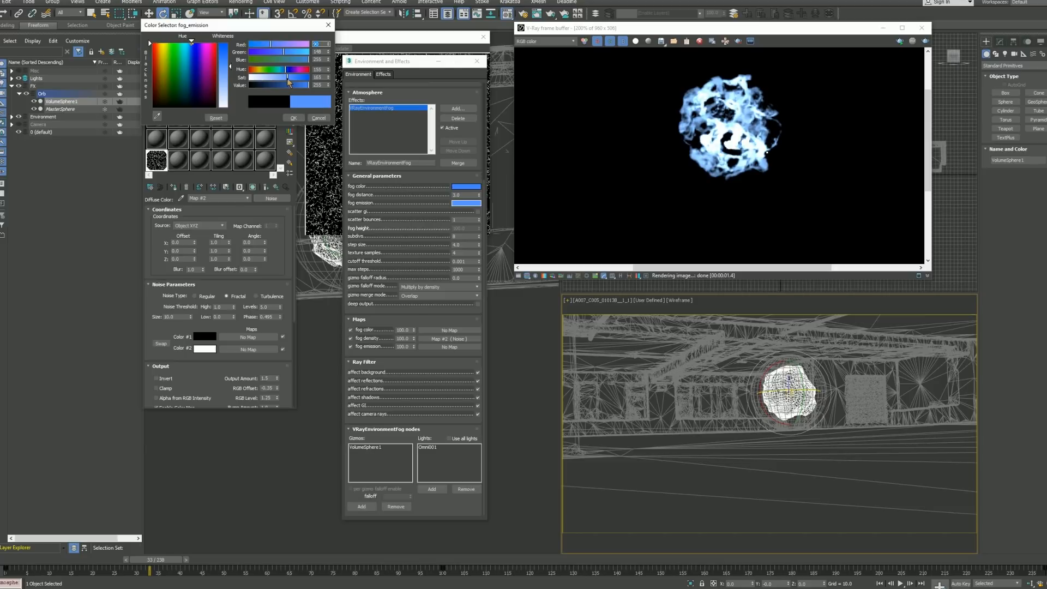
click(329, 43)
click(328, 43)
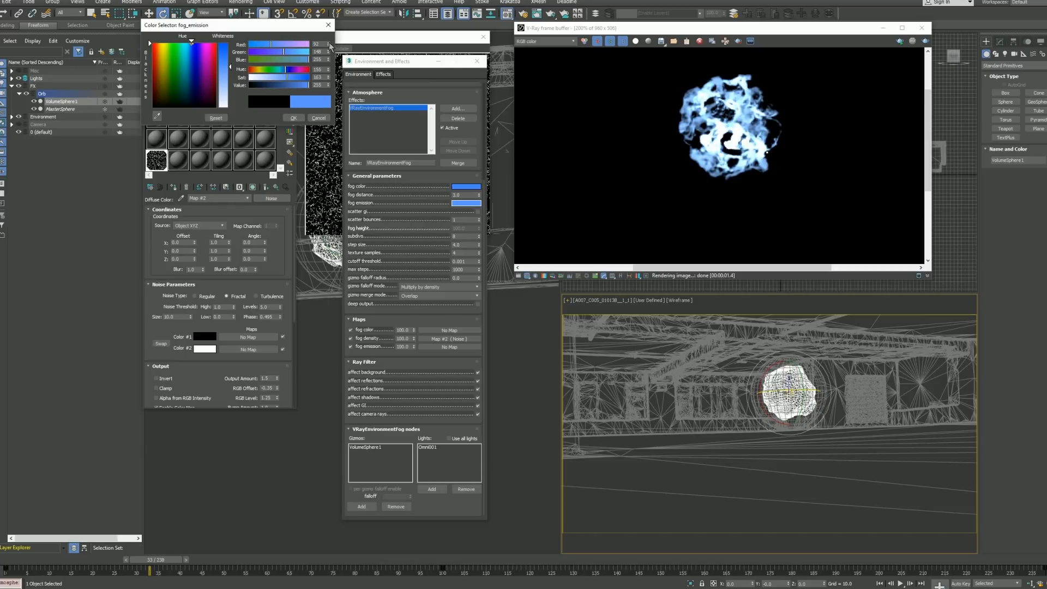
drag(329, 51, 330, 48)
drag(334, 44, 334, 39)
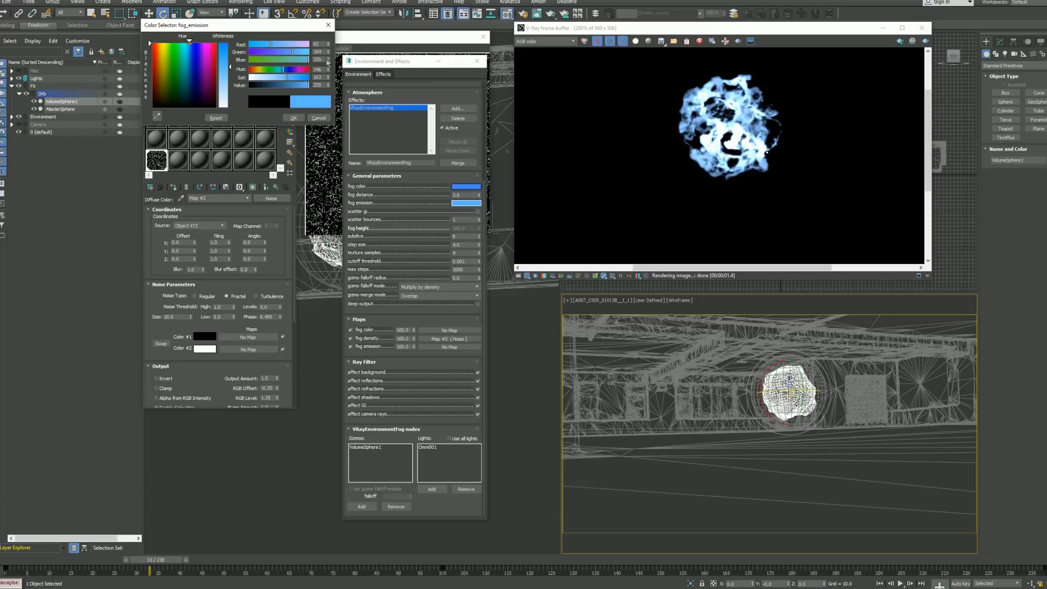
click(293, 118)
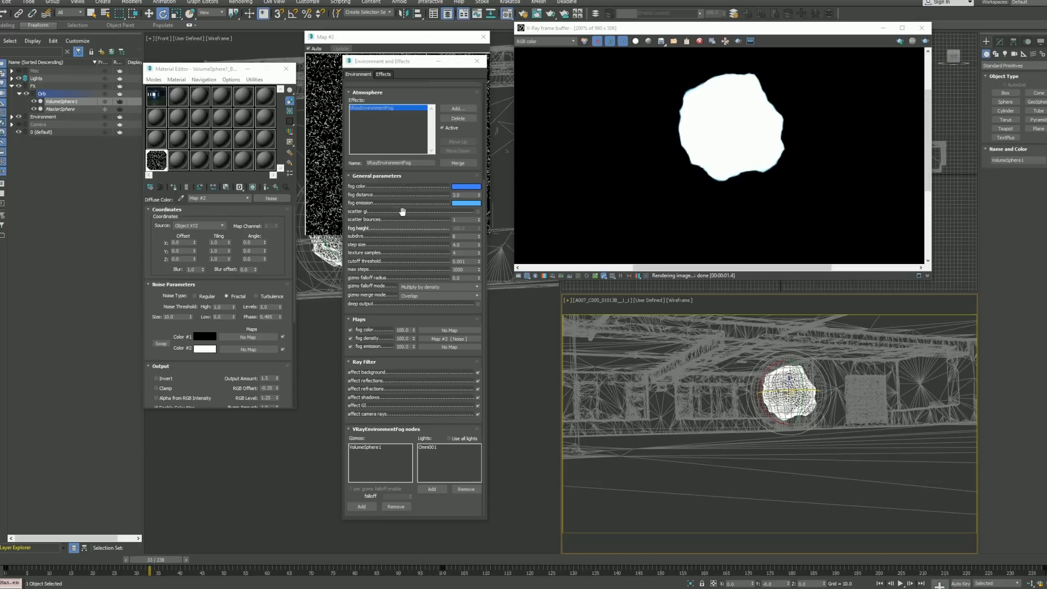
Step: Instance the fog density noise map into the fog emission map, set its amount to 75, and test-render the fog
drag(424, 338, 456, 351)
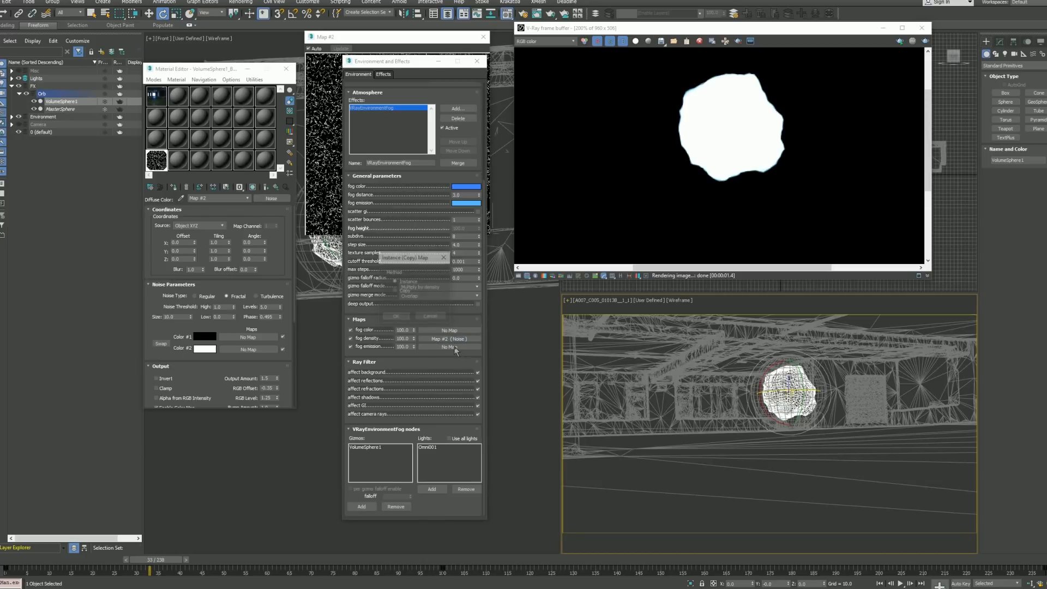
key(Return)
double_click(406, 347)
text(75)
key(Return)
key(shift+q)
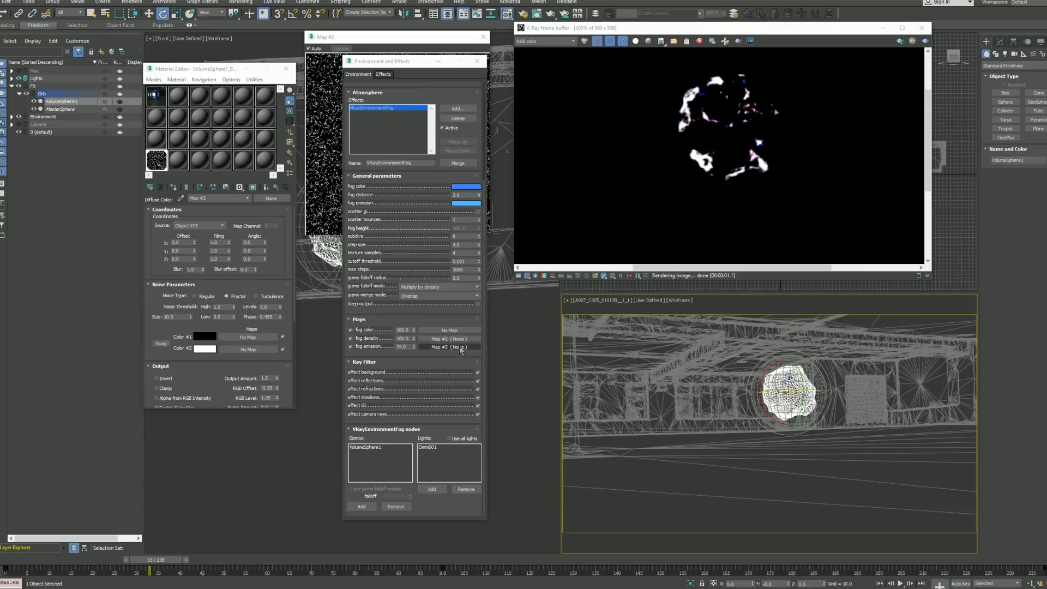
right_click(691, 365)
Step: Set the fog's gizmo falloff mode to Add density to falloff and its gizmo merge mode to Blend
click(464, 288)
click(460, 300)
click(439, 295)
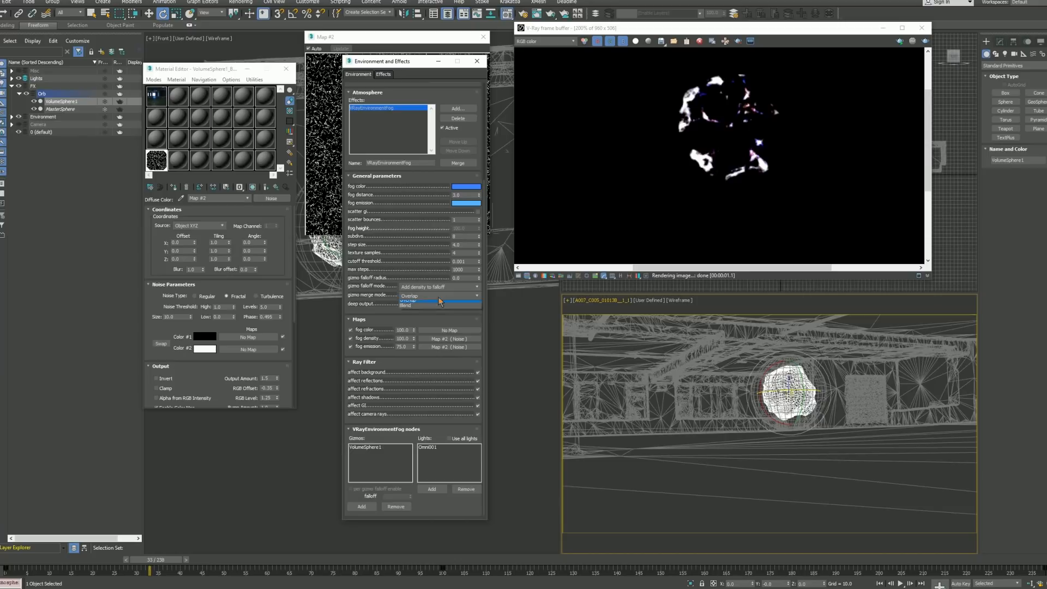
click(434, 309)
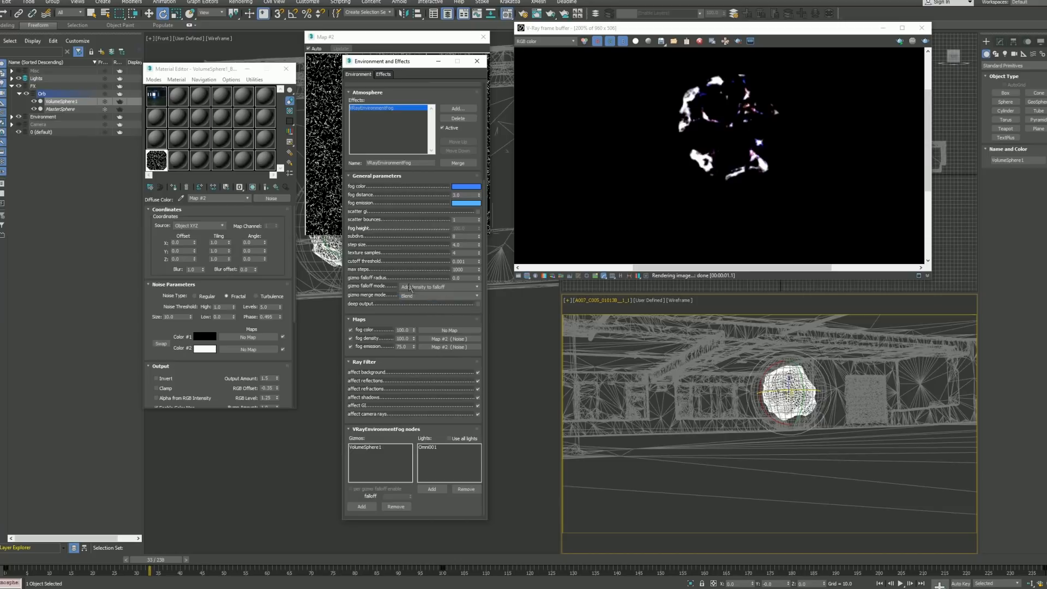
Step: Test-render the fog, set its gizmo falloff radius to 2, and render it again
key(shift+q)
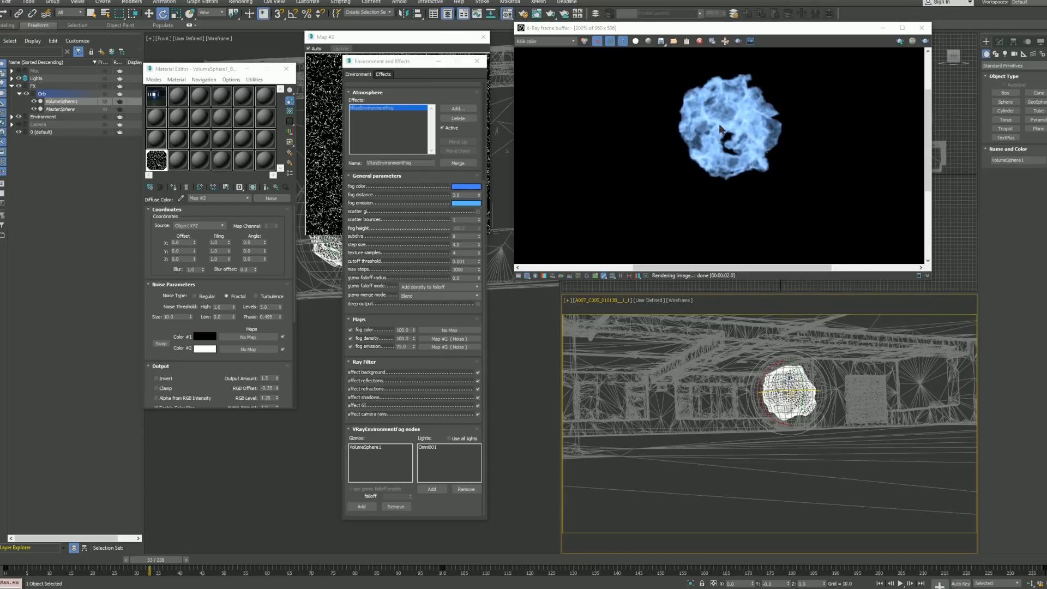
click(461, 295)
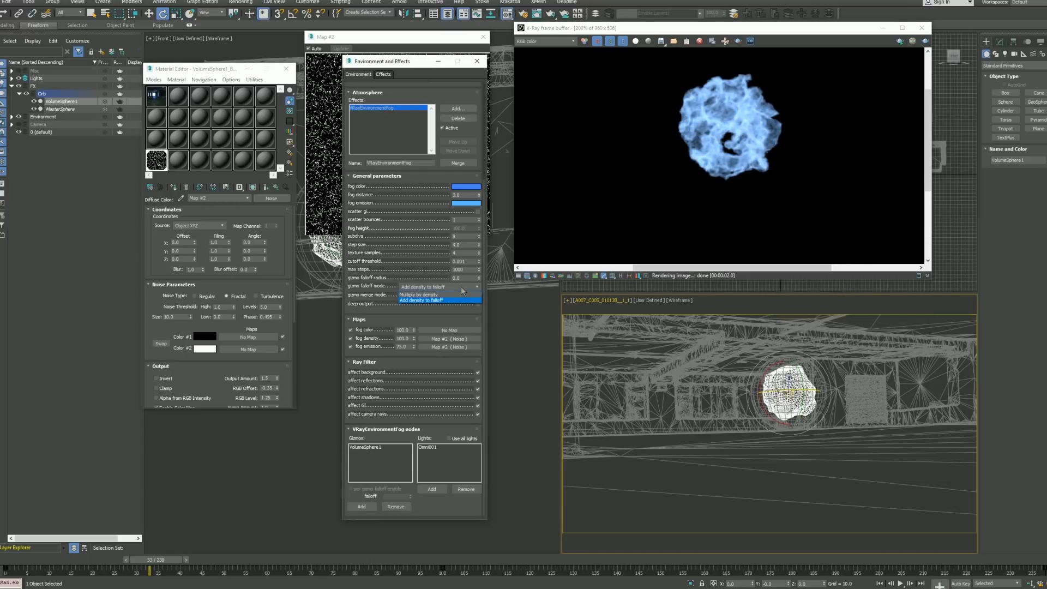
click(476, 286)
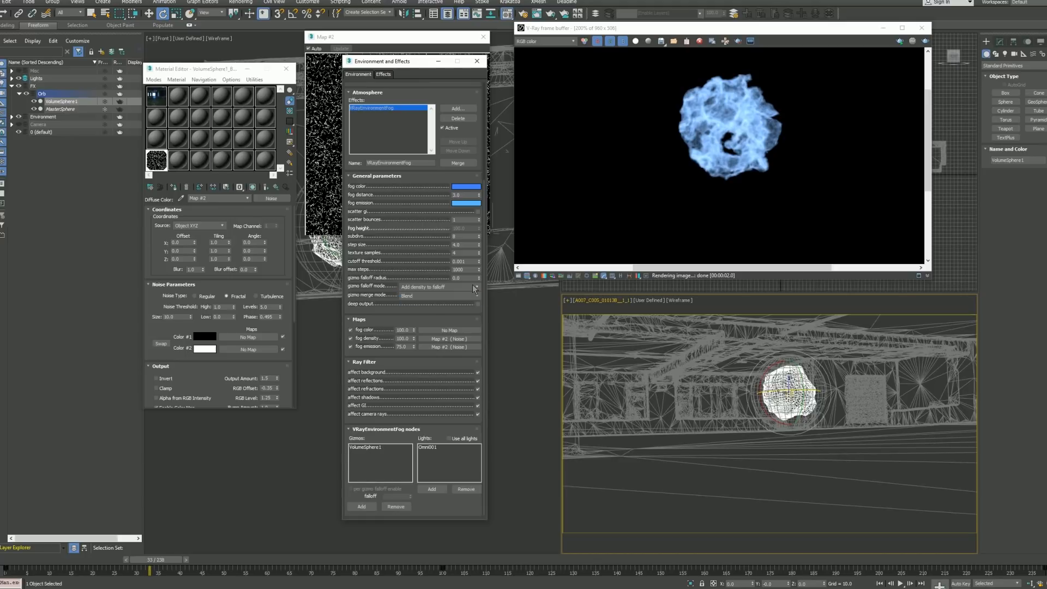
click(474, 285)
click(474, 284)
double_click(465, 278)
text(2)
key(Return)
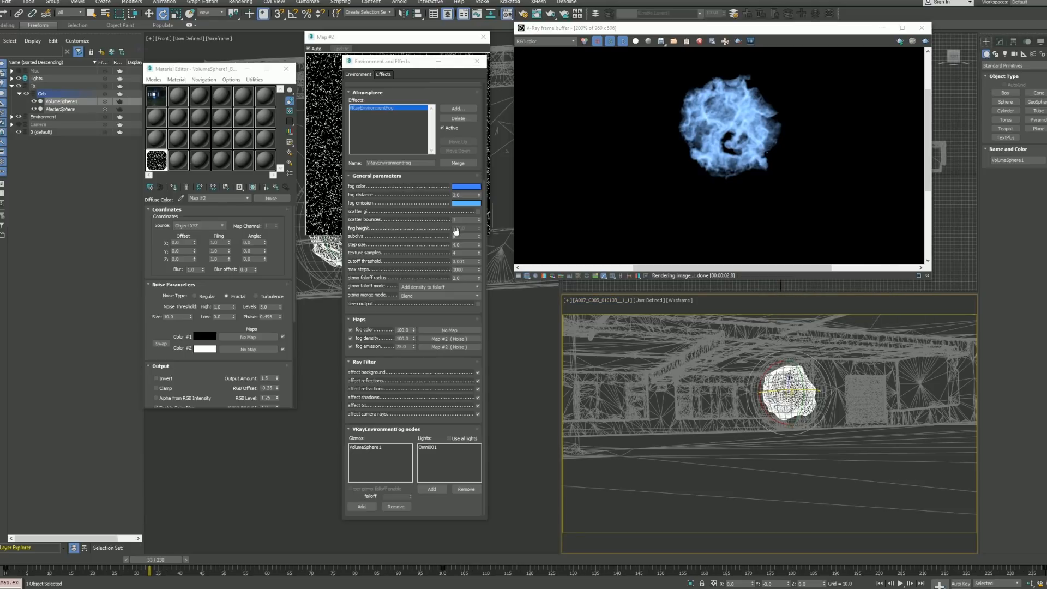
Step: Set the fog's texture samples to 6 and inspect the rendered fog enlarged
double_click(464, 253)
text(6)
key(Return)
double_click(470, 245)
double_click(464, 253)
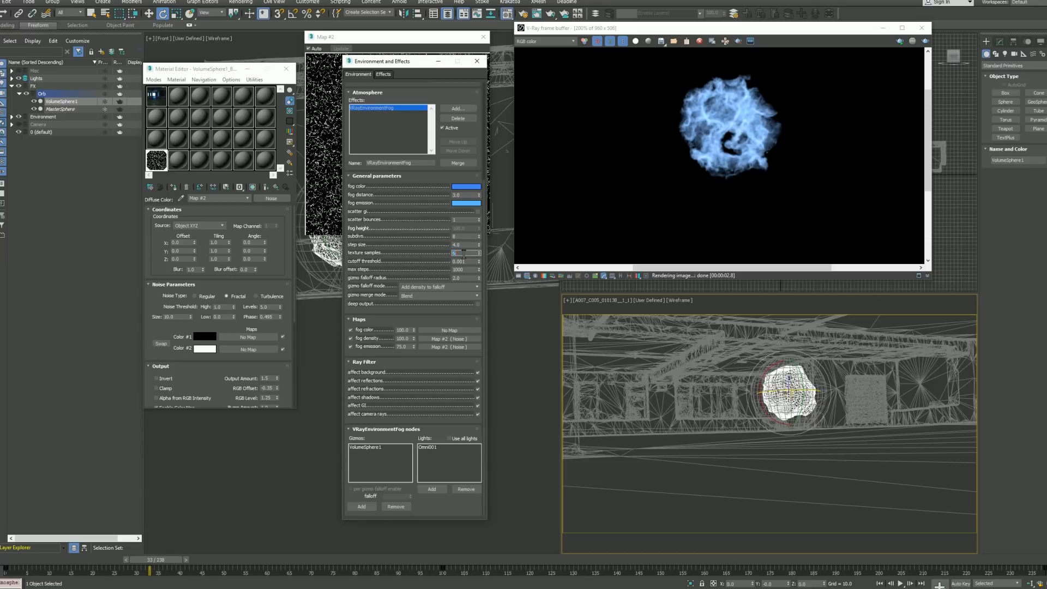
click(729, 170)
scroll(731, 168, up, 2)
scroll(743, 159, down, 1)
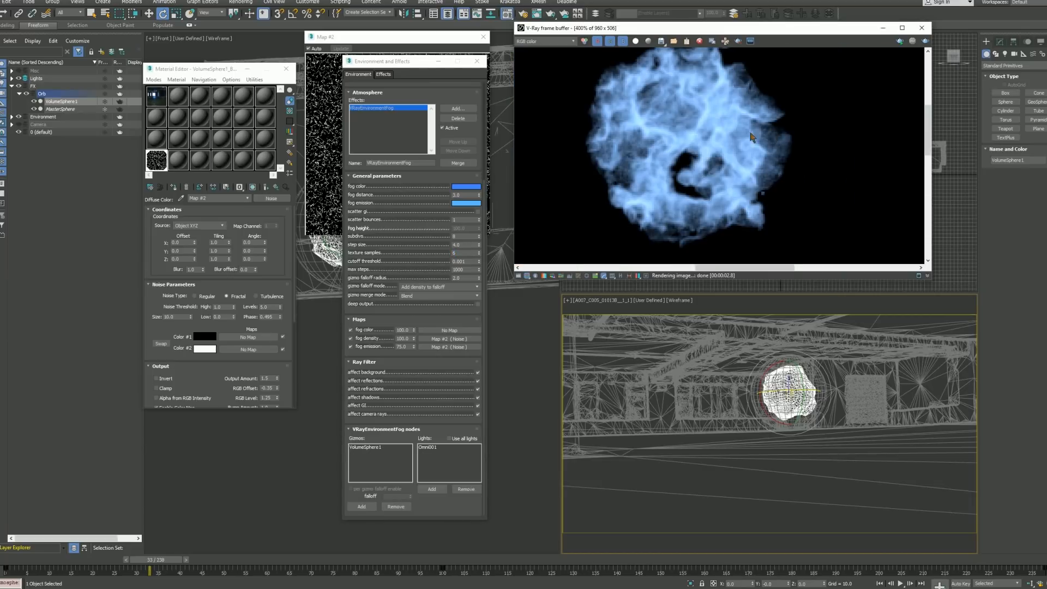
scroll(835, 168, up, 1)
scroll(791, 148, down, 1)
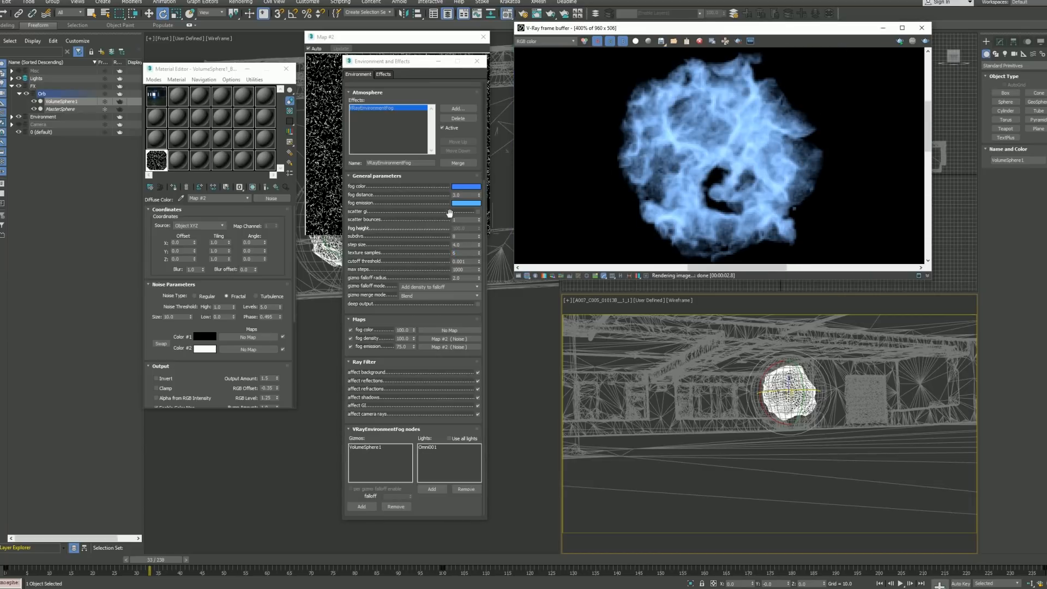
Step: Set the fog's step size to 3 and test-render the fog
double_click(458, 245)
text(3)
key(Return)
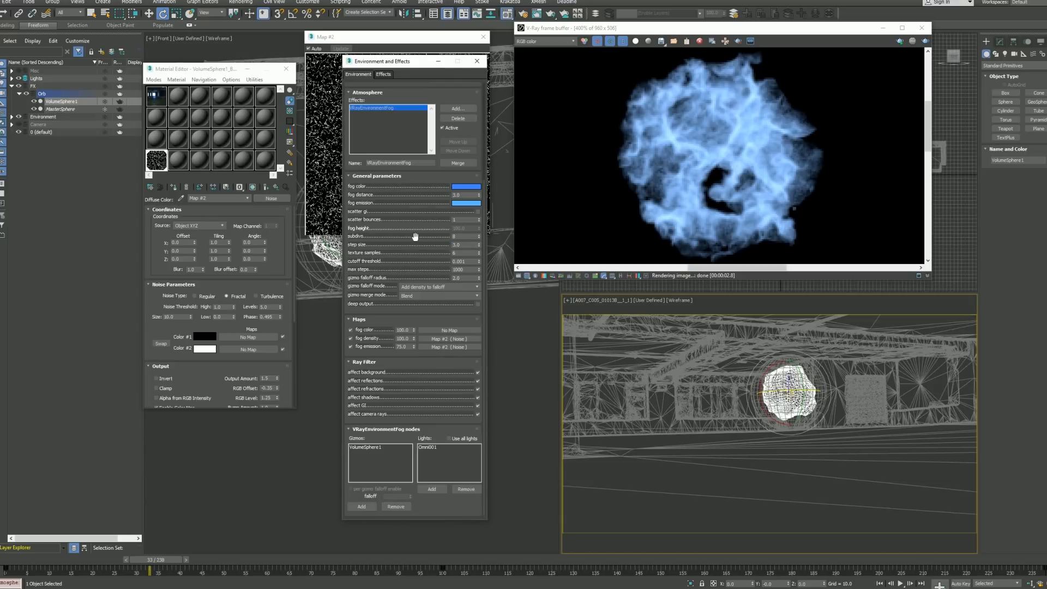
key(shift+q)
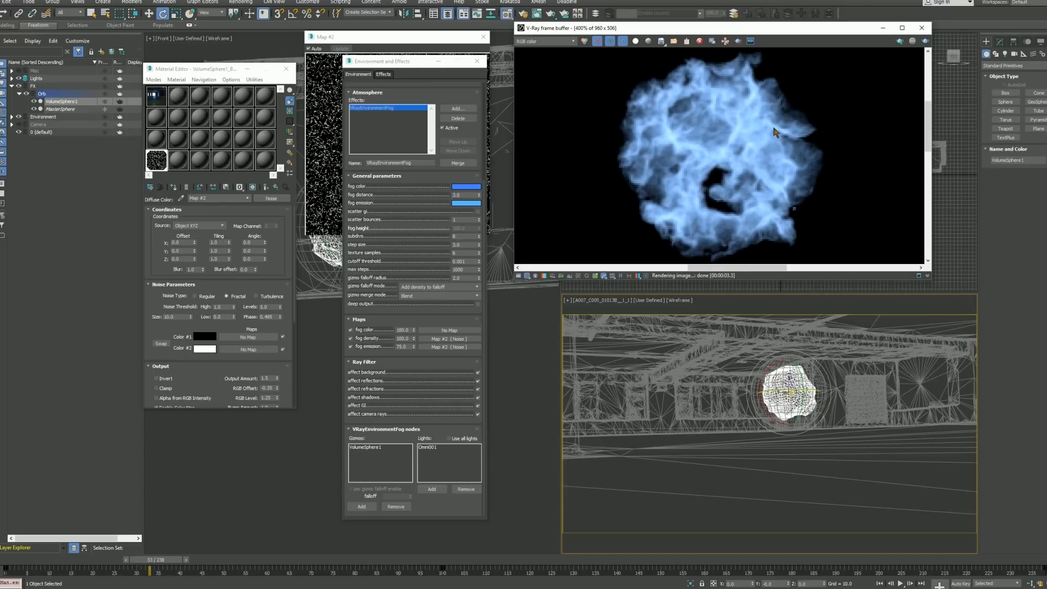
double_click(462, 245)
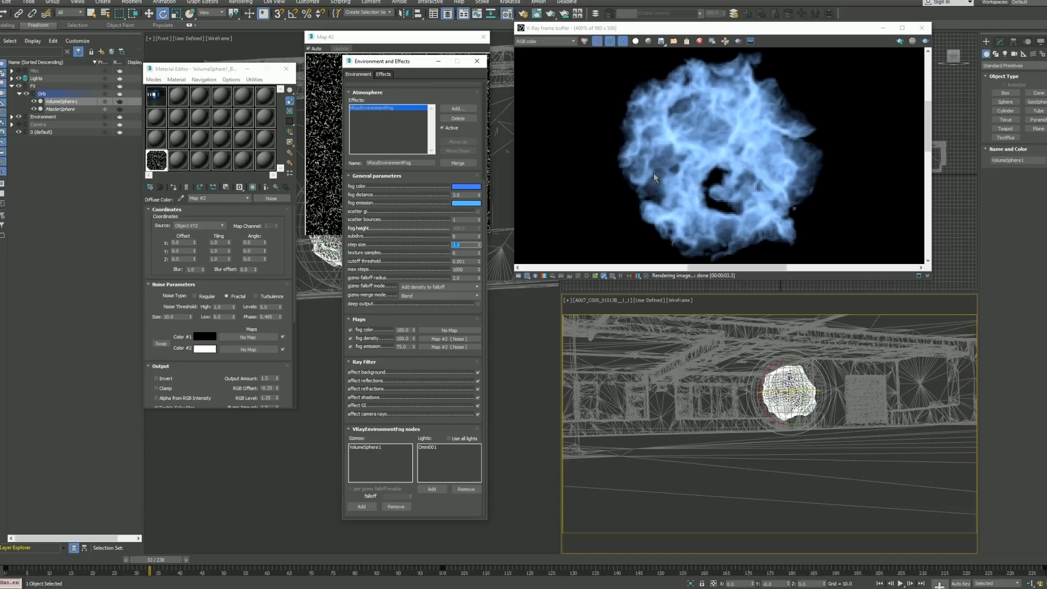
click(789, 113)
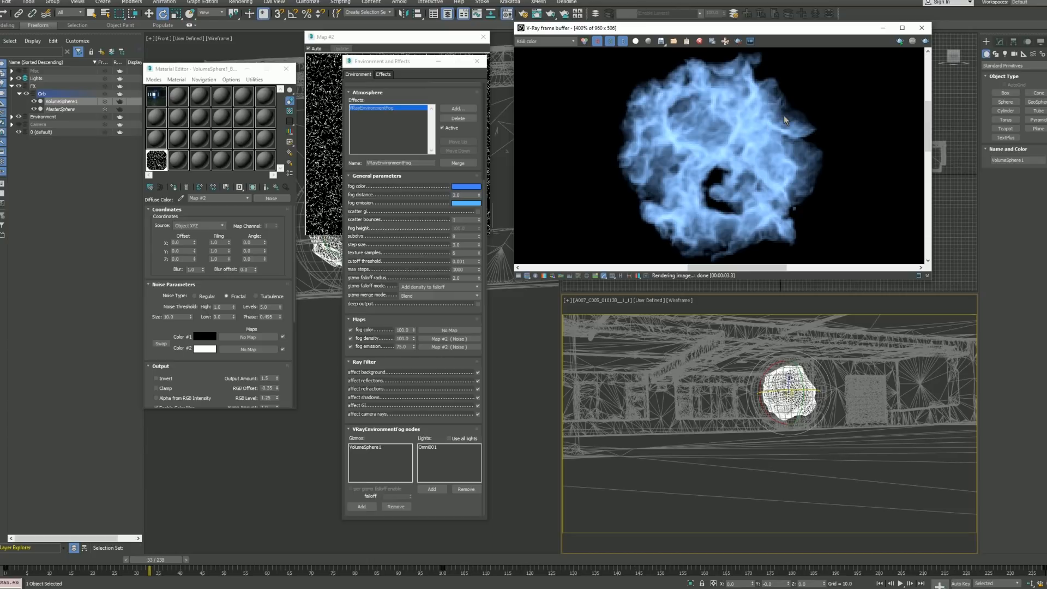
click(471, 245)
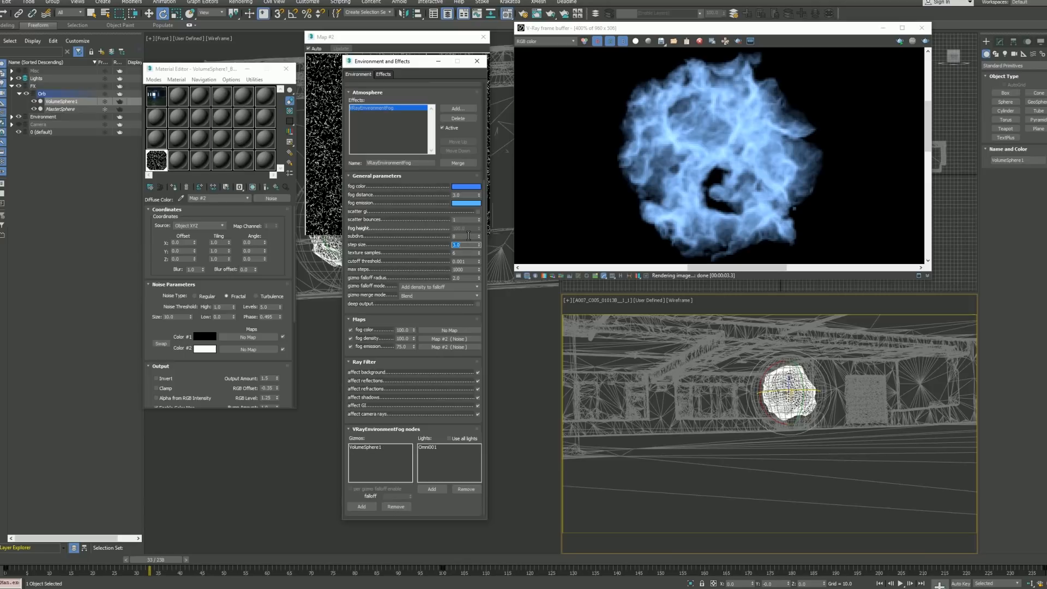
key(shift+q)
Step: Try a fog distance of about 14.4 in a test render, then restore it to 3
drag(479, 194, 485, 133)
right_click(670, 285)
key(shift+q)
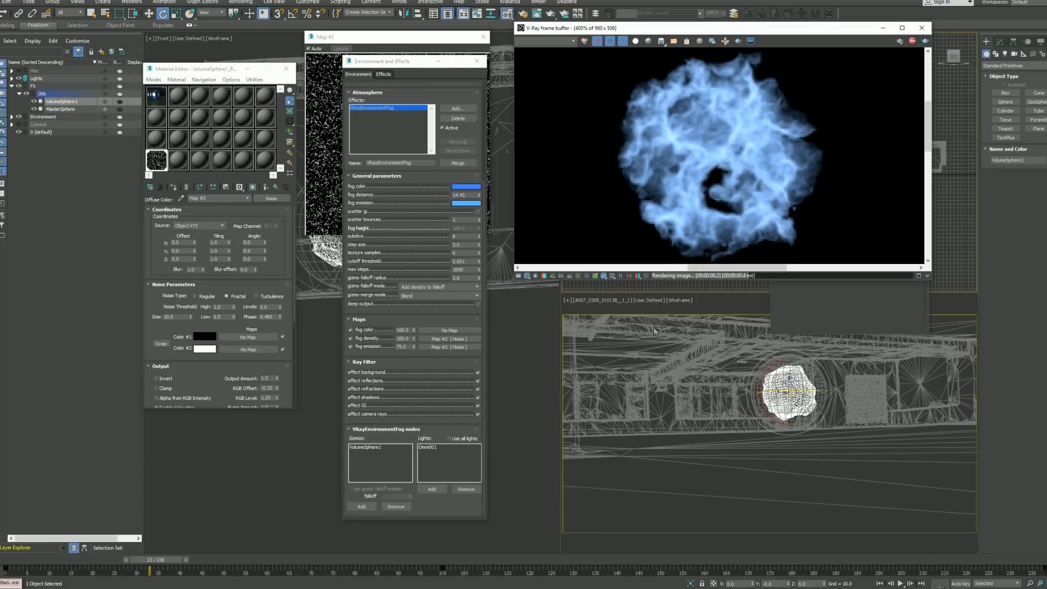
right_click(653, 336)
key(shift+q)
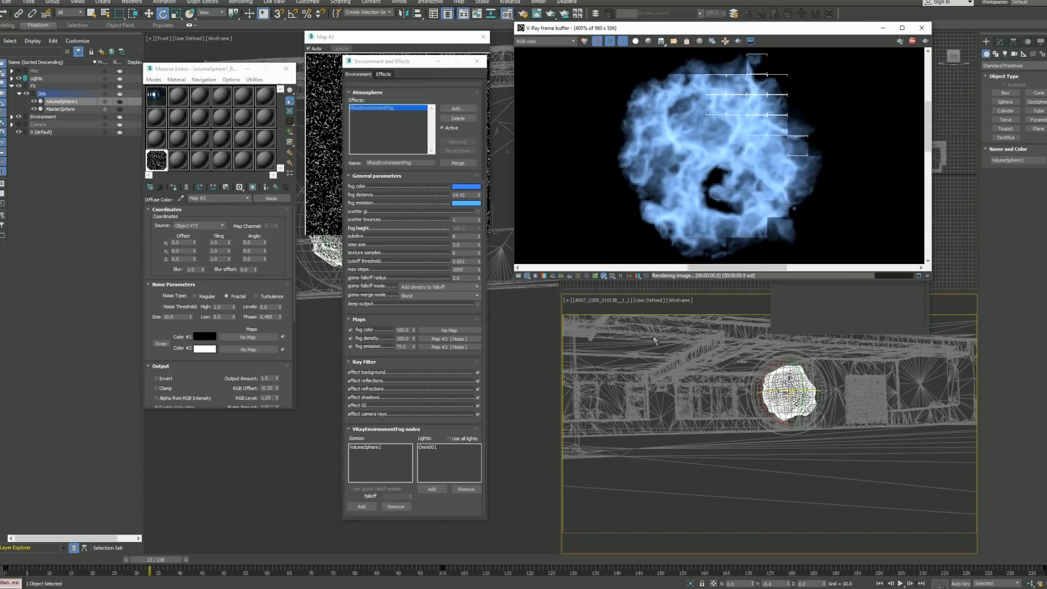
click(467, 195)
double_click(467, 194)
click(408, 213)
key(shift+q)
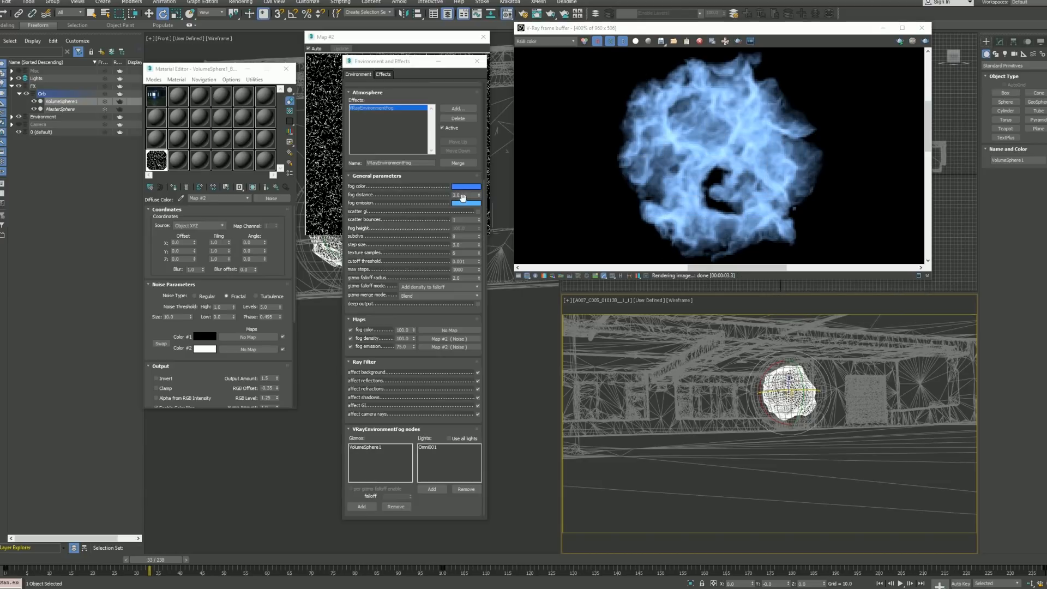
Step: Try a gizmo falloff radius of about 14.9 in a test render, then restore it to 2 and re-render the fog
click(445, 446)
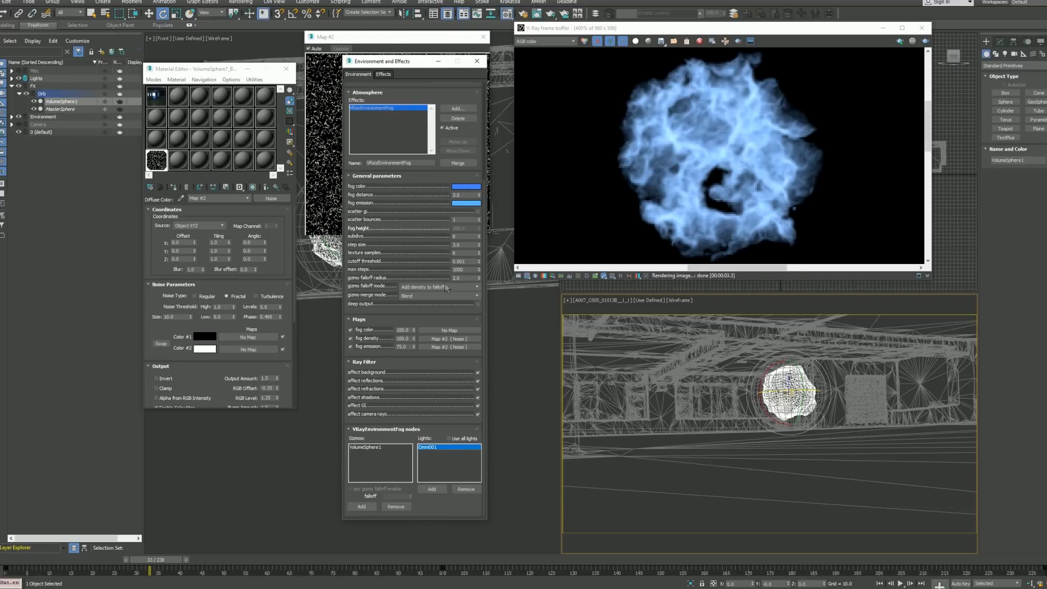
drag(479, 278, 482, 231)
drag(479, 278, 513, 312)
key(shift+q)
key(Escape)
key(shift+q)
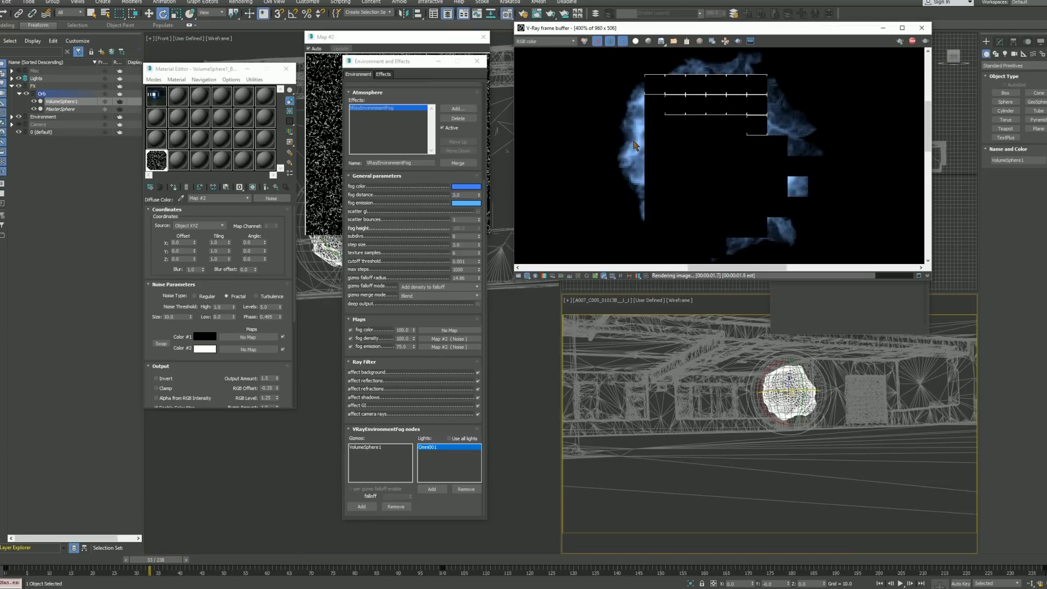
click(461, 278)
key(Return)
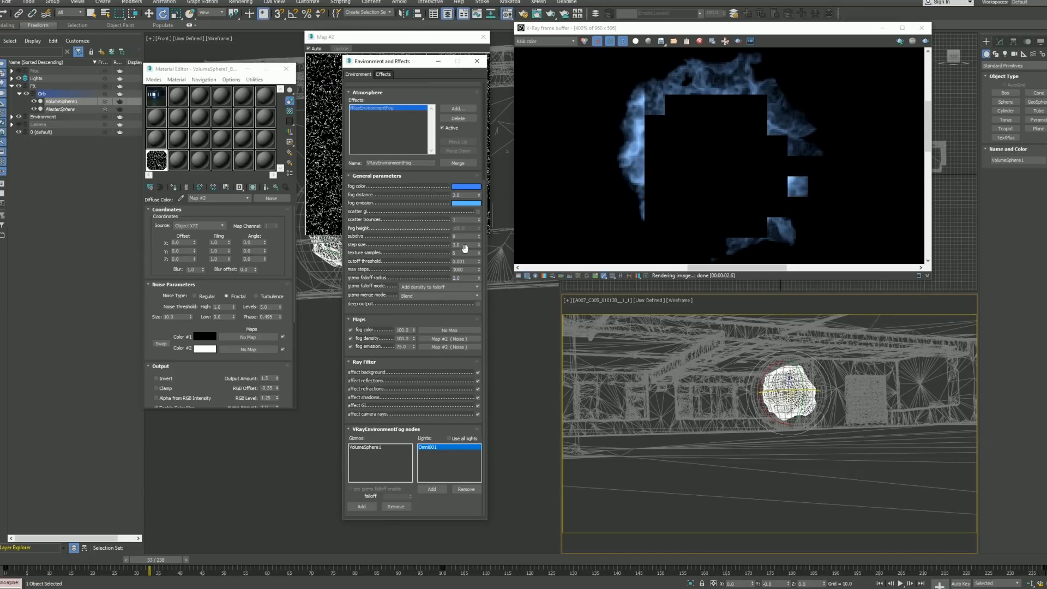
click(678, 396)
key(shift+q)
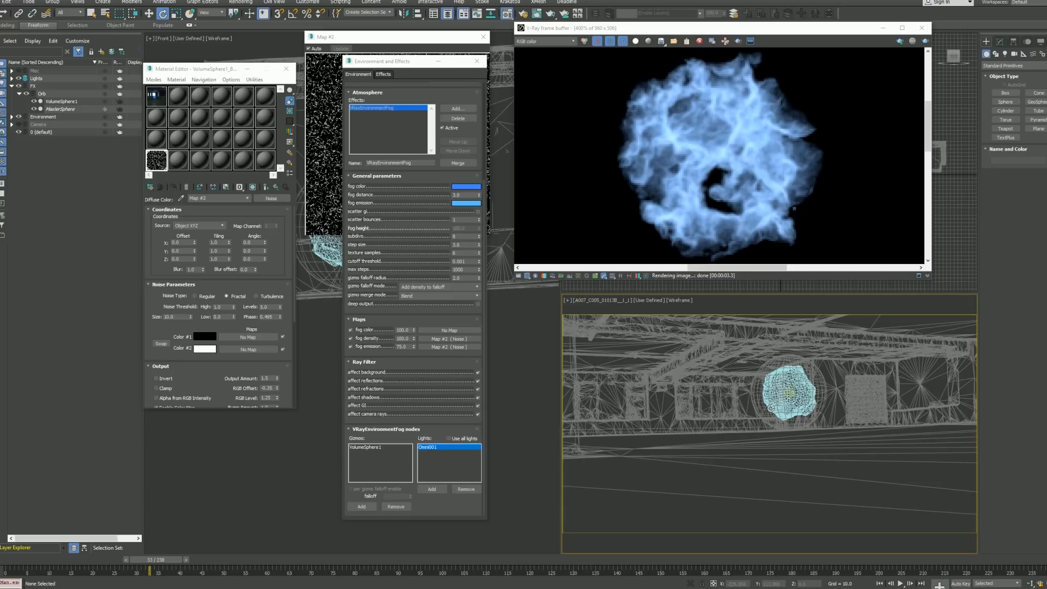
Step: Rotate VolumeSphere1 in the camera view to vary the fog pattern, and check each orientation in the render
click(769, 408)
drag(798, 398, 814, 391)
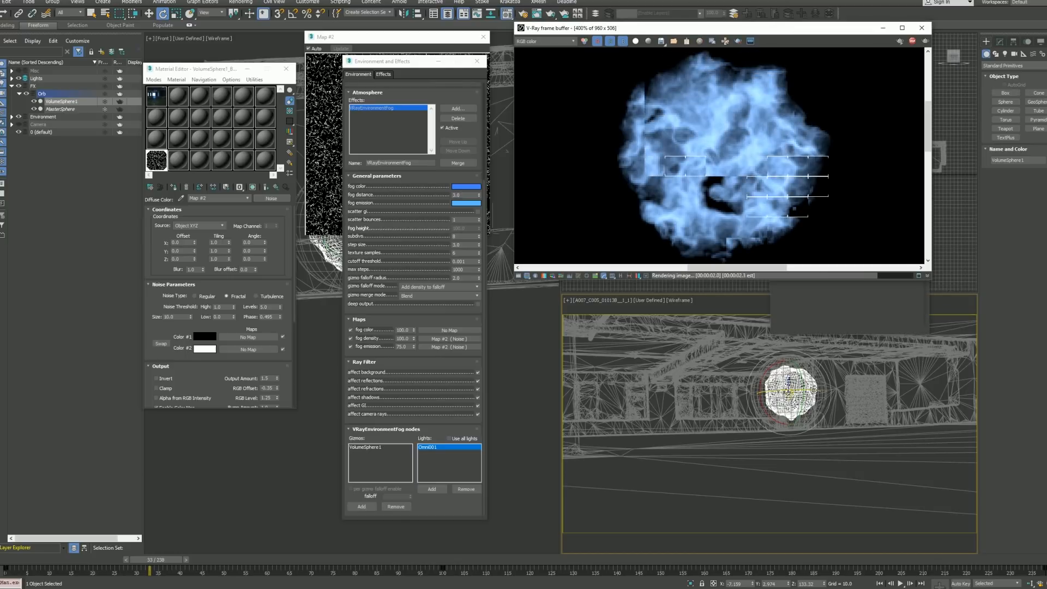
drag(790, 384, 802, 409)
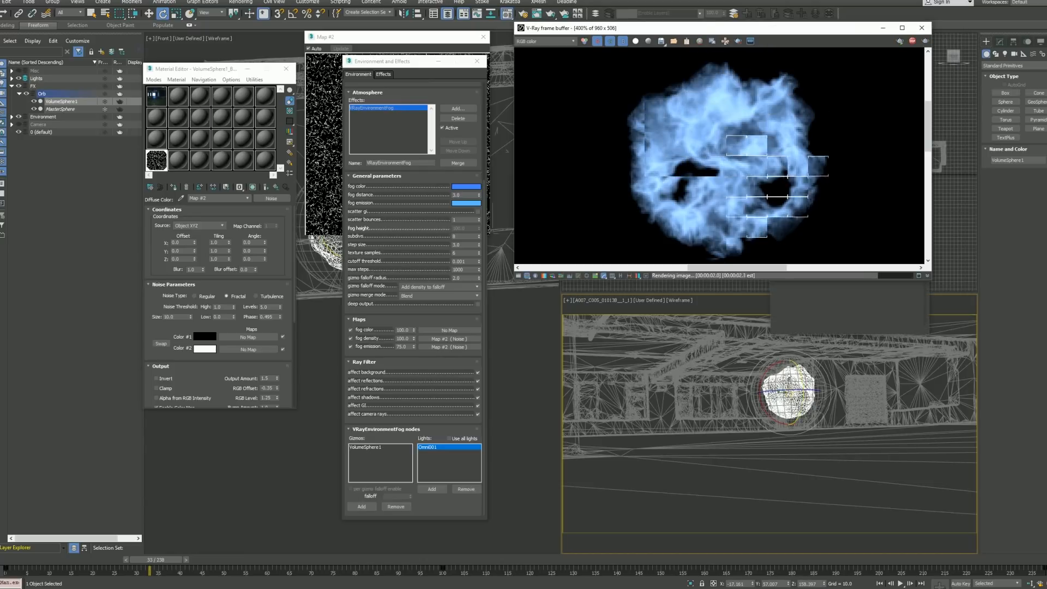
drag(803, 408, 792, 401)
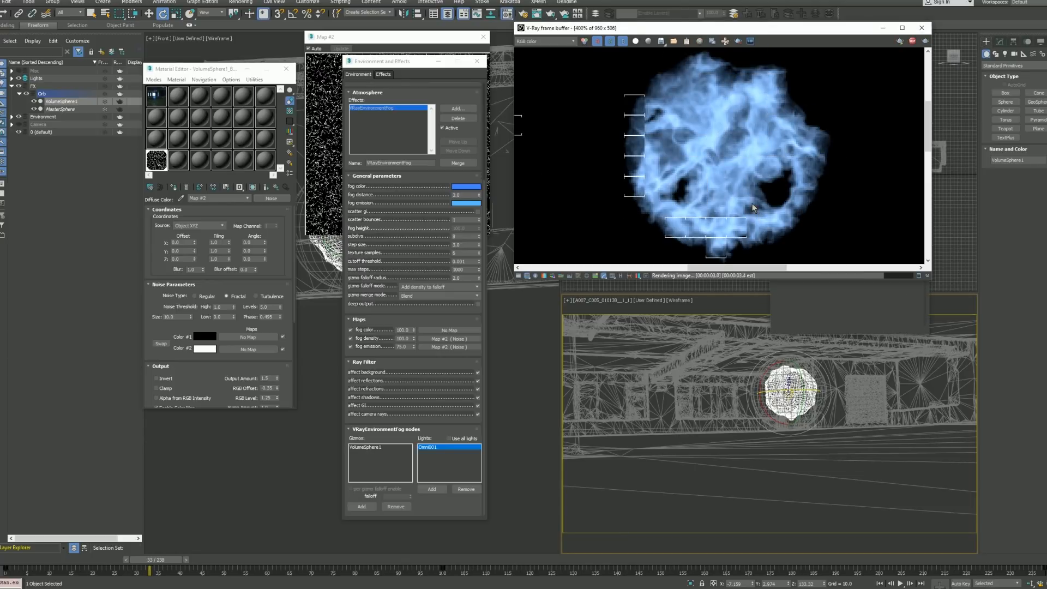
scroll(754, 202, down, 1)
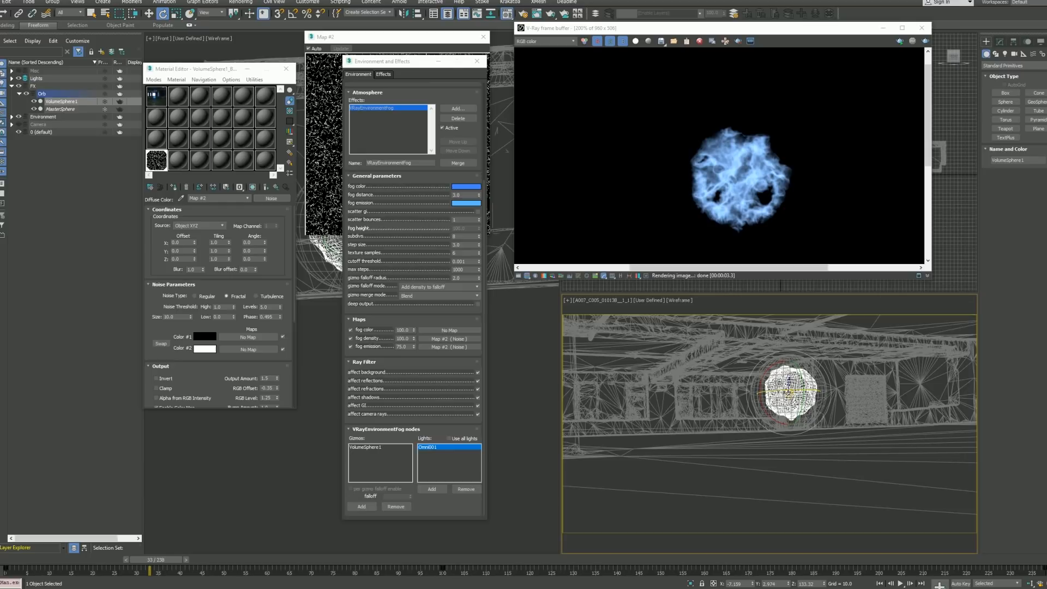
Step: Copy VolumeSphere1 in place under the name VolumeSphere2
right_click(780, 384)
click(792, 434)
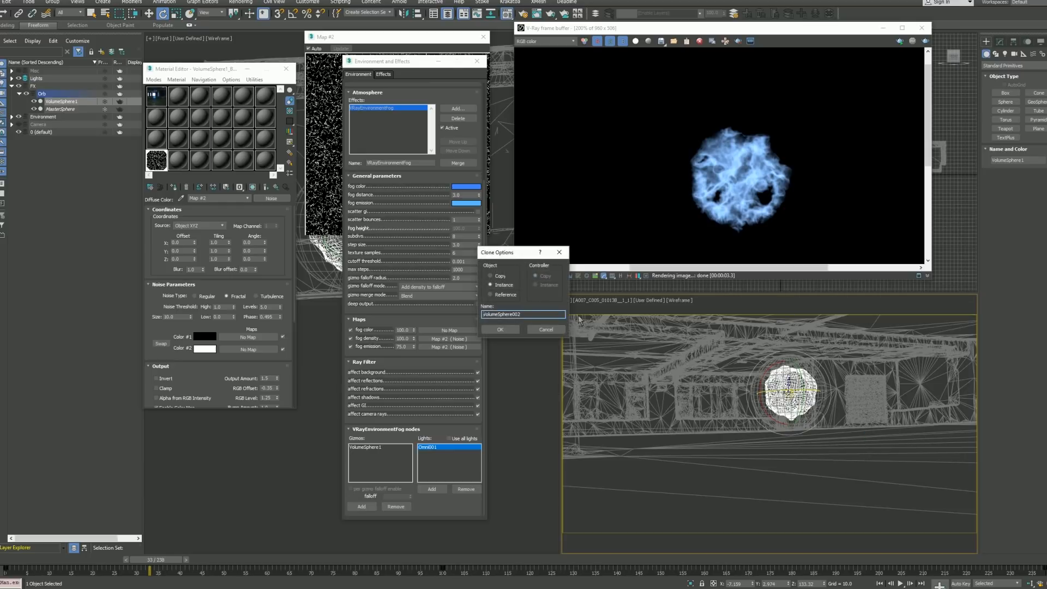
drag(511, 315, 547, 315)
text(2)
key(Return)
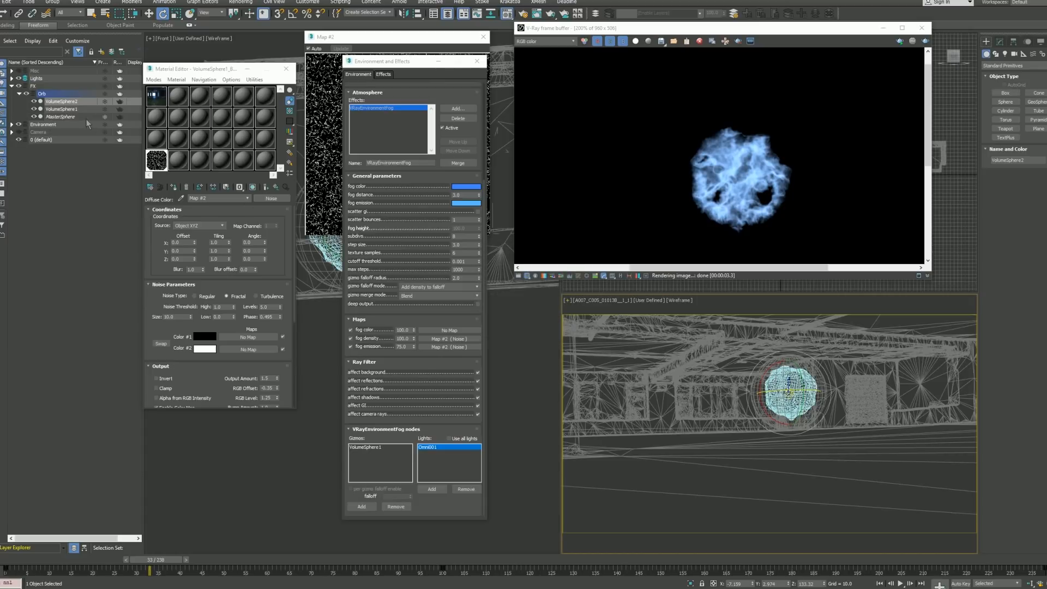
click(34, 94)
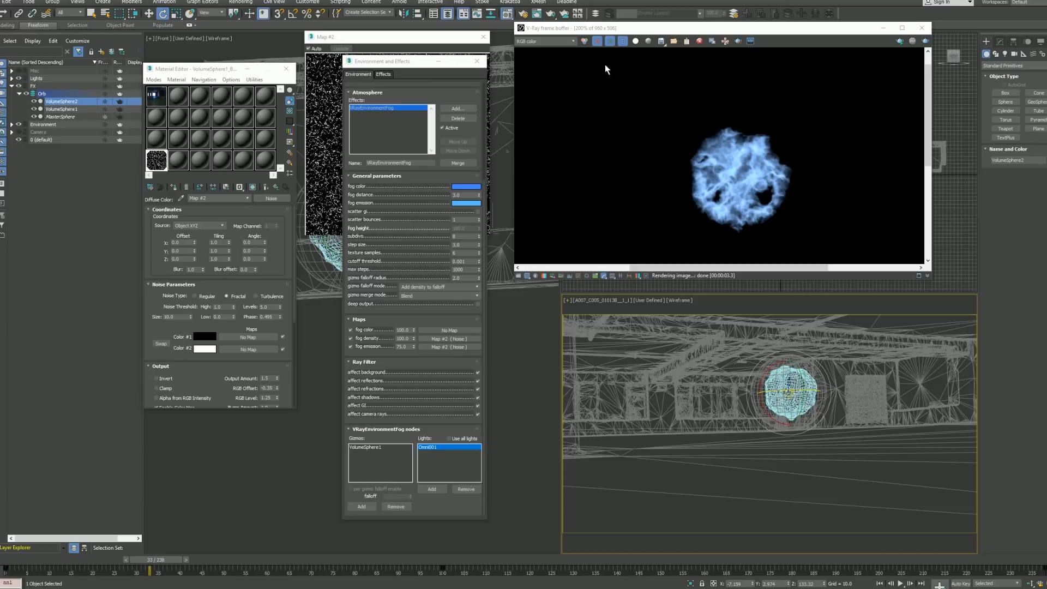
Step: Enlarge VolumeSphere2's base sphere to a radius of about 22.5 and set its Noise modifier's seed to 32
click(1000, 43)
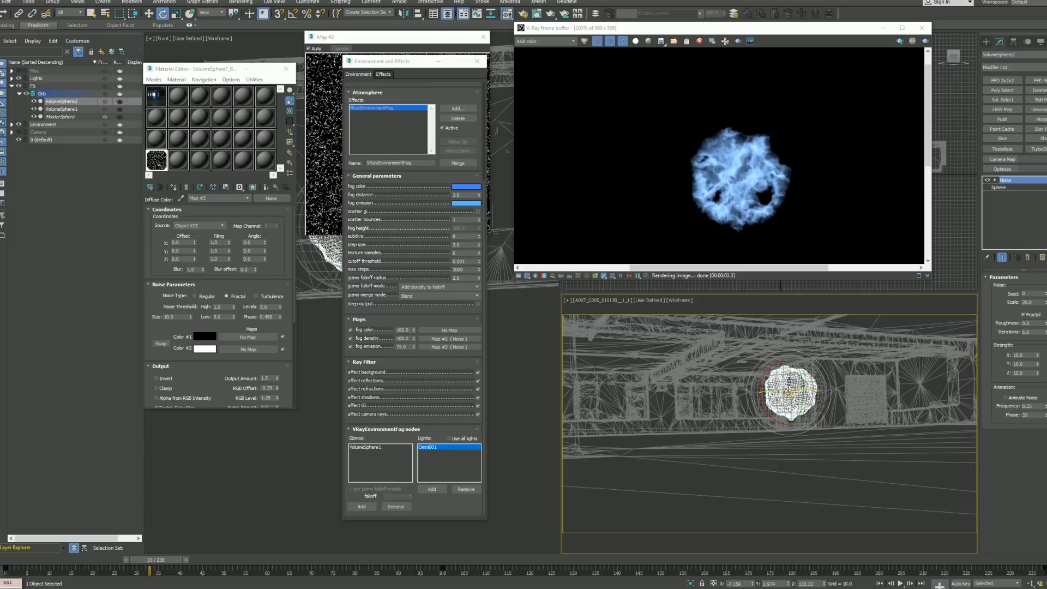
click(1023, 188)
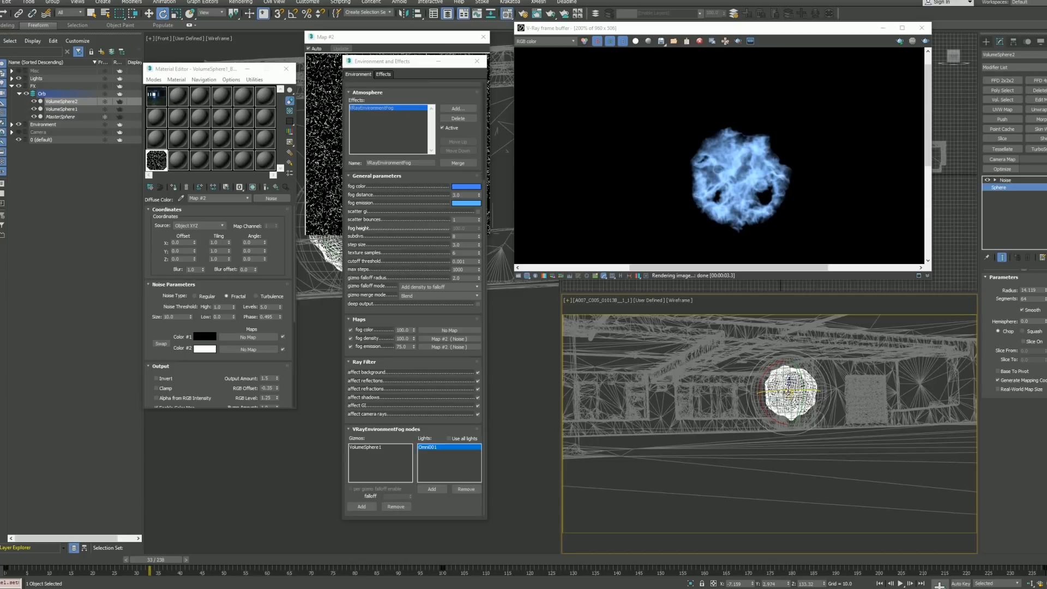
drag(1045, 293, 1045, 276)
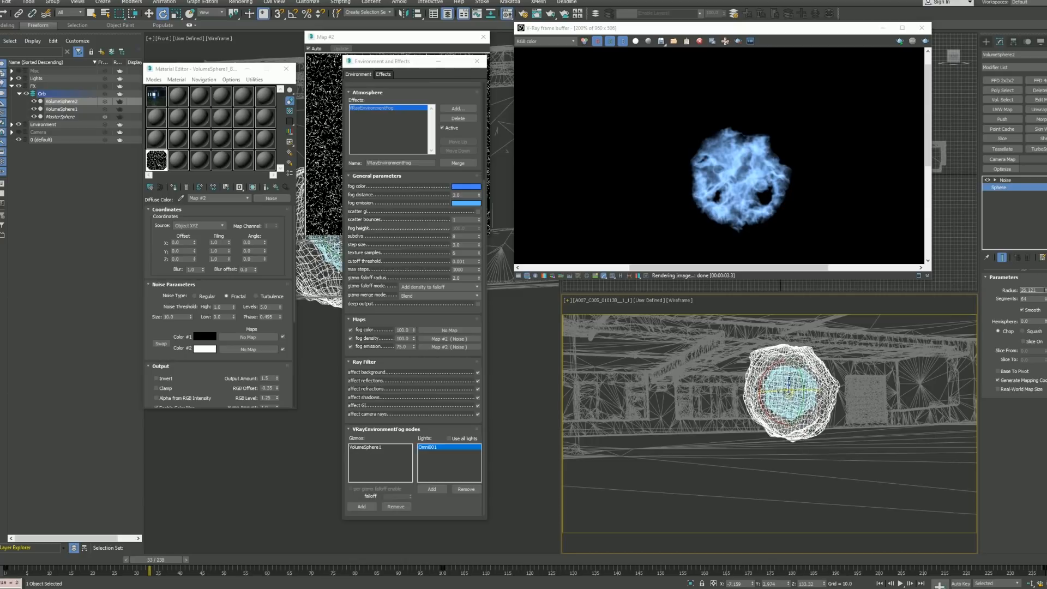
right_click(821, 395)
click(1013, 181)
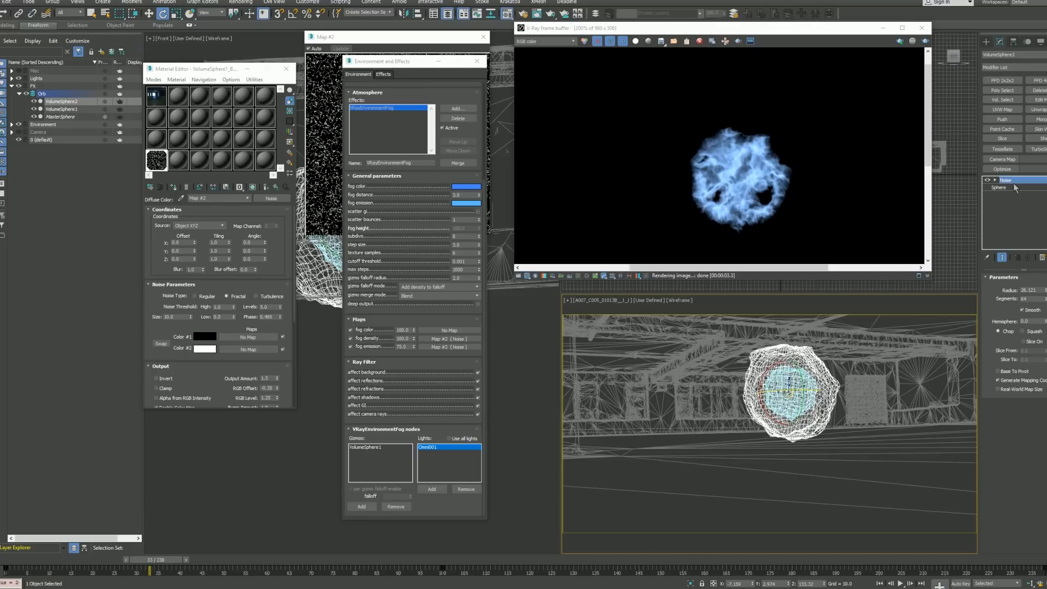
mouse_move(1046, 294)
mouse_down()
mouse_move(1046, 275)
mouse_move(1046, 298)
mouse_up()
click(1012, 188)
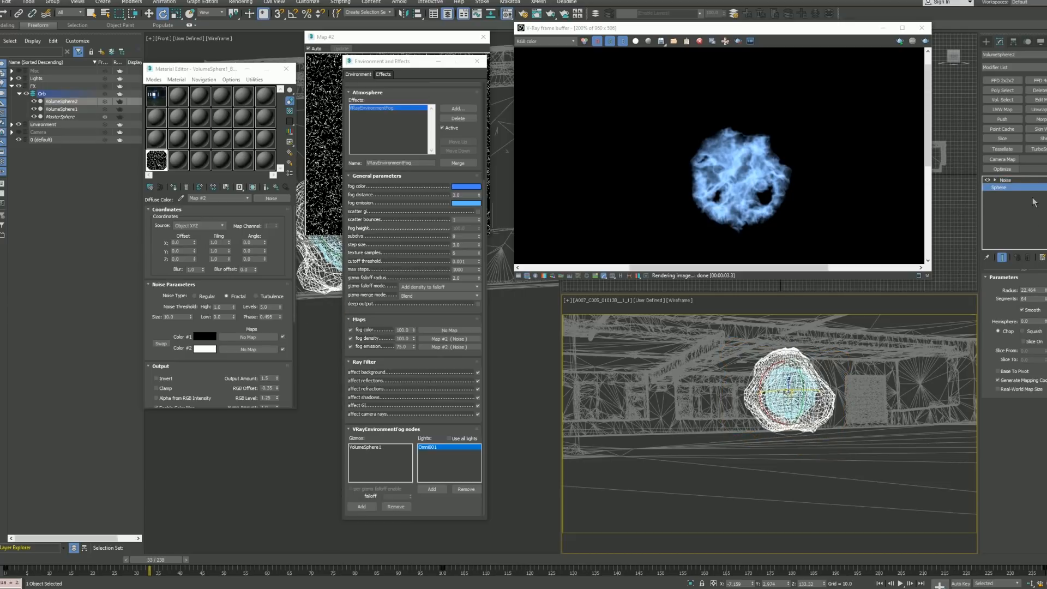
Step: Reduce VolumeSphere2's Noise modifier scale to about 11.4 and check the shape briefly in shaded display
click(1005, 180)
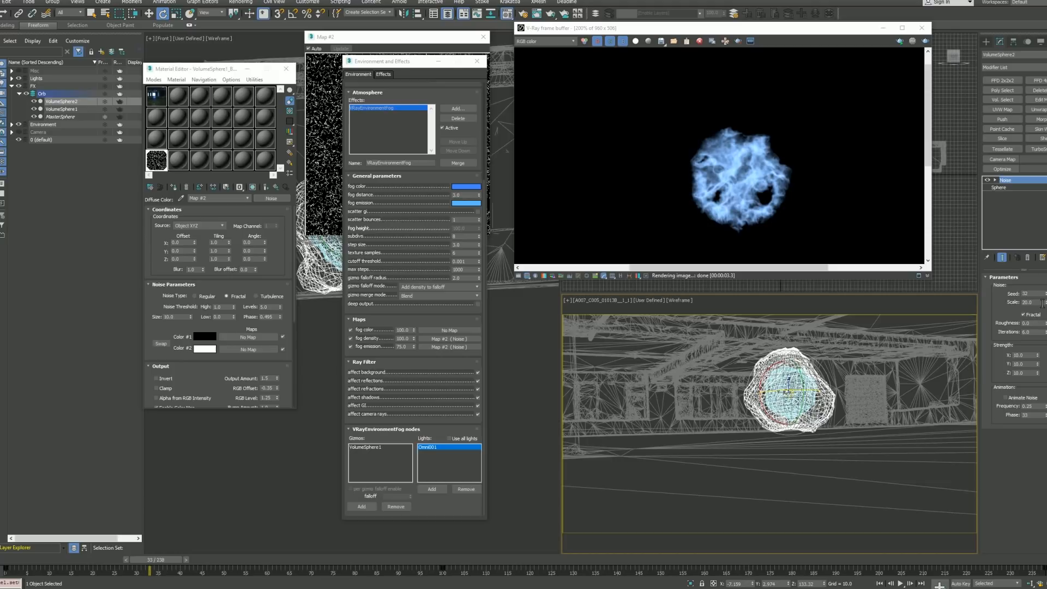
drag(1046, 303, 1045, 322)
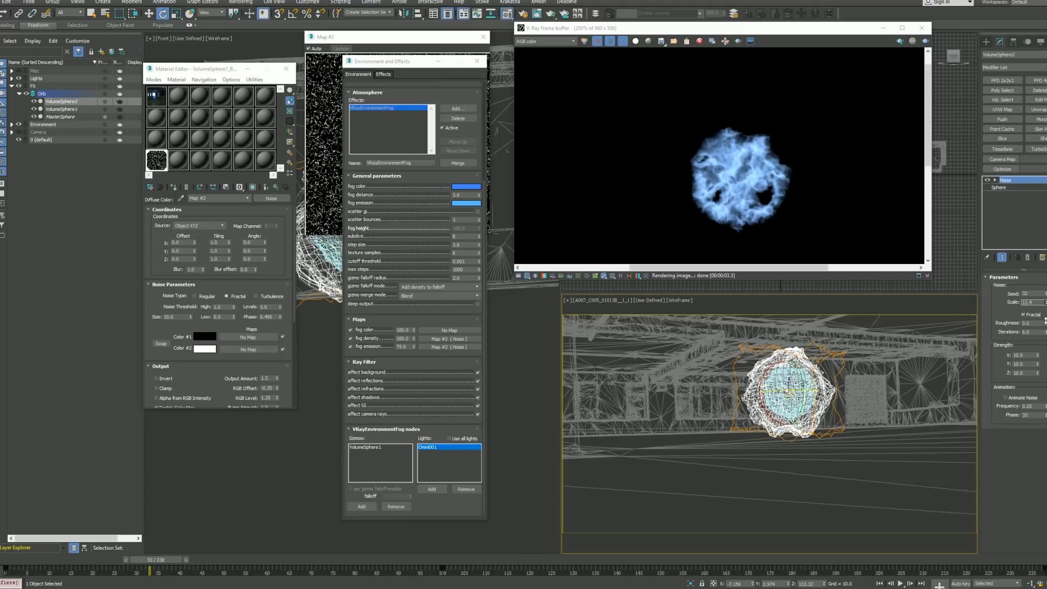
click(892, 368)
key(F3)
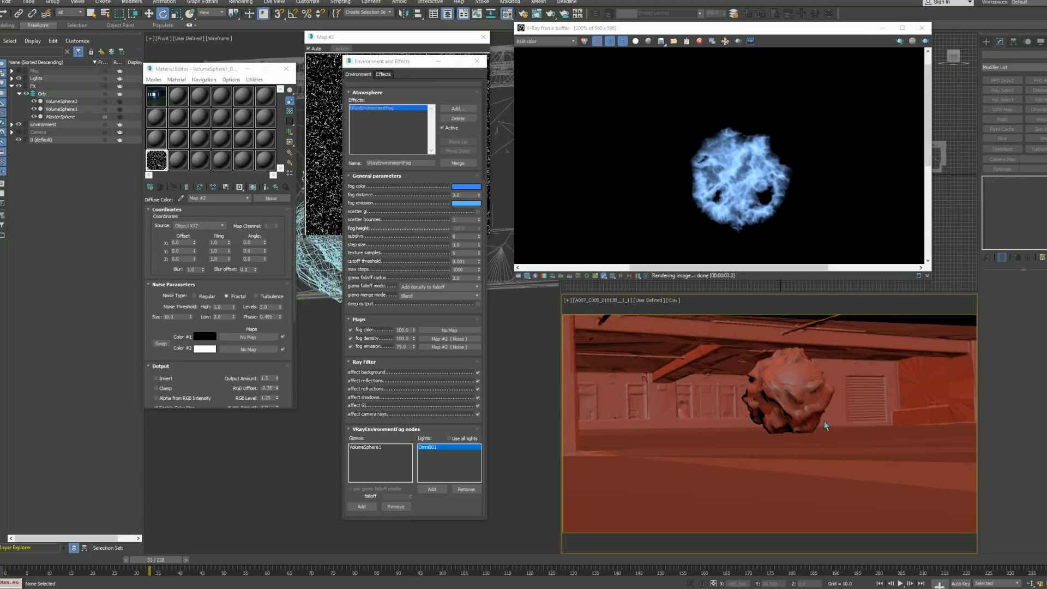
key(F3)
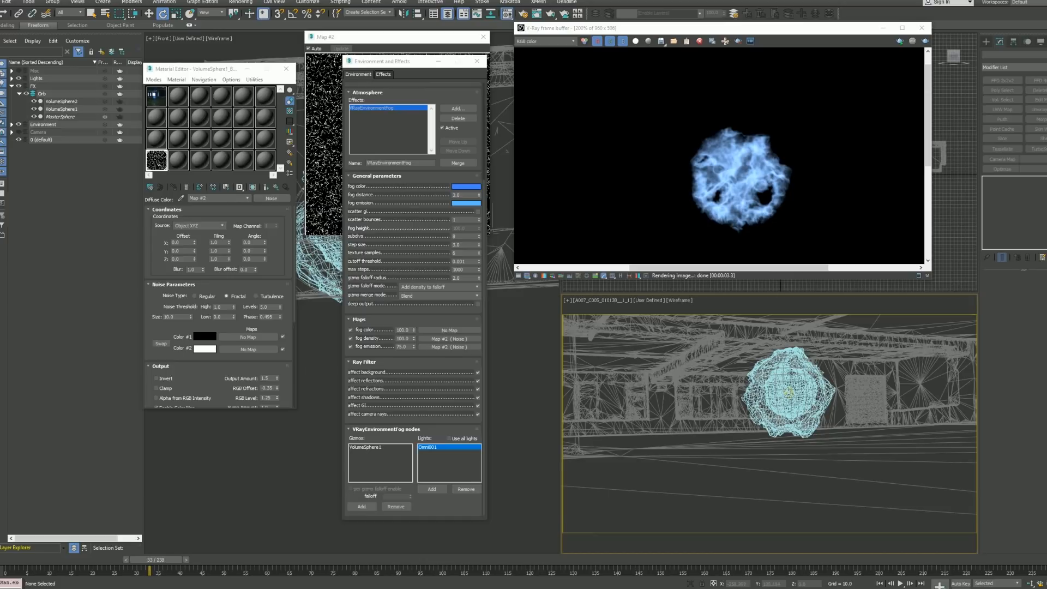
Step: Hide VolumeSphere1 and MasterSphere so that only VolumeSphere2 is shown in the Orb group
click(33, 109)
click(34, 102)
click(33, 116)
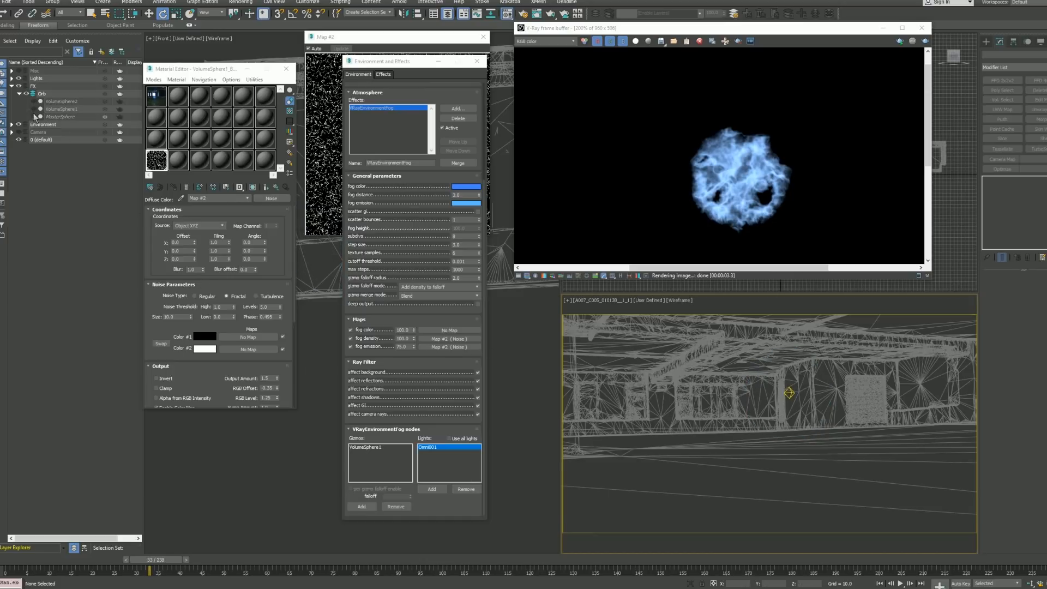
click(34, 110)
scroll(425, 227, up, 5)
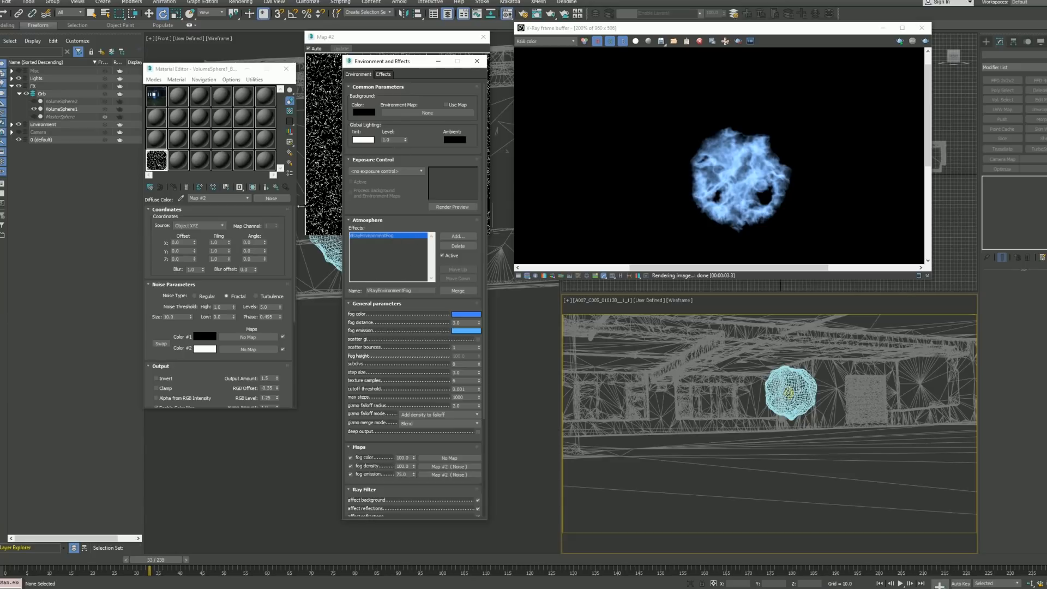
click(34, 109)
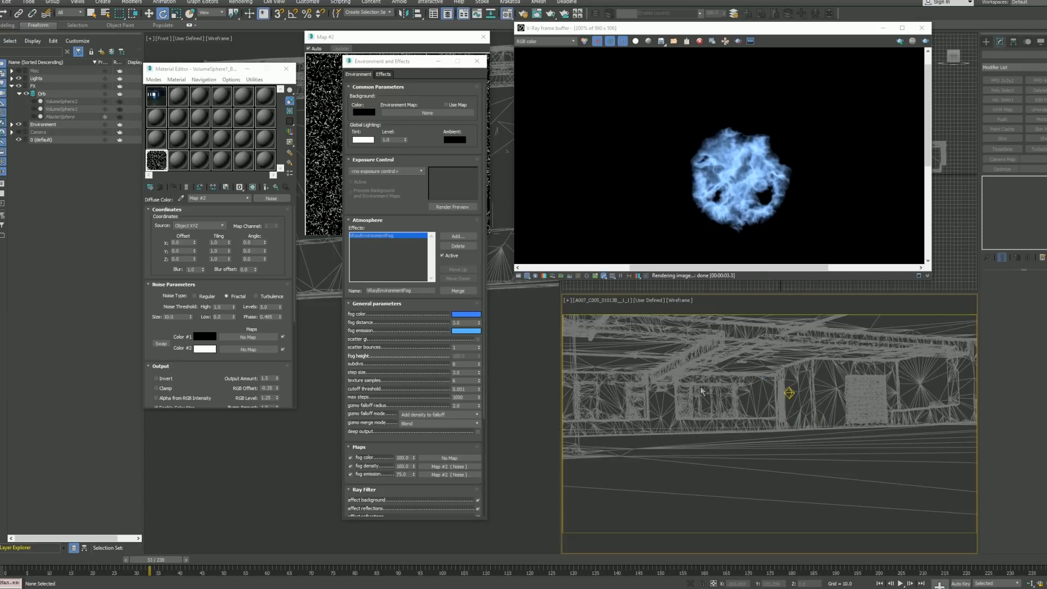
click(34, 101)
Step: Rename the existing VRayEnvironmentFog effect as VolumeSphere1
click(458, 236)
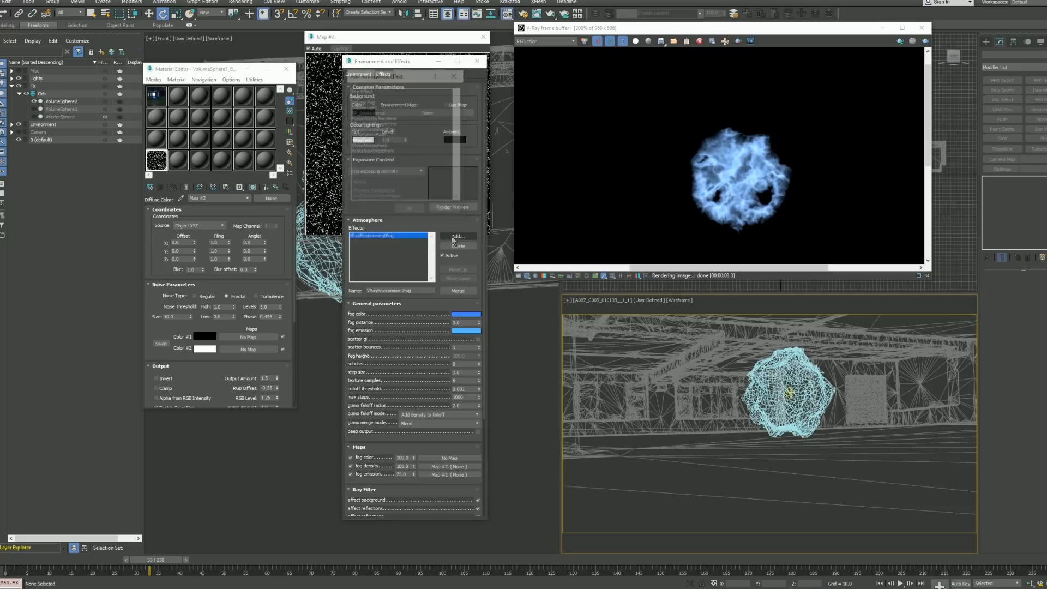
key(Escape)
drag(413, 290, 345, 284)
text(F)
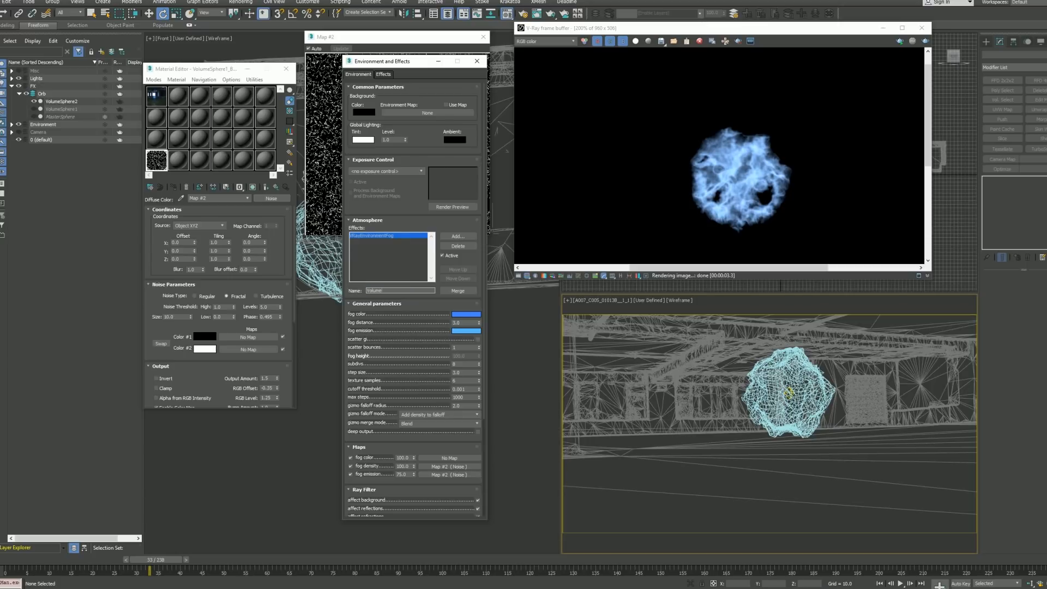
Step: Add a second VRayEnvironmentFog atmospheric effect to the scene
click(458, 236)
click(395, 130)
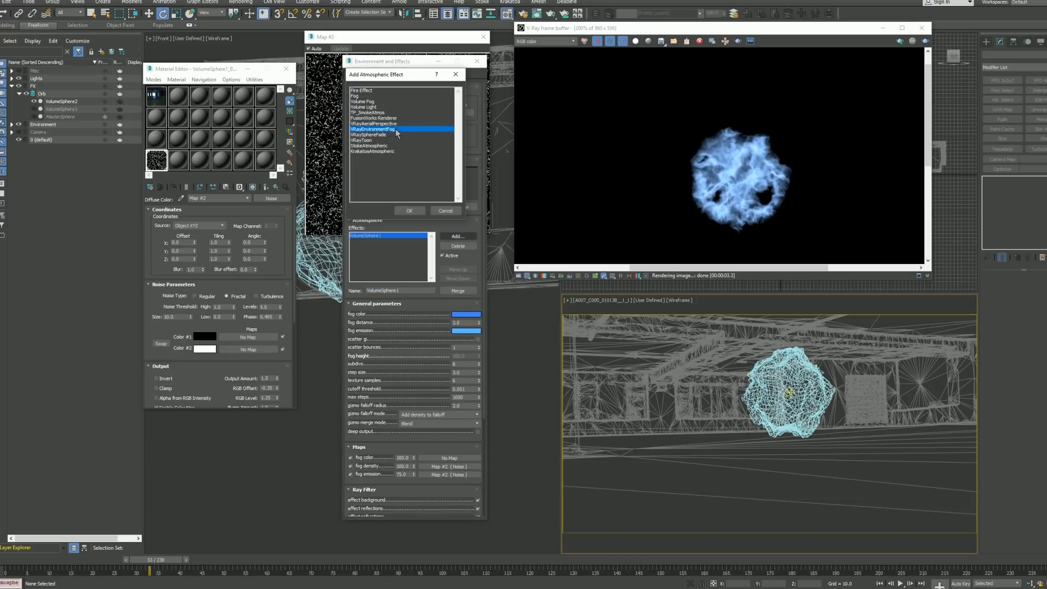
click(409, 211)
Step: Copy the blue fog color and fog emission color from the VolumeSphere1 effect to the new VRayEnvironmentFog effect
click(408, 235)
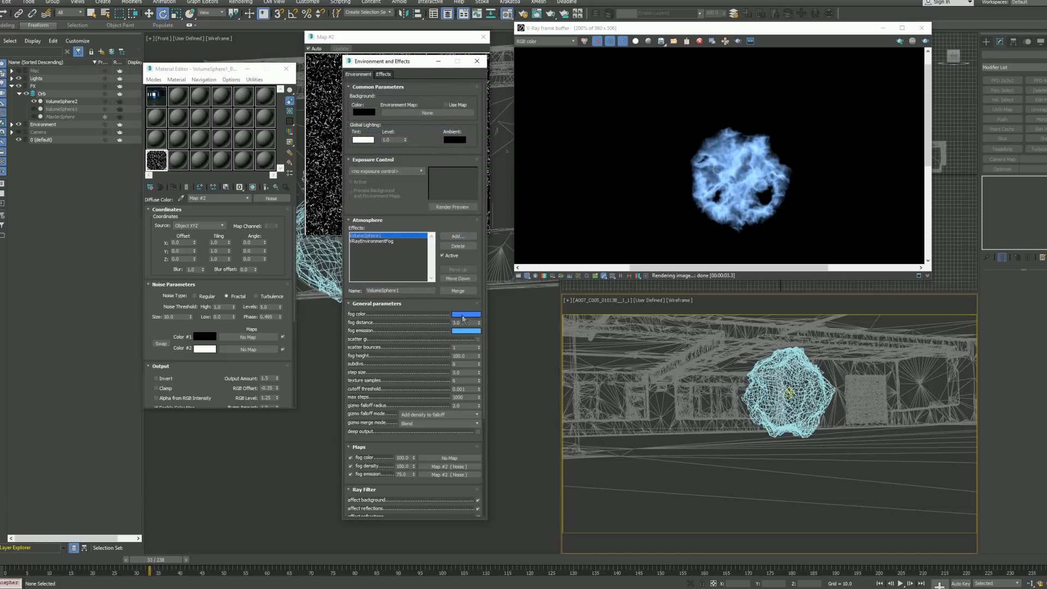
click(397, 241)
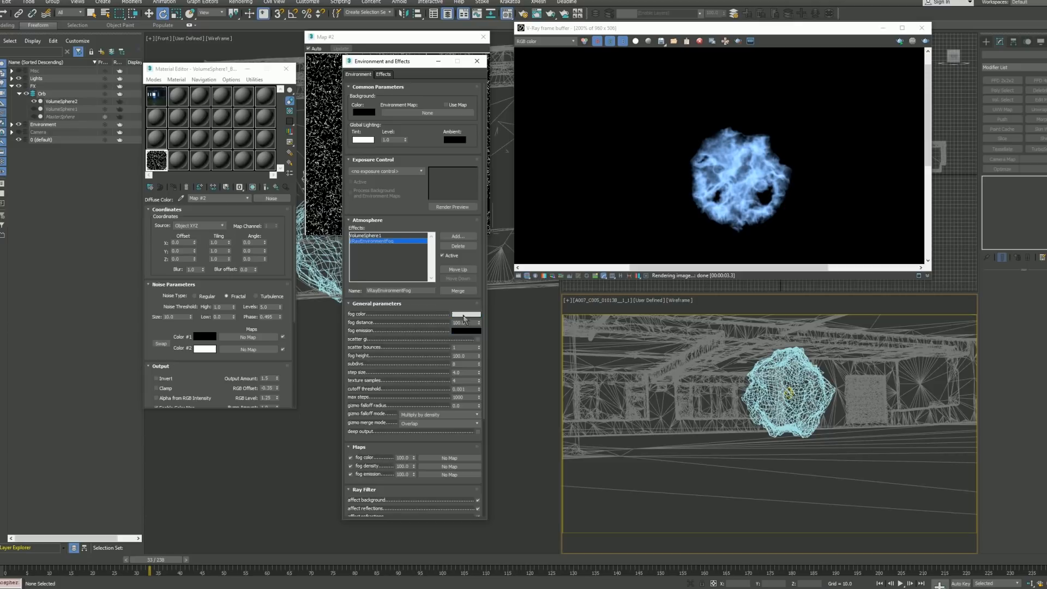
click(398, 236)
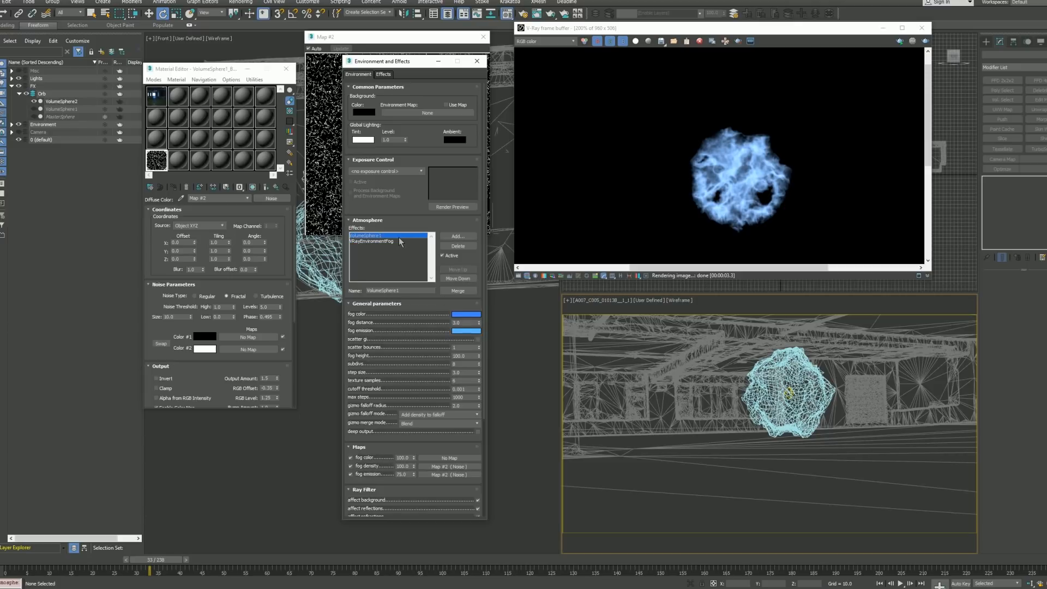
click(403, 241)
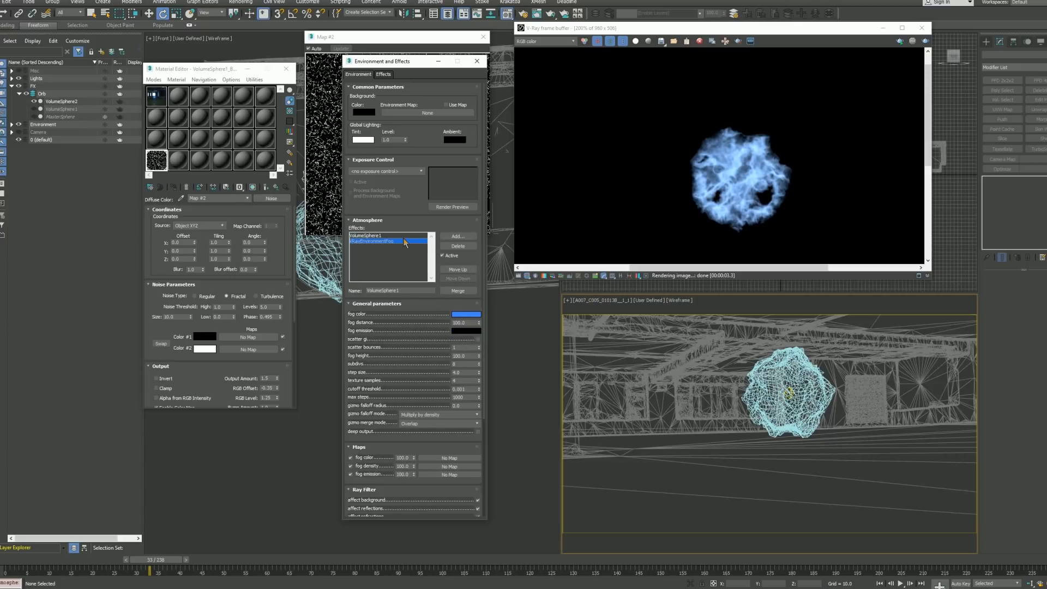
right_click(460, 331)
click(475, 345)
key(shift+q)
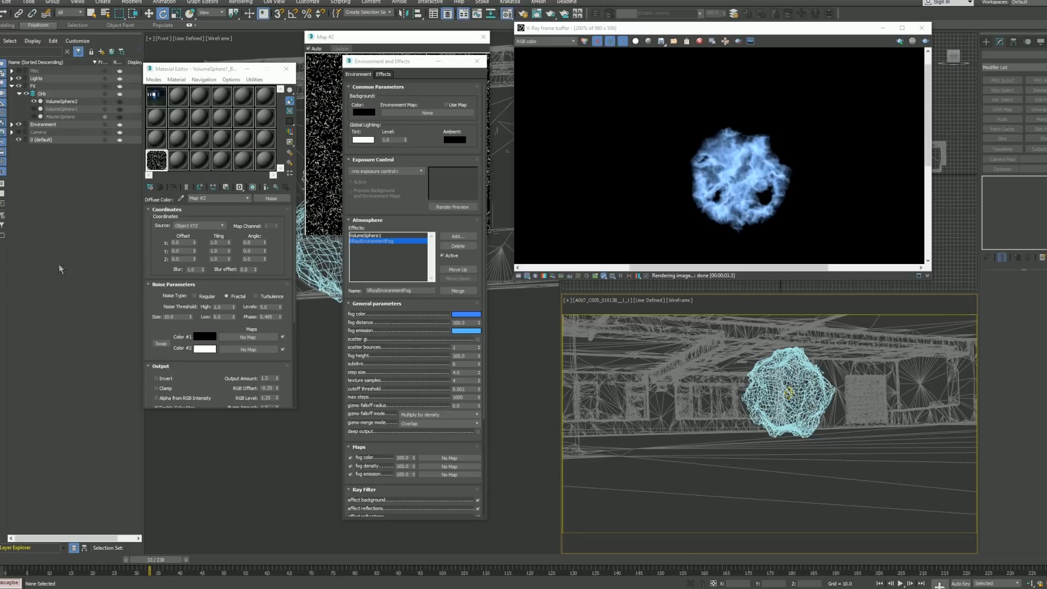
Step: Assign the Map #2 Noise to the new fog's density and emission, and set the fog emission amount to 50
drag(421, 363, 420, 343)
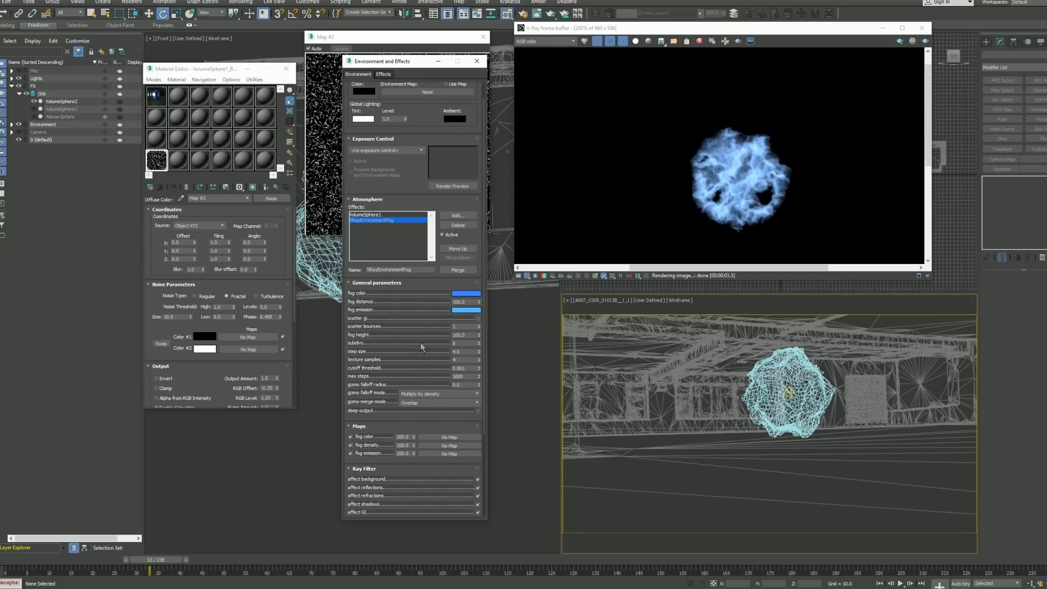
drag(157, 160, 456, 448)
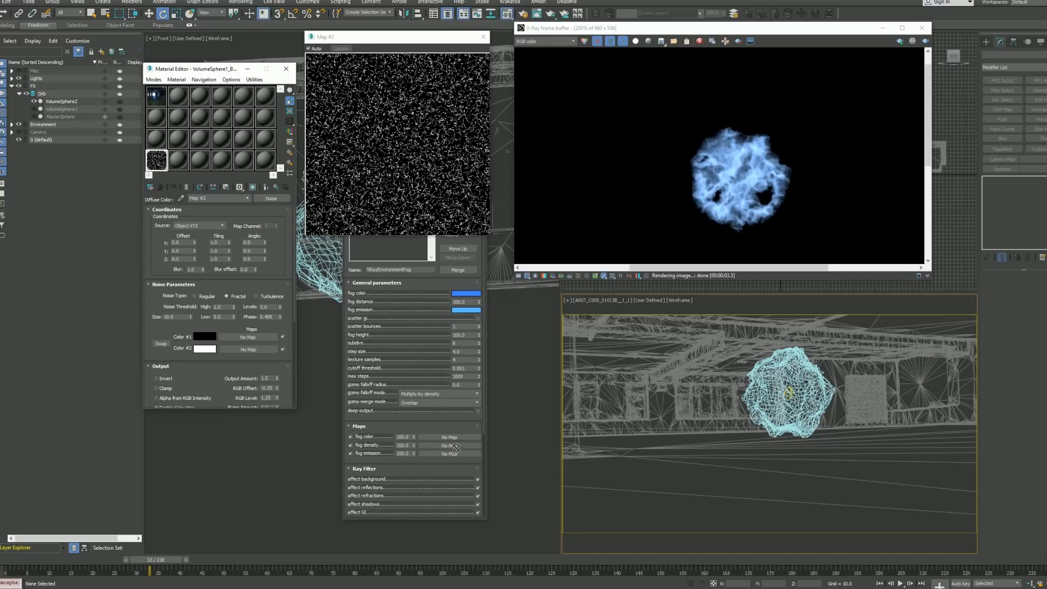
drag(273, 196, 448, 455)
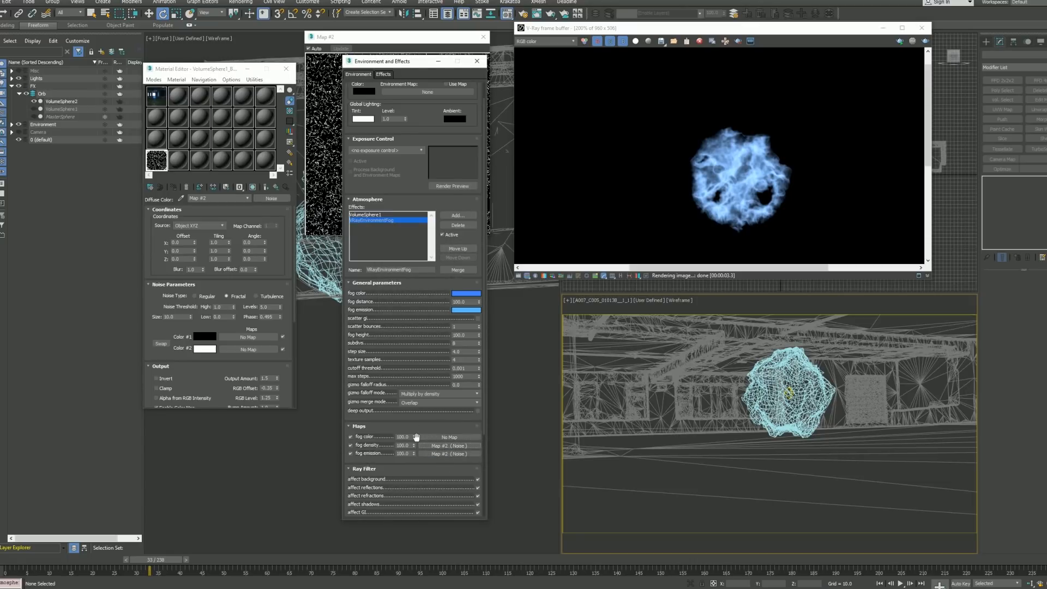
double_click(407, 454)
text(50)
key(Return)
Step: Check the new effect's fog emission color, set its fog distance to 10 and start a test render
click(467, 309)
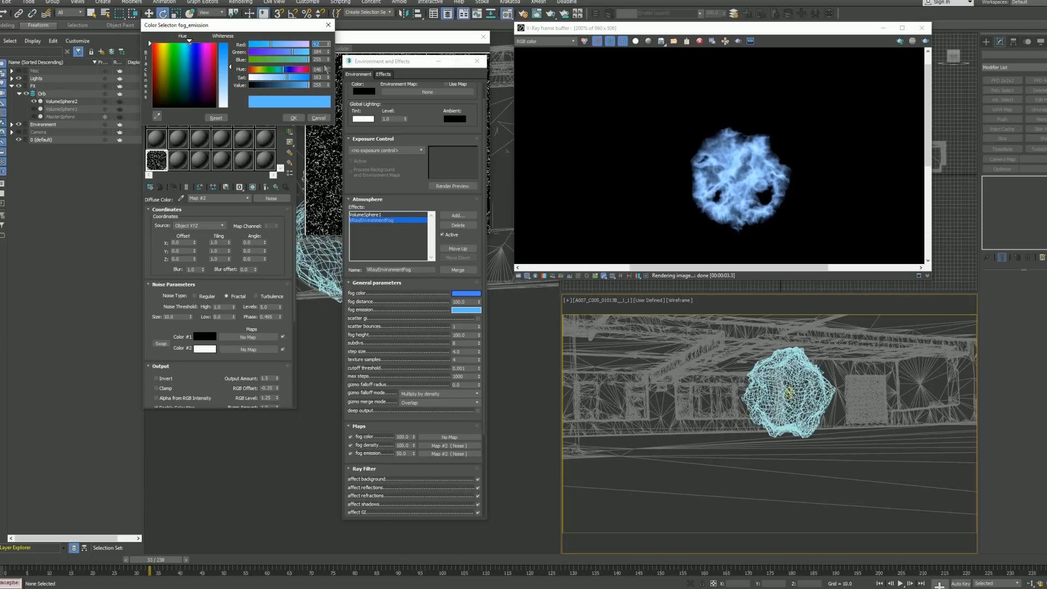
click(320, 118)
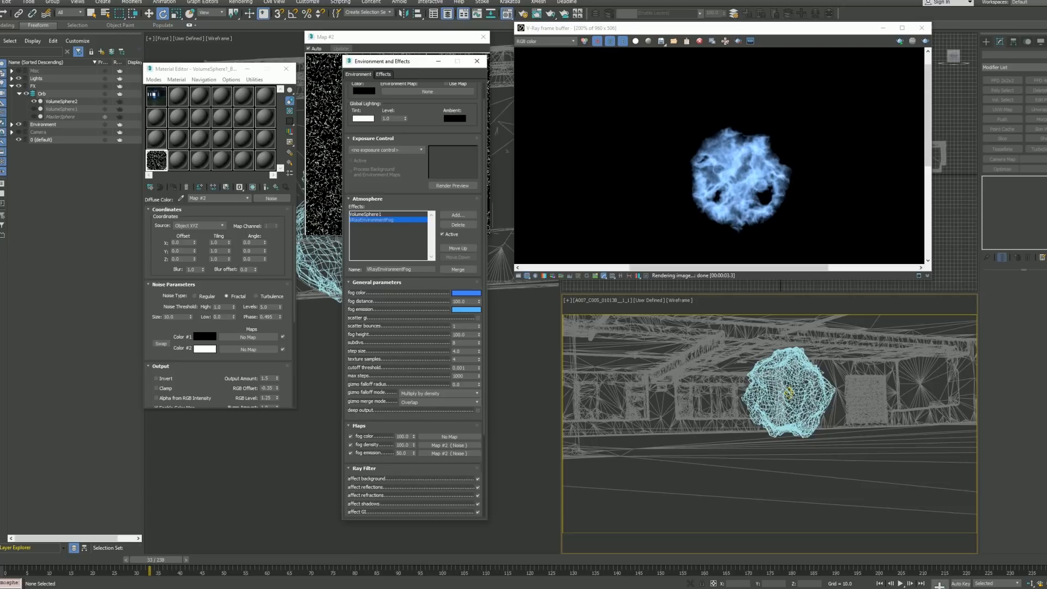
double_click(469, 303)
text(10)
key(Return)
key(shift+q)
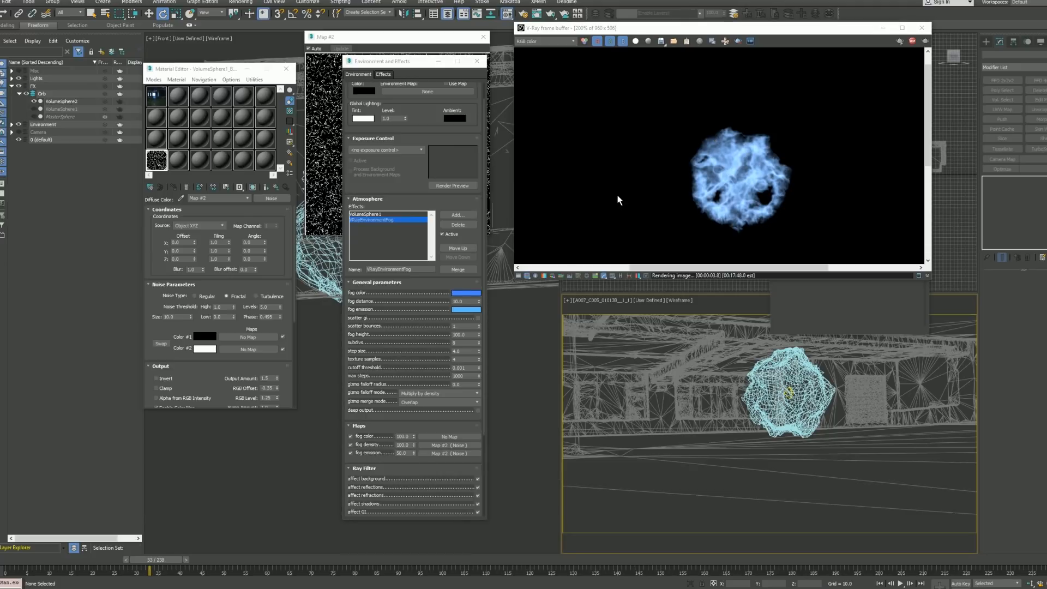
Step: Limit the new fog to the VolumeSphere2 gizmo and the Omni001 light instead of all lights, and render it
scroll(620, 198, down, 2)
drag(435, 348, 423, 129)
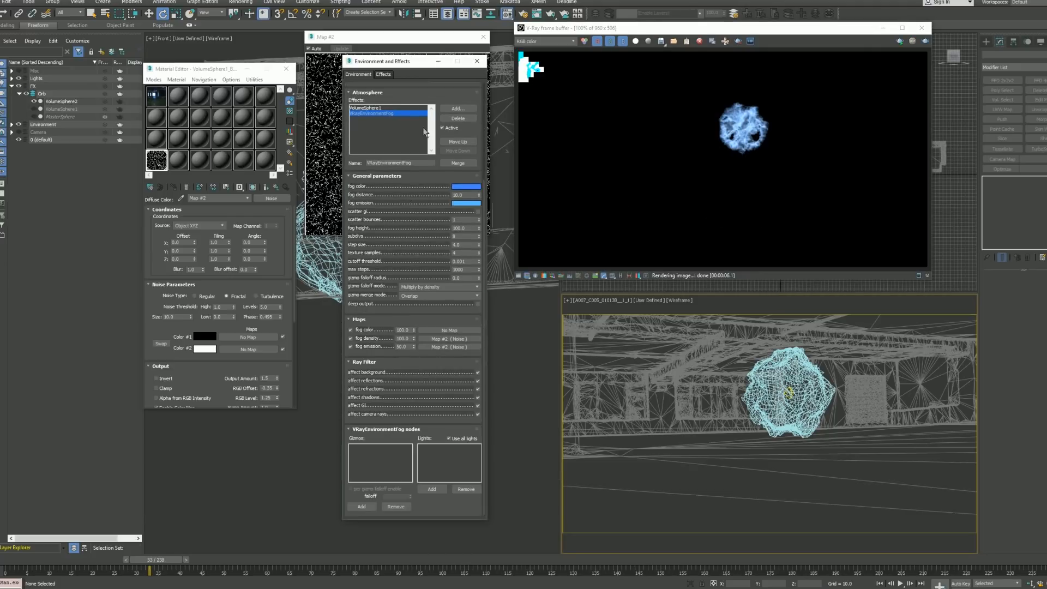
click(361, 507)
click(769, 424)
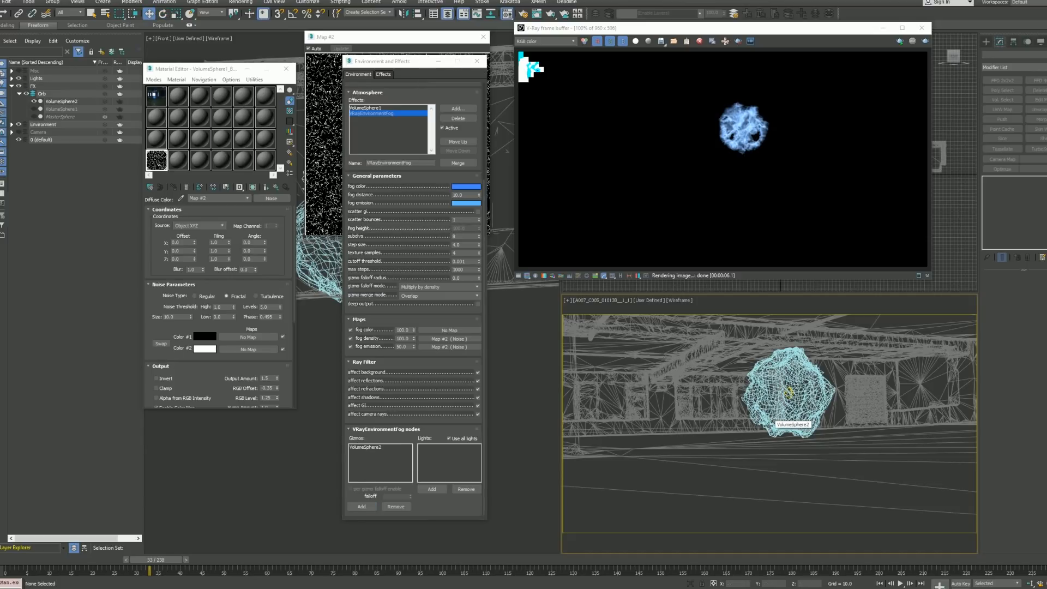
click(457, 439)
click(432, 488)
click(12, 78)
click(47, 85)
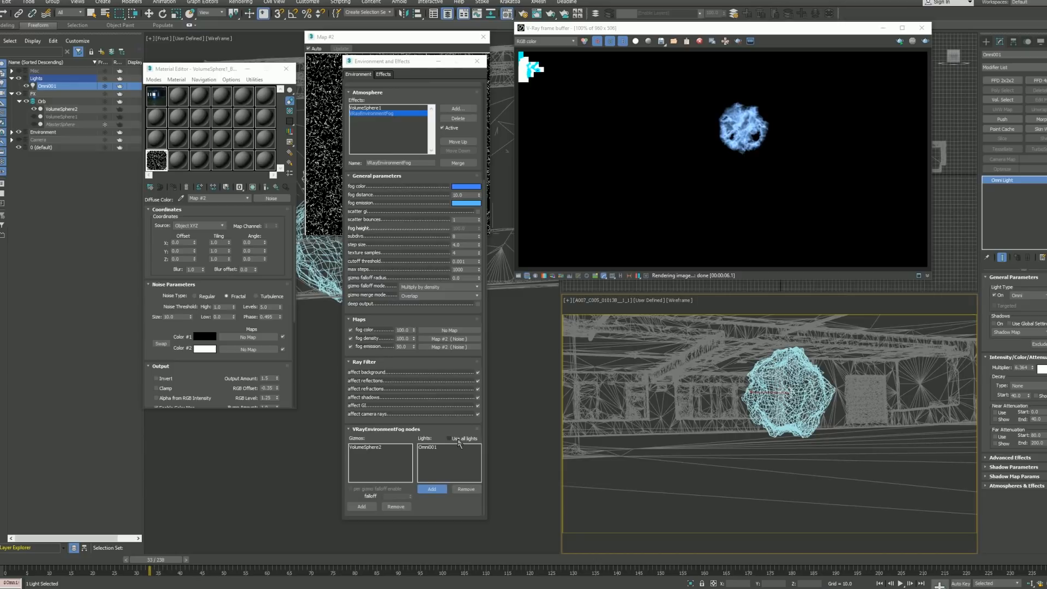
key(shift+q)
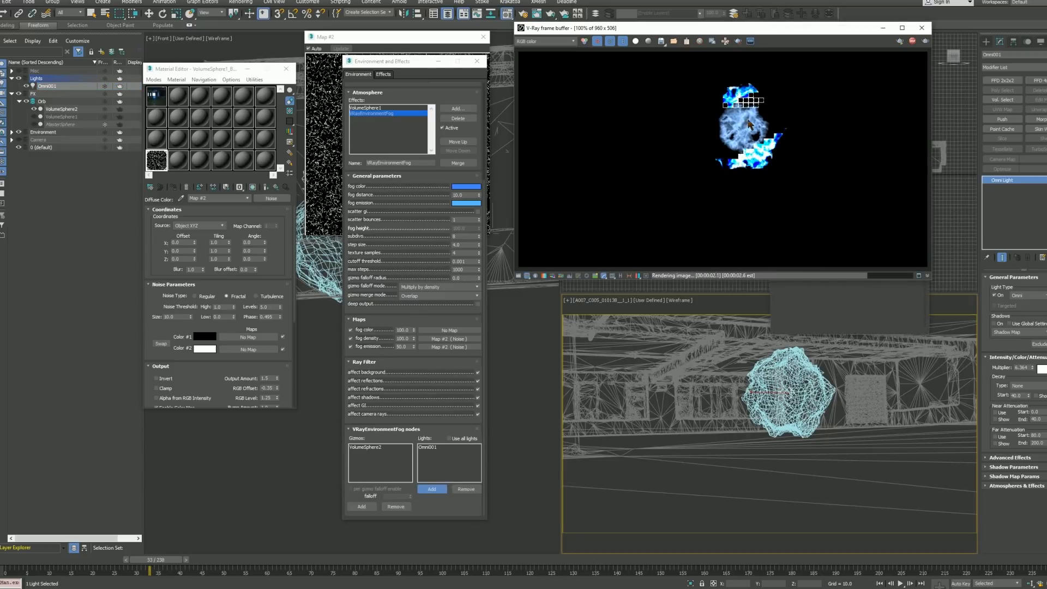
scroll(748, 134, up, 1)
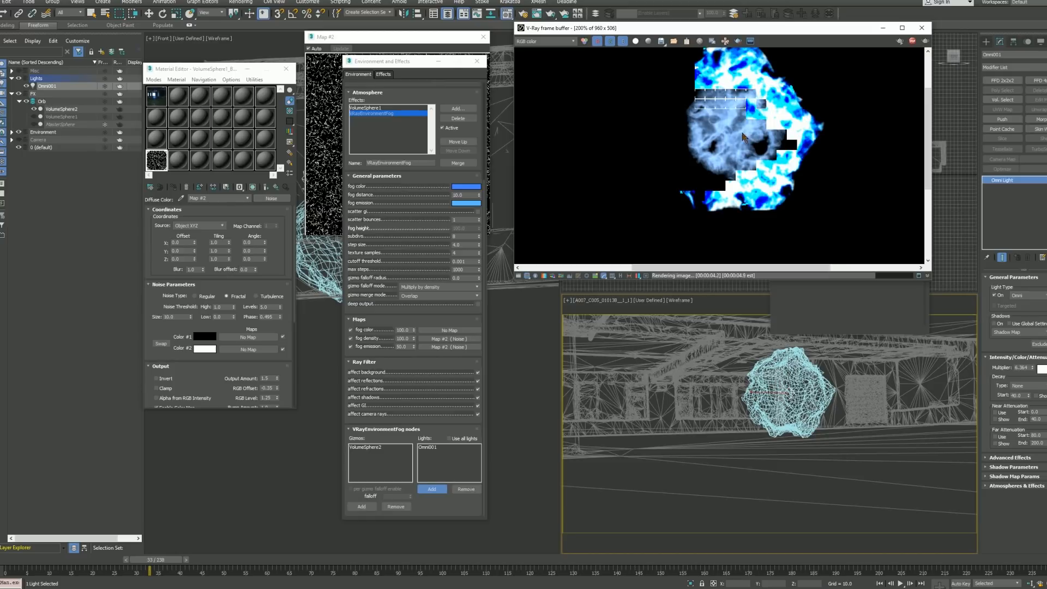
Step: Show VolumeSphere1 again and enlarge its base sphere to a radius of about 17.5
click(42, 116)
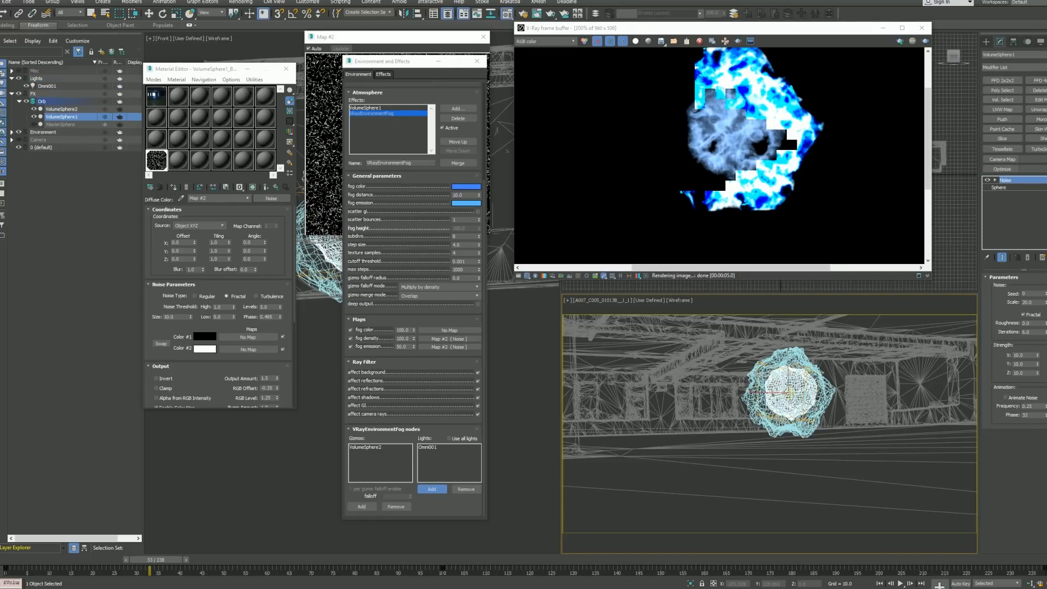
click(1024, 187)
drag(1046, 291, 1046, 277)
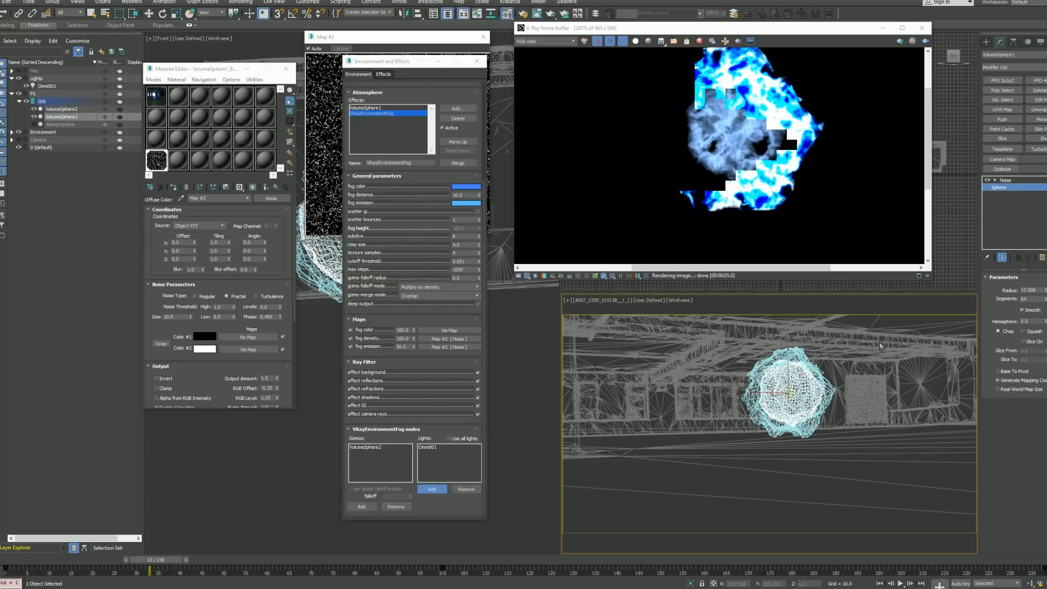
click(987, 42)
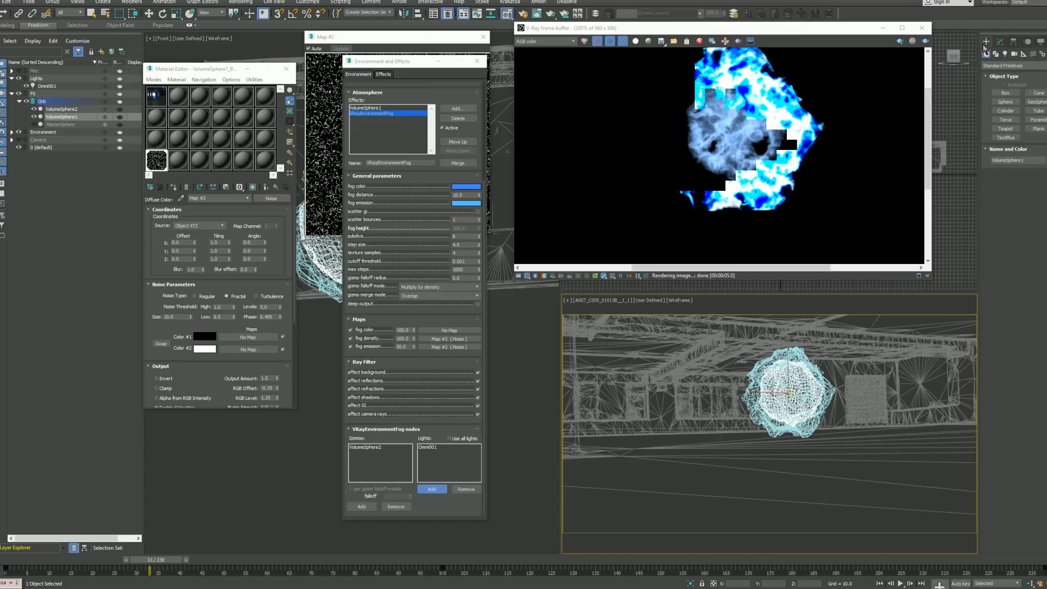
right_click(878, 358)
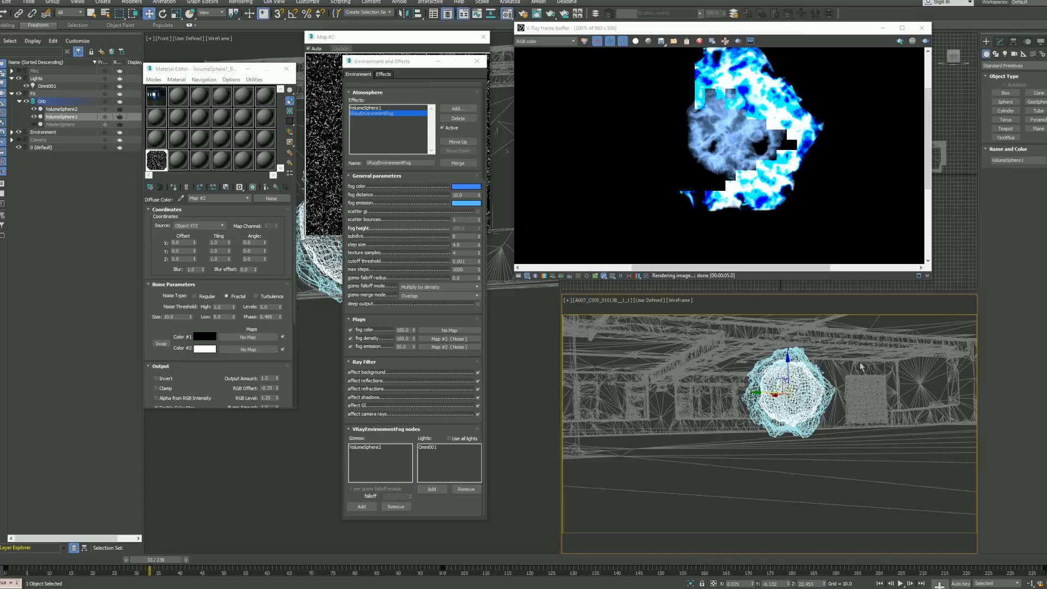
click(860, 363)
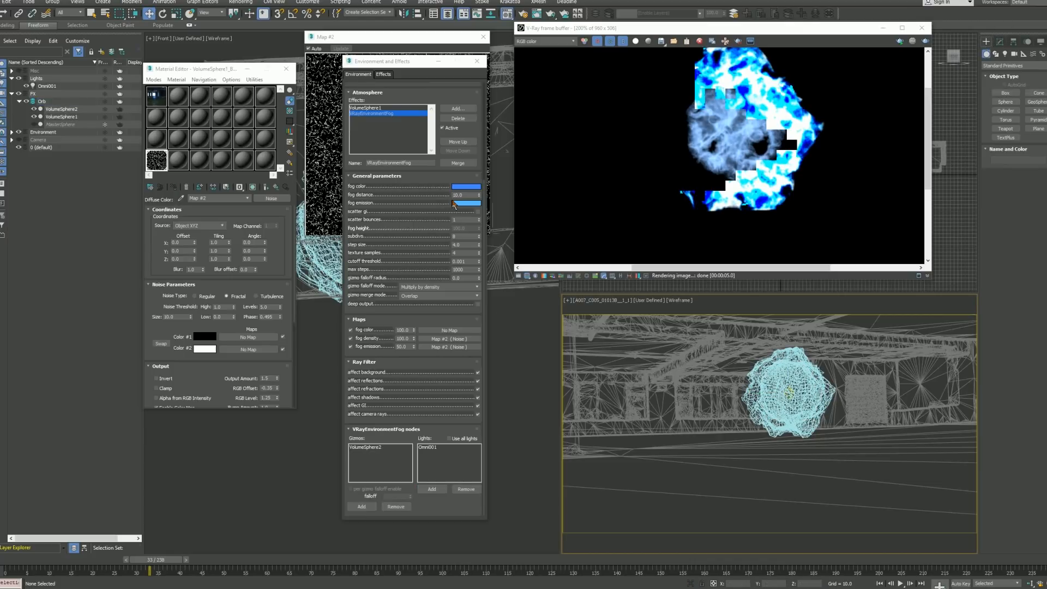
Step: Set the new fog's distance to 15, subdivs to 12 and step size to 3
double_click(469, 195)
text(15)
key(Return)
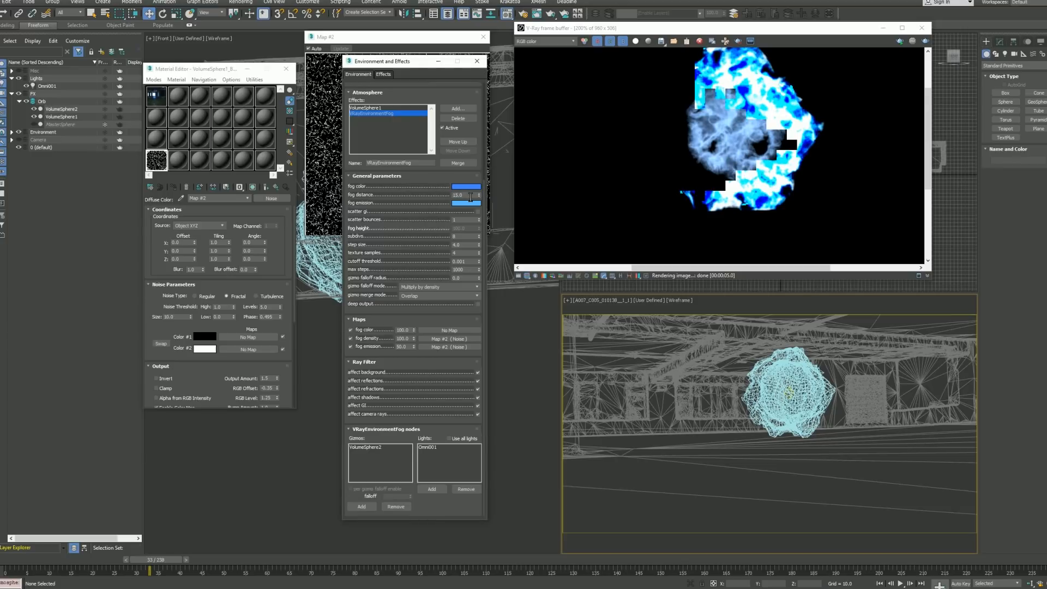
double_click(465, 236)
text(12)
key(Return)
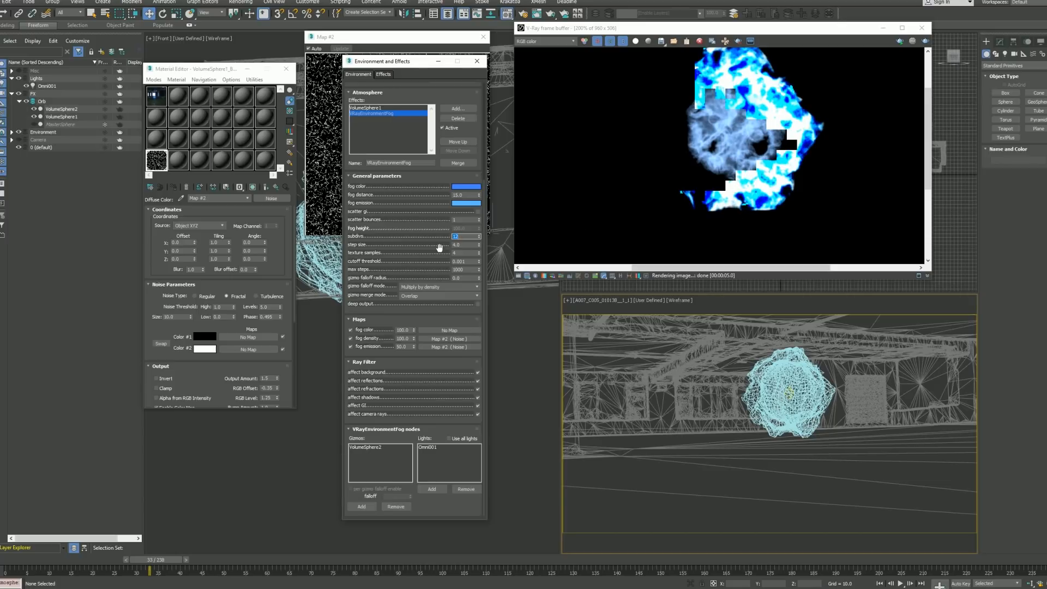
double_click(468, 245)
text(3)
key(Tab)
Step: Set the new fog's gizmo falloff mode to Add density to falloff, merge mode to Blend and falloff radius to 2, and render
click(435, 253)
click(439, 287)
click(438, 301)
click(438, 296)
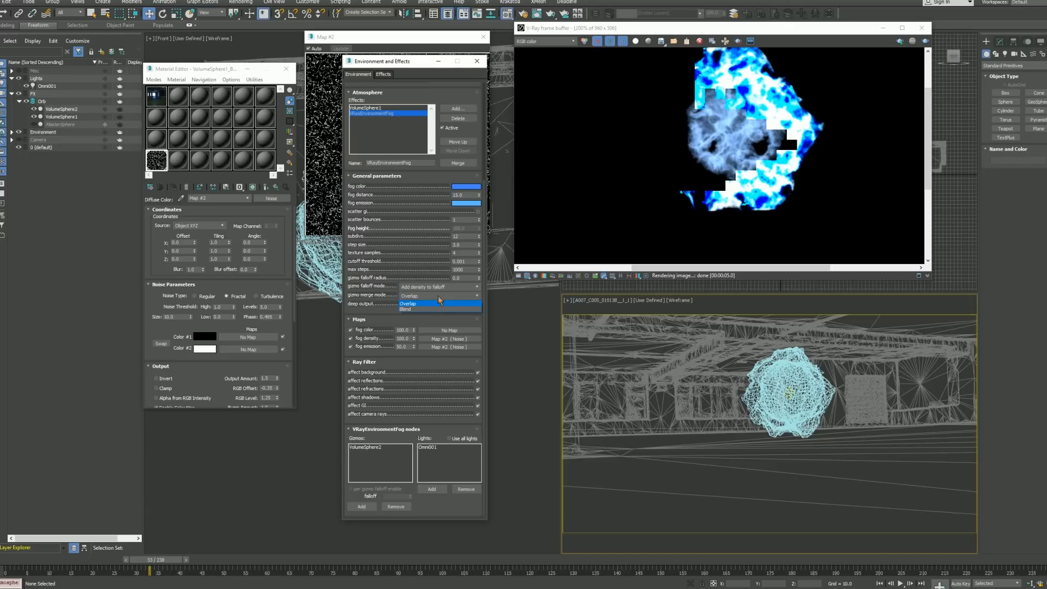
click(439, 309)
double_click(462, 278)
text(2)
key(Return)
key(shift+q)
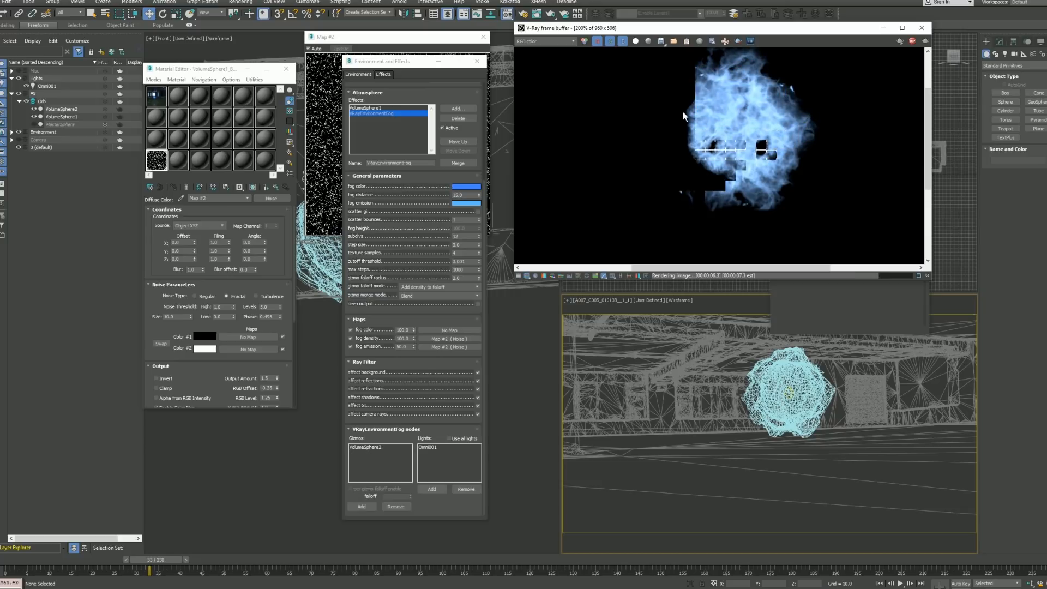
Step: Copy the VolumeSphere1 material to the adjacent slot as VolumeSphere2_Small, and name its diffuse Noise map VolumeSphere2_SmallMap
click(281, 224)
drag(157, 164, 179, 165)
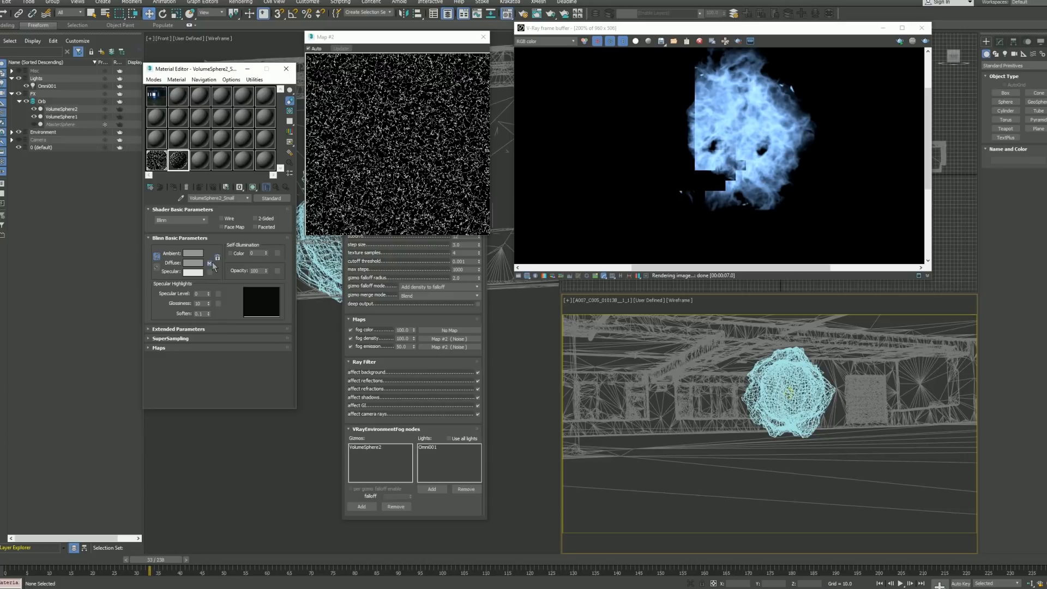
click(210, 264)
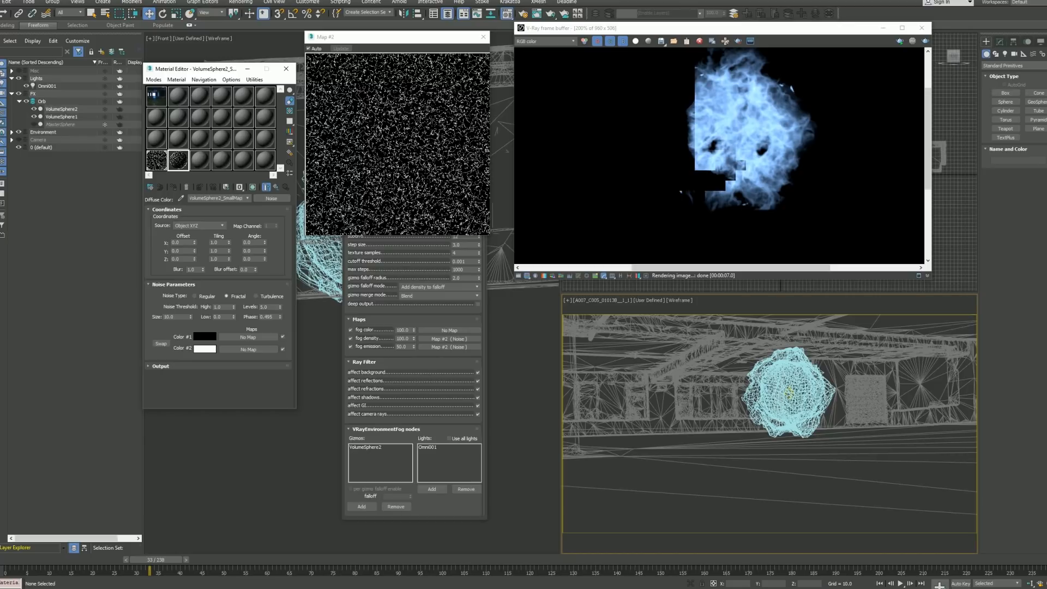
Step: Rename the original material's Noise map as VolumeSphere1_BigMap and return to the copied material's Noise map
click(164, 158)
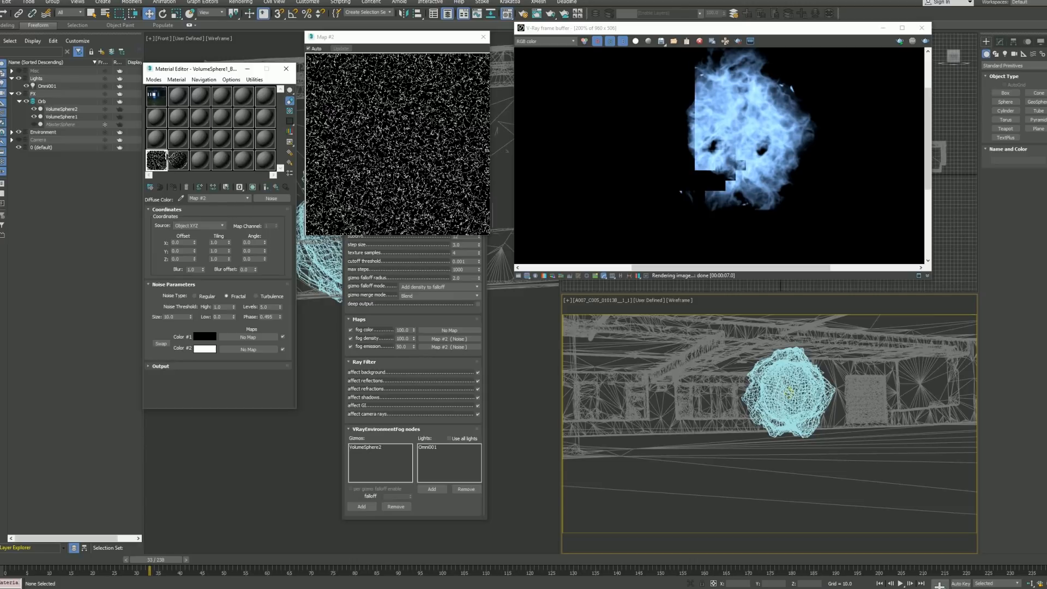
drag(225, 198, 157, 189)
text(VolumeSphere2_SmallMap)
key(BackSpace)
key(BackSpace)
key(BackSpace)
key(BackSpace)
key(BackSpace)
key(BackSpace)
key(BackSpace)
key(BackSpace)
key(BackSpace)
key(BackSpace)
text(1_BigM)
click(186, 167)
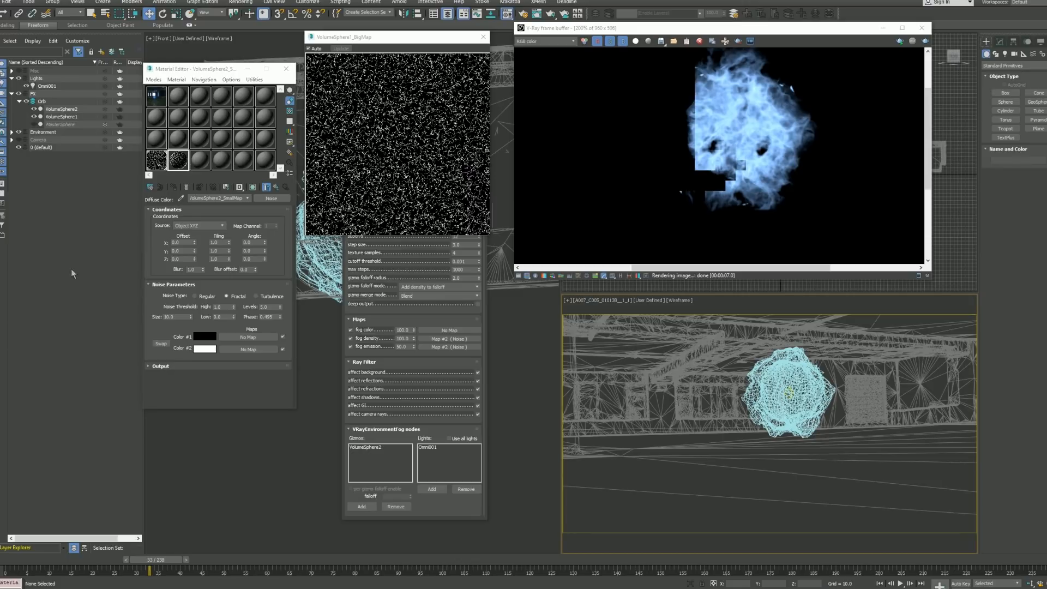
Step: Set the VolumeSphere2_SmallMap Noise size to 8 and levels to 6, and render the frame
double_click(180, 316)
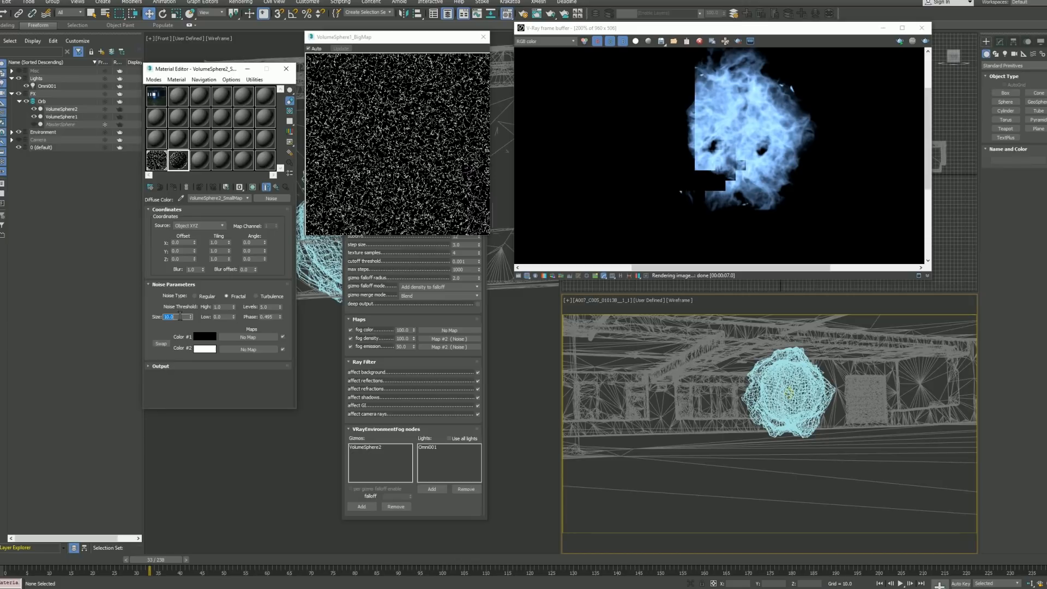
text(8)
double_click(272, 307)
click(353, 265)
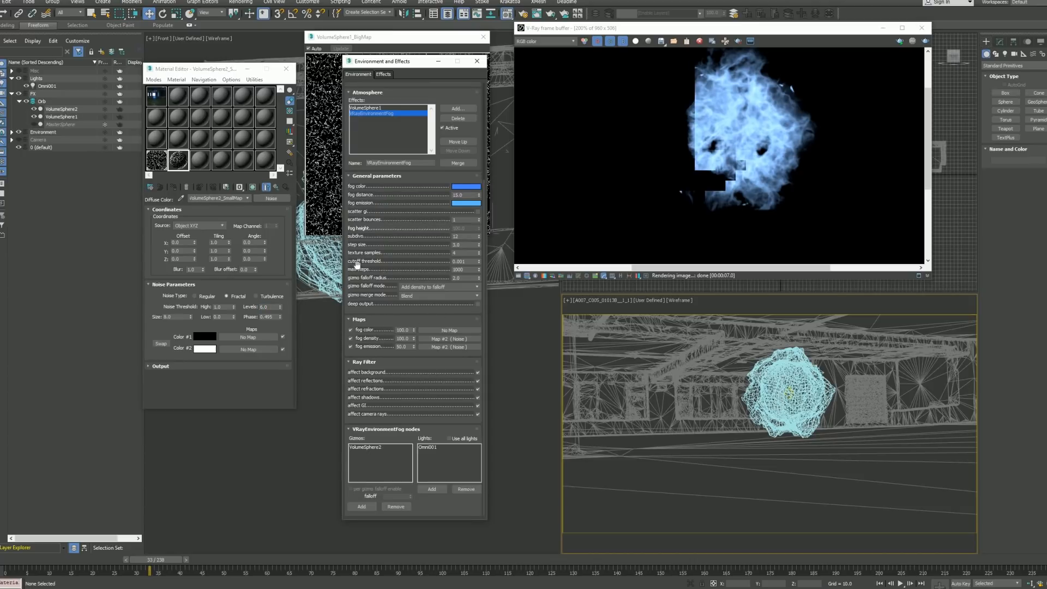
key(shift+q)
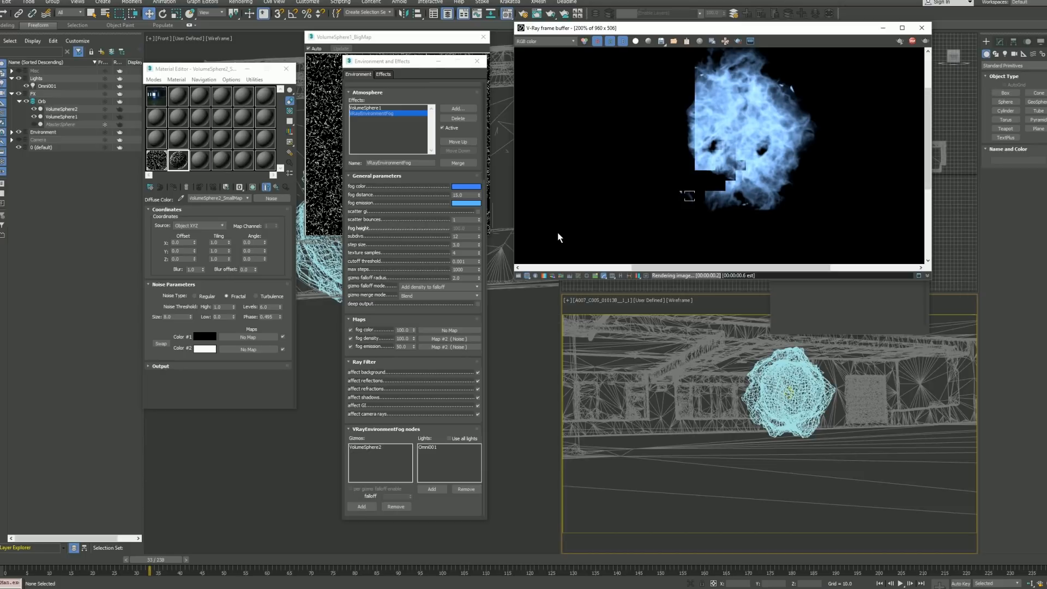
Step: Assign VolumeSphere2_SmallMap to the second fog's density and emission, and render to check the orb
drag(285, 198, 456, 342)
key(Return)
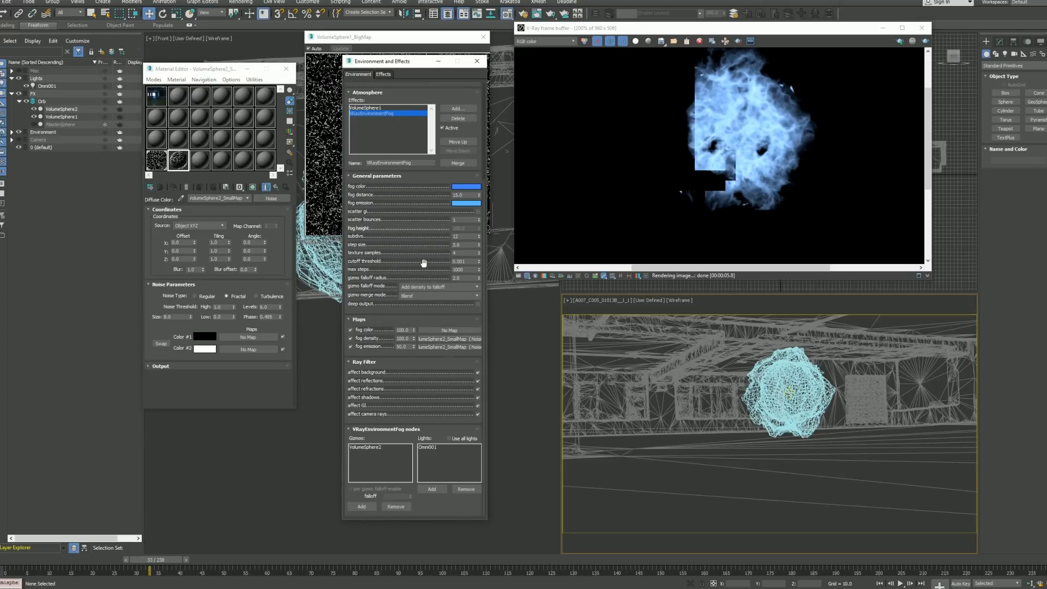
key(shift+q)
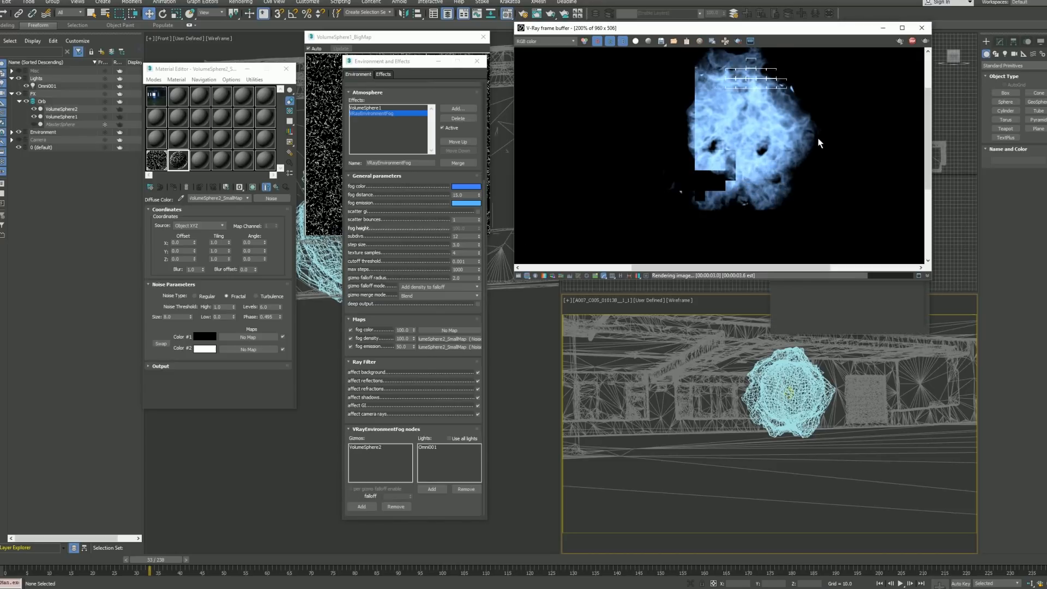
scroll(815, 134, up, 2)
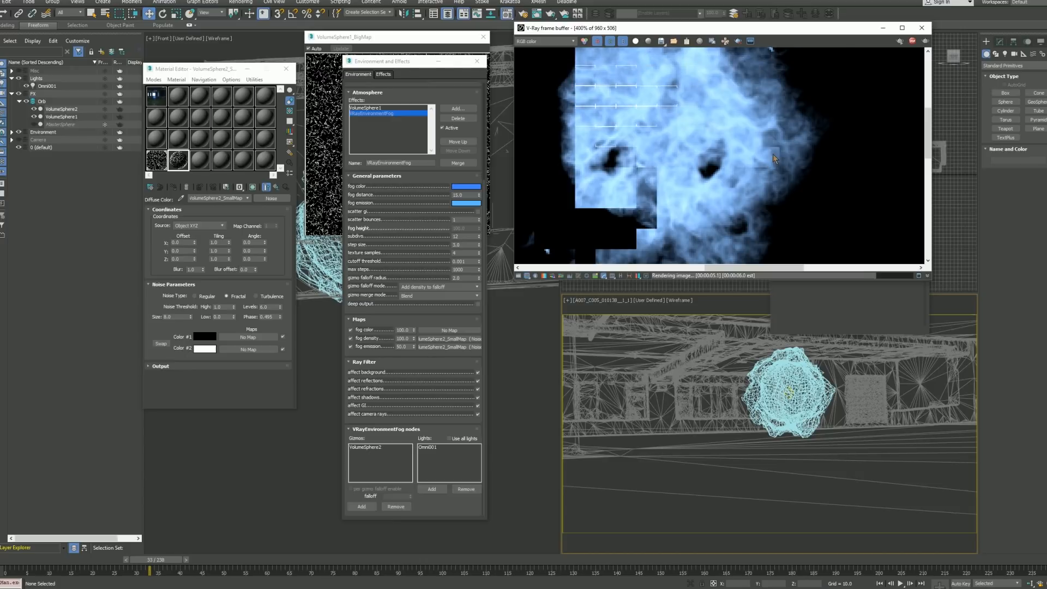
scroll(774, 153, down, 1)
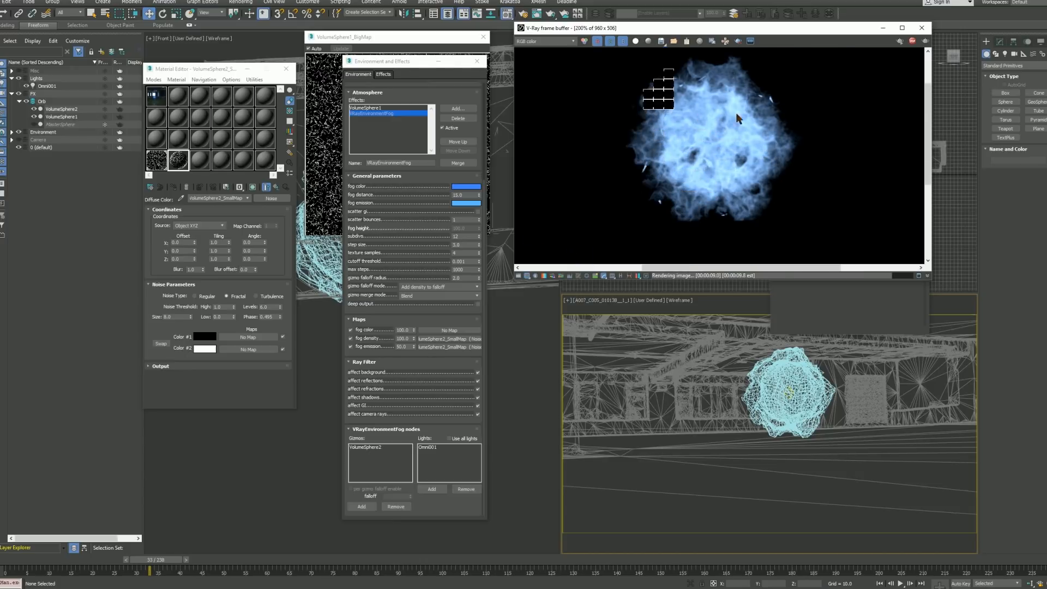
scroll(747, 133, down, 1)
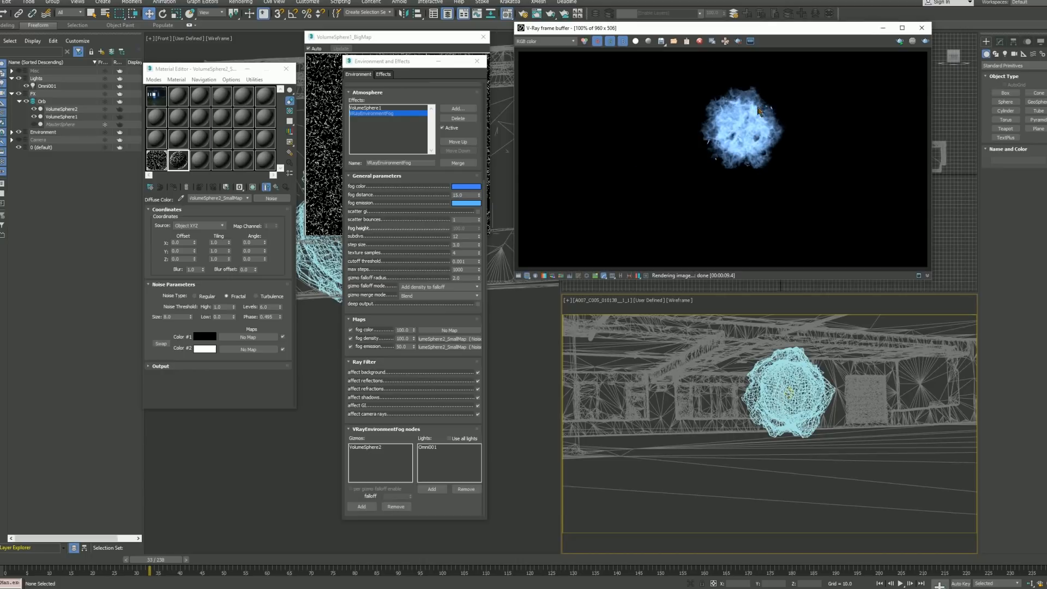
Step: Adjust the scale of VolumeSphere2's Noise modifier, set its seed to 45, and render again
click(805, 438)
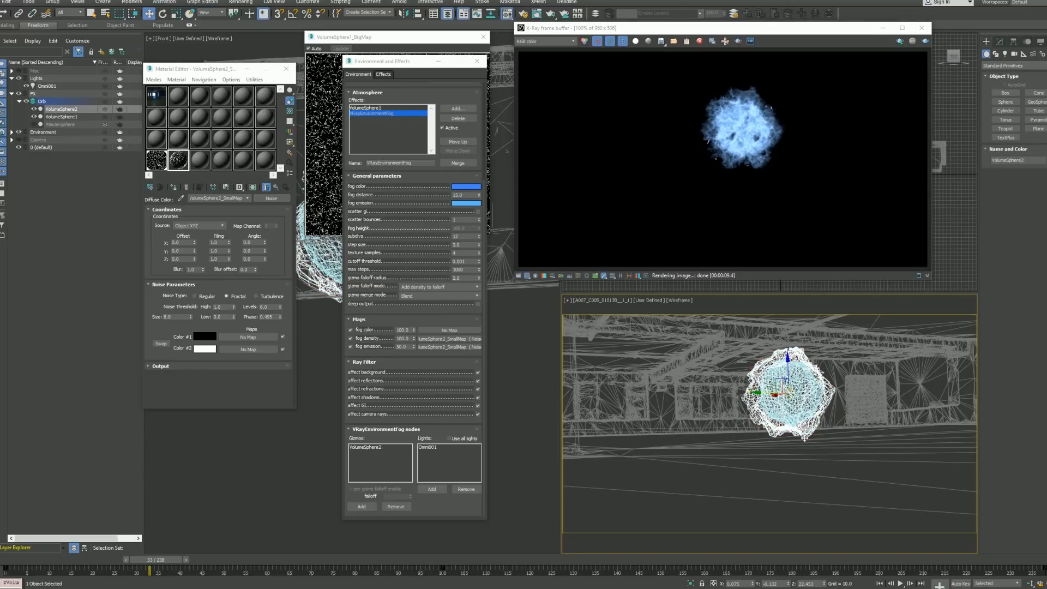
scroll(734, 163, up, 1)
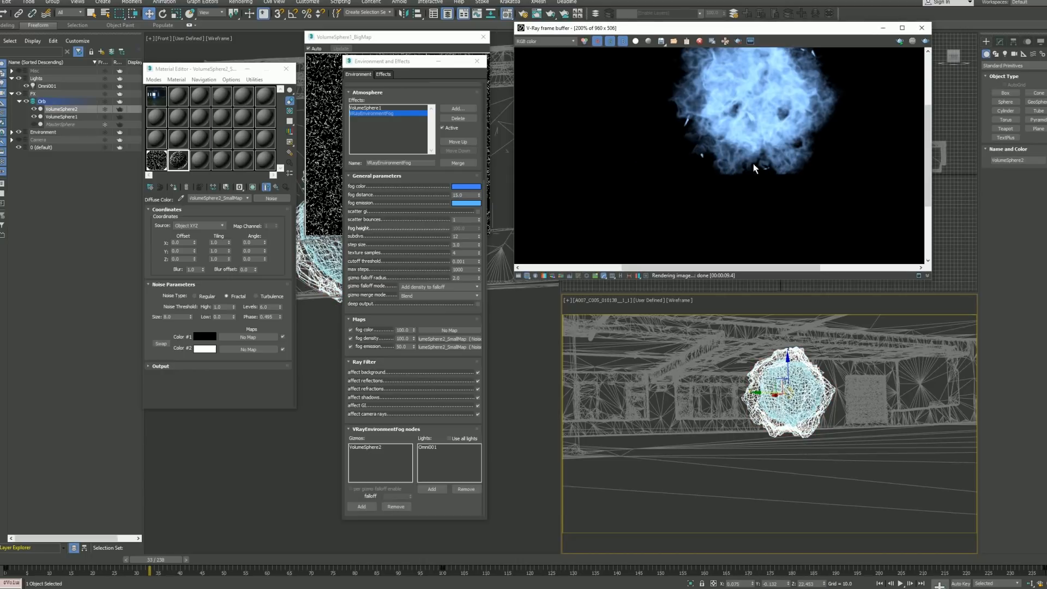
click(1000, 42)
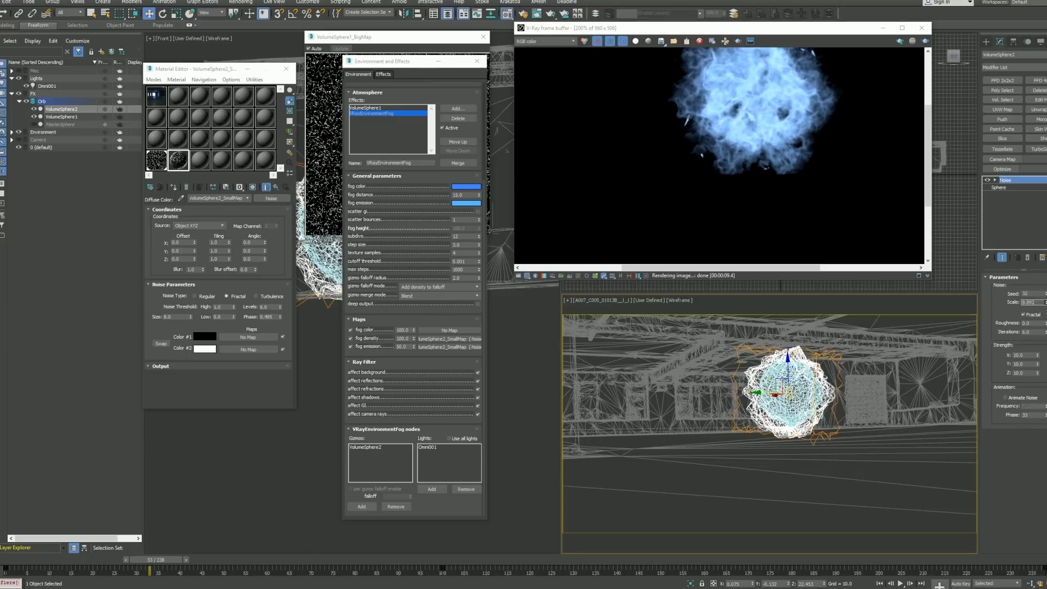
click(922, 386)
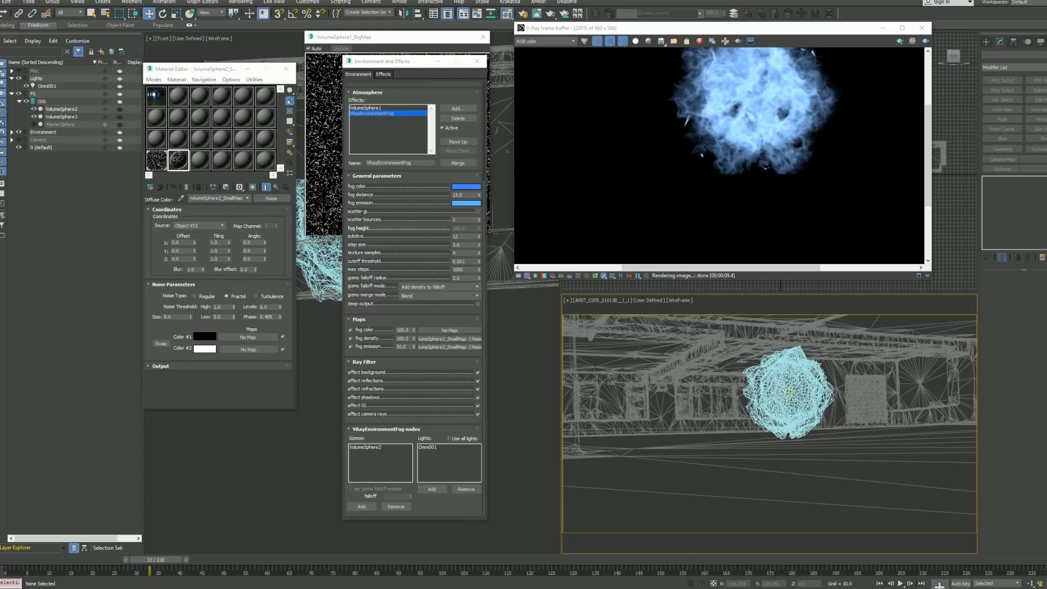
click(798, 419)
drag(1046, 293, 1045, 287)
click(895, 385)
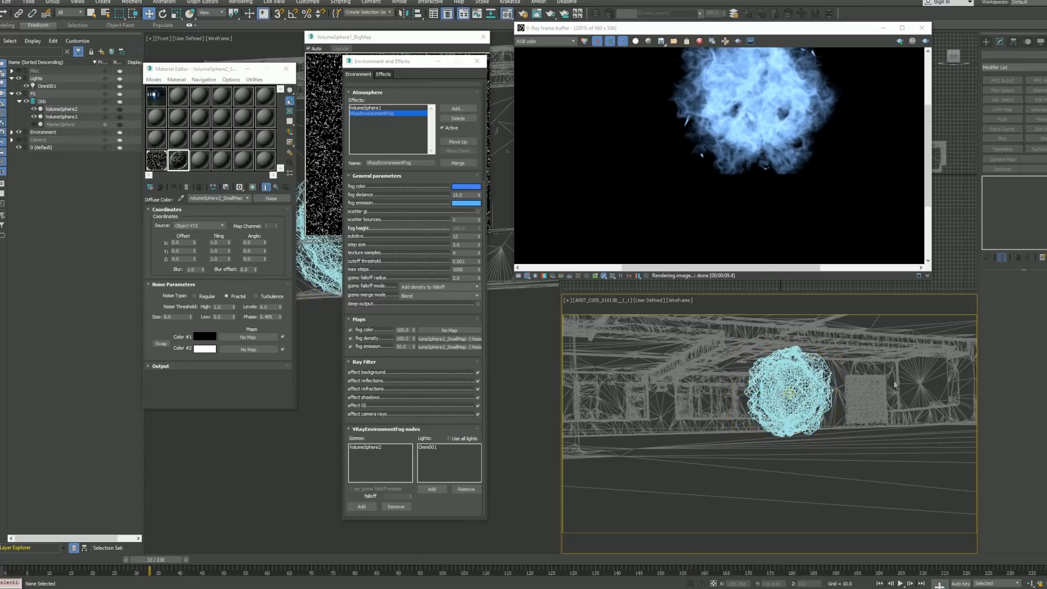
key(shift+q)
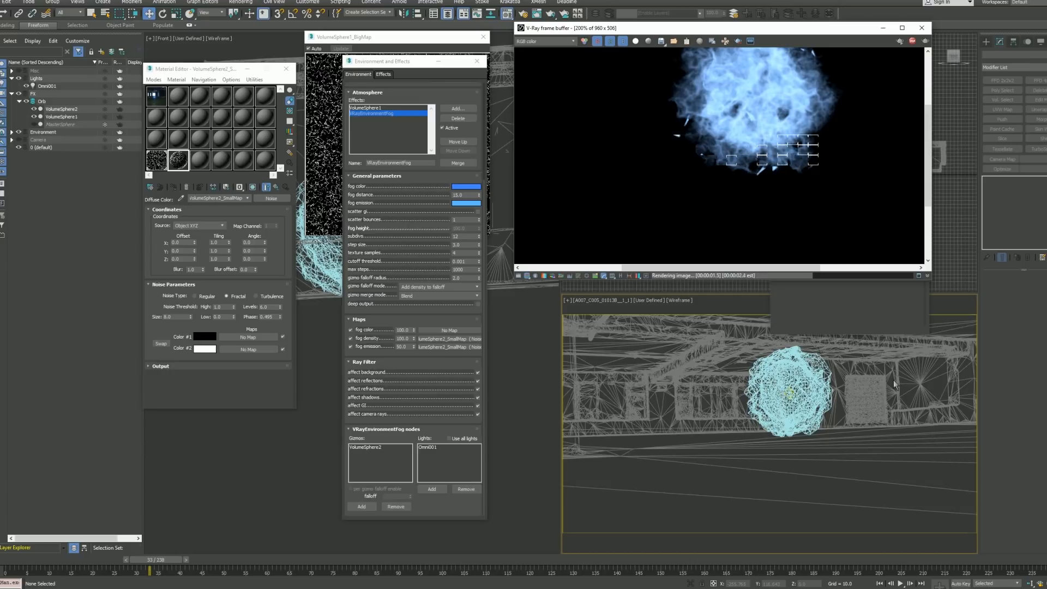
scroll(751, 153, down, 2)
scroll(752, 153, up, 2)
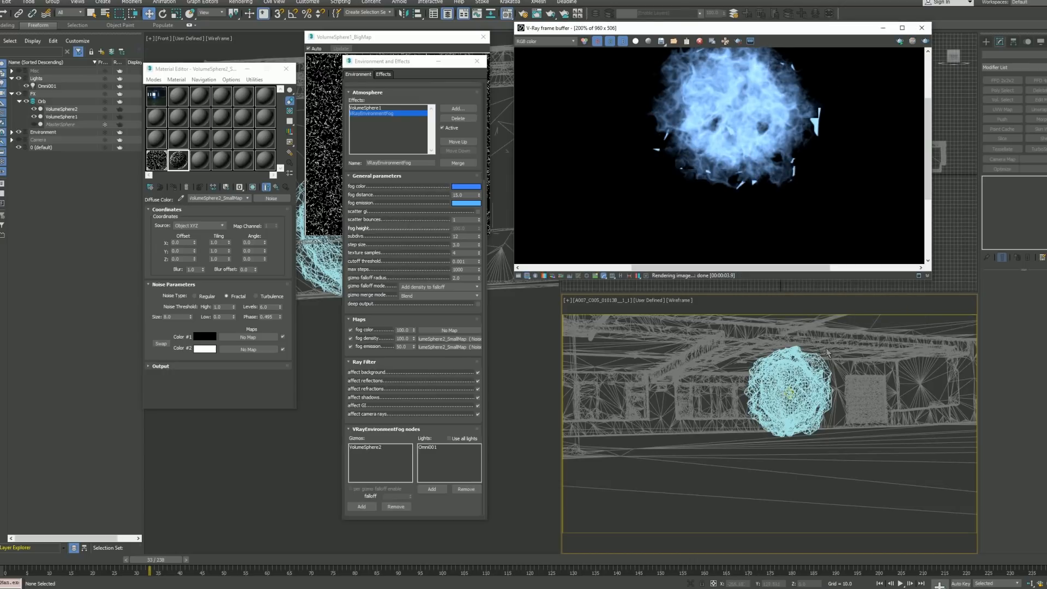
Step: Set VolumeSphere2's Noise modifier strength to 7 in X, Y and Z, working in a shaded perspective view
click(817, 367)
key(p)
scroll(834, 374, up, 3)
mouse_move(834, 375)
alt+middle_down()
mouse_move(835, 394)
mouse_move(884, 391)
alt+middle_up()
key(F3)
double_click(1030, 355)
text(7)
double_click(1029, 364)
text(7)
double_click(1027, 373)
text(7)
key(Return)
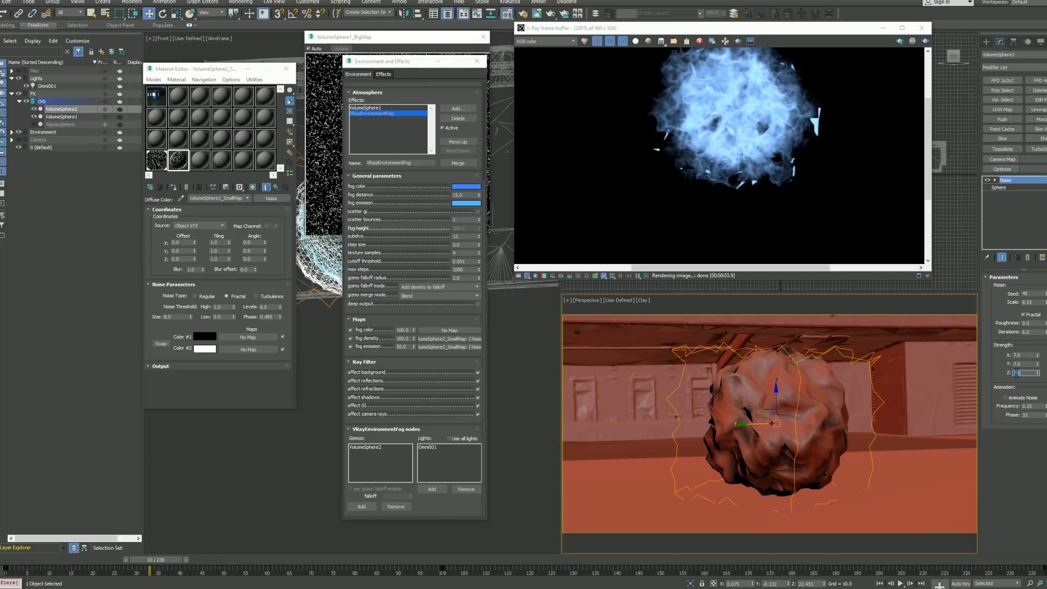
Step: Add a Relax modifier on top of VolumeSphere2's Noise, return to the camera view and render
drag(1046, 302, 1046, 268)
key(ctrl+z)
click(1030, 67)
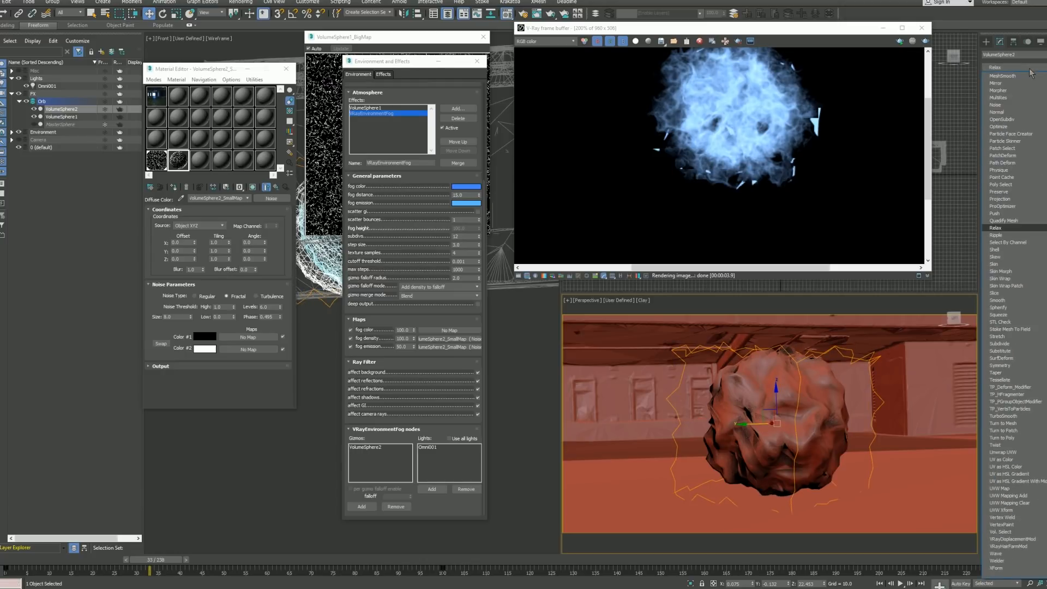
click(1031, 228)
click(859, 403)
key(c)
key(shift+q)
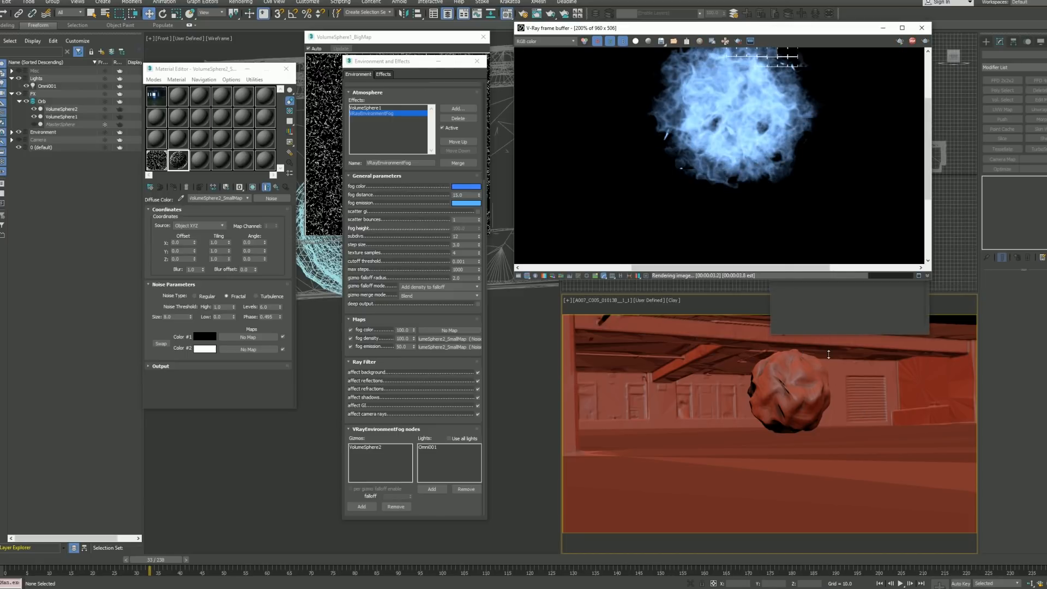
scroll(793, 159, down, 2)
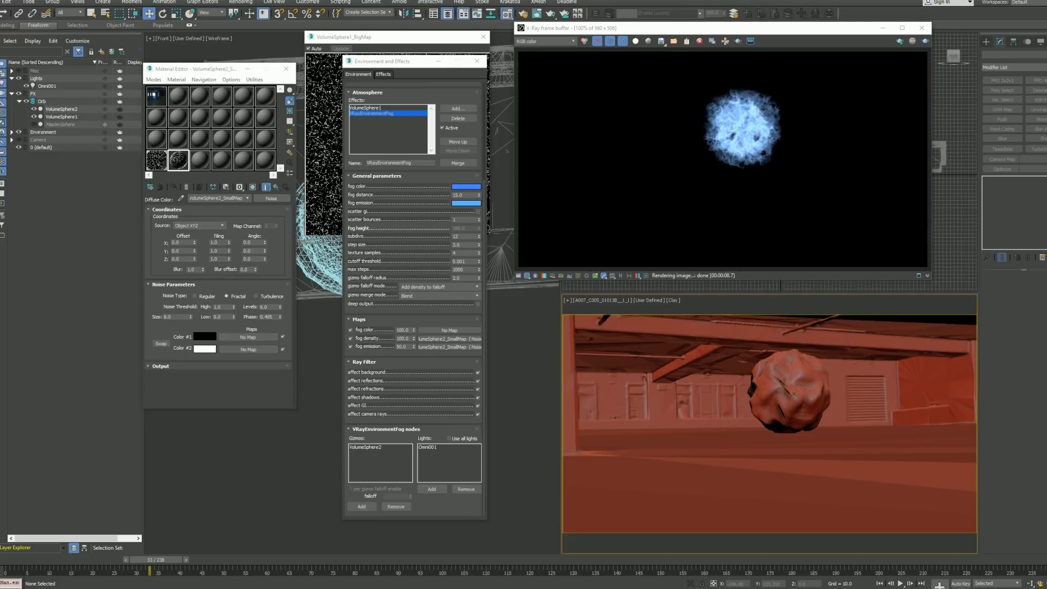
scroll(716, 119, up, 2)
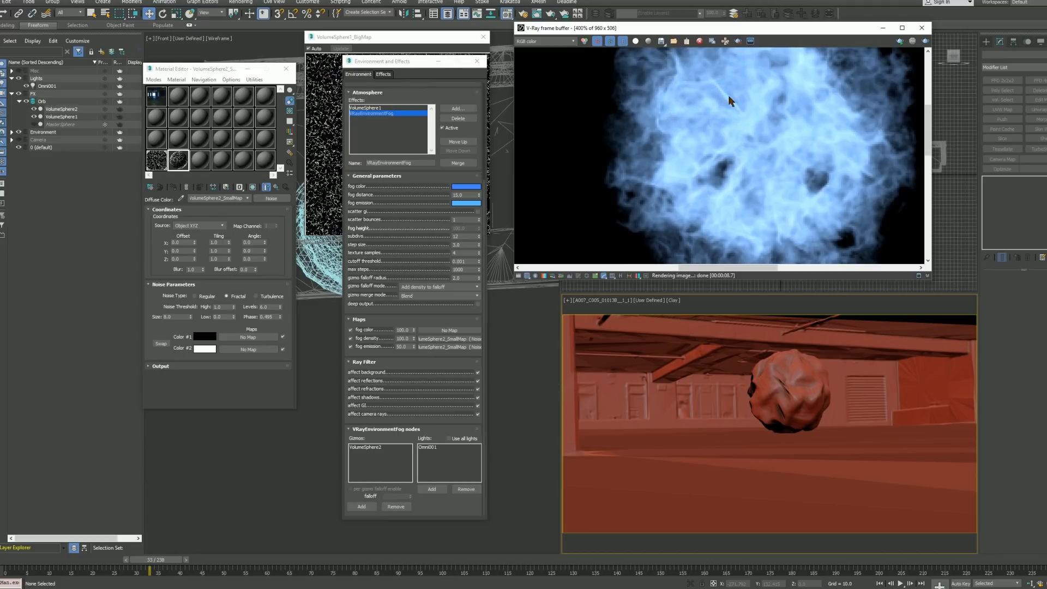
scroll(733, 102, up, 1)
scroll(687, 89, down, 3)
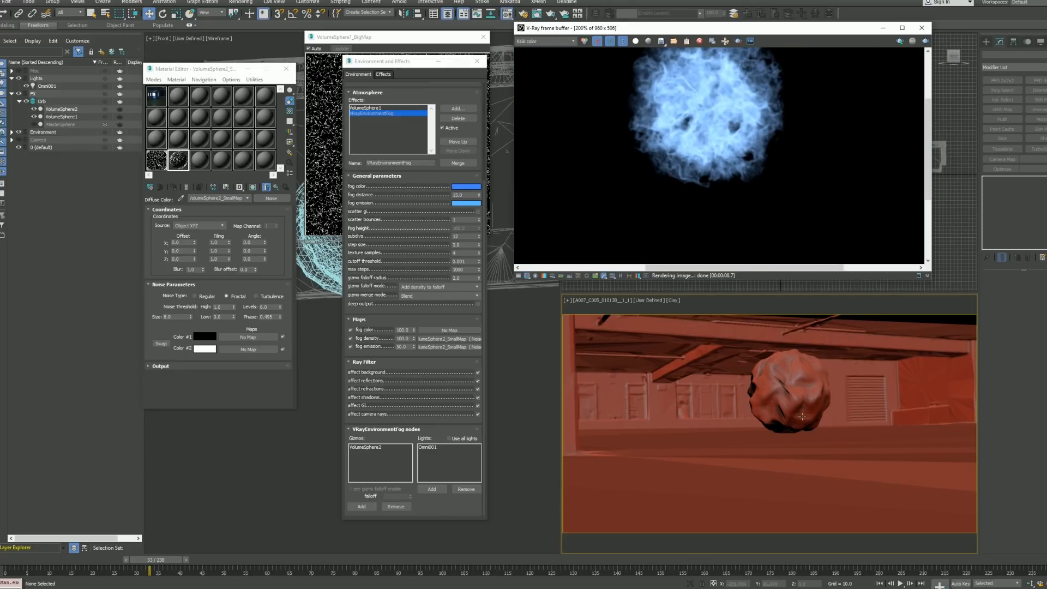
Step: Try a different number of Relax iterations on VolumeSphere2, and undo the change
click(818, 358)
mouse_move(1046, 299)
mouse_down()
mouse_move(1046, 275)
mouse_move(1046, 293)
mouse_up()
key(ctrl+z)
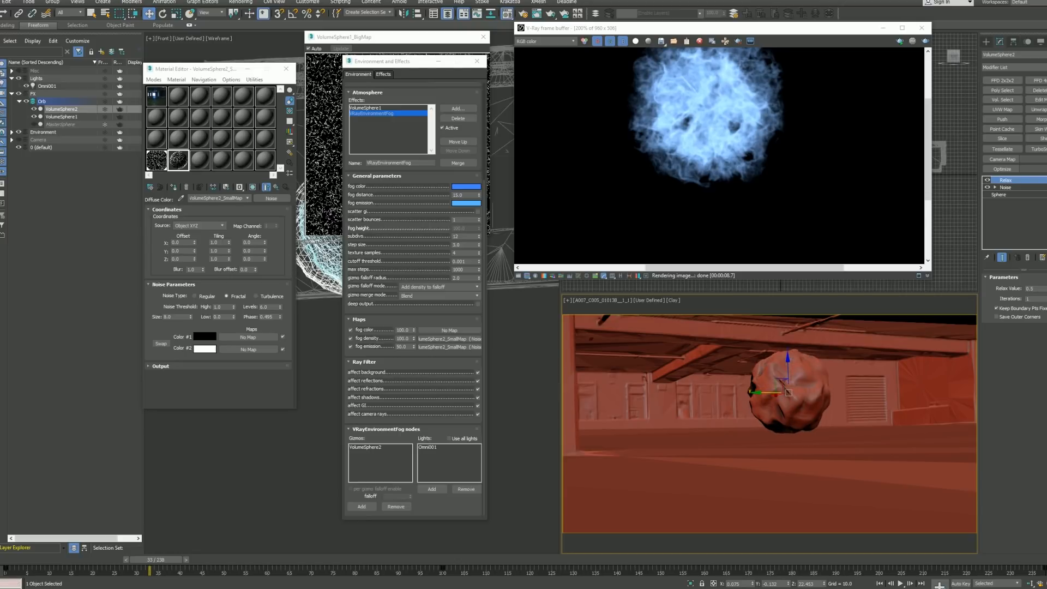
click(849, 371)
key(F3)
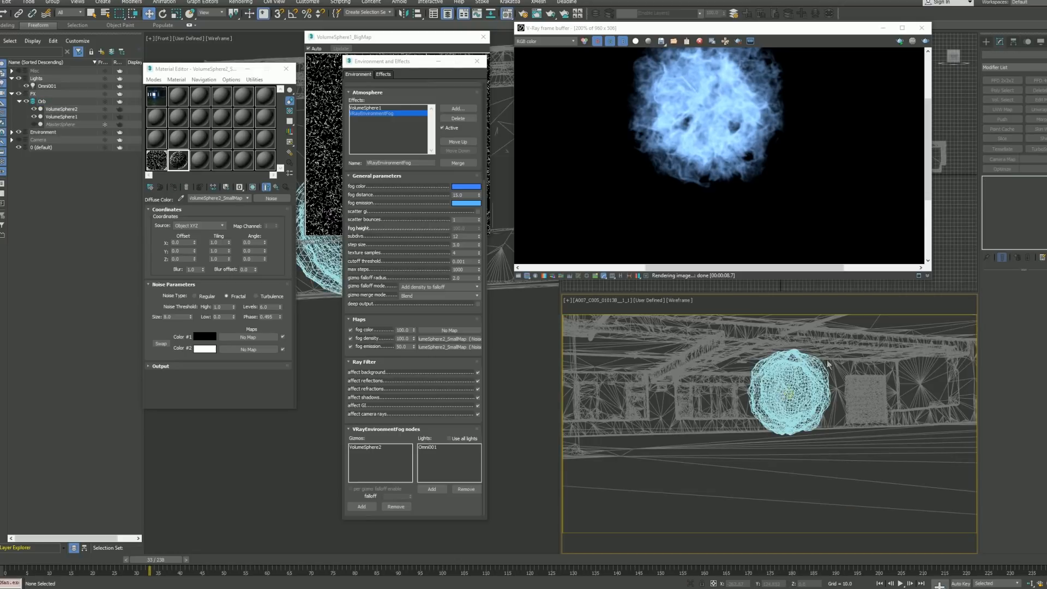
key(F3)
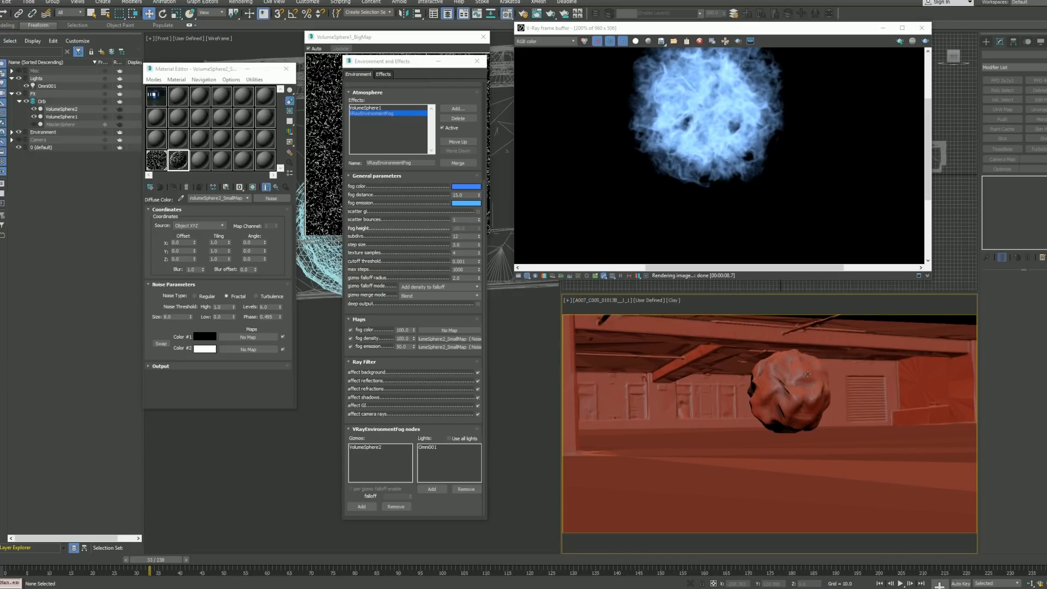
Step: Compare the rendered orb with and without sRGB display in the frame buffer, leaving sRGB off
click(717, 212)
scroll(715, 208, down, 2)
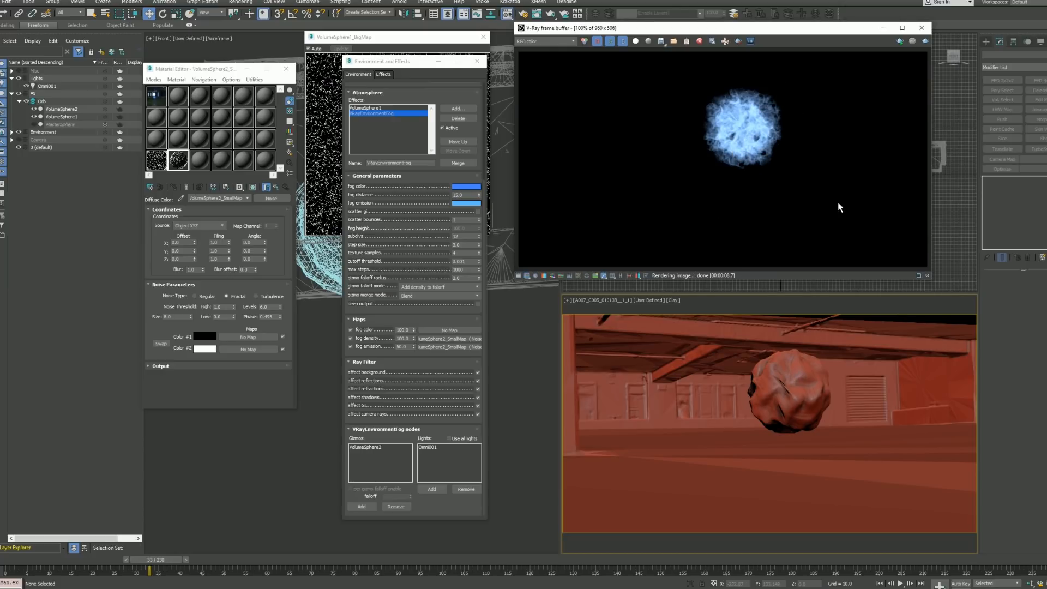
click(604, 277)
click(604, 277)
click(604, 277)
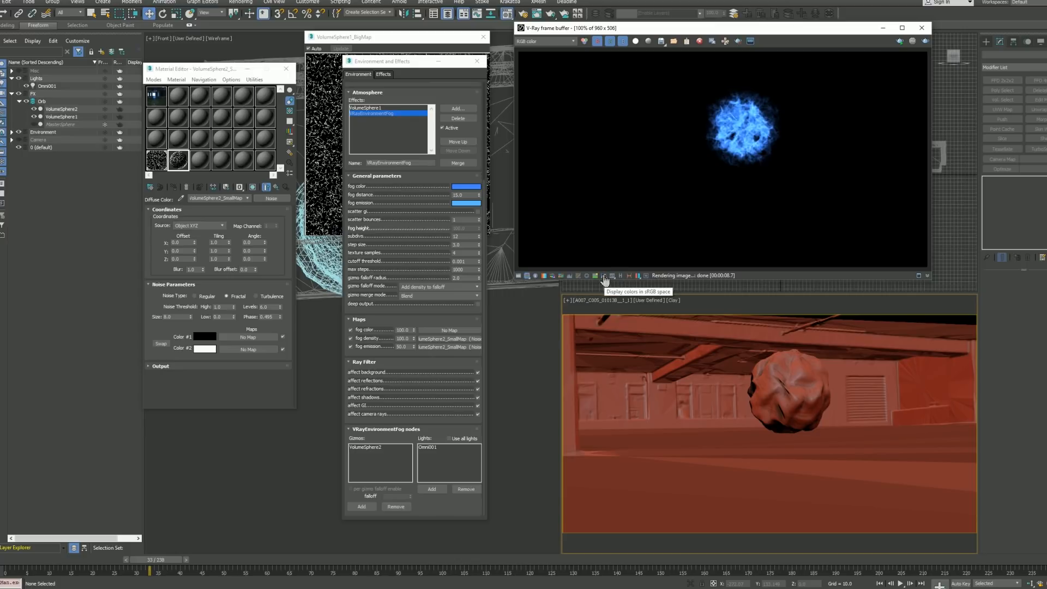
click(605, 277)
click(605, 276)
click(604, 277)
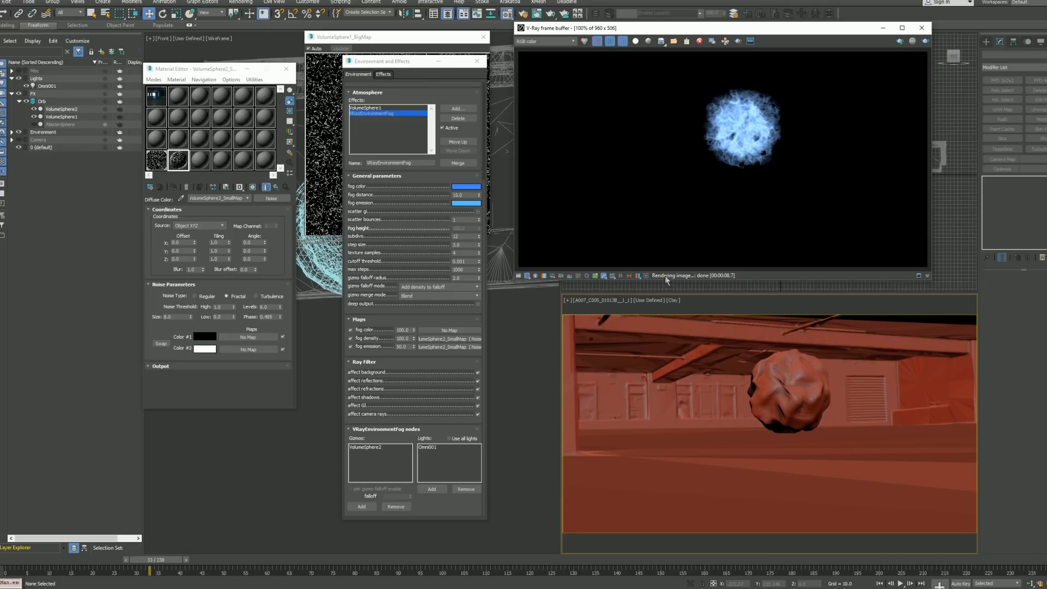
click(604, 277)
click(604, 277)
click(605, 277)
Step: Examine the rendered orb's wispy detail and edges close up and at full-frame size
scroll(732, 171, up, 3)
middle_drag(771, 105, 728, 186)
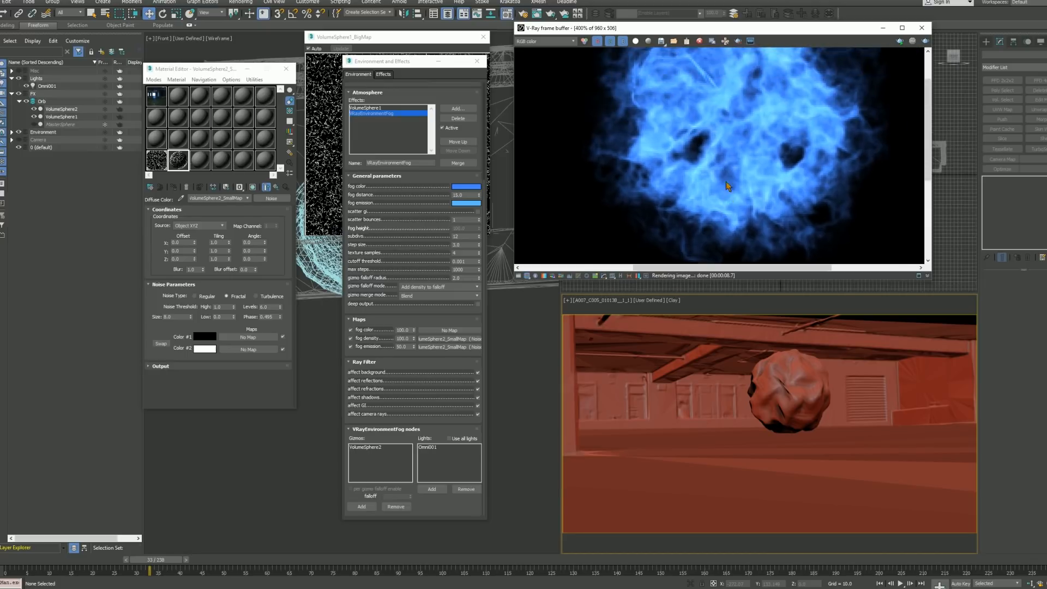
scroll(737, 170, down, 2)
scroll(744, 156, up, 1)
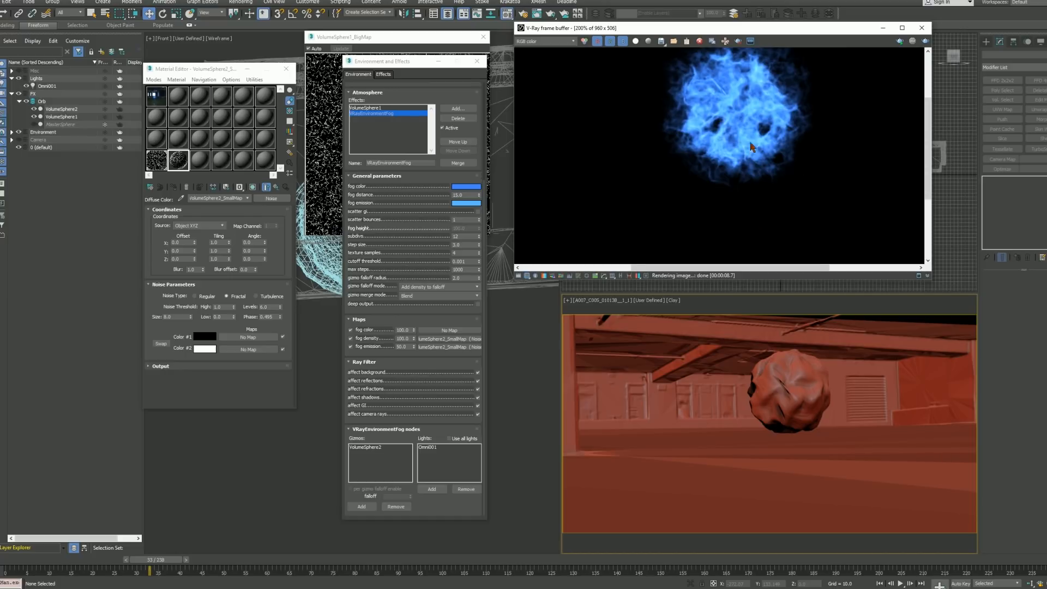
middle_drag(752, 146, 747, 159)
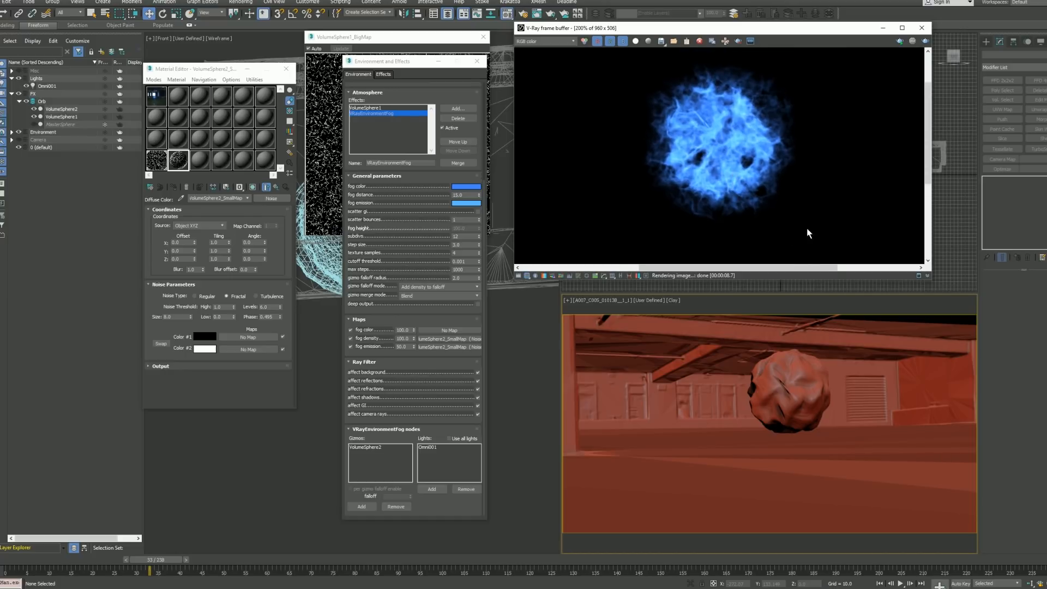
scroll(762, 131, down, 1)
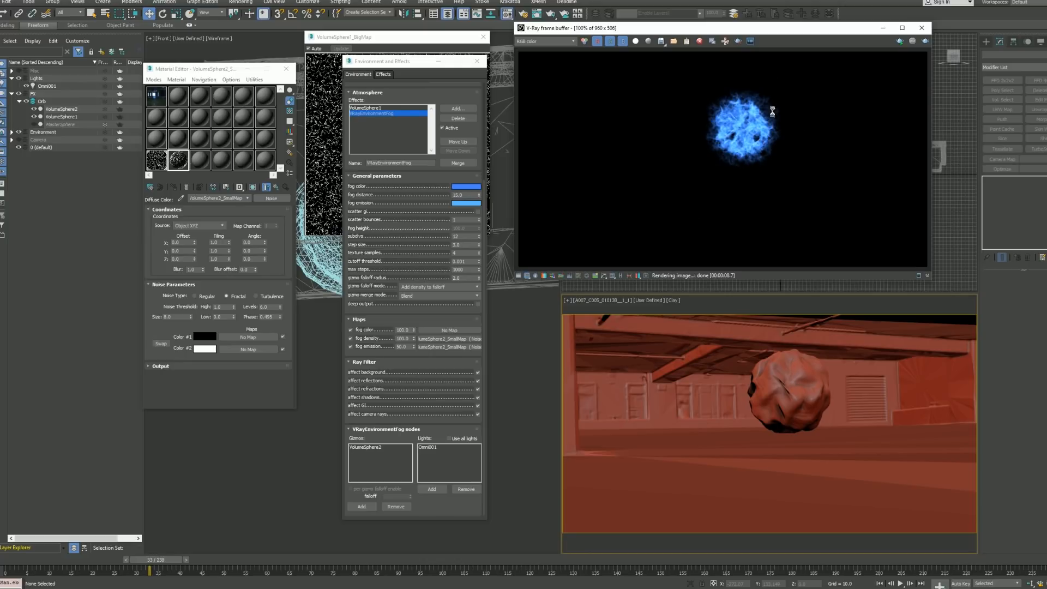
scroll(788, 120, up, 1)
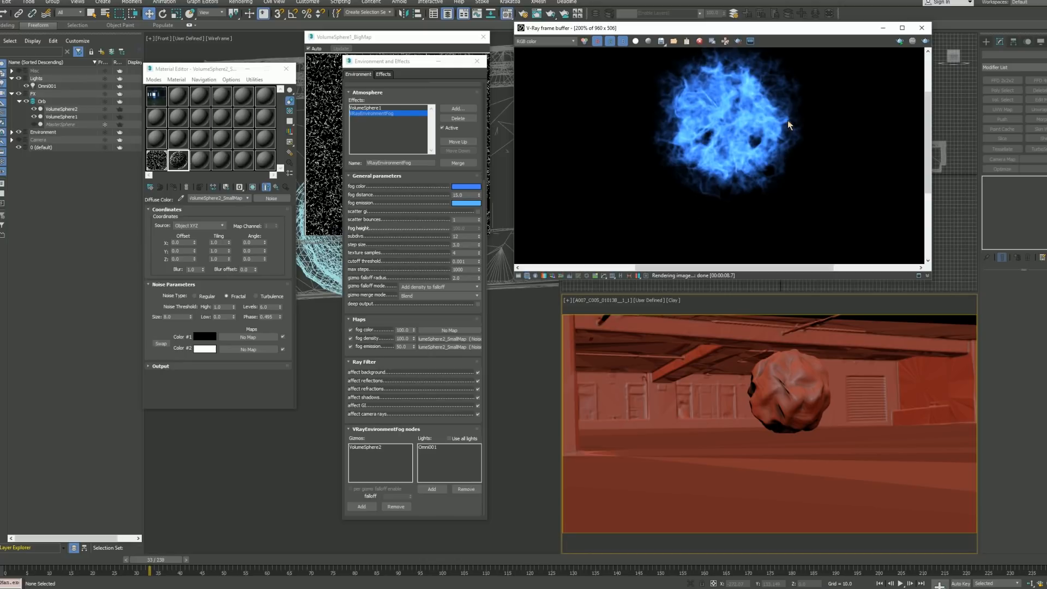
scroll(769, 120, down, 1)
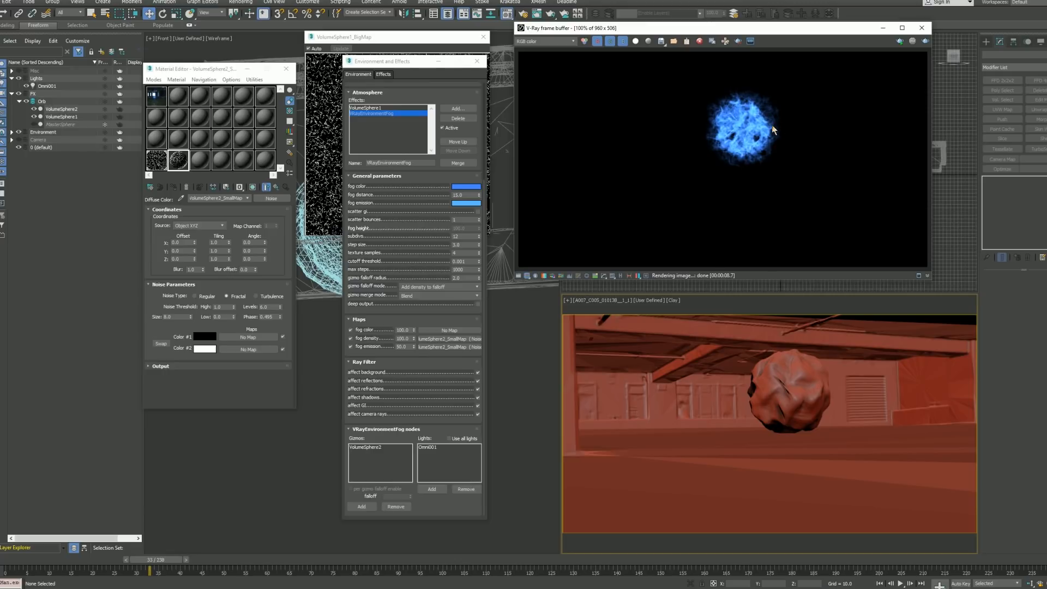
Step: Close the Environment and Effects window and the enlarged VolumeSphere1_BigMap preview
click(869, 357)
click(477, 61)
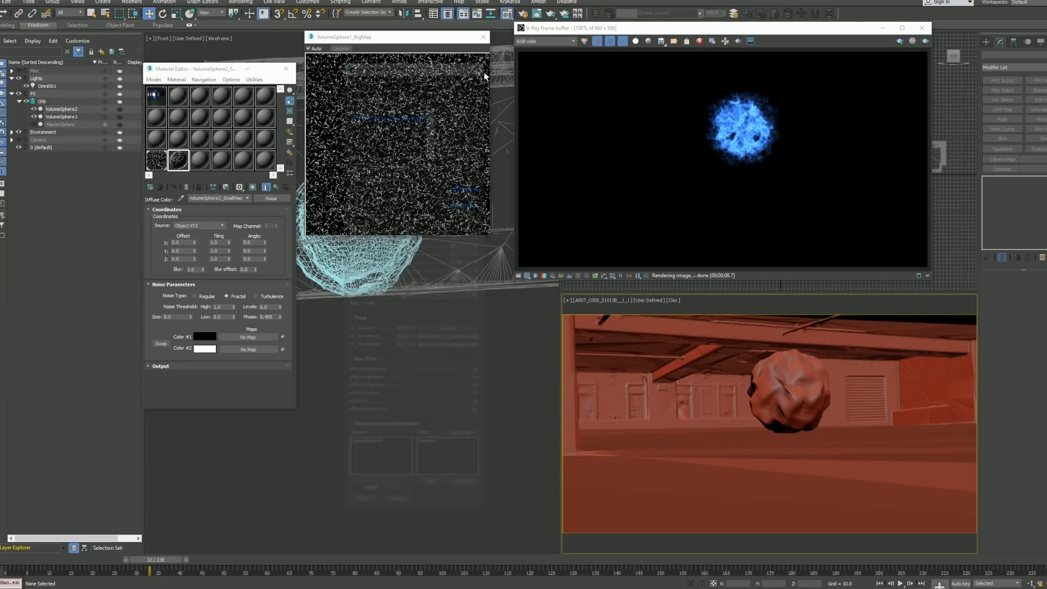
click(484, 36)
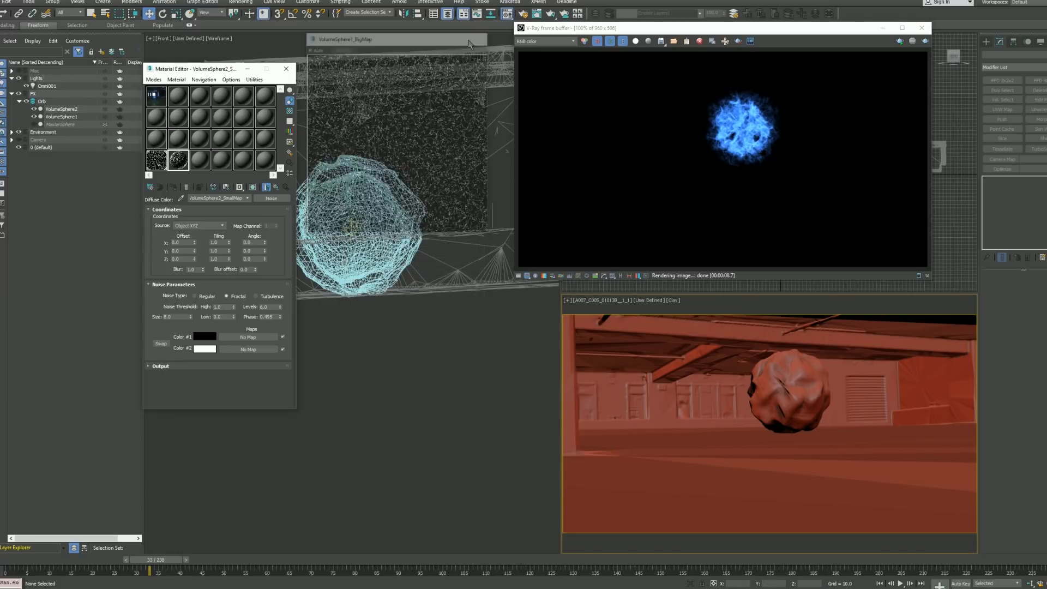
Step: Close the Material Editor and play the animation in the camera view to review the orb's motion against the render
click(286, 69)
key(slash)
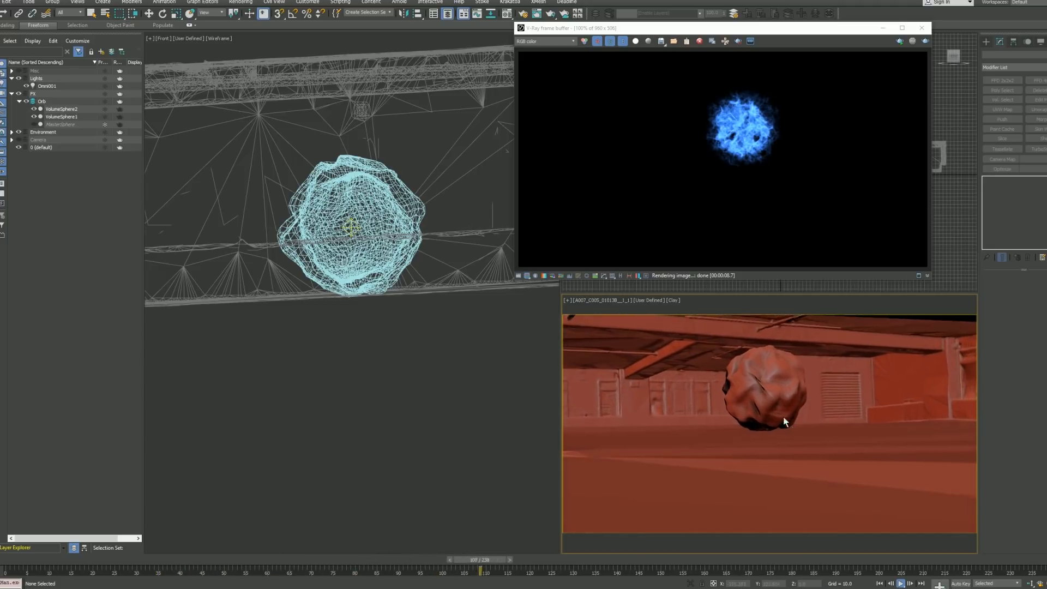
key(slash)
click(736, 123)
click(846, 377)
key(slash)
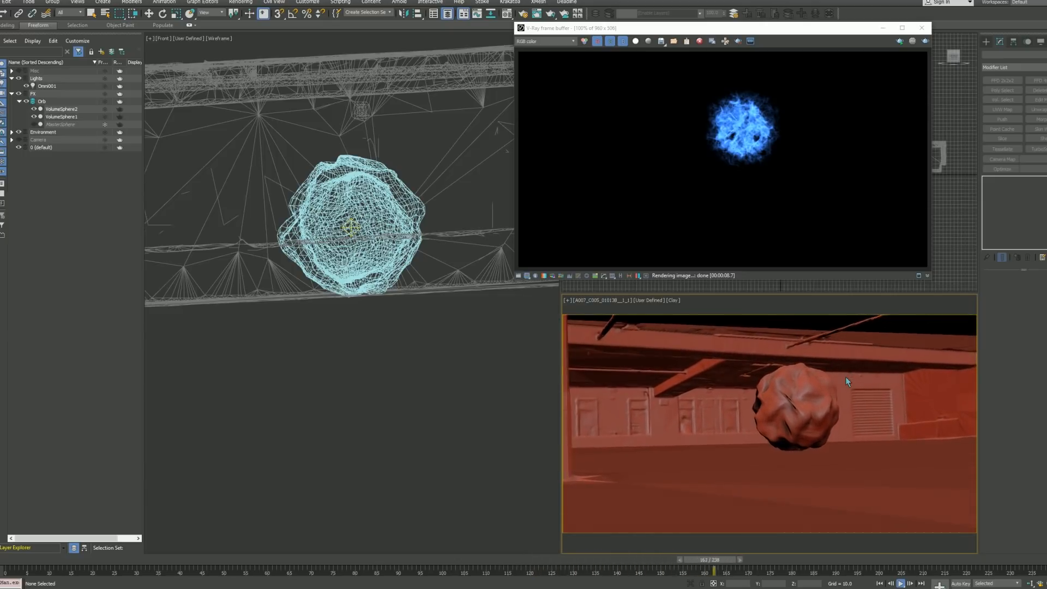
key(slash)
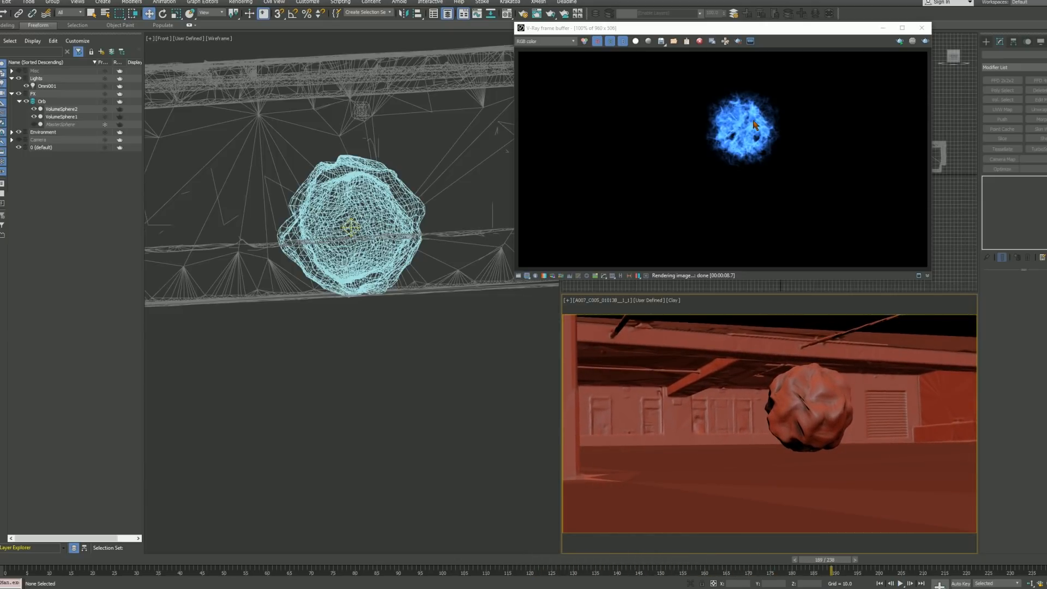
key(Home)
key(slash)
key(slash)
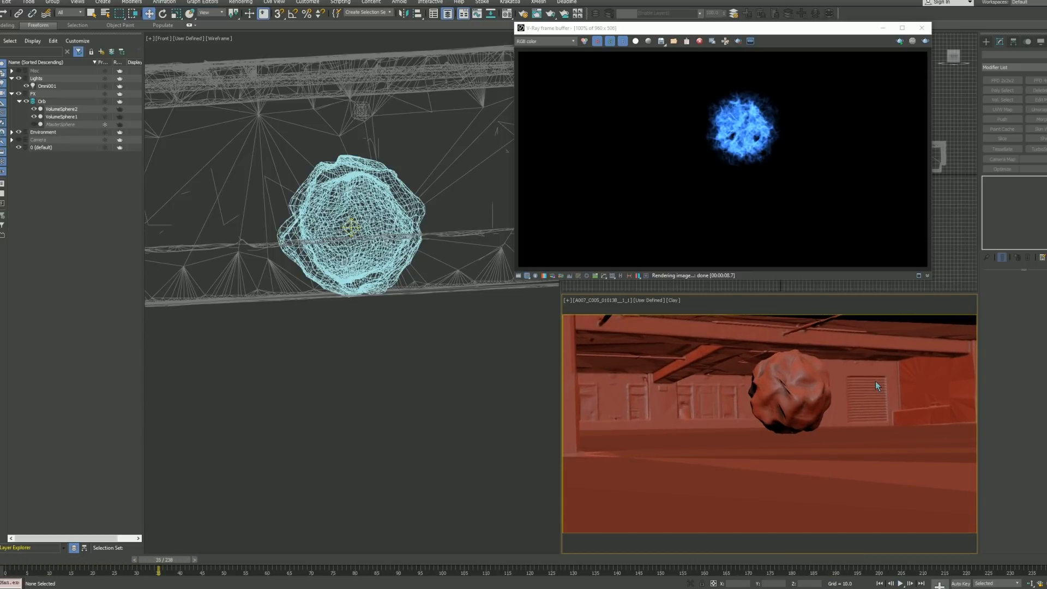
Step: Show the camera view in wireframe and set the render time output to Active Time Segment in Render Setup
key(F3)
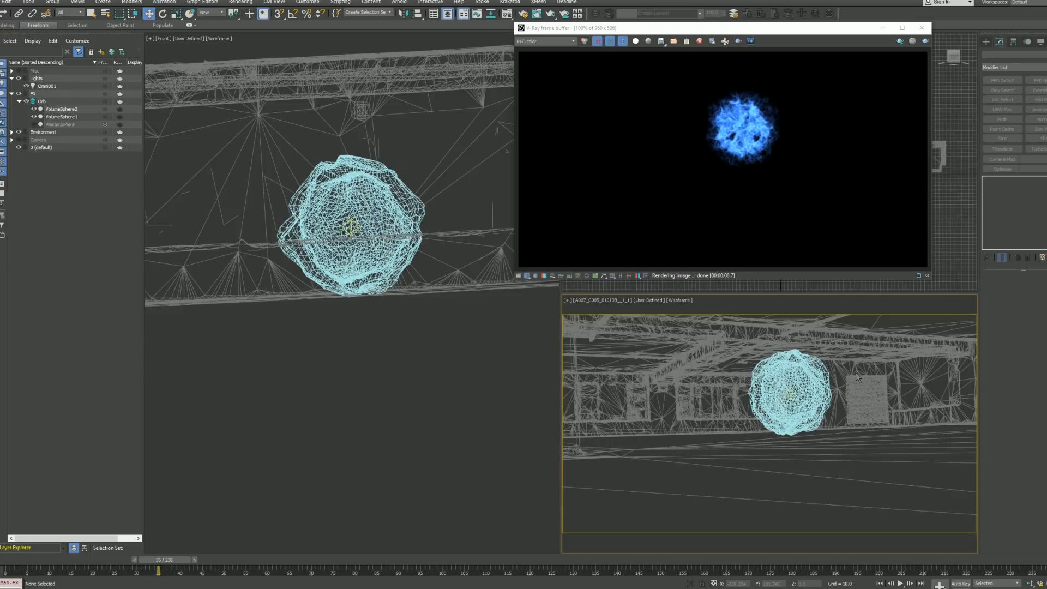
key(F10)
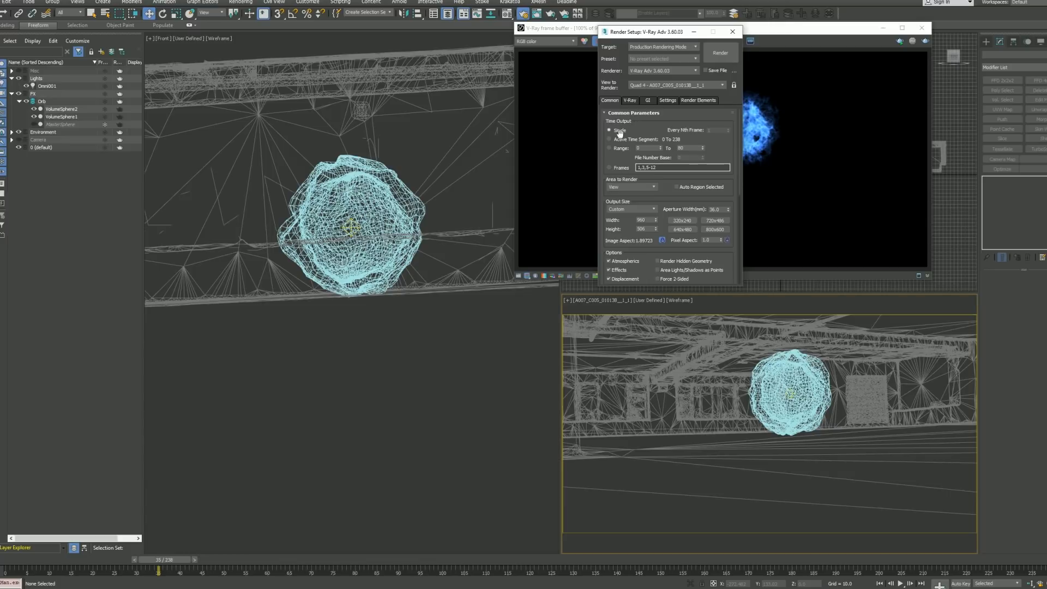
click(611, 139)
drag(706, 288, 706, 537)
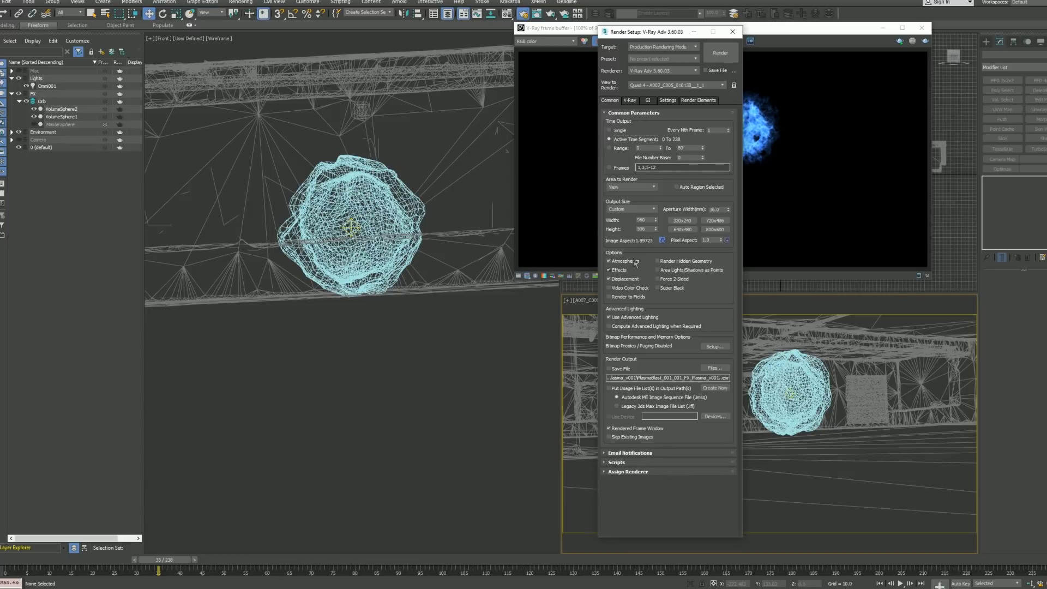
Step: Add a VRayAtmosphere render element and move the Render Setup window clear of the frame buffer
click(649, 101)
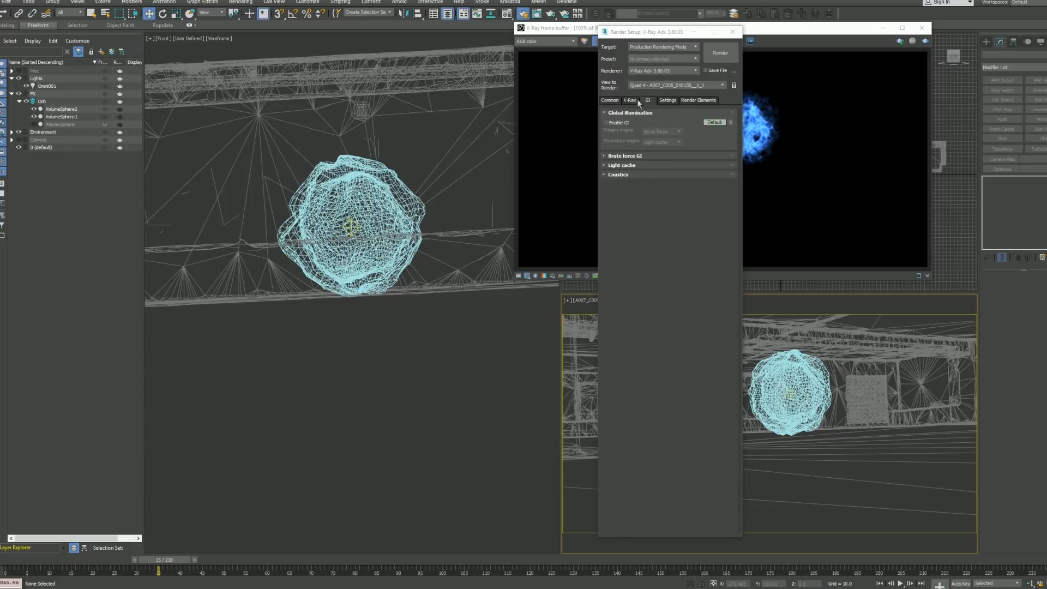
click(631, 100)
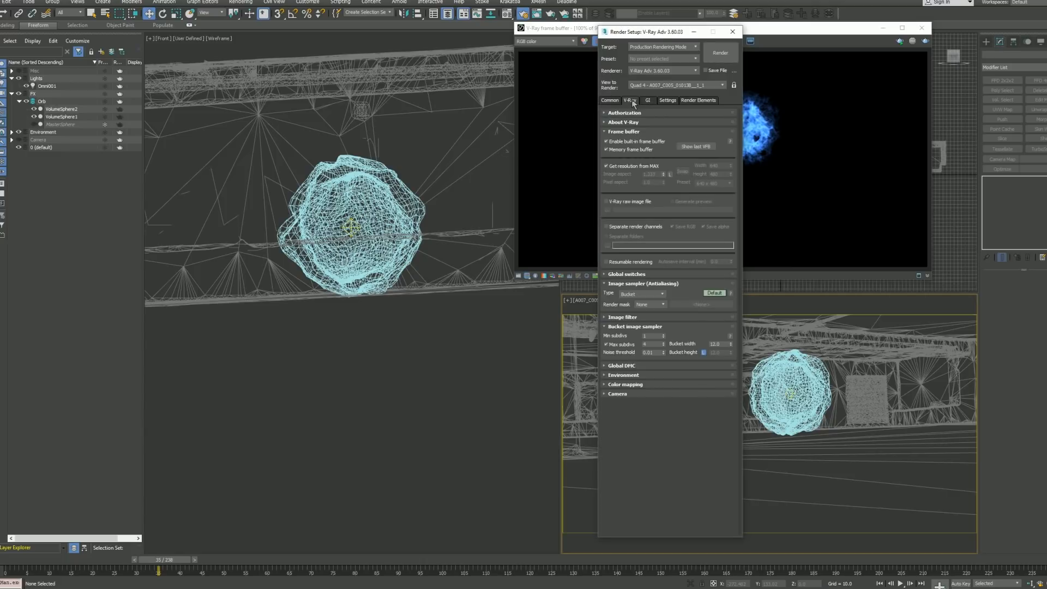
click(699, 102)
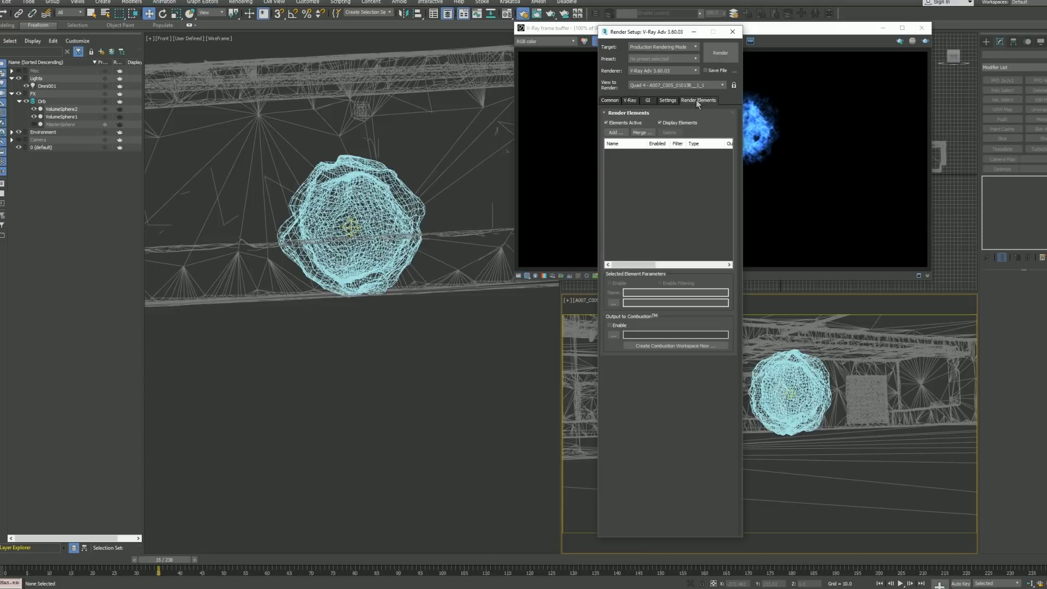
click(622, 133)
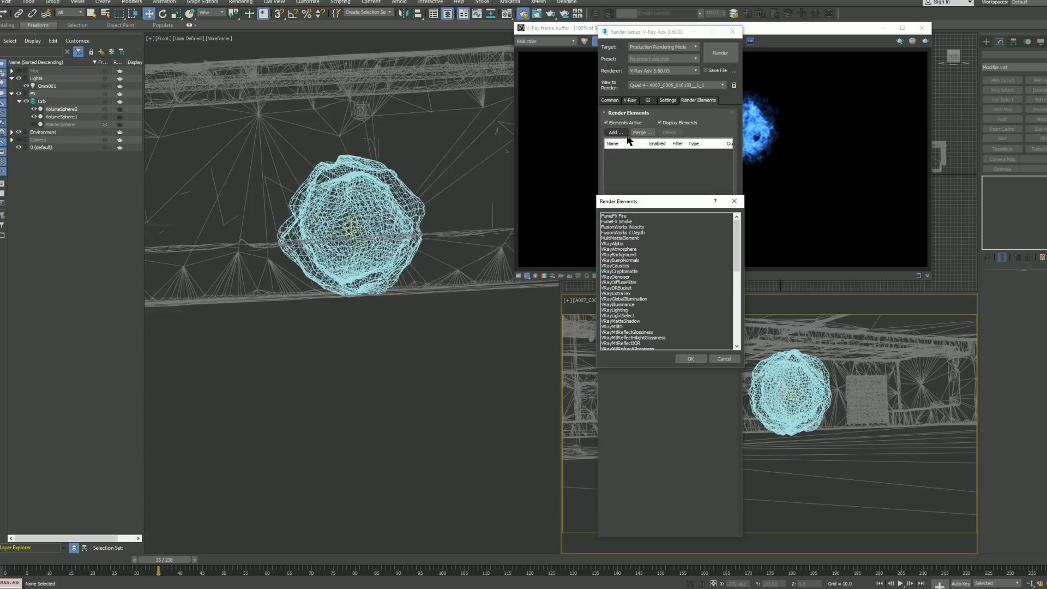
key(Escape)
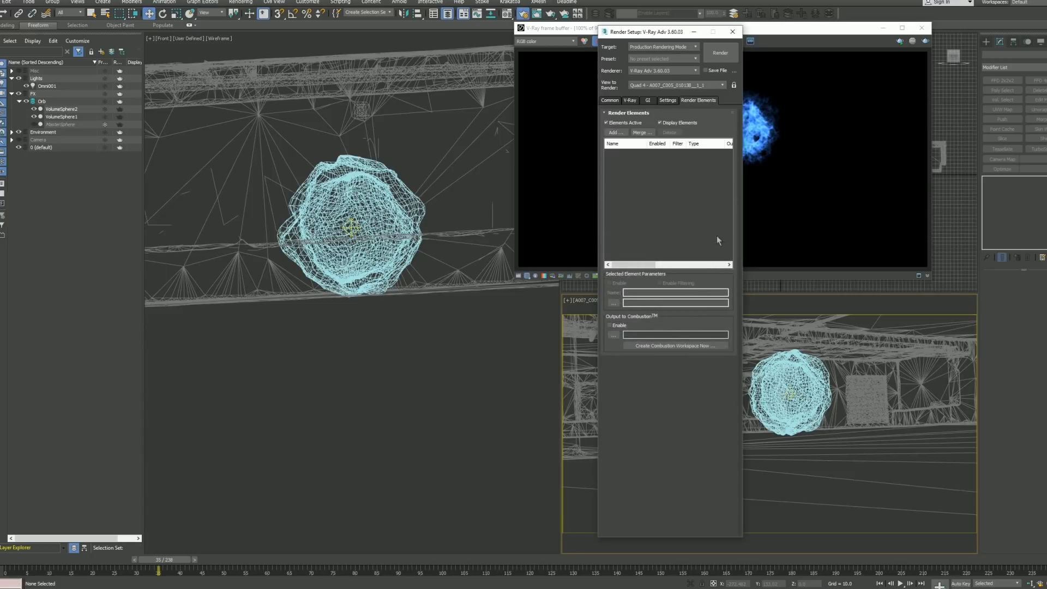
click(616, 133)
double_click(637, 248)
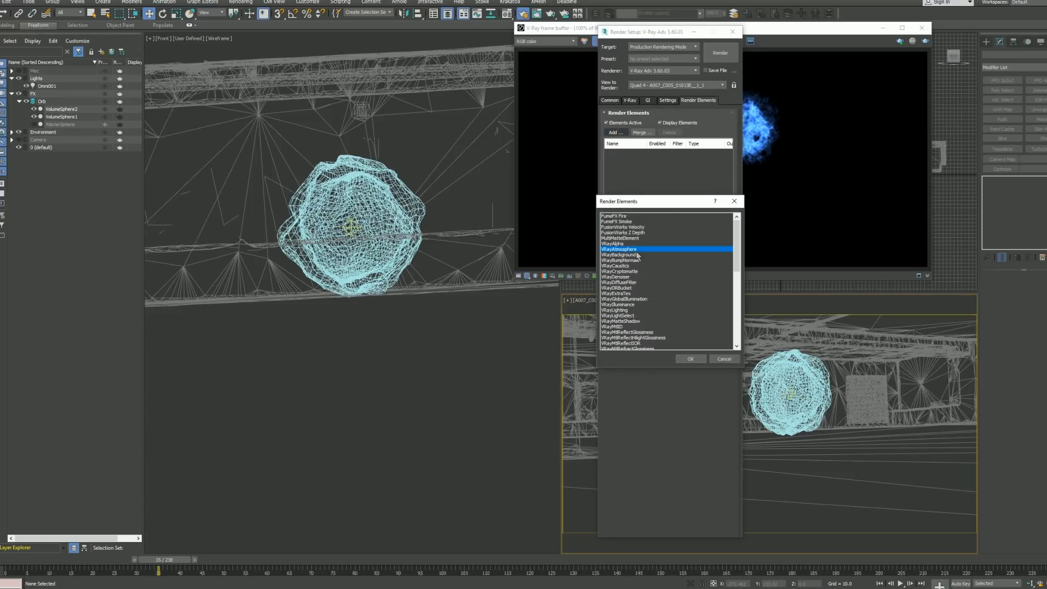
click(853, 364)
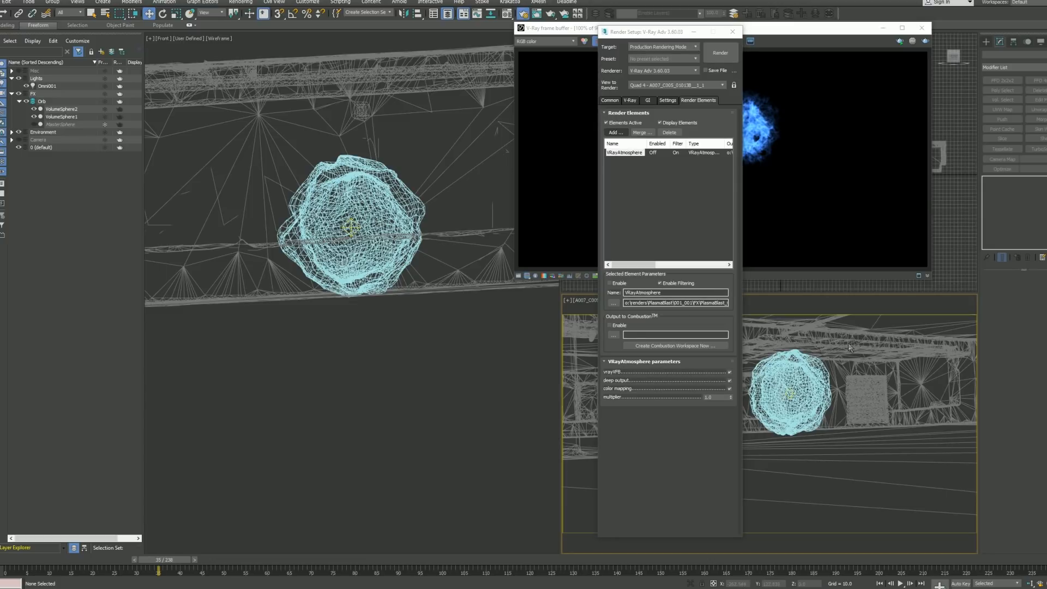
drag(655, 32, 331, 11)
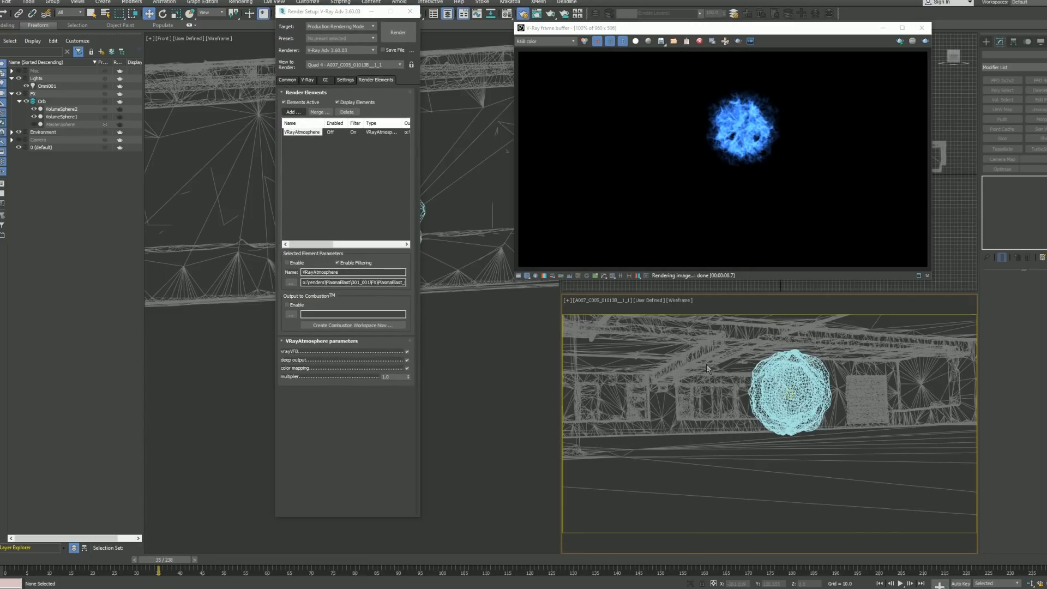
Step: Select the Lidar environment mesh and create a VRayMtl in an unused Material Editor slot
key(7)
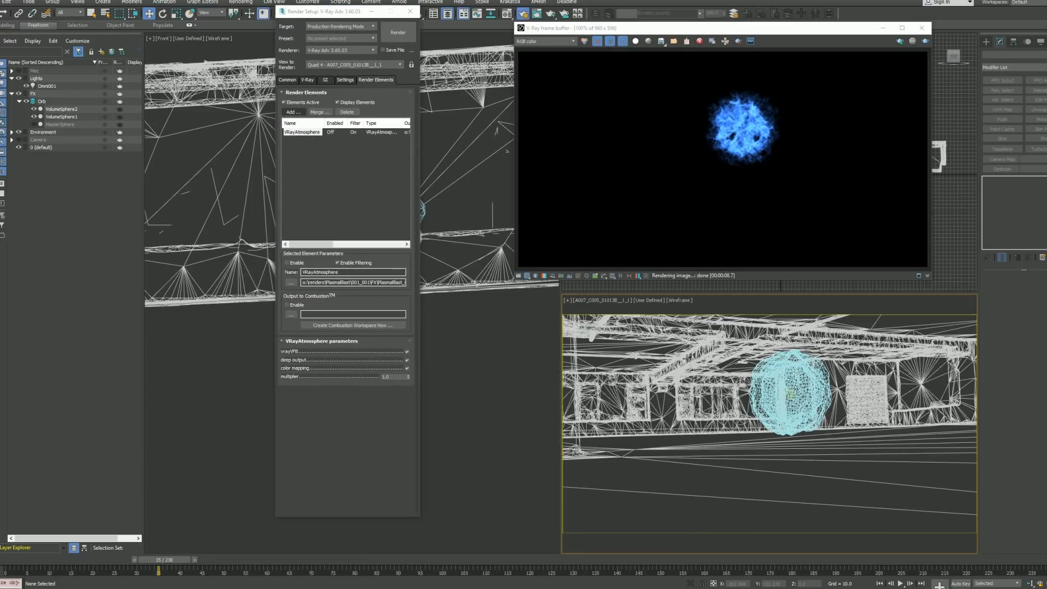
click(688, 357)
key(m)
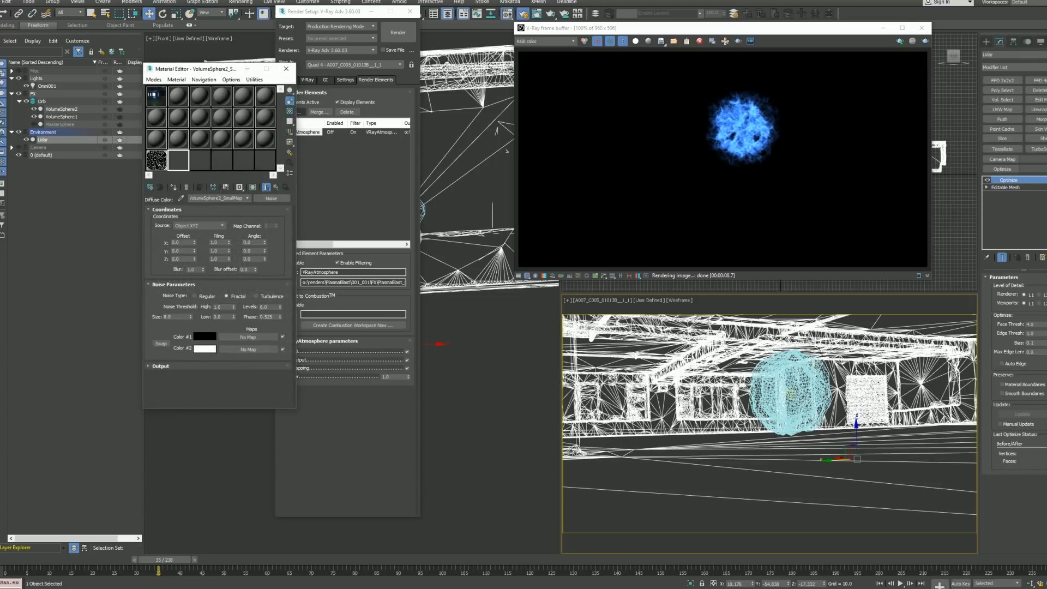
click(157, 119)
click(150, 187)
text(v)
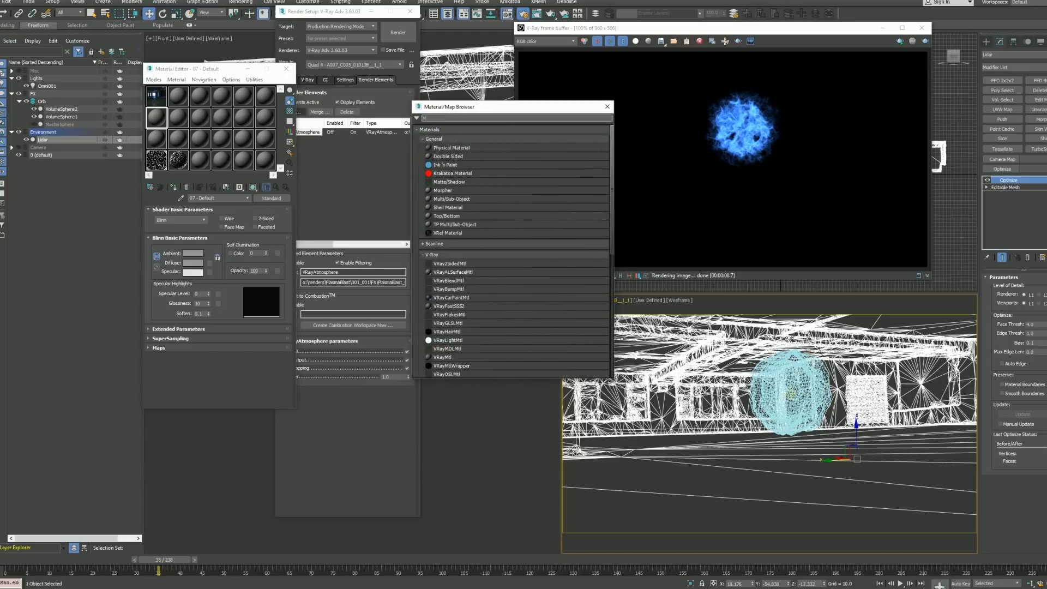
text(ray)
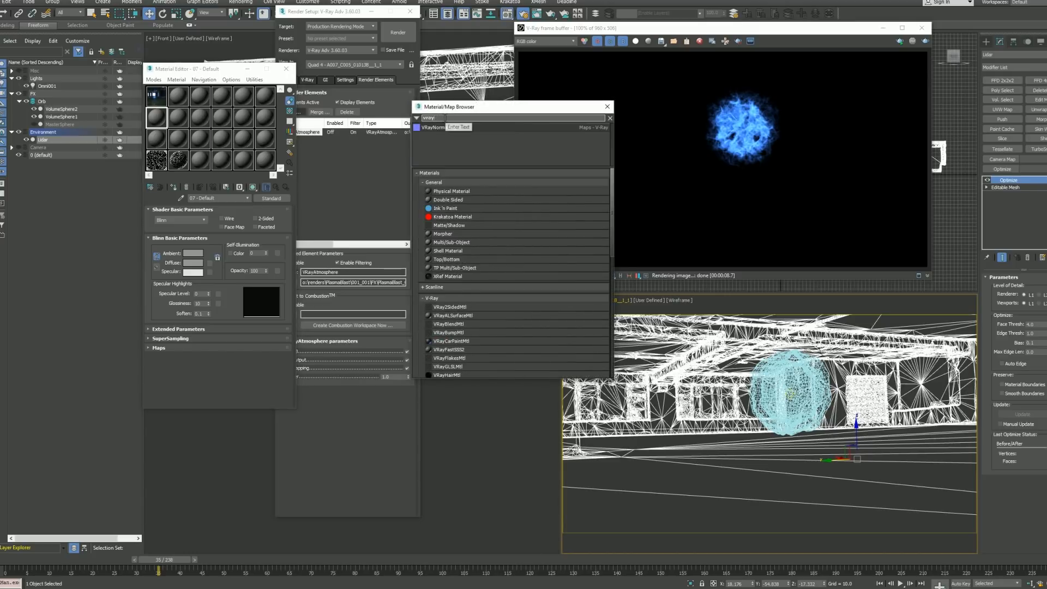
text(m)
double_click(432, 135)
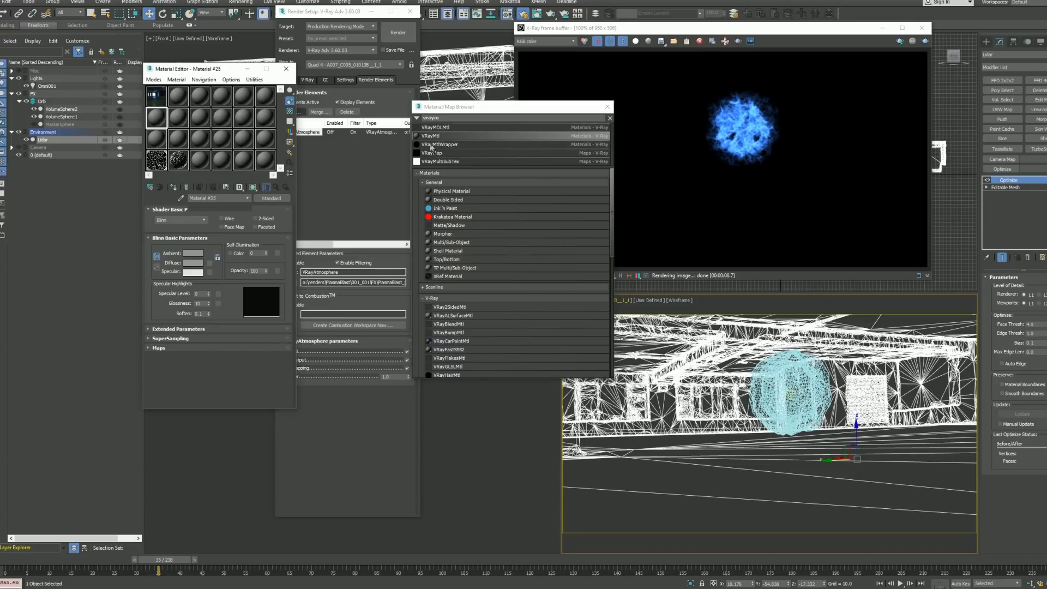
Step: Set the new VRayMtl's diffuse color to black
click(200, 219)
drag(219, 86, 225, 44)
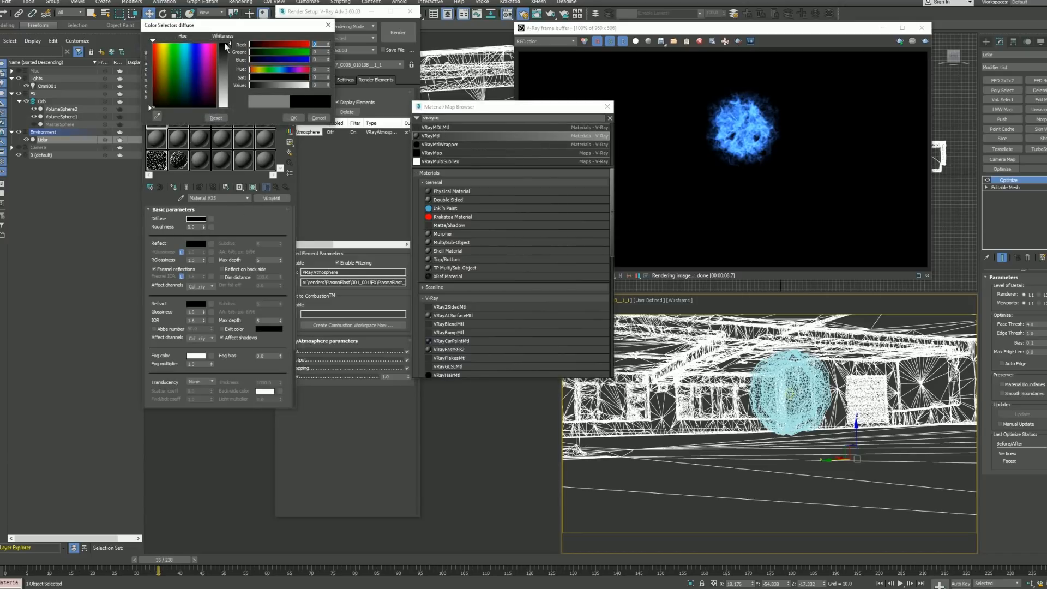
click(293, 118)
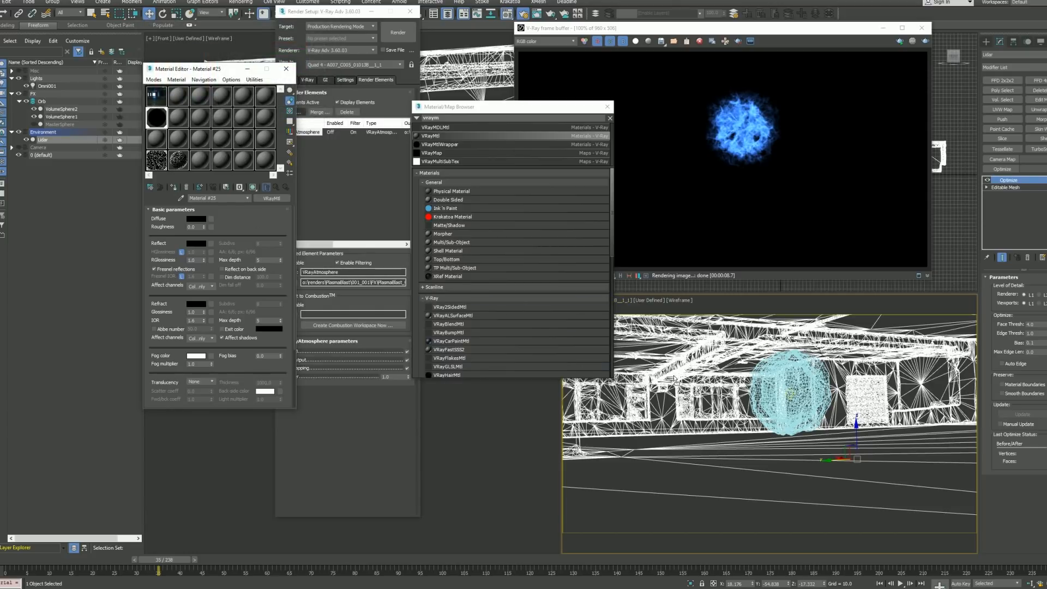
Step: Examine the Lidar mesh's matte, alpha contribution and shadow settings in its V-Ray object properties, and clear the selection
scroll(676, 381, down, 1)
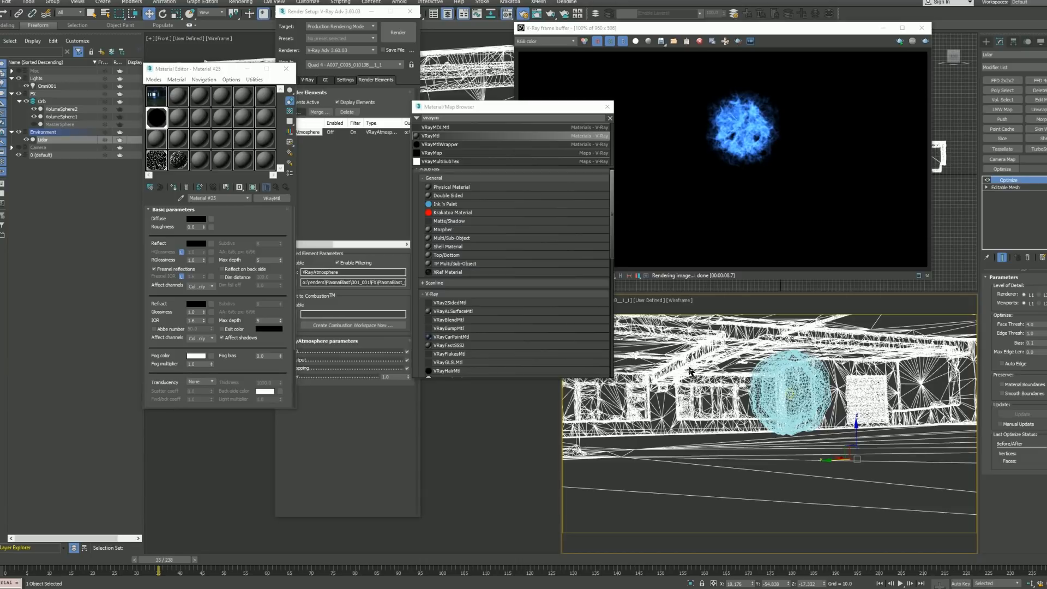
right_click(689, 365)
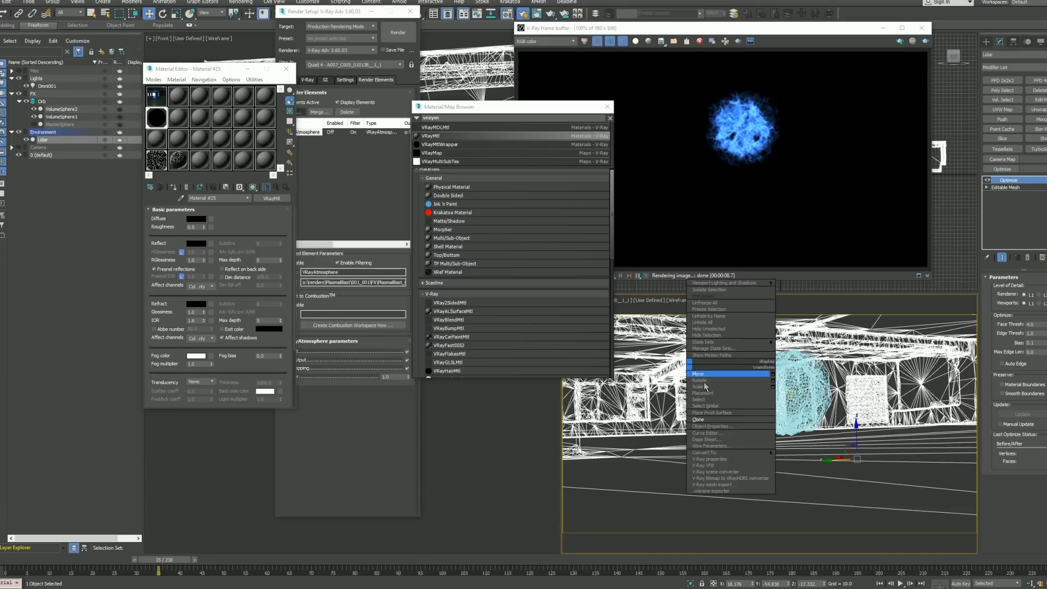
click(734, 463)
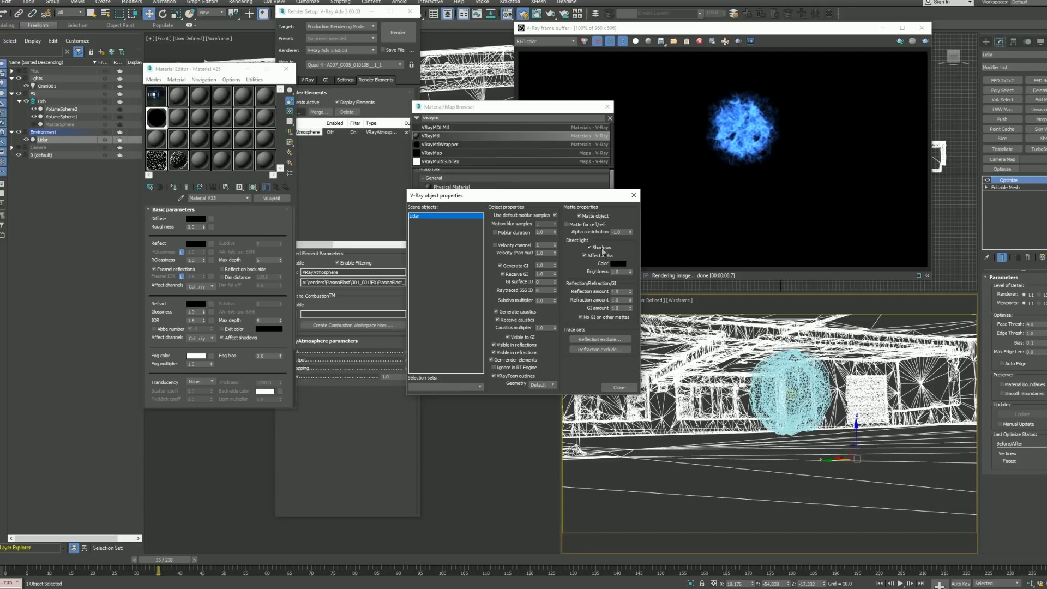
click(621, 387)
click(652, 471)
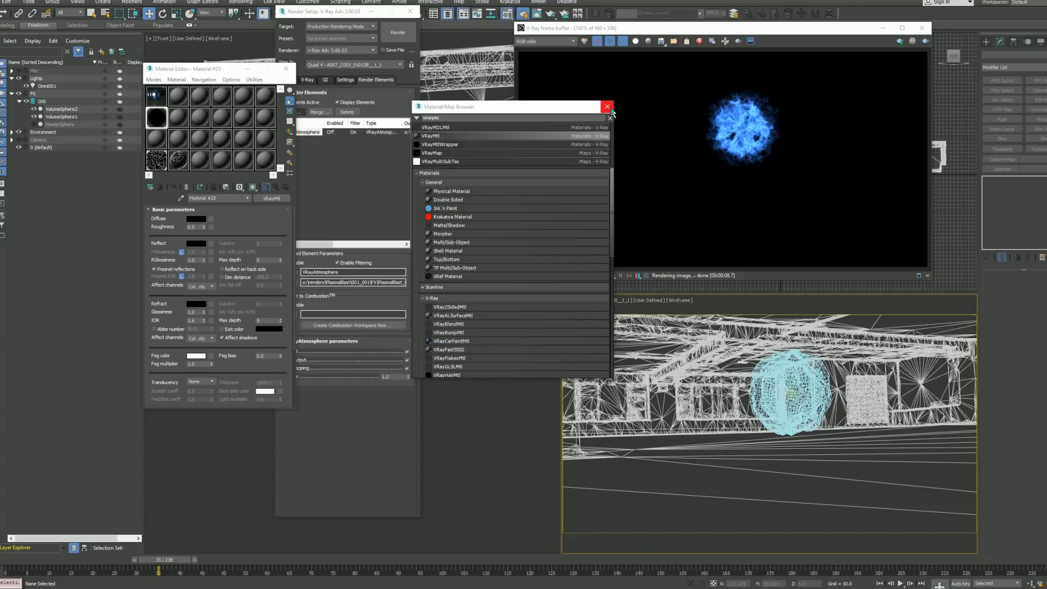
Step: Close the Material/Map Browser and view the rendered orb's alpha channel in the frame buffer
click(608, 107)
click(675, 462)
click(676, 486)
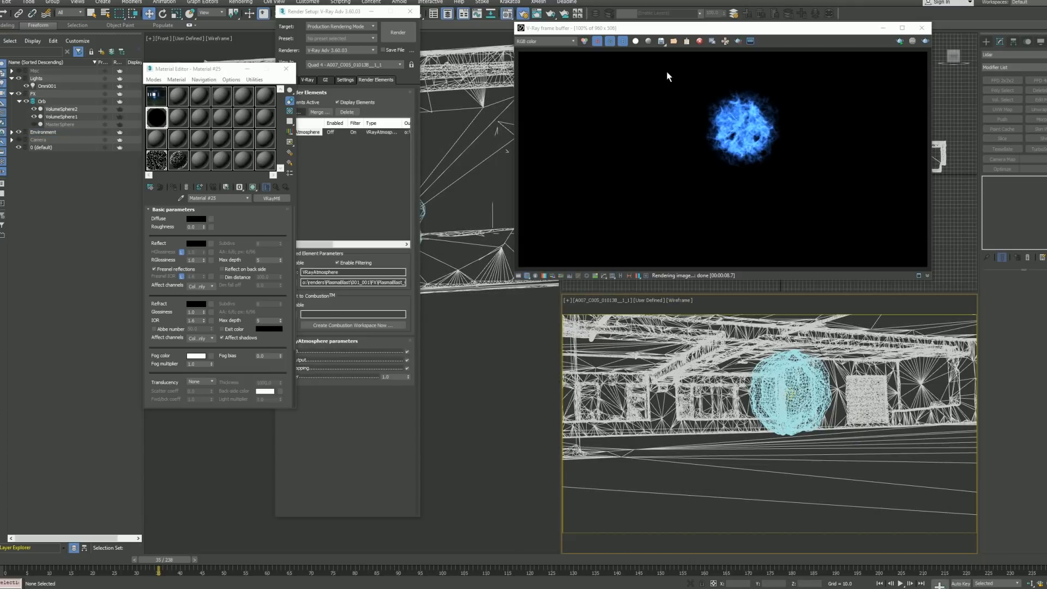
click(634, 42)
click(634, 43)
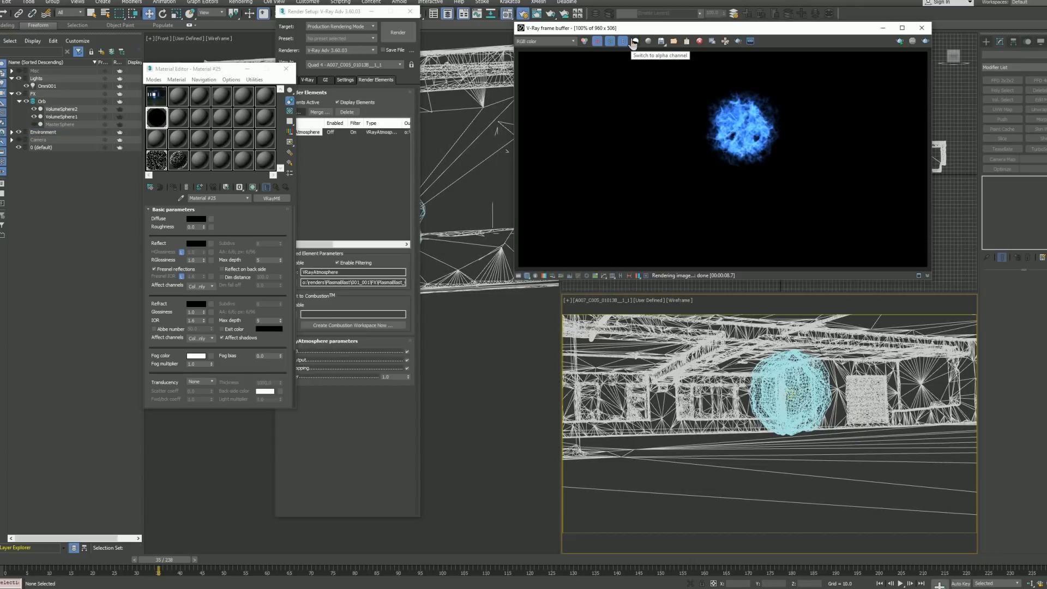
click(634, 42)
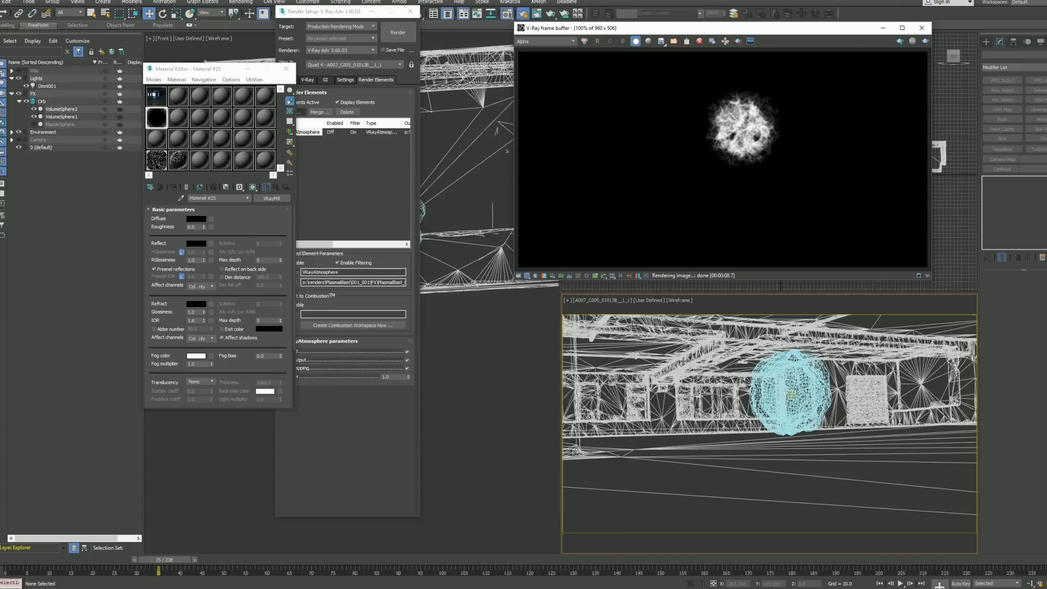
Step: Check the Lidar geometry around the orb, return the frame buffer to RGB color, and deselect the mesh
click(684, 360)
key(F3)
key(F3)
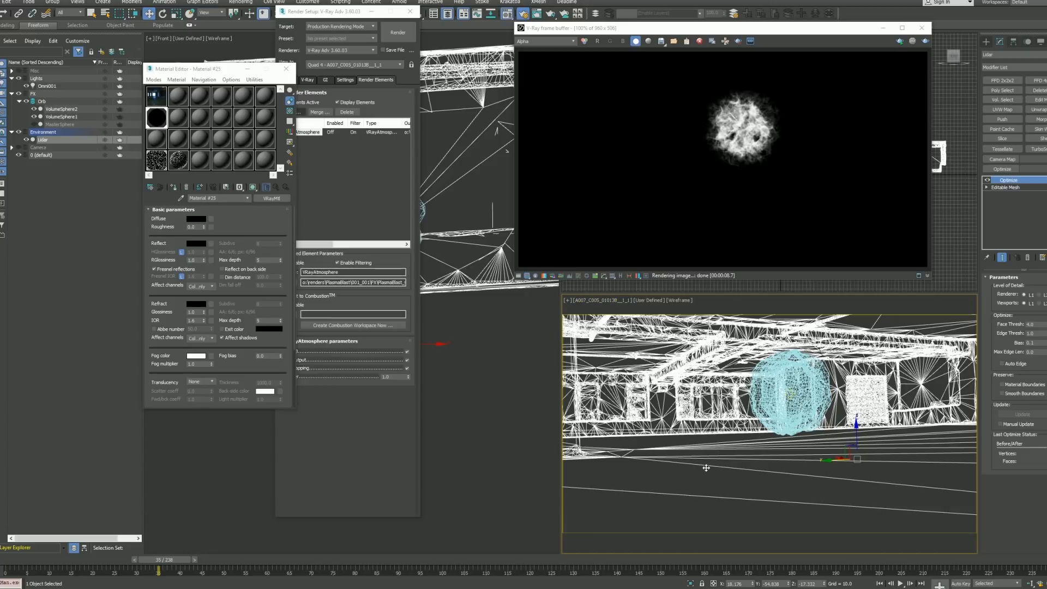
click(588, 97)
click(546, 42)
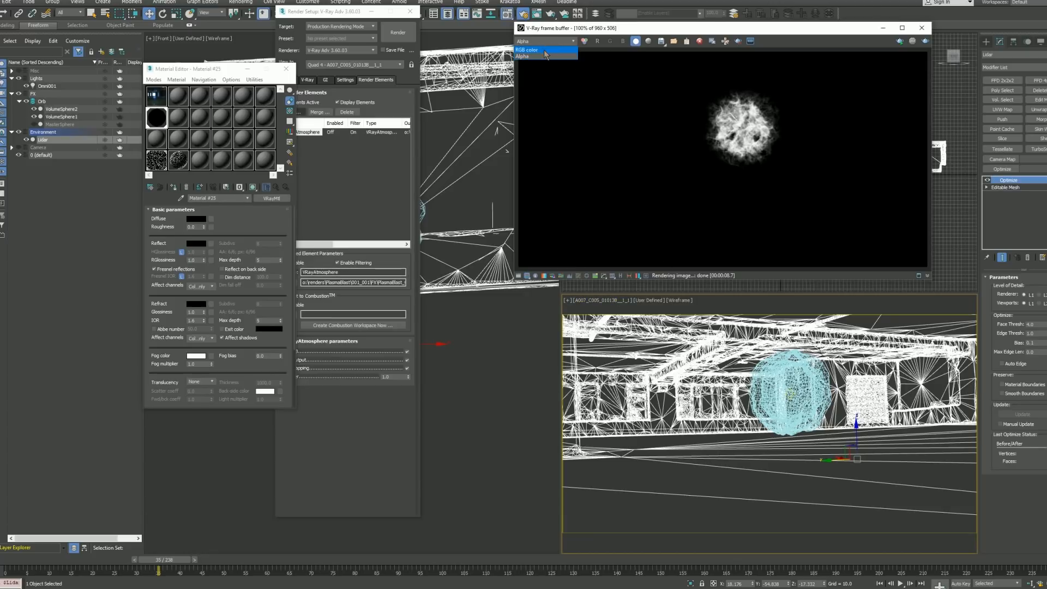
click(527, 49)
click(676, 476)
key(shift+q)
click(628, 378)
Step: Enable V-Ray raw image output as an OpenEXR named with VolumeSphere in PlasmaBlast_001_001_FX_Plasma_v001, and open the V-Ray camera settings
click(307, 80)
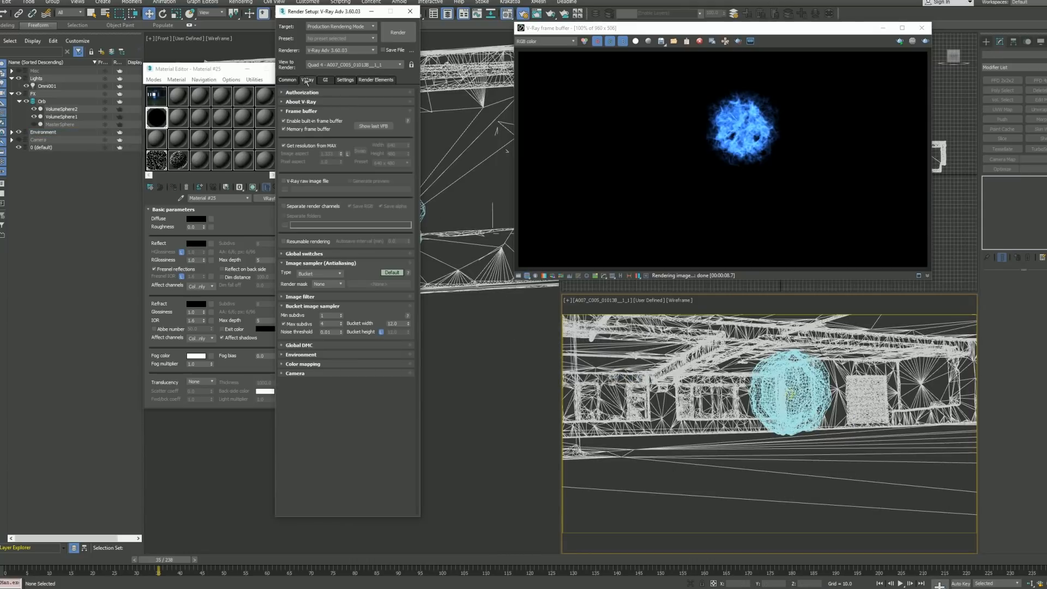
click(283, 182)
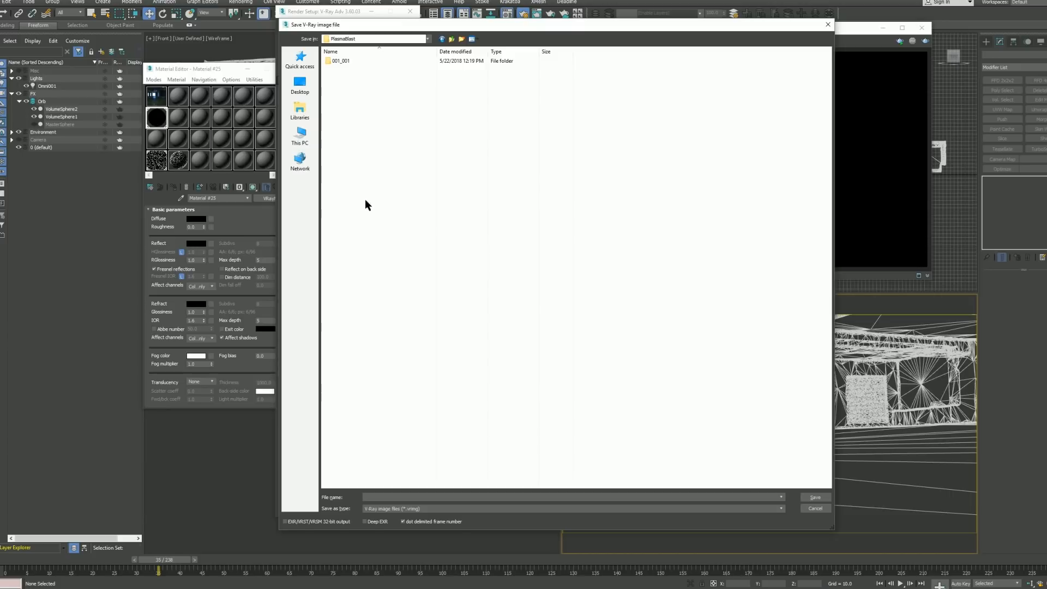
double_click(384, 62)
double_click(352, 60)
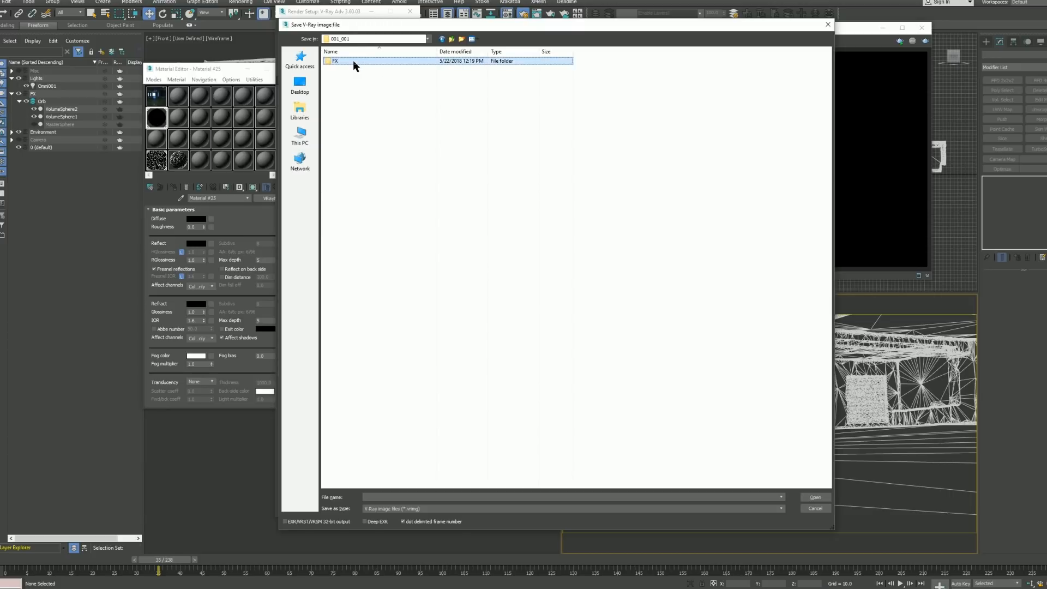
click(355, 60)
double_click(404, 62)
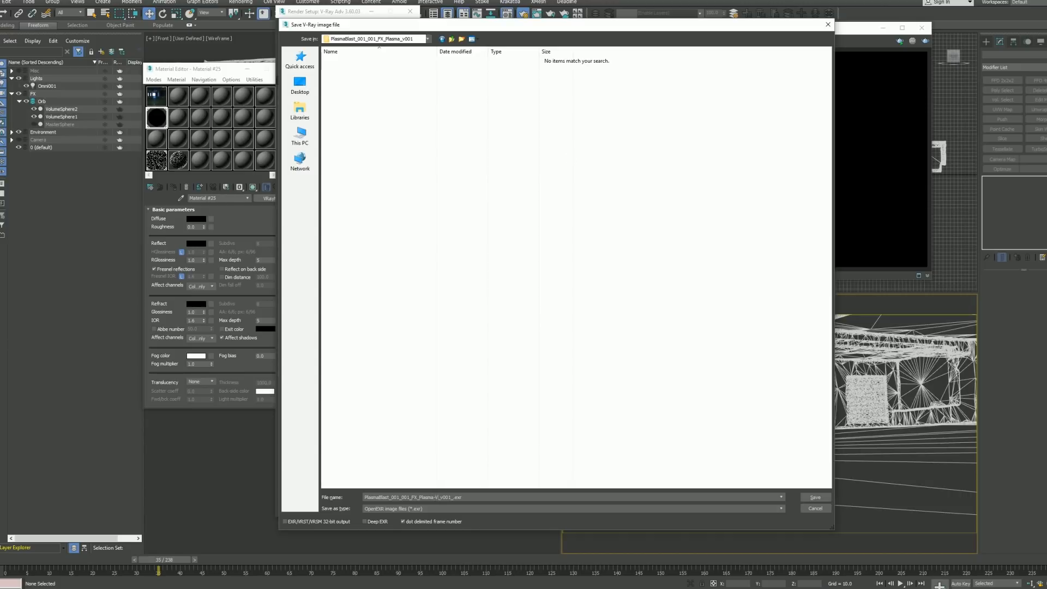
text(Orb)
key(BackSpace)
key(BackSpace)
key(BackSpace)
text(VolumeSphere)
key(Return)
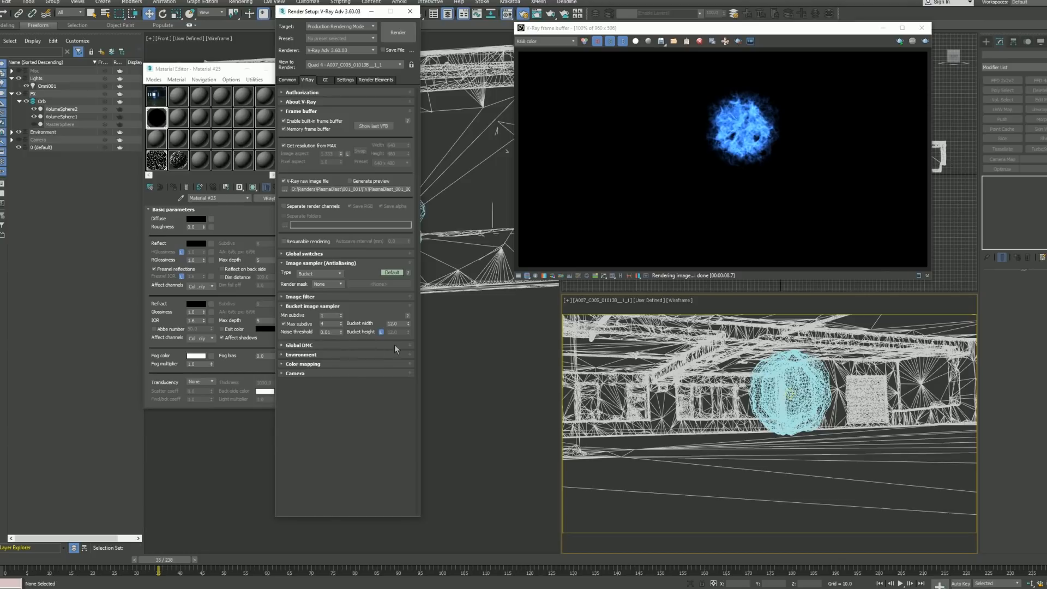
click(306, 374)
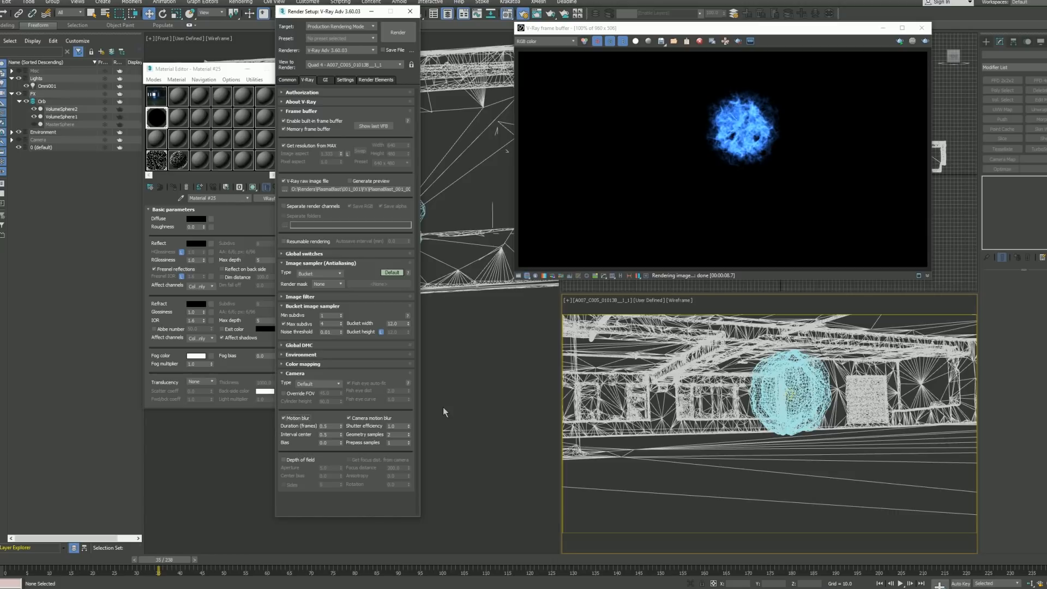
Step: Rename the Orb layer inside the FX layer to VolumeSphere
drag(161, 239, 161, 233)
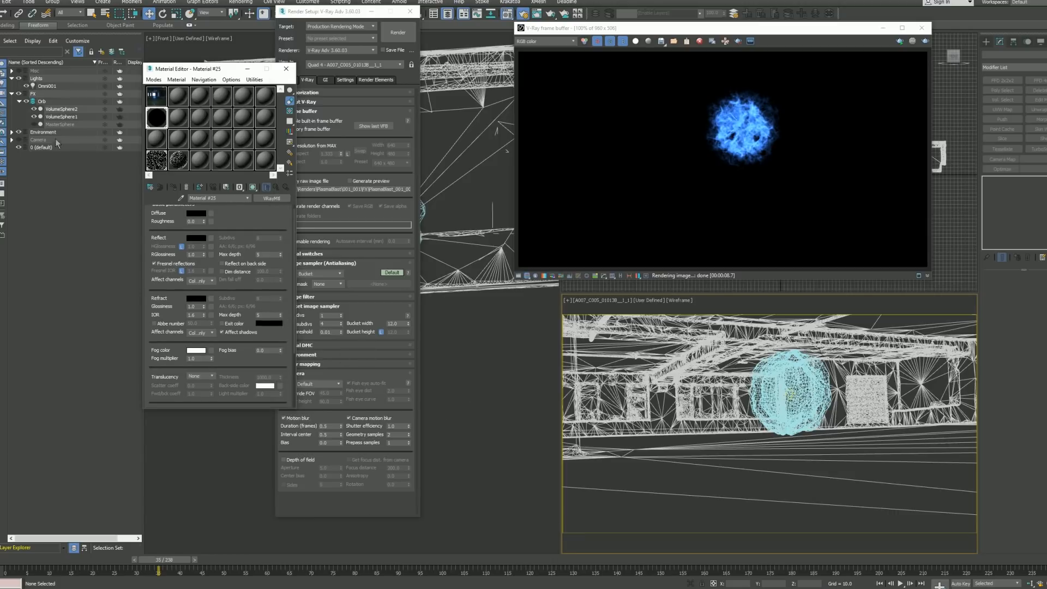
click(52, 102)
click(55, 103)
text(VolumeSphere)
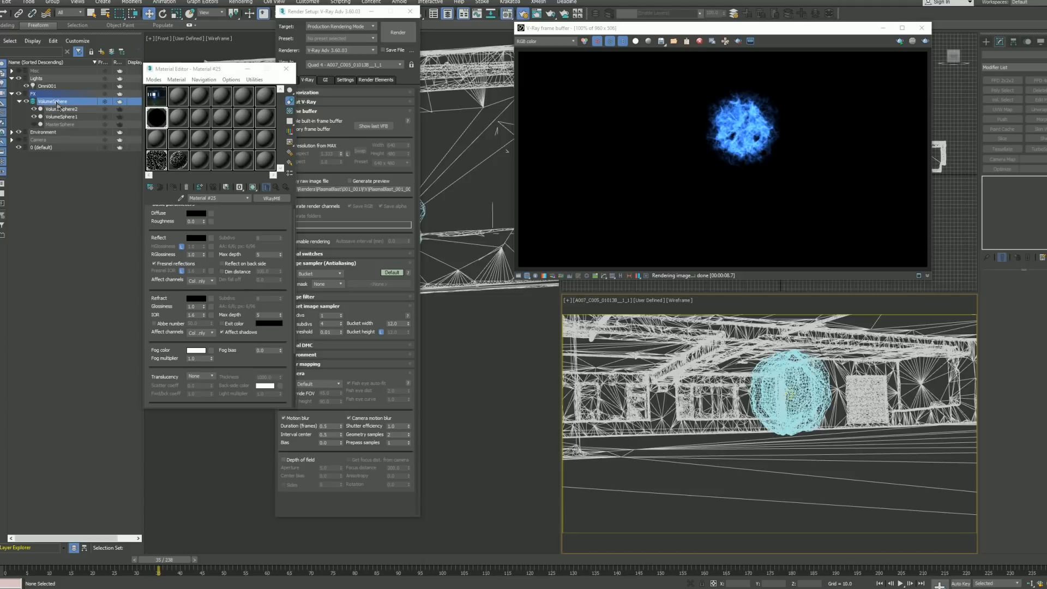
key(Return)
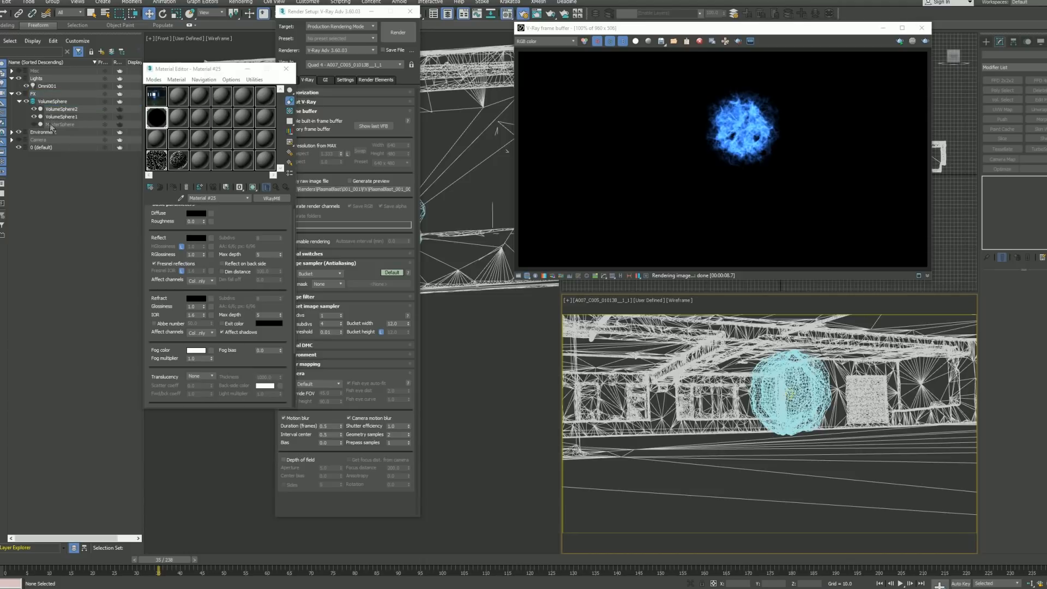
Step: Create a layer named FX_Controls inside the FX layer and move MasterSphere into it
click(34, 95)
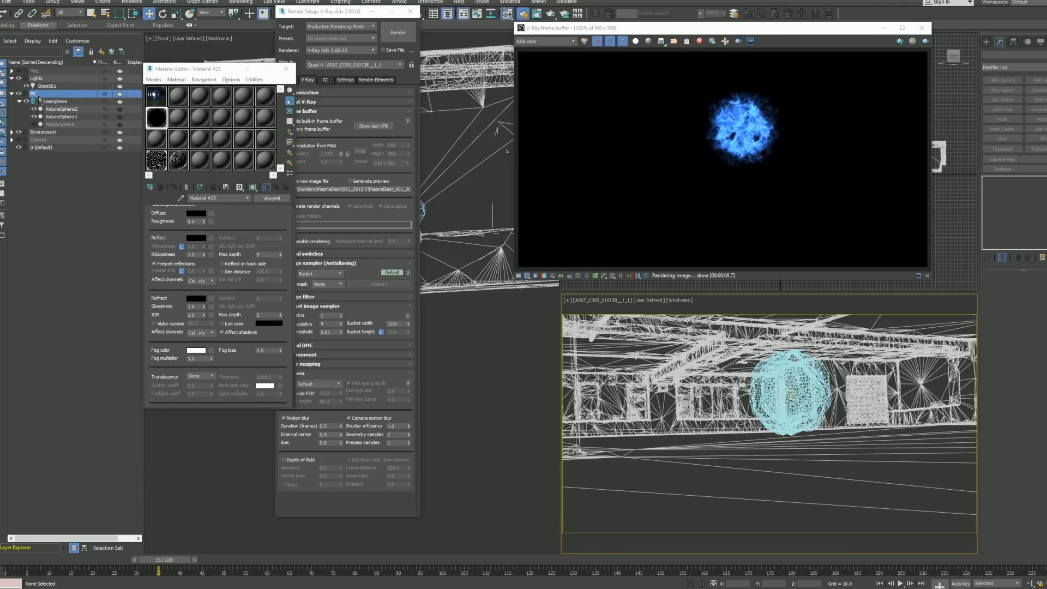
click(101, 52)
key(F2)
text(FX_Controls)
key(Return)
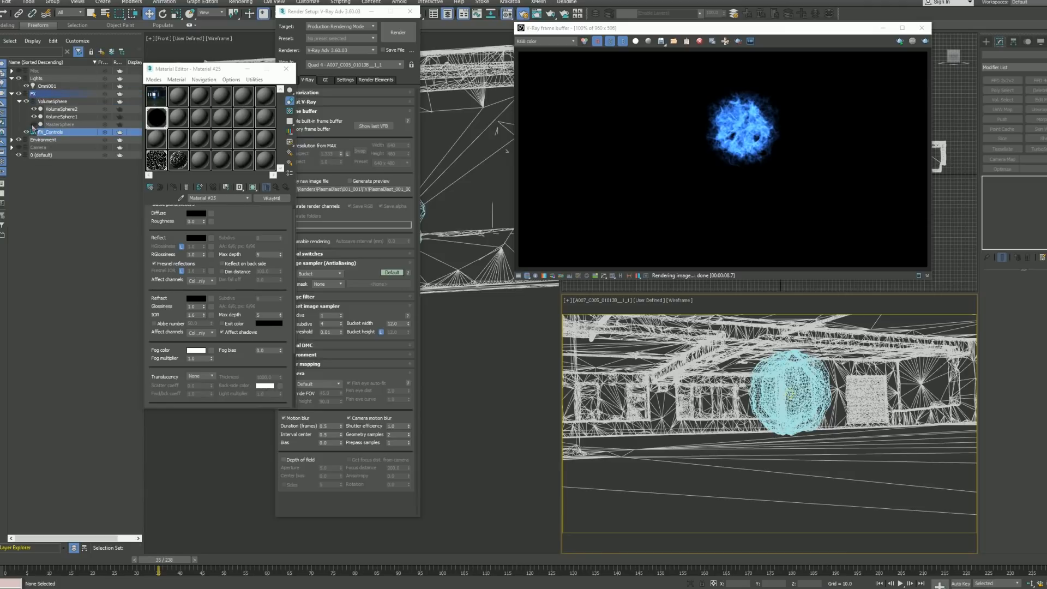
drag(59, 125, 65, 135)
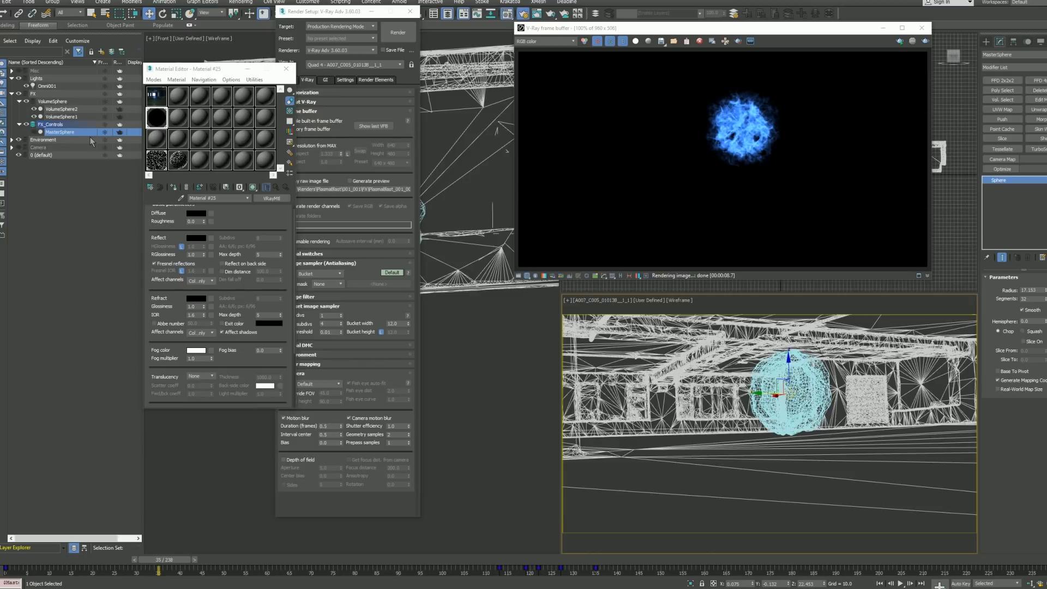
Step: Close the render setup, material editor and frame buffer, and show the orb from the top at frame 0
click(410, 11)
click(287, 69)
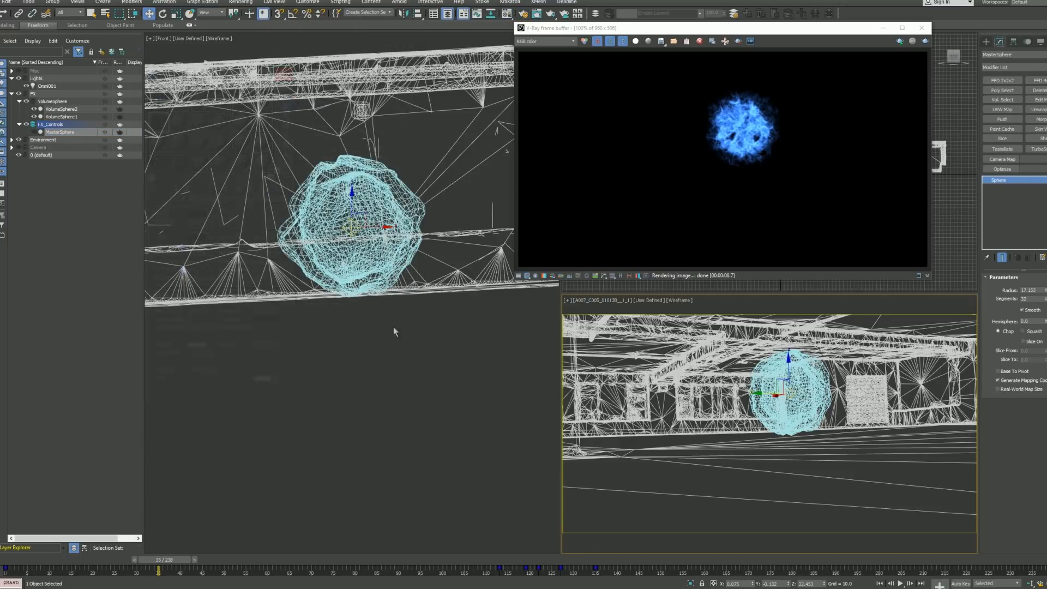
click(420, 366)
key(Home)
key(t)
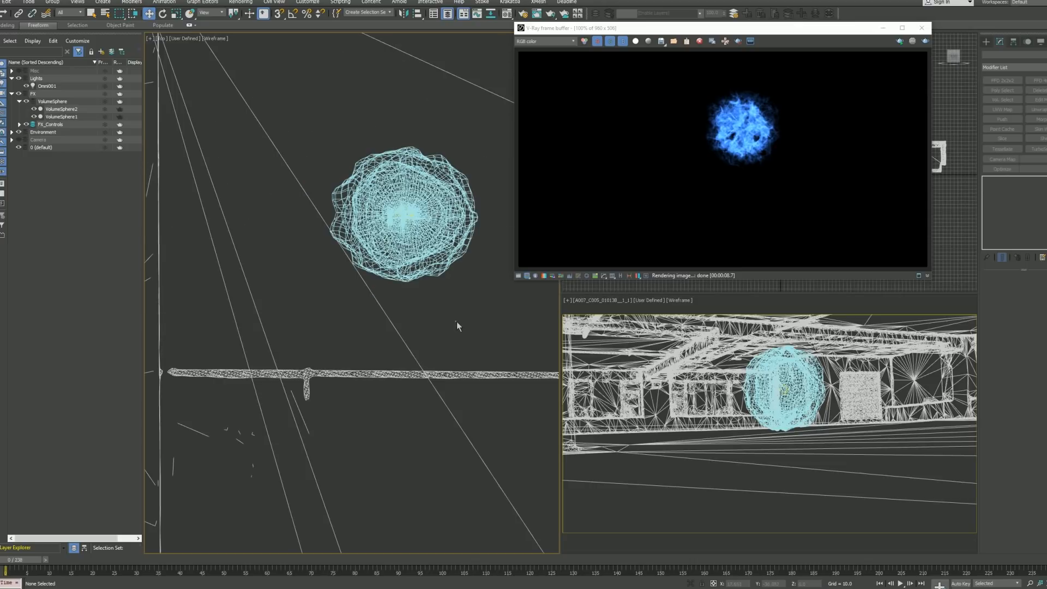
middle_drag(436, 299, 385, 307)
scroll(385, 307, down, 2)
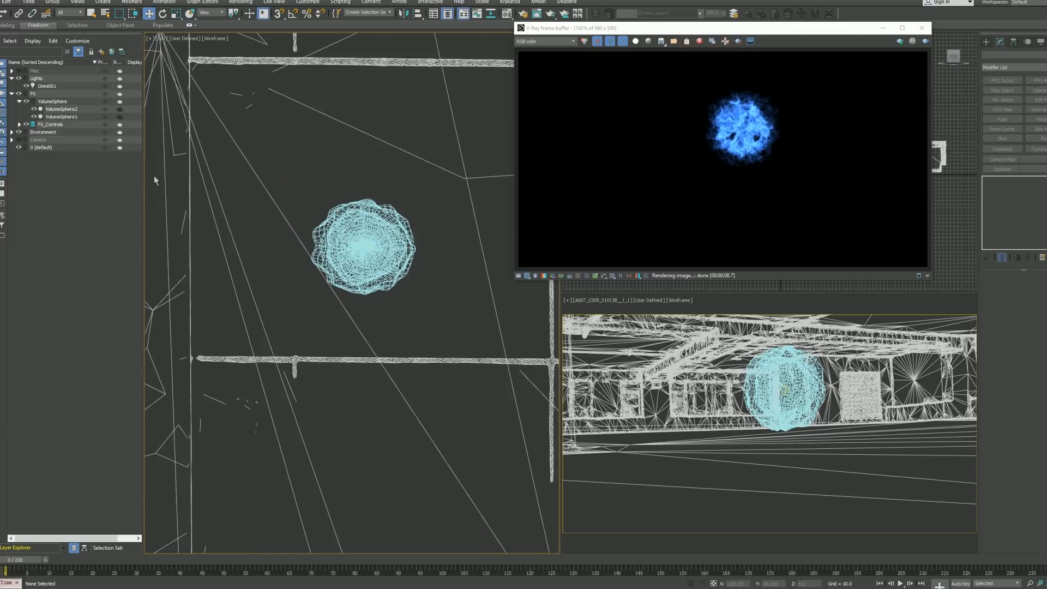
click(19, 124)
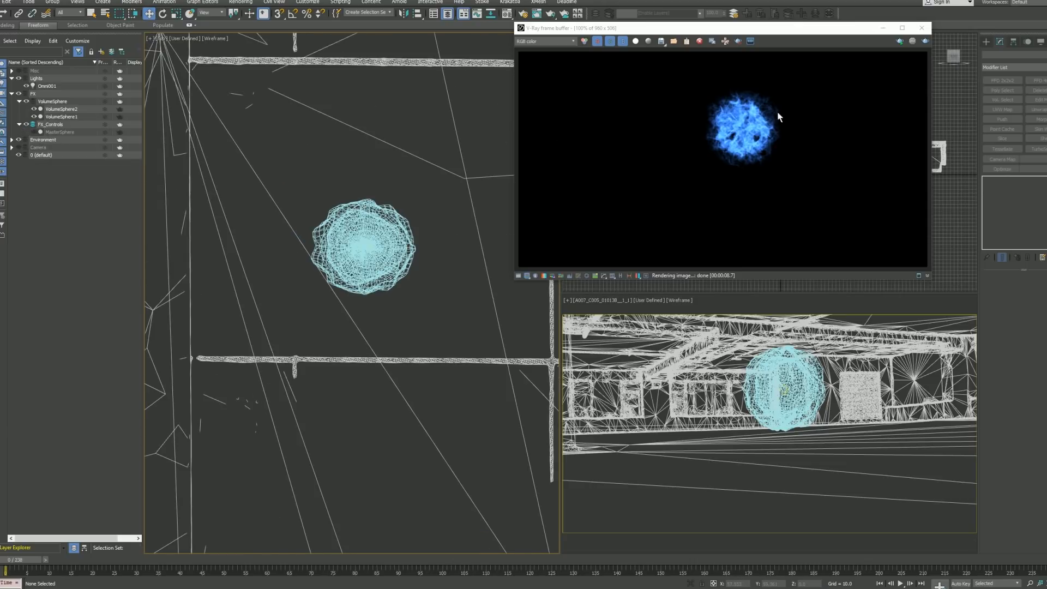
click(922, 28)
Step: Create a Point helper with Cross display in the Top view, within the FX_Controls layer
click(986, 41)
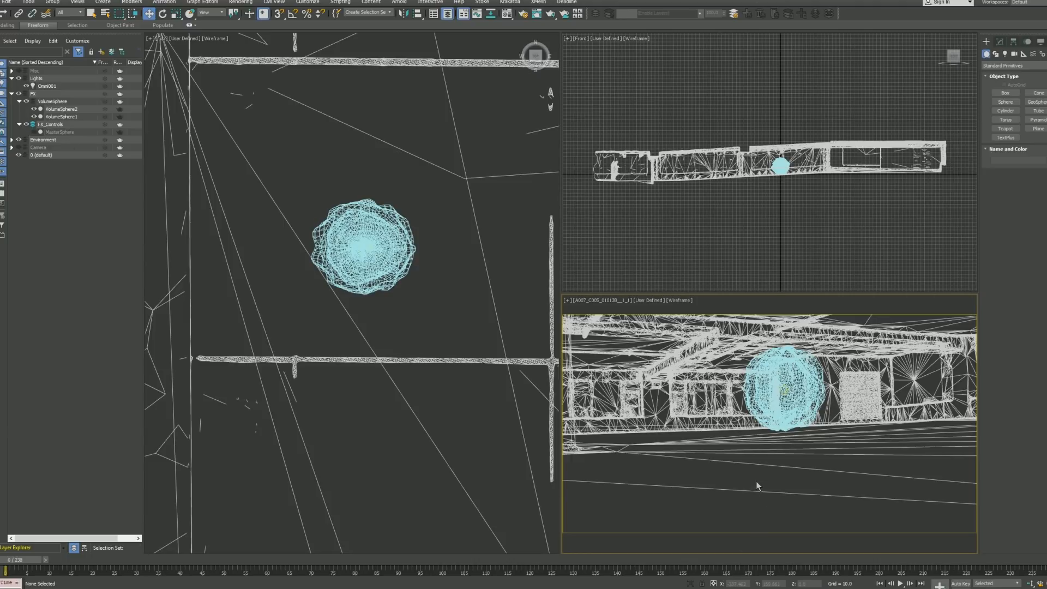
click(1024, 53)
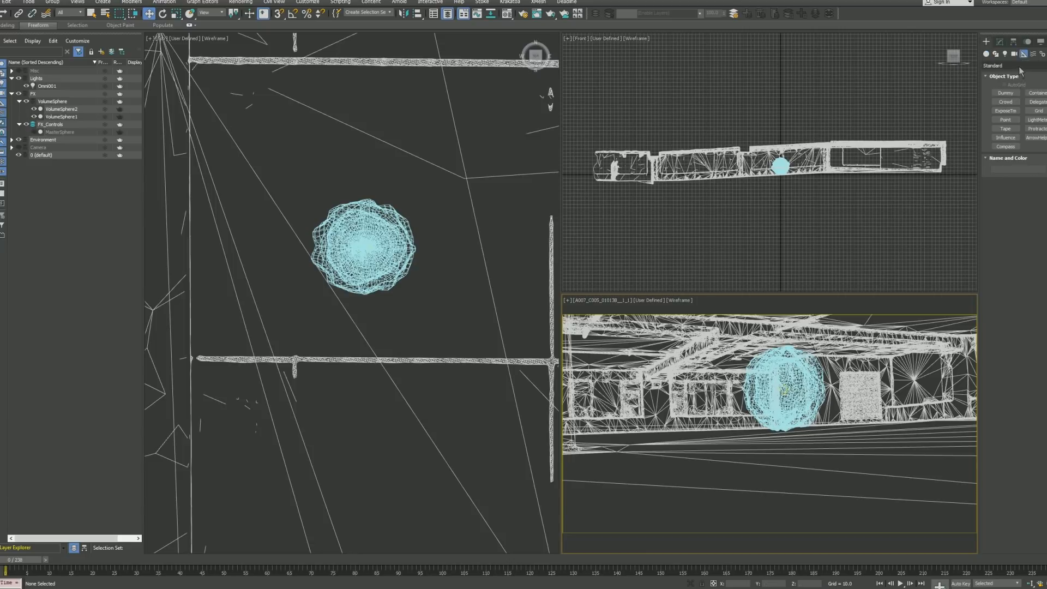
click(1006, 119)
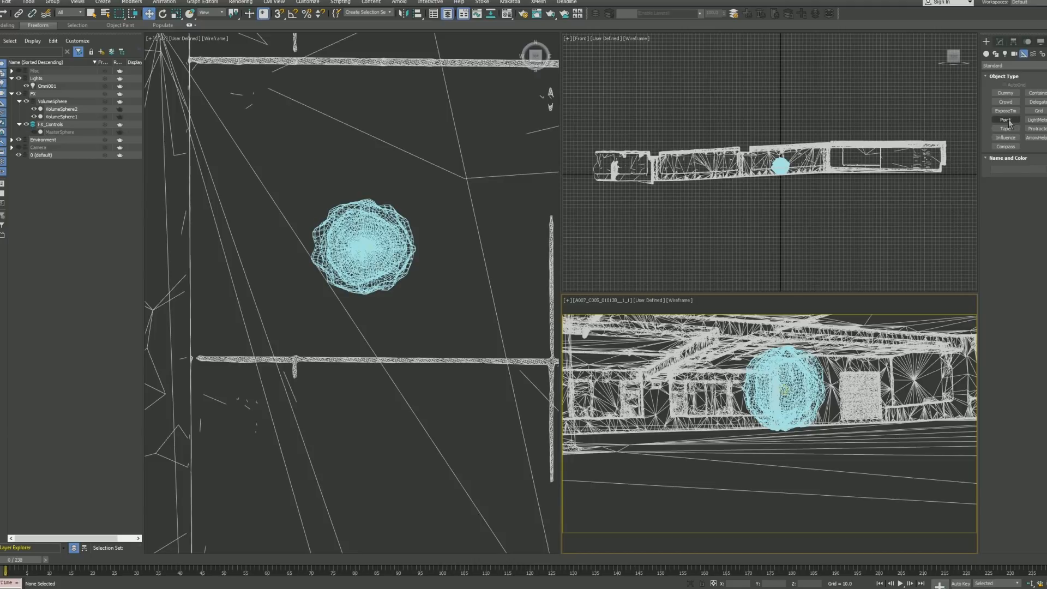
click(361, 247)
drag(361, 246, 363, 247)
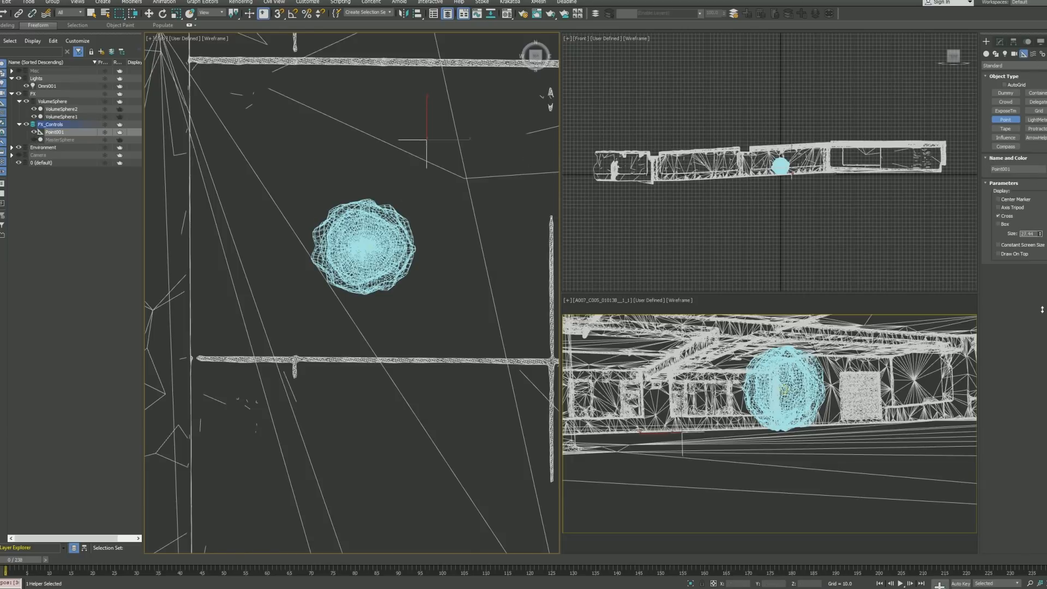
key(w)
Step: Align the Point helper to MasterSphere in X, Y and Z position, pivot point to pivot point
key(alt+a)
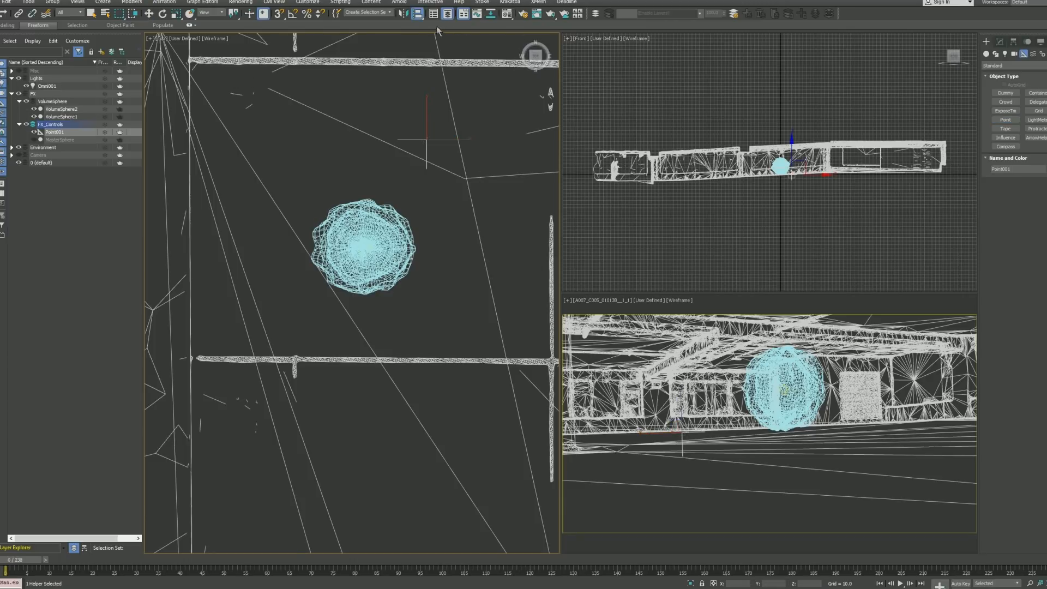
click(68, 140)
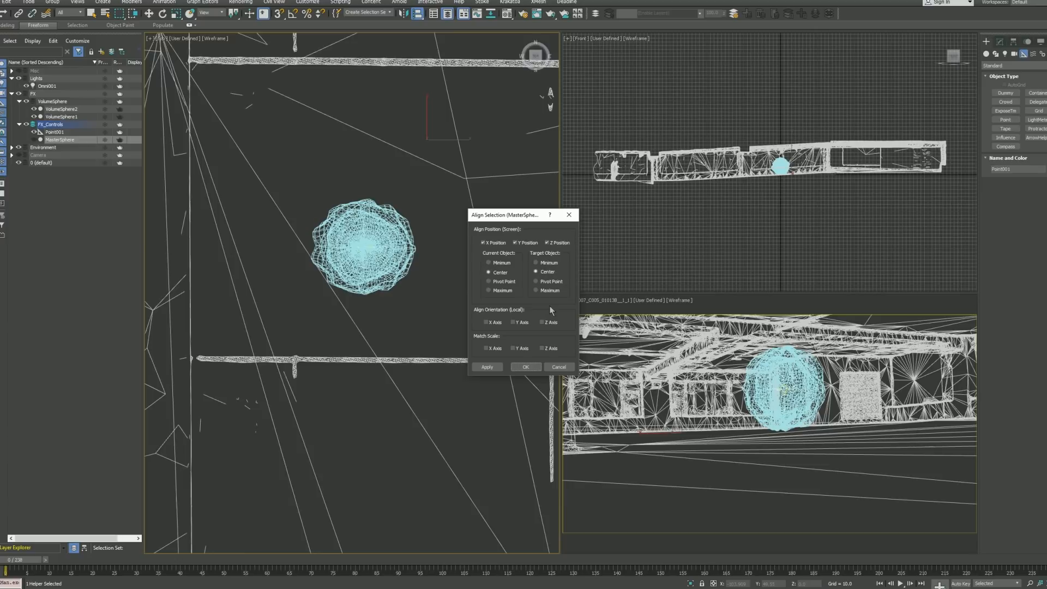
click(541, 282)
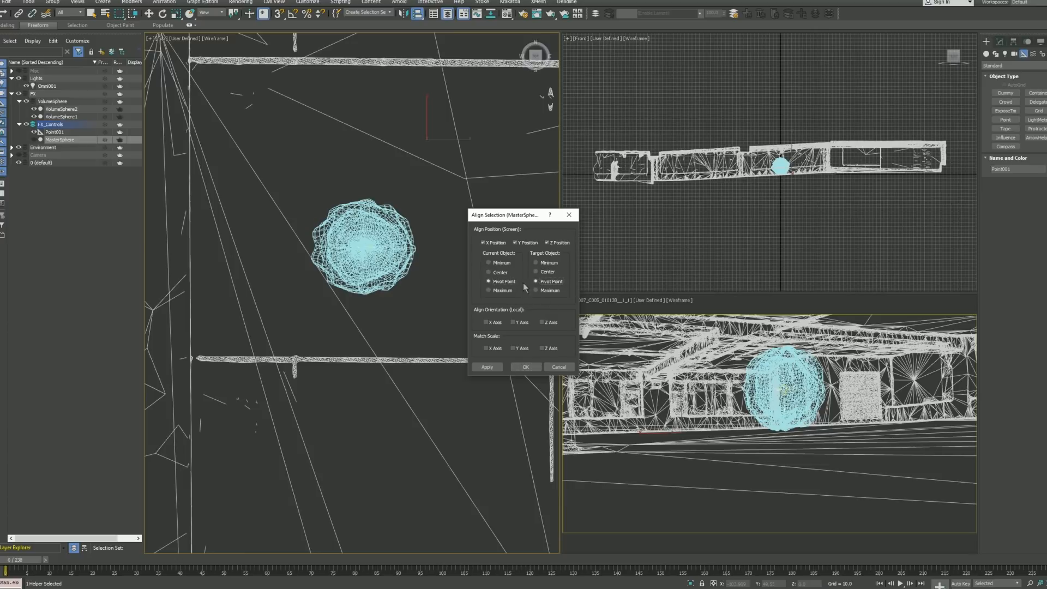
click(529, 370)
Step: Hide VolumeSphere1 and VolumeSphere2 and unhide MasterSphere in a maximized Perspective view
key(p)
key(w)
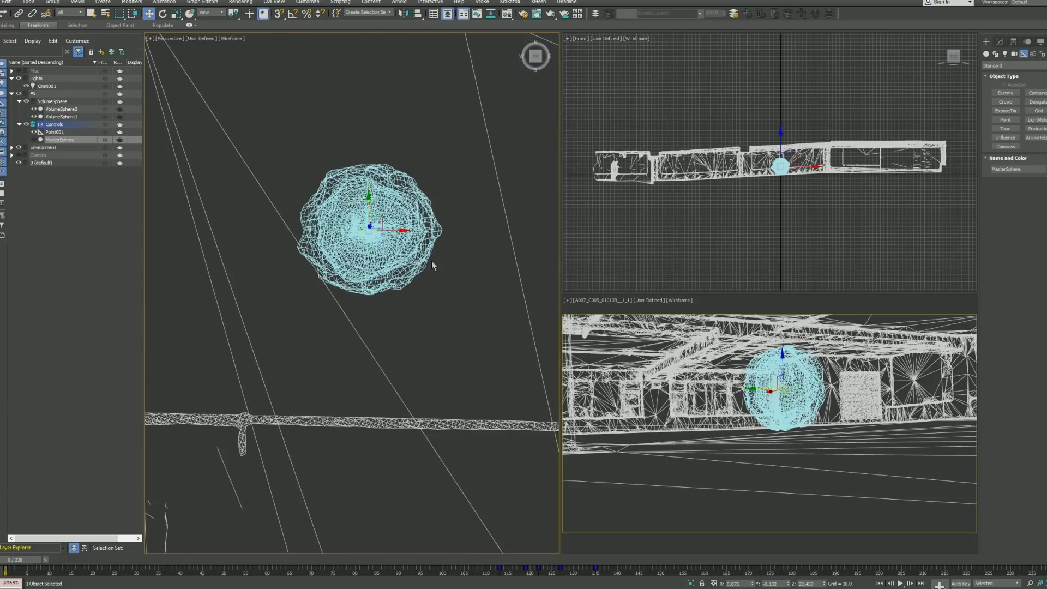
key(shift+z)
alt+middle_drag(449, 292, 451, 269)
key(shift+z)
key(alt+w)
middle_drag(568, 289, 835, 407)
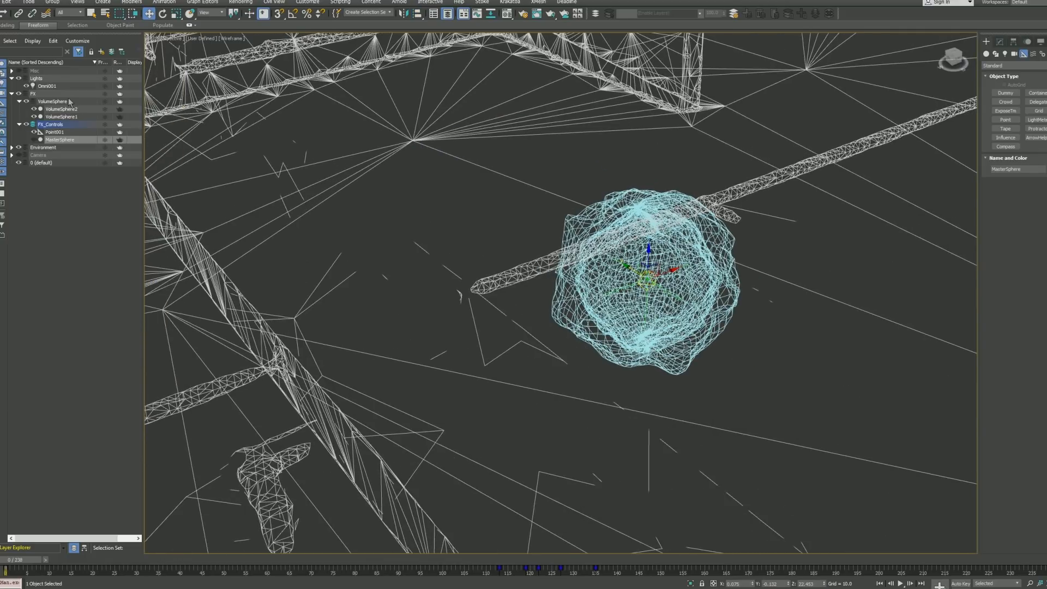
click(34, 109)
click(34, 117)
scroll(611, 270, down, 5)
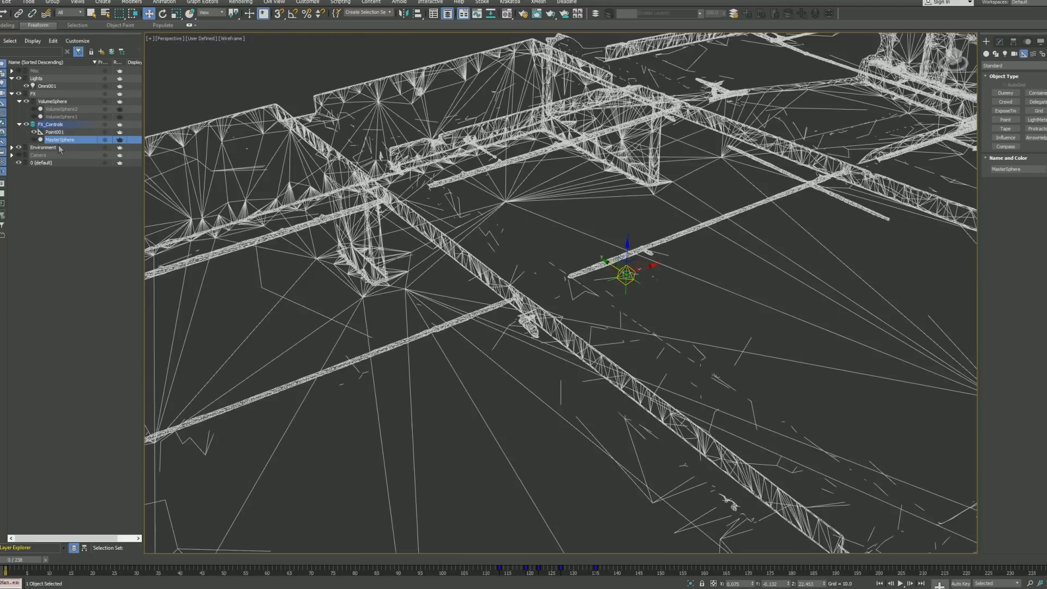
click(34, 140)
alt+middle_drag(666, 273, 638, 261)
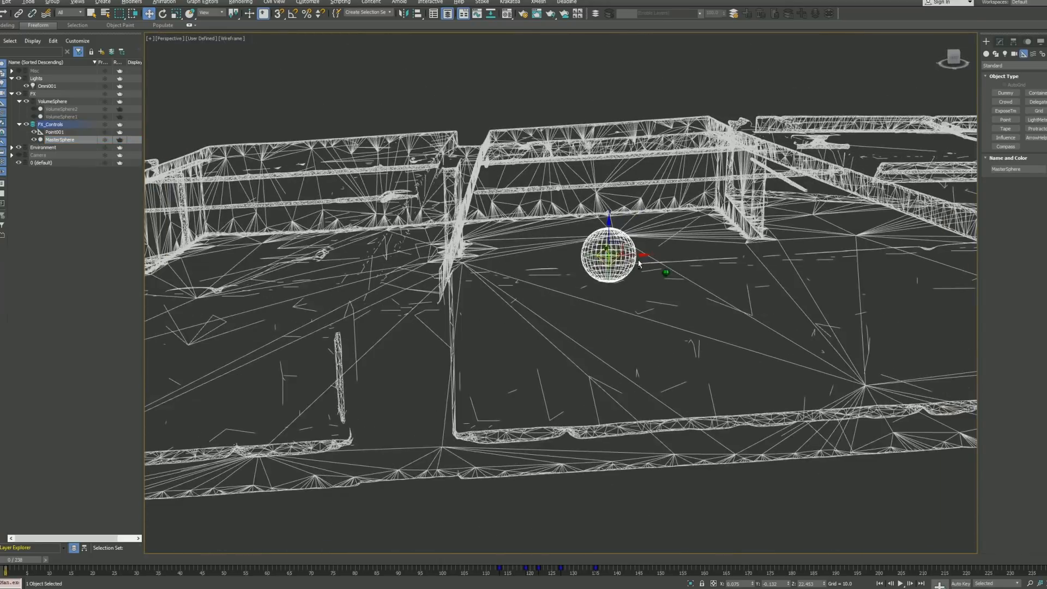
Step: Hide the Lights and Environment layers and frame the MasterSphere and Point helper
click(453, 106)
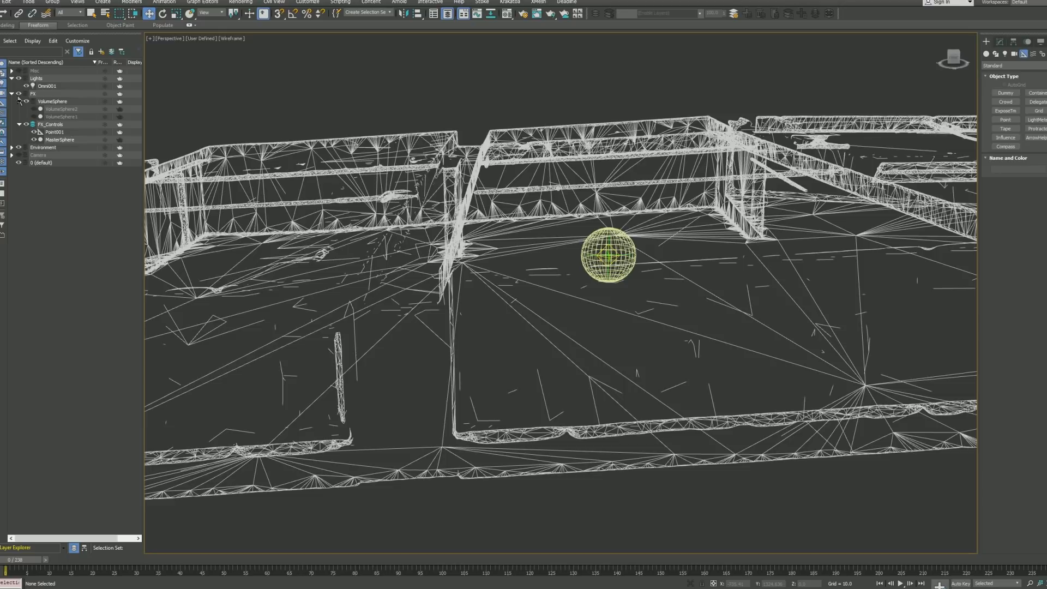
click(18, 78)
click(18, 147)
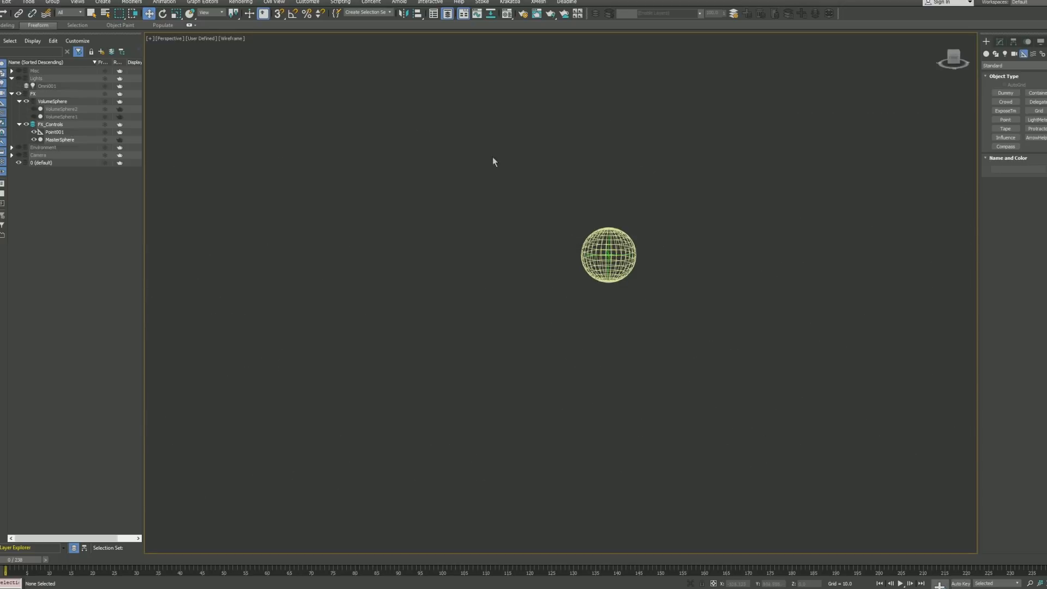
key(z)
click(617, 243)
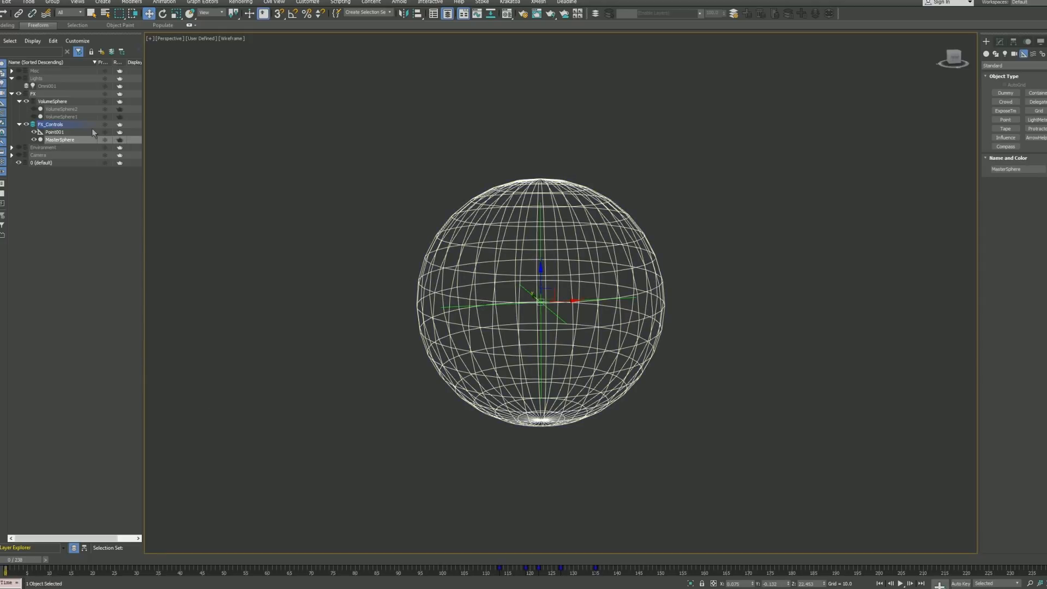
Step: Try linking VolumeSphere1 and VolumeSphere2 with the selection lock toggled, and clear the selection
click(66, 116)
ctrl+click(66, 109)
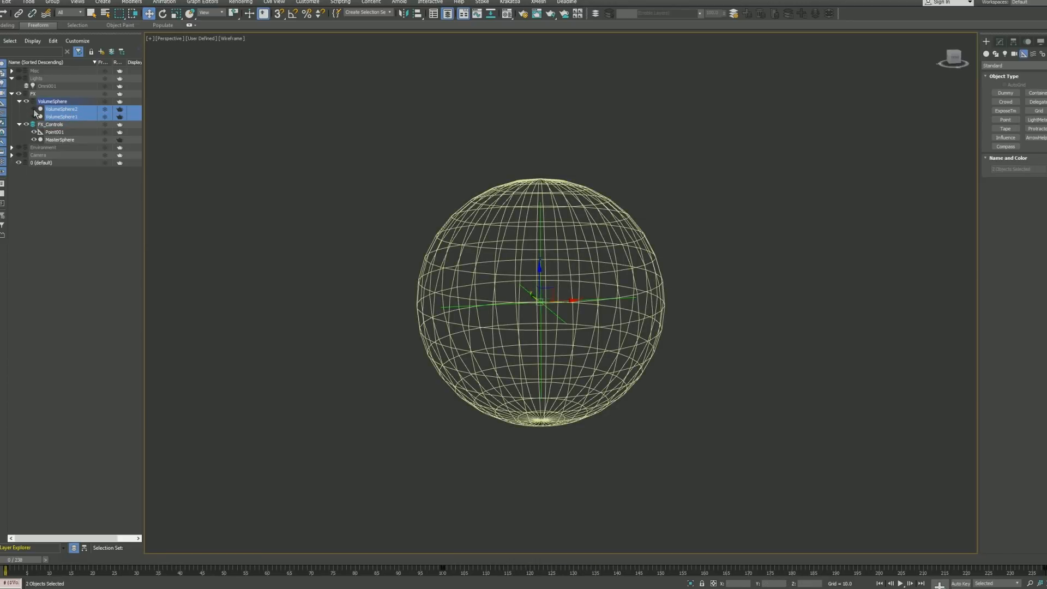
click(18, 14)
click(702, 583)
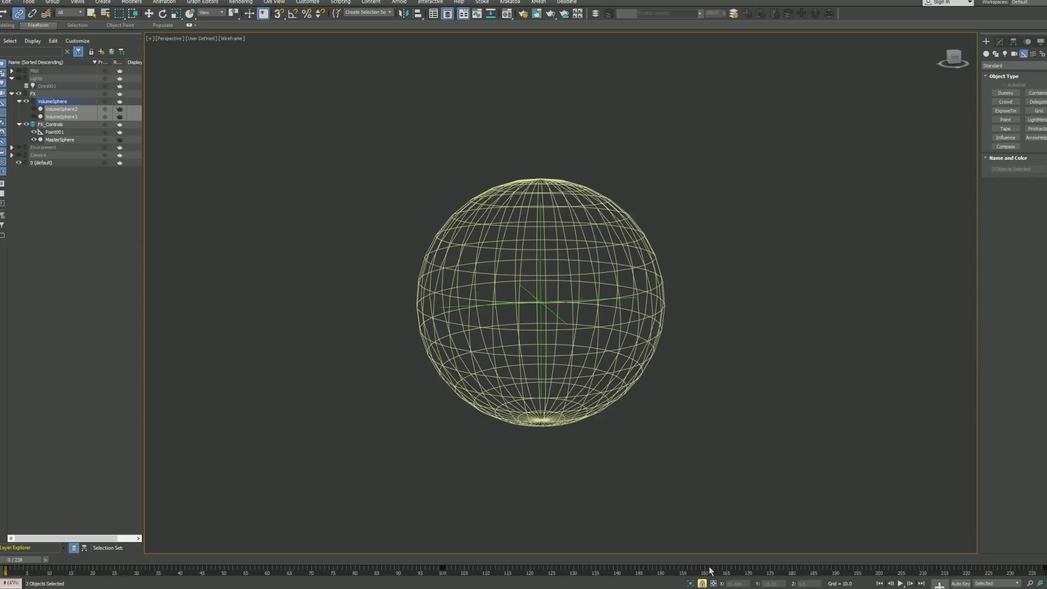
click(702, 584)
right_click(766, 185)
click(723, 179)
key(space)
key(space)
key(space)
key(space)
key(space)
click(254, 115)
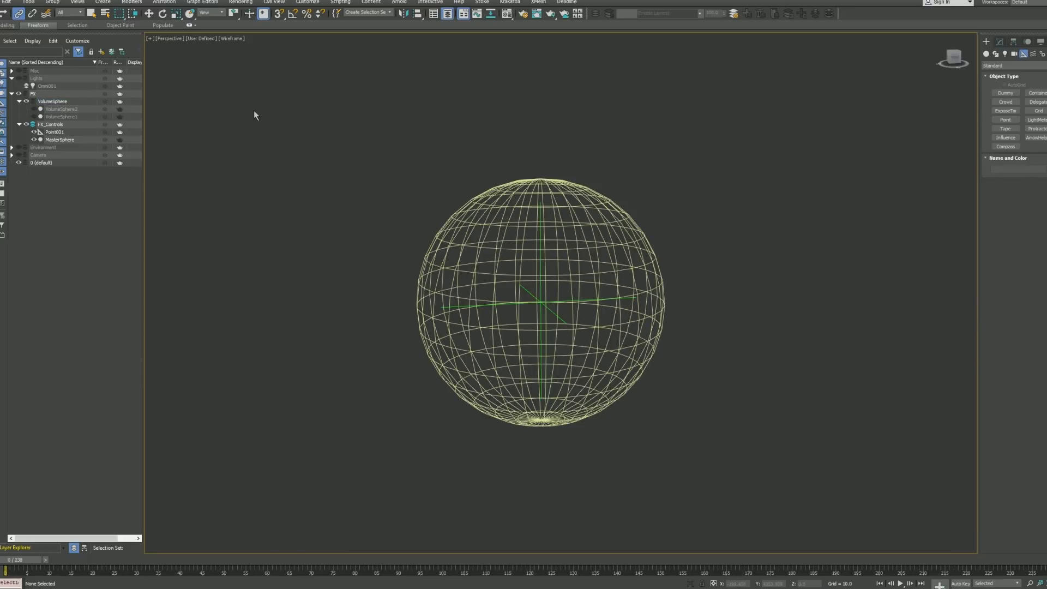
Step: Try again to link VolumeSphere1 and VolumeSphere2 in the viewport with the selection locked, and clear the selection
click(83, 110)
ctrl+click(82, 117)
key(space)
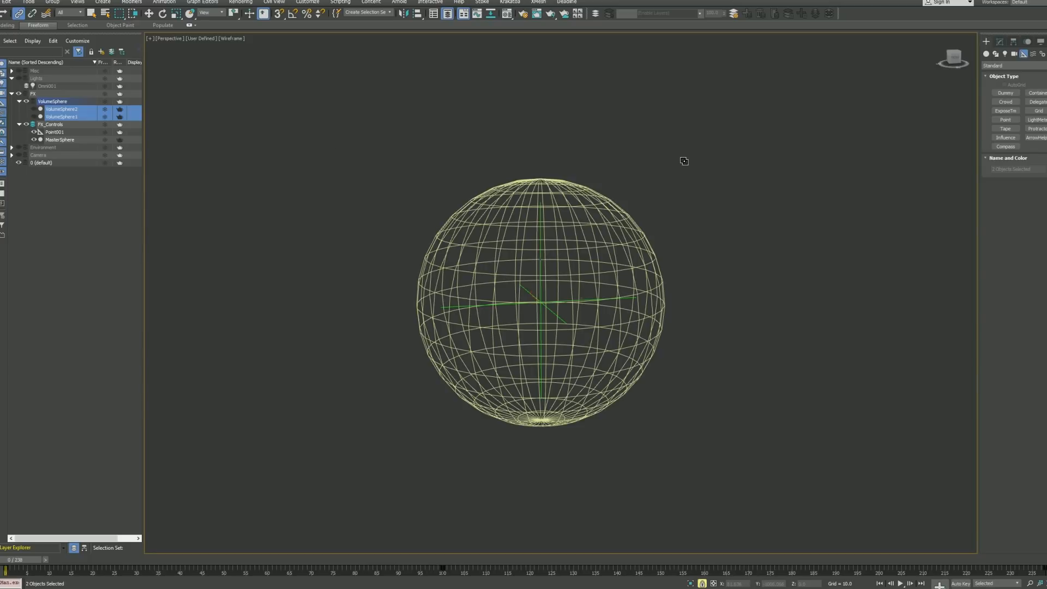
click(685, 161)
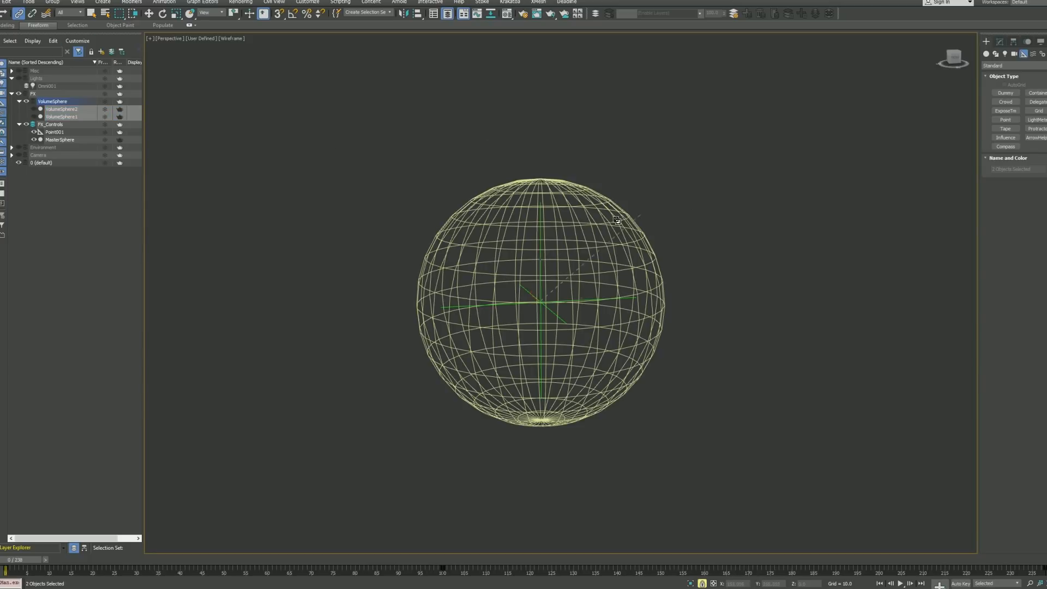
drag(527, 304, 451, 328)
scroll(449, 309, up, 5)
scroll(452, 328, down, 5)
right_click(493, 303)
click(498, 308)
click(382, 240)
Step: Unhide VolumeSphere1 and VolumeSphere2 and link both to the Point001 helper by name
click(34, 109)
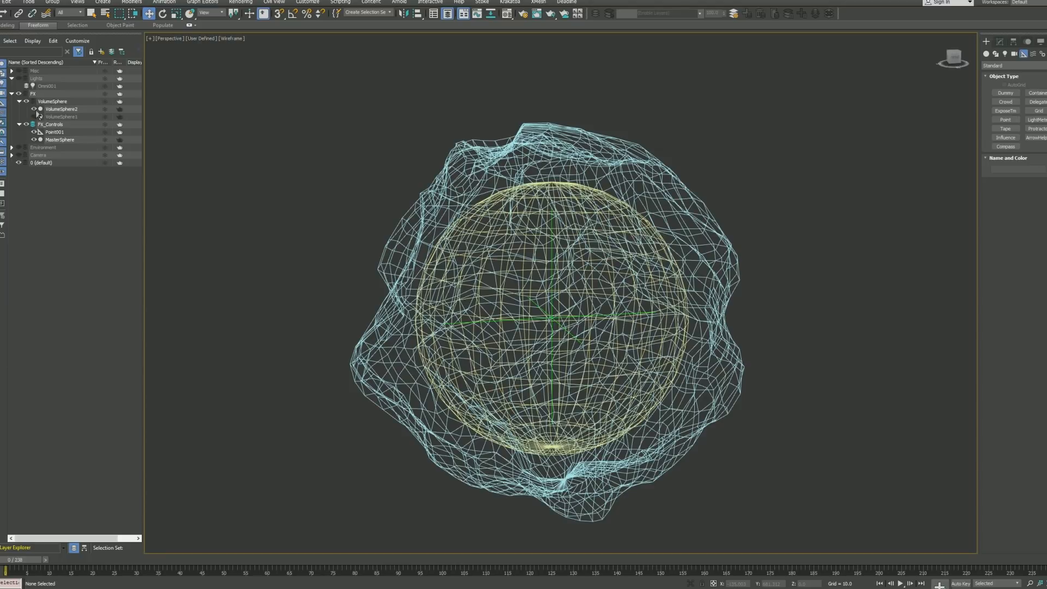
click(34, 117)
double_click(58, 102)
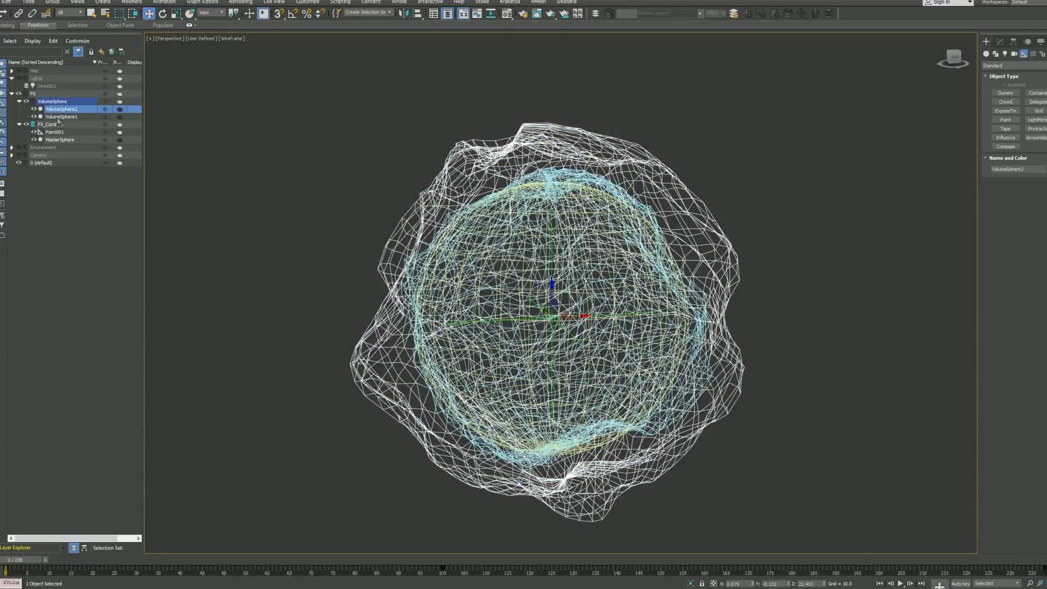
click(20, 14)
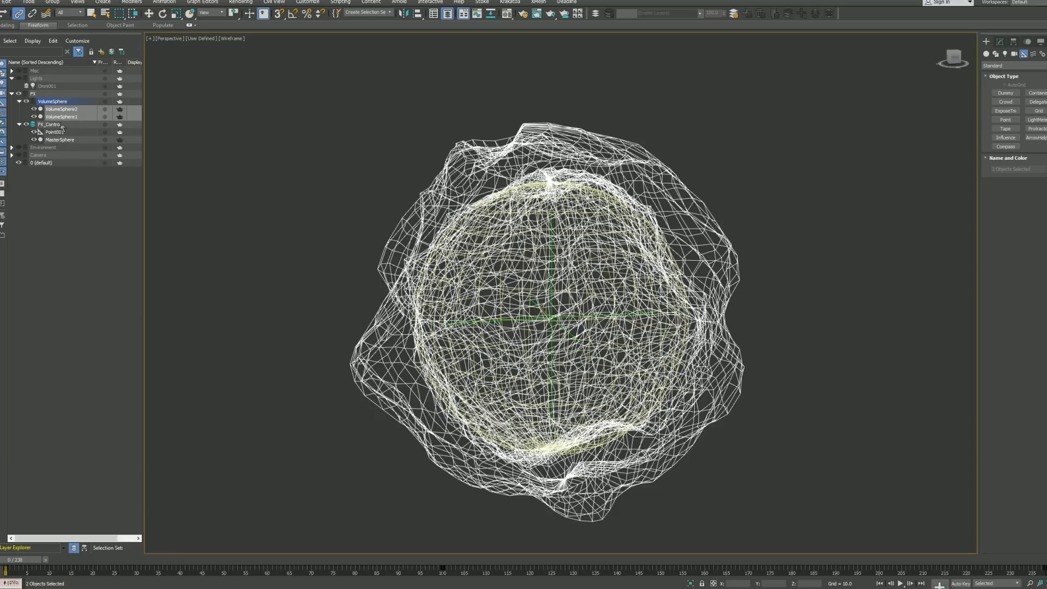
click(105, 13)
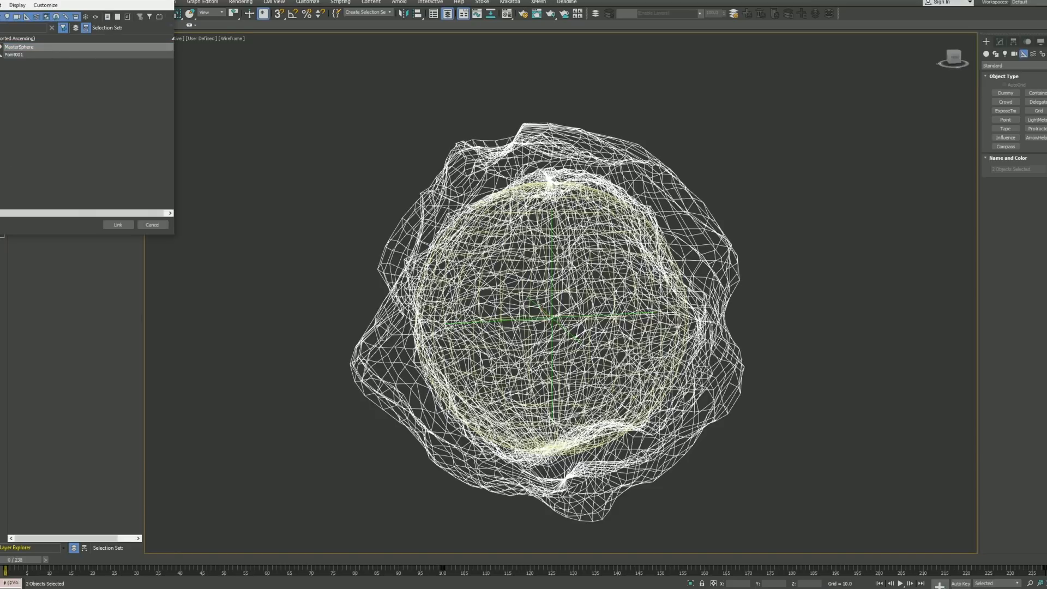
click(14, 55)
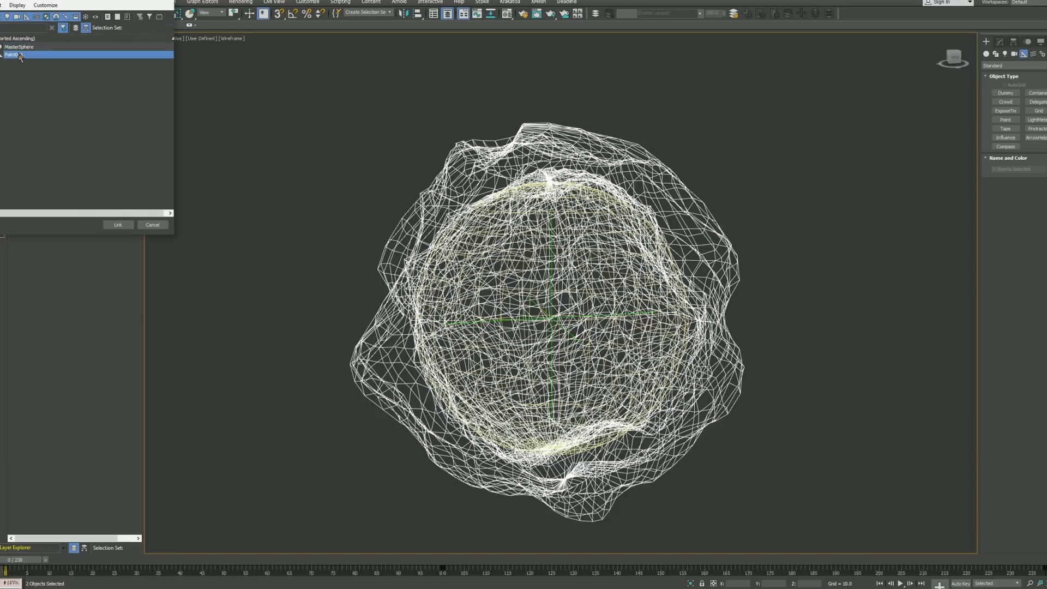
click(117, 225)
click(307, 211)
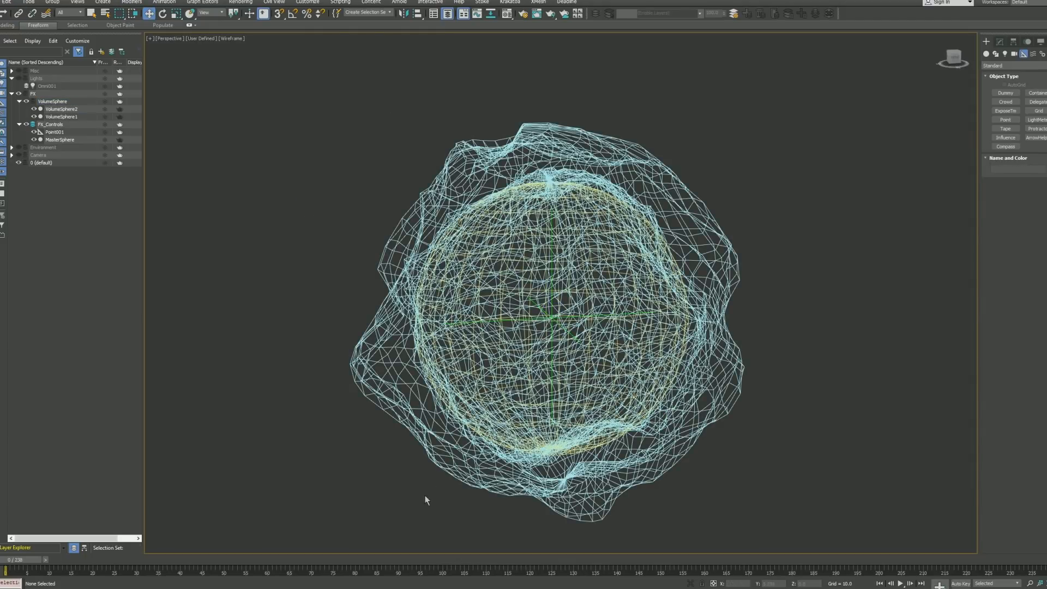
Step: Scrub the animation and test the link by moving the Point001 helper, undoing the move
drag(406, 555, 88, 559)
key(Home)
scroll(569, 314, up, 5)
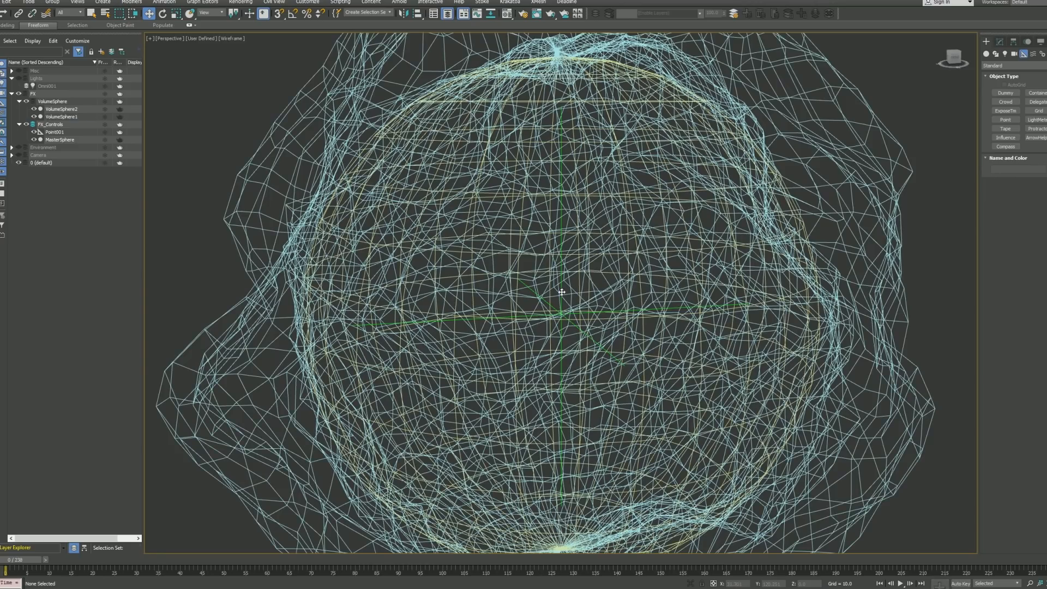
click(560, 292)
scroll(560, 292, down, 5)
click(591, 284)
drag(592, 283, 569, 295)
key(ctrl+z)
key(ctrl+z)
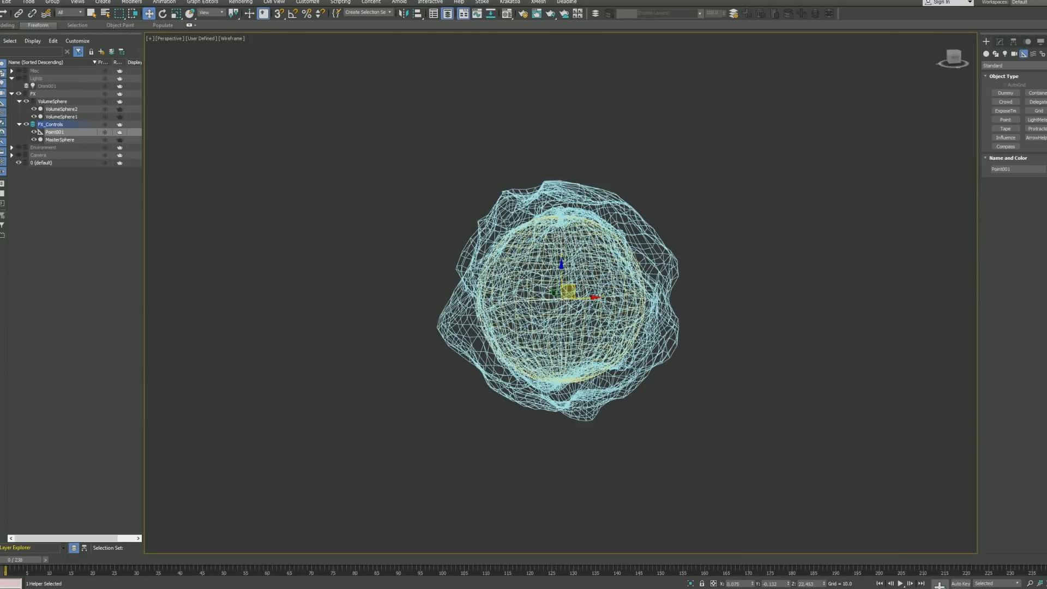
Step: Link the Point001 helper to MasterSphere with the selection locked, and clear the selection
click(18, 13)
key(space)
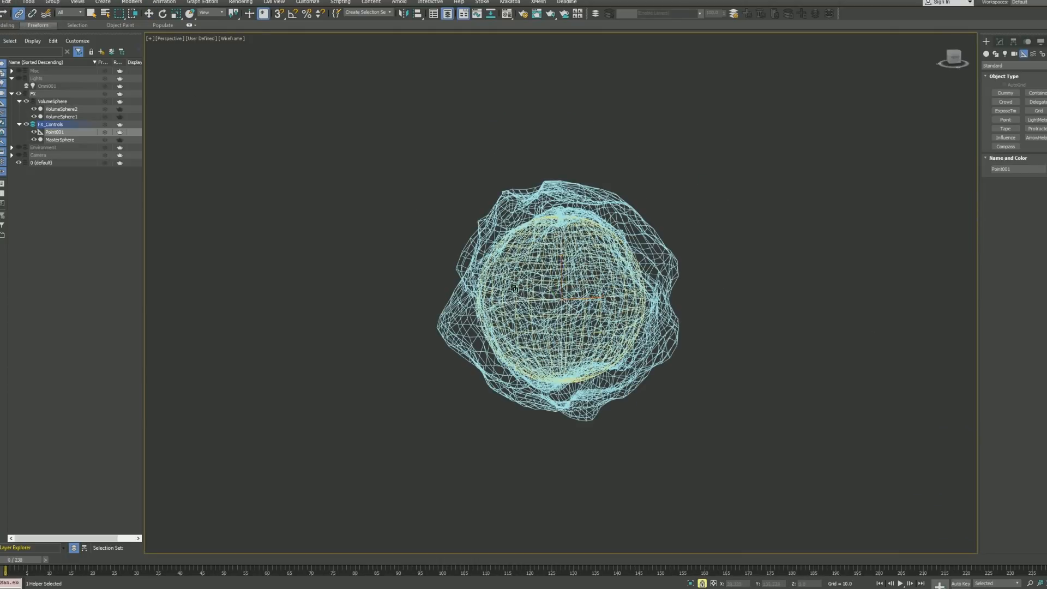
scroll(567, 301, up, 10)
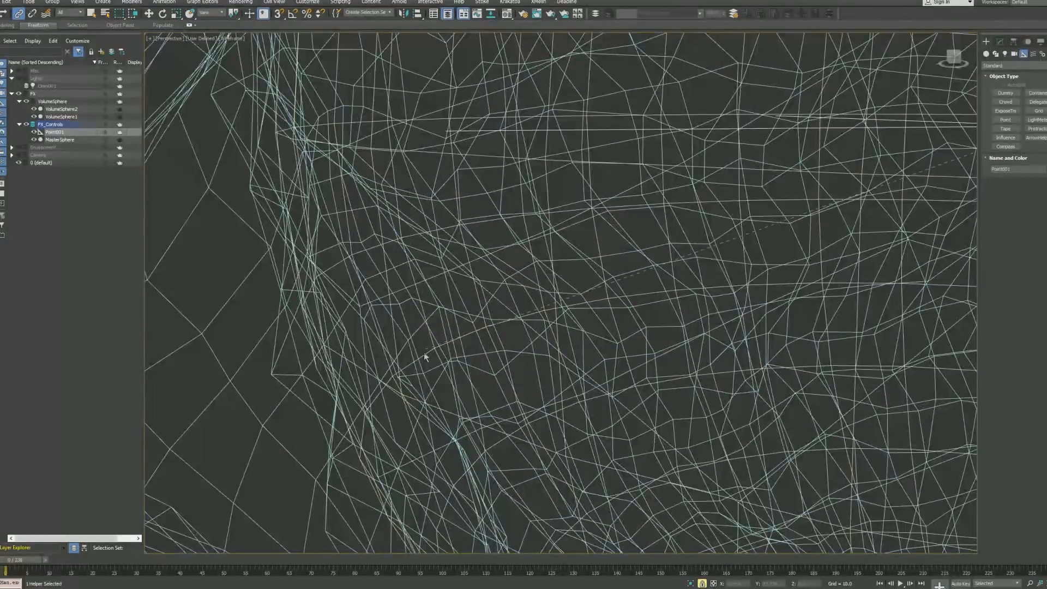
drag(424, 352, 424, 352)
scroll(424, 353, down, 10)
right_click(627, 324)
click(640, 334)
key(space)
click(636, 296)
Step: Examine the linked hierarchy under MasterSphere in the Select From Scene dialog and close it without selecting anything
key(h)
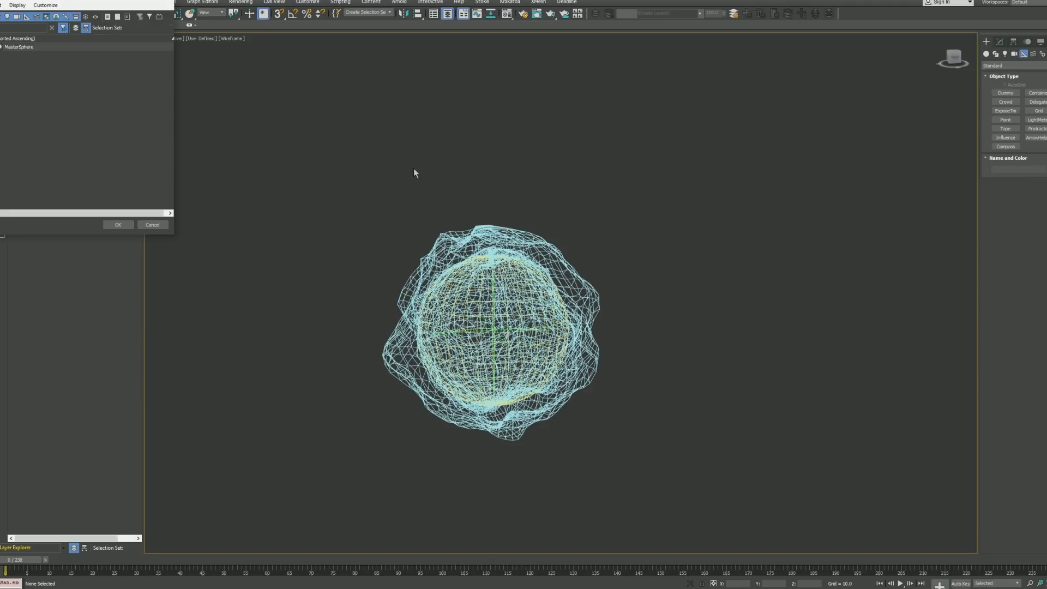
drag(46, 0, 546, 73)
click(485, 126)
click(493, 133)
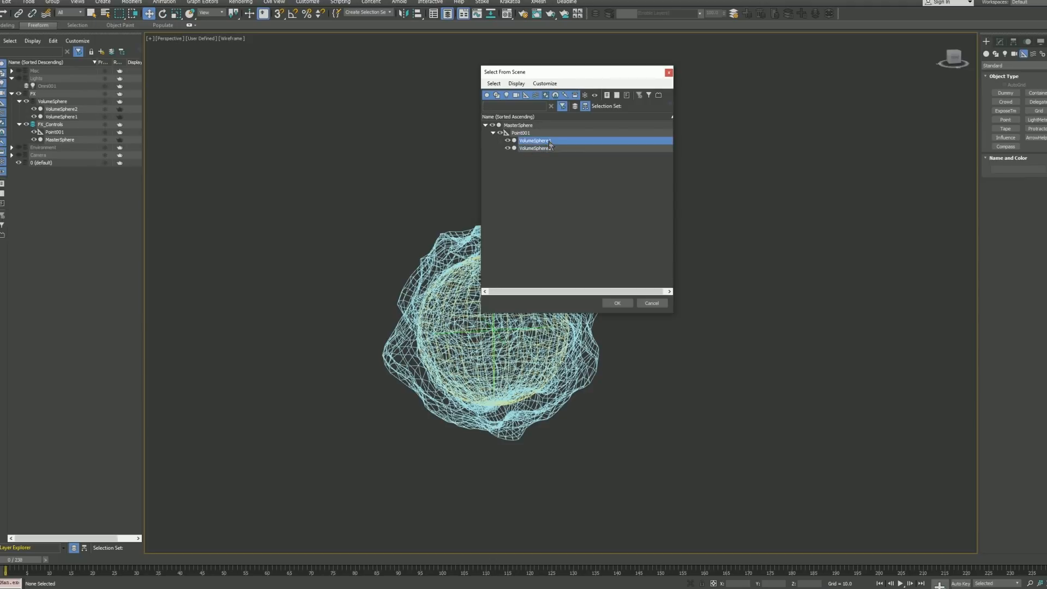
click(523, 134)
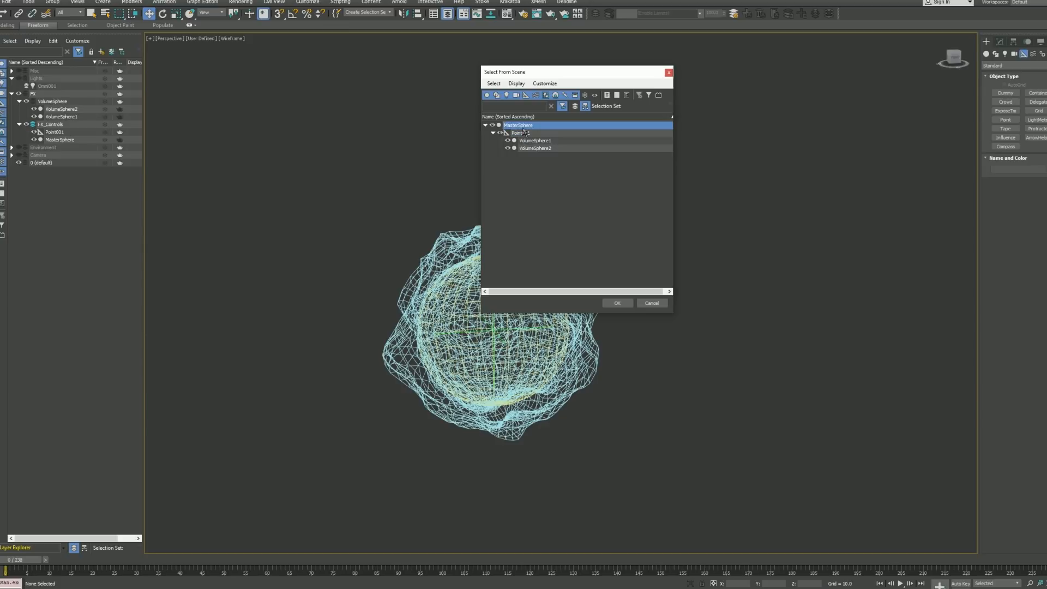
click(653, 305)
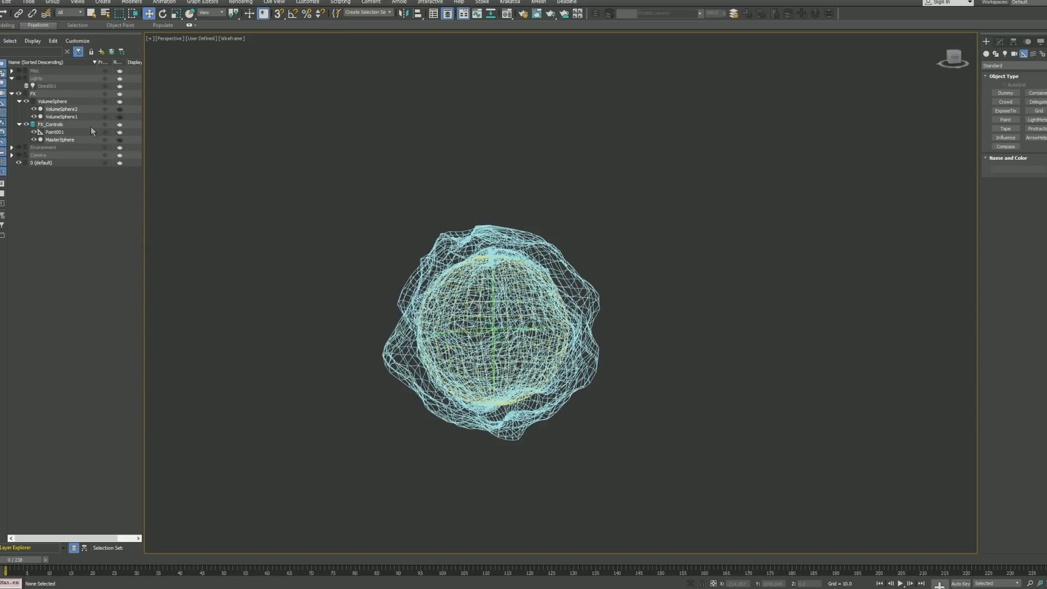
Step: Rotate the Point001 helper about 216 degrees around Z at frame 100 with Auto Key recording
click(68, 135)
right_click(470, 240)
click(480, 260)
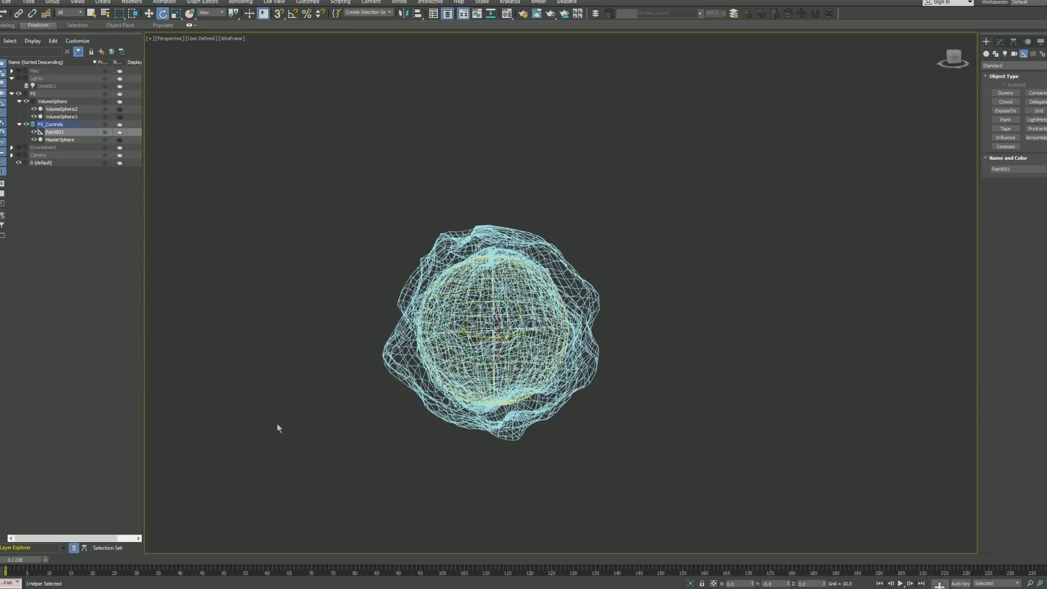
drag(16, 565, 444, 538)
key(n)
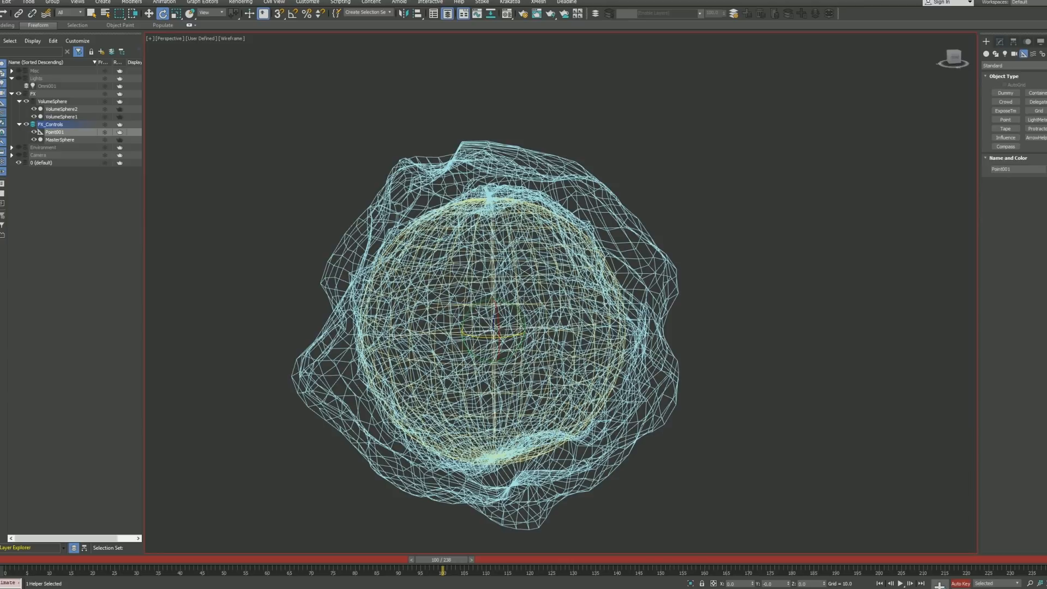
drag(489, 338, 673, 350)
key(n)
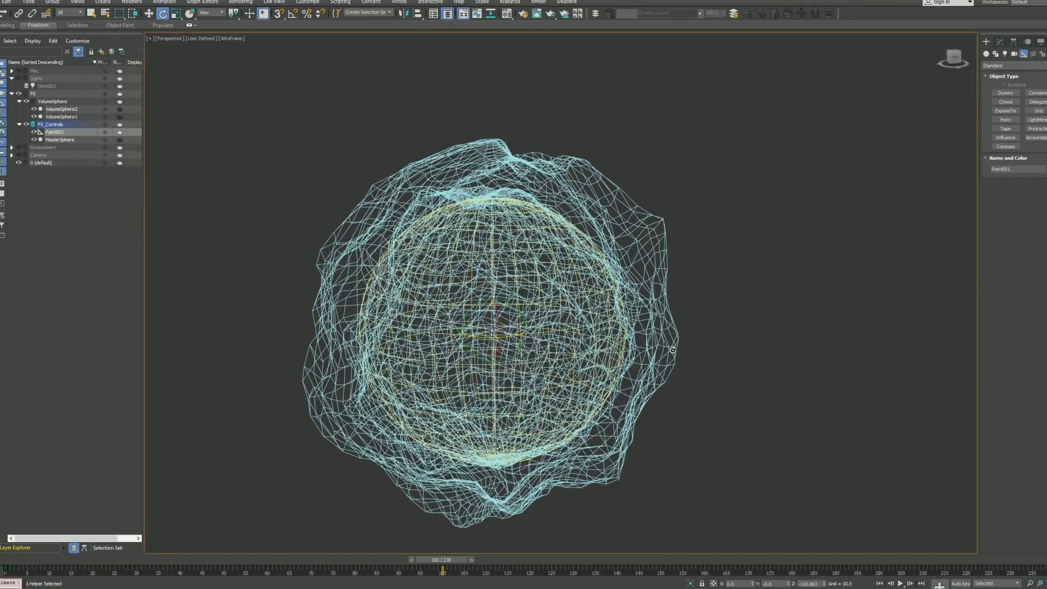
Step: Set Point001's Z Rotation key at frame 100 to a value of 55 in the curve editor
key(alt+c)
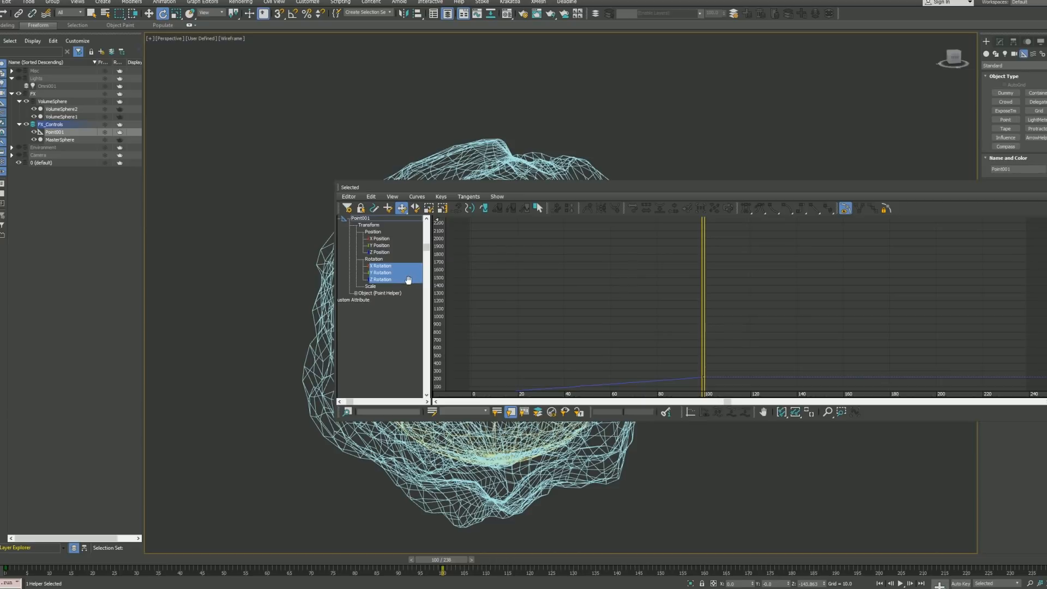
click(391, 281)
middle_drag(649, 373, 703, 306)
click(708, 283)
right_click(708, 284)
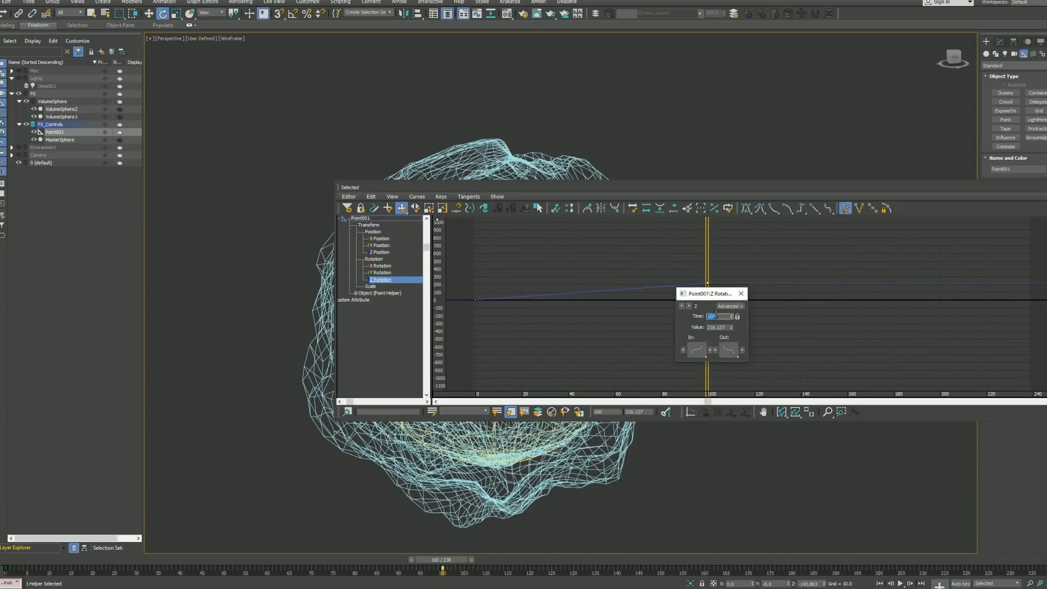
key(Tab)
text(55)
key(Return)
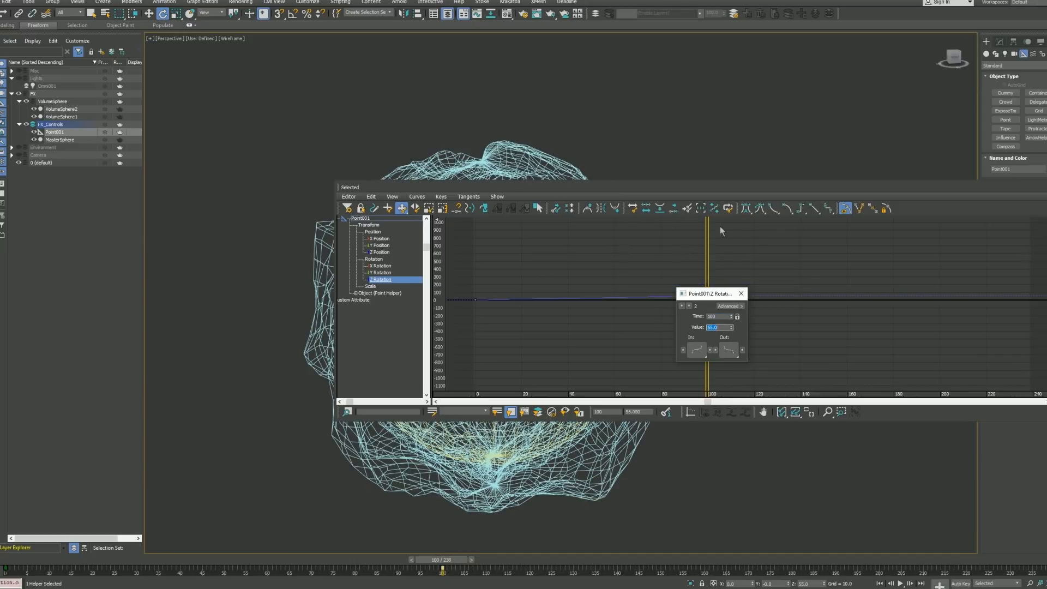
click(742, 293)
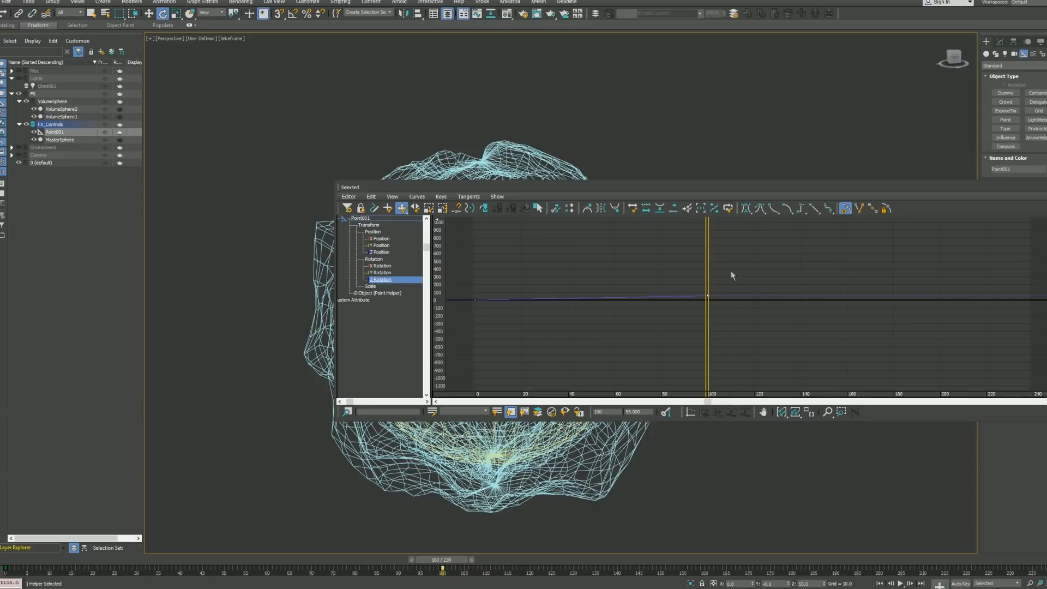
Step: Confirm the out-of-range curve types for Point001's Z Rotation, close the curve editor and clear the selection
click(484, 209)
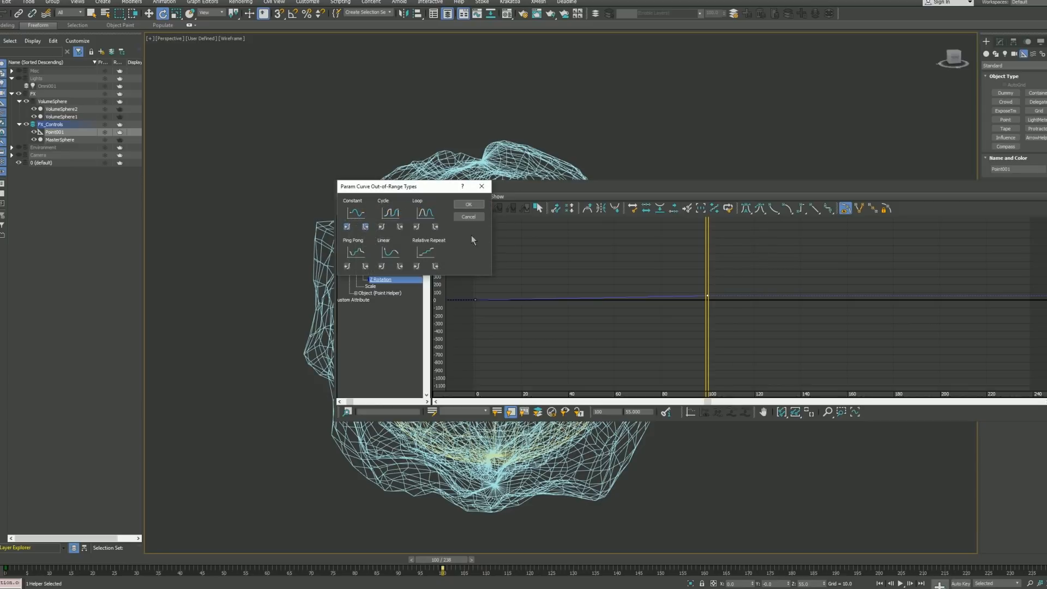
click(468, 204)
click(1046, 187)
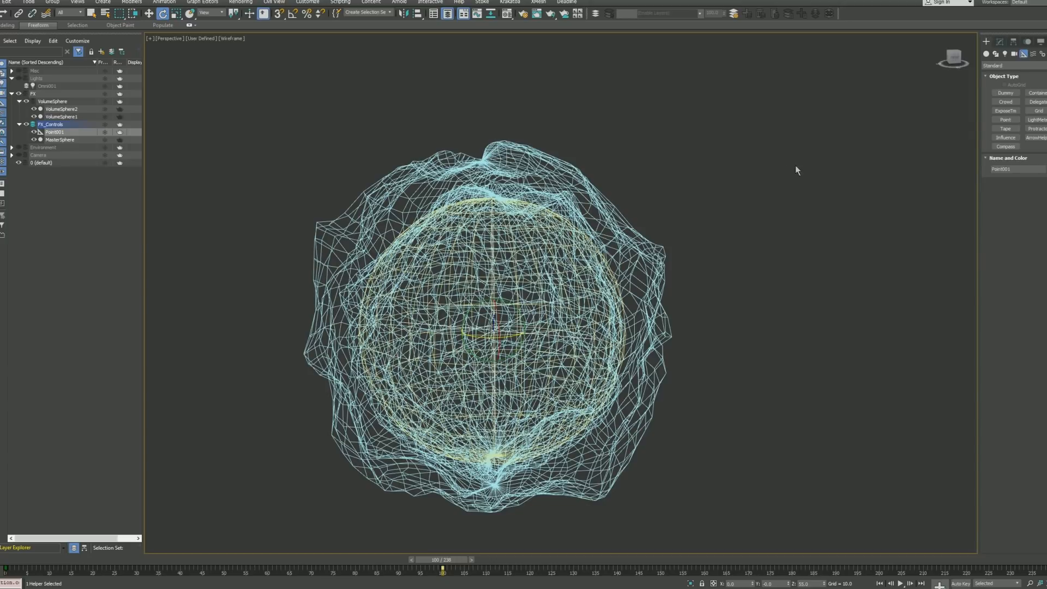
click(728, 193)
Step: Play the animation from frame 0 and examine the rotating volume spheres, with VolumeSphere2 selected
key(Home)
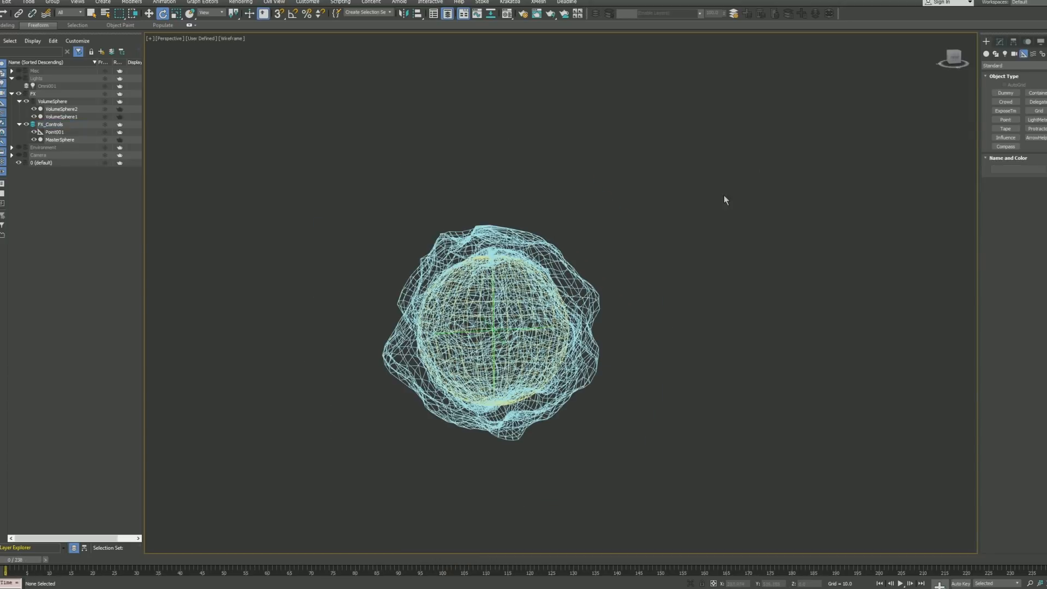
key(slash)
scroll(670, 205, down, 4)
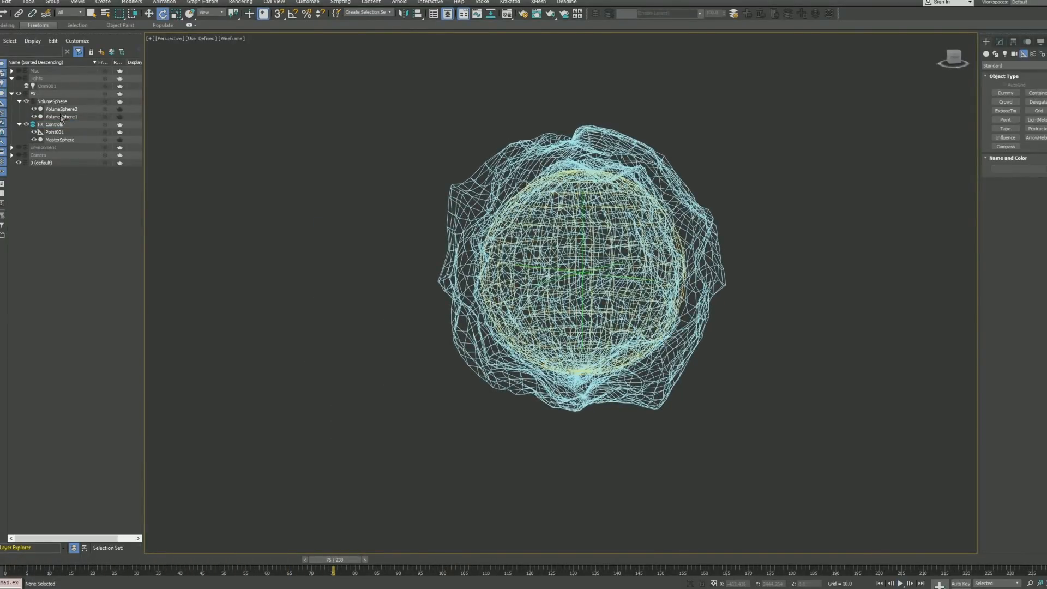
click(449, 207)
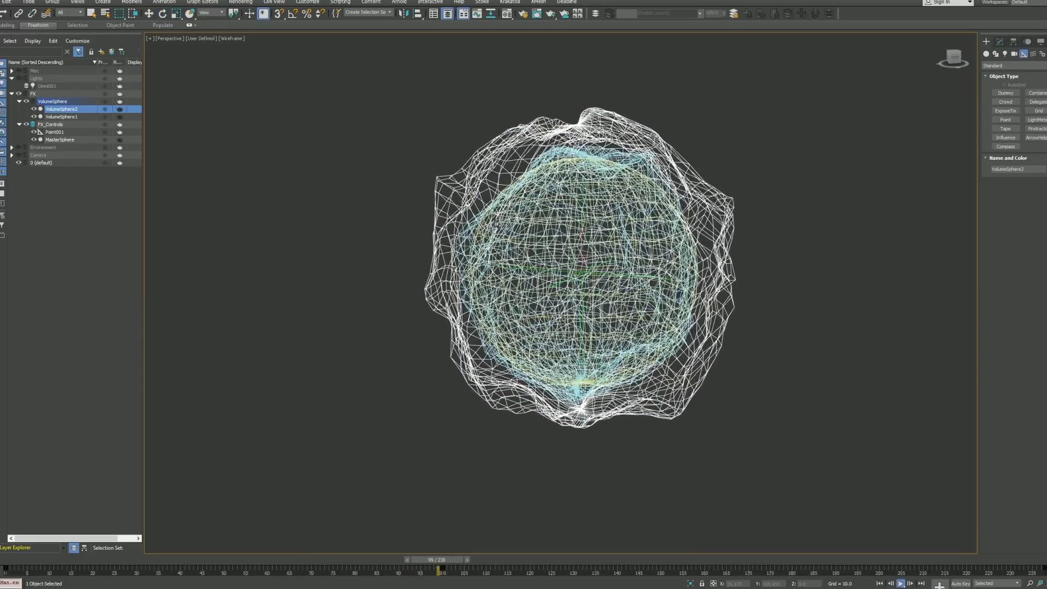
key(Escape)
scroll(574, 344, down, 5)
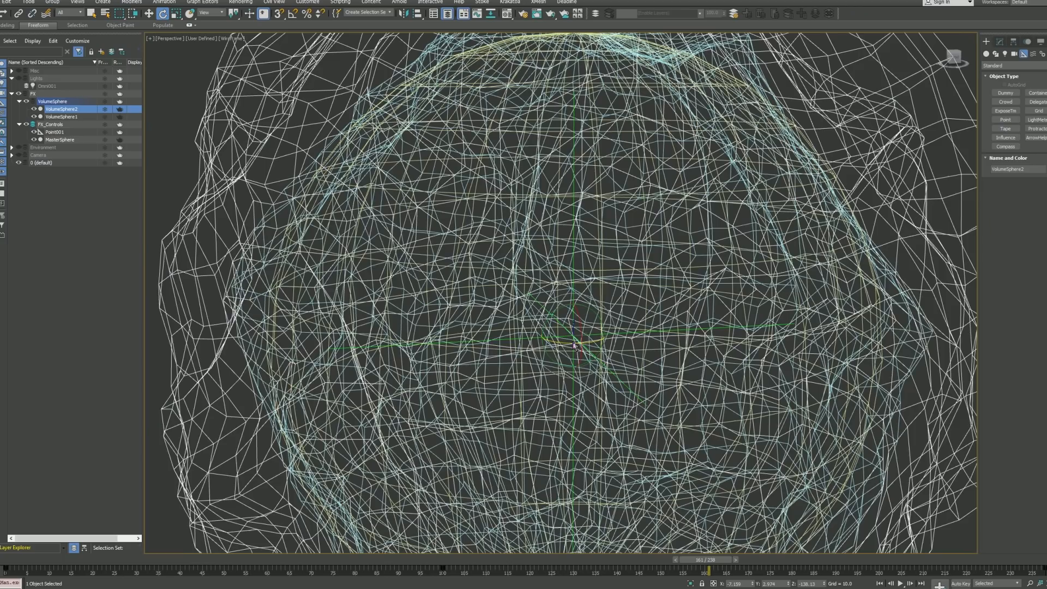
Step: Review MasterSphere's animation in isolation, return to frame 0 with all spheres shown, and select the Point001 helper
click(183, 109)
key(ctrl+a)
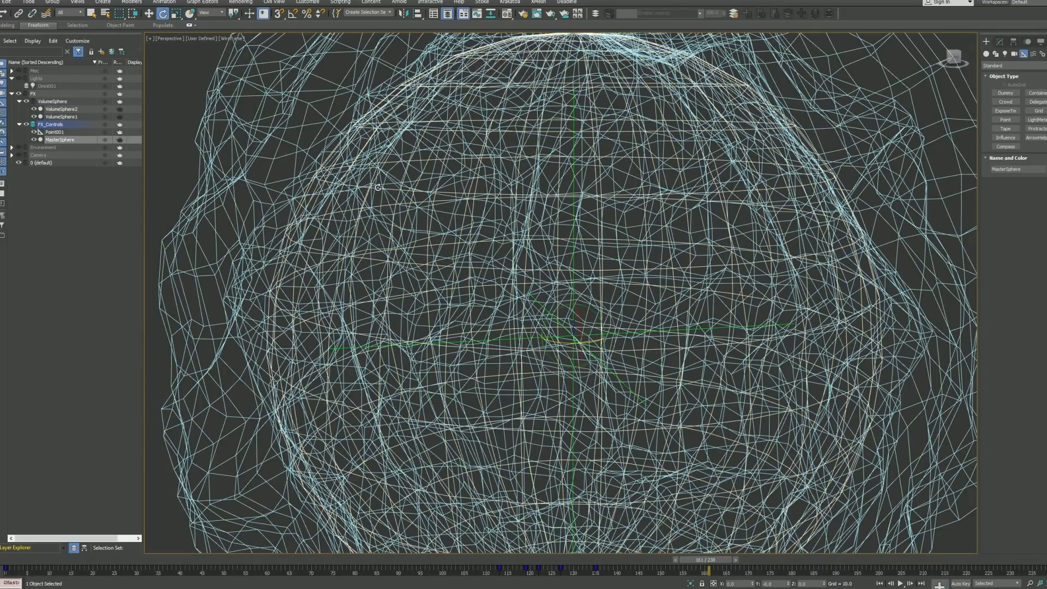
click(230, 115)
key(slash)
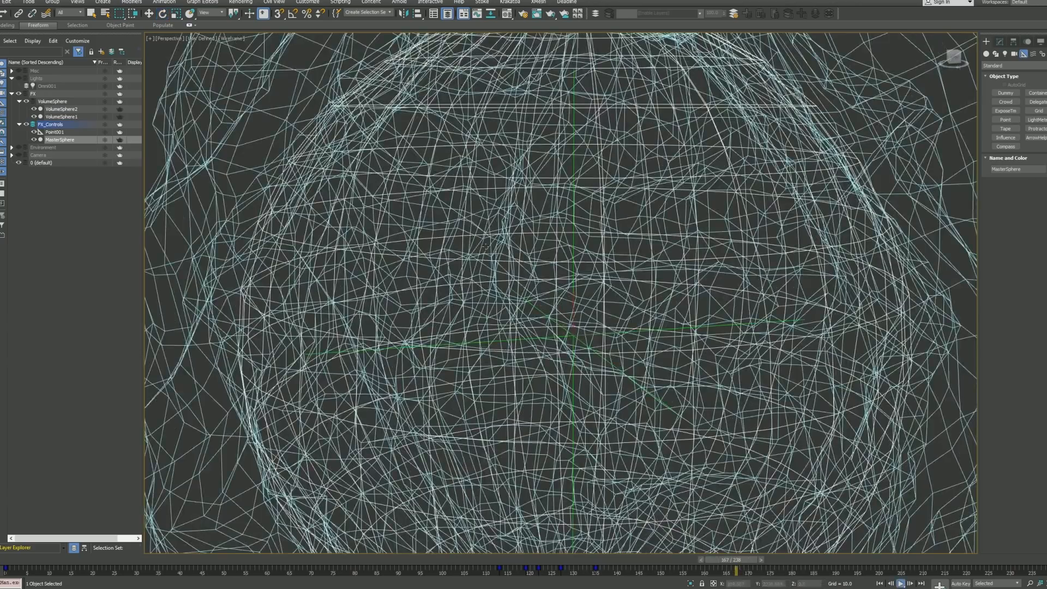
key(Home)
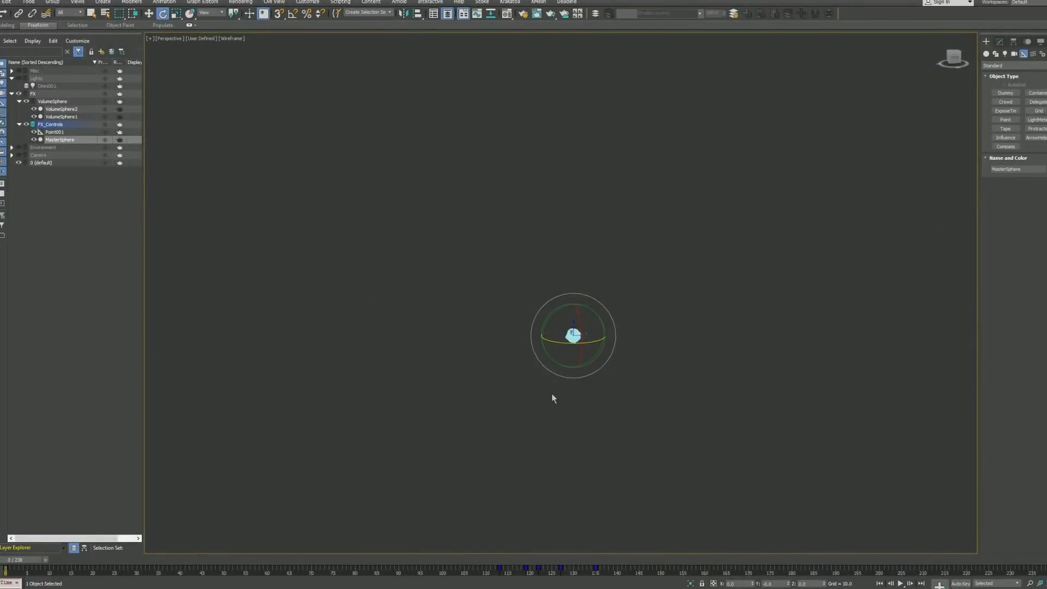
key(slash)
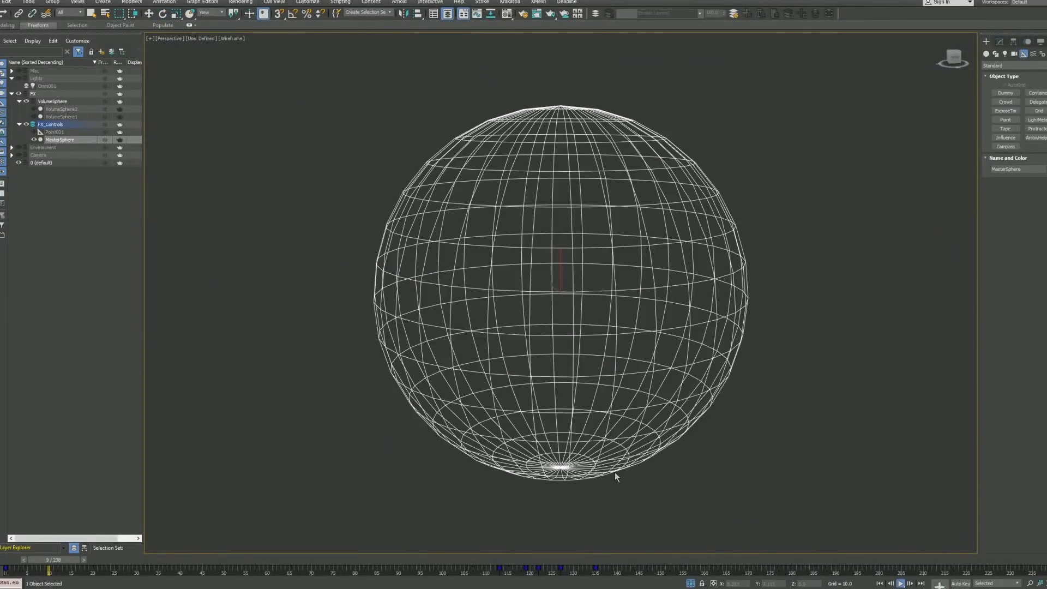
key(e)
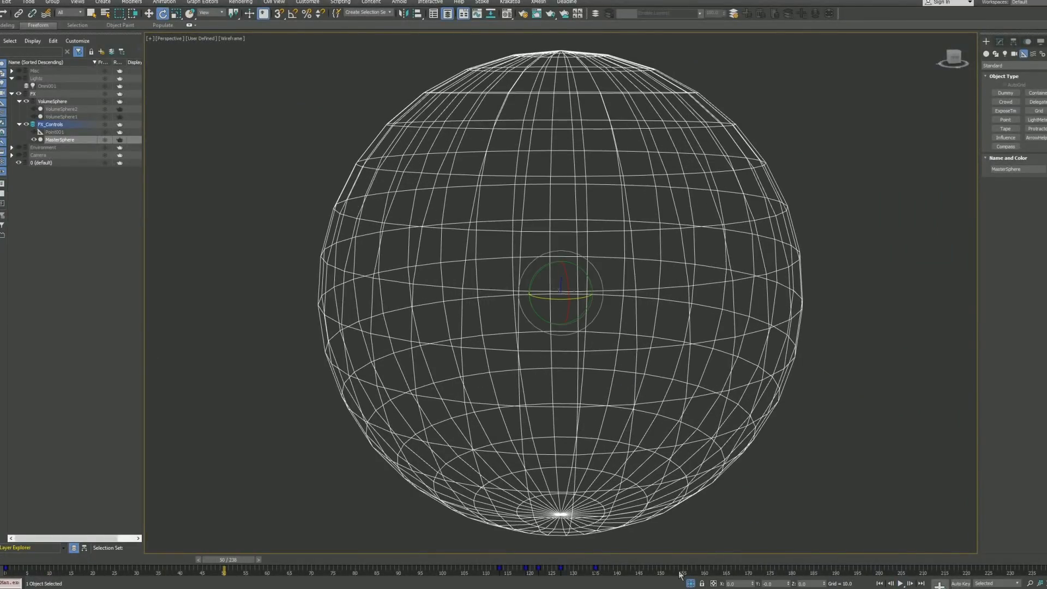
key(Home)
click(73, 135)
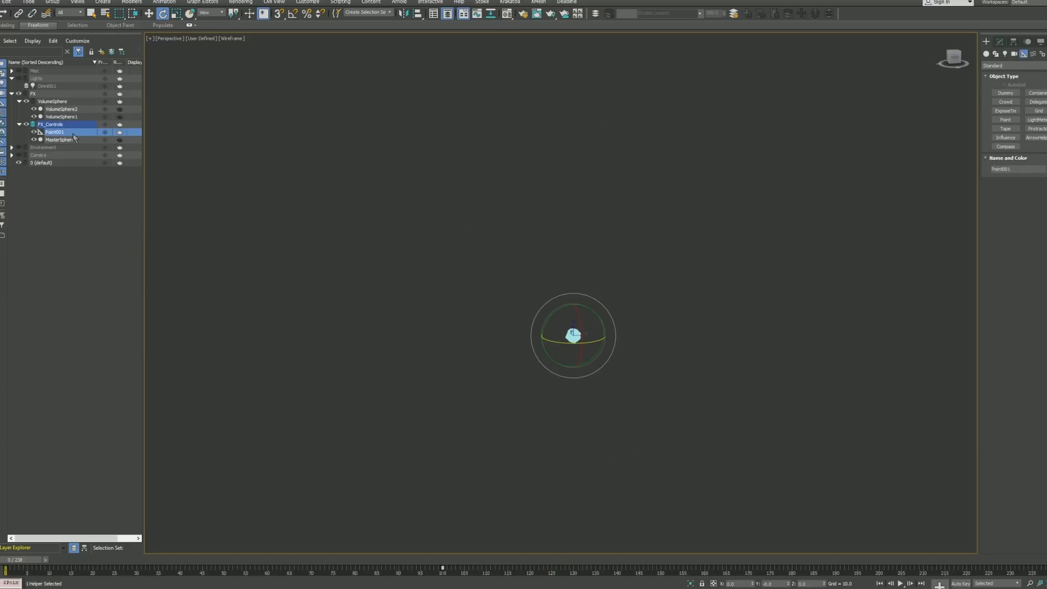
Step: Rename the Point001 helper as VolumeSphere_Rot and clear the selection
click(1011, 170)
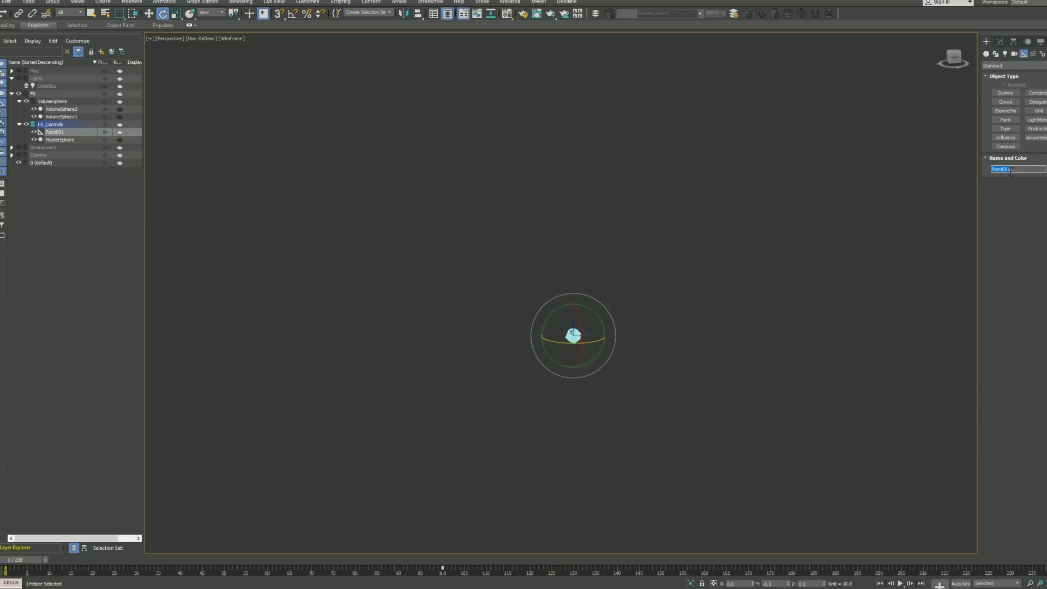
text(VolumeSphere_Rot)
key(Return)
click(851, 181)
Step: Review the volume spheres' animation through the camera with shaded display and return to frame 0
key(c)
key(/)
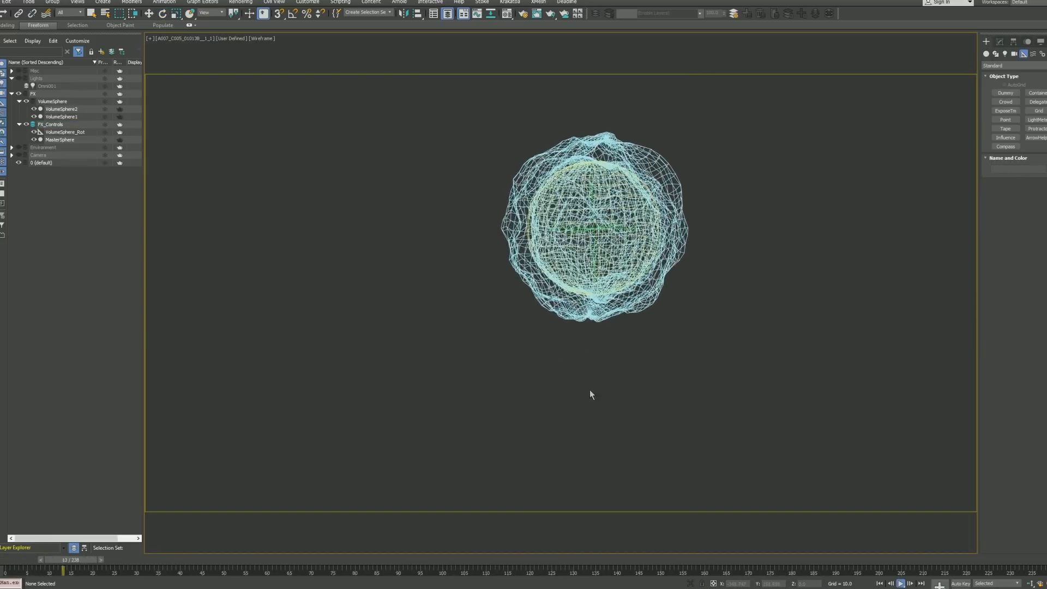
key(F3)
key(/)
click(589, 323)
key(e)
key(Home)
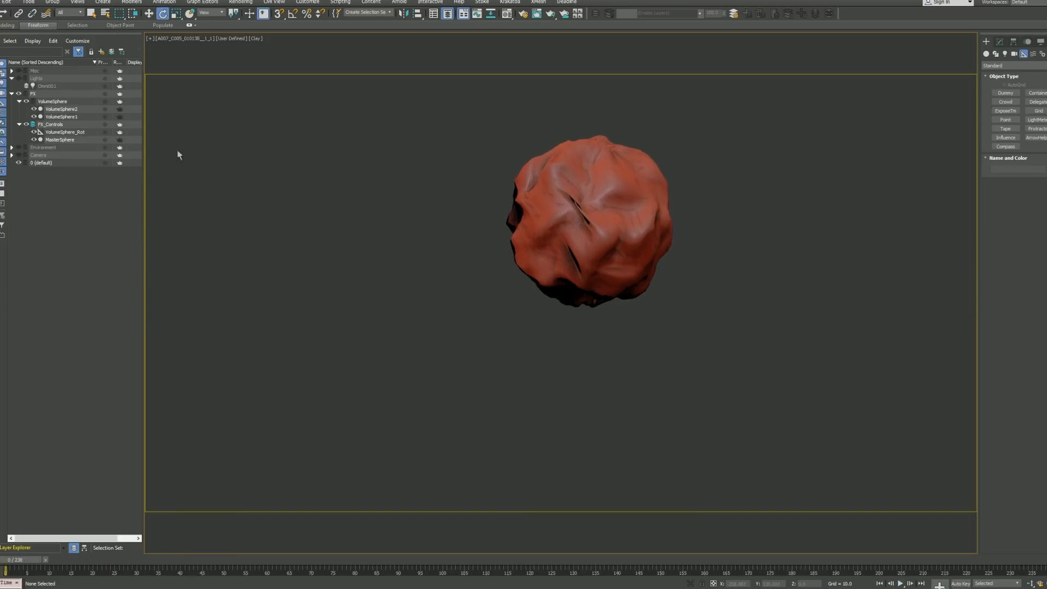
Step: Show the Environment layer, play the animation through the camera against it, and return to frame 0
click(19, 147)
key(/)
key(q)
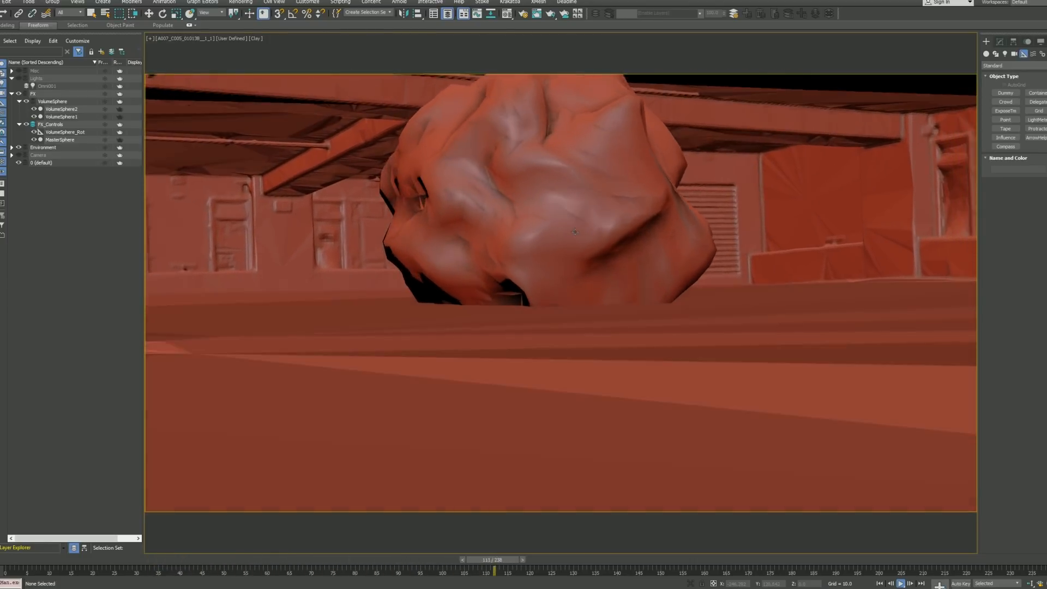
key(/)
key(e)
key(Home)
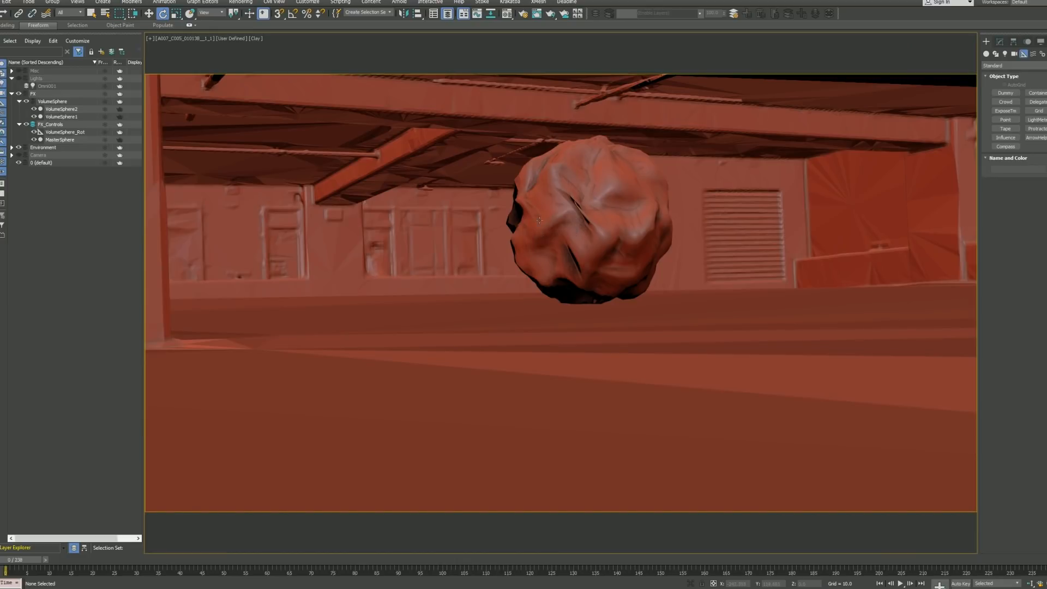
Step: Set the render time output to Single and render frame 101 from the camera
click(495, 233)
key(ctrl+z)
key(F10)
key(/)
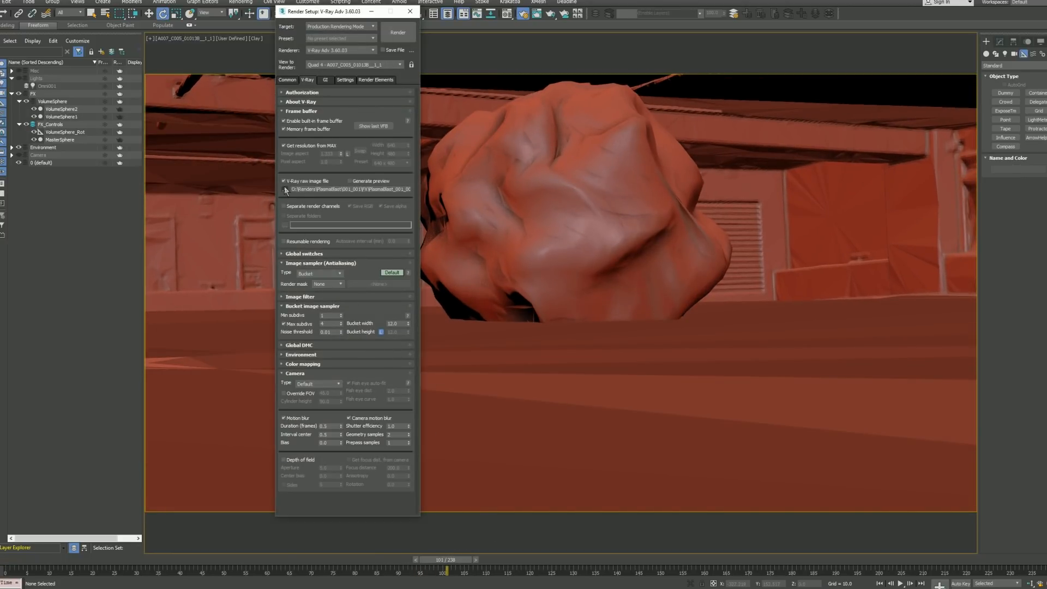
click(286, 80)
click(297, 109)
key(shift+q)
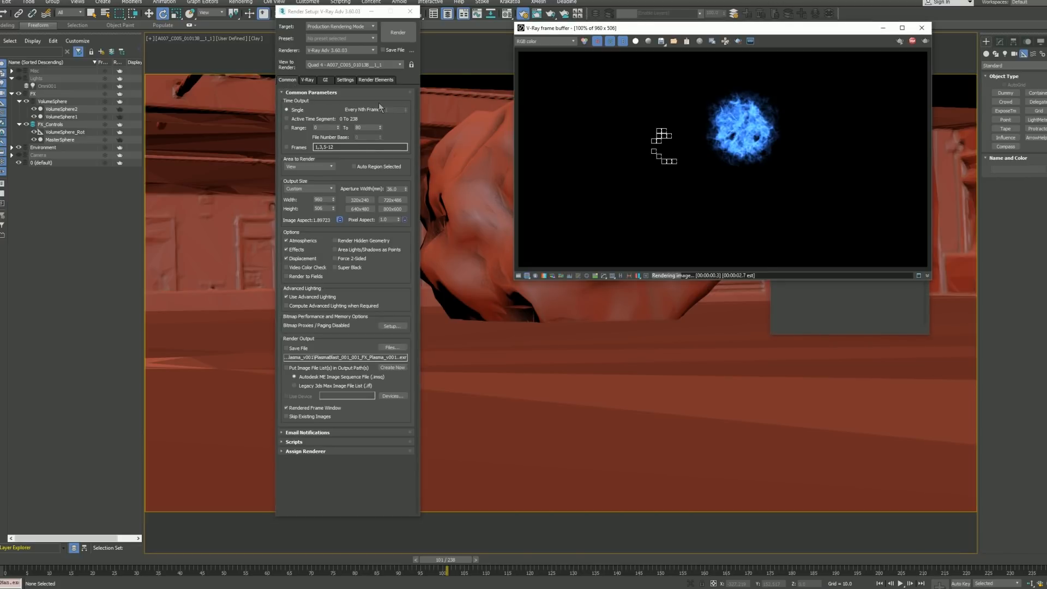
Step: Inspect the rendered orb up close in the V-Ray frame buffer, then close the render setup and frame buffer
scroll(683, 157, up, 2)
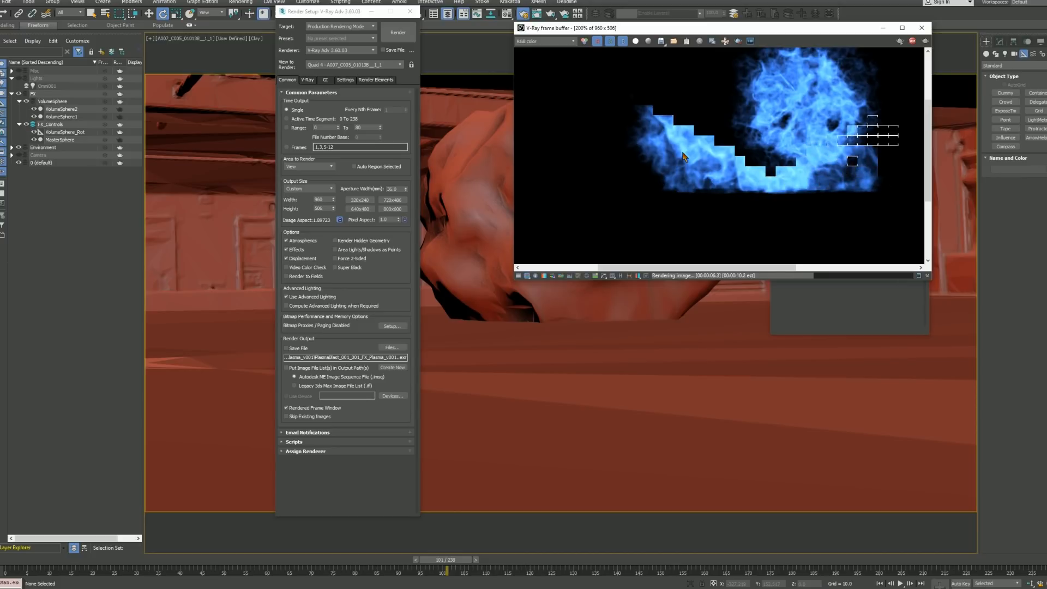
scroll(684, 156, down, 2)
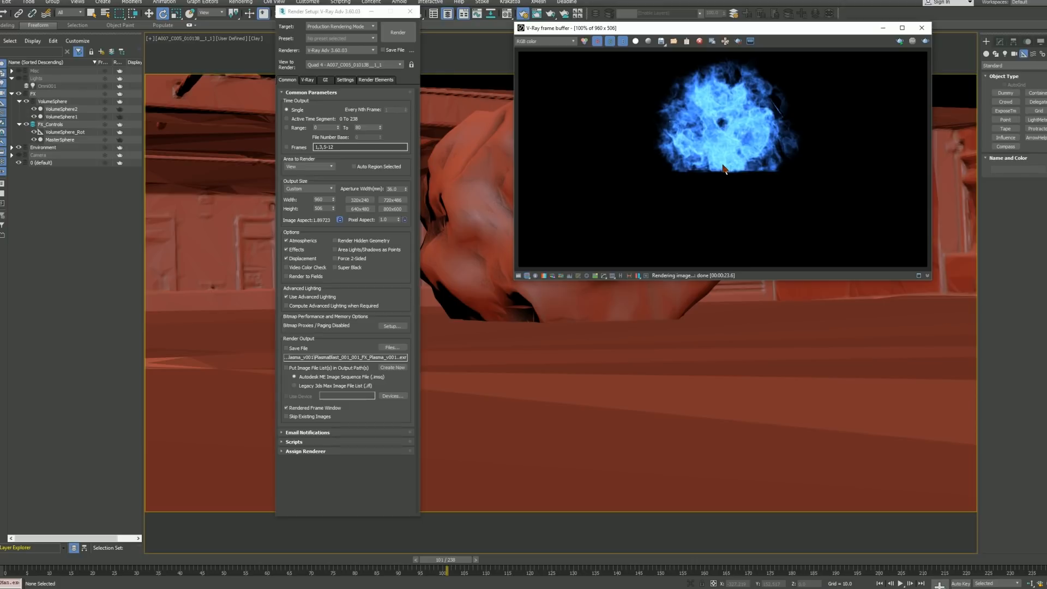
click(410, 11)
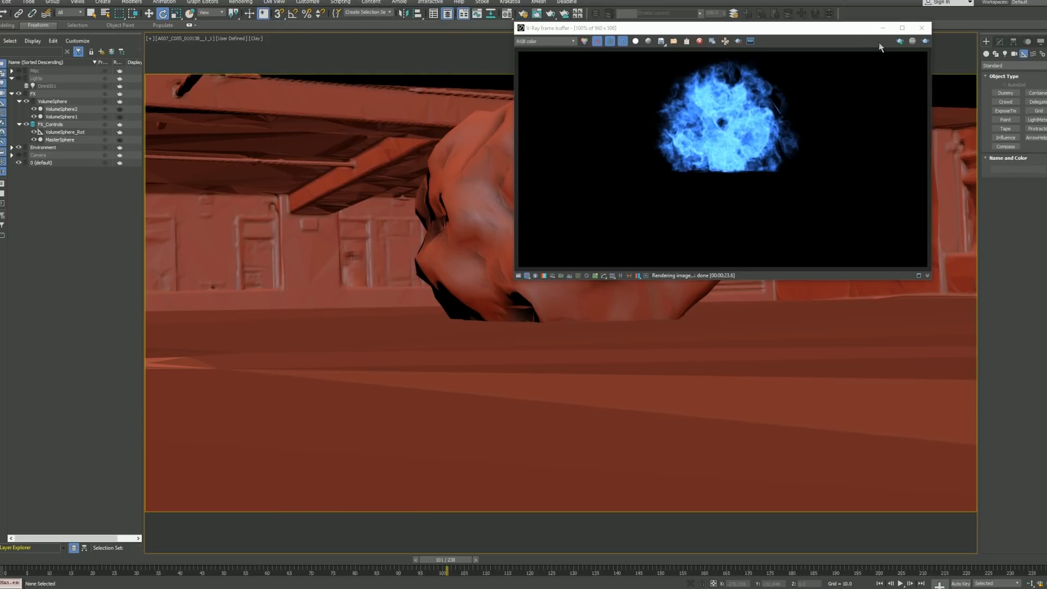
click(926, 32)
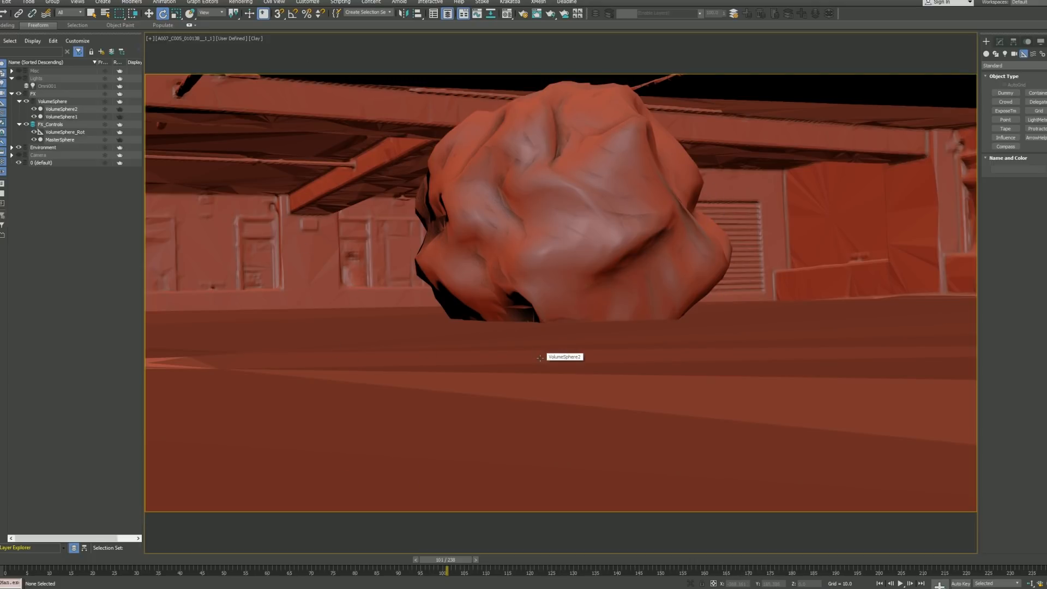
Step: Switch to Nuke and scrub the rendered orb sequence to about frame 153
key(alt+Tab)
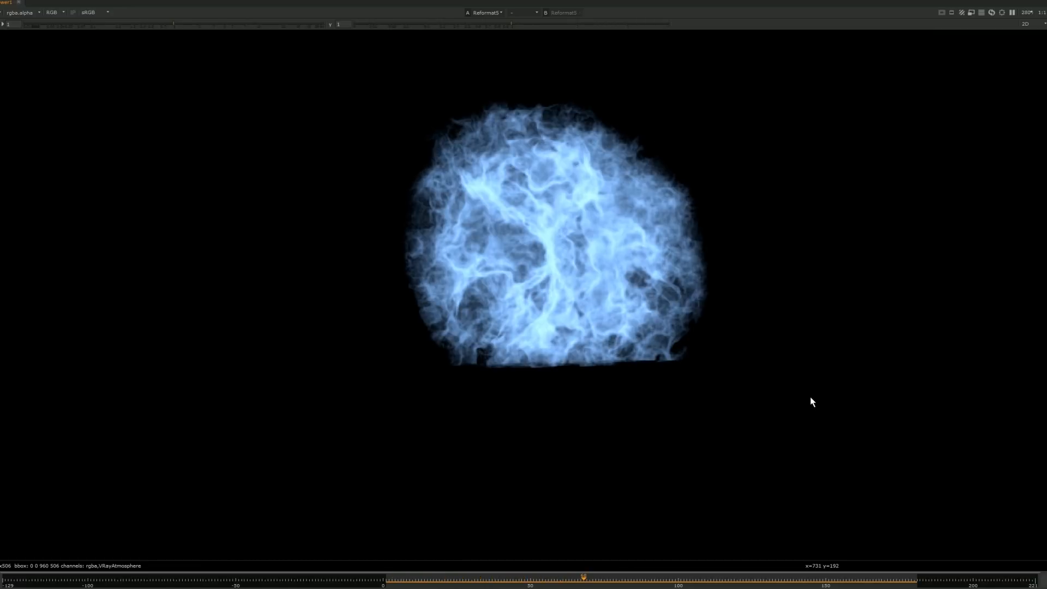
click(784, 582)
drag(783, 582, 816, 582)
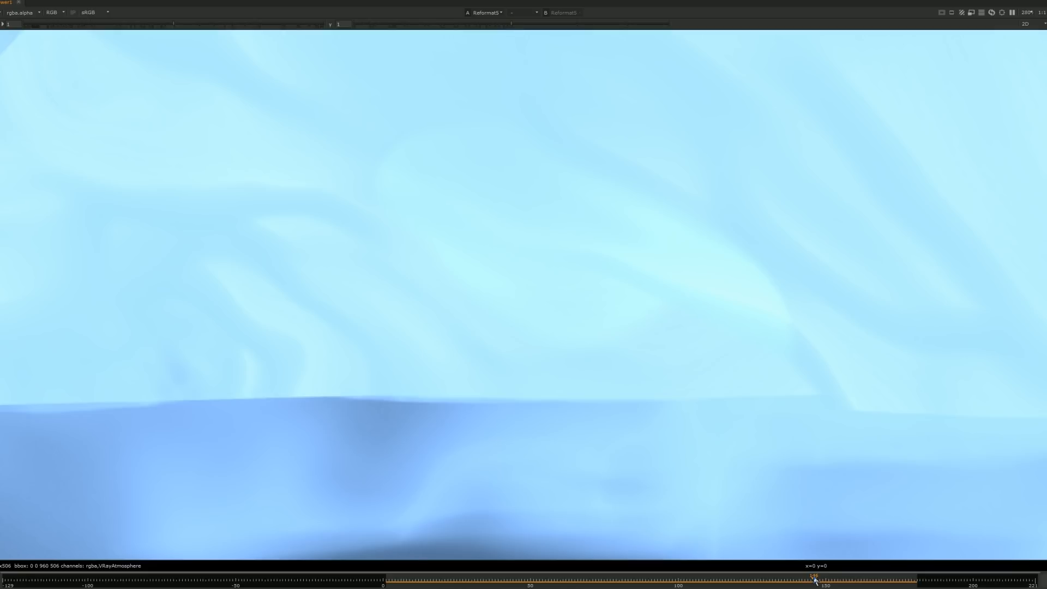
drag(816, 581, 837, 582)
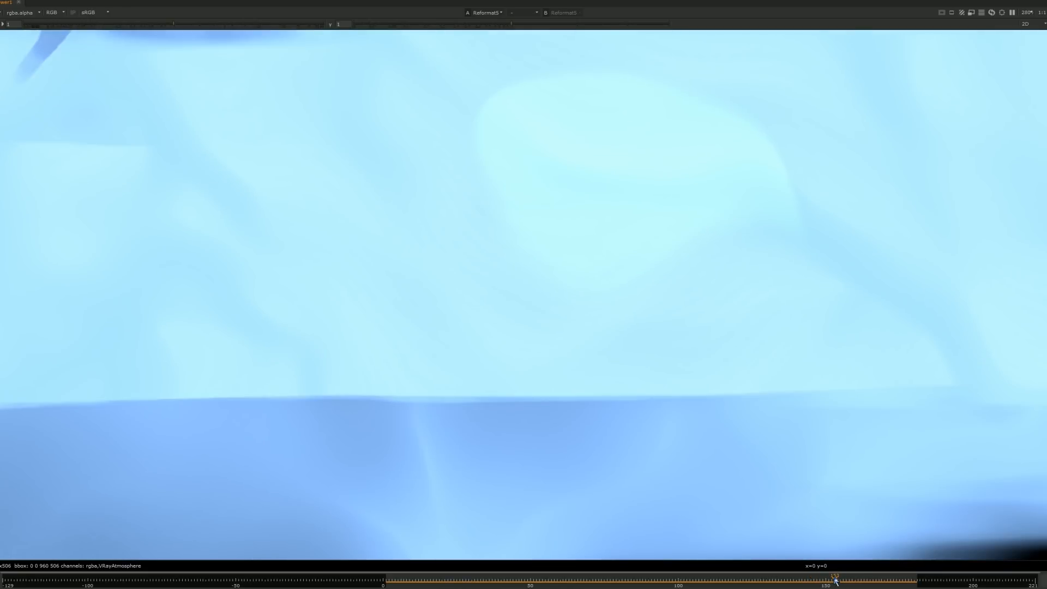
Step: Examine the orb render's alpha channel at the current frame and return to the RGB view
key(a)
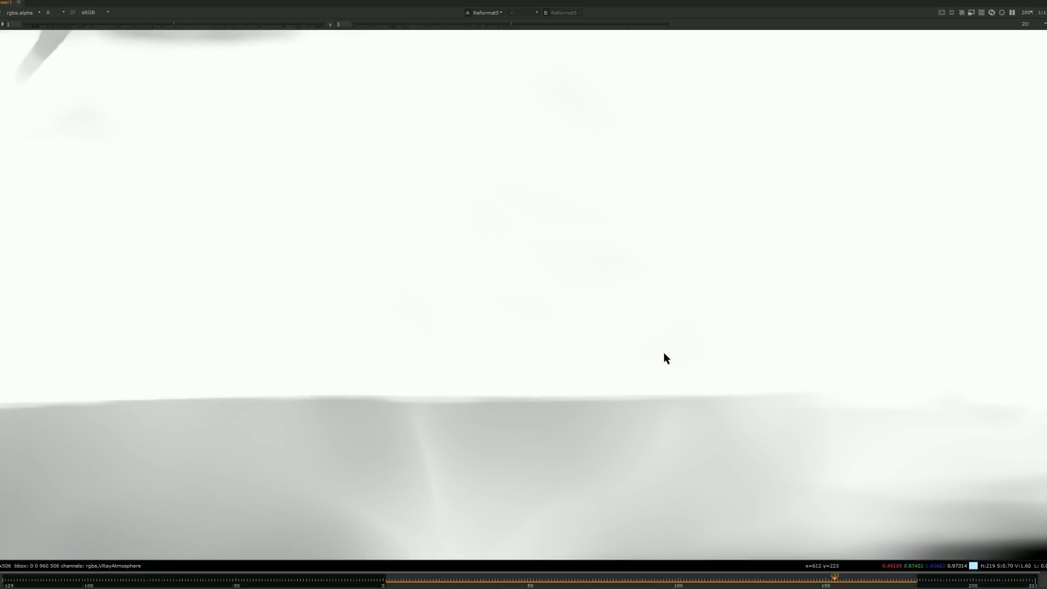
right_click(430, 282)
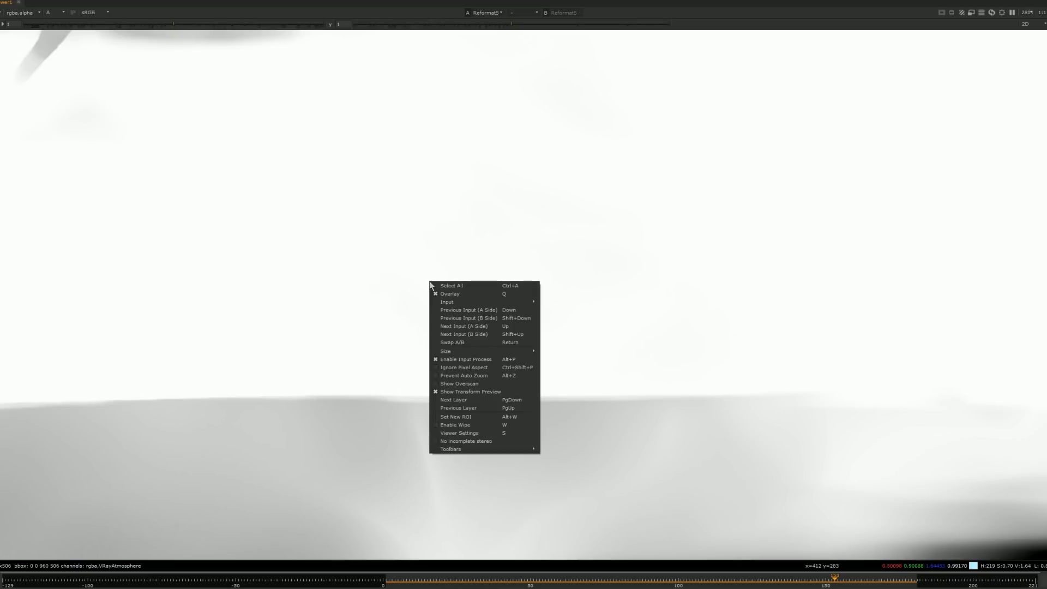
click(427, 271)
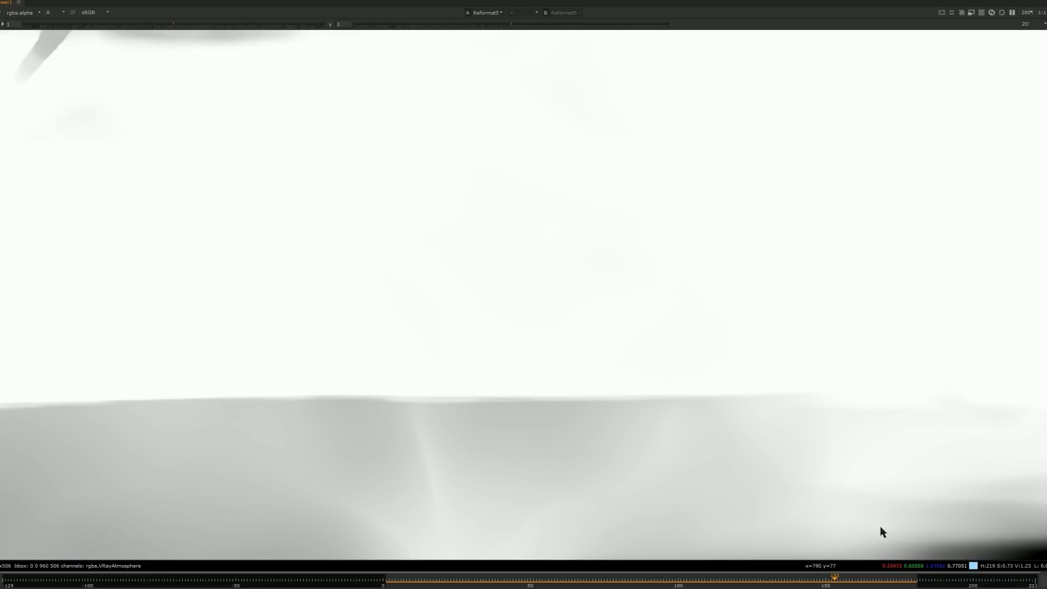
key(a)
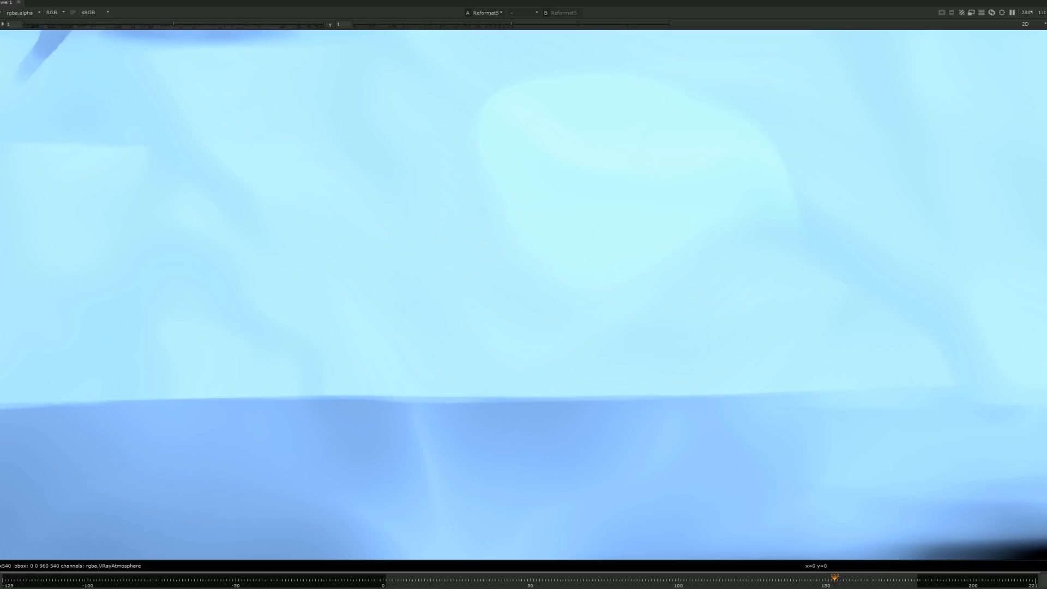
Step: View the Merge1 composite over the garage footage and play it from about frame 18
key(1)
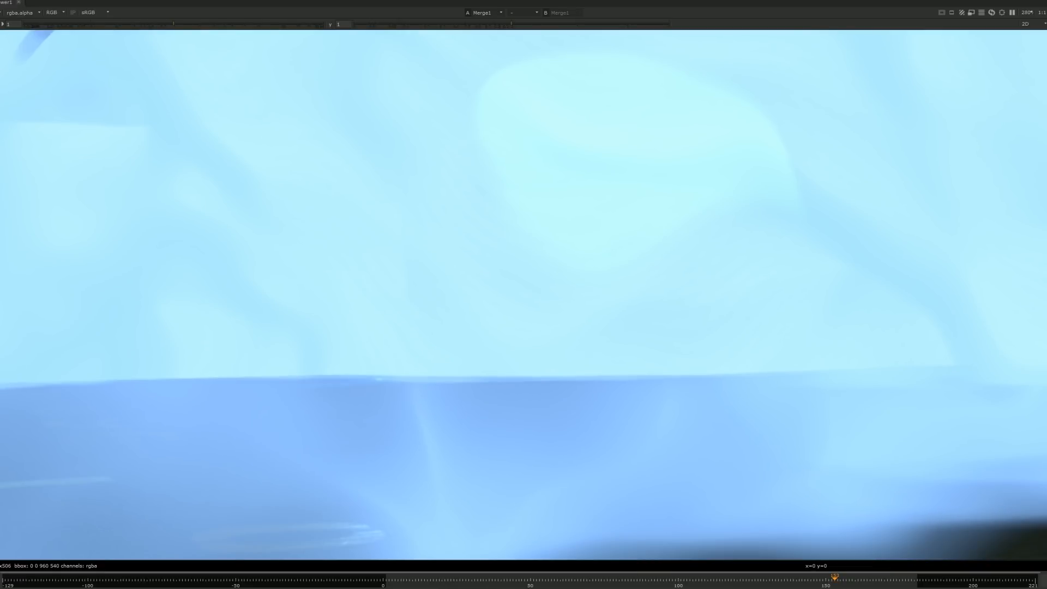
drag(149, 578, 437, 579)
key(l)
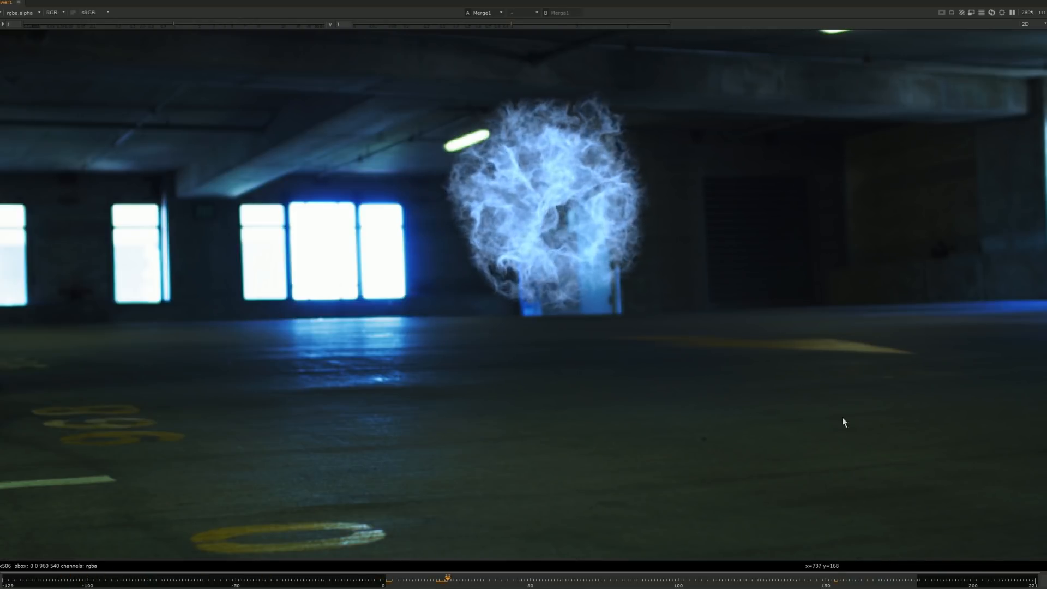